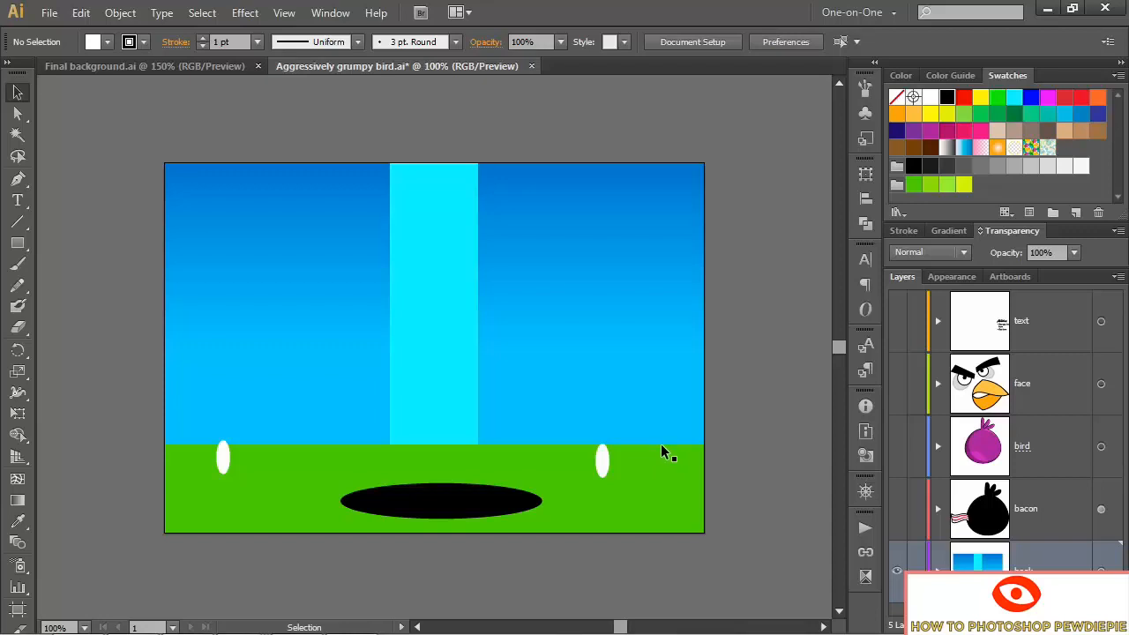
- Select the green ground rectangle and display its appearance attributes, consulting the finished artwork in Final background.ai for reference
{"action": "left_click", "coordinate": [661, 451]}
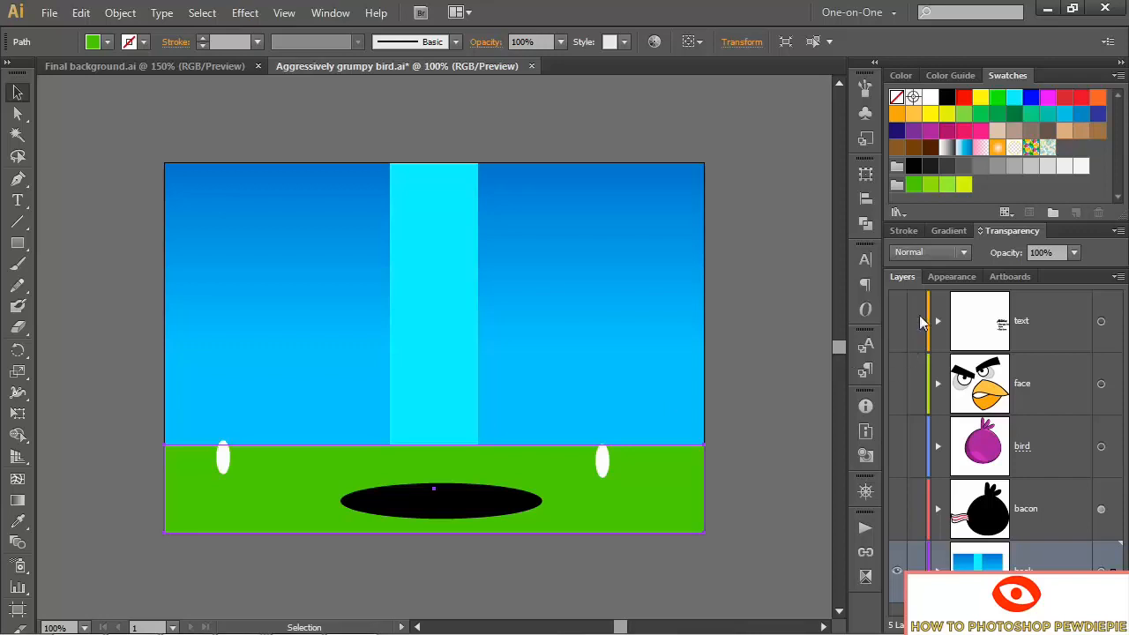
{"action": "left_click", "coordinate": [323, 13]}
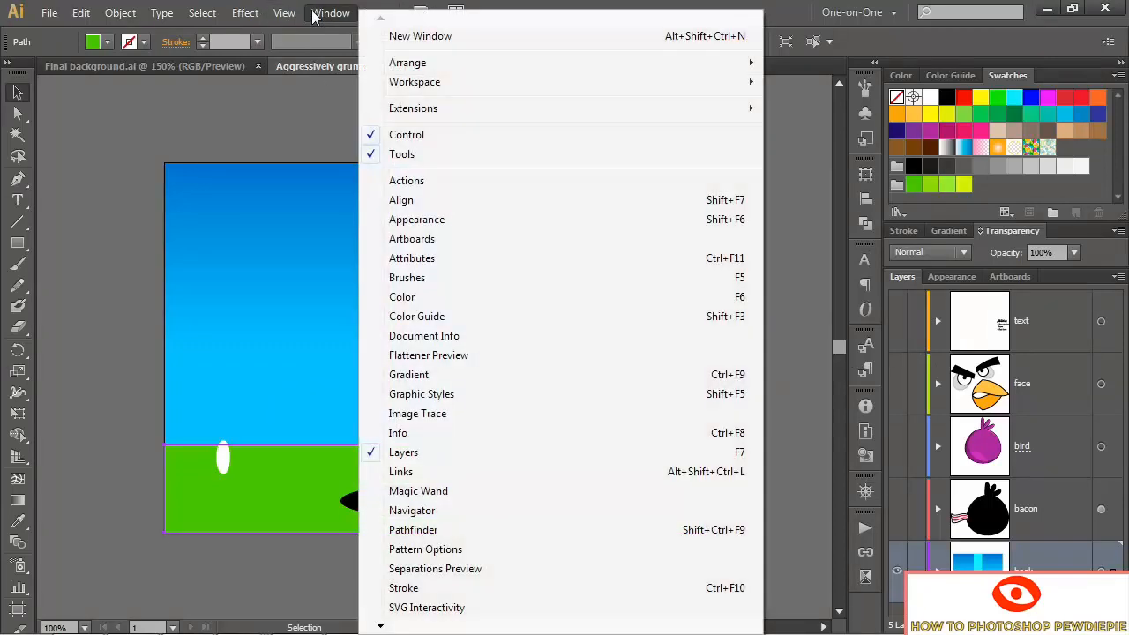
{"action": "left_click", "coordinate": [459, 222]}
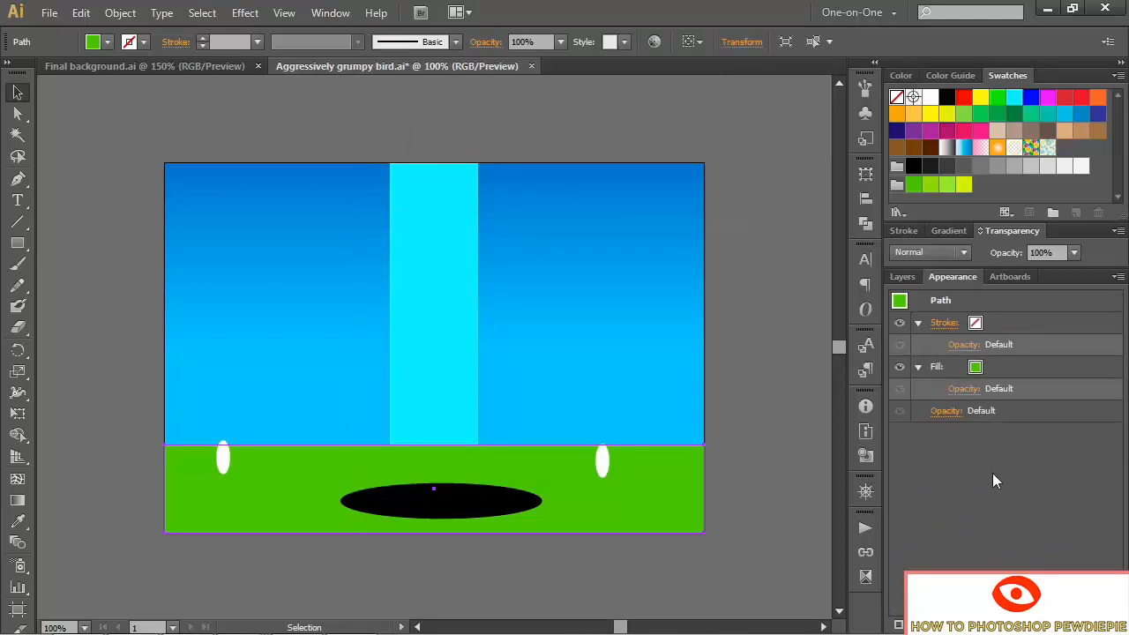
{"action": "key", "text": "ctrl+Tab"}
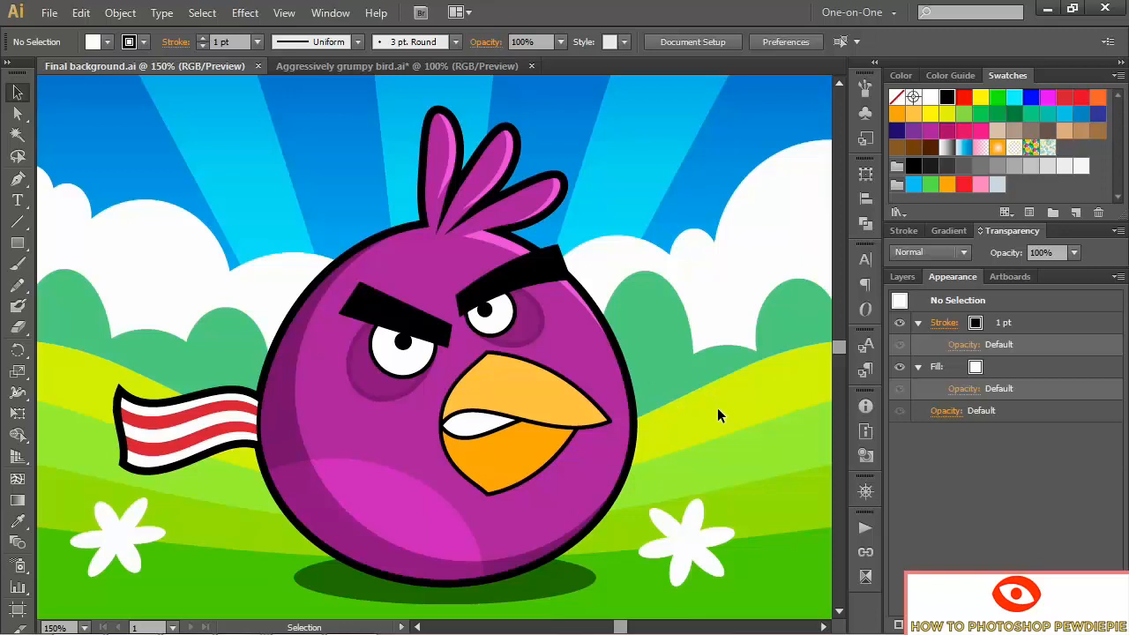
{"action": "key", "text": "ctrl+Tab"}
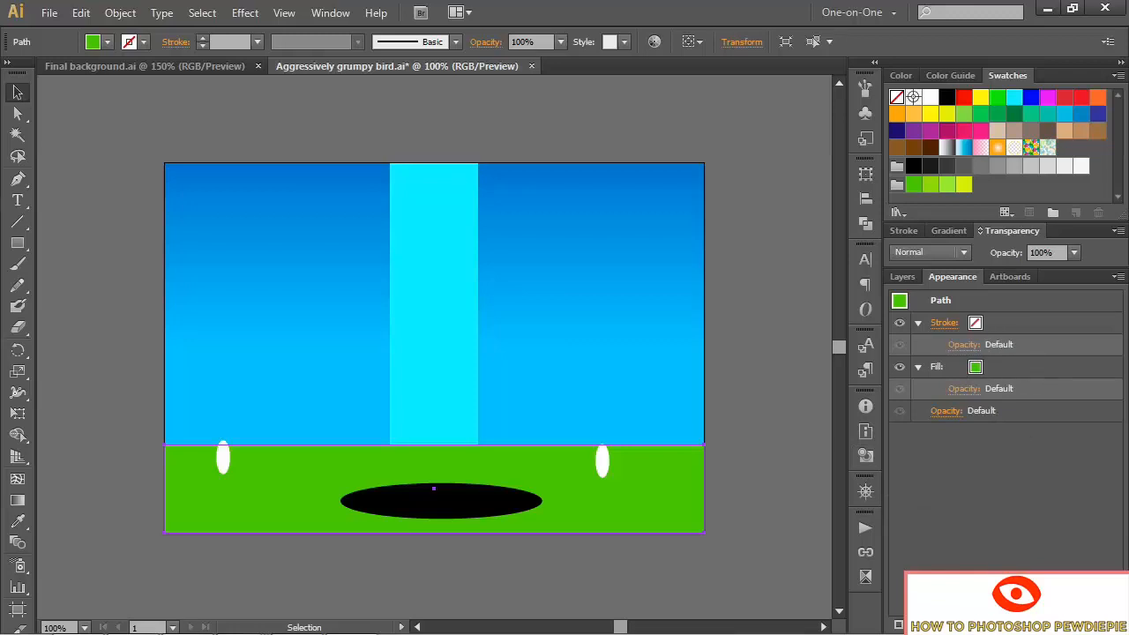
- Add a second fill to the ground path, stack it beneath the original fill, and collapse the expanded attributes
{"action": "key", "text": "ctrl+/"}
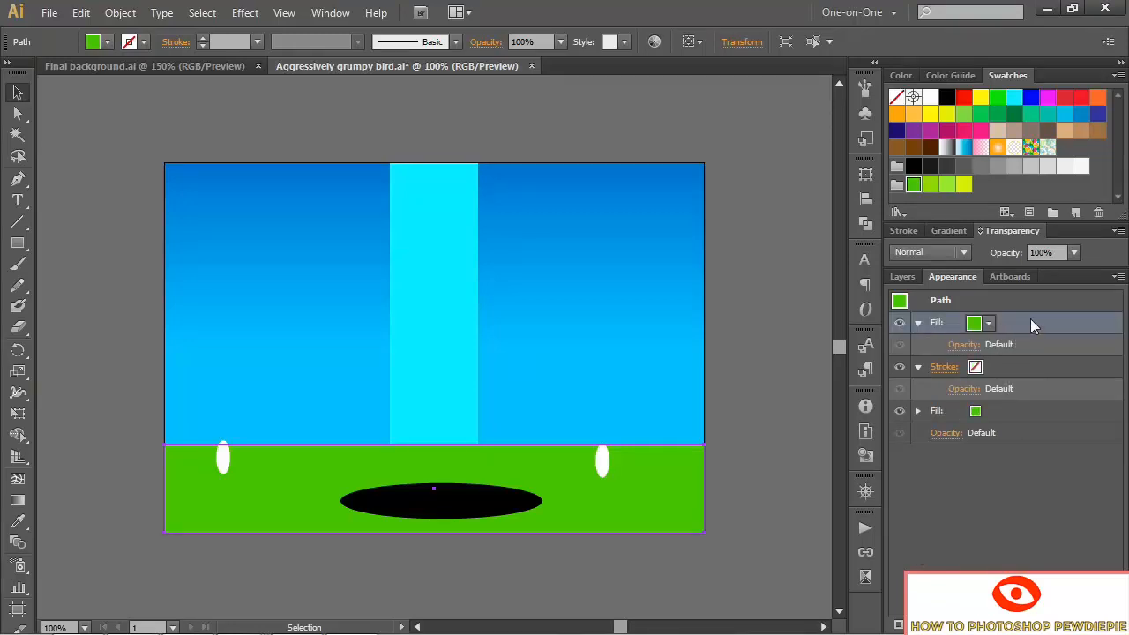
{"action": "left_click_drag", "start_coordinate": [1030, 318], "coordinate": [1003, 420]}
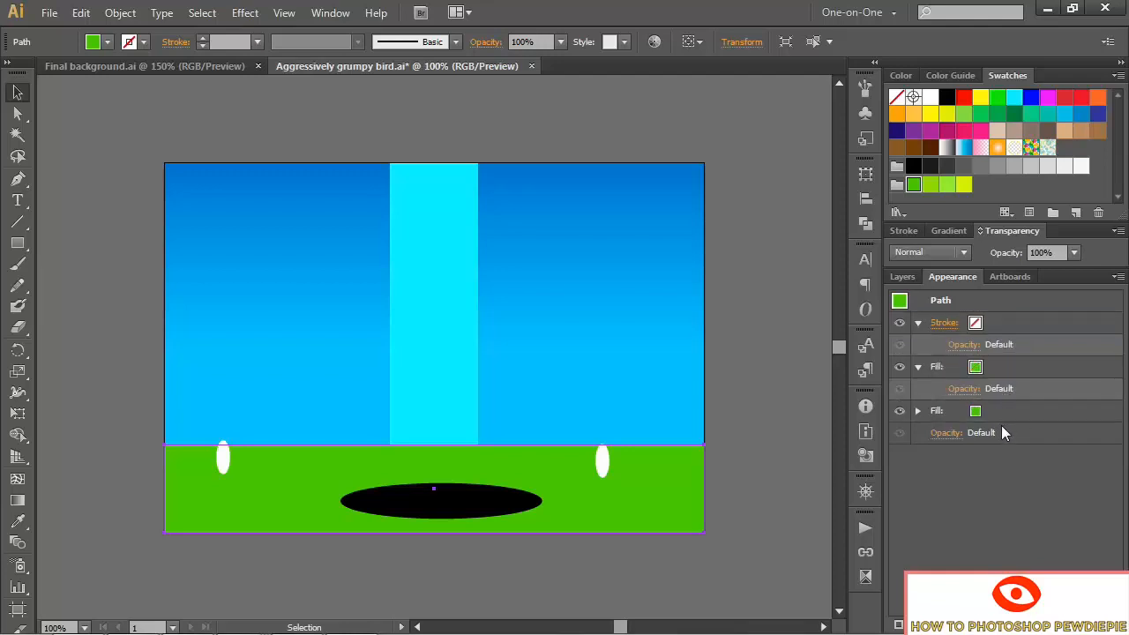
{"action": "left_click", "coordinate": [917, 366]}
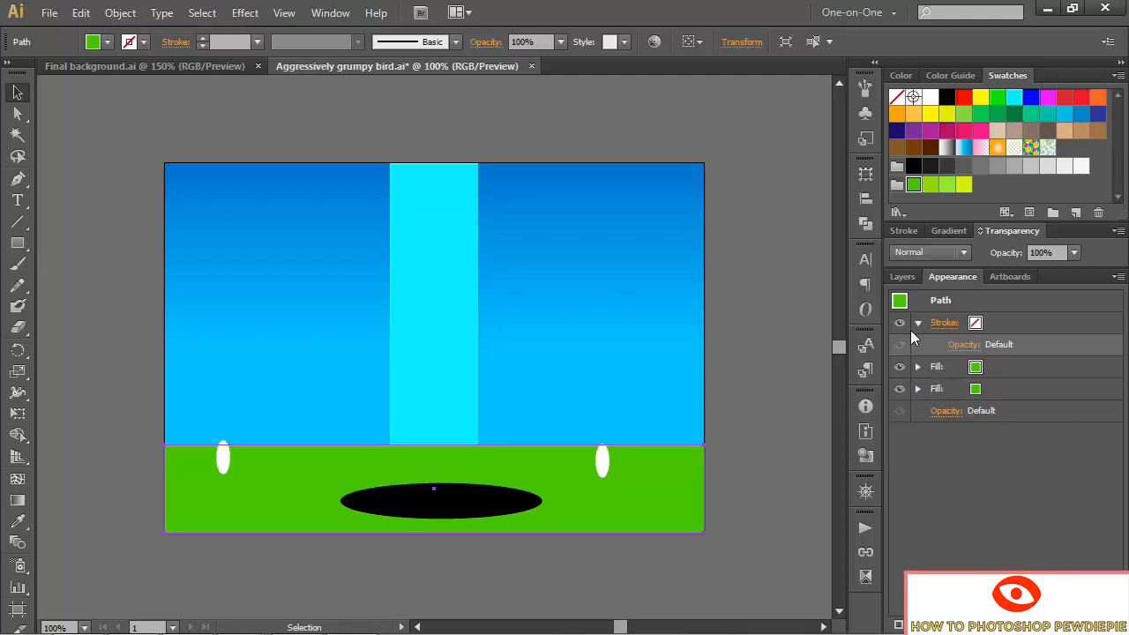
{"action": "left_click", "coordinate": [917, 323]}
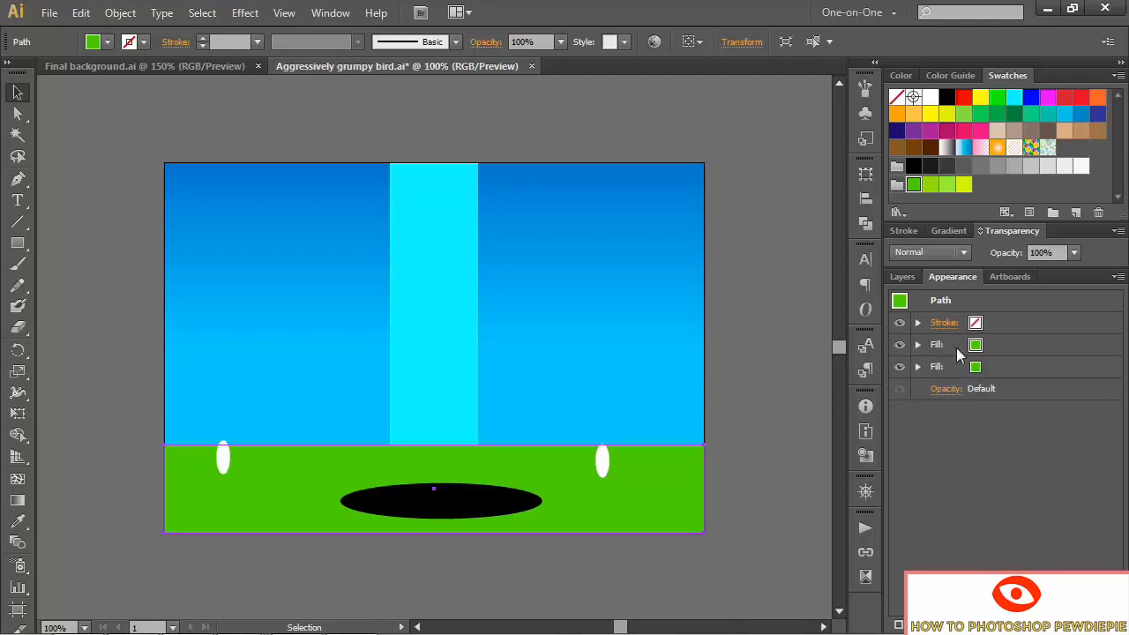
- Recolor the ground path's bottom fill with the yellow-green second swatch of the green color group
{"action": "left_click", "coordinate": [953, 366]}
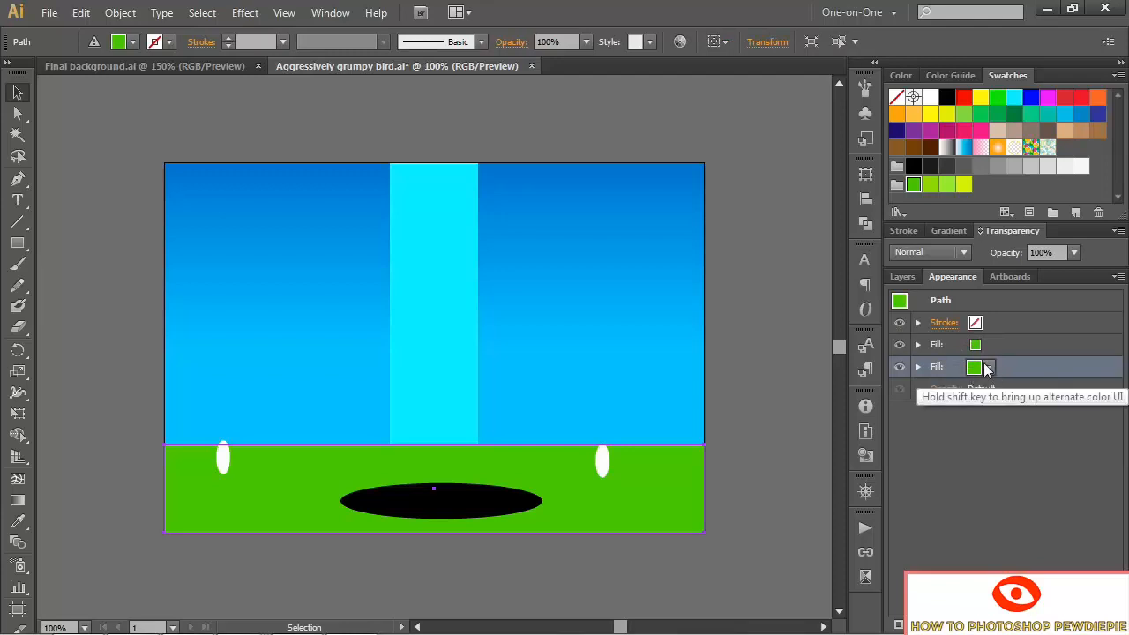
{"action": "left_click", "coordinate": [988, 367]}
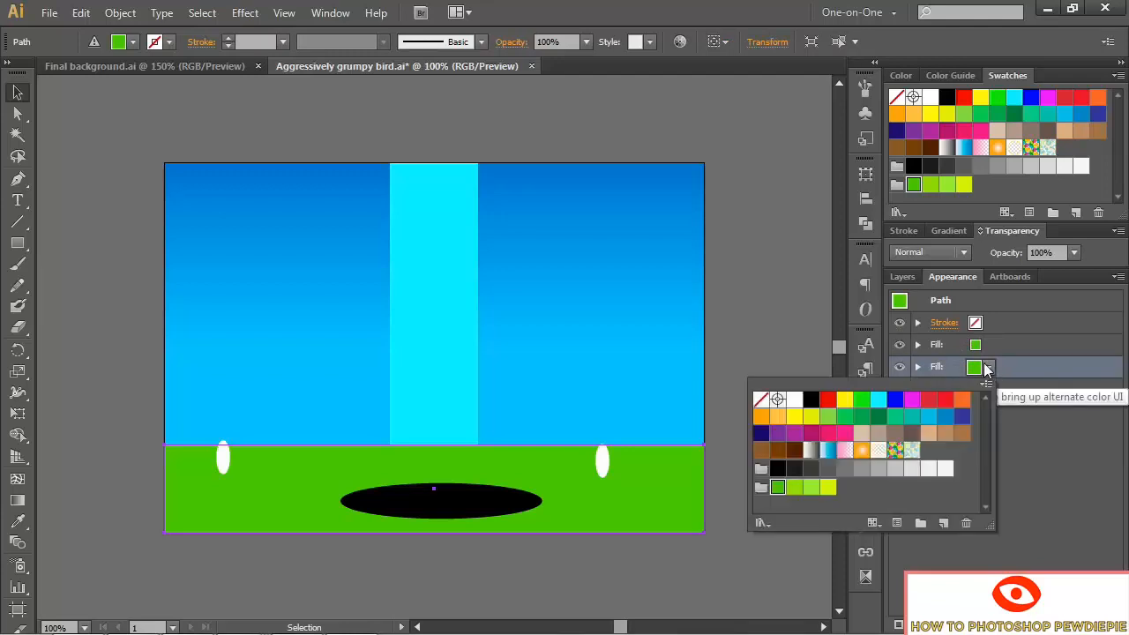
{"action": "left_click", "coordinate": [794, 492]}
{"action": "left_click", "coordinate": [1017, 367]}
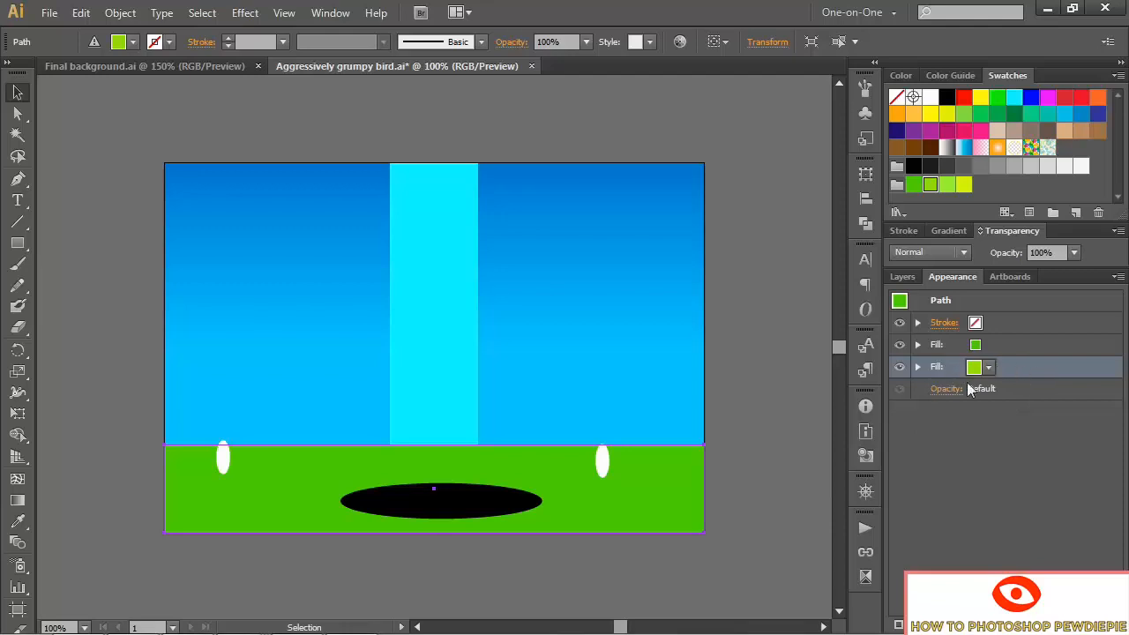
- Apply a Transform effect to the yellow-green fill with 120% vertical scale, a bottom-center reference point and preview enabled
{"action": "left_click", "coordinate": [247, 13]}
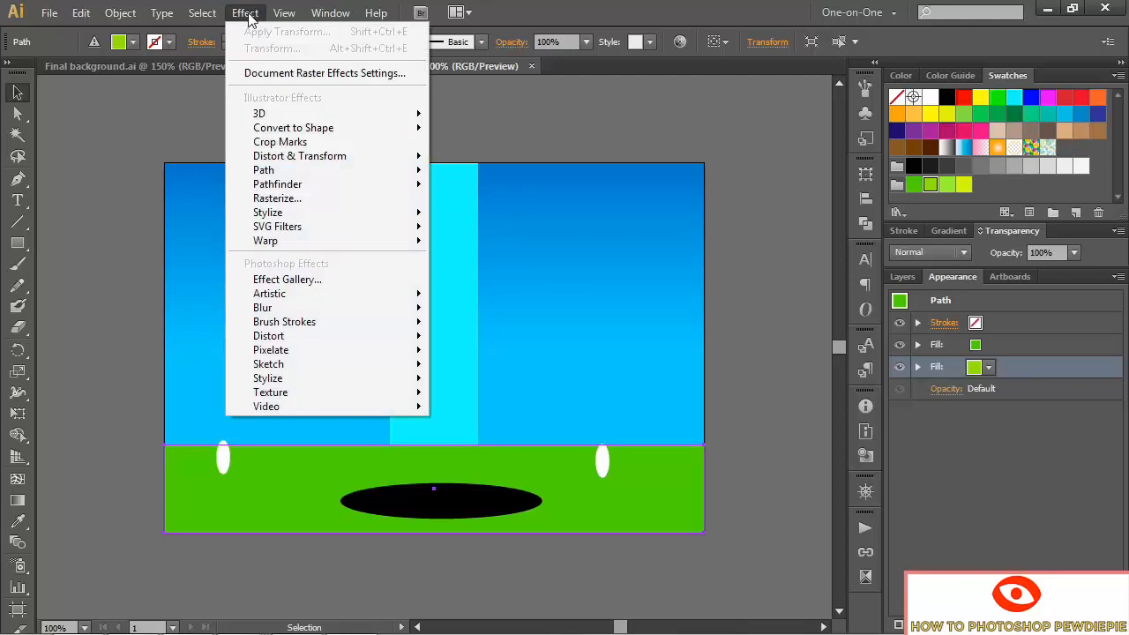
{"action": "mouse_move", "coordinate": [253, 164]}
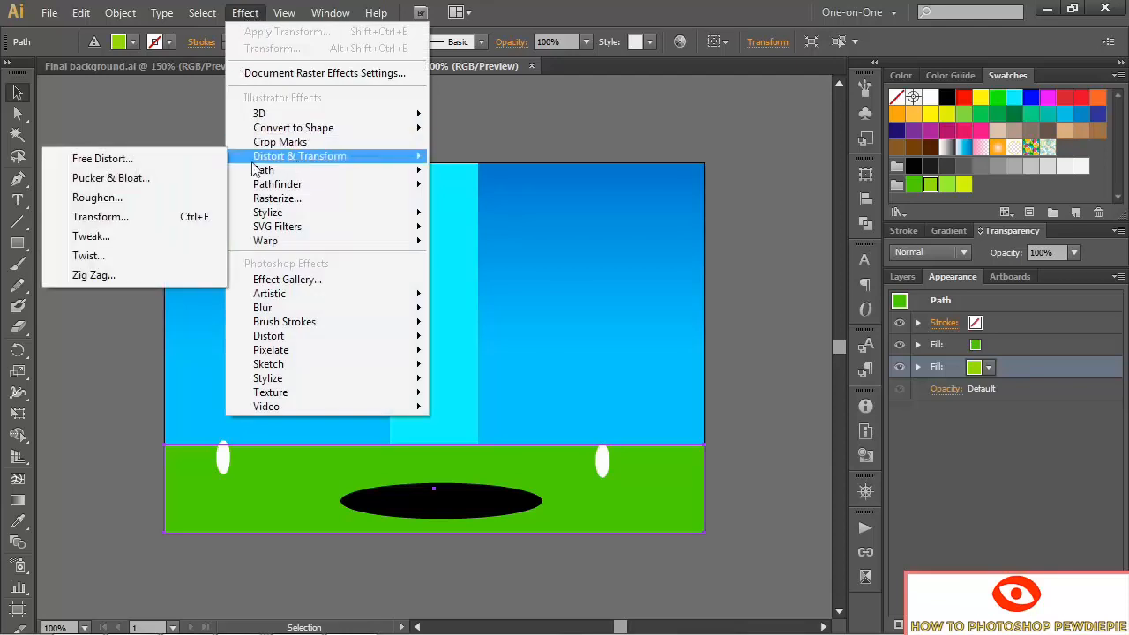
{"action": "left_click", "coordinate": [160, 219]}
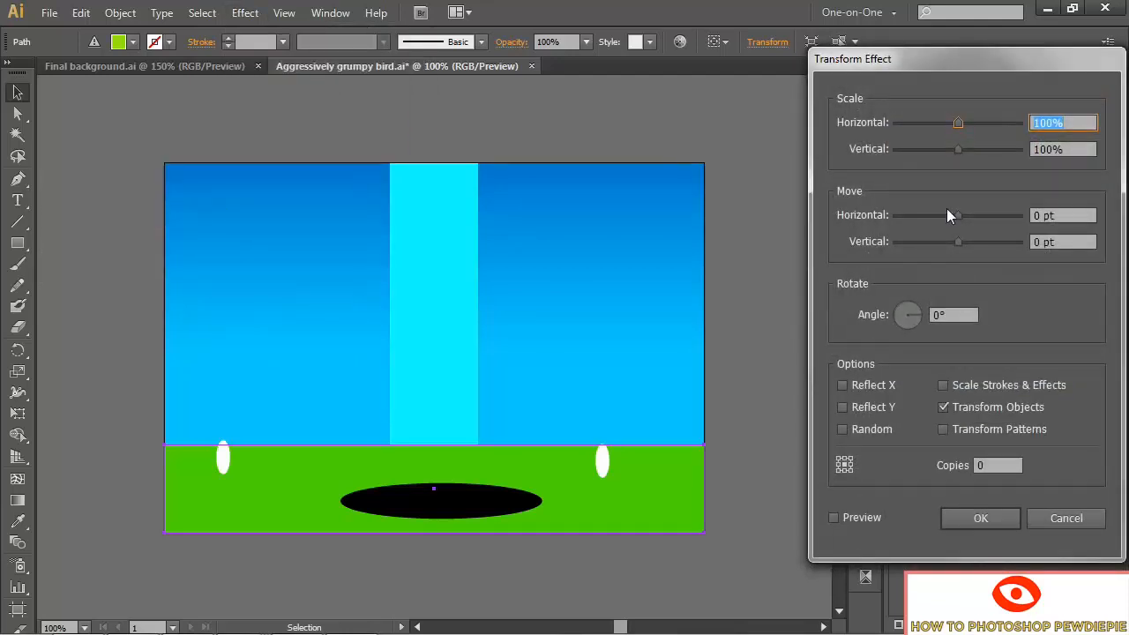
{"action": "key", "text": "Tab"}
{"action": "type", "text": "120"}
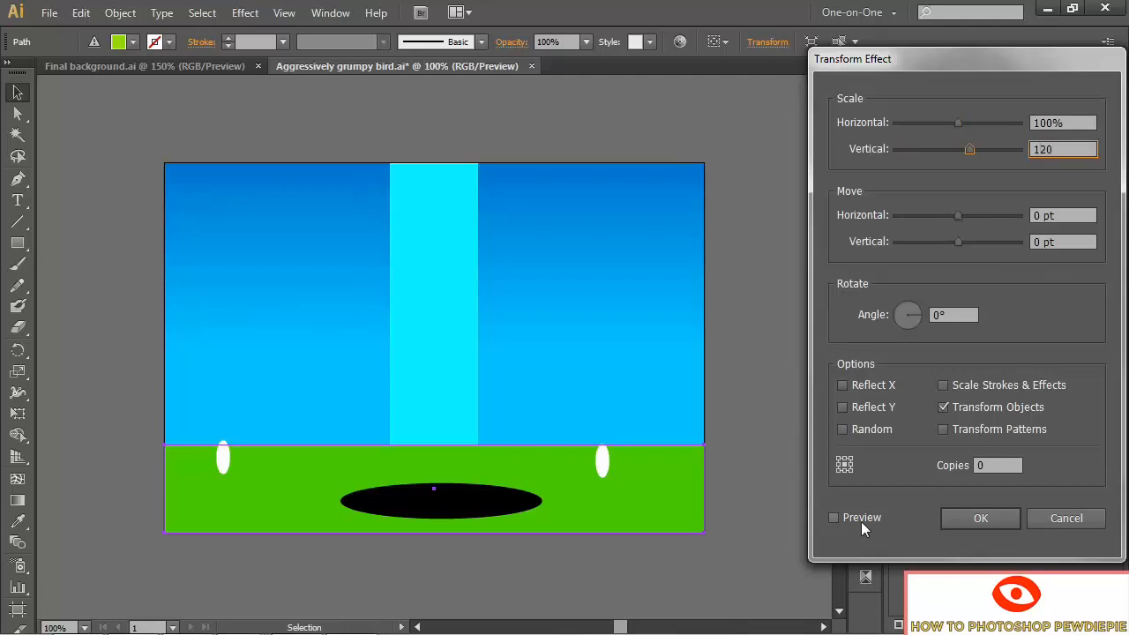
{"action": "left_click", "coordinate": [833, 518]}
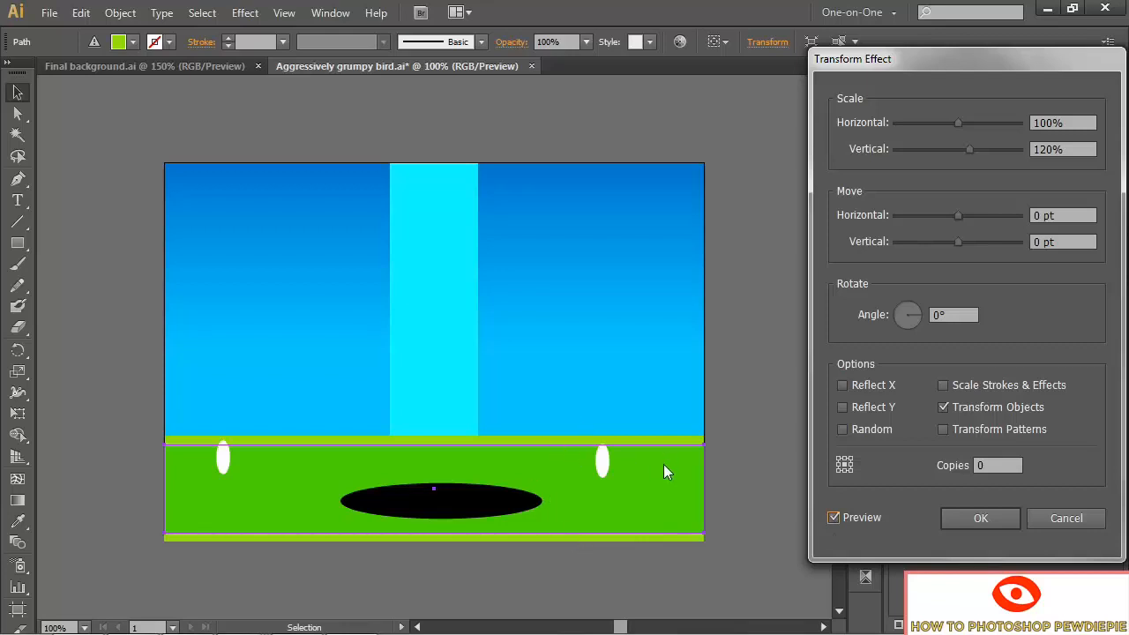
{"action": "left_click", "coordinate": [843, 470]}
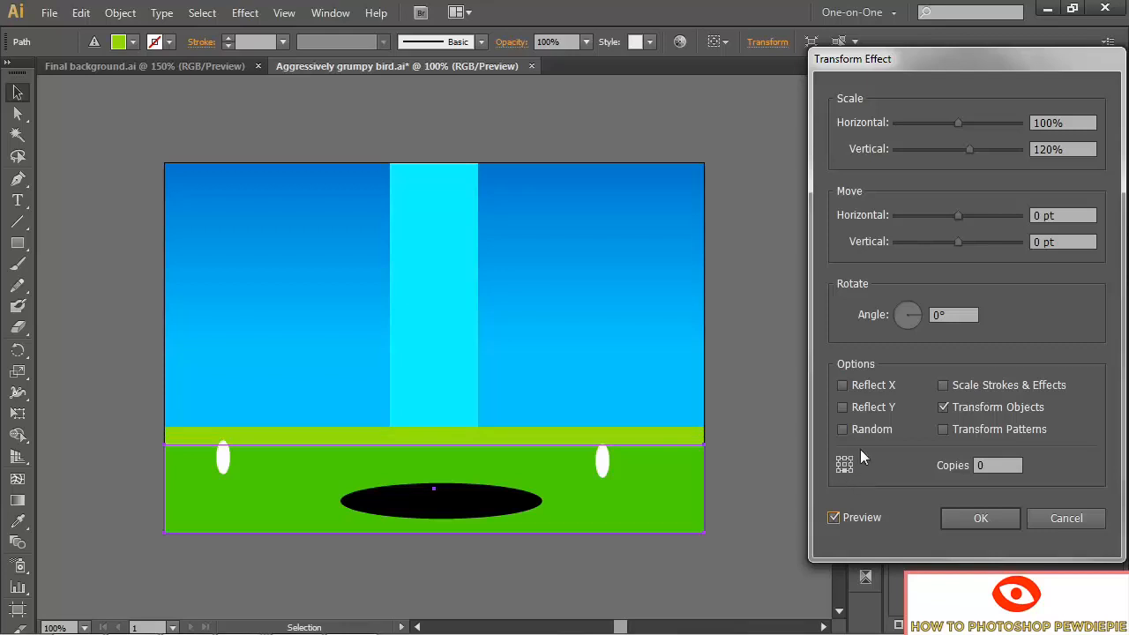
{"action": "left_click", "coordinate": [980, 519]}
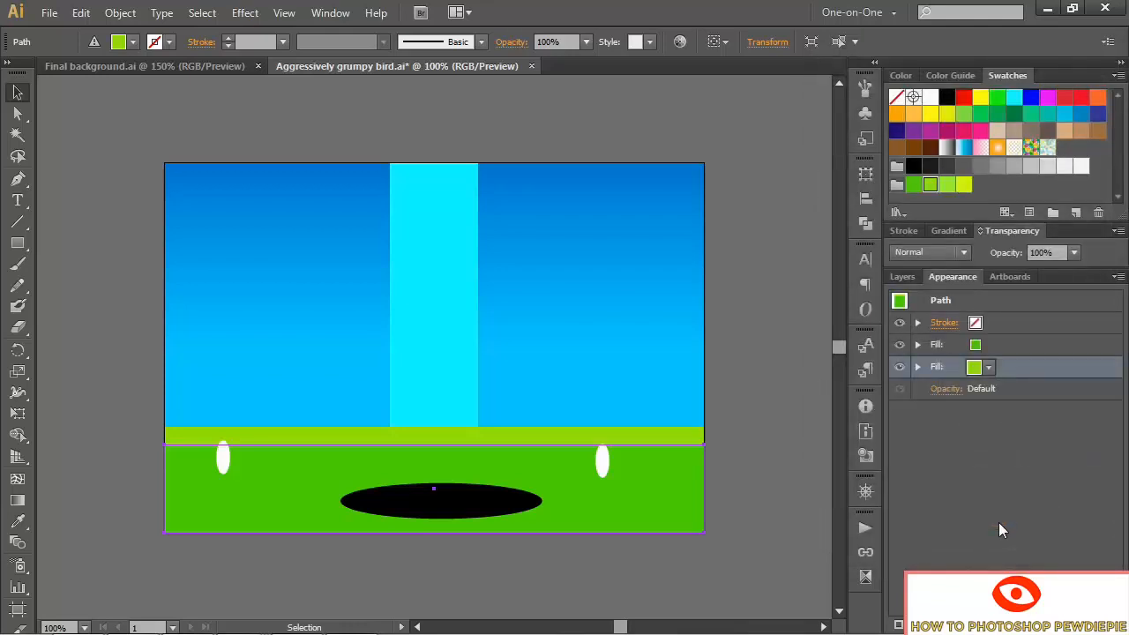
- Duplicate the yellow-green fill with its Transform effect and expand the attributes of the lower copy
{"action": "left_click", "coordinate": [917, 367]}
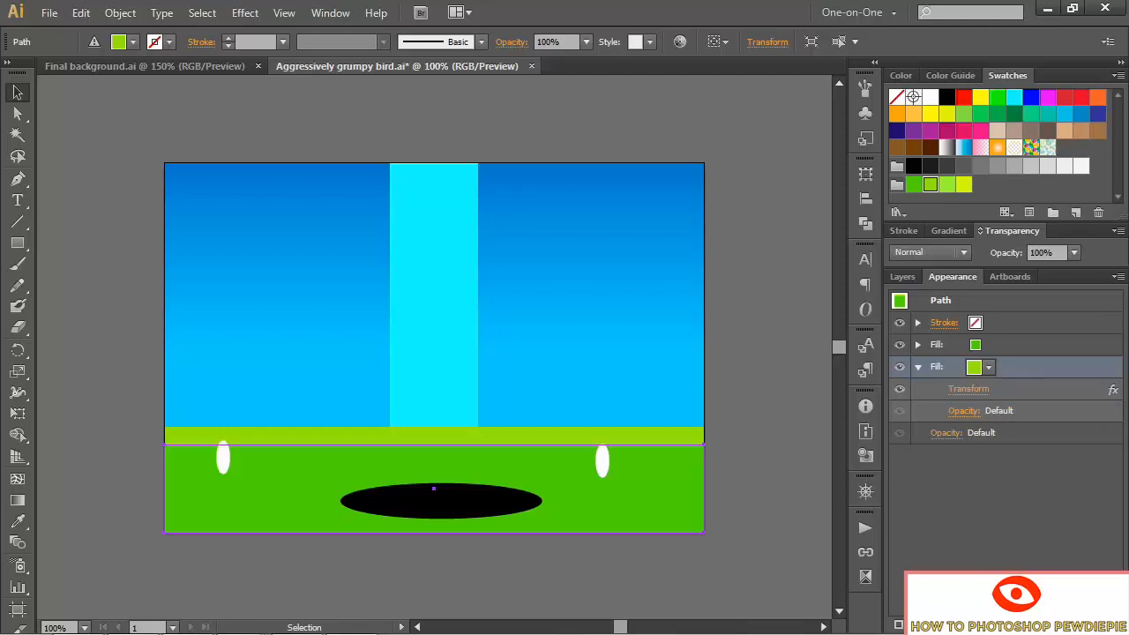
{"action": "key", "text": "ctrl+/"}
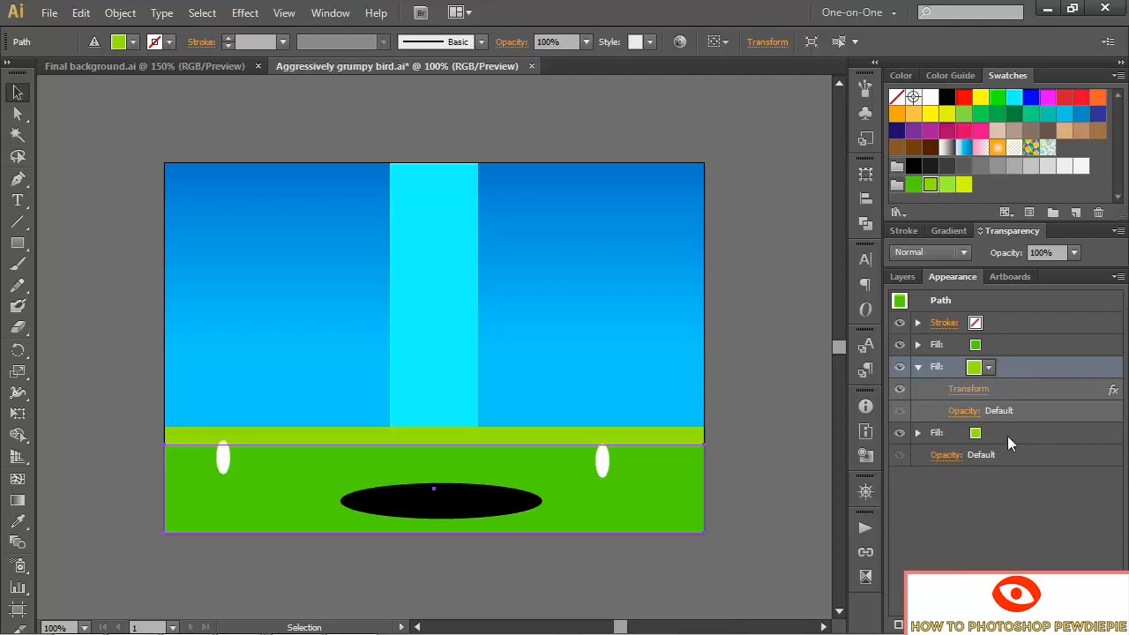
{"action": "left_click", "coordinate": [917, 366]}
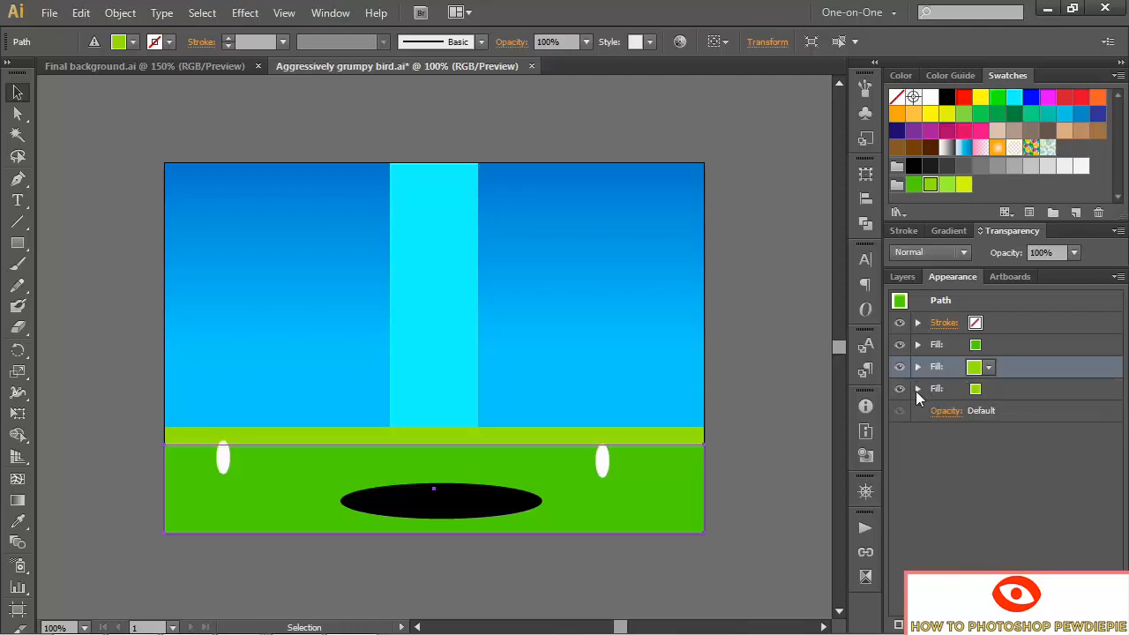
{"action": "left_click", "coordinate": [916, 390]}
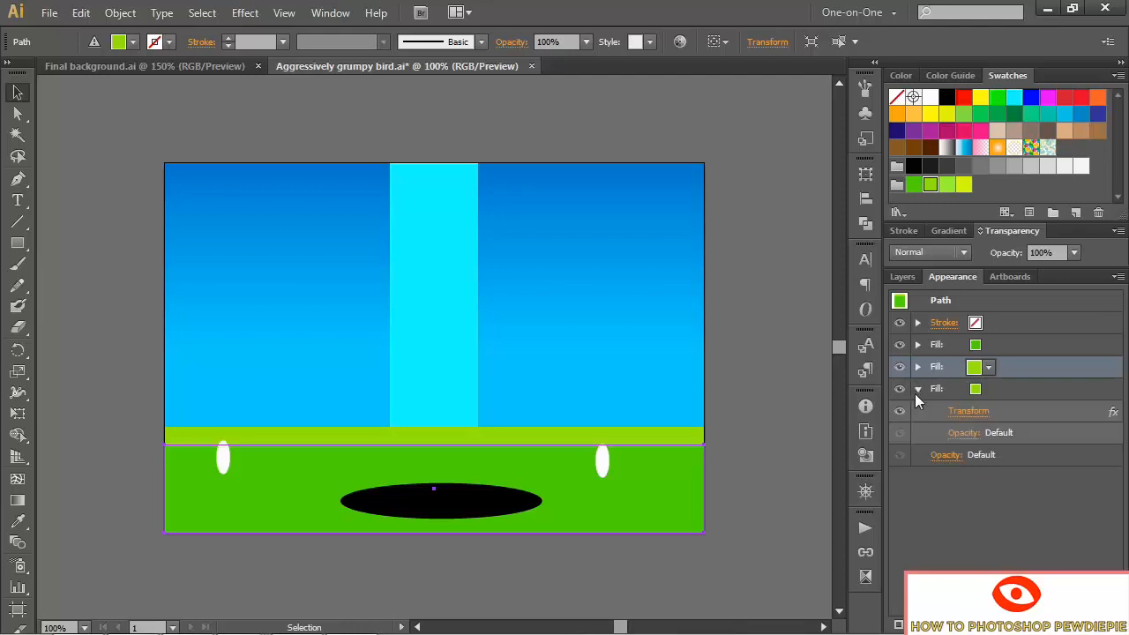
- Recolor the bottom fill with the light green third swatch of the green color group
{"action": "left_click", "coordinate": [987, 389]}
{"action": "left_click", "coordinate": [987, 390]}
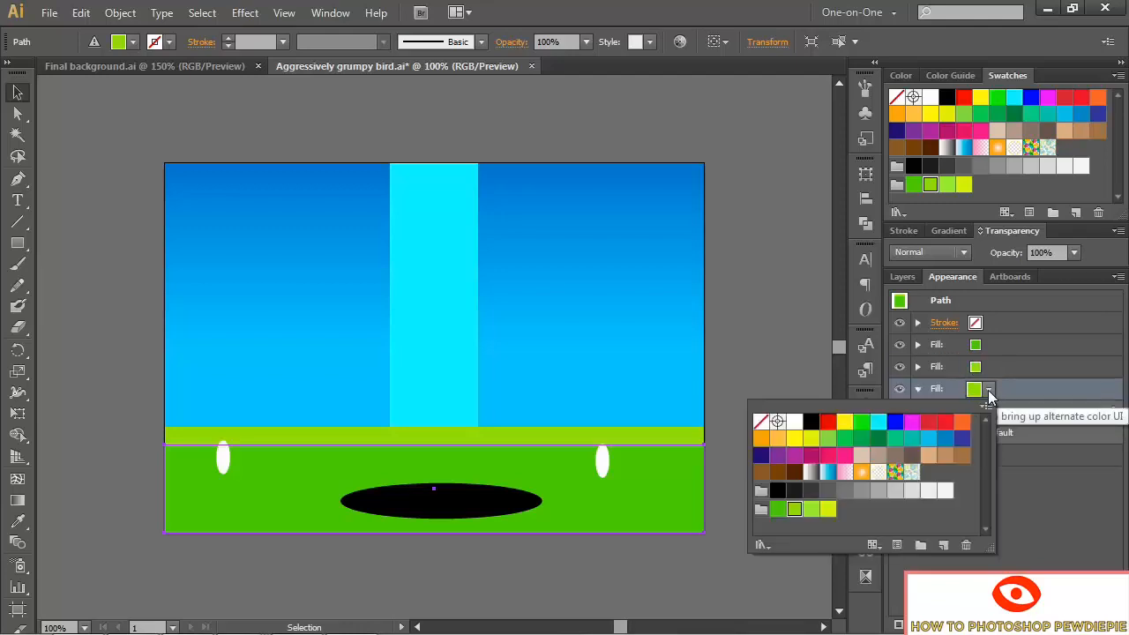
{"action": "left_click", "coordinate": [812, 512]}
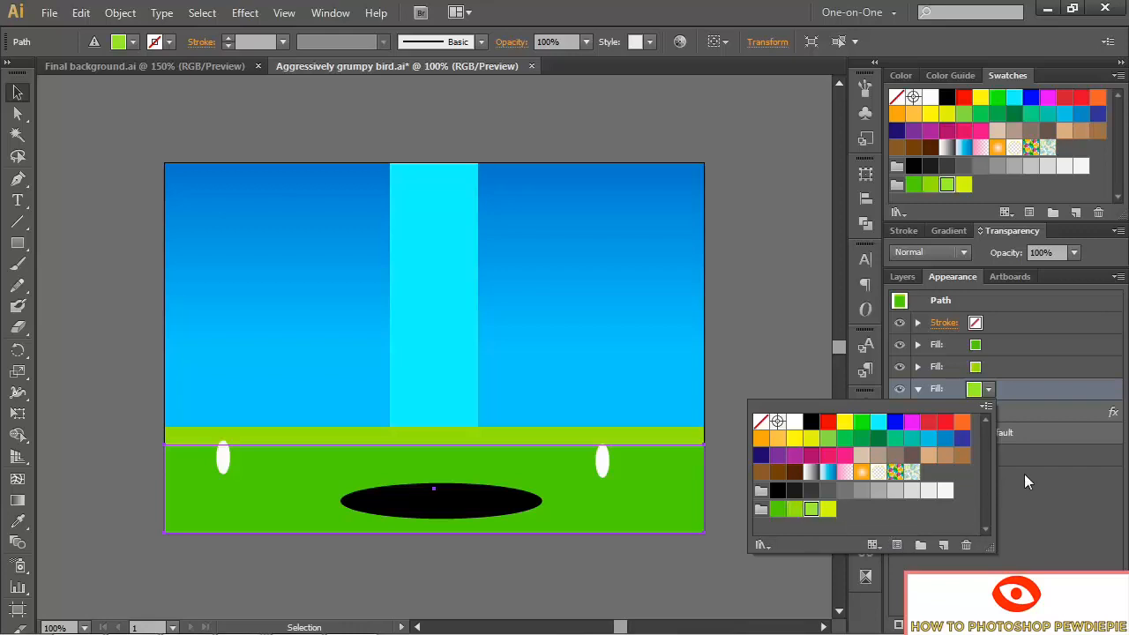
{"action": "left_click", "coordinate": [1032, 409]}
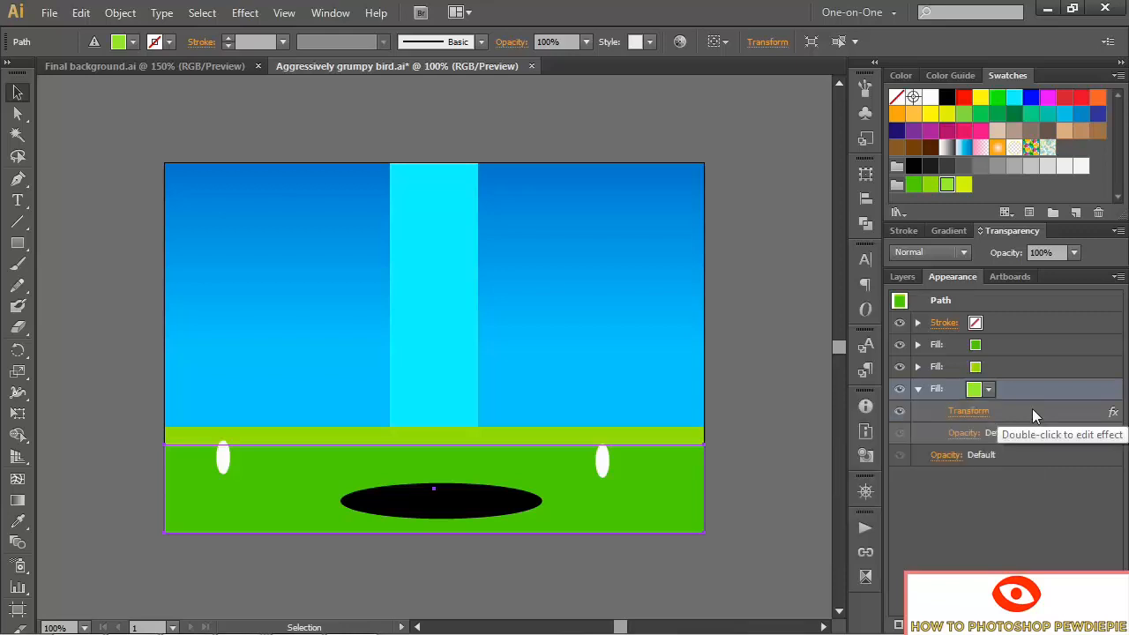
- Edit the light green fill's Transform effect, setting the vertical scale to 140% with preview enabled
{"action": "left_click", "coordinate": [977, 411]}
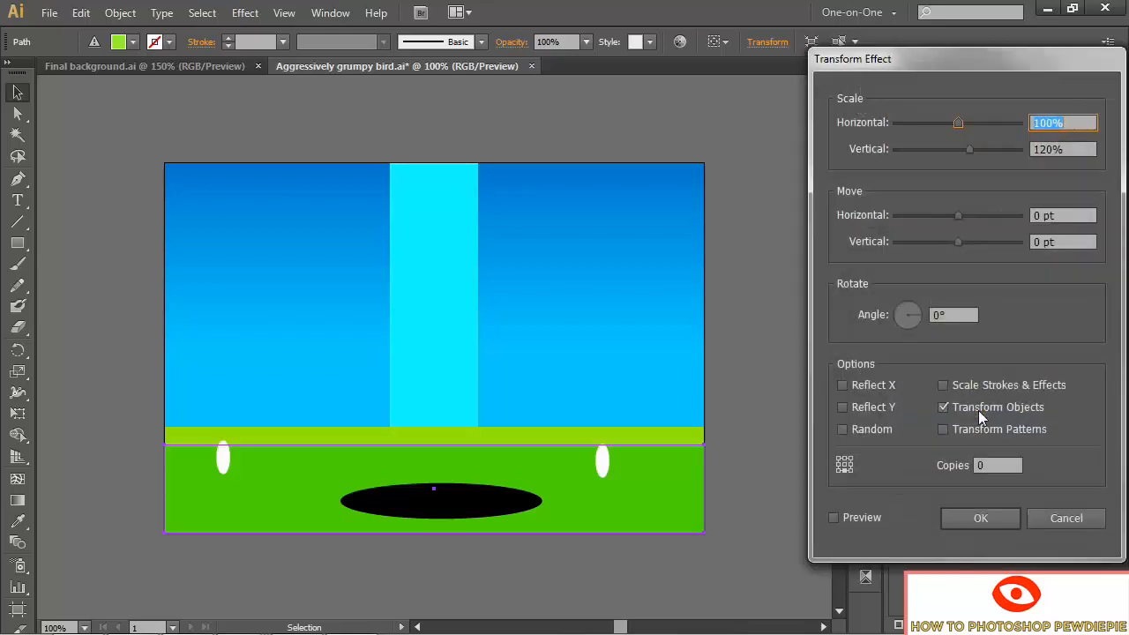
{"action": "left_click", "coordinate": [1042, 150]}
{"action": "type", "text": "4"}
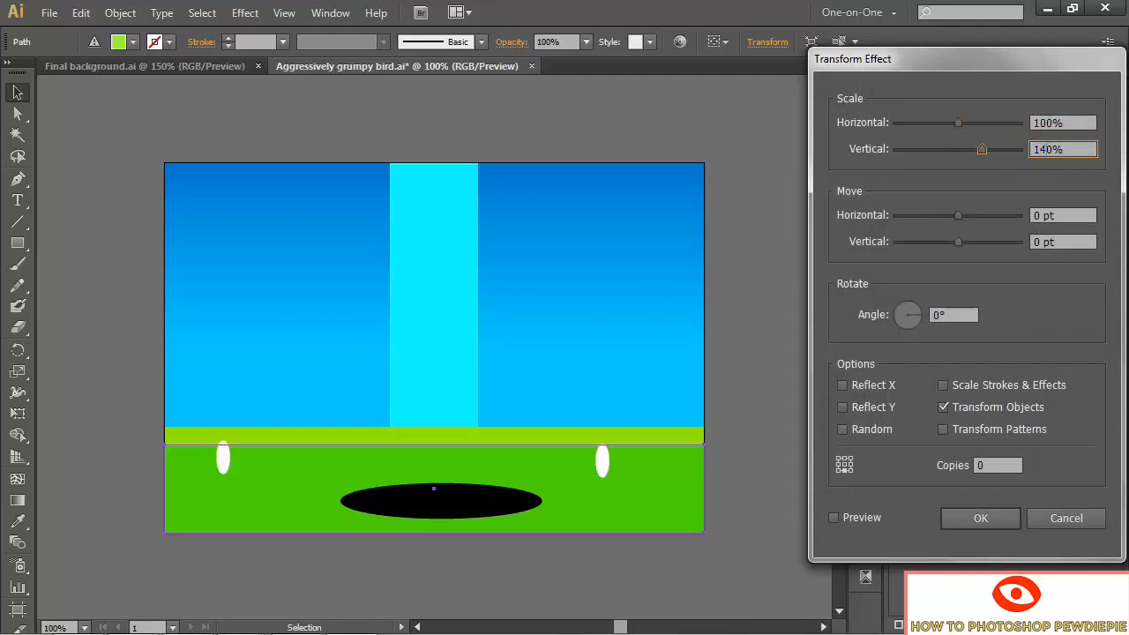
{"action": "left_click", "coordinate": [834, 518]}
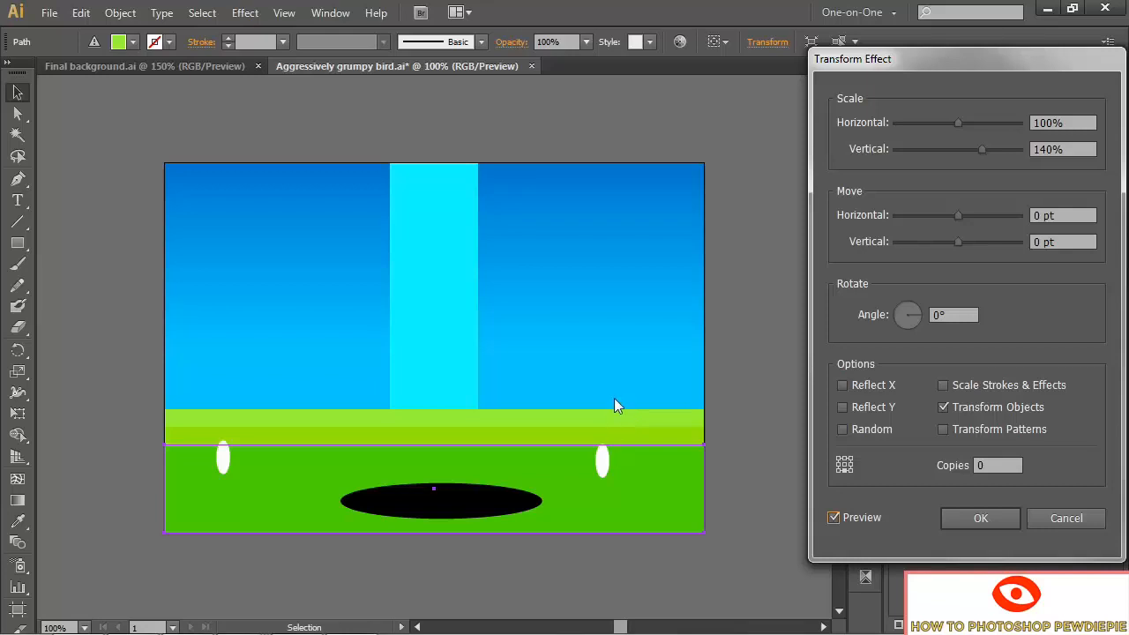
{"action": "left_click", "coordinate": [960, 516]}
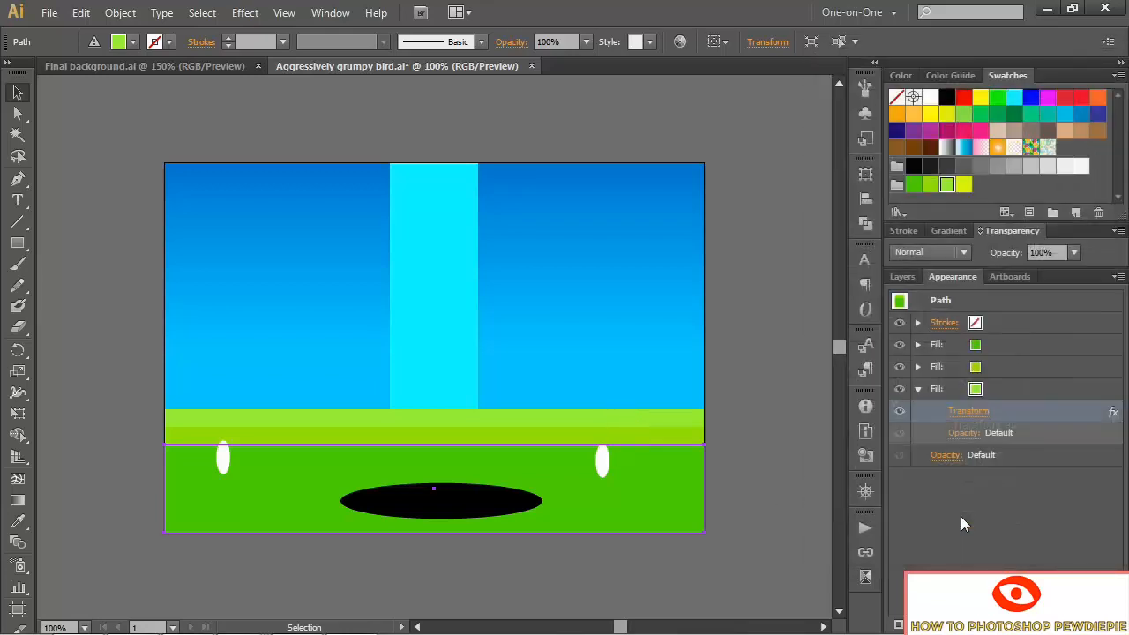
- Duplicate the light green fill with its Transform effect and collapse the upper copy
{"action": "left_click", "coordinate": [1021, 392]}
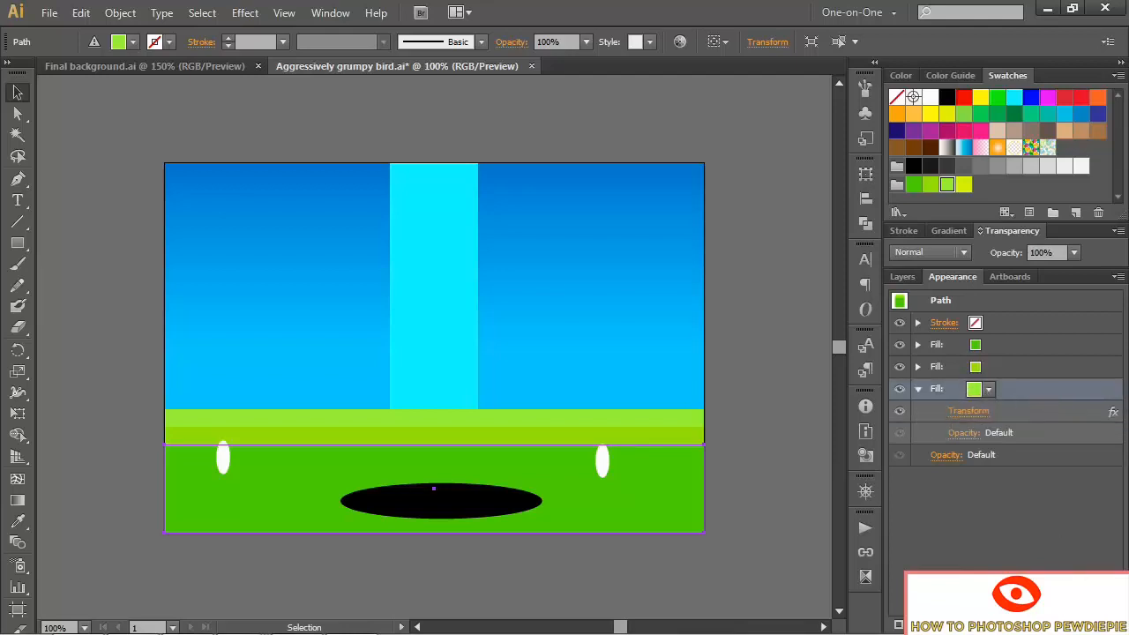
{"action": "left_click", "coordinate": [1074, 624]}
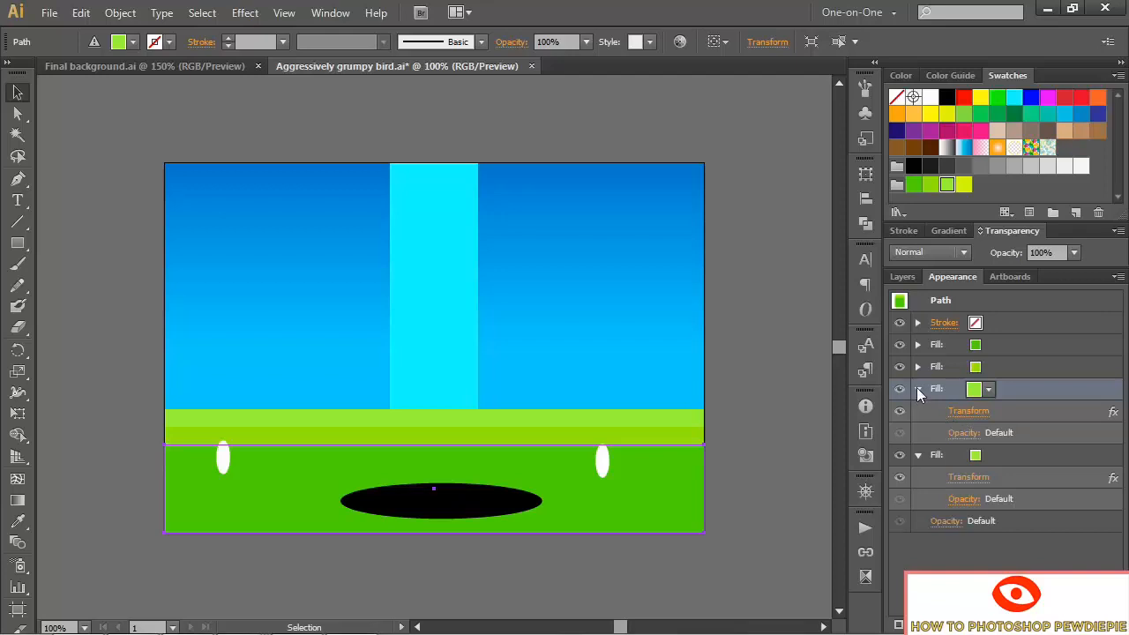
{"action": "left_click", "coordinate": [917, 389]}
- Recolor the new bottom fill with the yellow fourth swatch of the green color group
{"action": "left_click", "coordinate": [992, 414]}
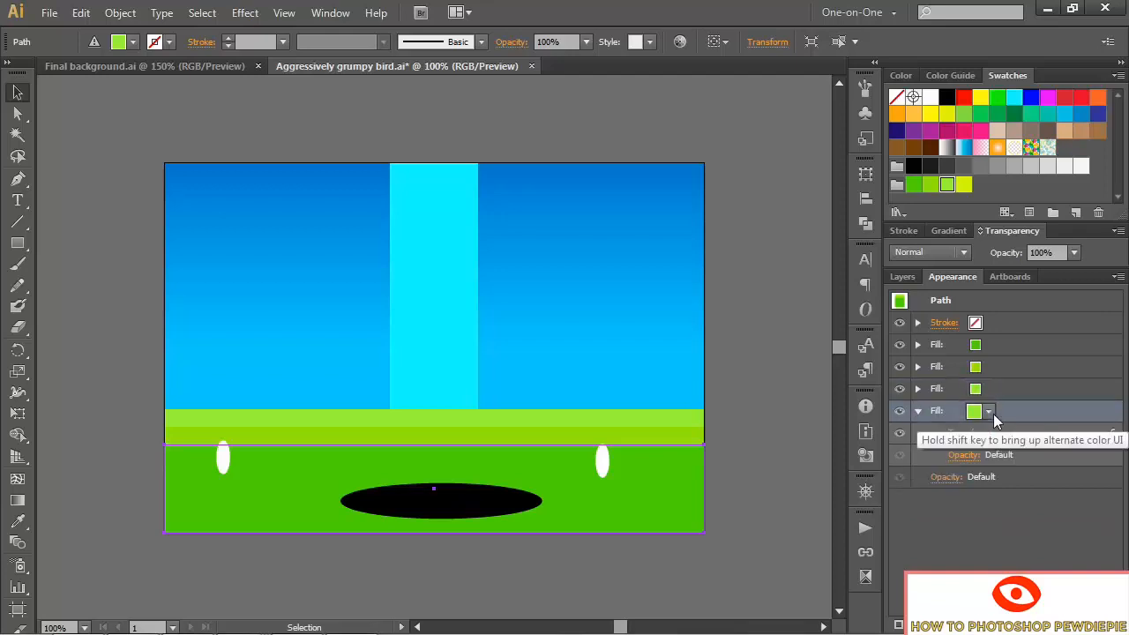
{"action": "left_click", "coordinate": [986, 412]}
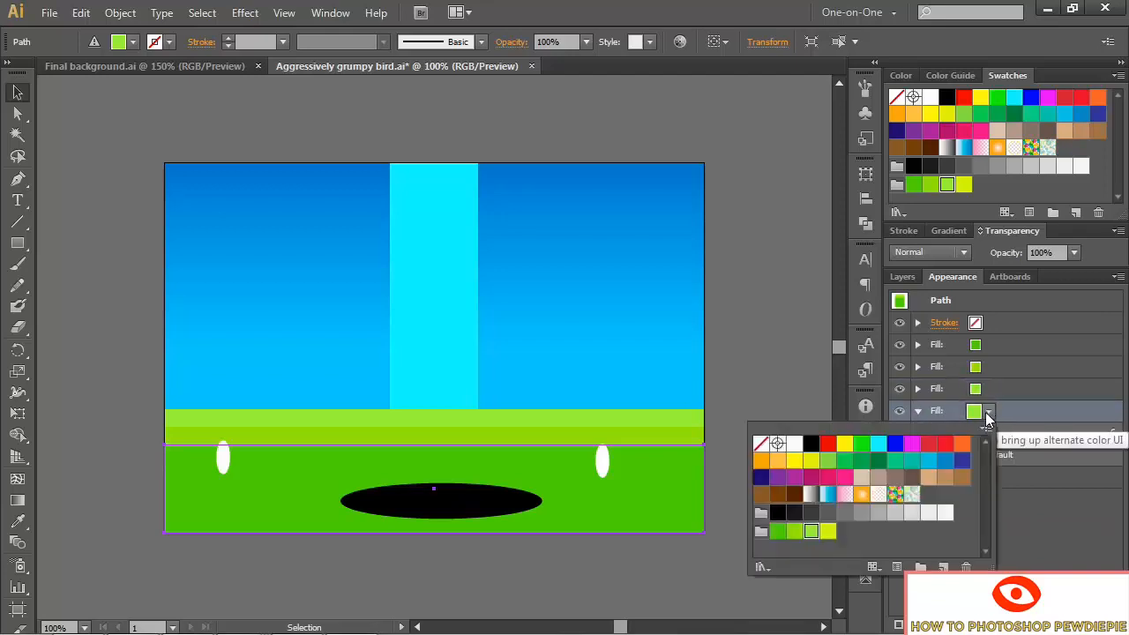
{"action": "left_click", "coordinate": [831, 534]}
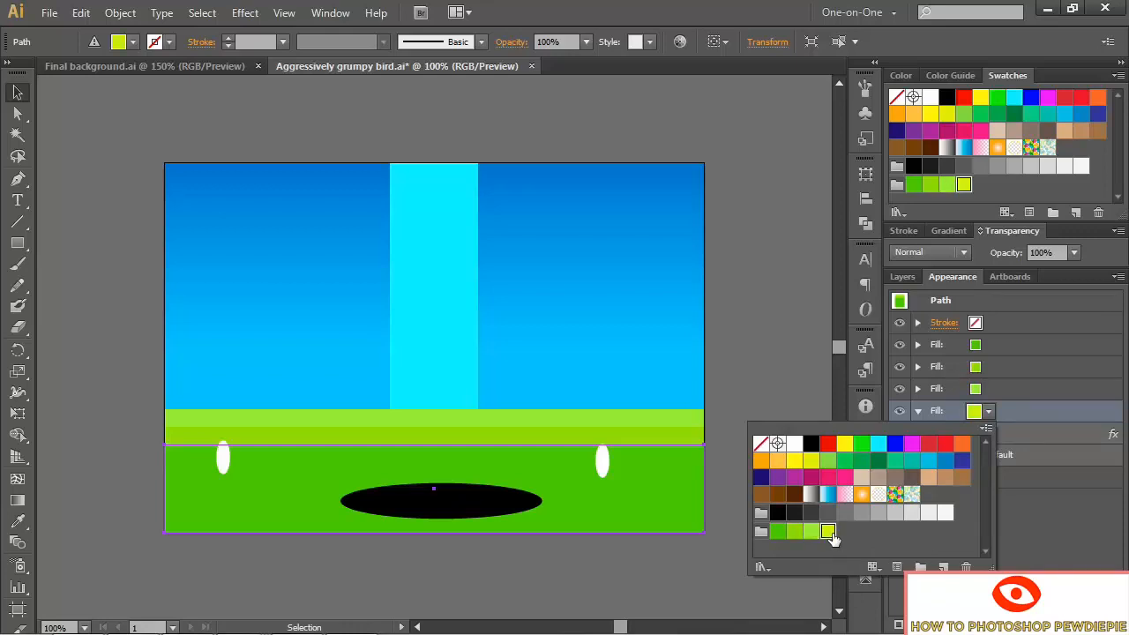
- Edit the yellow fill's Transform effect, setting the vertical scale to 160% with preview enabled
{"action": "left_click", "coordinate": [1020, 415]}
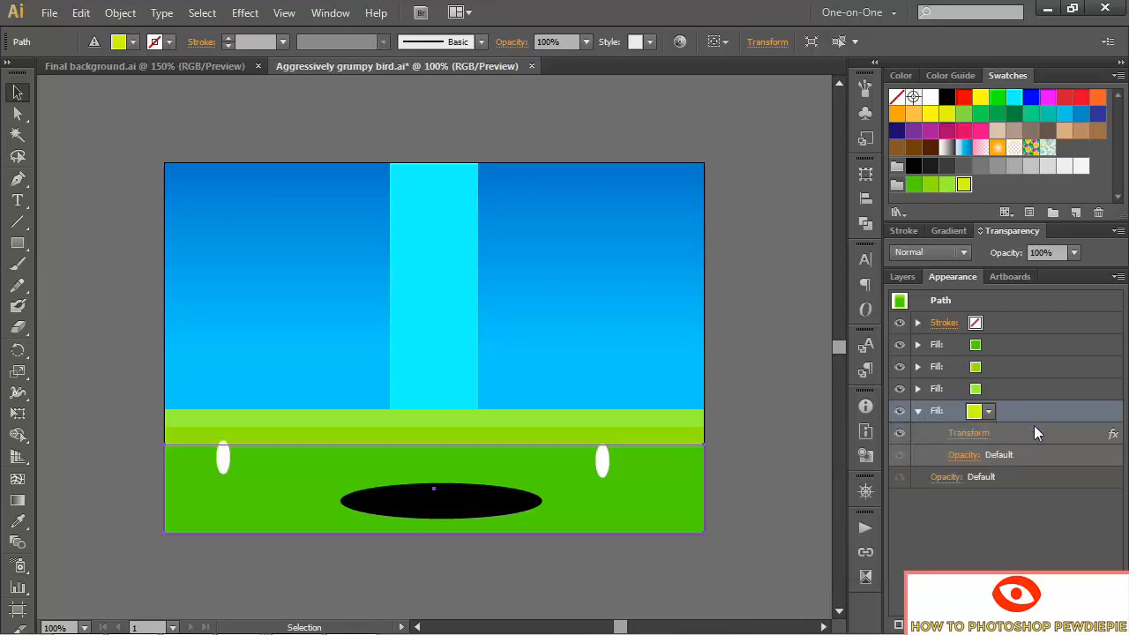
{"action": "left_click", "coordinate": [962, 435]}
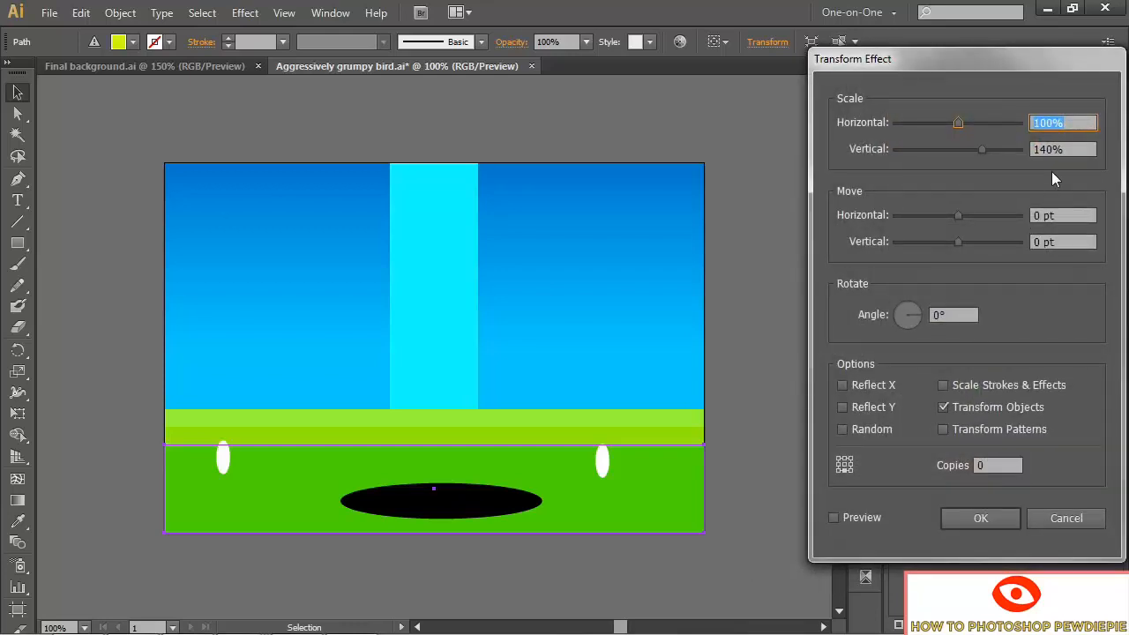
{"action": "left_click_drag", "start_coordinate": [1045, 149], "coordinate": [1039, 149]}
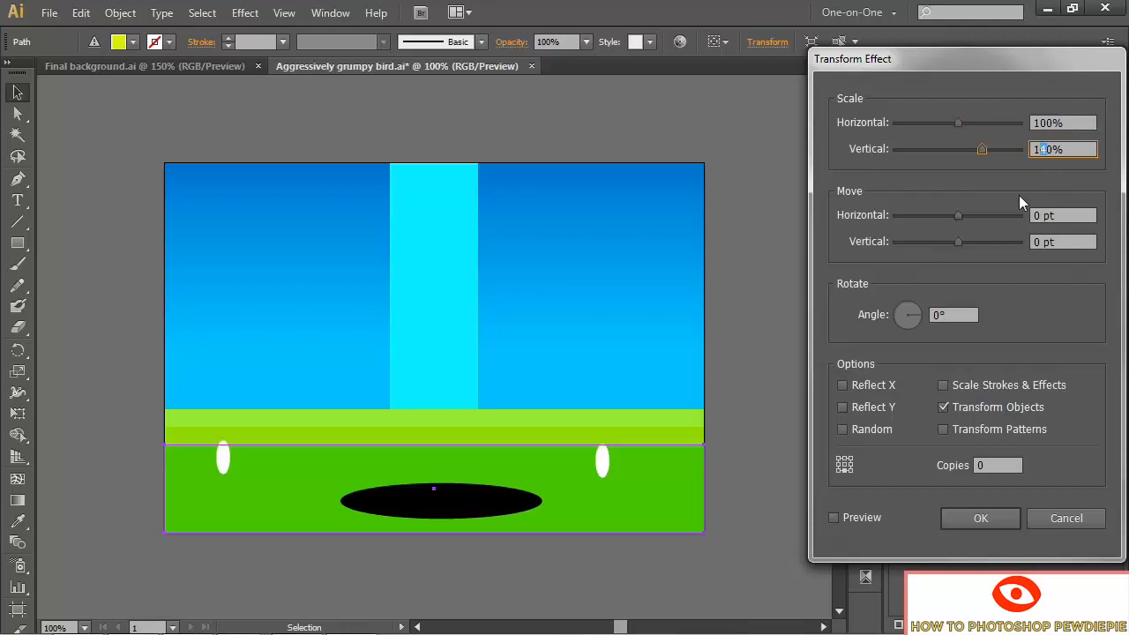
{"action": "type", "text": "6"}
{"action": "left_click", "coordinate": [832, 519]}
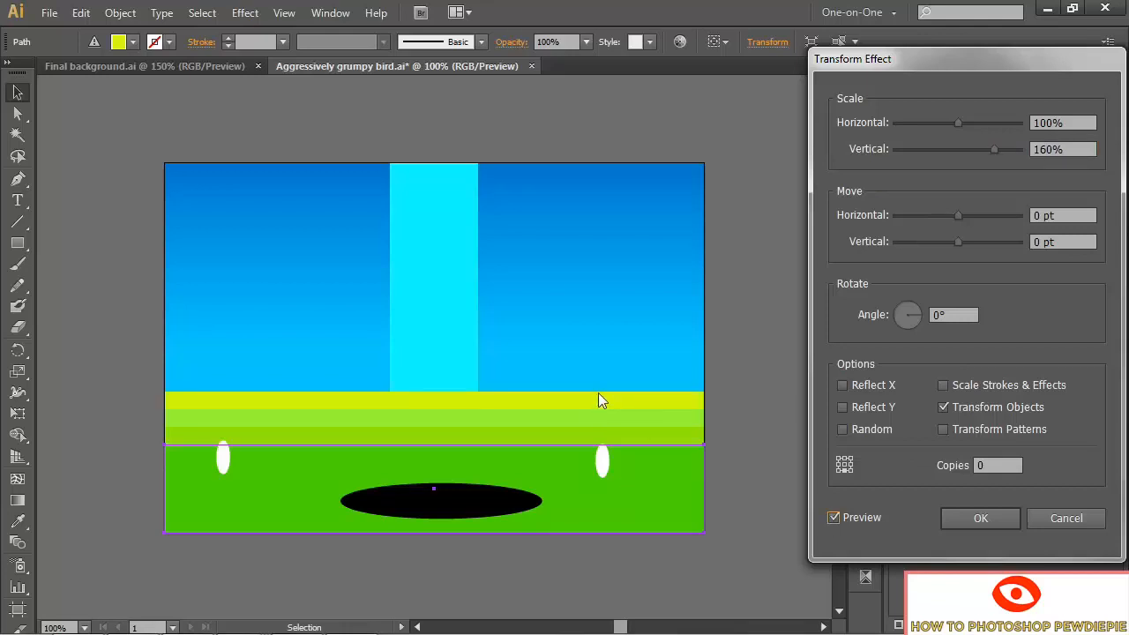
{"action": "left_click", "coordinate": [974, 520]}
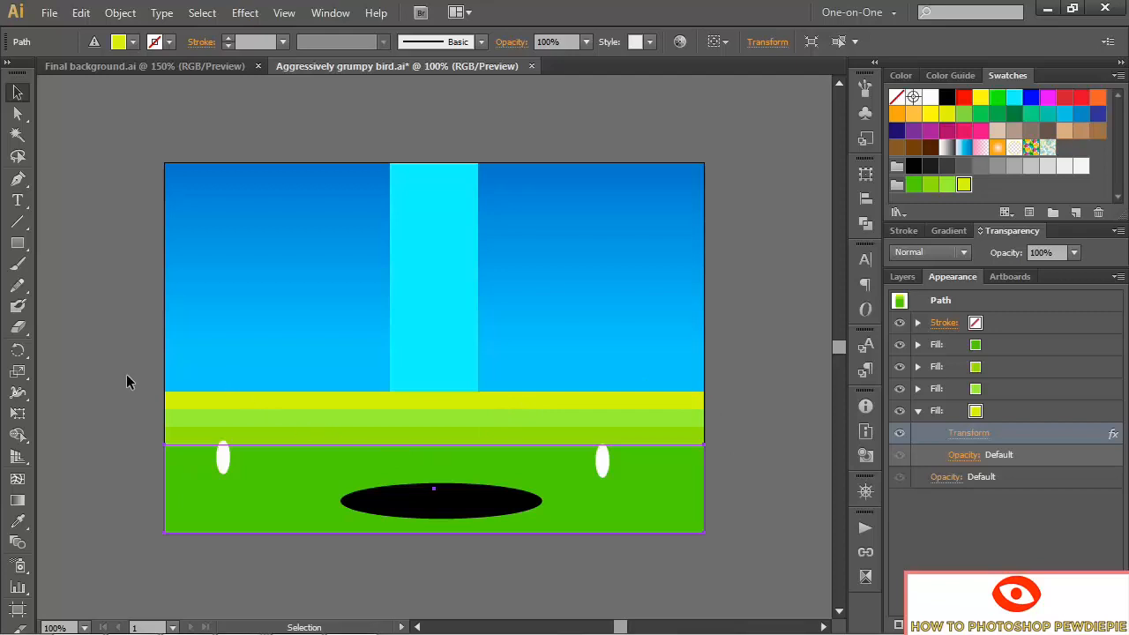
- Examine the rolling hills in the finished Final background.ai artwork and return to Aggressively grumpy bird.ai
{"action": "key", "text": "ctrl+Tab"}
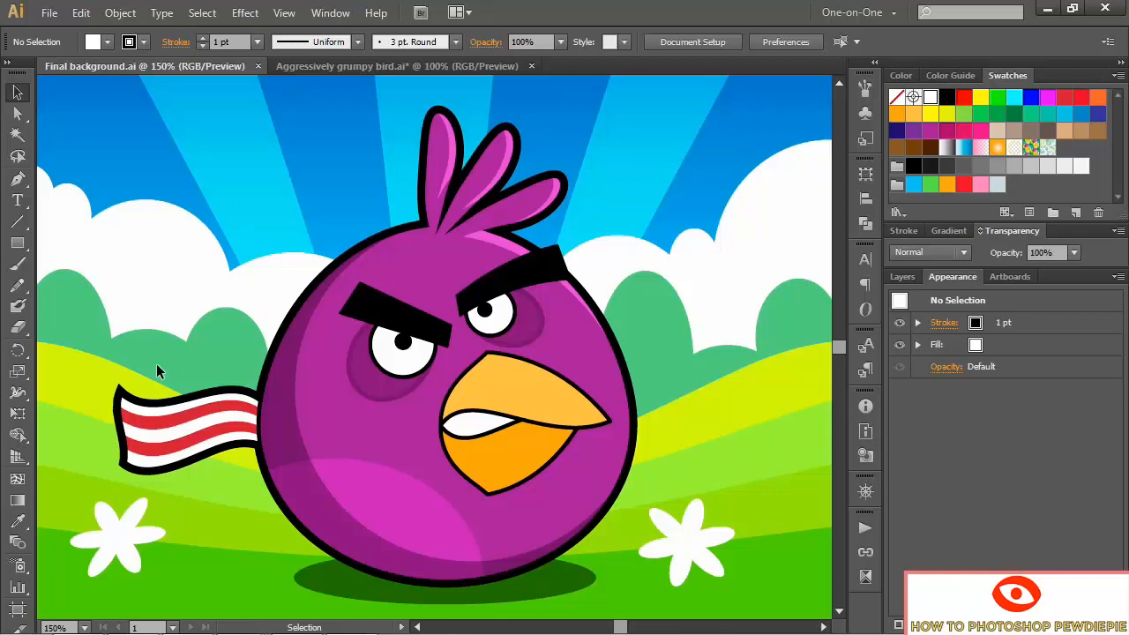
{"action": "key", "text": "a"}
{"action": "key", "text": "v"}
{"action": "key", "text": "a"}
{"action": "key", "text": "ctrl+Tab"}
{"action": "key", "text": "v"}
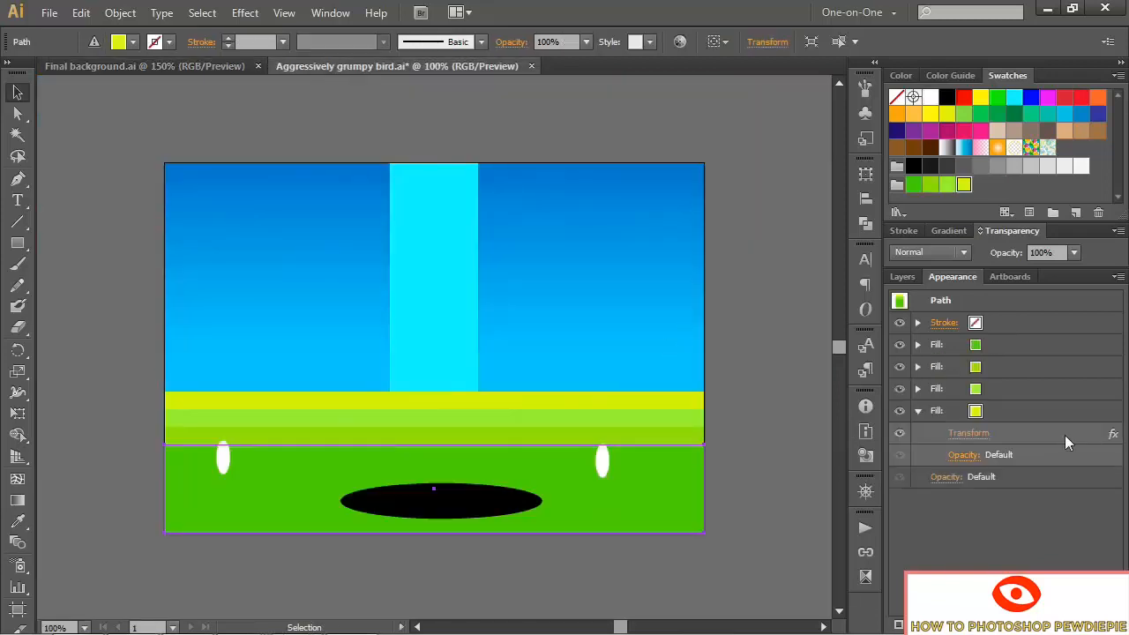
- Collapse the yellow fill and apply an Arc Upper warp to the whole path with -90% bend and 50% vertical distortion
{"action": "left_click", "coordinate": [917, 411]}
{"action": "left_click", "coordinate": [964, 300]}
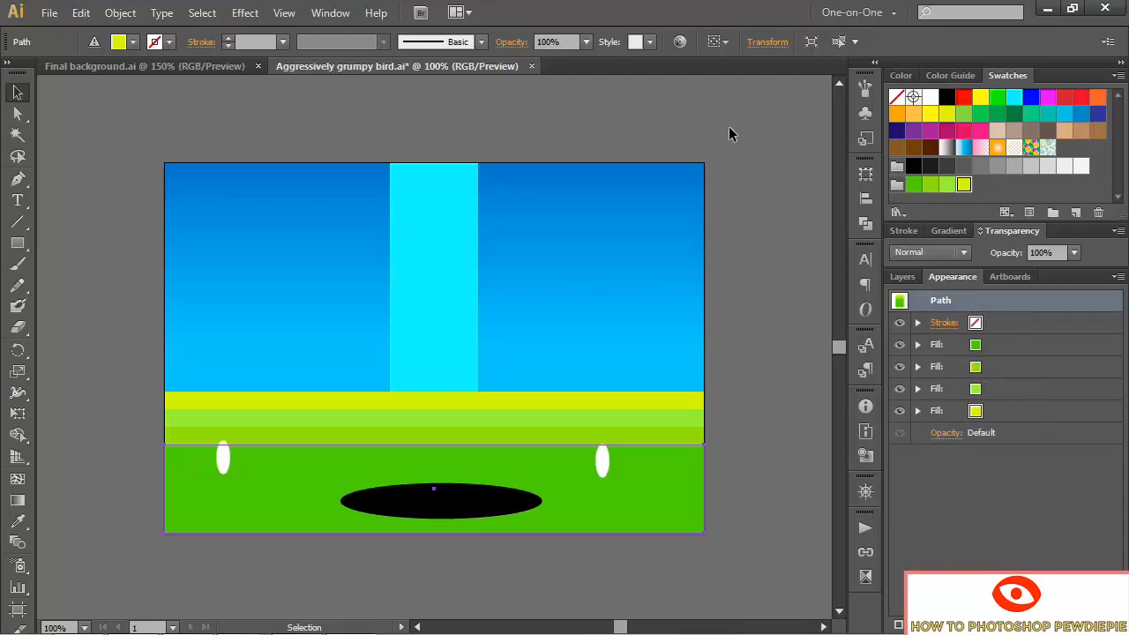
{"action": "left_click", "coordinate": [244, 13]}
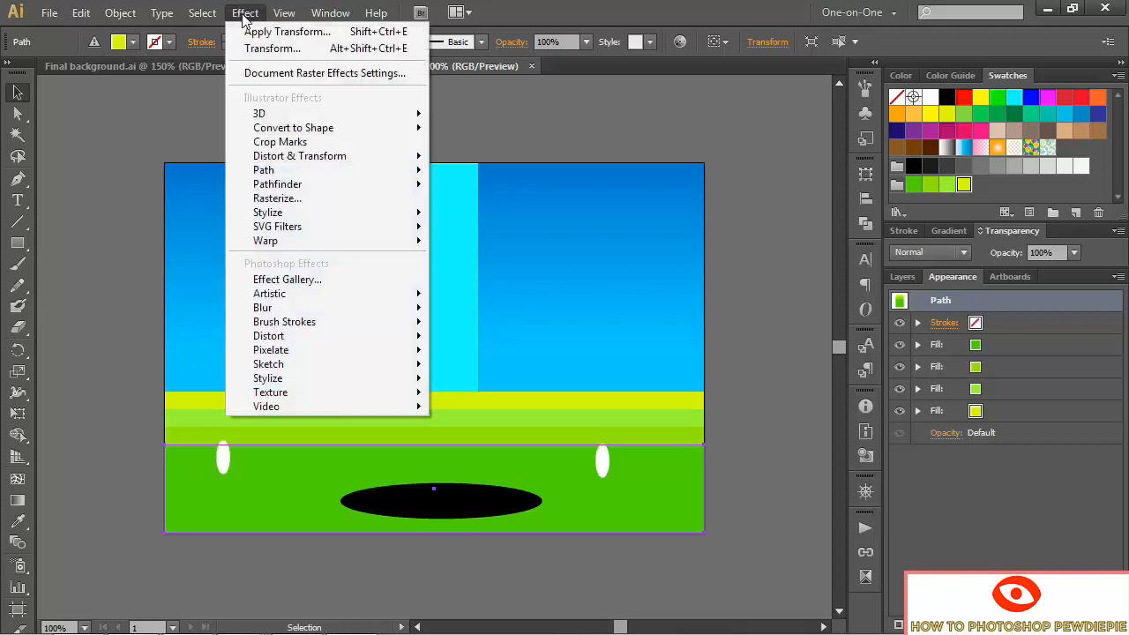
{"action": "mouse_move", "coordinate": [294, 240]}
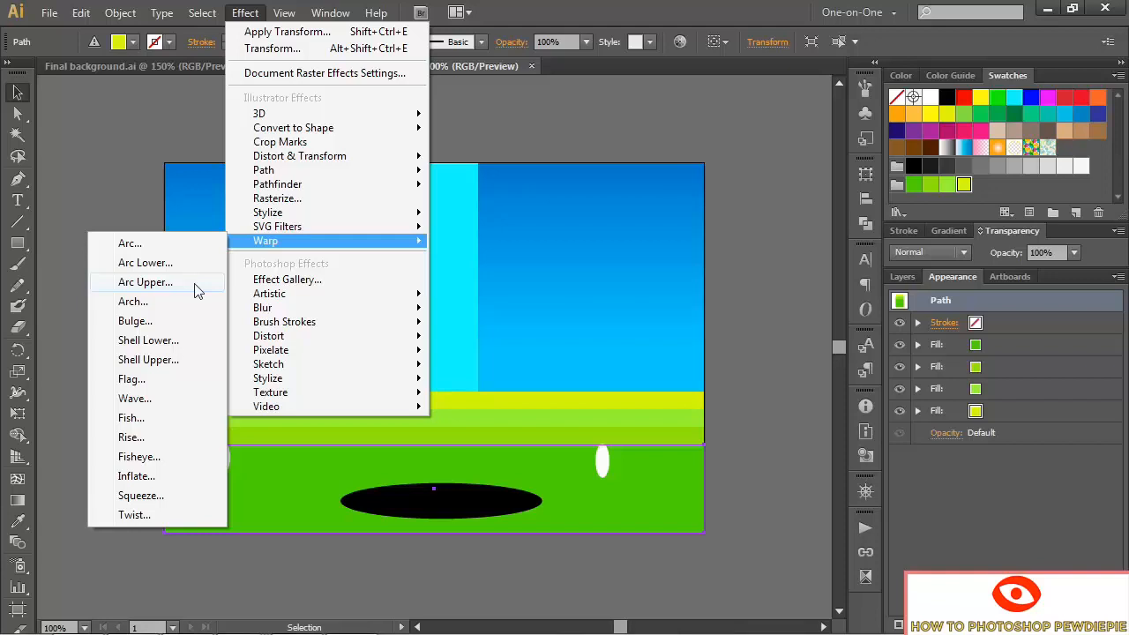
{"action": "left_click", "coordinate": [146, 282]}
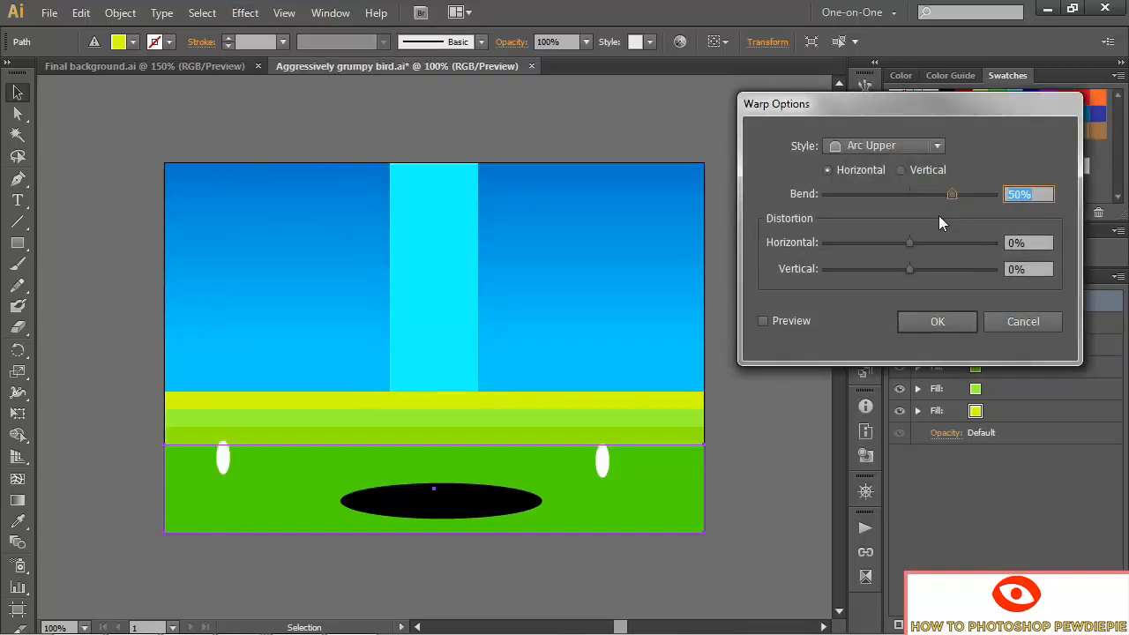
{"action": "type", "text": "-90"}
{"action": "key", "text": "Tab"}
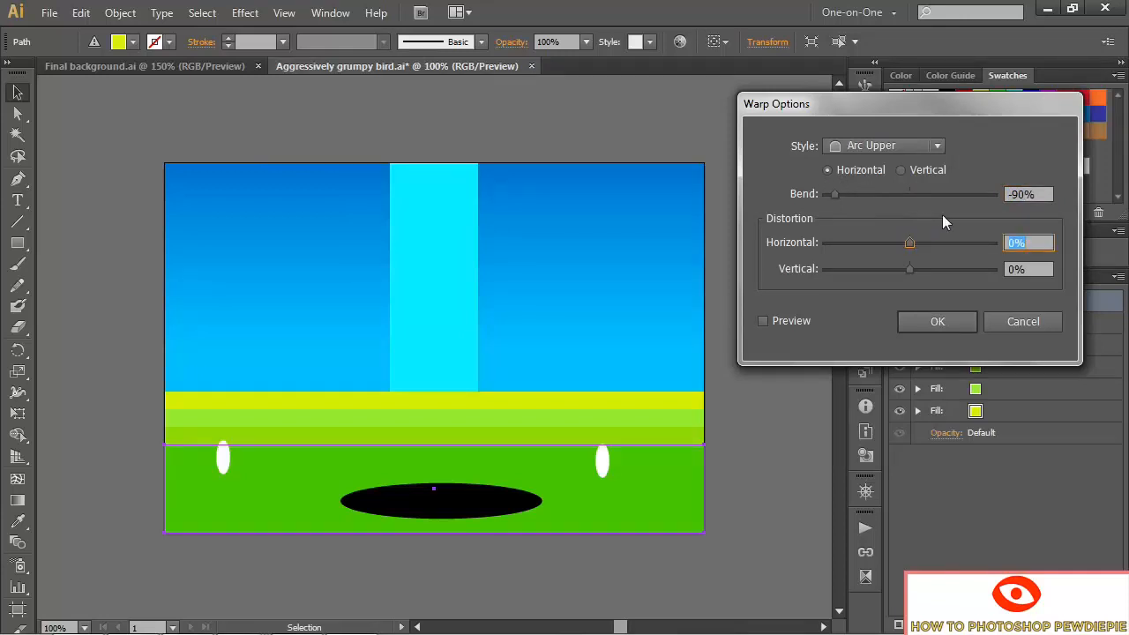
{"action": "key", "text": "Tab"}
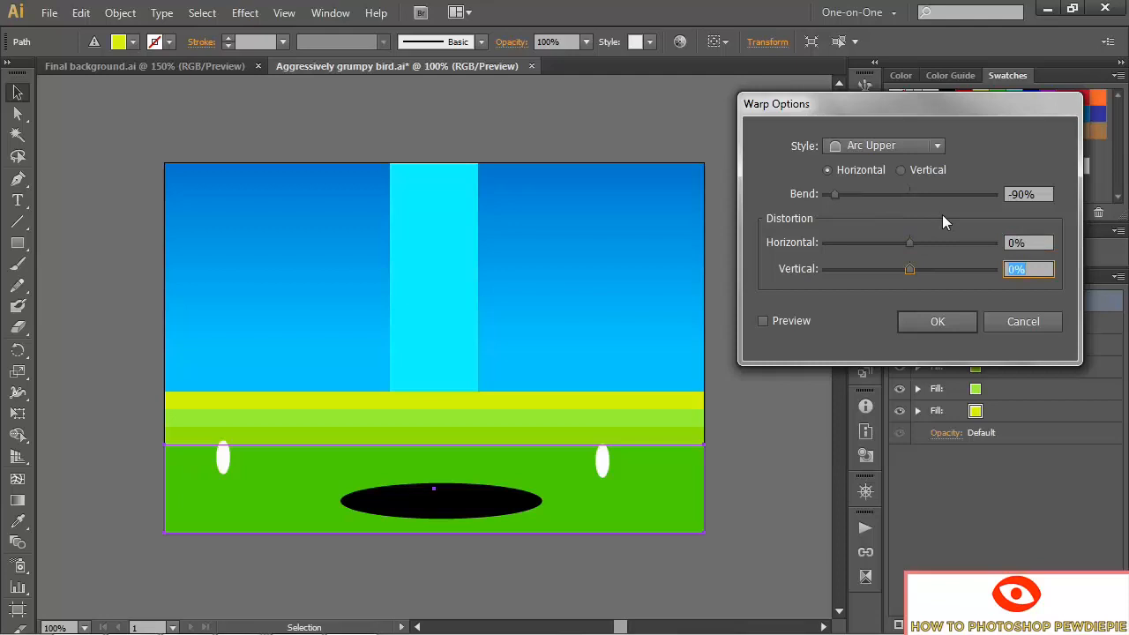
{"action": "type", "text": "50"}
{"action": "left_click", "coordinate": [762, 322]}
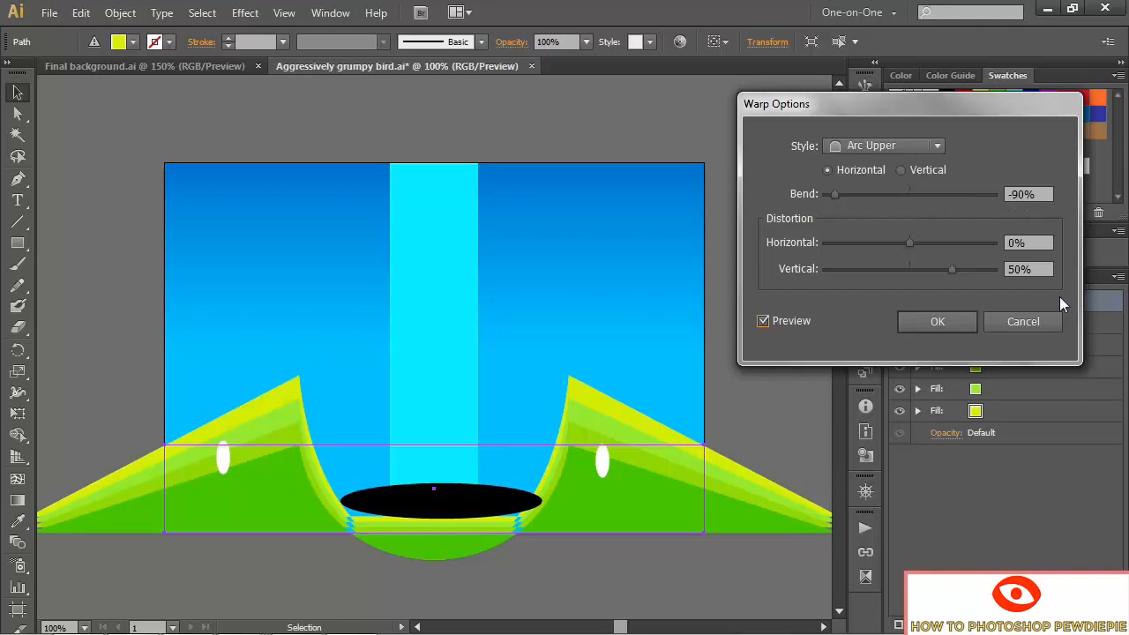
{"action": "left_click", "coordinate": [954, 323]}
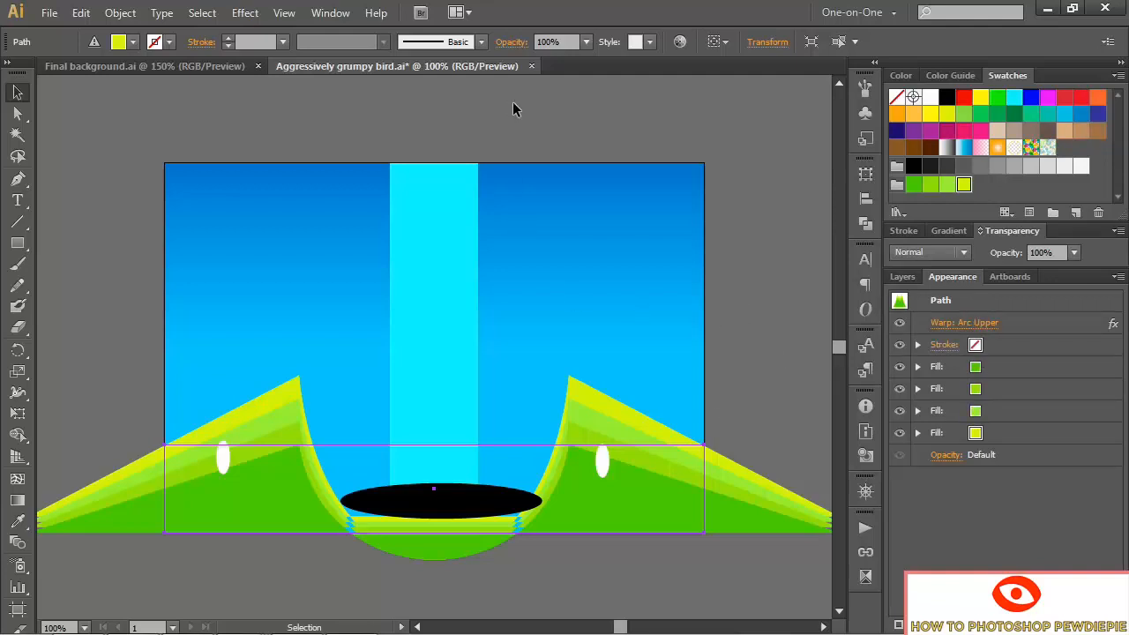
- Add a 300 pt Round Corners effect to the path and reorder the effects below the fills, with Round Corners above Arc Upper
{"action": "left_click", "coordinate": [250, 14]}
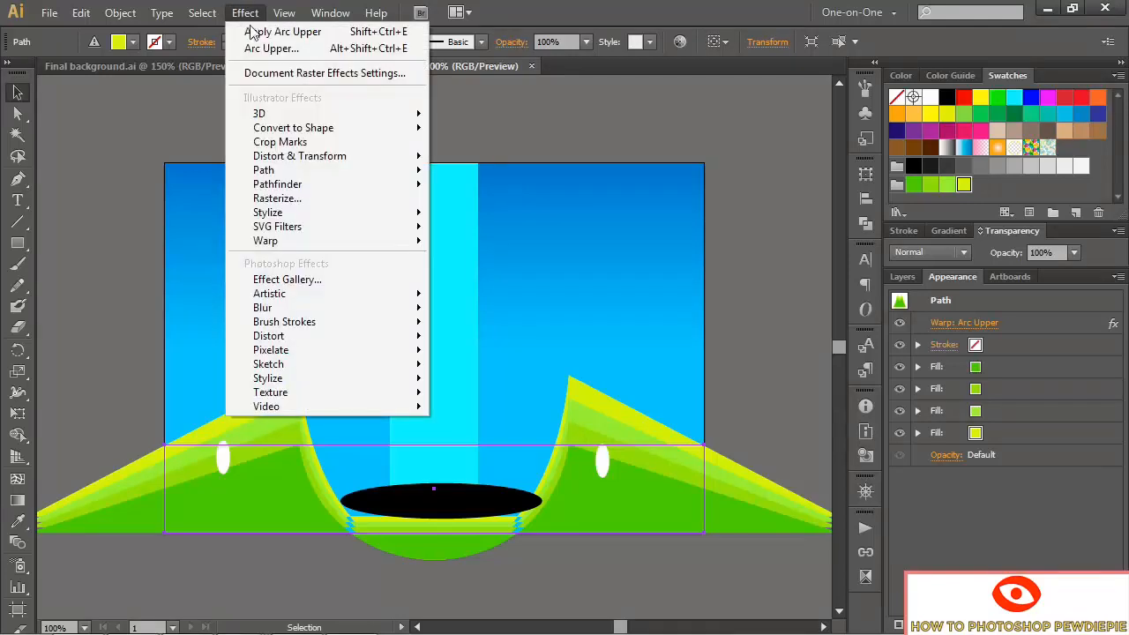
{"action": "mouse_move", "coordinate": [298, 215]}
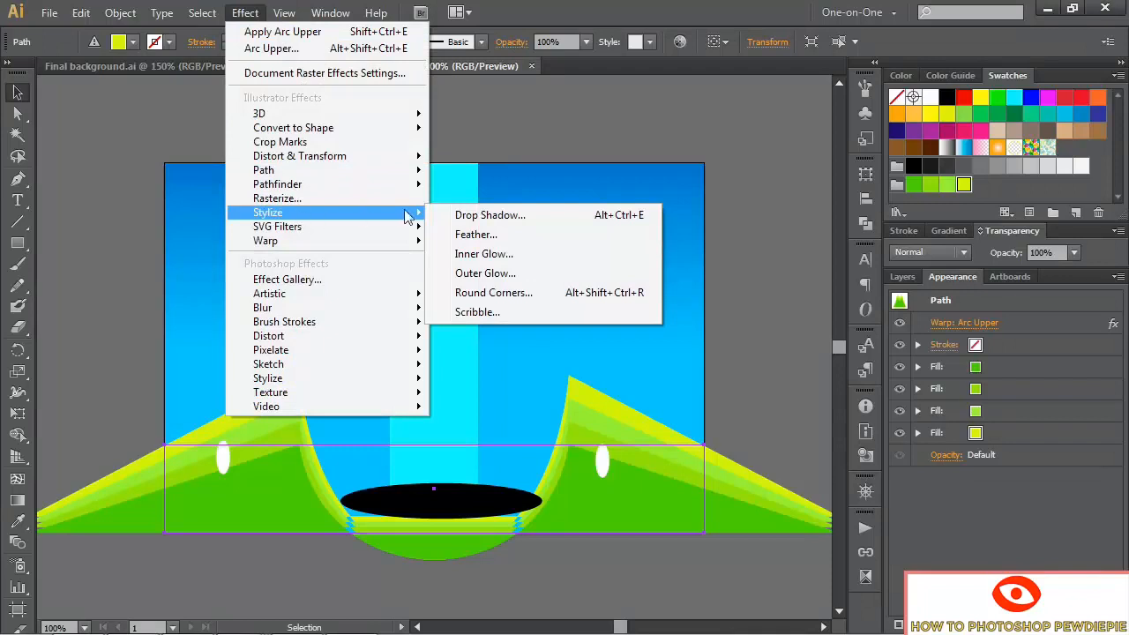
{"action": "left_click", "coordinate": [540, 296]}
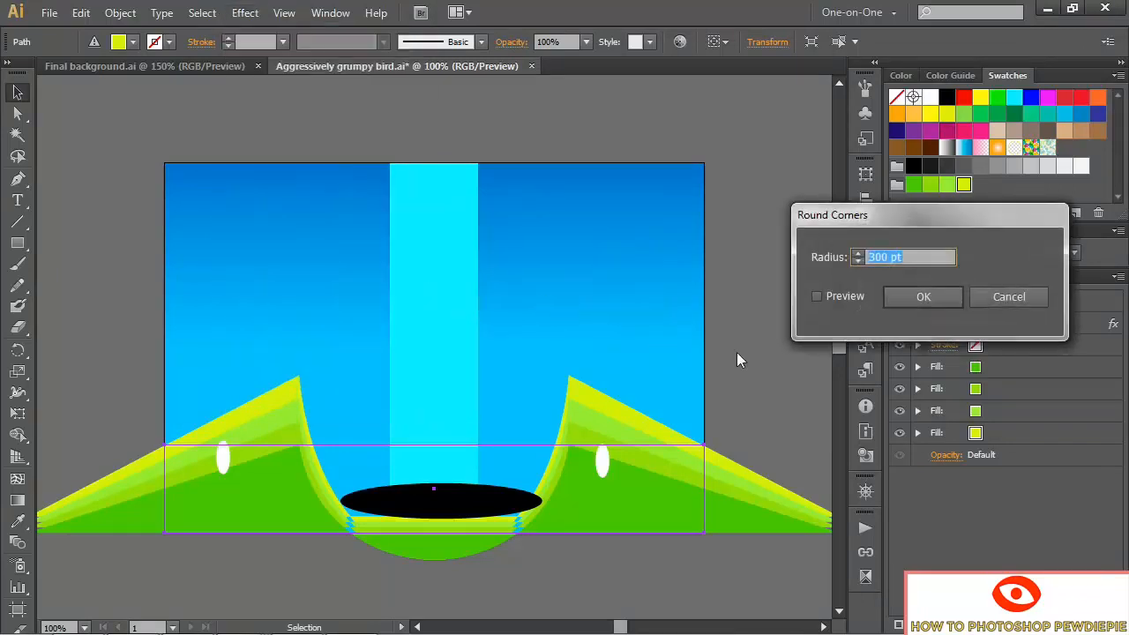
{"action": "left_click", "coordinate": [905, 261]}
{"action": "left_click", "coordinate": [815, 296]}
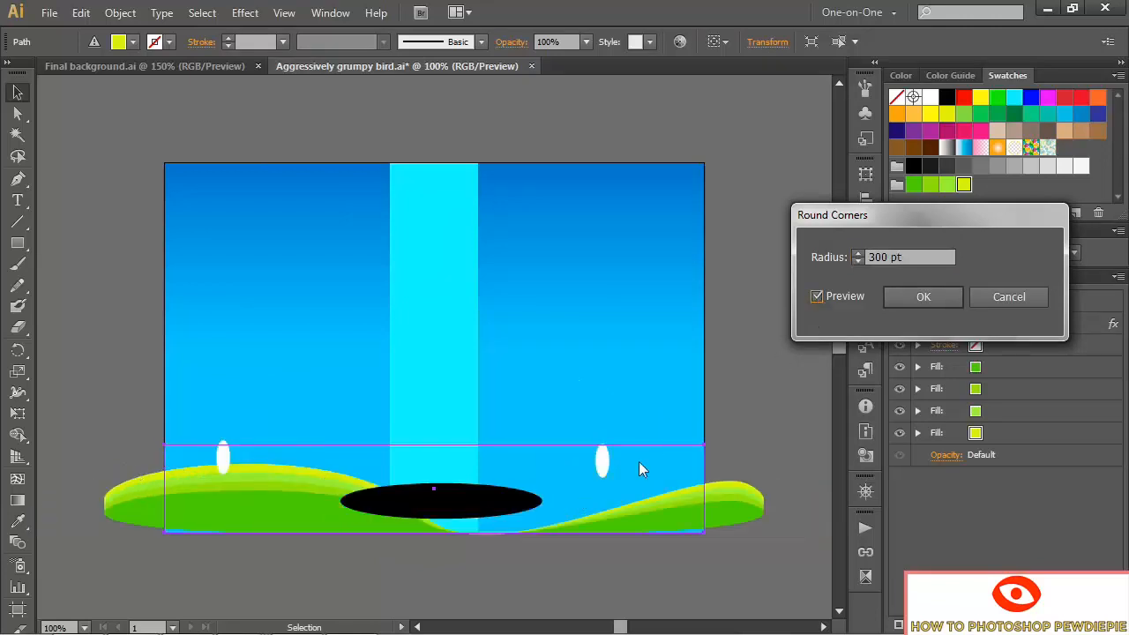
{"action": "left_click", "coordinate": [907, 297]}
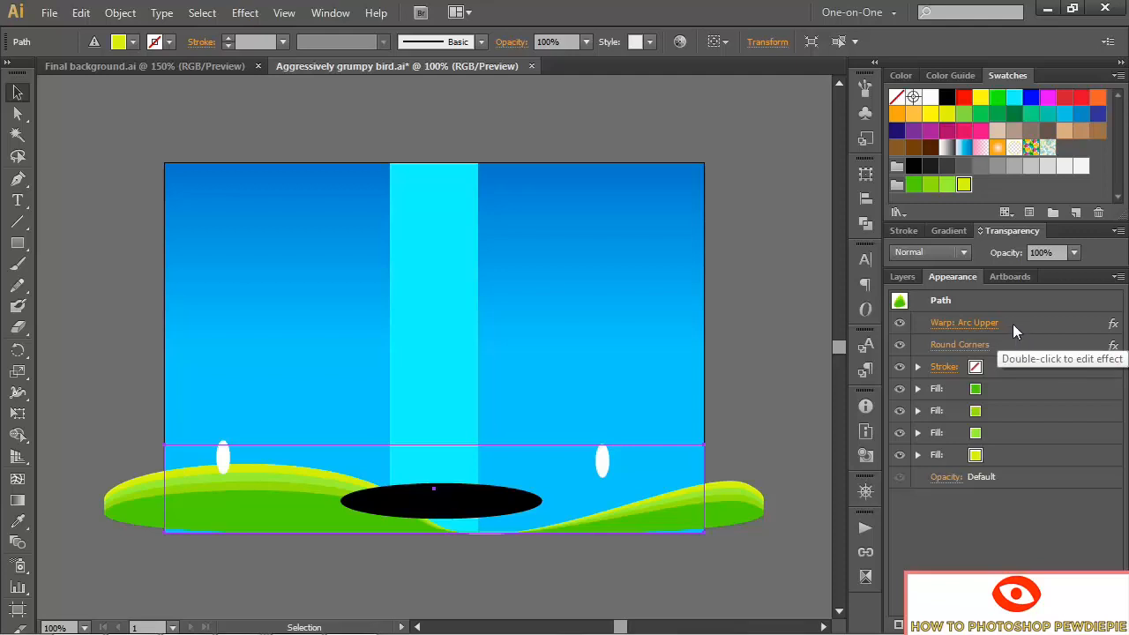
{"action": "left_click_drag", "start_coordinate": [1012, 324], "coordinate": [1000, 466]}
{"action": "left_click_drag", "start_coordinate": [1006, 317], "coordinate": [996, 444]}
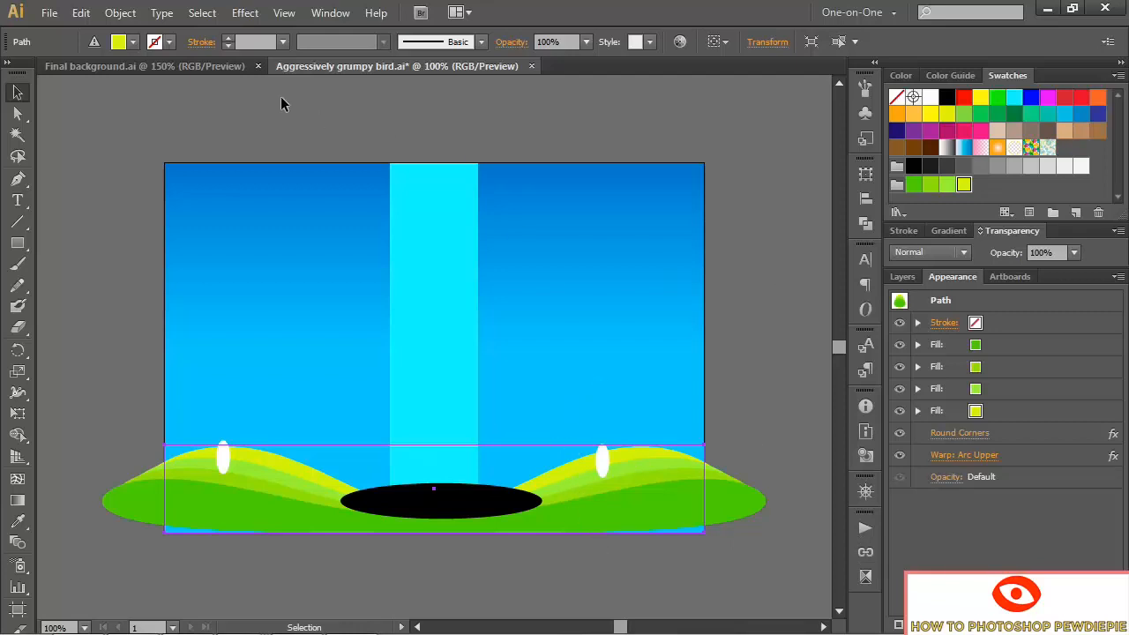
- Add a Transform effect to the whole path from the bottom-center reference point, scaling 150% horizontally and 154% vertically with preview enabled
{"action": "left_click", "coordinate": [245, 12]}
{"action": "mouse_move", "coordinate": [265, 156]}
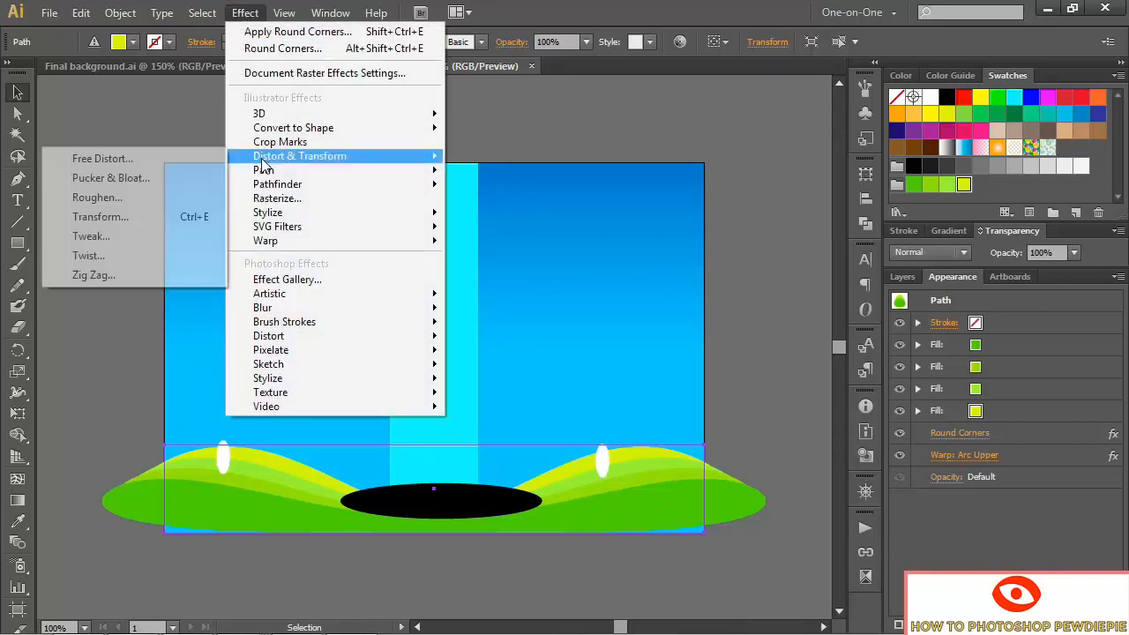
{"action": "left_click", "coordinate": [152, 220]}
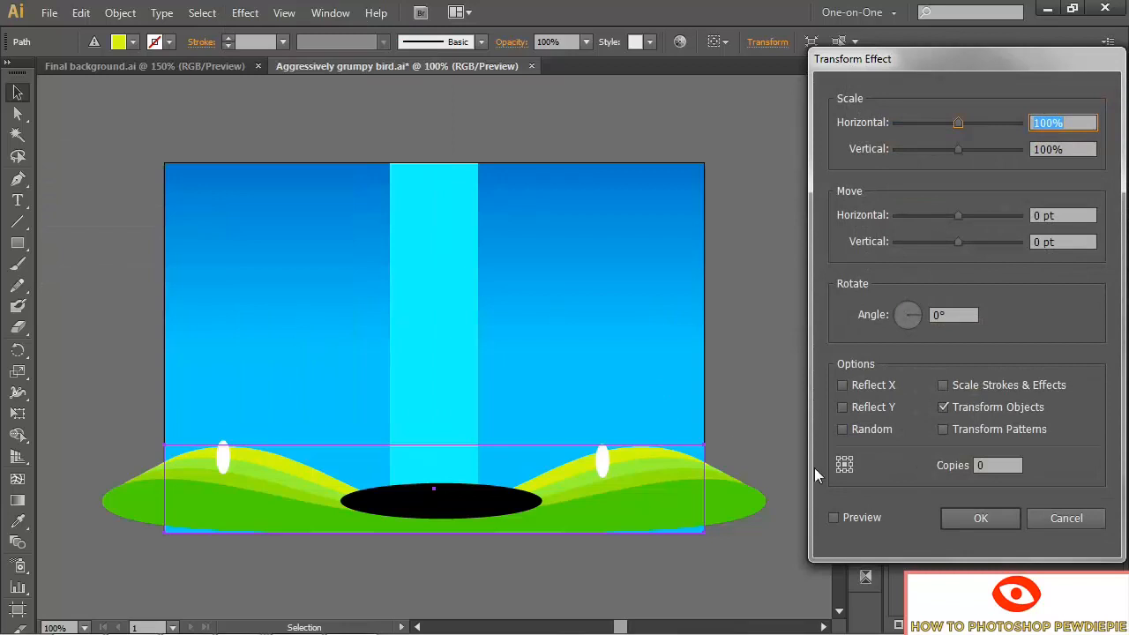
{"action": "left_click", "coordinate": [844, 469]}
{"action": "type", "text": "150"}
{"action": "key", "text": "Tab"}
{"action": "type", "text": "154"}
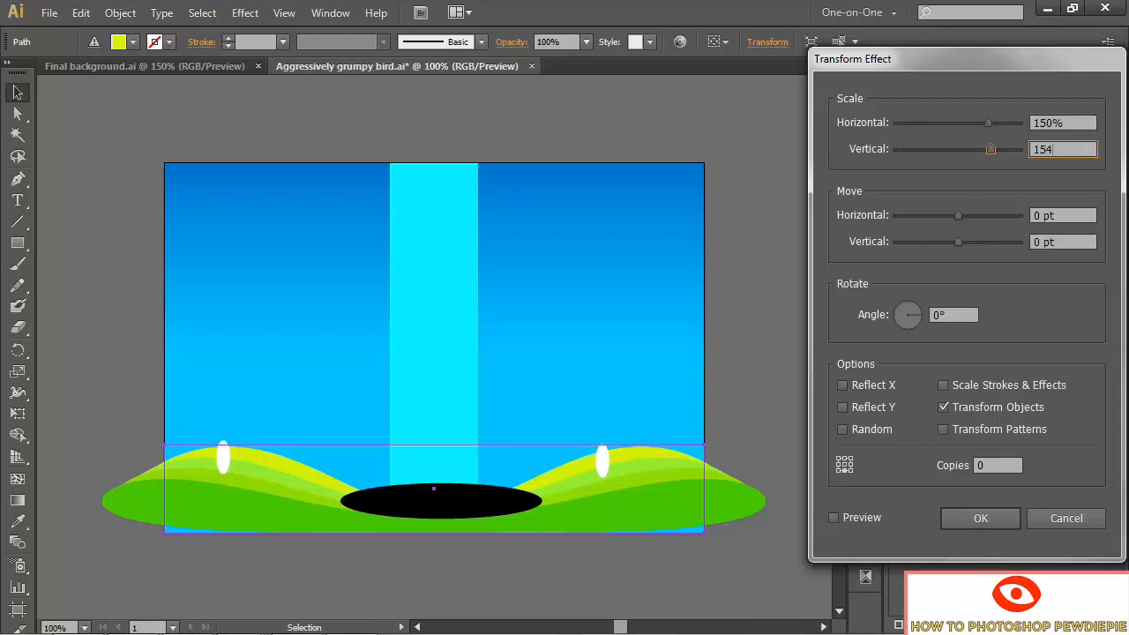
{"action": "key", "text": "Tab"}
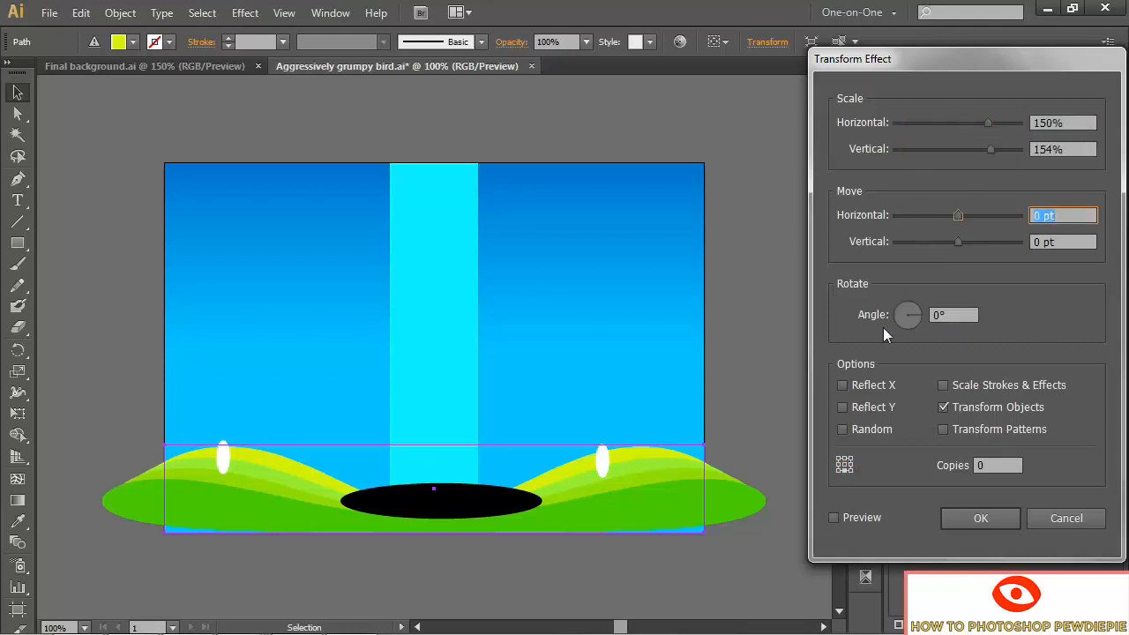
{"action": "left_click", "coordinate": [834, 518]}
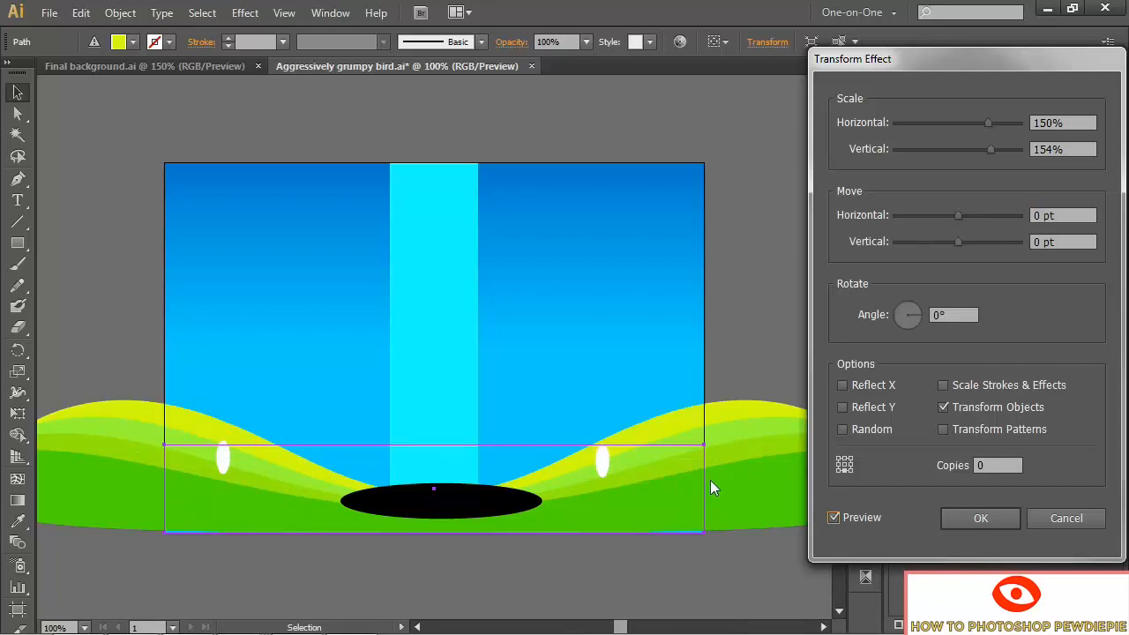
- Set the path-level Transform effect's vertical move to 10 pt and place the effect above the Arc Upper warp
{"action": "left_click", "coordinate": [1059, 241]}
{"action": "type", "text": "10"}
{"action": "left_click", "coordinate": [972, 518]}
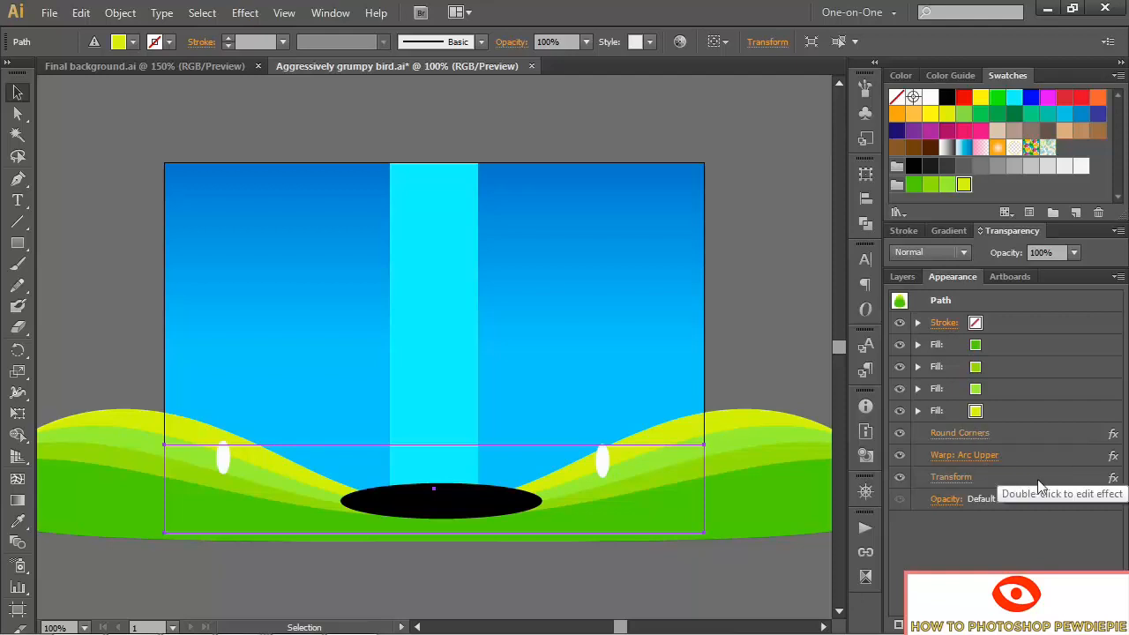
{"action": "left_click_drag", "start_coordinate": [1003, 481], "coordinate": [1010, 446]}
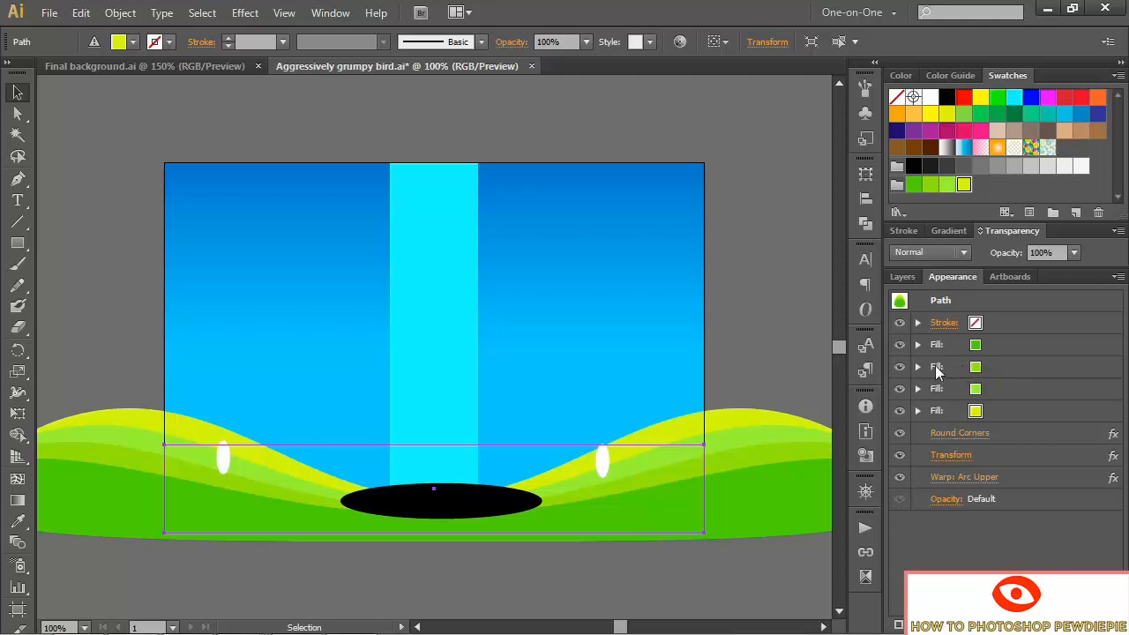
- Open the yellow fill's own Transform effect for editing with preview enabled
{"action": "left_click", "coordinate": [917, 411]}
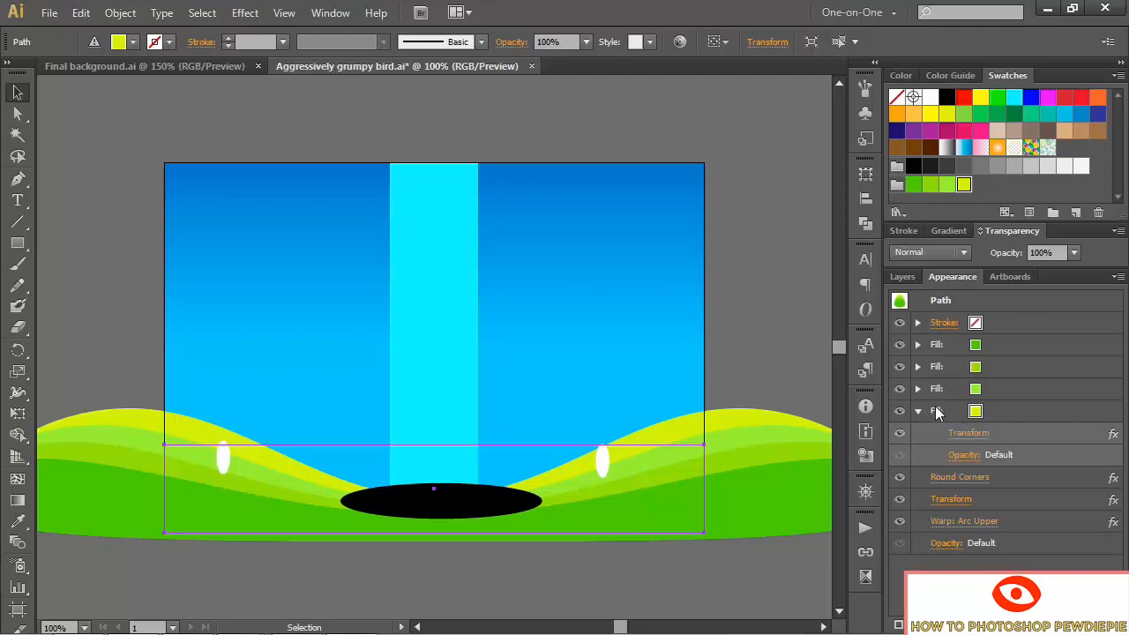
{"action": "left_click", "coordinate": [964, 436]}
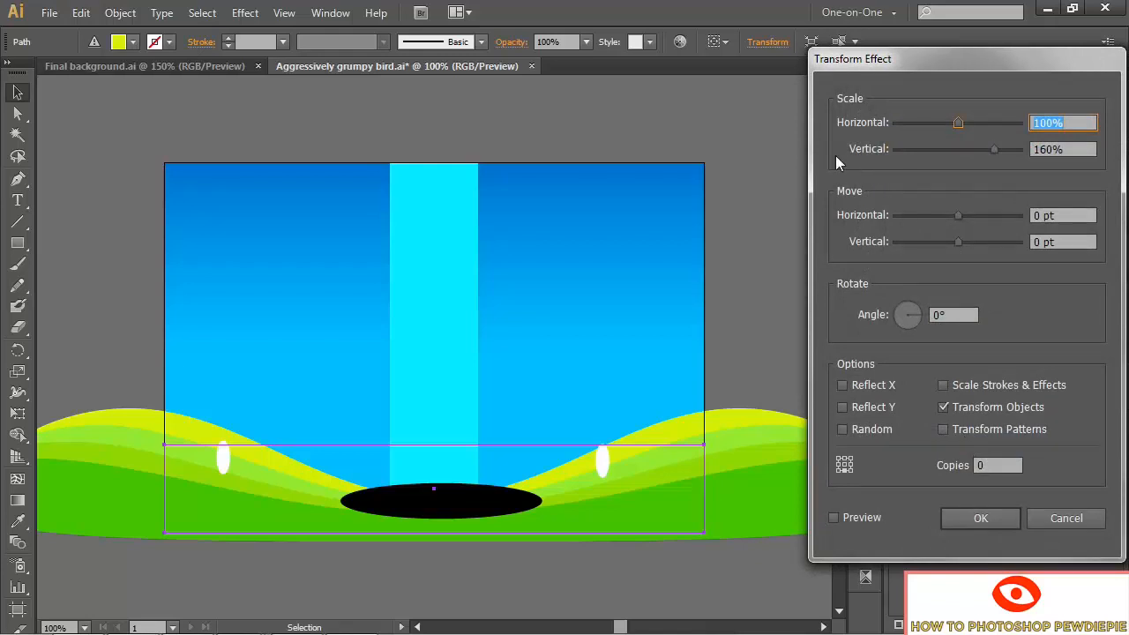
{"action": "left_click", "coordinate": [834, 518]}
- Try a 250% vertical scale on the yellow fill's Transform effect, then restore it to 160%
{"action": "left_click", "coordinate": [1034, 149]}
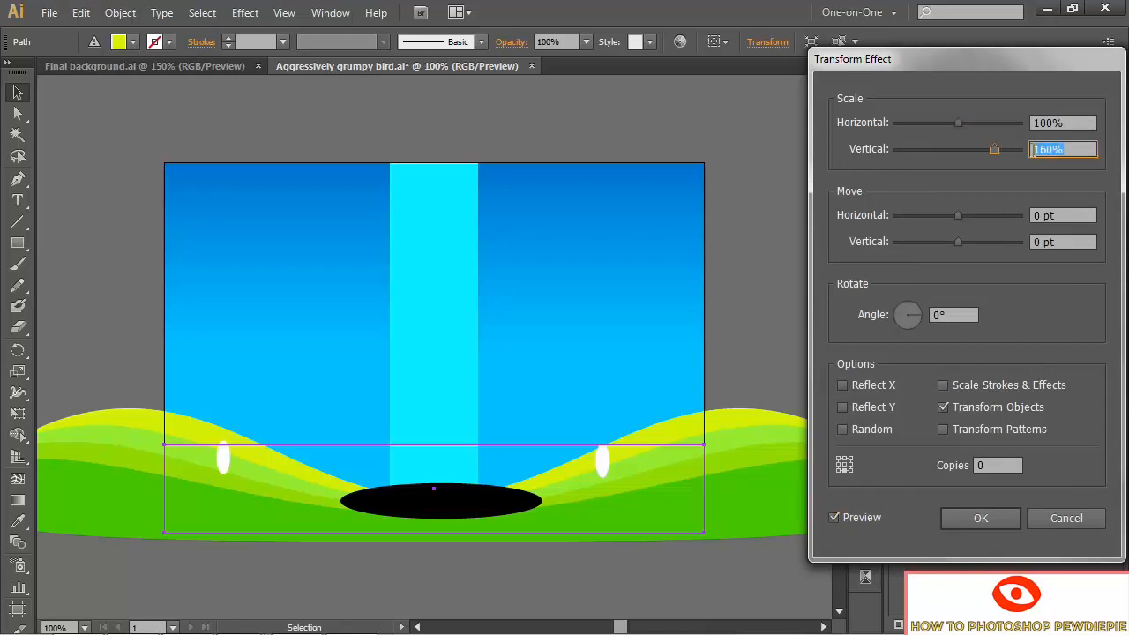
{"action": "type", "text": "250"}
{"action": "key", "text": "Tab"}
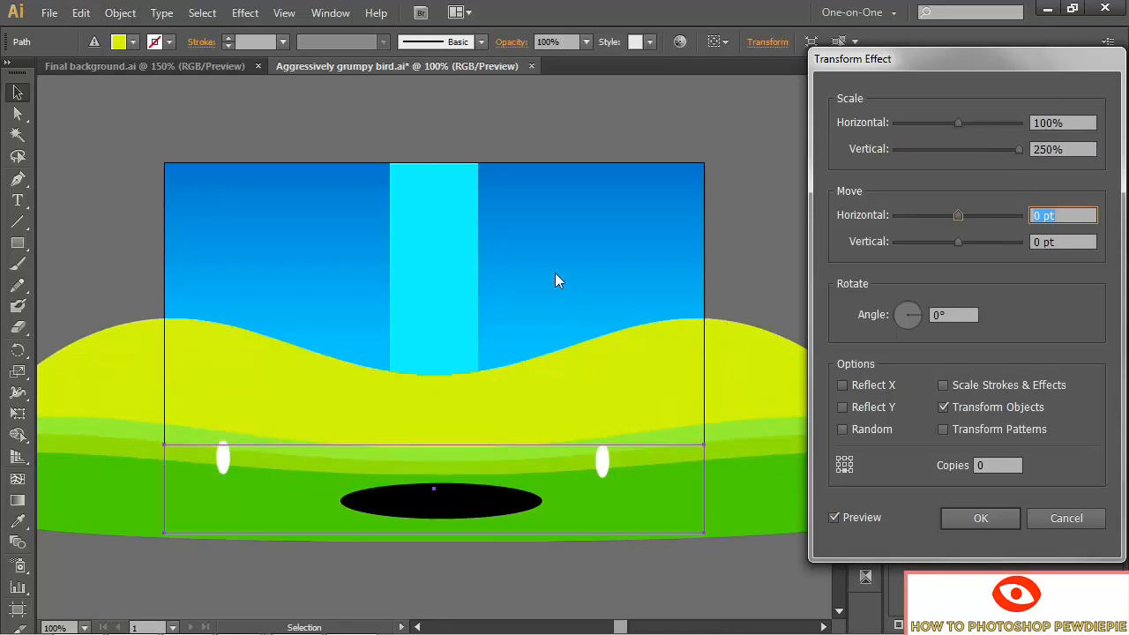
{"action": "left_click", "coordinate": [1065, 150]}
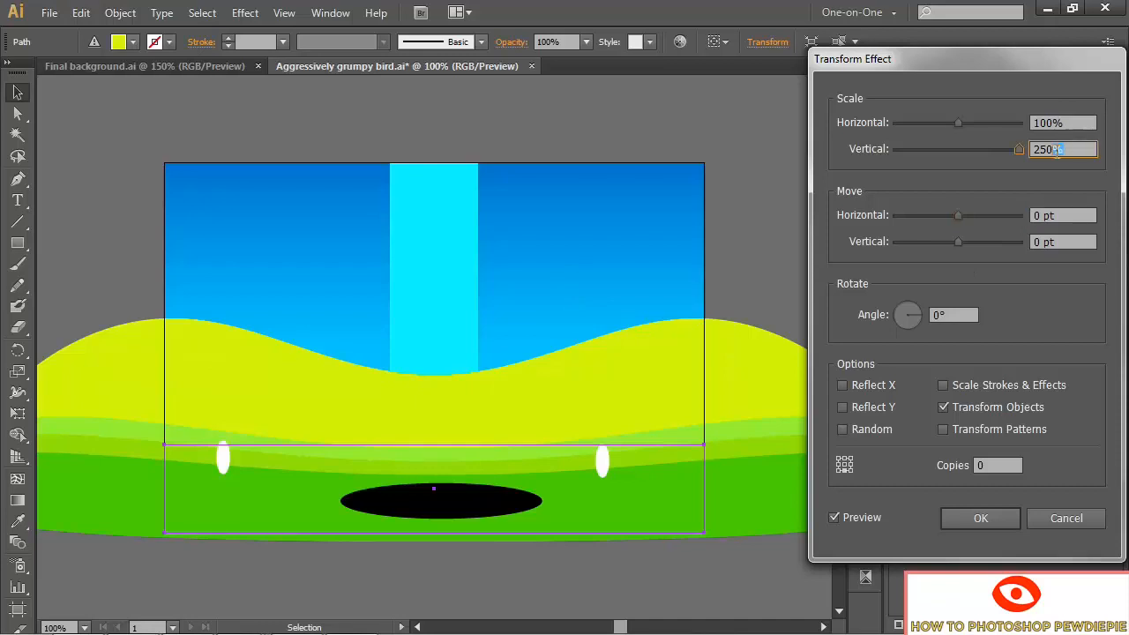
{"action": "type", "text": "160"}
{"action": "key", "text": "Tab"}
- Set the vertical move of the yellow fill's Transform effect to -50 pt
{"action": "key", "text": "Tab"}
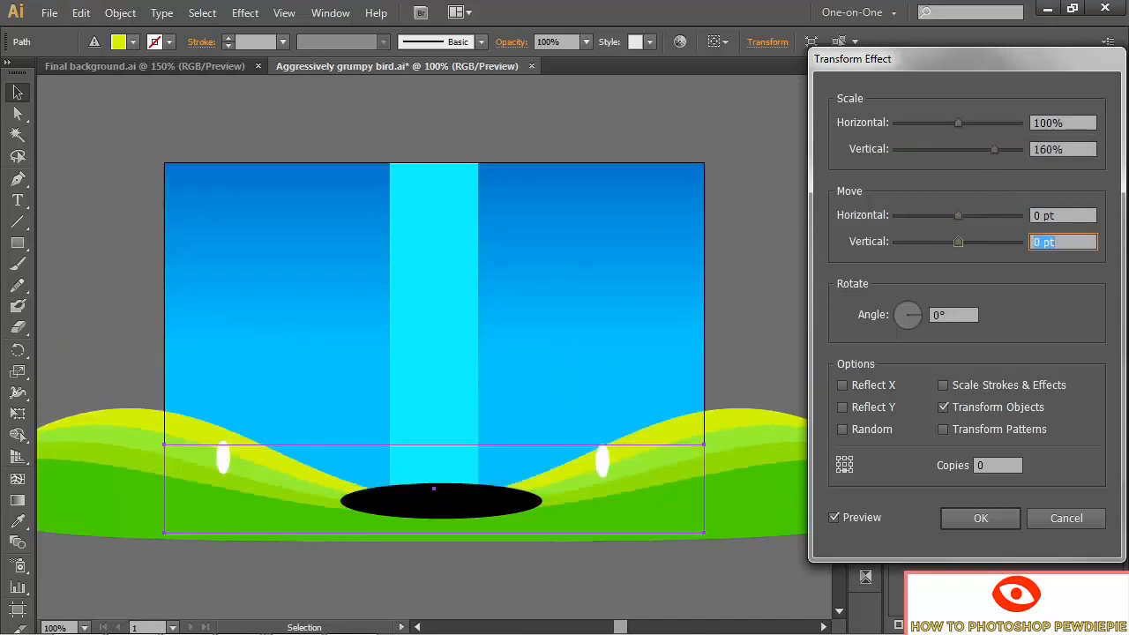
{"action": "type", "text": "-50"}
{"action": "key", "text": "Tab"}
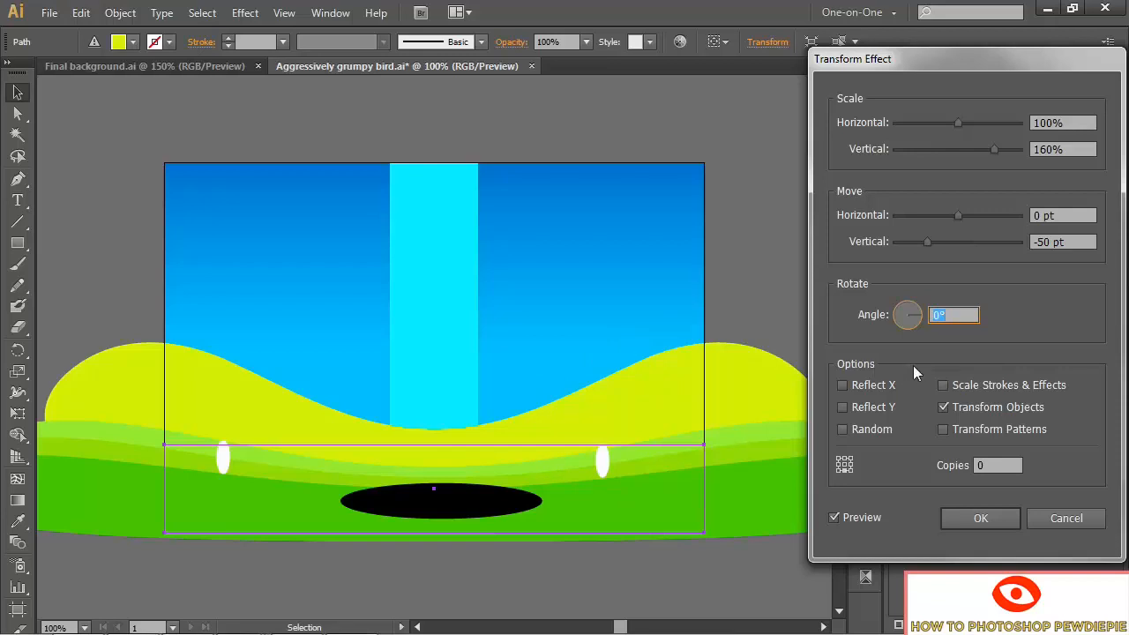
- Confirm the yellow fill's Transform effect and set the vertical move of the light green fill's Transform effect to -38 pt
{"action": "left_click", "coordinate": [971, 518]}
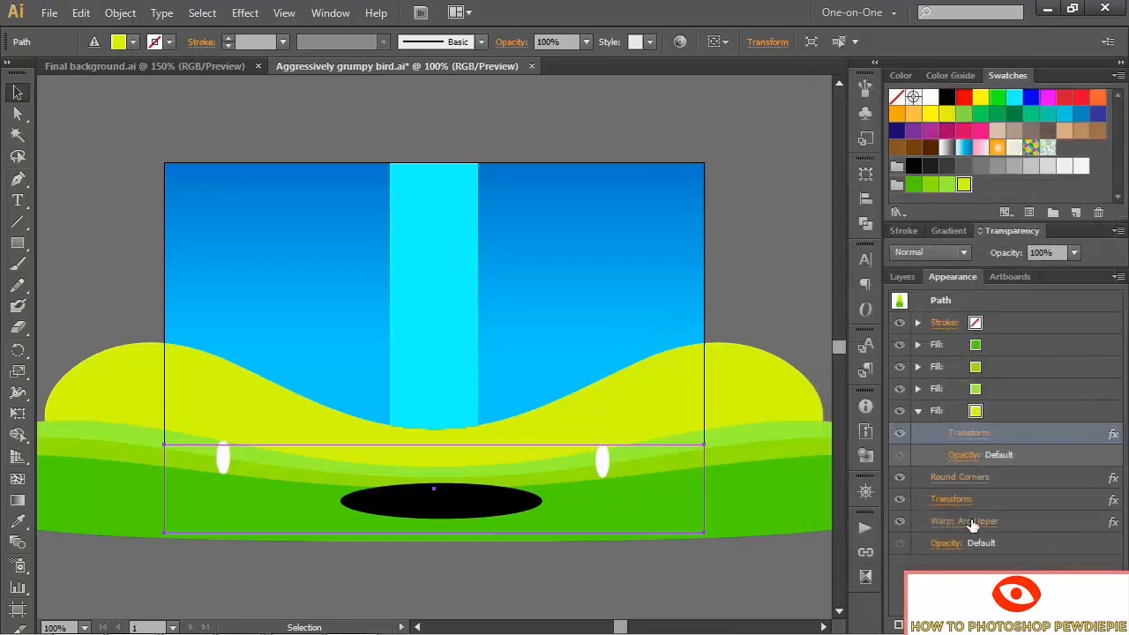
{"action": "left_click", "coordinate": [919, 412]}
{"action": "left_click", "coordinate": [917, 389]}
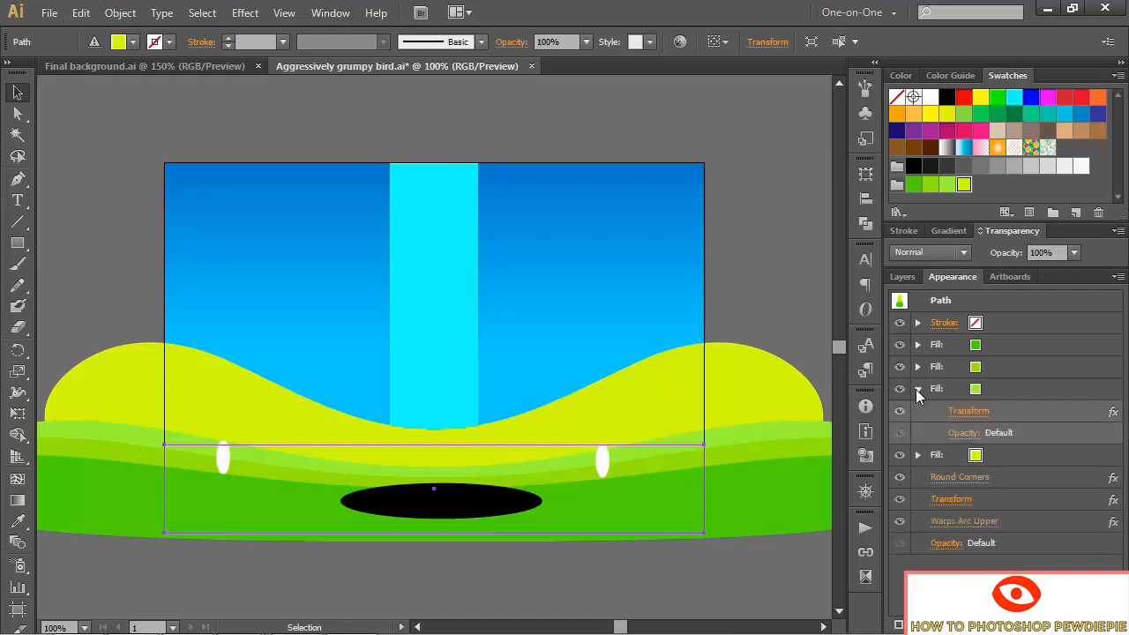
{"action": "left_click", "coordinate": [962, 413]}
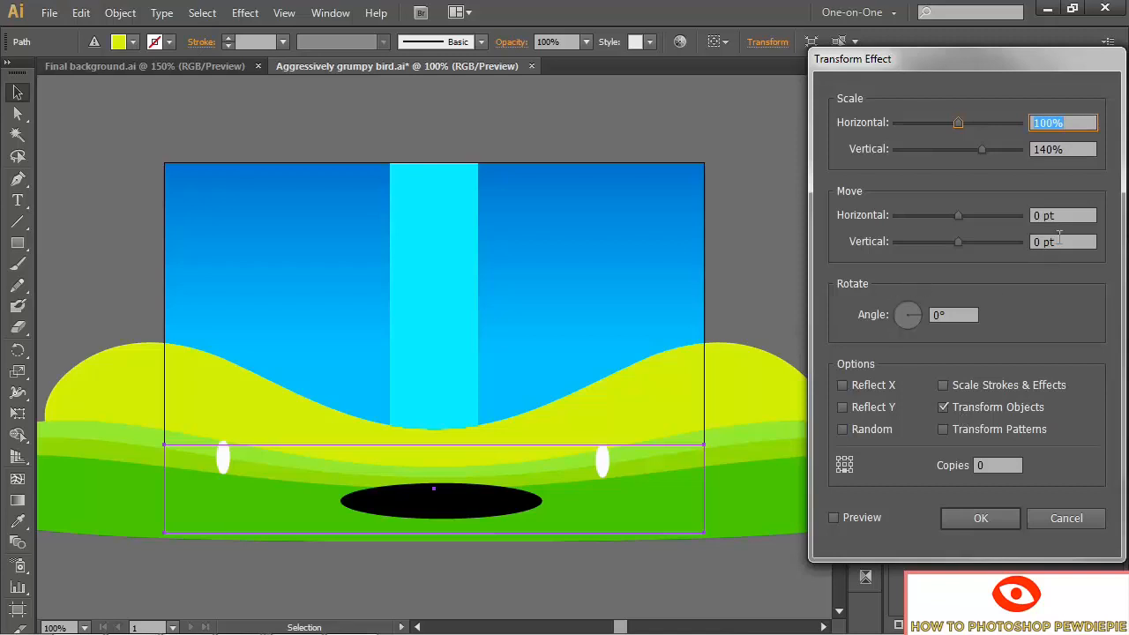
{"action": "left_click", "coordinate": [1030, 243]}
{"action": "type", "text": "-3"}
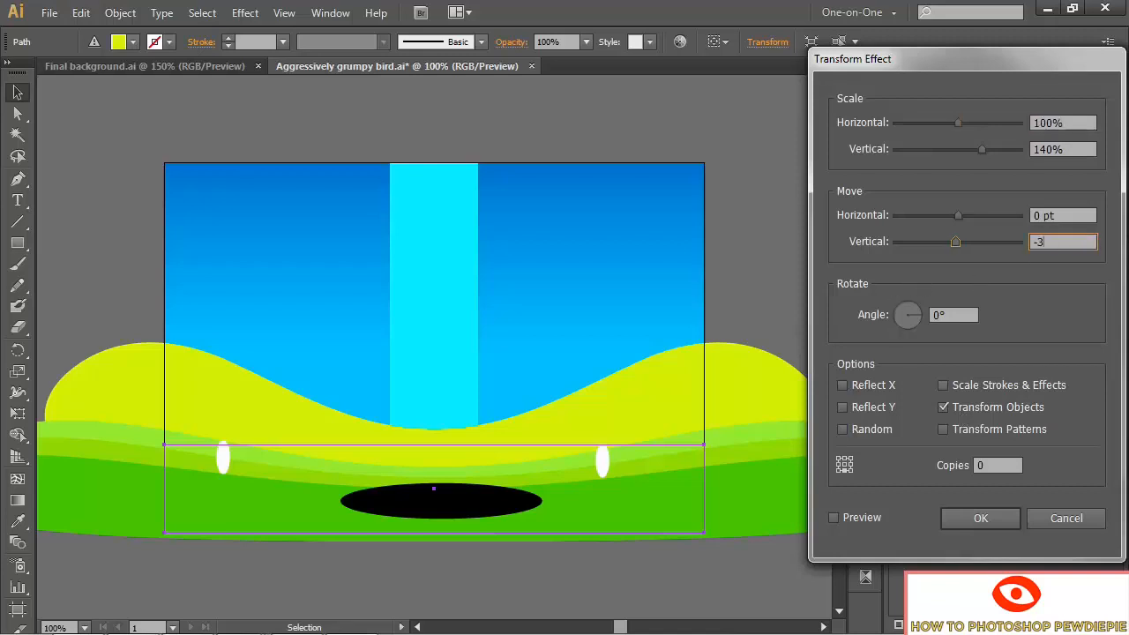
{"action": "type", "text": "8"}
{"action": "left_click", "coordinate": [834, 519]}
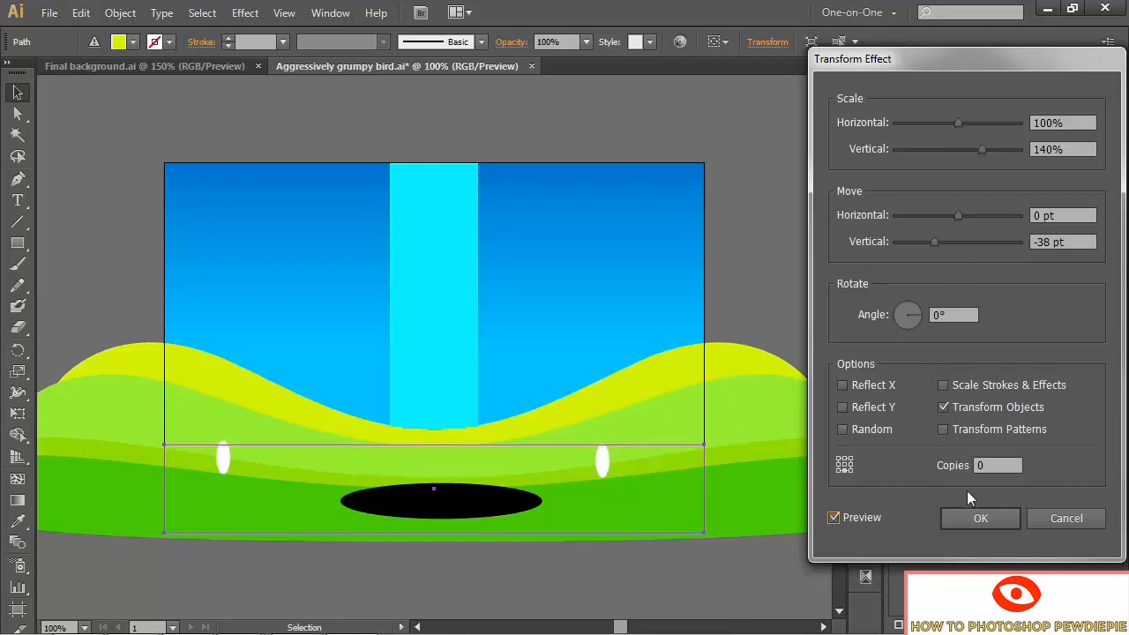
{"action": "left_click", "coordinate": [1004, 523]}
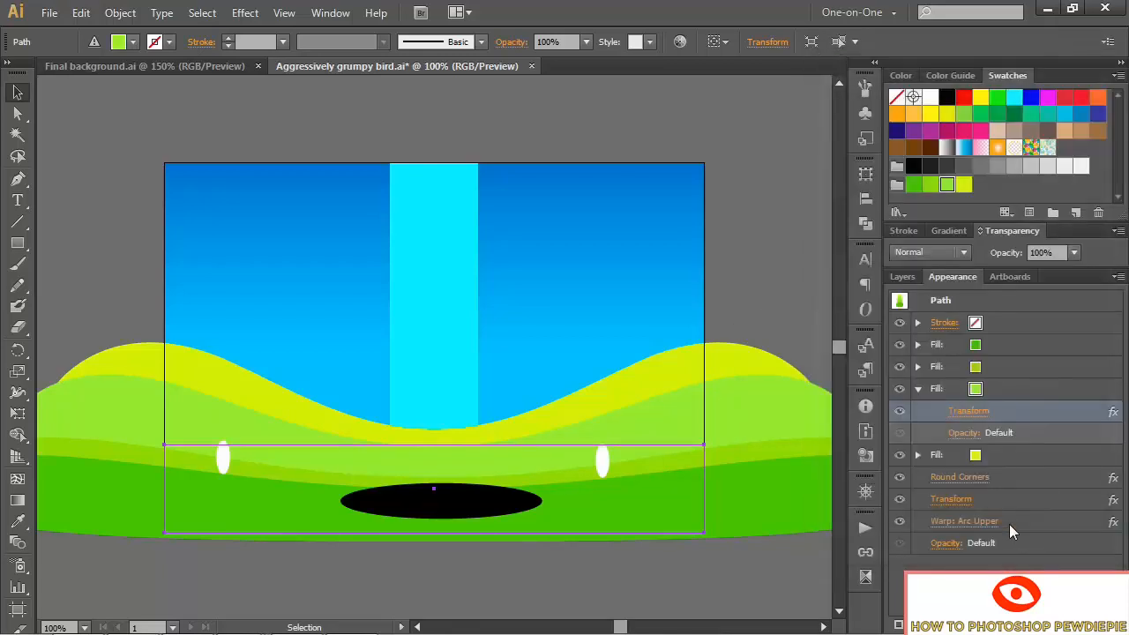
- Set the vertical move of the Transform effect on the second fill from the top to -22 pt, checking it with preview
{"action": "left_click", "coordinate": [917, 389]}
{"action": "left_click", "coordinate": [917, 367]}
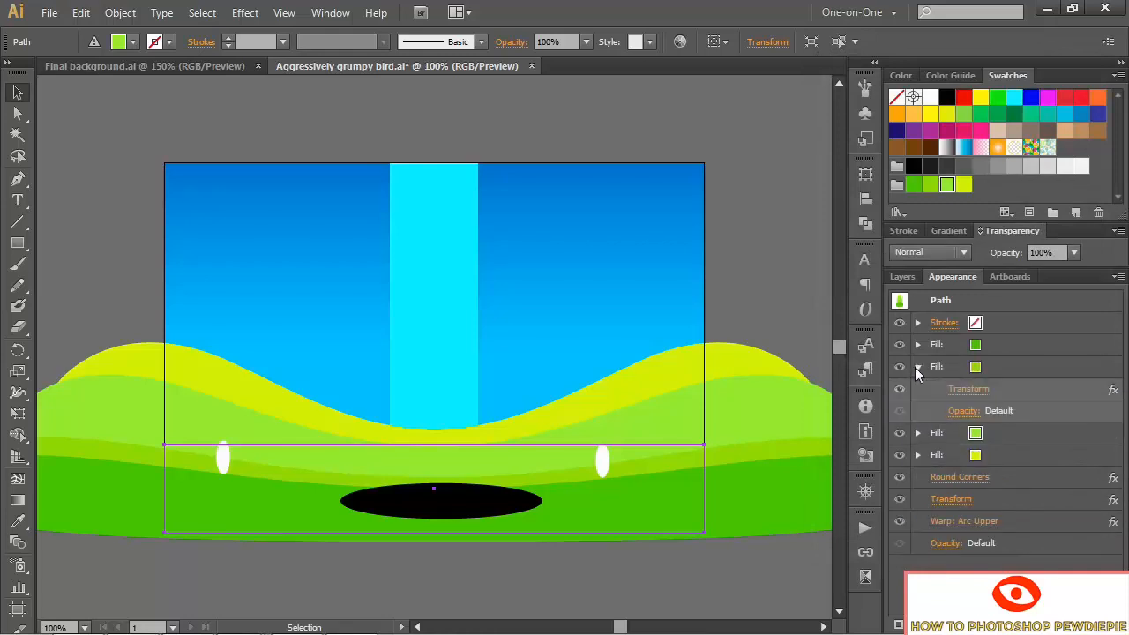
{"action": "left_click", "coordinate": [974, 391]}
{"action": "left_click", "coordinate": [1058, 243]}
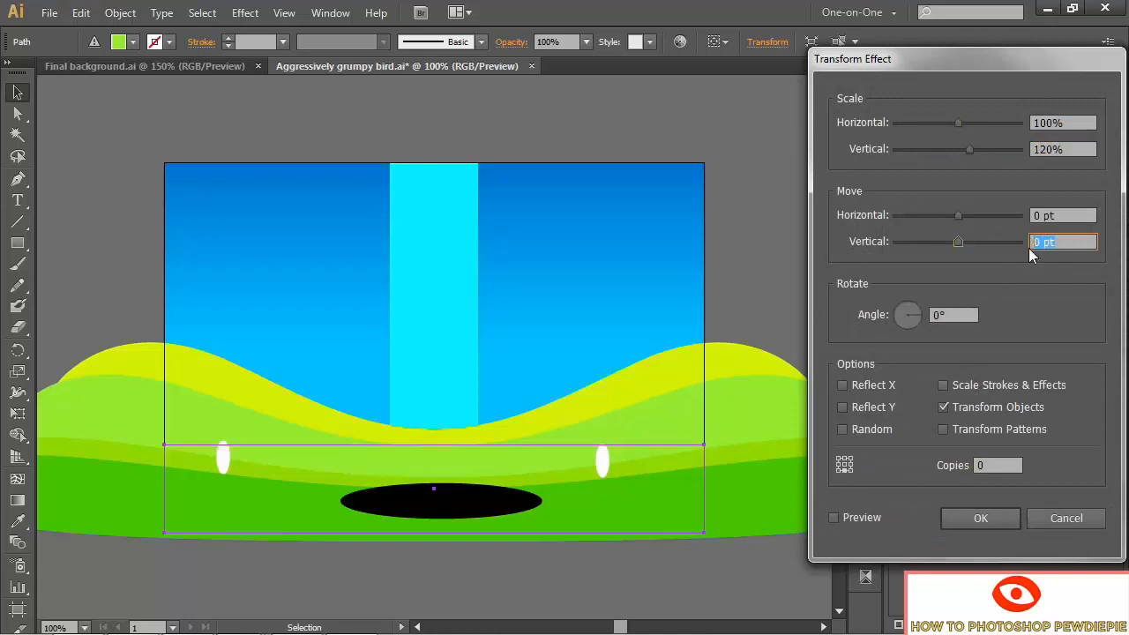
{"action": "type", "text": "-22"}
{"action": "left_click", "coordinate": [832, 517]}
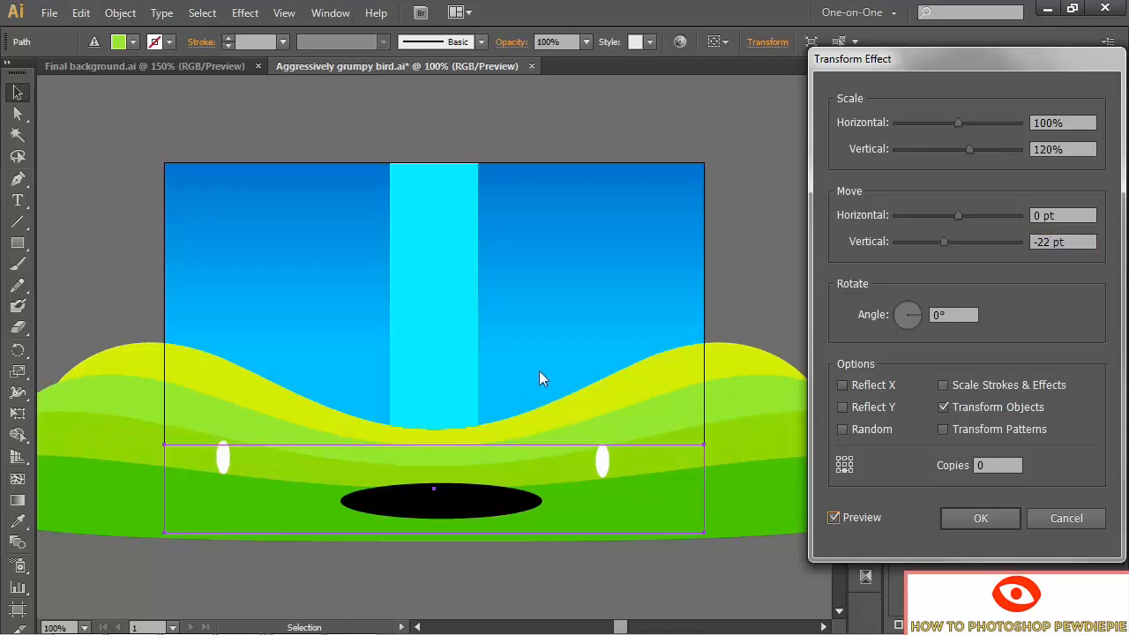
{"action": "left_click", "coordinate": [959, 518]}
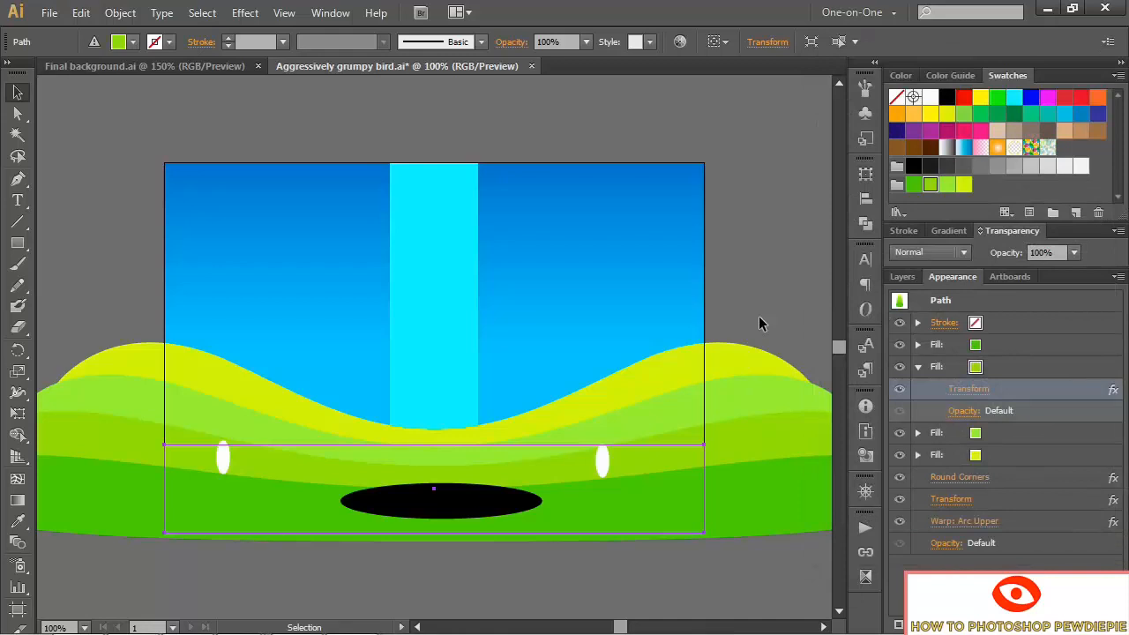
- Hide the hills path, show the white clouds compound shape beneath it, and select the clouds
{"action": "key", "text": "ctrl+plus"}
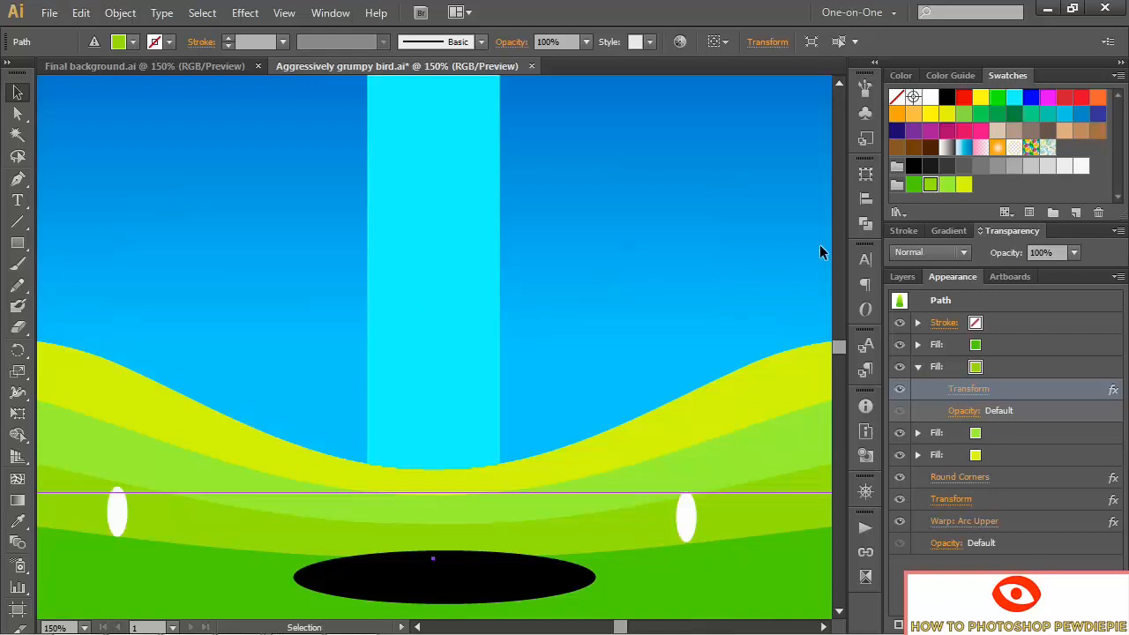
{"action": "left_click", "coordinate": [903, 277]}
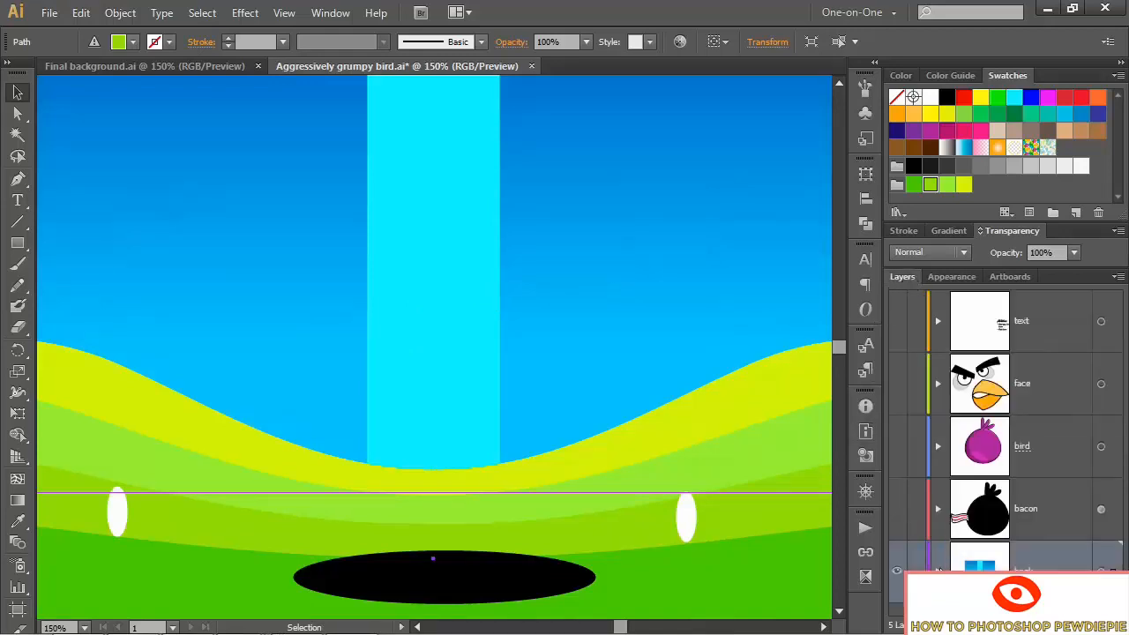
{"action": "scroll", "coordinate": [1057, 502], "scroll_direction": "down", "scroll_amount": 10}
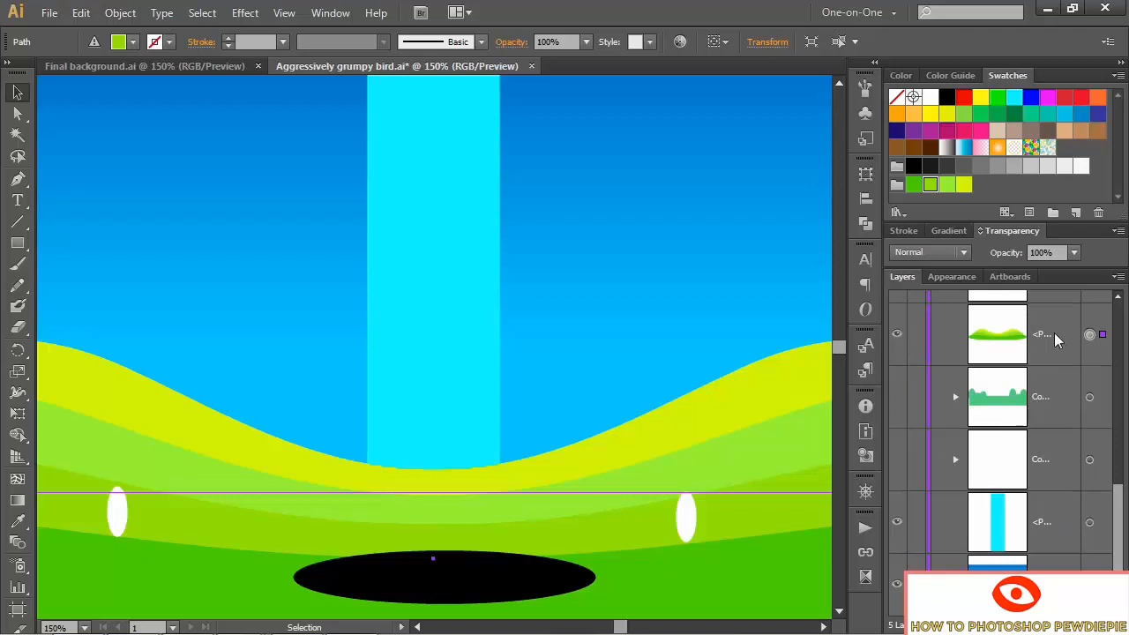
{"action": "left_click", "coordinate": [898, 337]}
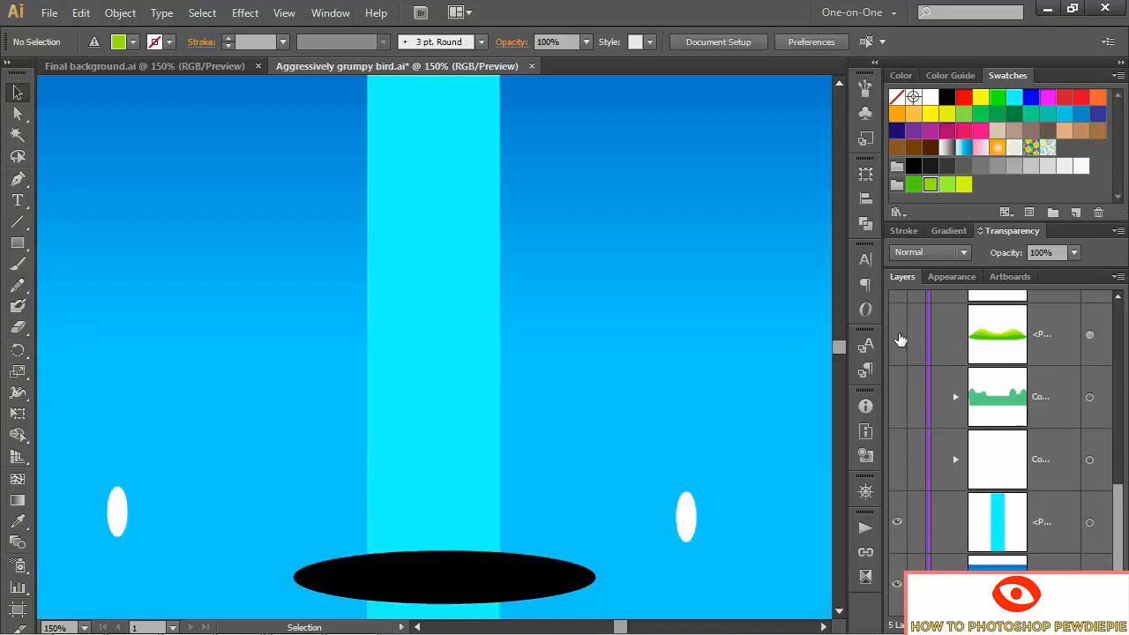
{"action": "left_click", "coordinate": [896, 459]}
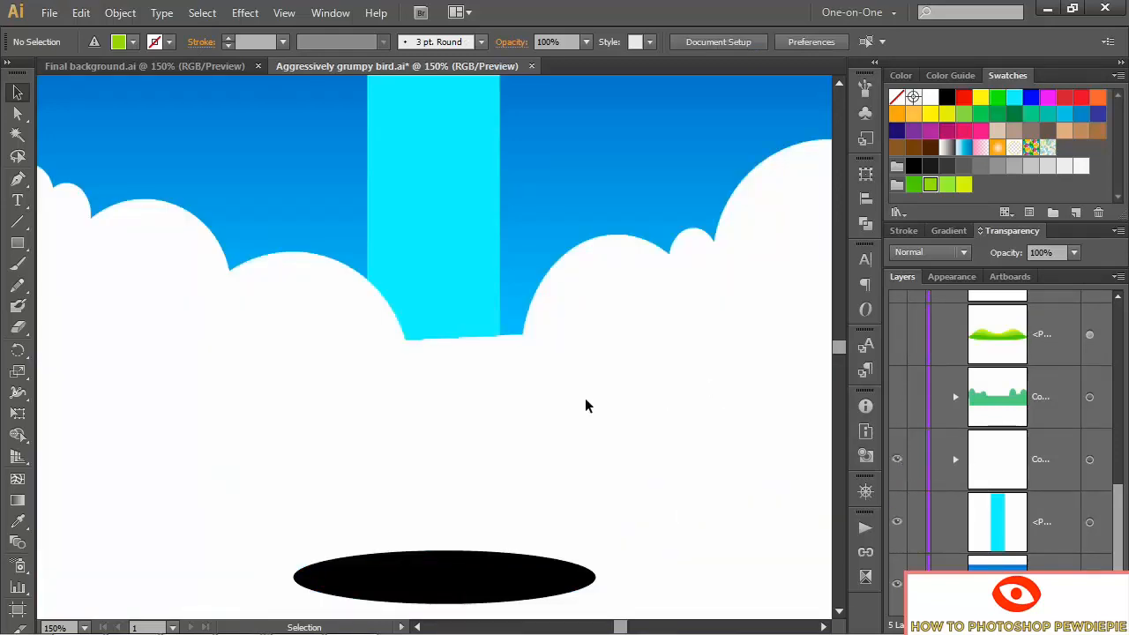
{"action": "left_click", "coordinate": [527, 314]}
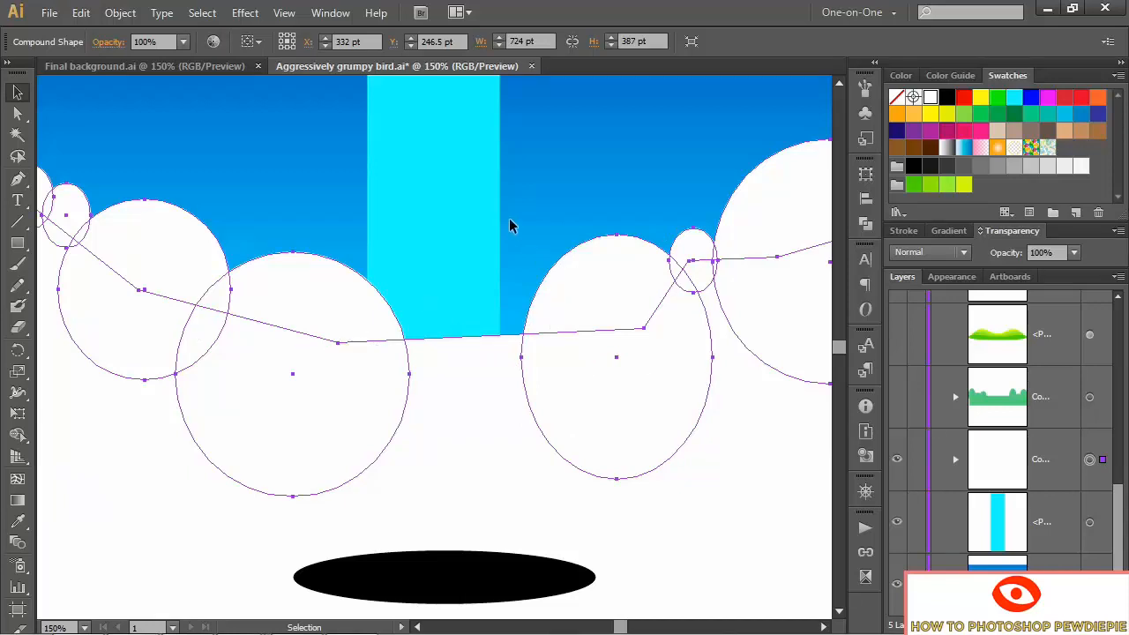
- Examine the Pathfinder Unite shape mode used for creating compound shapes, and deselect the clouds
{"action": "left_click", "coordinate": [863, 225]}
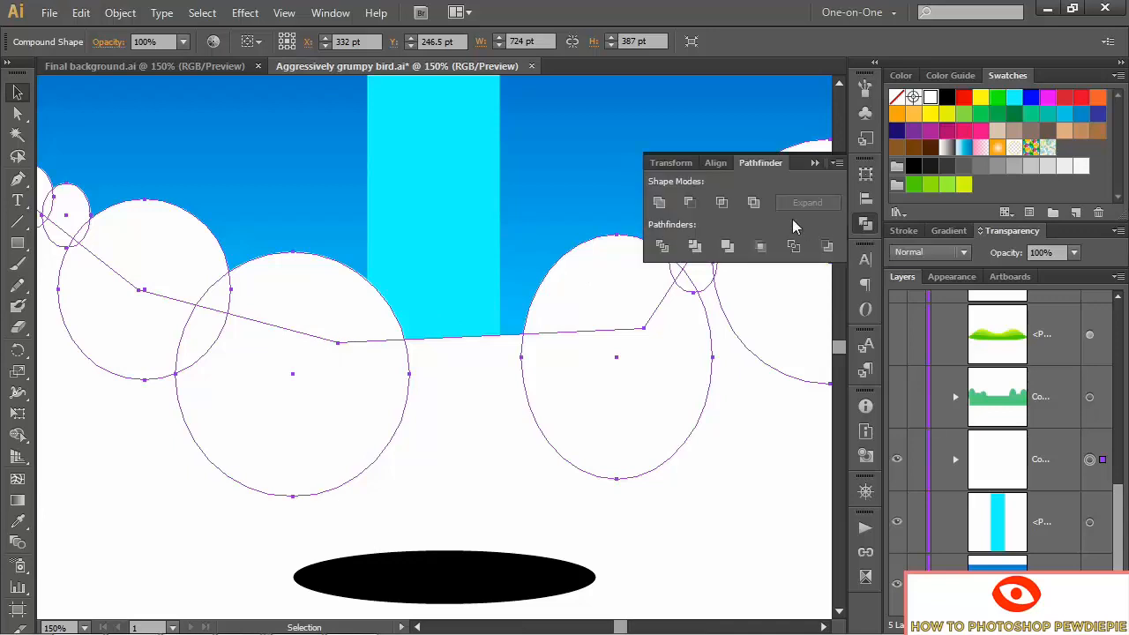
{"action": "left_click", "coordinate": [659, 204], "text": "alt"}
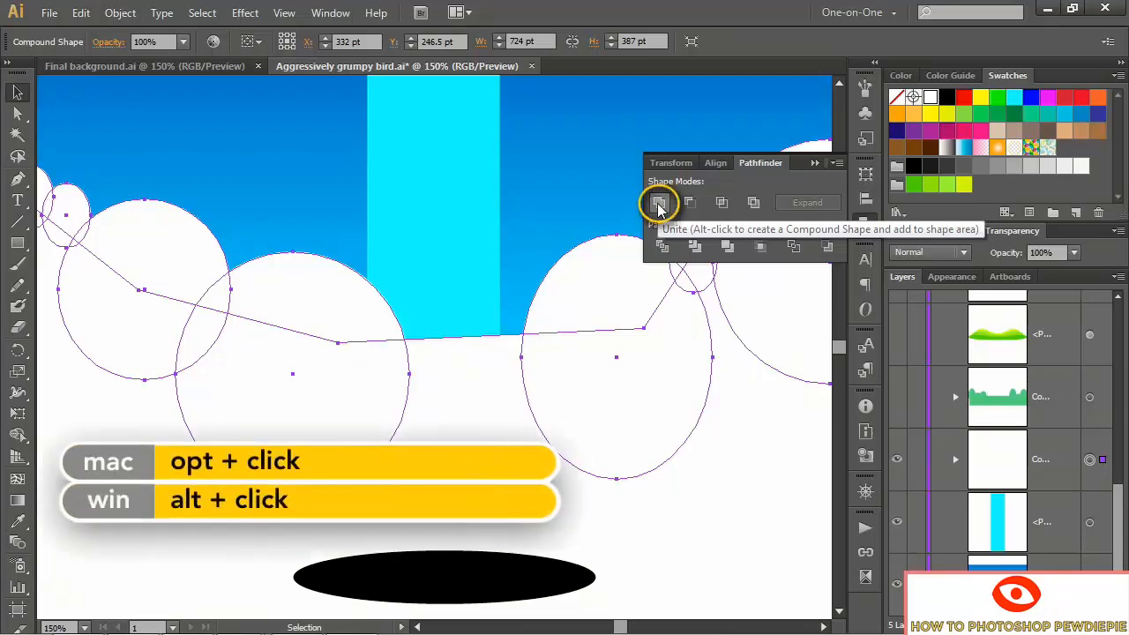
{"action": "left_click", "coordinate": [814, 163]}
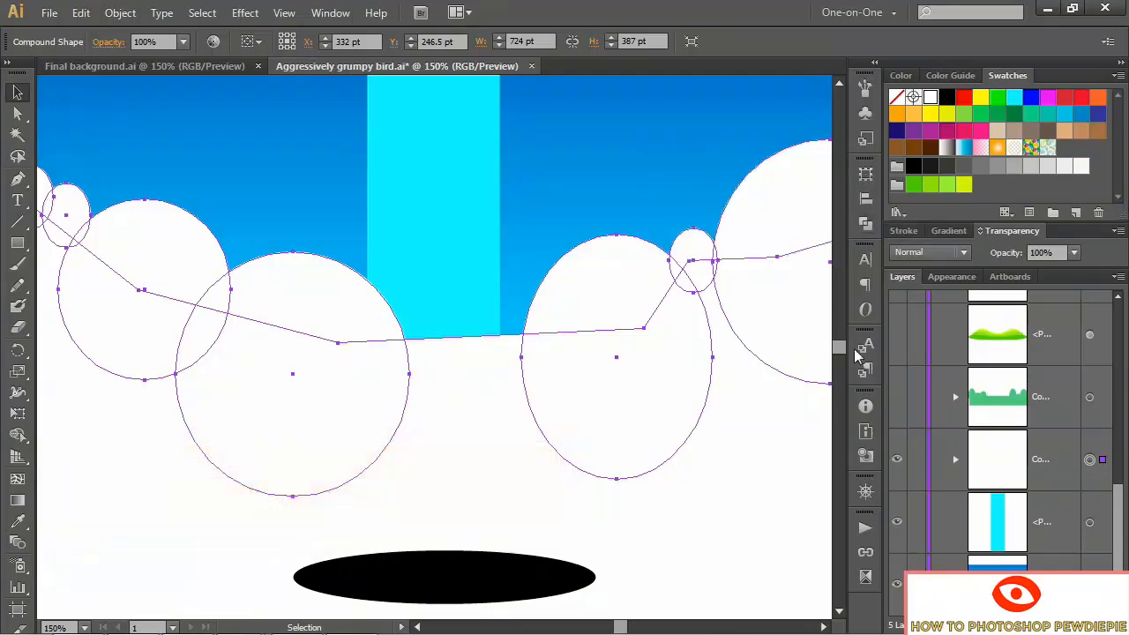
{"action": "key", "text": "ctrl+shift+a"}
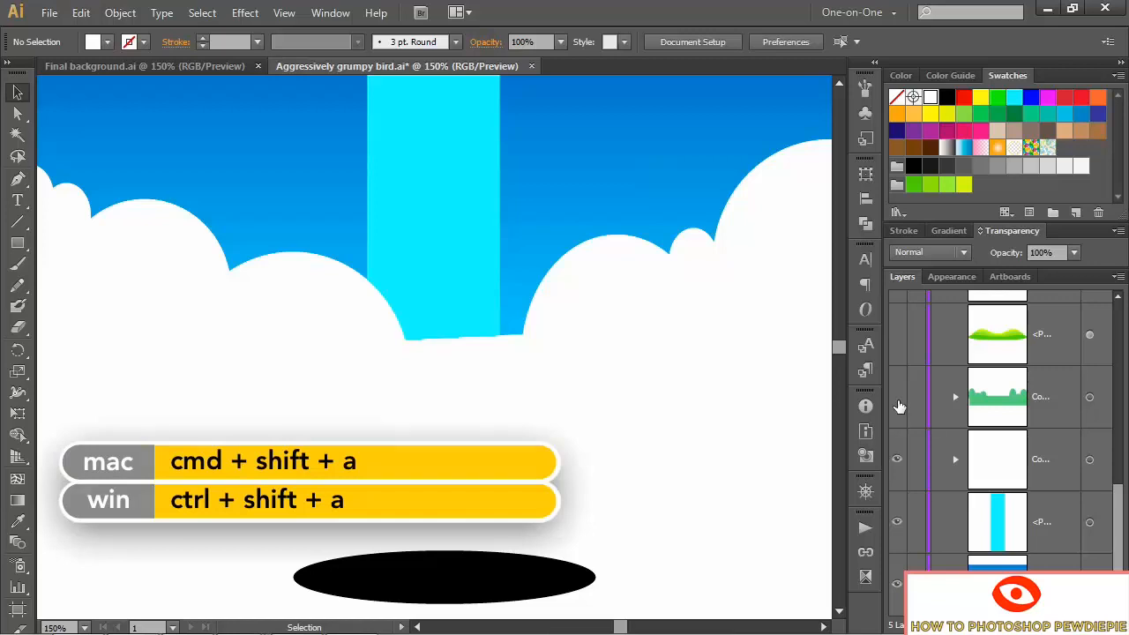
- Show the green bushes compound shape, inspect its component shapes, and make the hills path visible again
{"action": "left_click", "coordinate": [897, 398]}
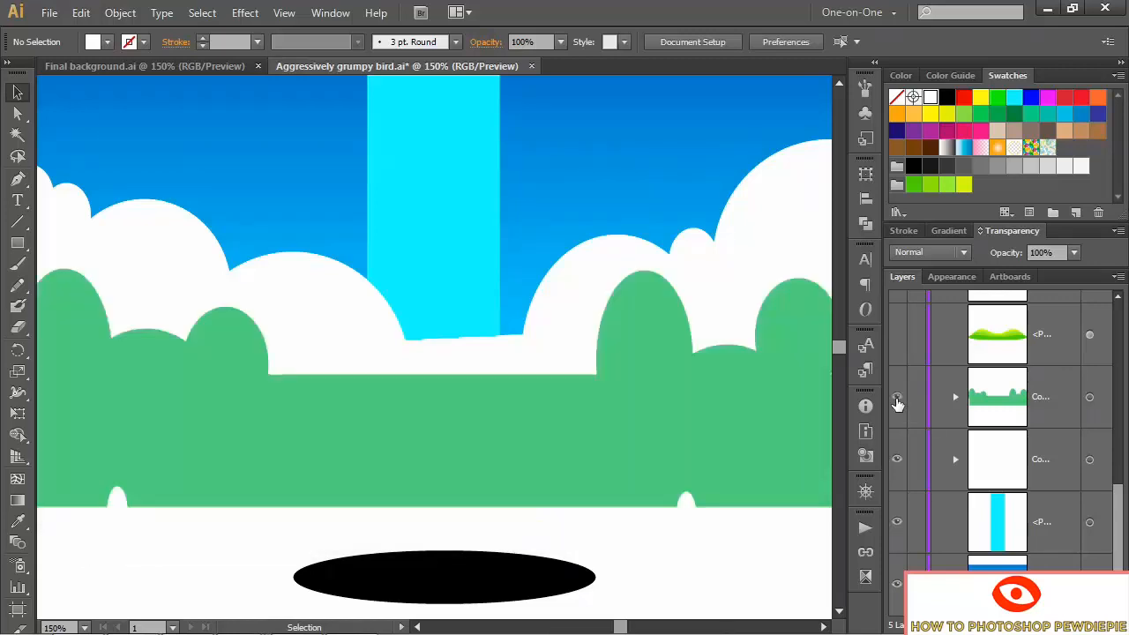
{"action": "left_click", "coordinate": [597, 377]}
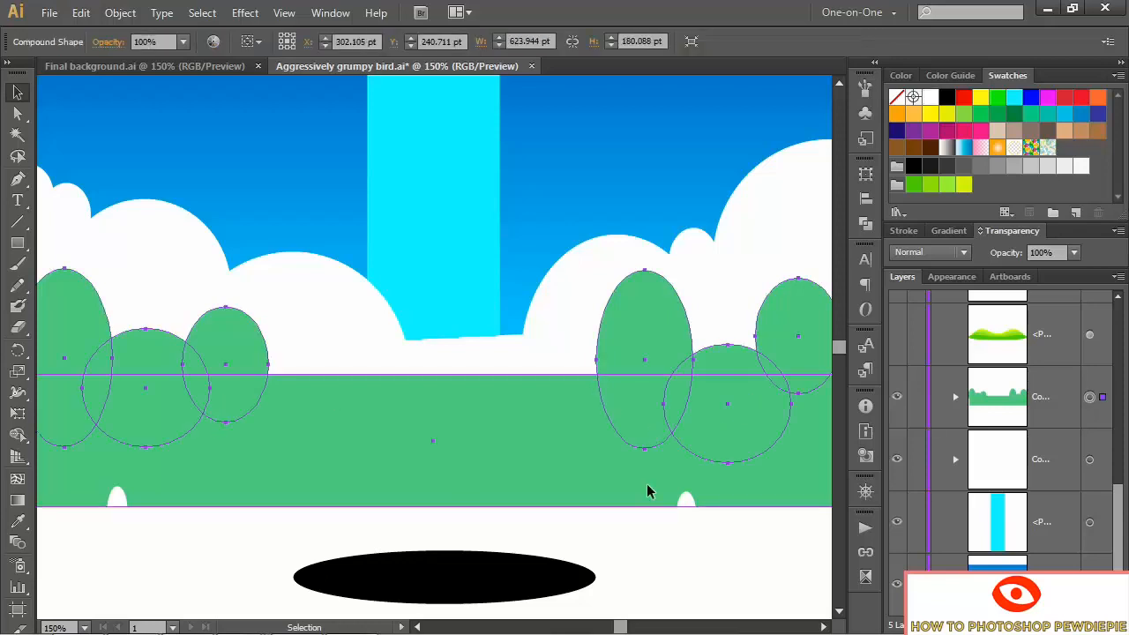
{"action": "left_click", "coordinate": [678, 499]}
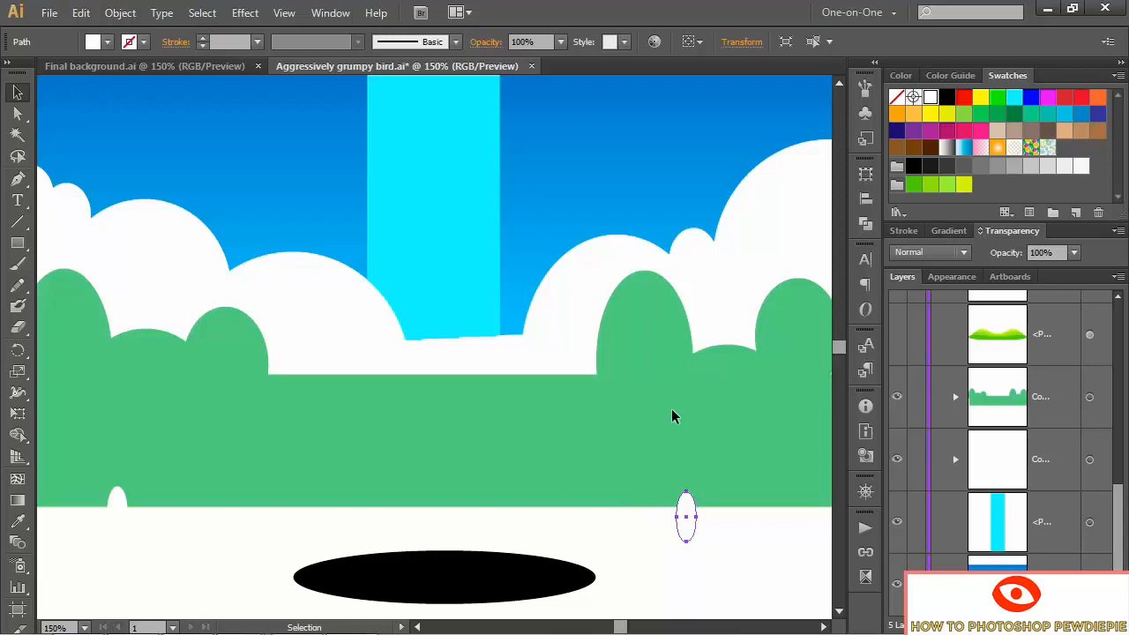
{"action": "left_click", "coordinate": [897, 336]}
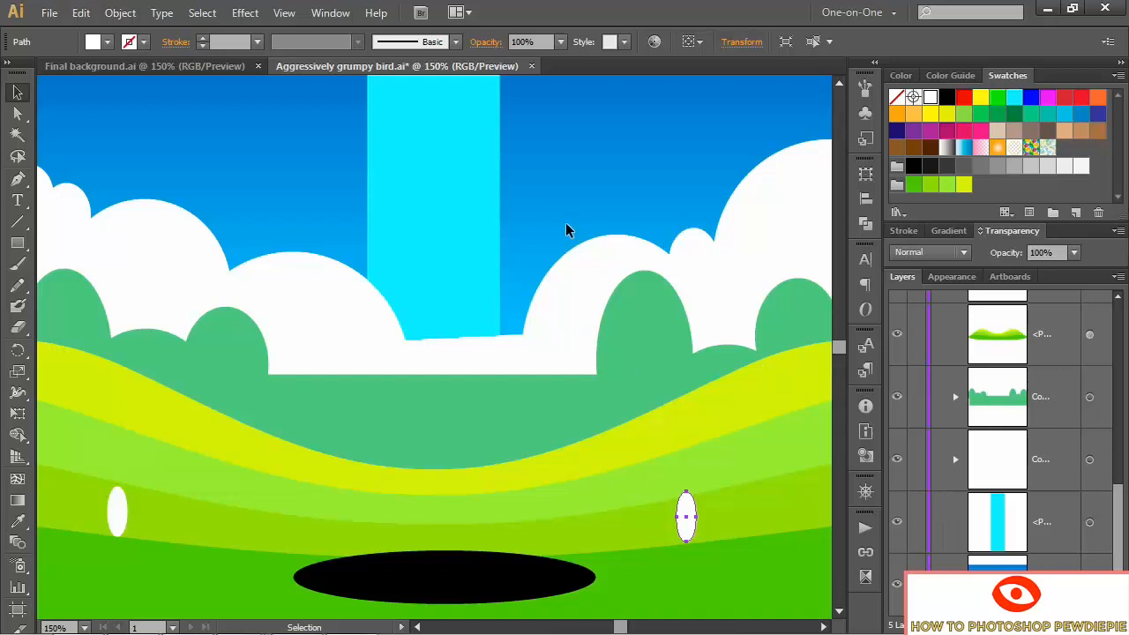
- Add a Transform effect to the vertical cyan bar with a 200 pt horizontal move and preview enabled
{"action": "left_click", "coordinate": [498, 229]}
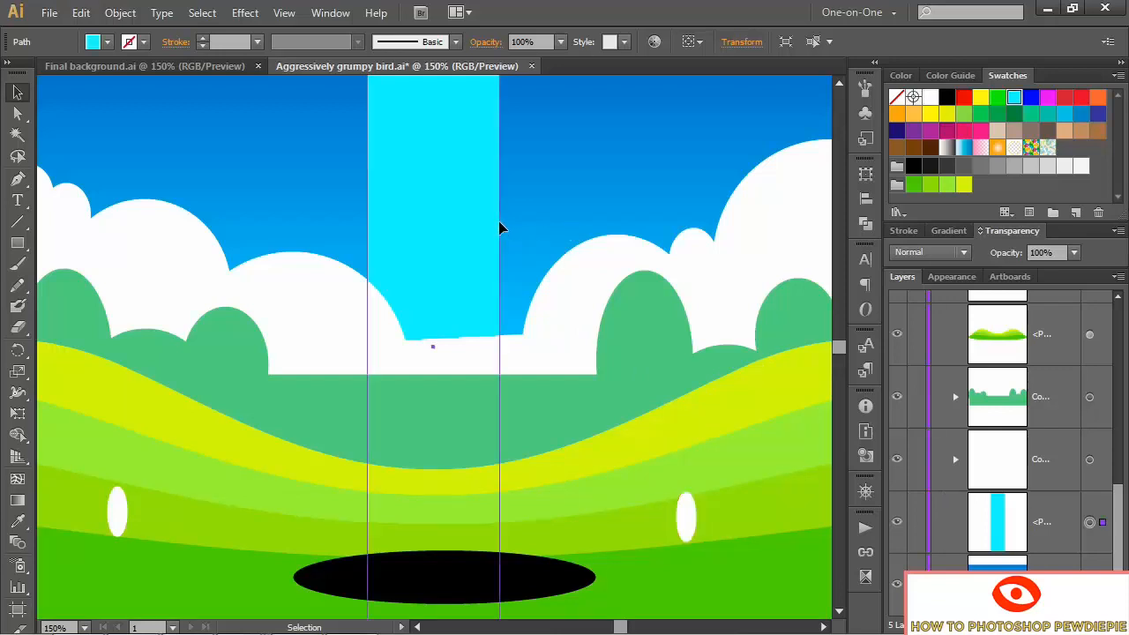
{"action": "key", "text": "ctrl+0"}
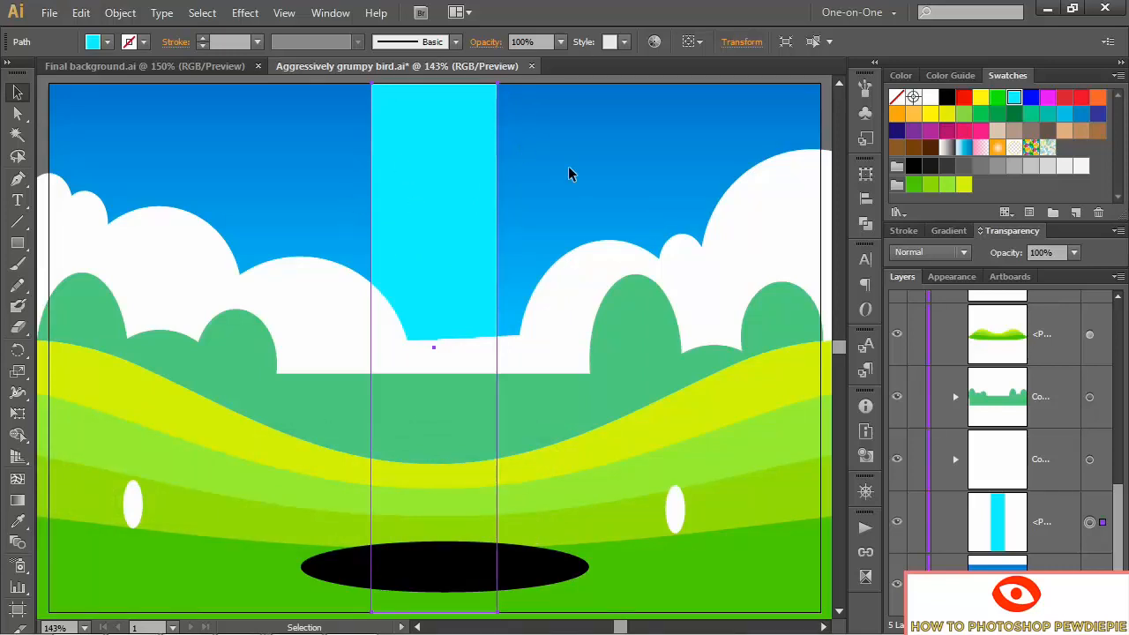
{"action": "left_click", "coordinate": [947, 277]}
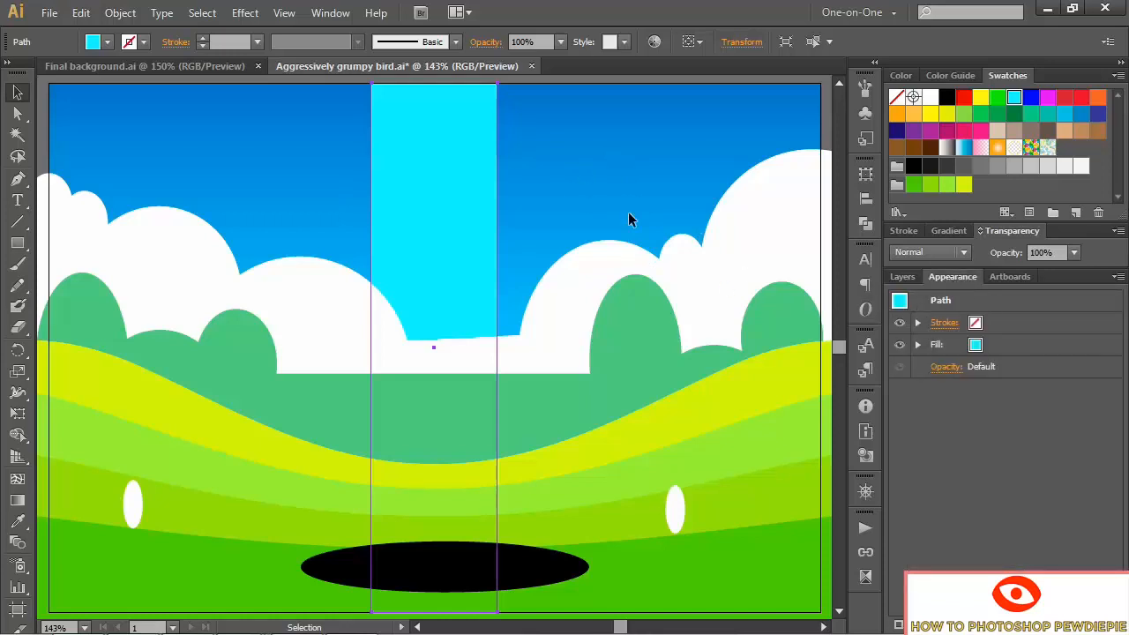
{"action": "left_click", "coordinate": [244, 13]}
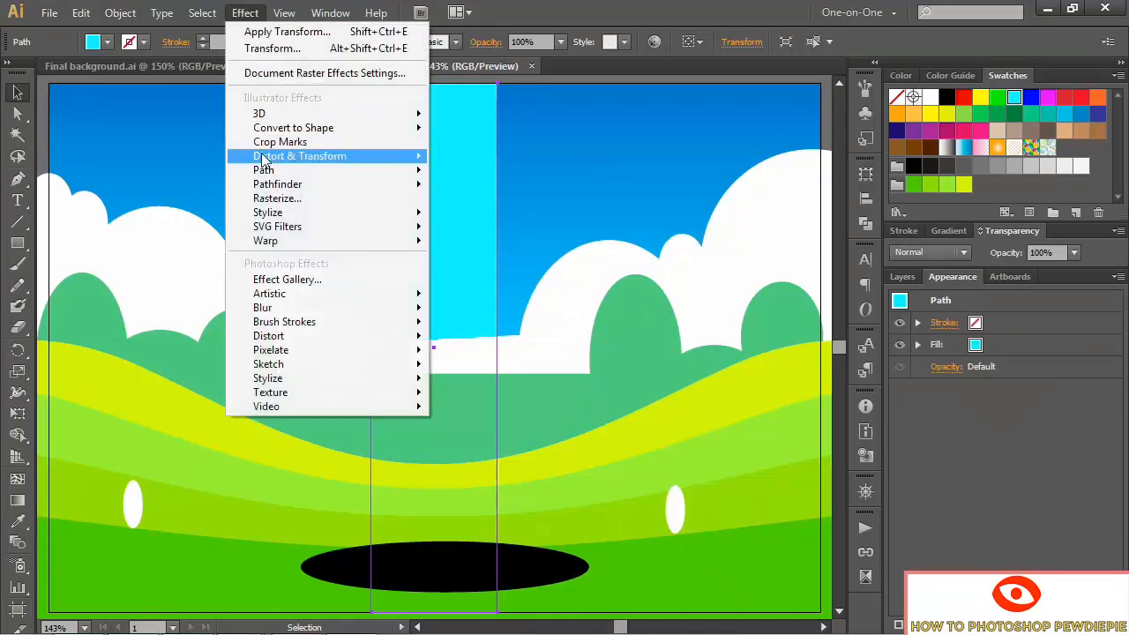
{"action": "mouse_move", "coordinate": [262, 156]}
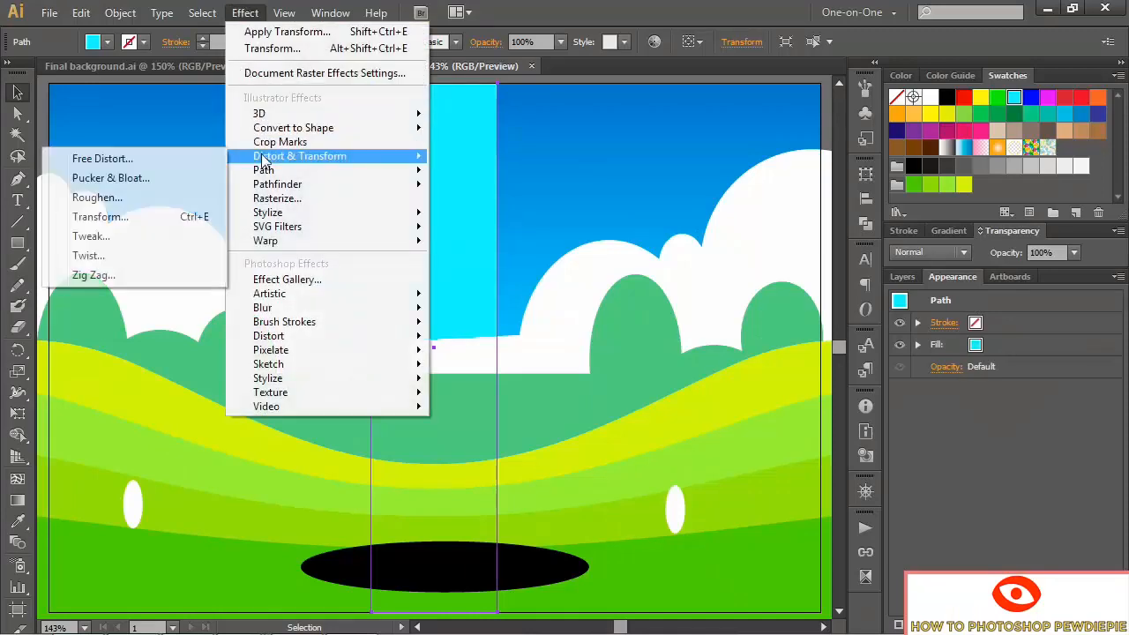
{"action": "left_click", "coordinate": [152, 226]}
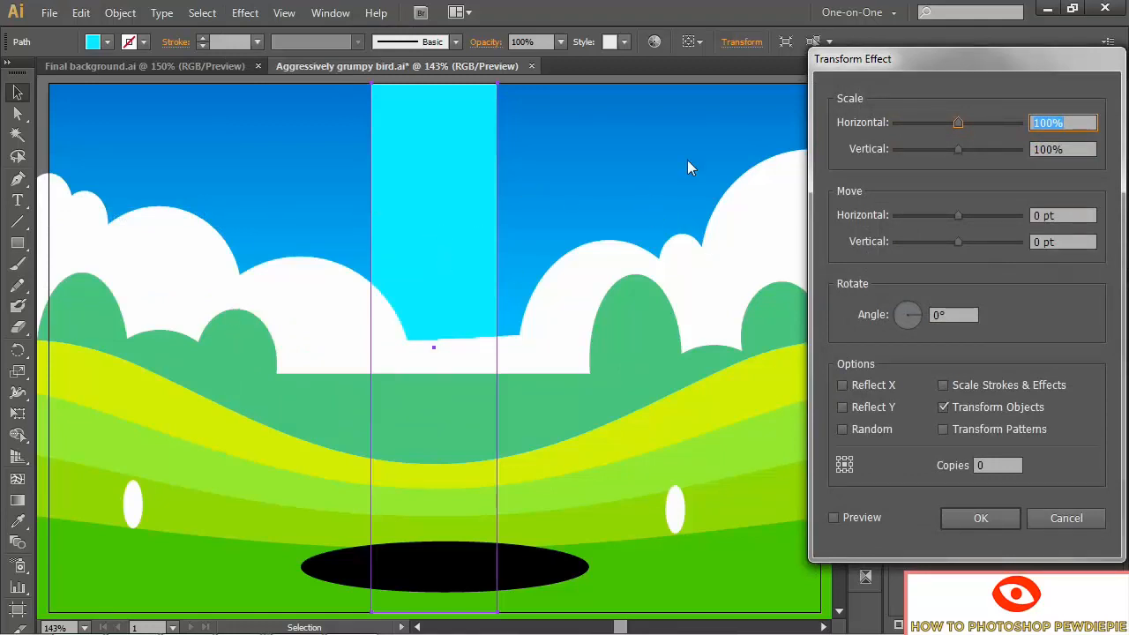
{"action": "left_click", "coordinate": [1071, 215]}
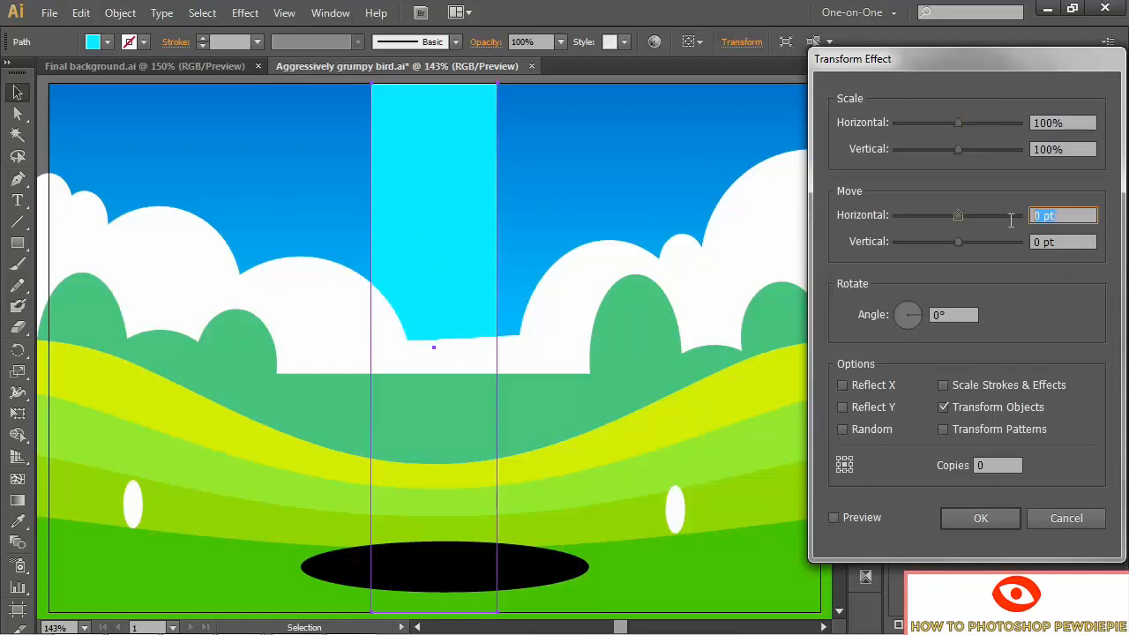
{"action": "type", "text": "200"}
{"action": "left_click", "coordinate": [833, 518]}
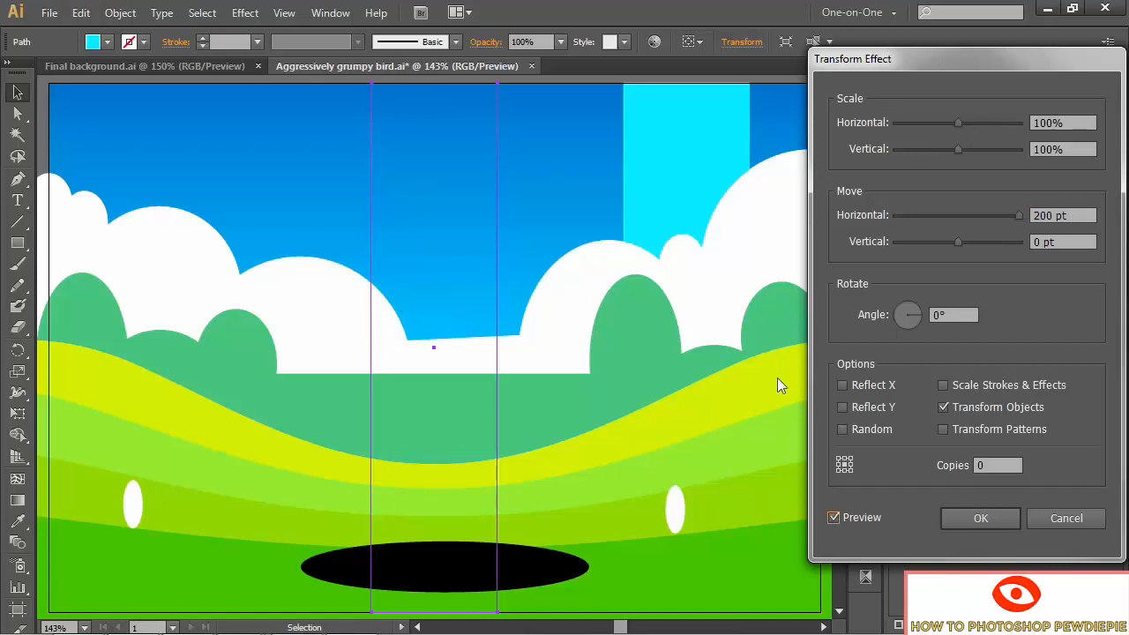
- Set the cyan bar's Transform effect to 1 copy, apply it, and select the effect in the bar's appearance
{"action": "left_click", "coordinate": [993, 465]}
{"action": "key", "text": "Up"}
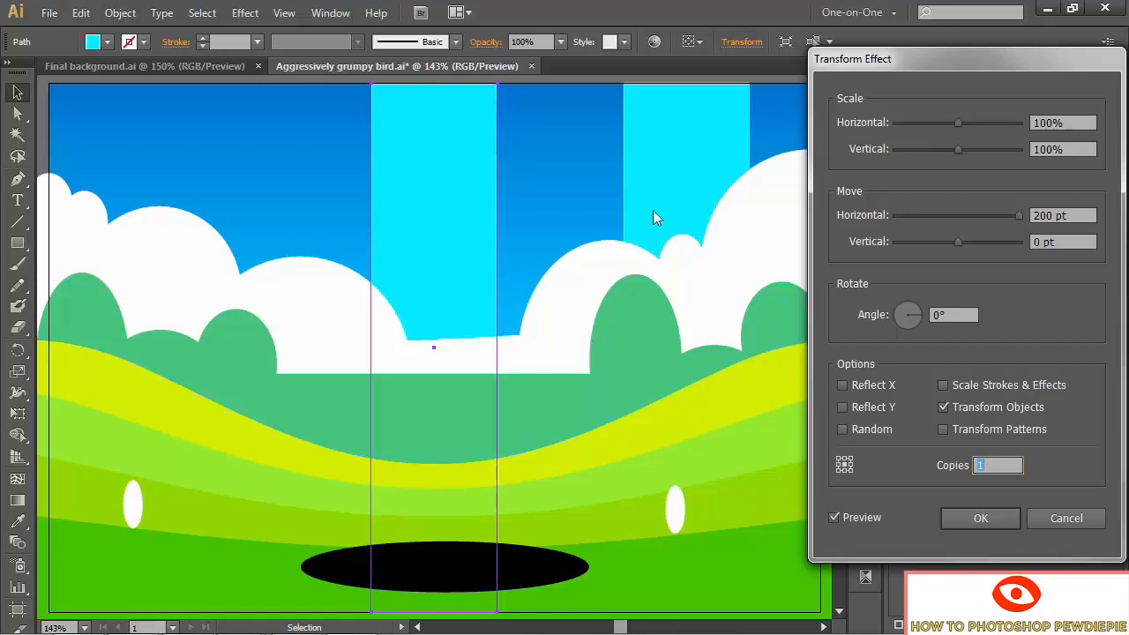
{"action": "left_click", "coordinate": [983, 519]}
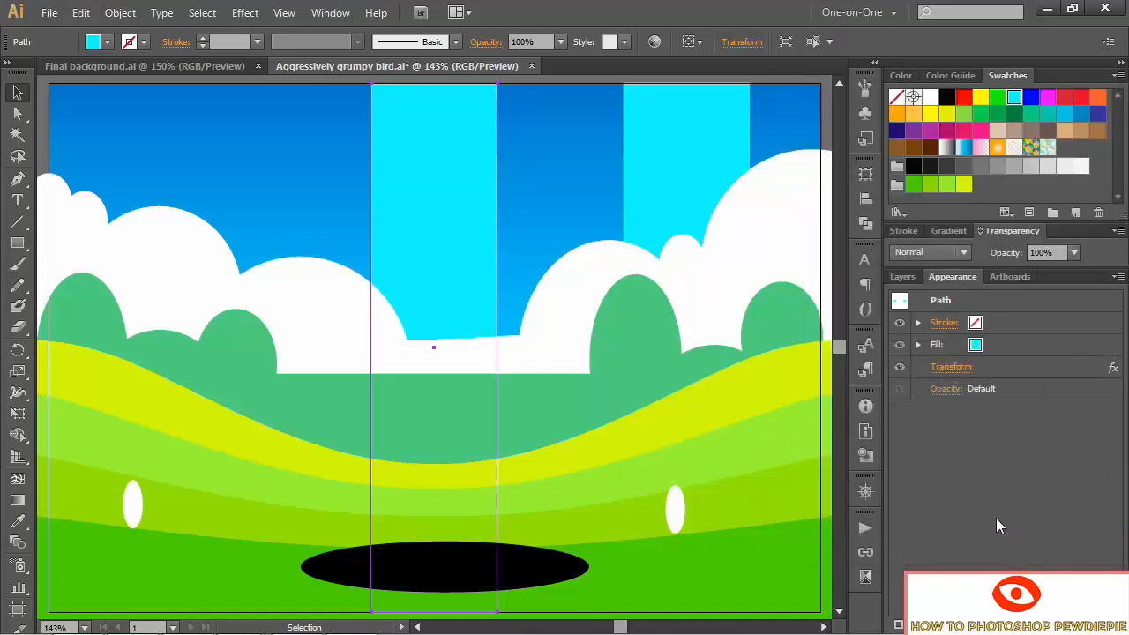
{"action": "left_click", "coordinate": [1032, 367]}
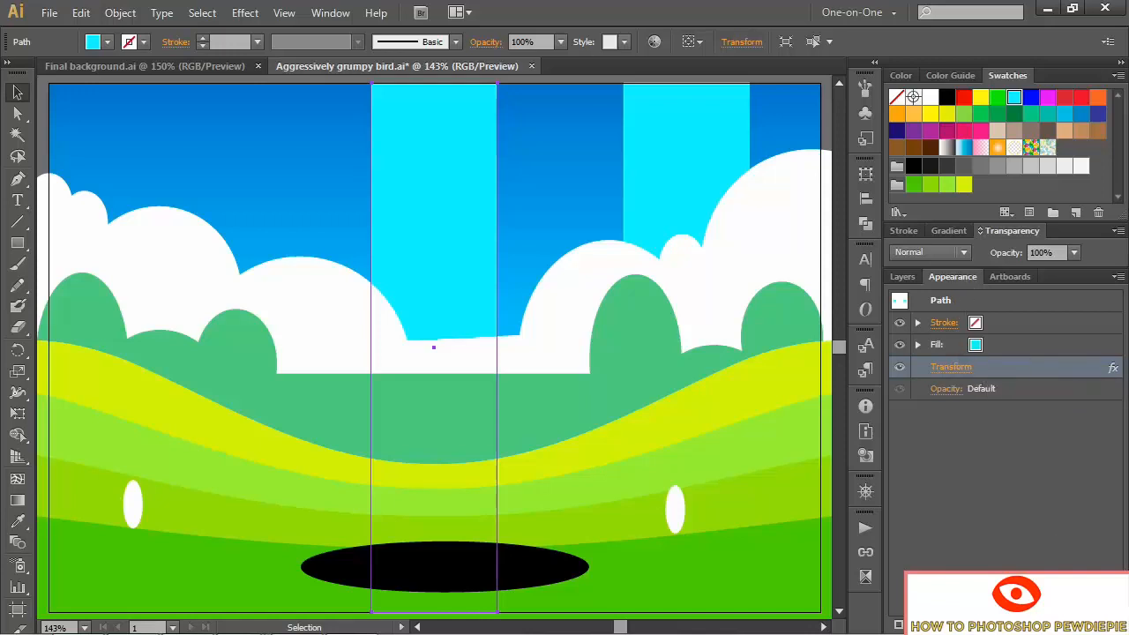
- Apply a second Transform effect to the cyan bar, setting its horizontal move to -200 pt with preview enabled
{"action": "key", "text": "ctrl+shift+e"}
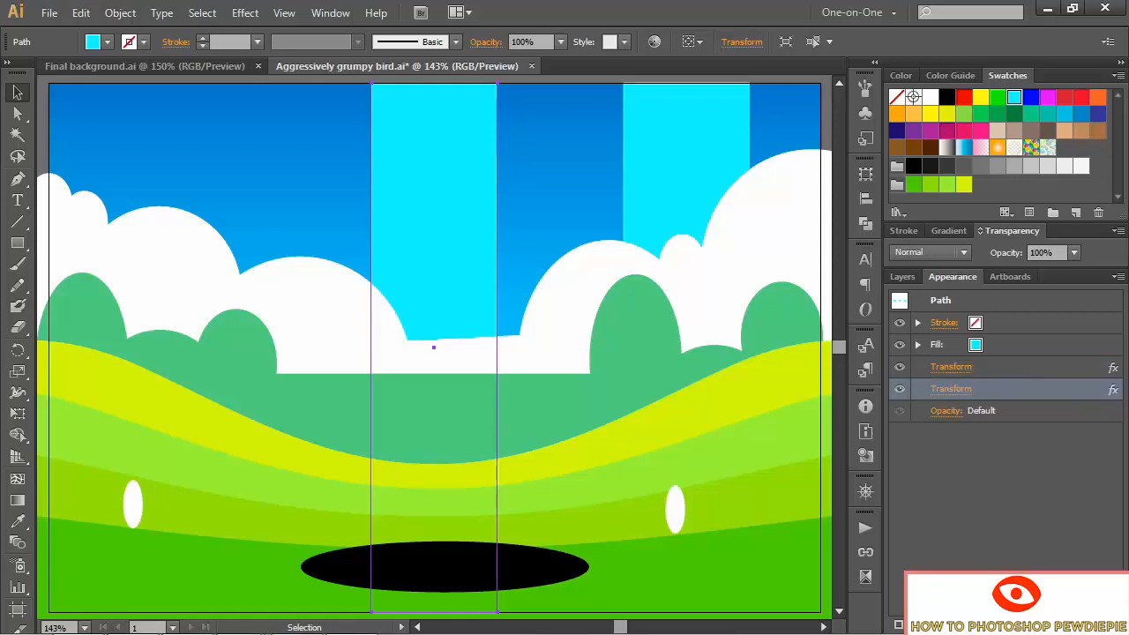
{"action": "left_click", "coordinate": [947, 389]}
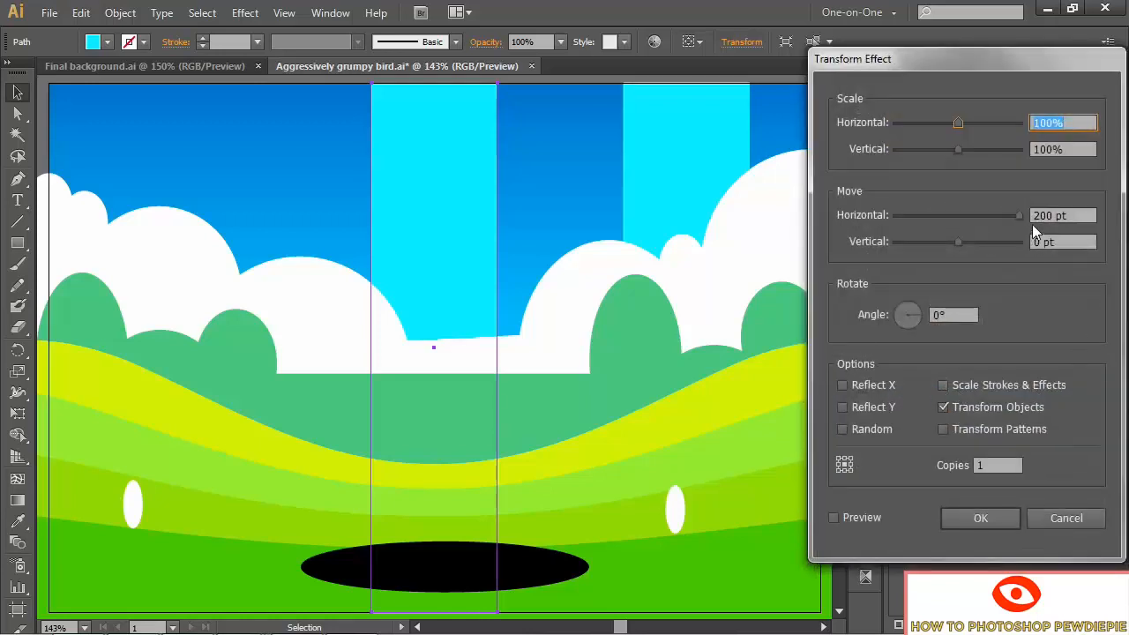
{"action": "left_click", "coordinate": [1033, 221]}
{"action": "type", "text": "-"}
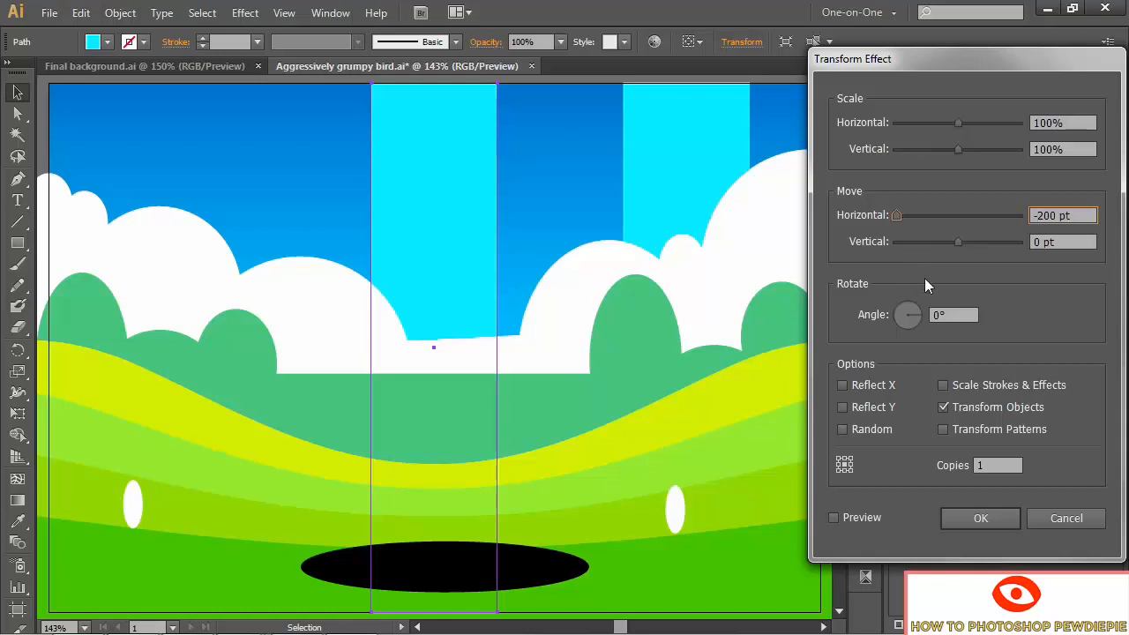
{"action": "left_click", "coordinate": [832, 518]}
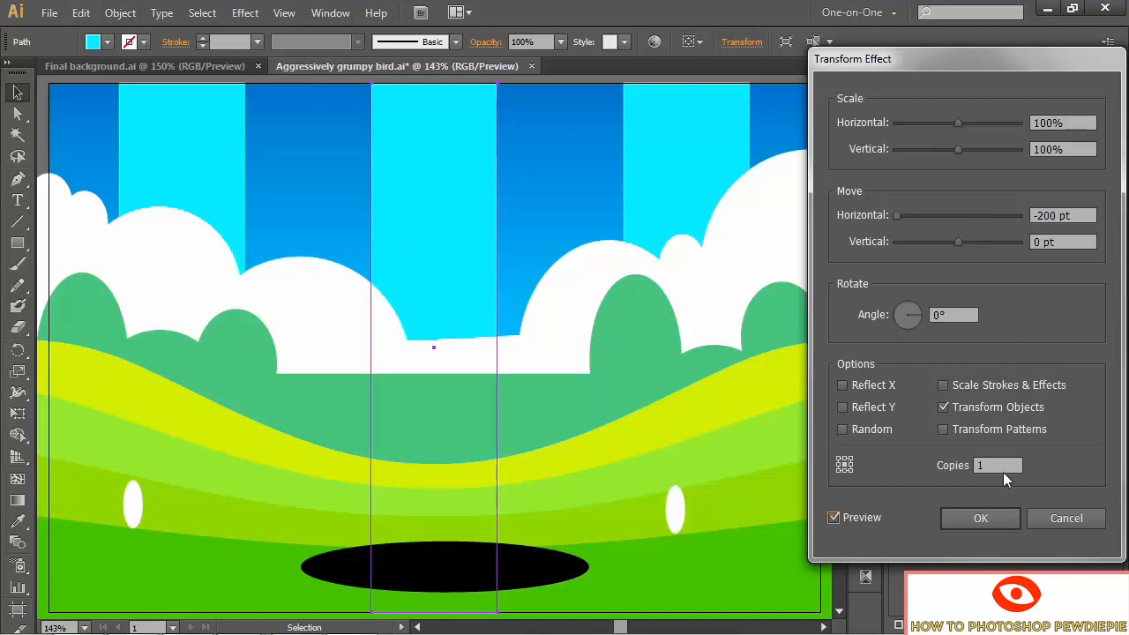
{"action": "left_click", "coordinate": [980, 517]}
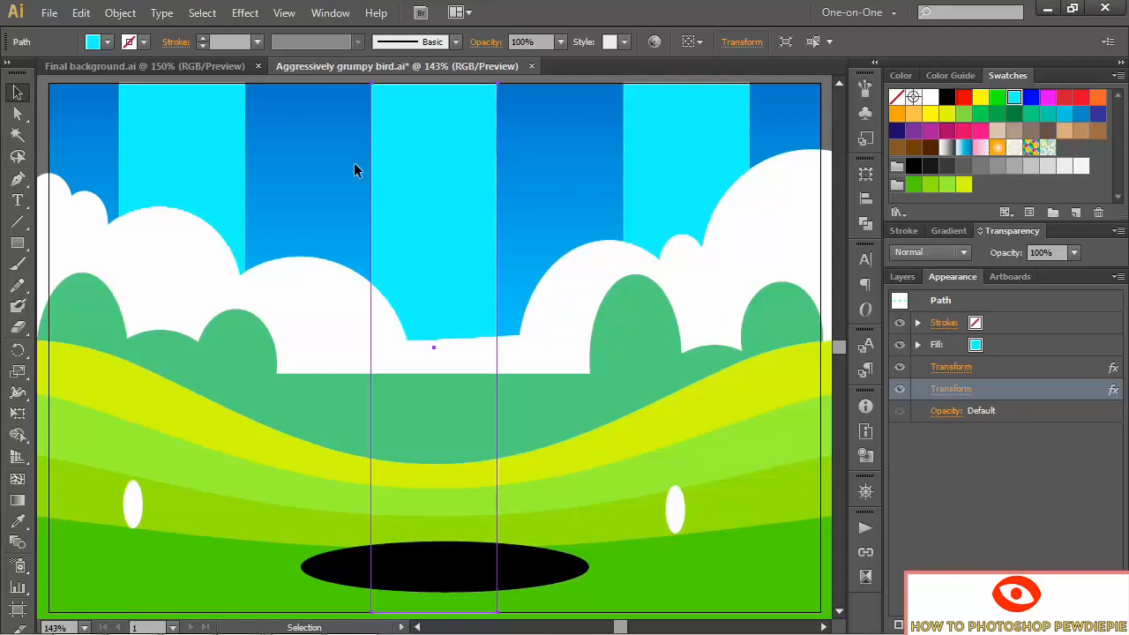
- Add an Arc warp effect to the cyan bar with preview enabled and set the bend to 0%
{"action": "left_click", "coordinate": [245, 12]}
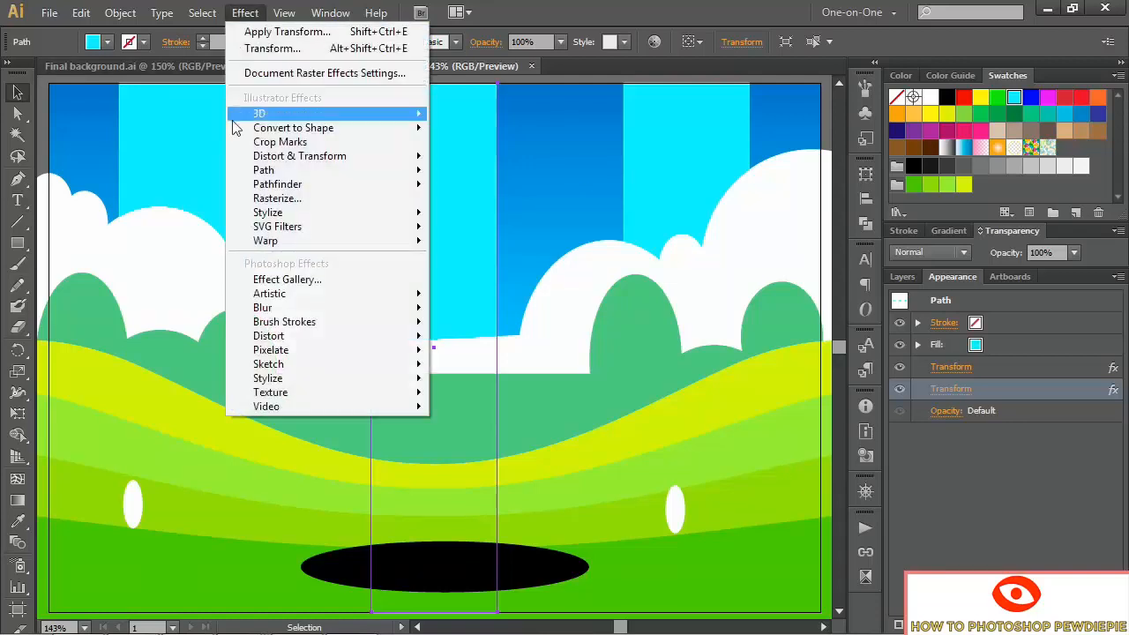
{"action": "mouse_move", "coordinate": [410, 241]}
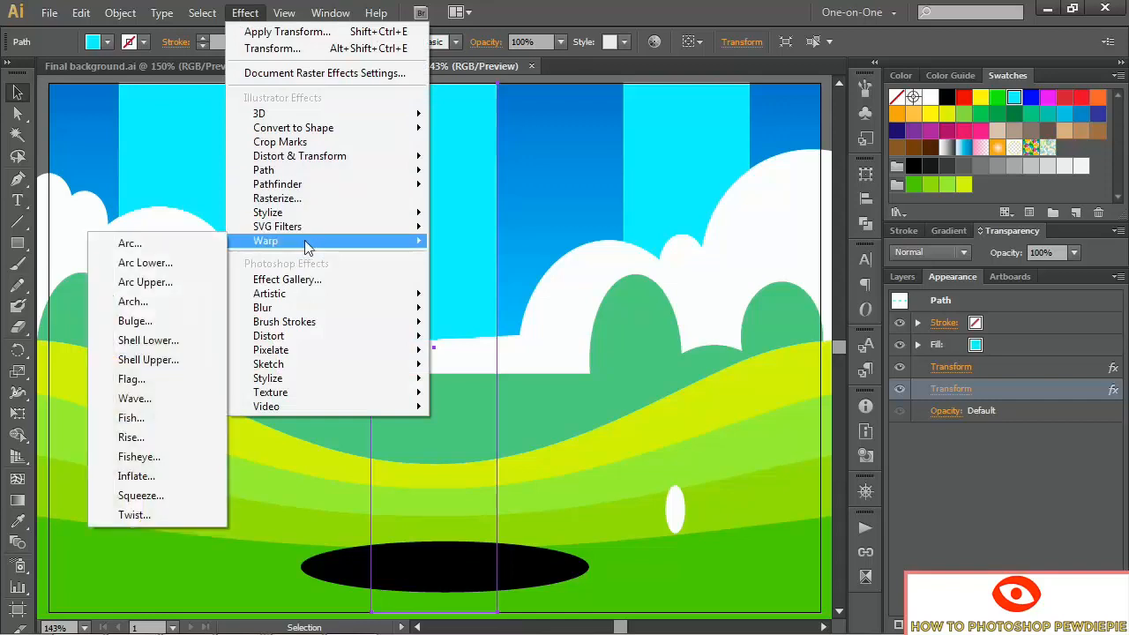
{"action": "left_click", "coordinate": [176, 244]}
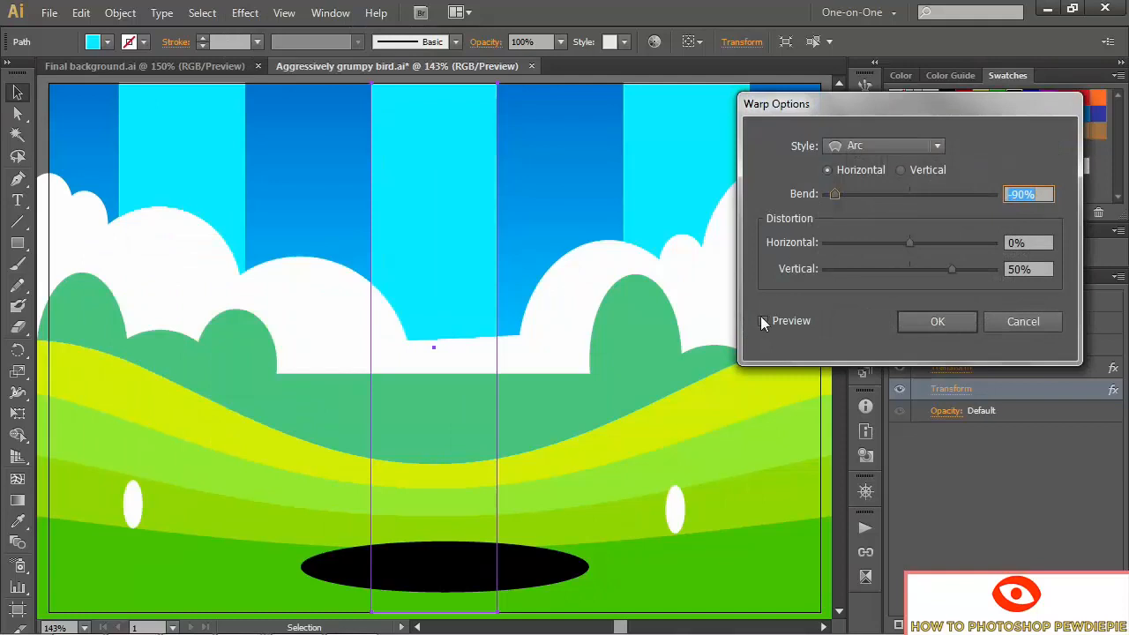
{"action": "left_click", "coordinate": [764, 321]}
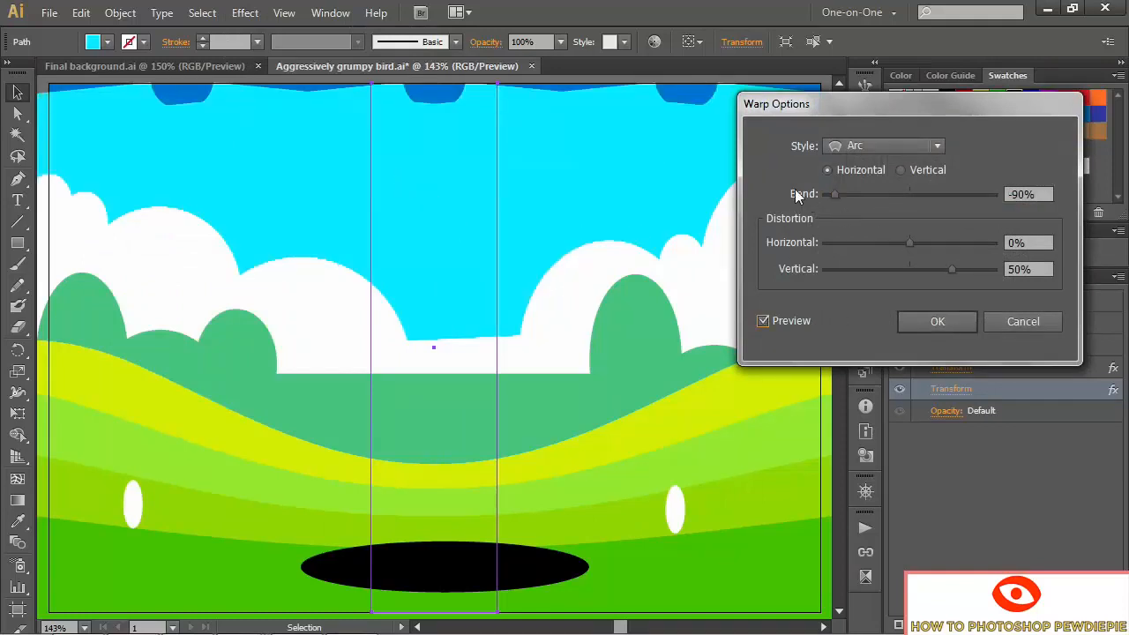
{"action": "left_click", "coordinate": [1035, 195]}
{"action": "double_click", "coordinate": [1035, 195]}
{"action": "type", "text": "0"}
{"action": "key", "text": "Tab"}
{"action": "key", "text": "Tab"}
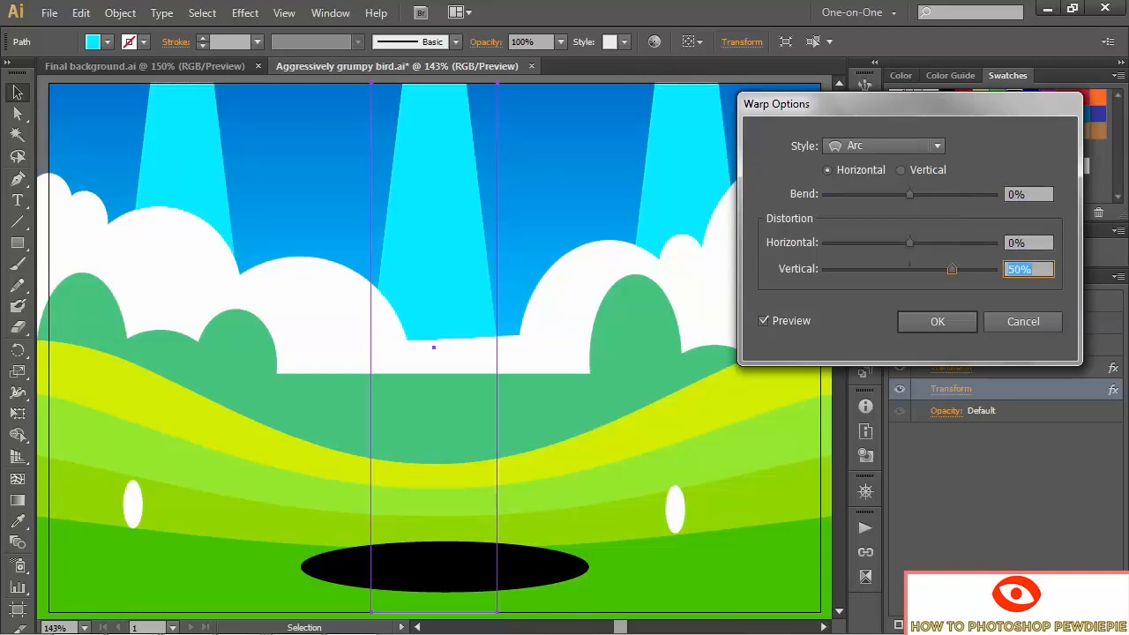
- Set the Arc warp's vertical distortion to -100%, apply it, and reorder the warp below both Transform effects
{"action": "type", "text": "-100"}
{"action": "key", "text": "Tab"}
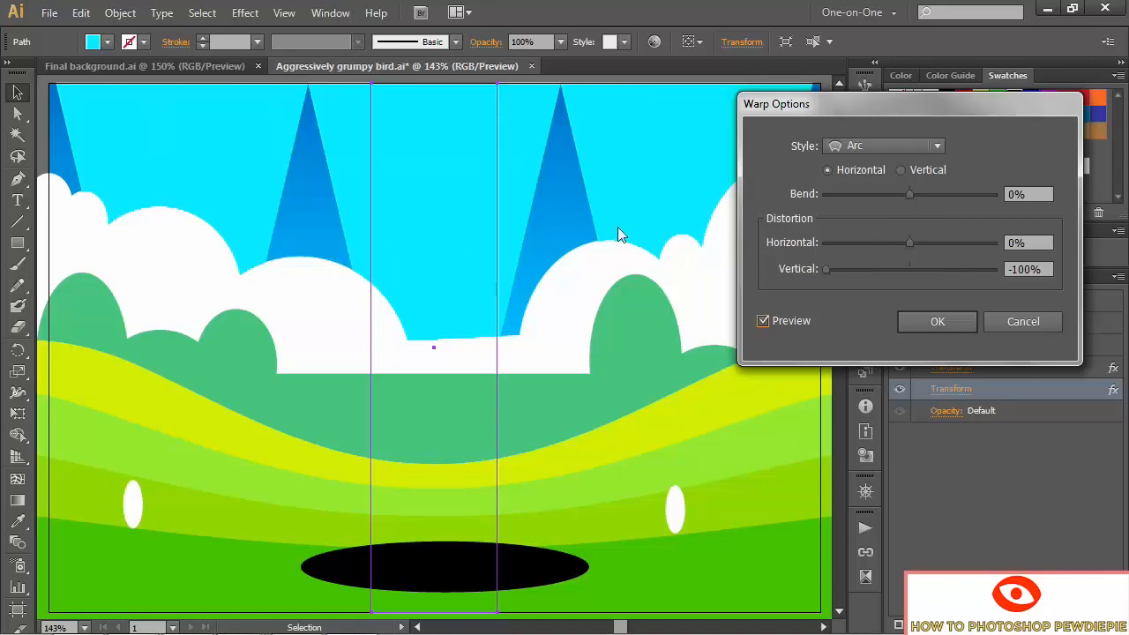
{"action": "left_click", "coordinate": [924, 324]}
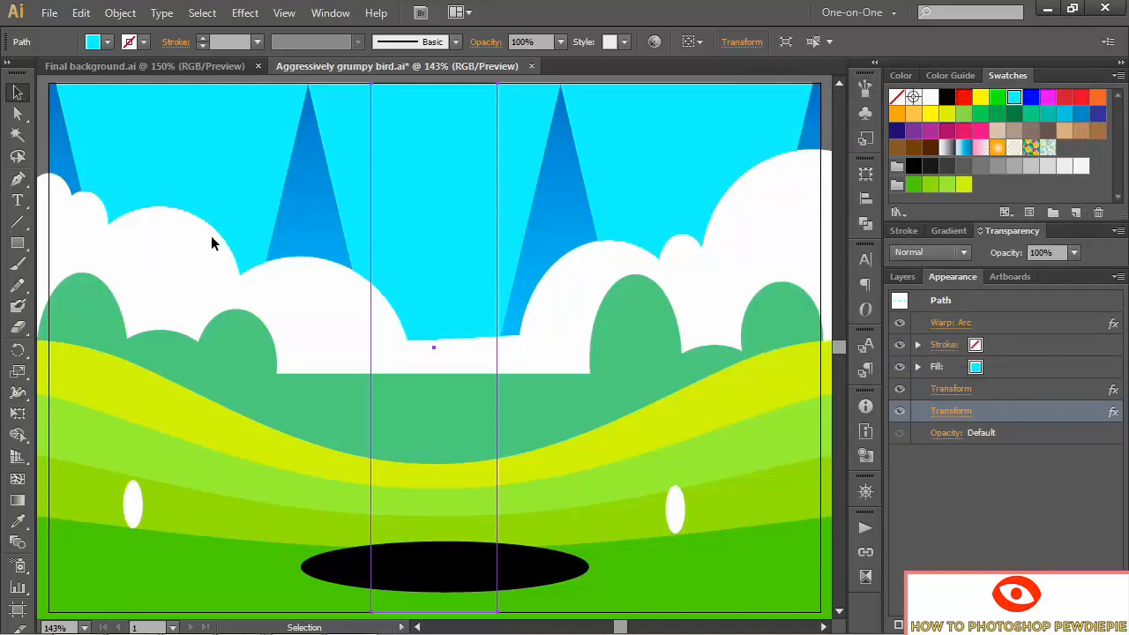
{"action": "left_click", "coordinate": [992, 323]}
{"action": "left_click_drag", "start_coordinate": [992, 323], "coordinate": [985, 420]}
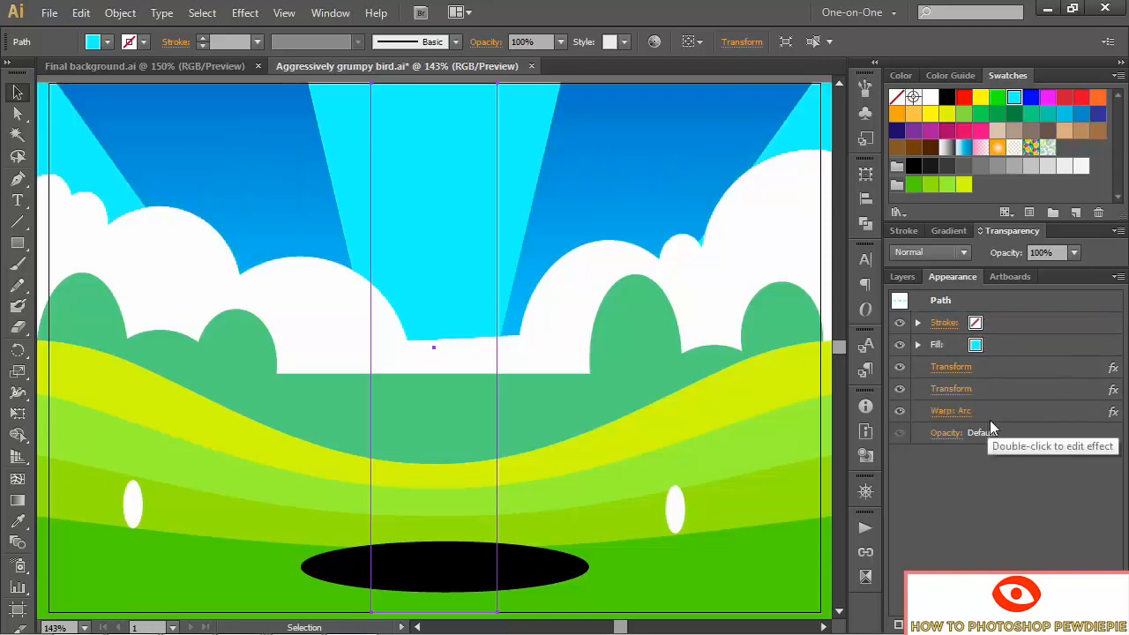
- Add a new Transform effect after the warp, scaling the cyan rays to 45% horizontally with preview enabled
{"action": "key", "text": "ctrl+1"}
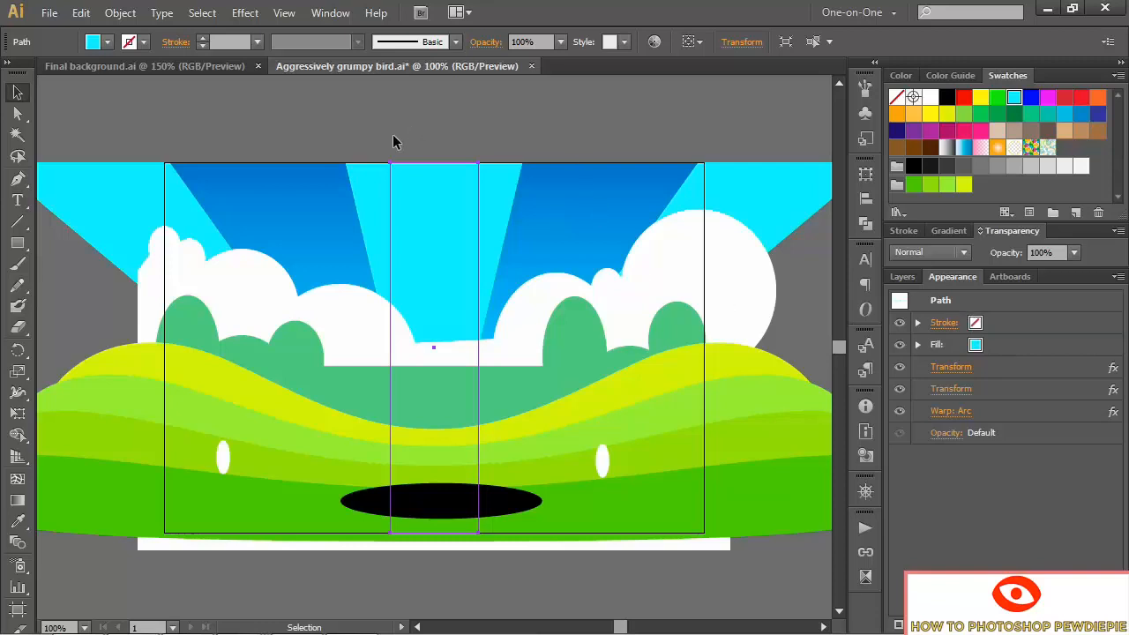
{"action": "left_click", "coordinate": [245, 12]}
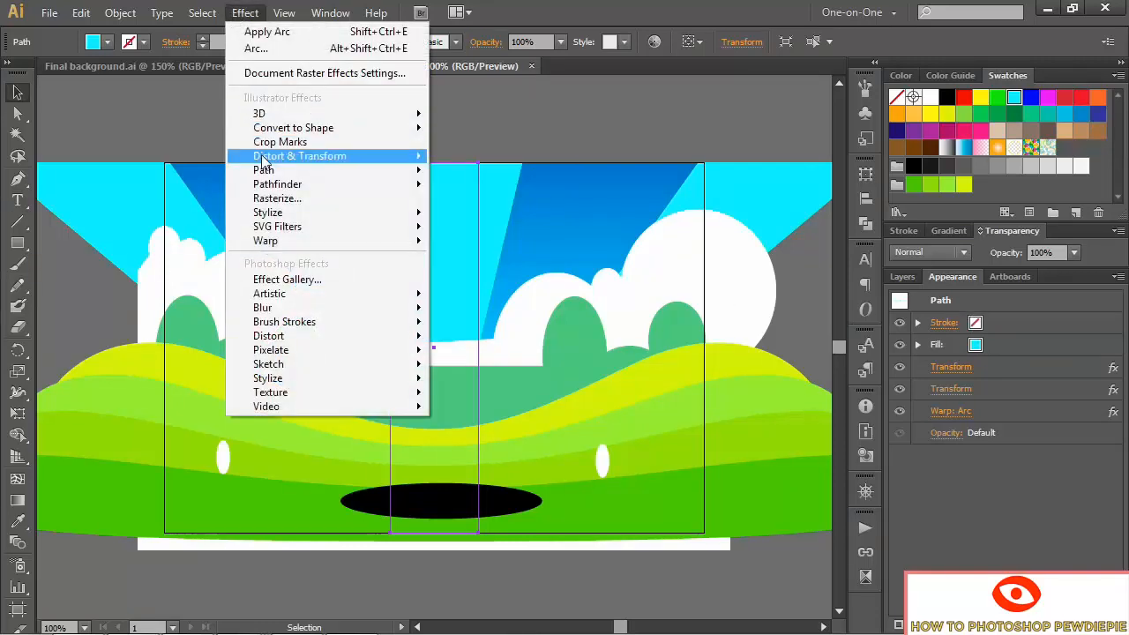
{"action": "mouse_move", "coordinate": [263, 160]}
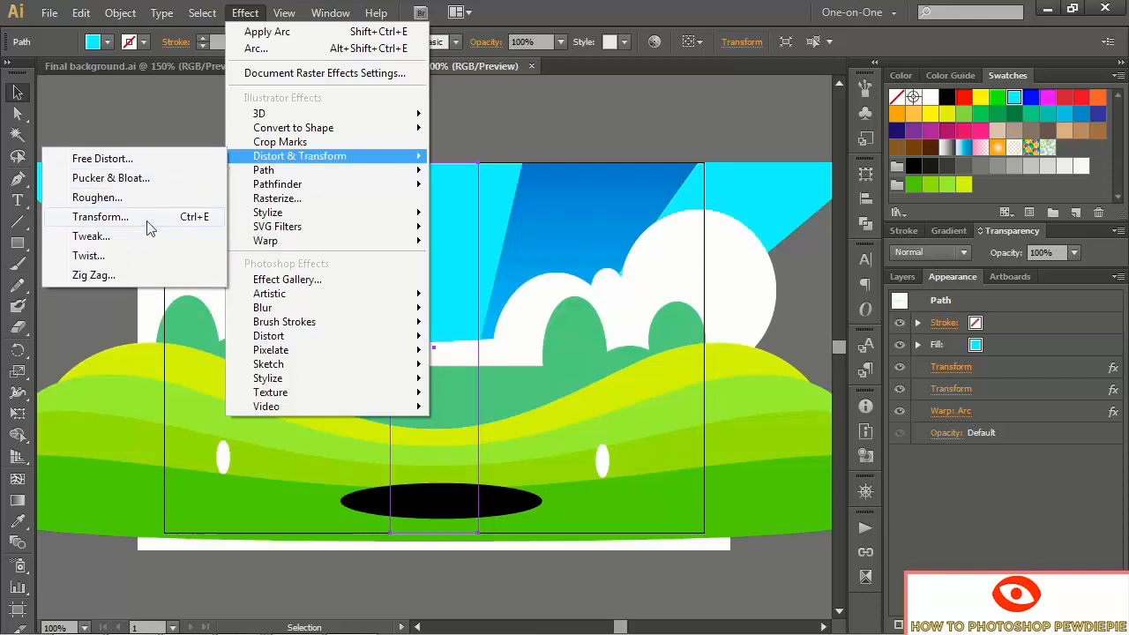
{"action": "left_click", "coordinate": [148, 222]}
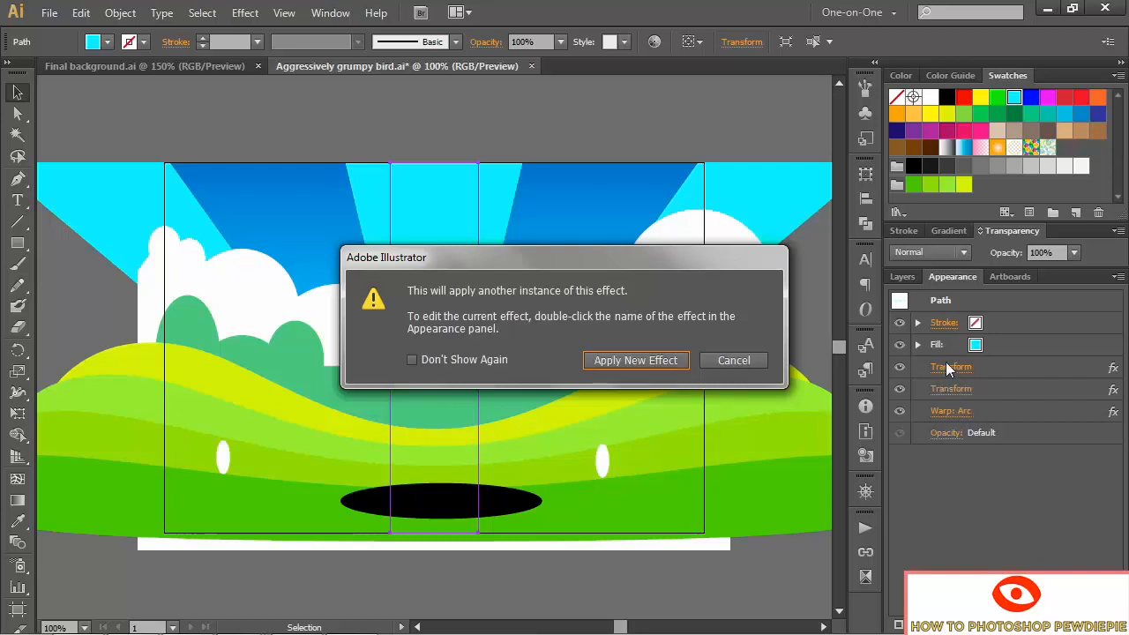
{"action": "left_click", "coordinate": [609, 359]}
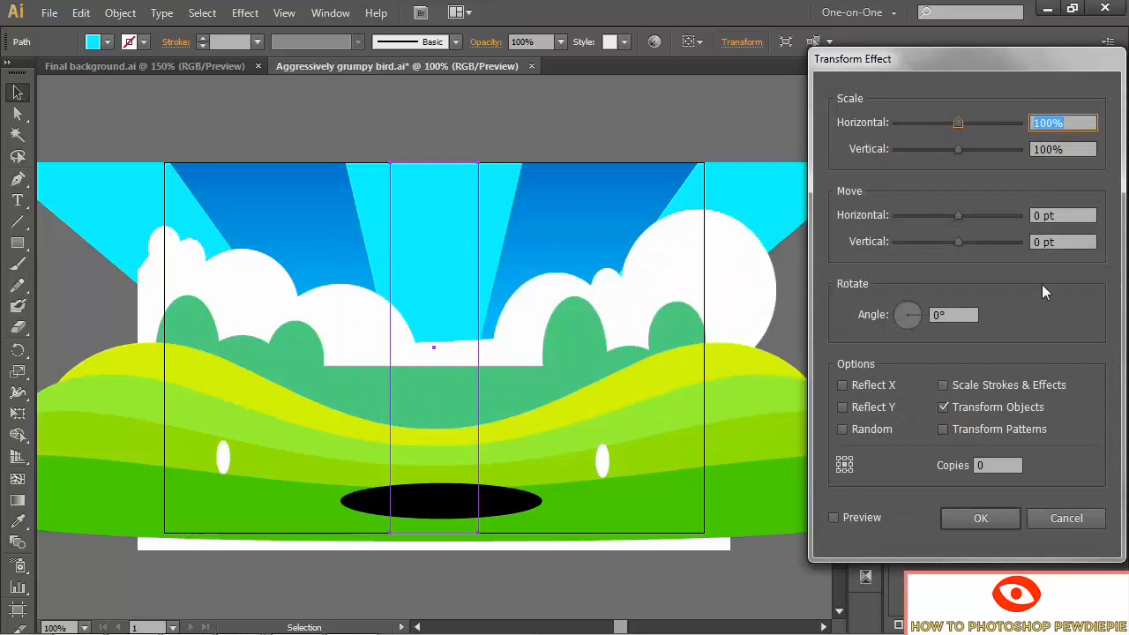
{"action": "type", "text": "45"}
{"action": "key", "text": "Tab"}
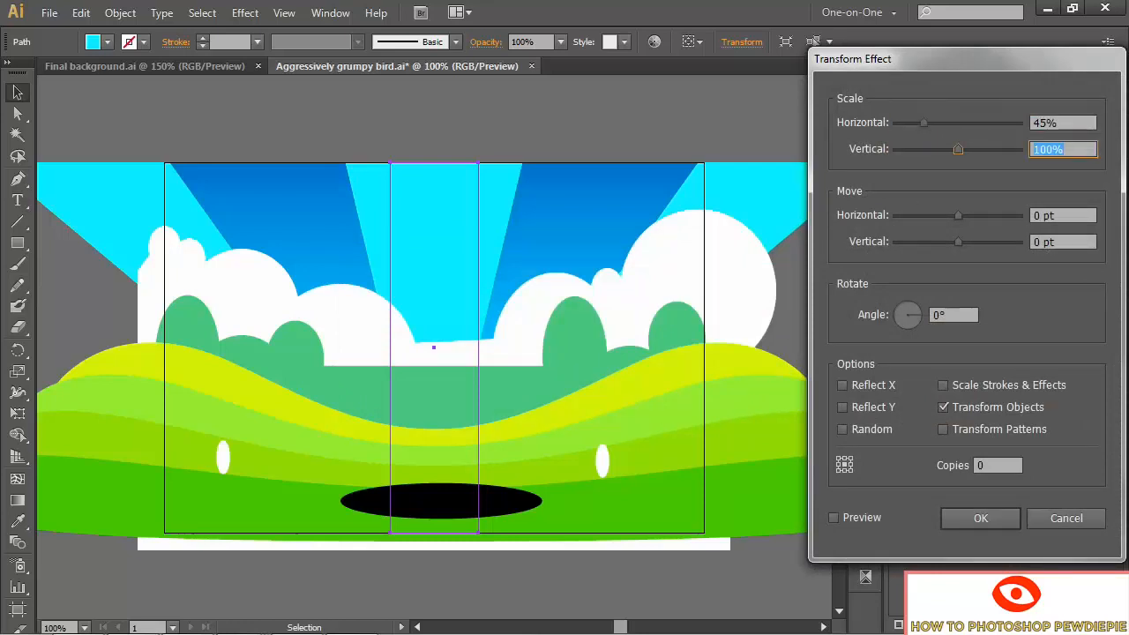
{"action": "left_click", "coordinate": [833, 518]}
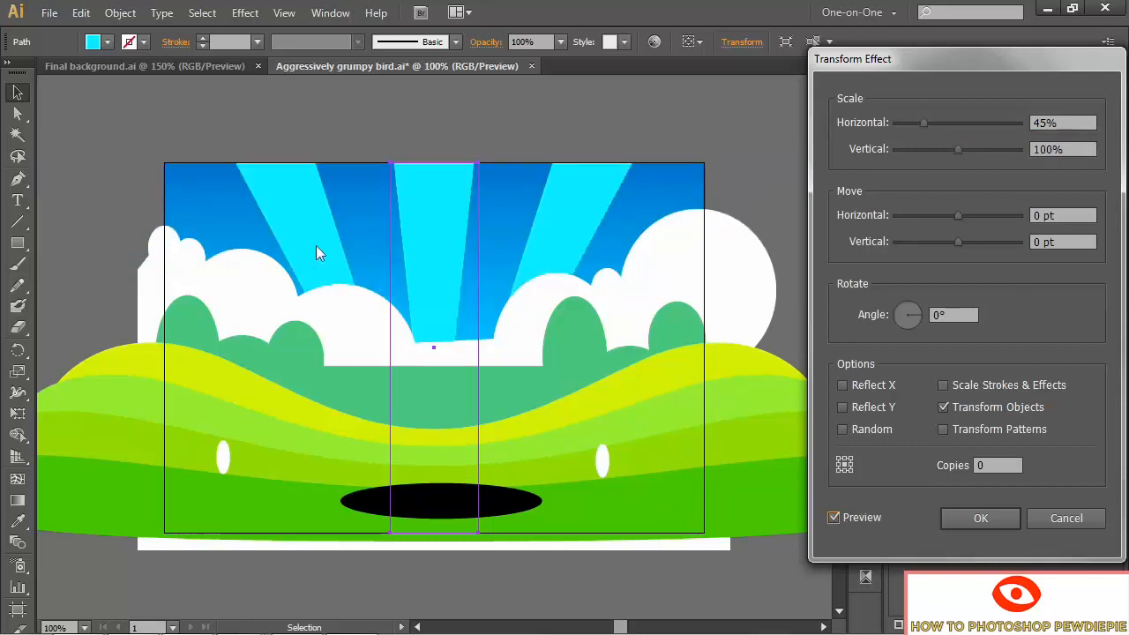
{"action": "left_click", "coordinate": [992, 519]}
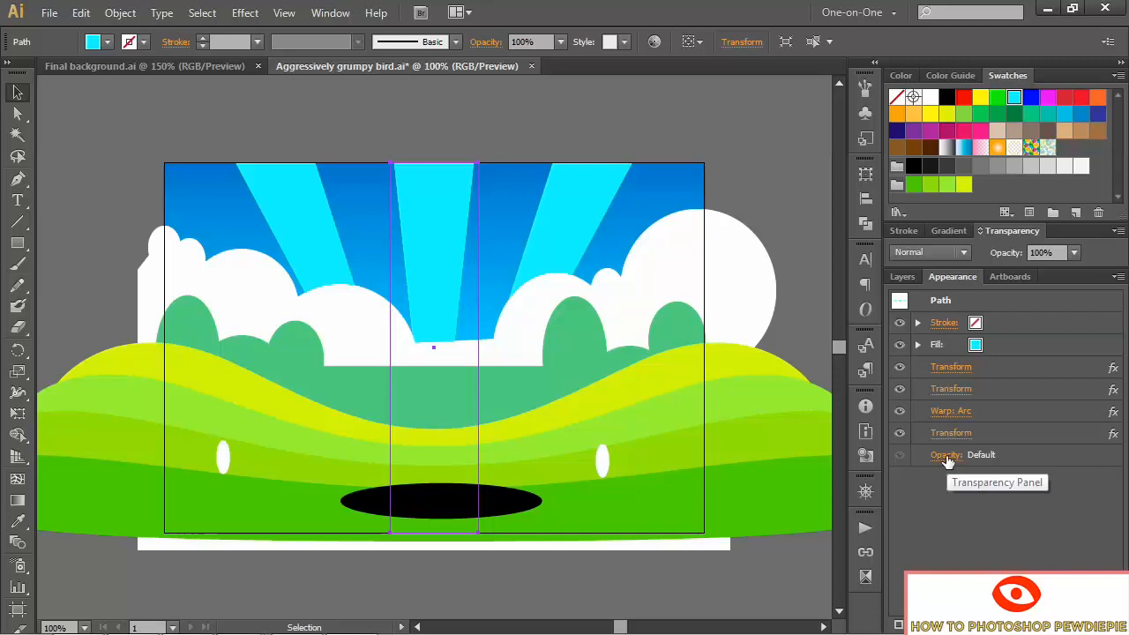
- Blend the cyan rays with Overlay mode at 50% opacity, and deselect them
{"action": "left_click", "coordinate": [946, 456]}
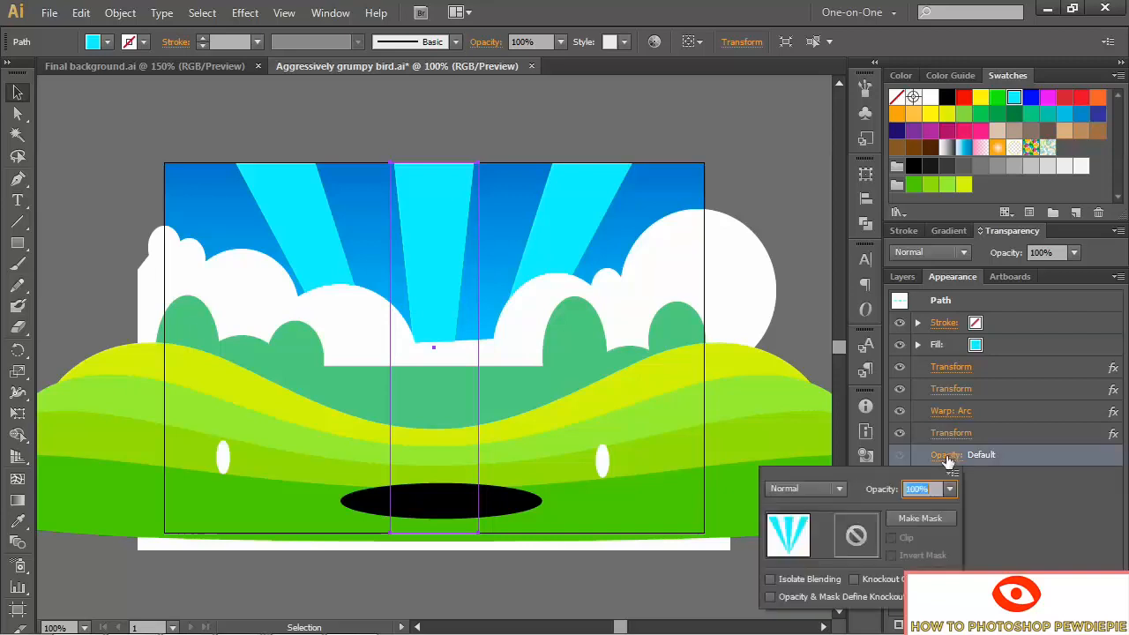
{"action": "left_click", "coordinate": [817, 490]}
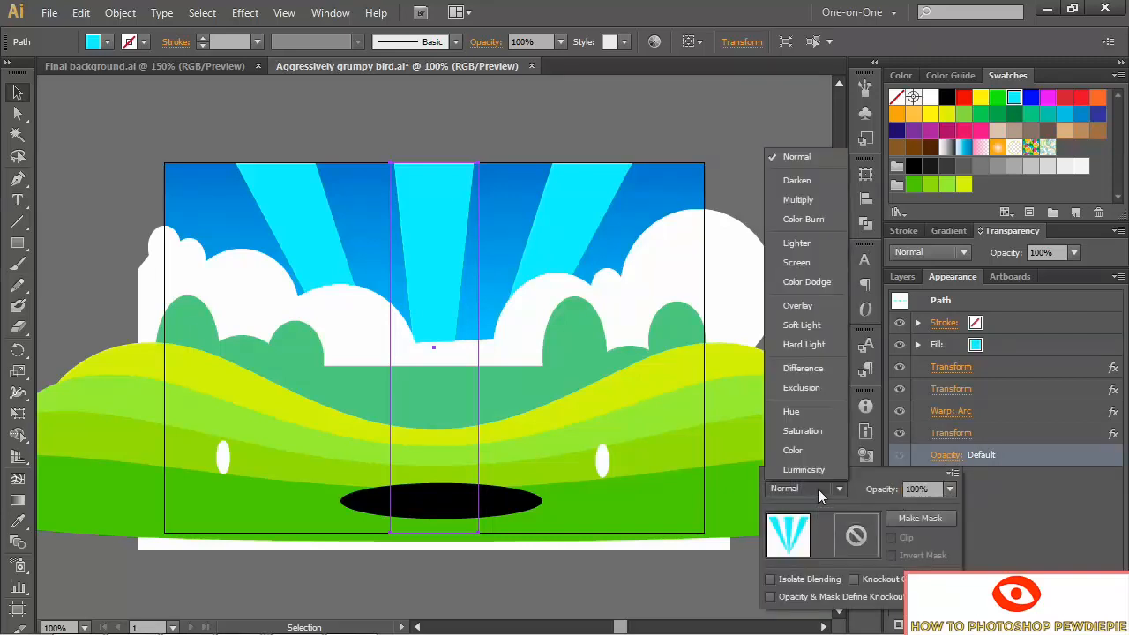
{"action": "left_click", "coordinate": [814, 307]}
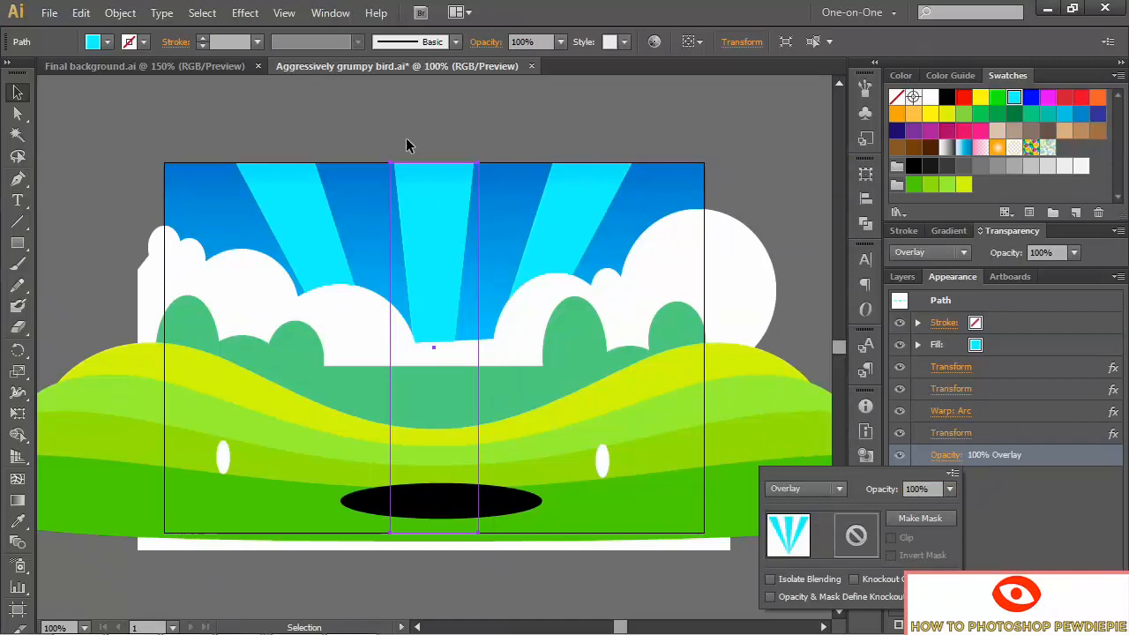
{"action": "left_click", "coordinate": [921, 489]}
{"action": "type", "text": "50"}
{"action": "key", "text": "Return"}
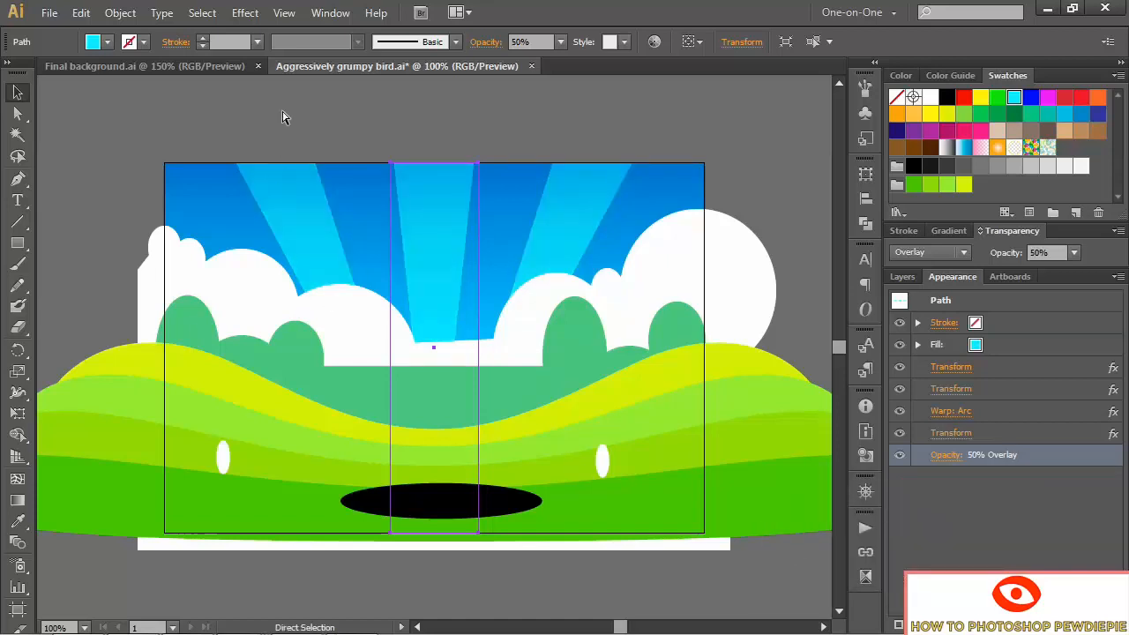
{"action": "key", "text": "ctrl+equal"}
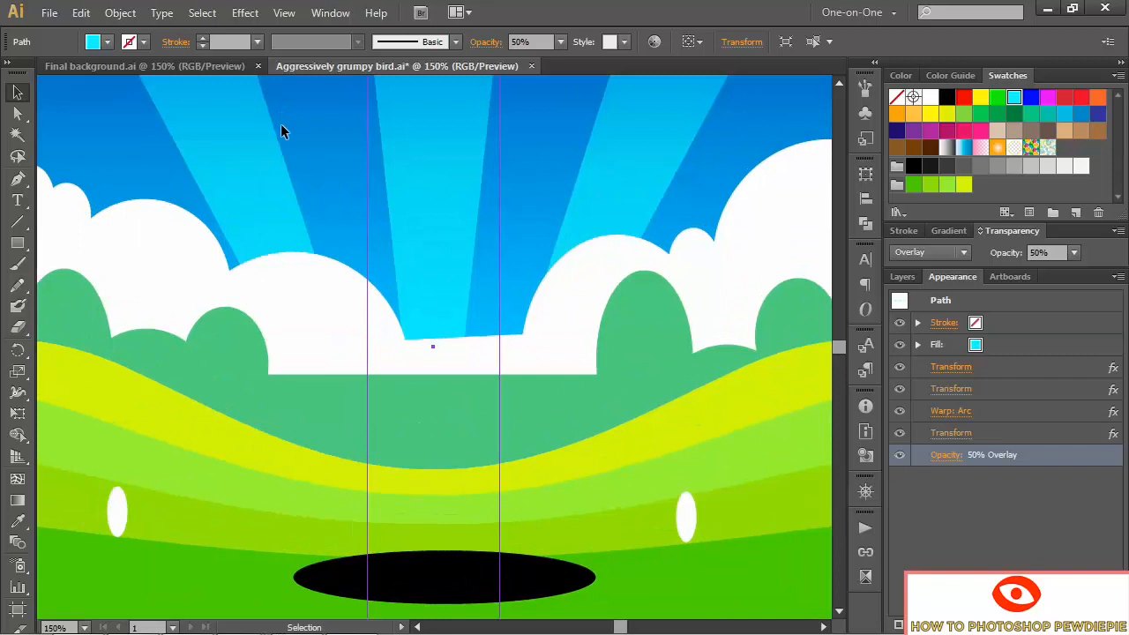
{"action": "key", "text": "ctrl+shift+a"}
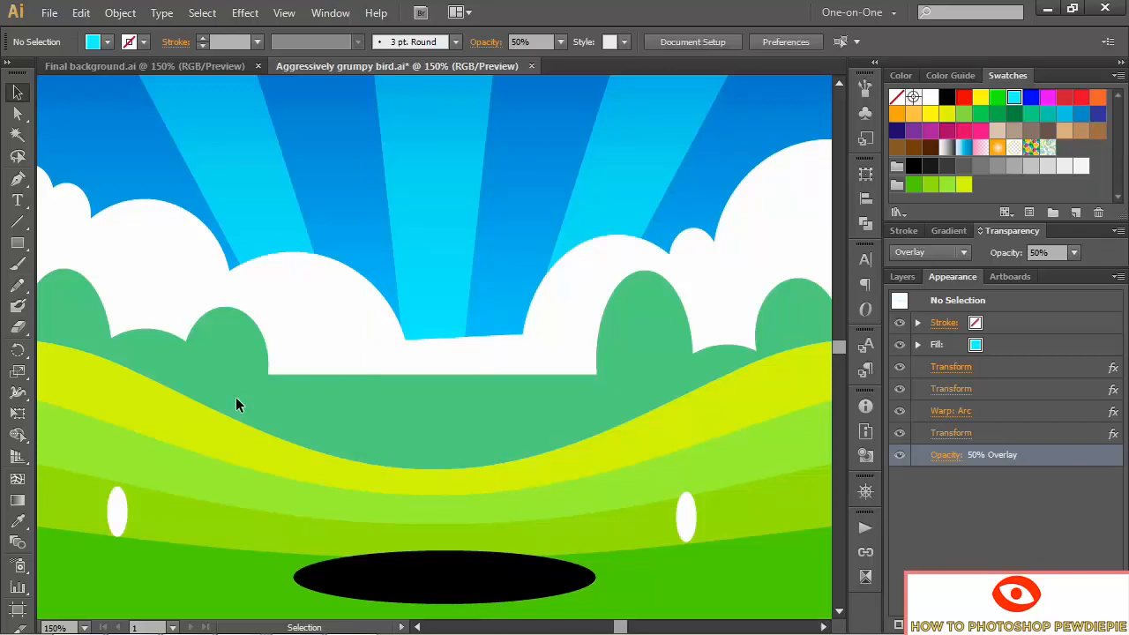
- Check the flowers in Final background.ai, and start a Transform effect on the right white ellipse with 100% horizontal scale and a bottom-center reference point
{"action": "key", "text": "ctrl+Tab"}
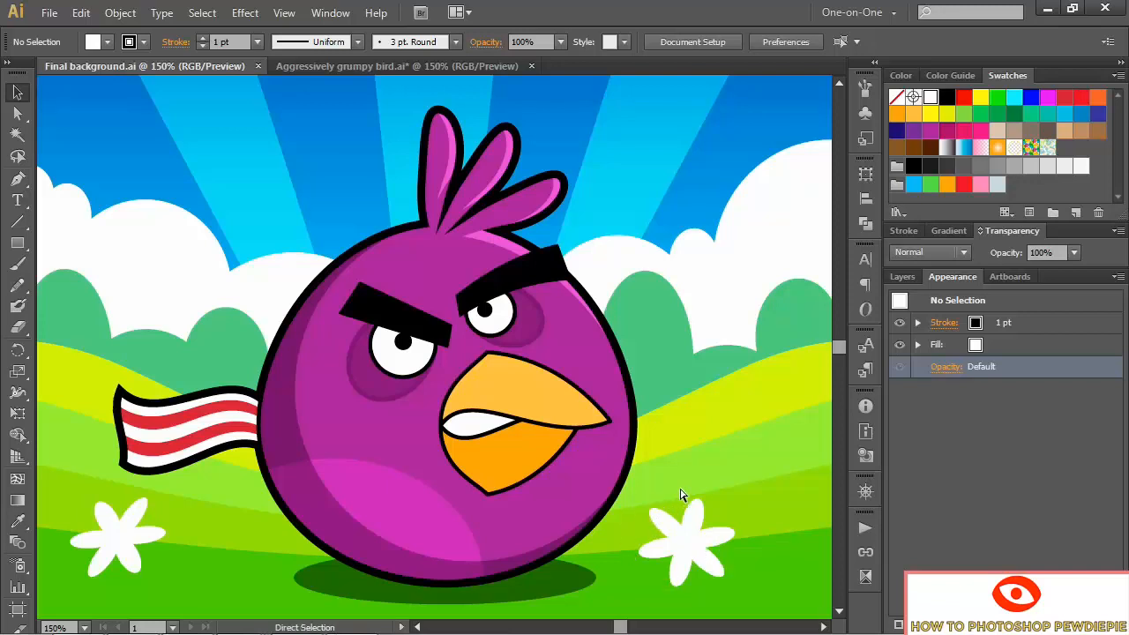
{"action": "key", "text": "ctrl+Tab"}
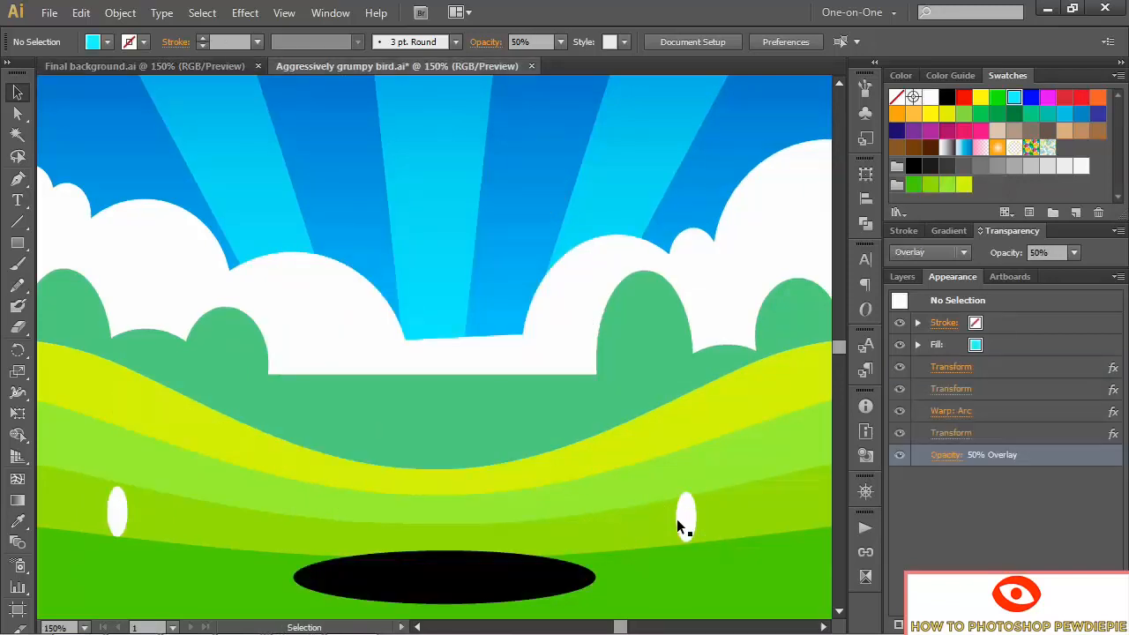
{"action": "left_click", "coordinate": [684, 522]}
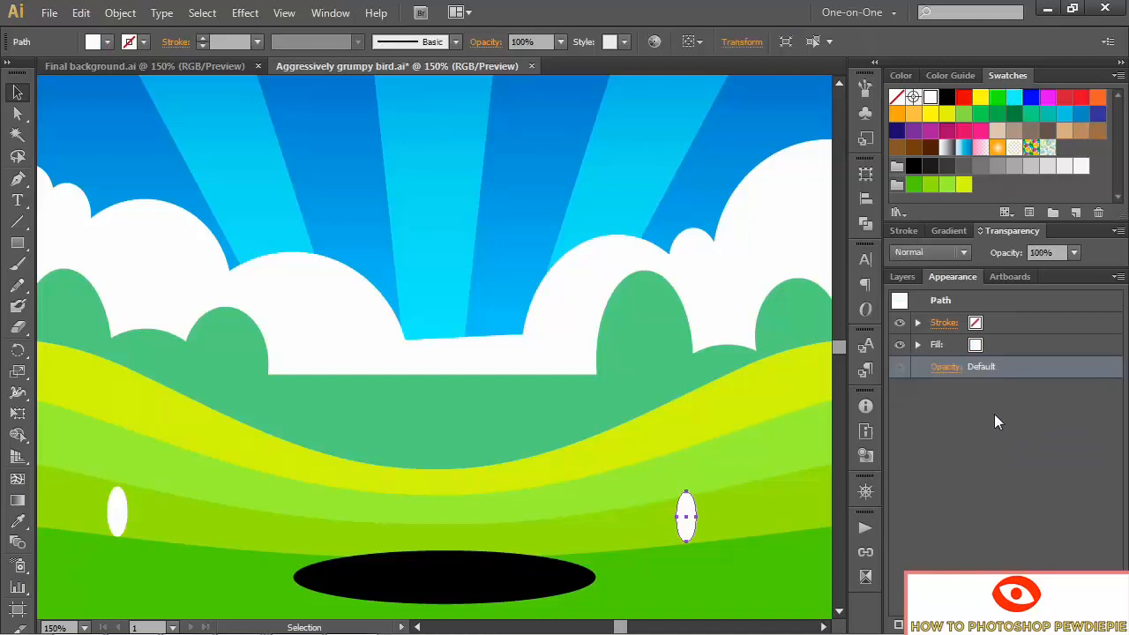
{"action": "left_click", "coordinate": [245, 12]}
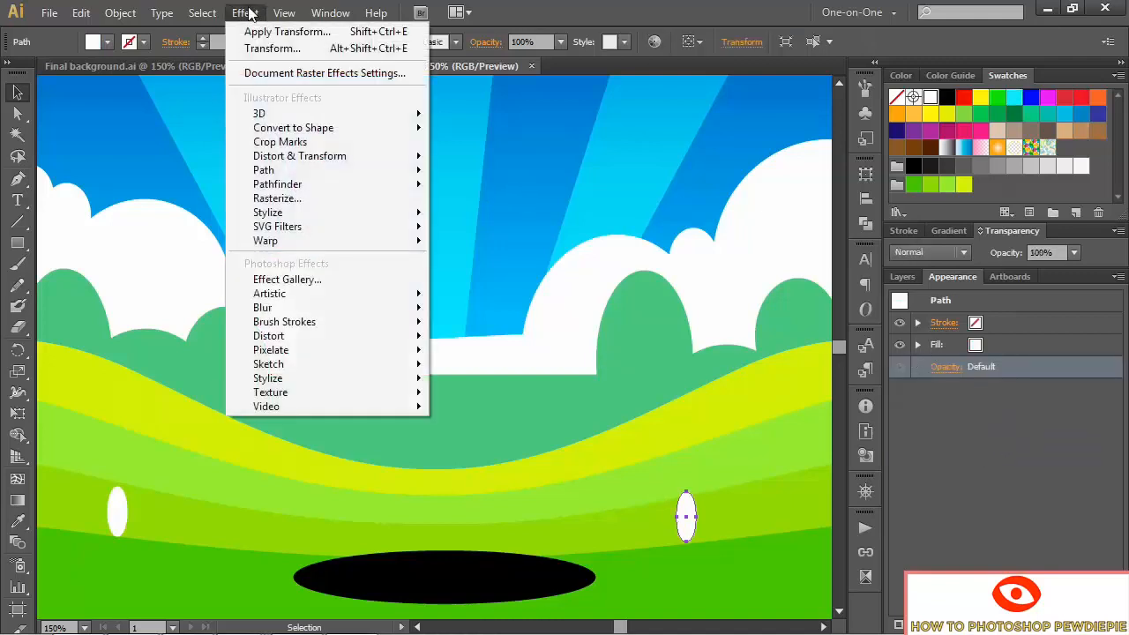
{"action": "left_click", "coordinate": [316, 50]}
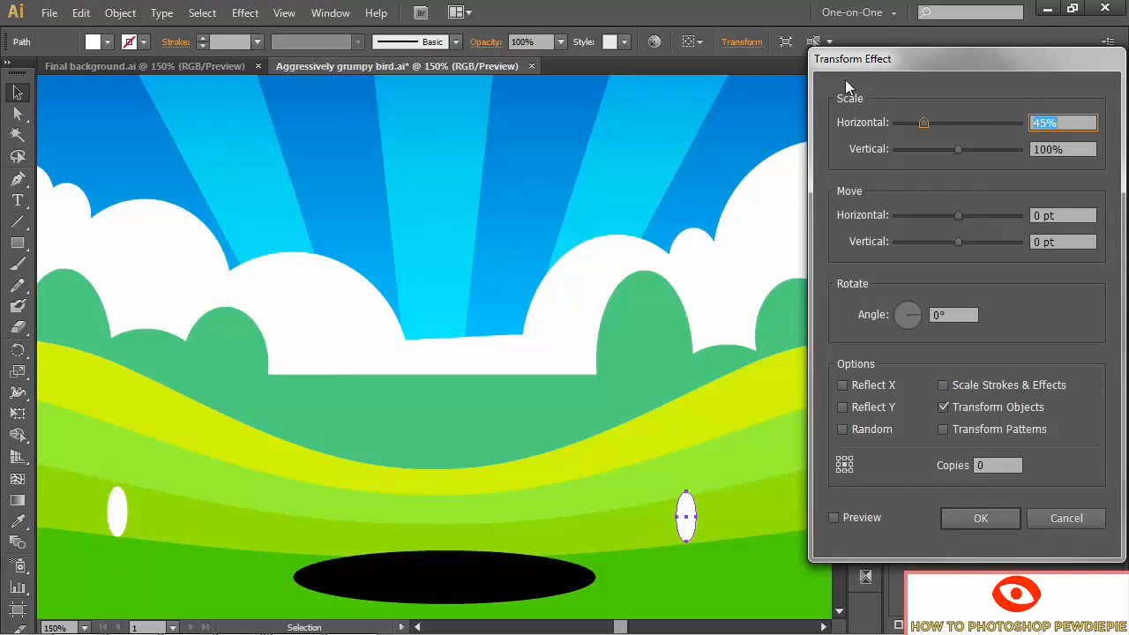
{"action": "type", "text": "100"}
{"action": "key", "text": "Tab"}
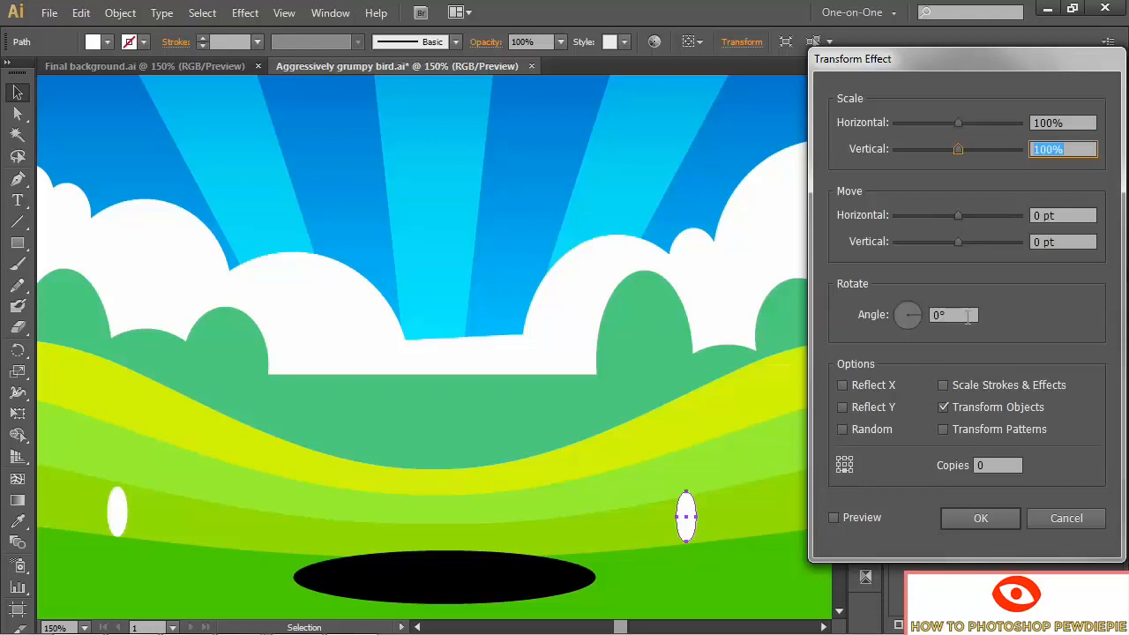
- Set the white ellipse's Transform rotation angle to 60° and enable the preview
{"action": "left_click", "coordinate": [933, 315]}
{"action": "type", "text": "60"}
{"action": "key", "text": "Tab"}
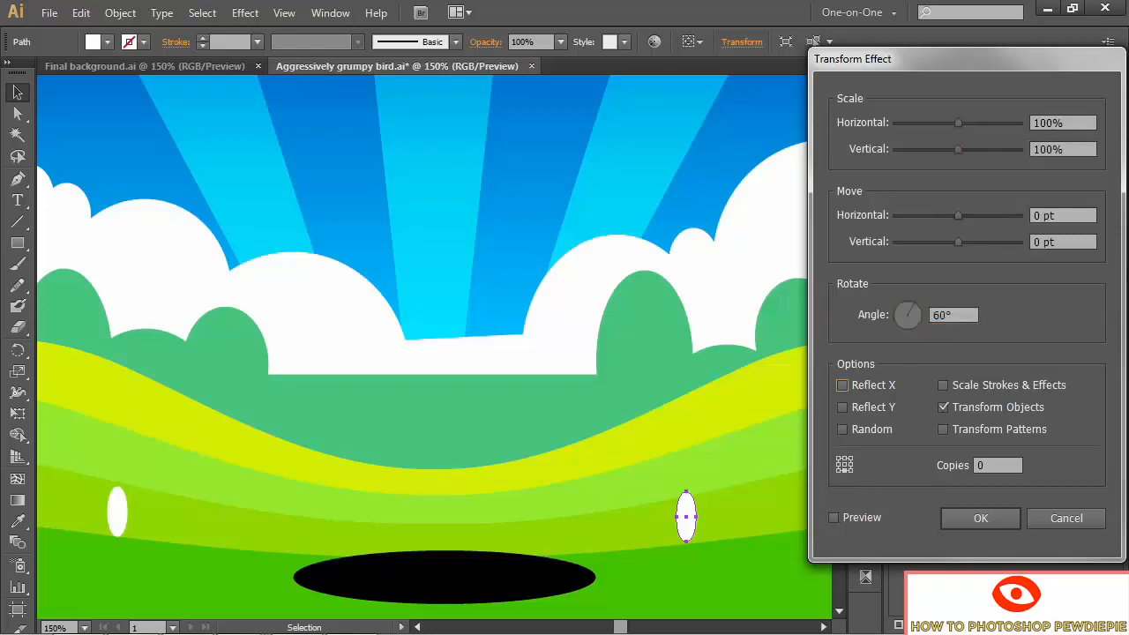
{"action": "left_click", "coordinate": [833, 518]}
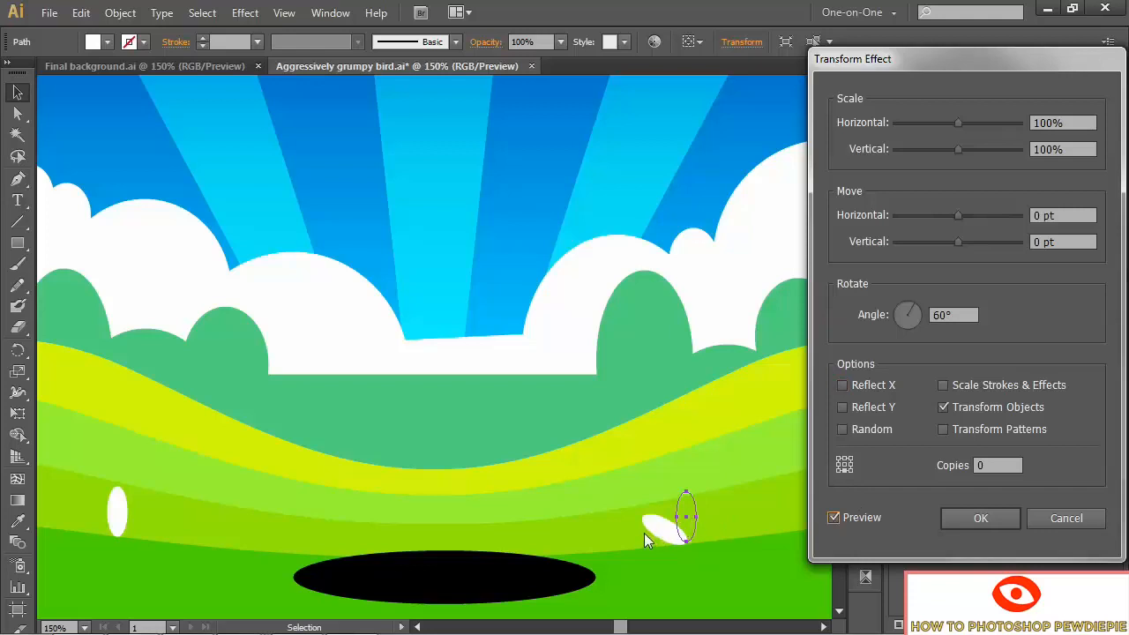
- Set the right petal's Transform effect to 5 copies and apply it
{"action": "left_click", "coordinate": [997, 467]}
{"action": "key", "text": "Up"}
{"action": "key", "text": "Up"}
{"action": "key", "text": "Up"}
{"action": "key", "text": "Up"}
{"action": "key", "text": "Up"}
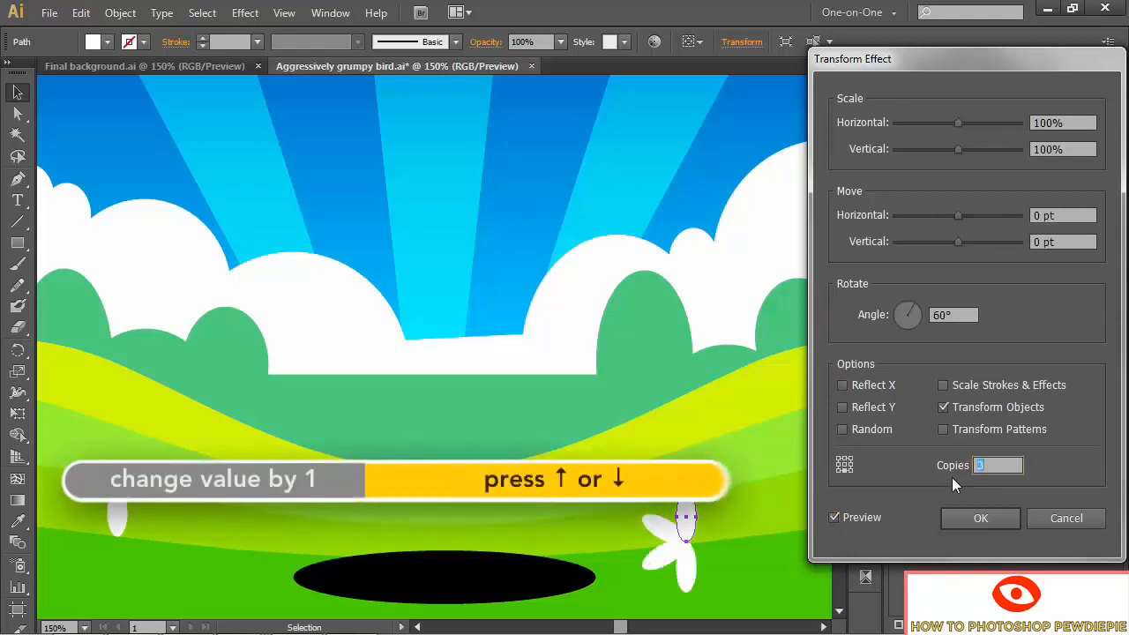
{"action": "left_click", "coordinate": [985, 518]}
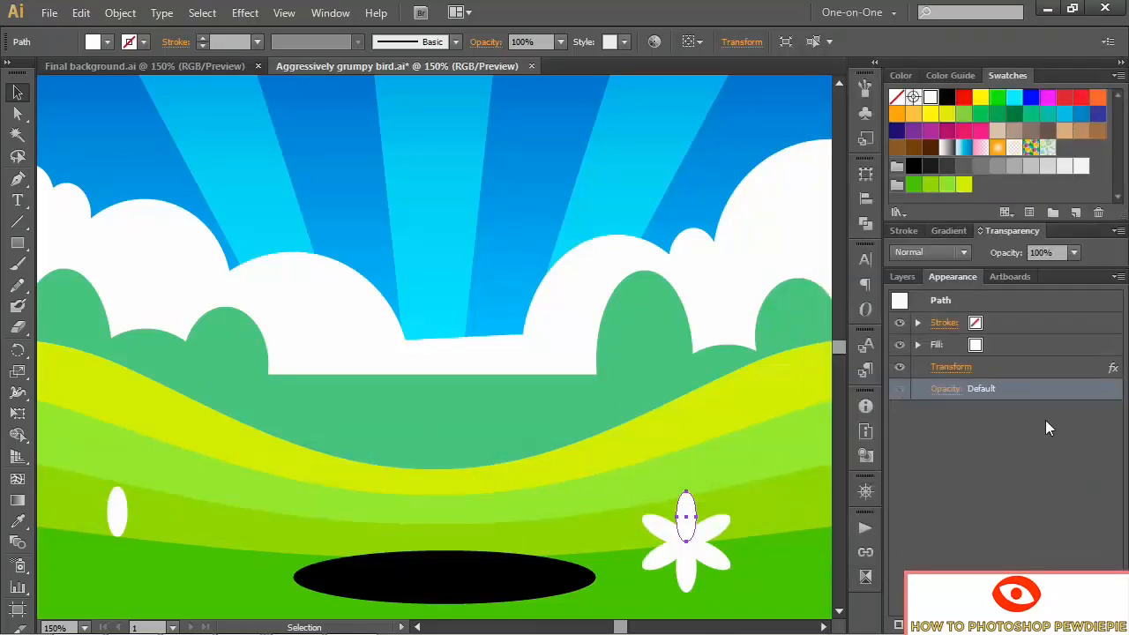
- Add a second Transform effect to the right flower with a -15° angle, 90% vertical scale, and a center reference point
{"action": "left_click", "coordinate": [246, 12]}
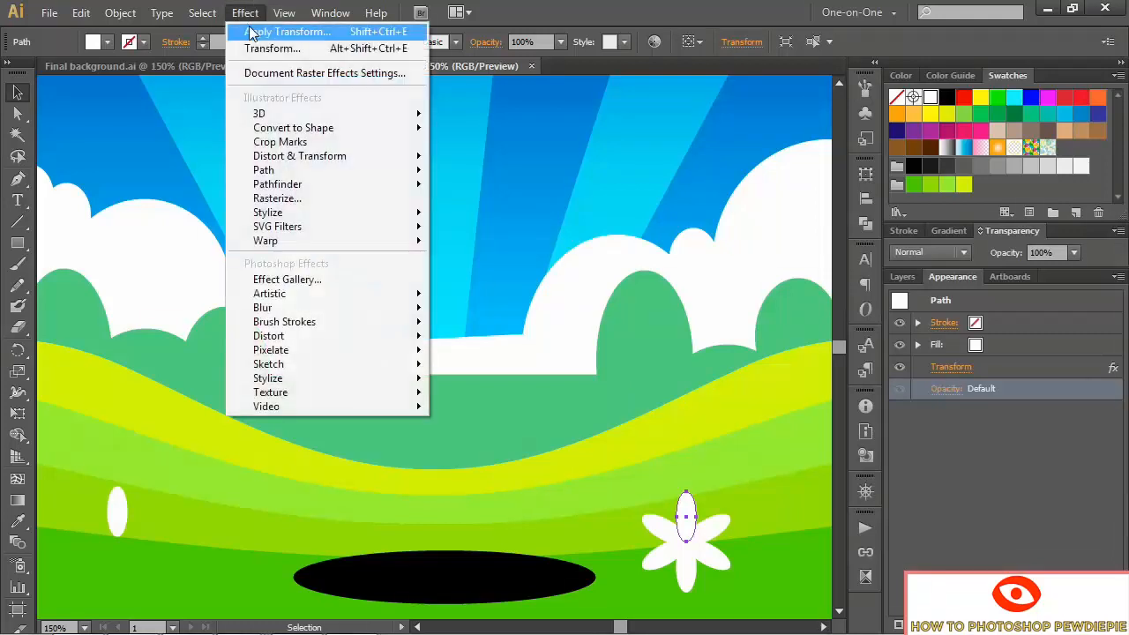
{"action": "left_click", "coordinate": [309, 52]}
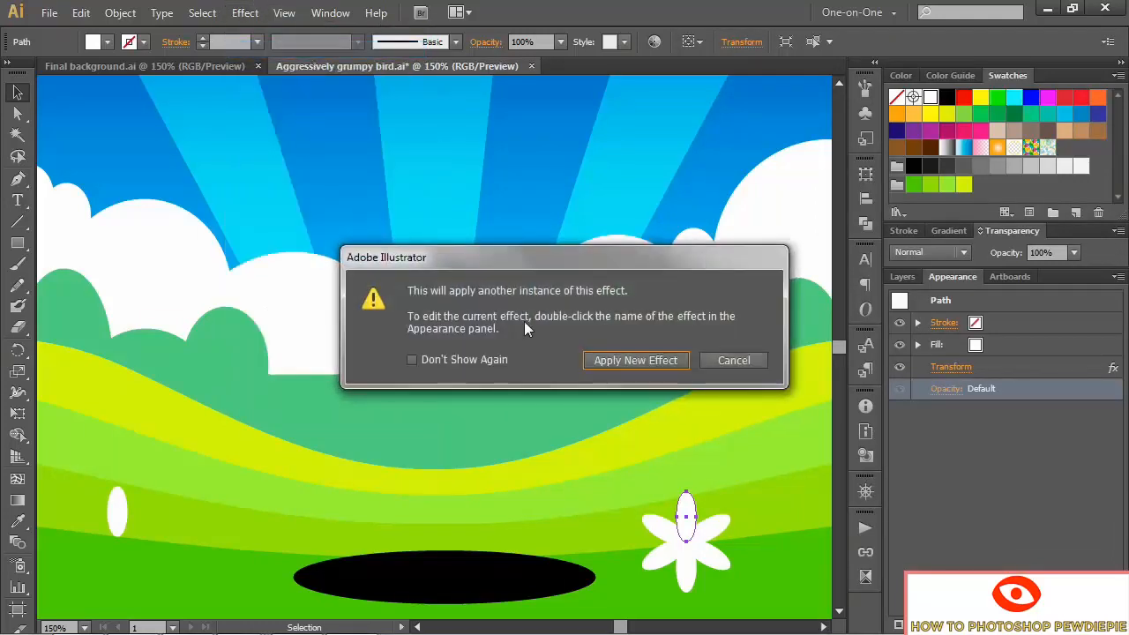
{"action": "left_click", "coordinate": [646, 365]}
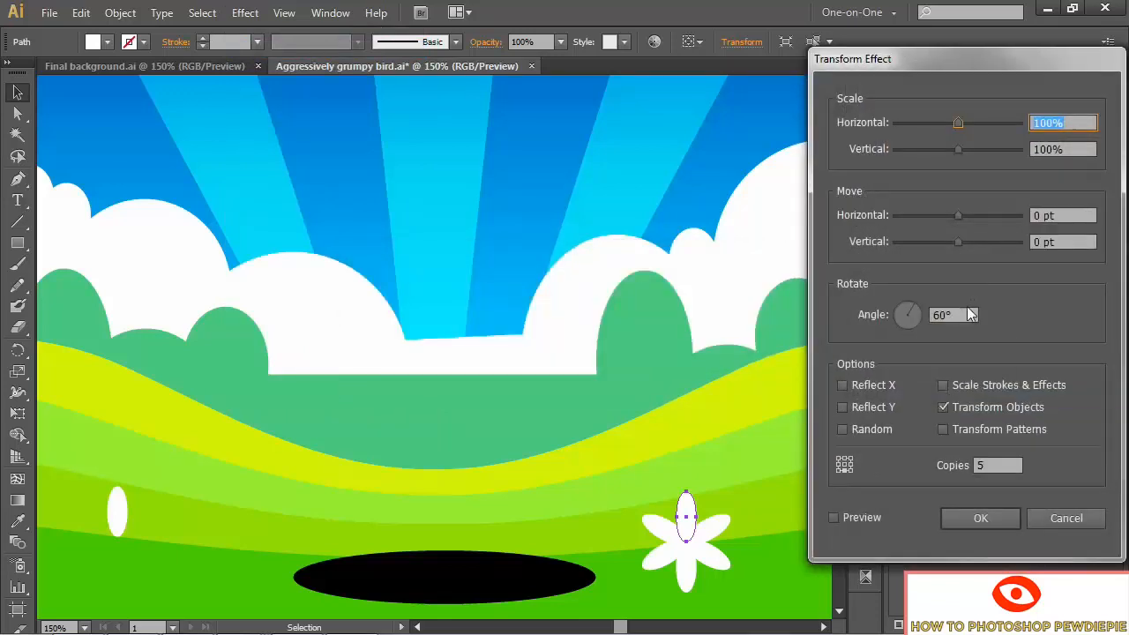
{"action": "left_click", "coordinate": [952, 316]}
{"action": "type", "text": "-15"}
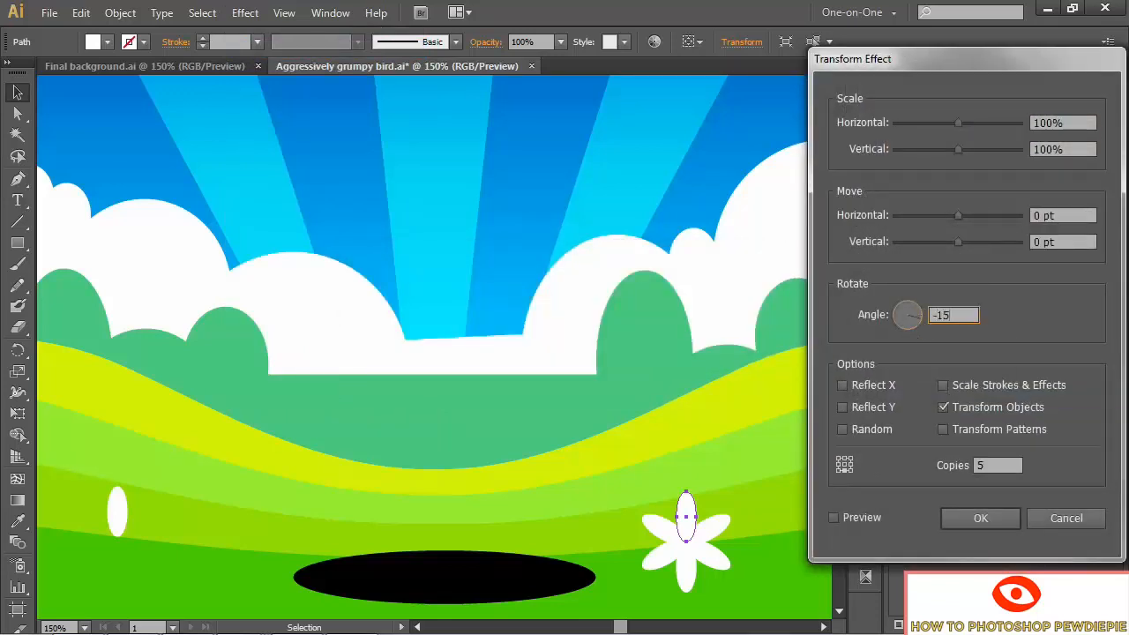
{"action": "left_click_drag", "start_coordinate": [1064, 150], "coordinate": [1008, 187]}
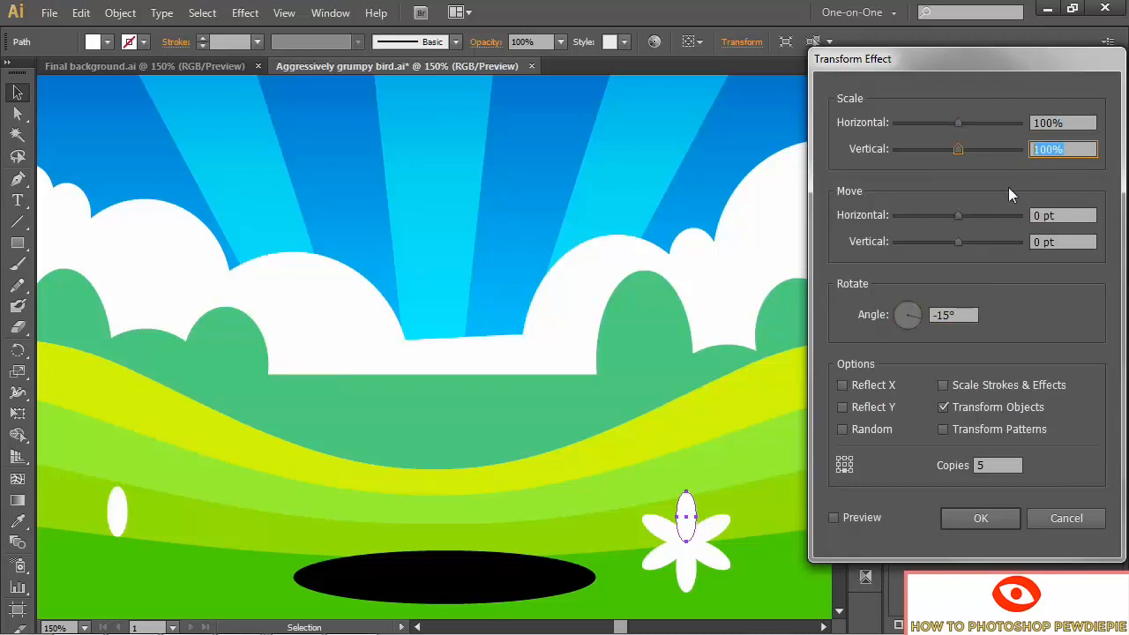
{"action": "type", "text": "90"}
{"action": "key", "text": "Tab"}
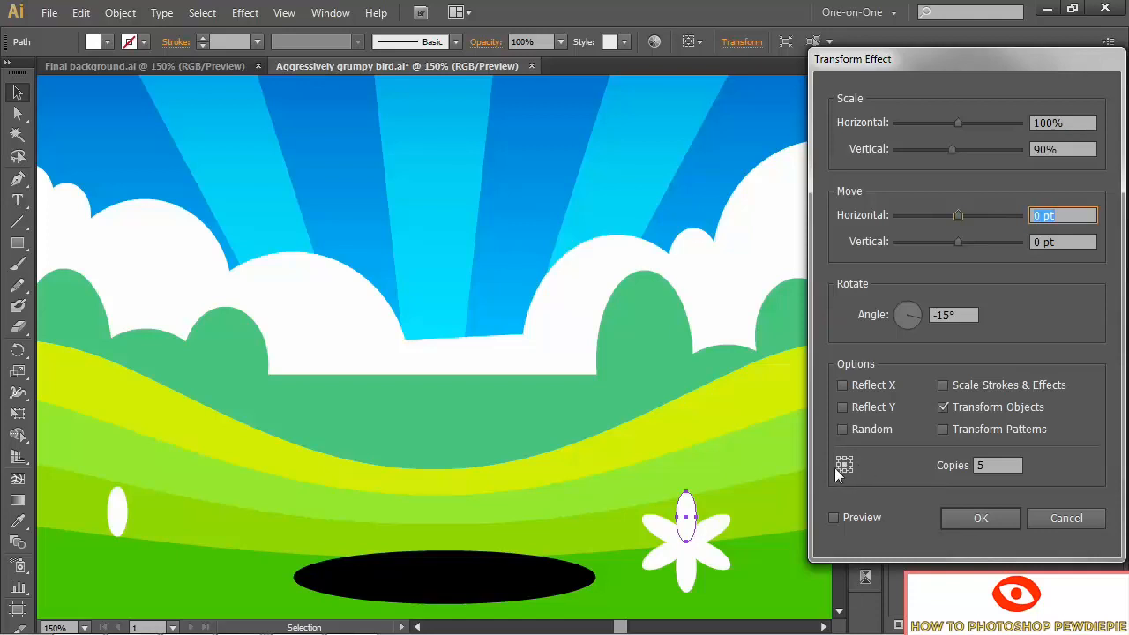
- Set the second Transform effect to 0 copies, preview it, and apply it to the right flower
{"action": "key", "text": "Tab"}
{"action": "key", "text": "Tab"}
{"action": "key", "text": "Tab"}
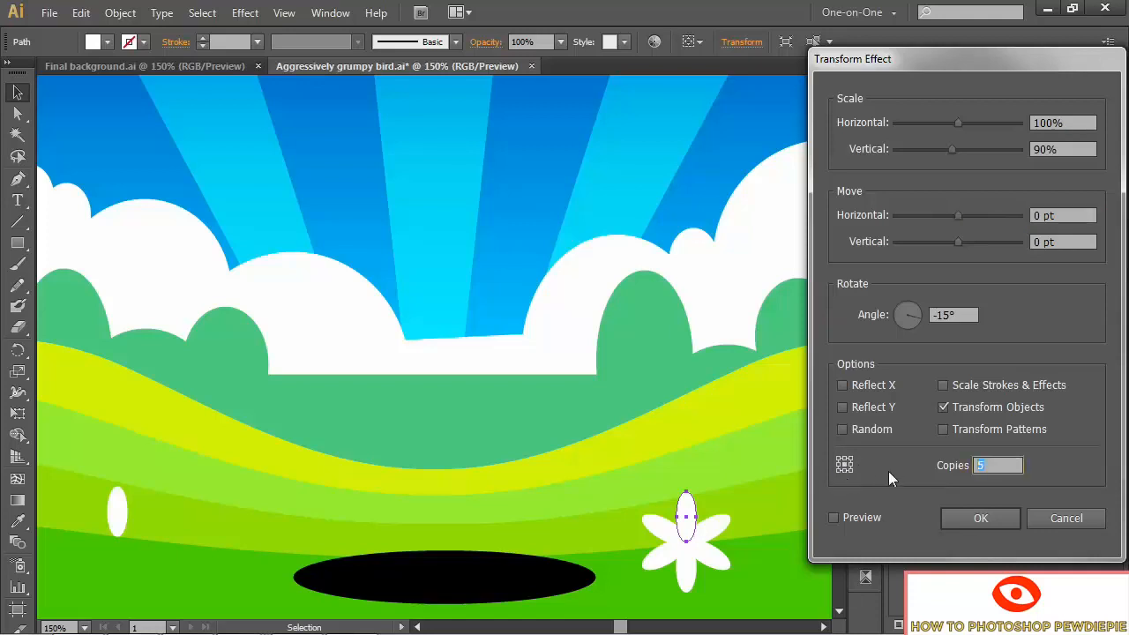
{"action": "type", "text": "0"}
{"action": "left_click", "coordinate": [834, 517]}
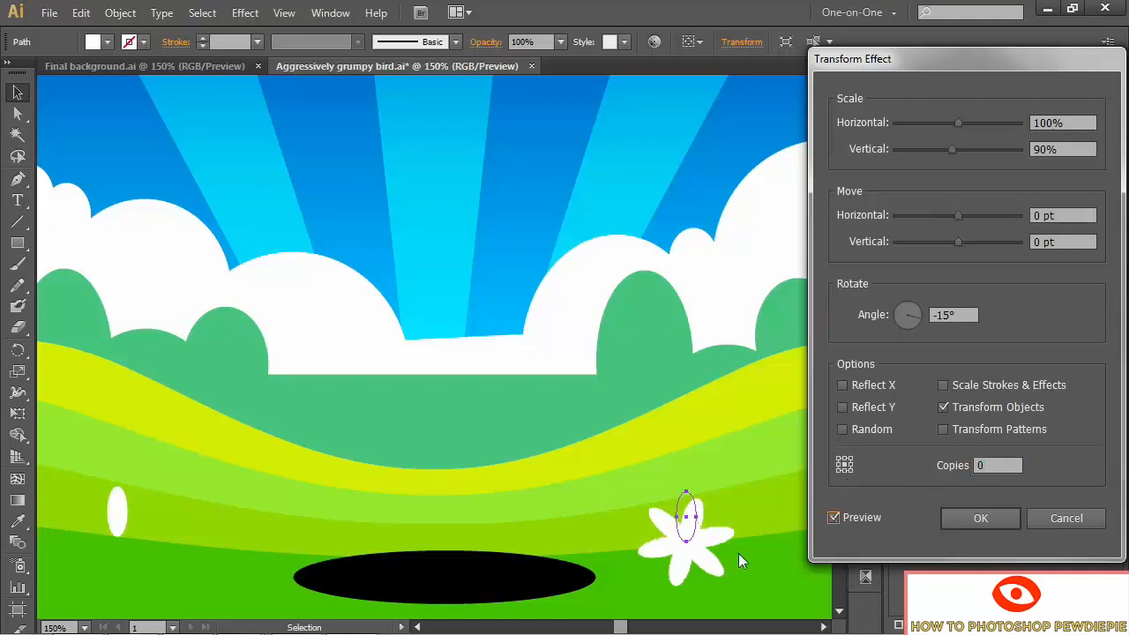
{"action": "left_click", "coordinate": [975, 522]}
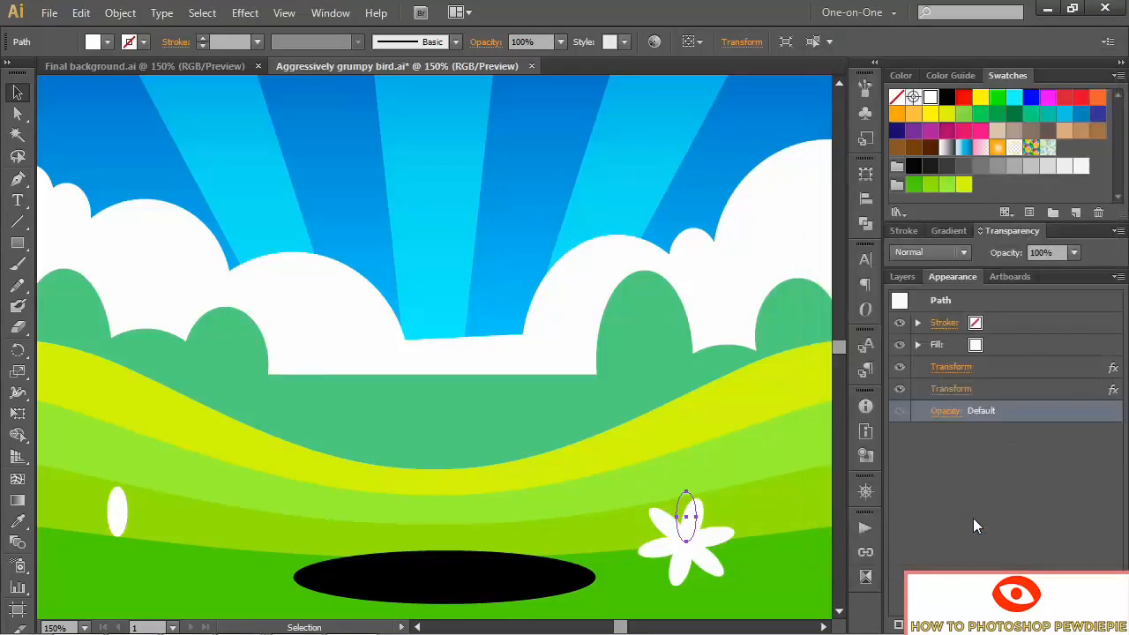
- Copy the right flower's appearance onto the left white ellipse within the back layer
{"action": "left_click", "coordinate": [126, 520]}
{"action": "left_click", "coordinate": [121, 520]}
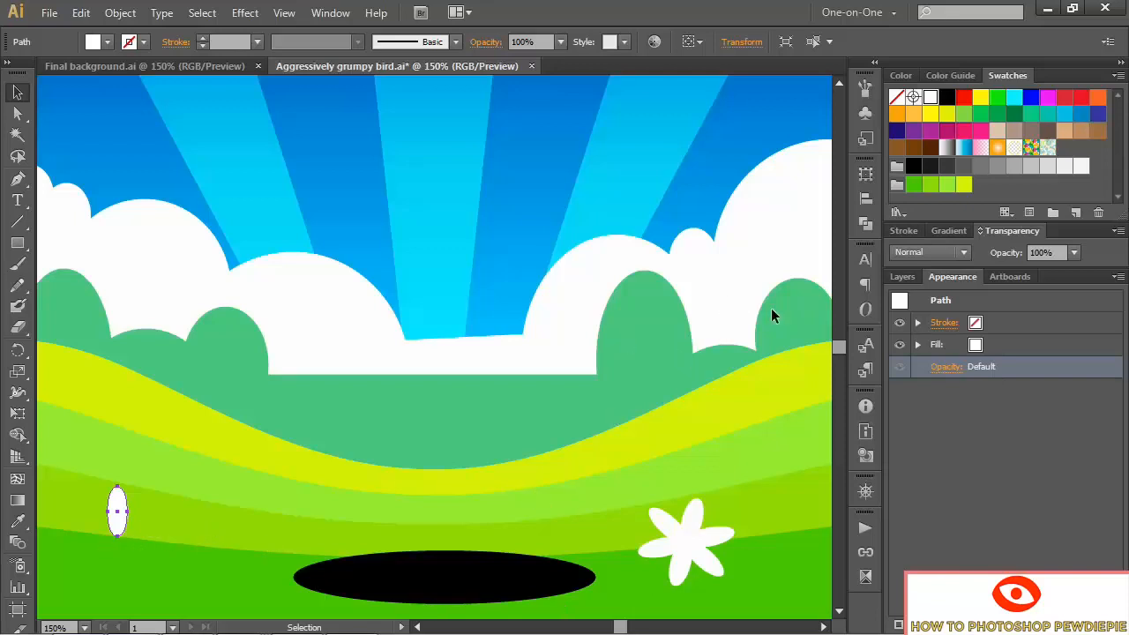
{"action": "left_click", "coordinate": [900, 279]}
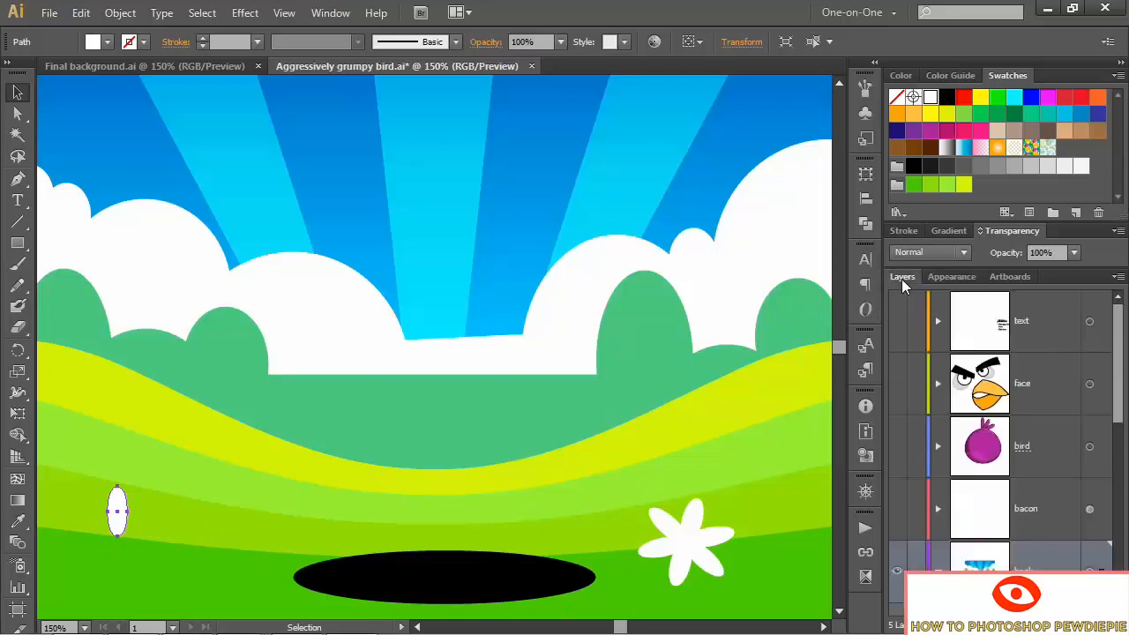
{"action": "scroll", "coordinate": [1065, 464], "scroll_direction": "down", "scroll_amount": 3}
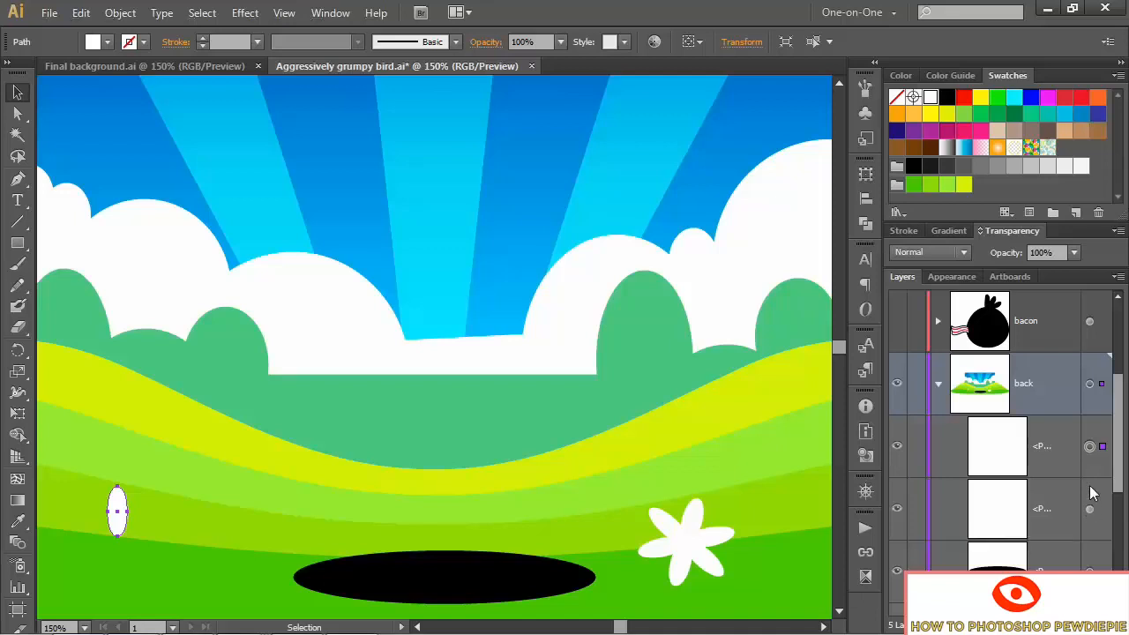
{"action": "left_click_drag", "start_coordinate": [1090, 448], "coordinate": [1090, 447]}
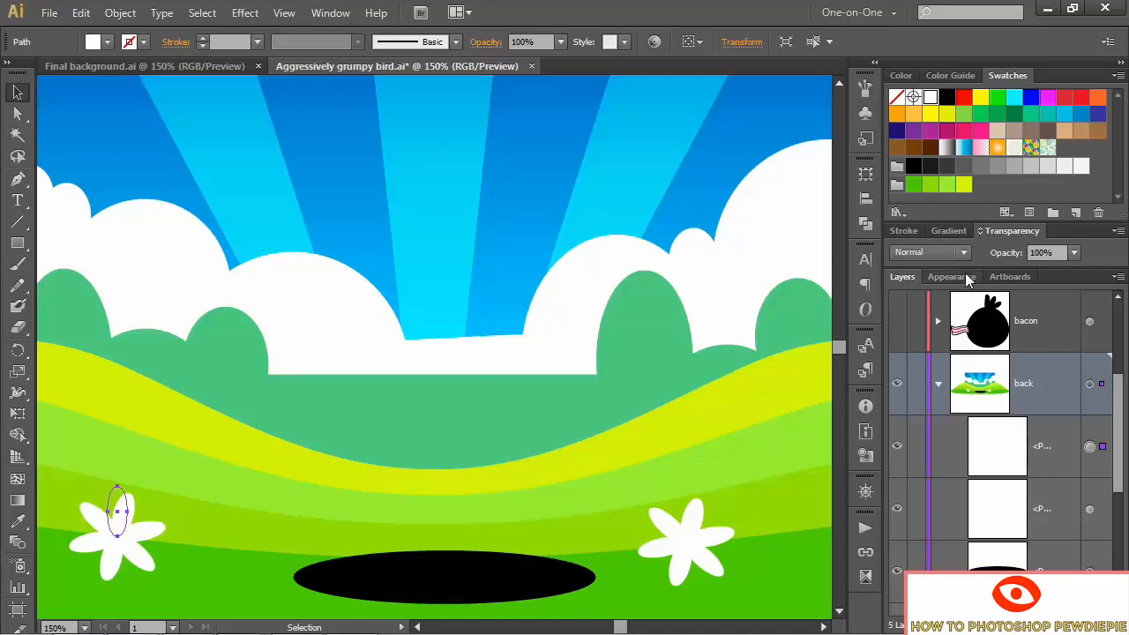
- Edit the left flower's second Transform effect to 80% vertical scale and a 30° angle, preview it, and apply it
{"action": "left_click", "coordinate": [953, 276]}
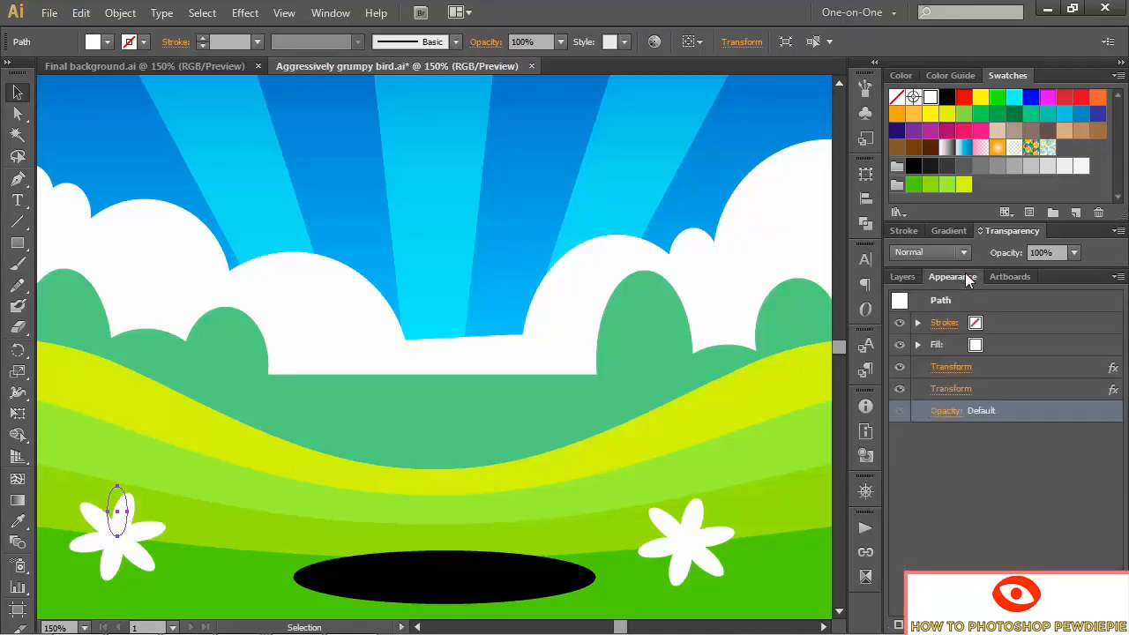
{"action": "left_click", "coordinate": [941, 392]}
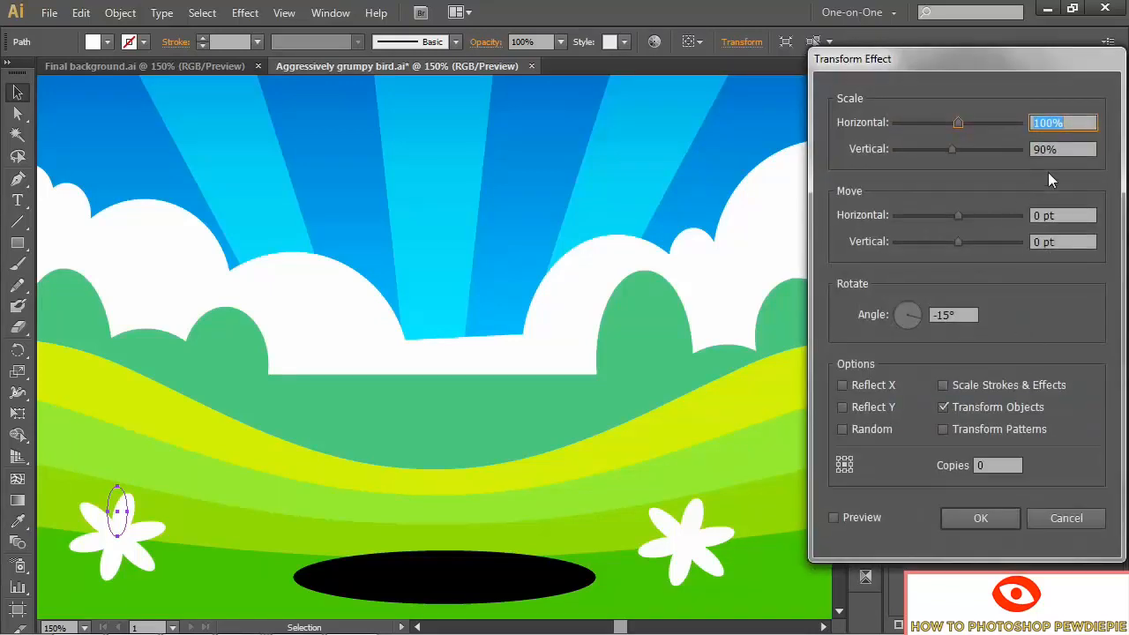
{"action": "key", "text": "Tab"}
{"action": "type", "text": "80"}
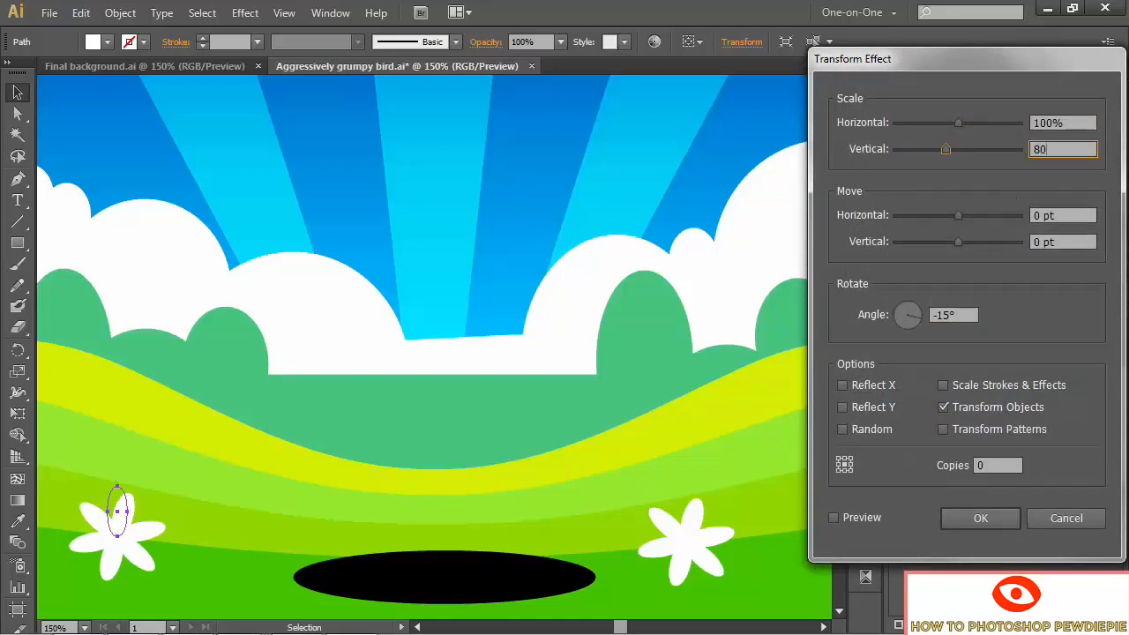
{"action": "key", "text": "Tab"}
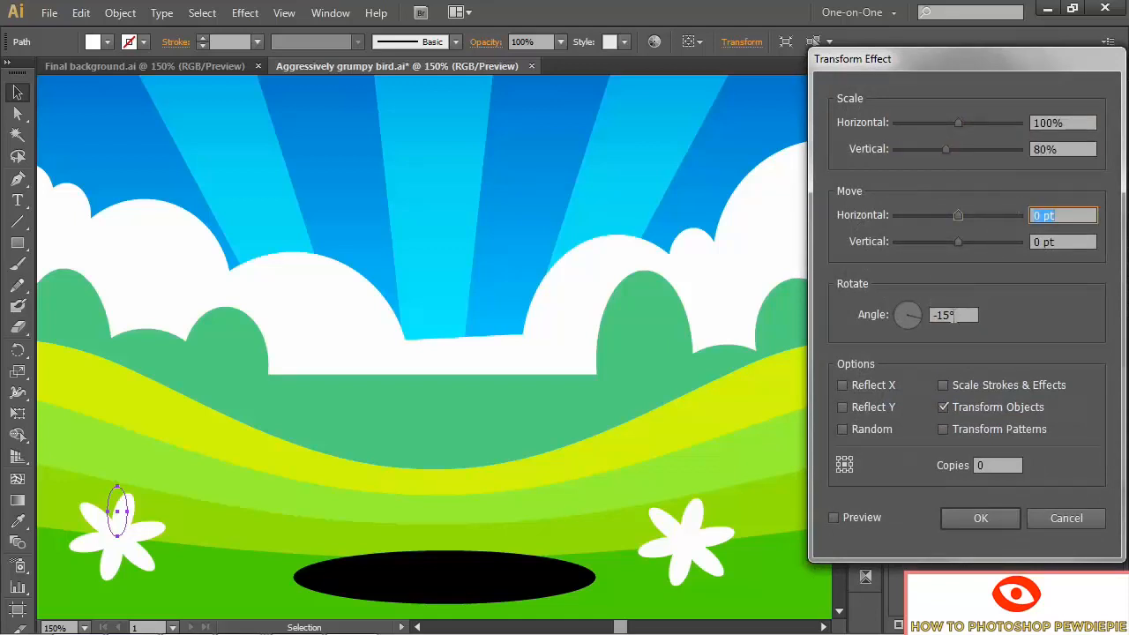
{"action": "double_click", "coordinate": [950, 315]}
{"action": "type", "text": "30"}
{"action": "key", "text": "Tab"}
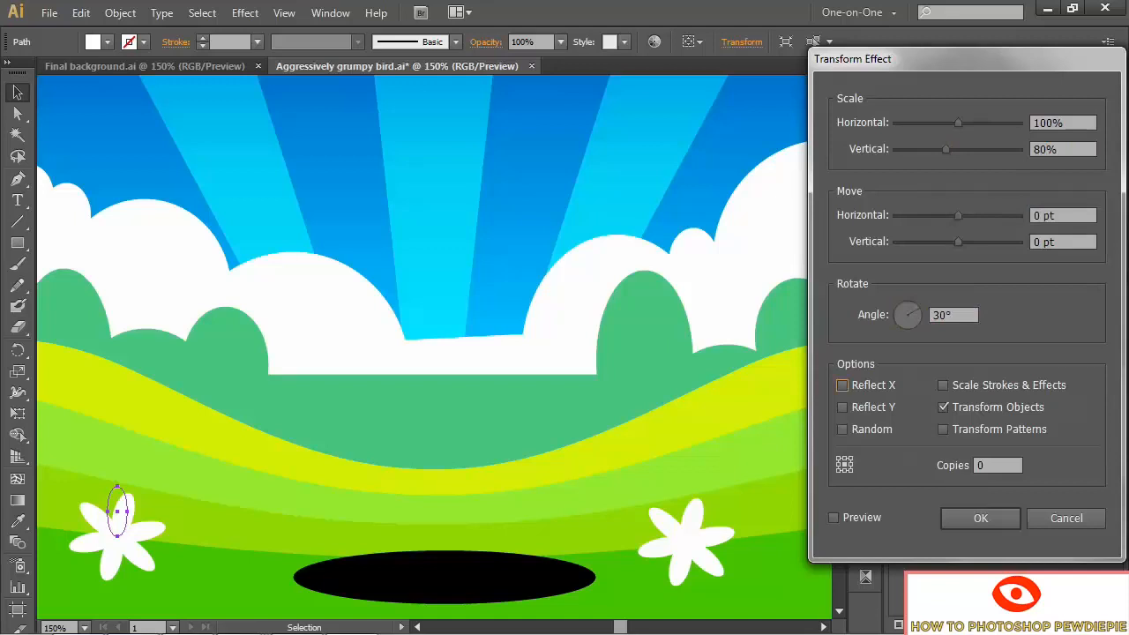
{"action": "left_click", "coordinate": [832, 517]}
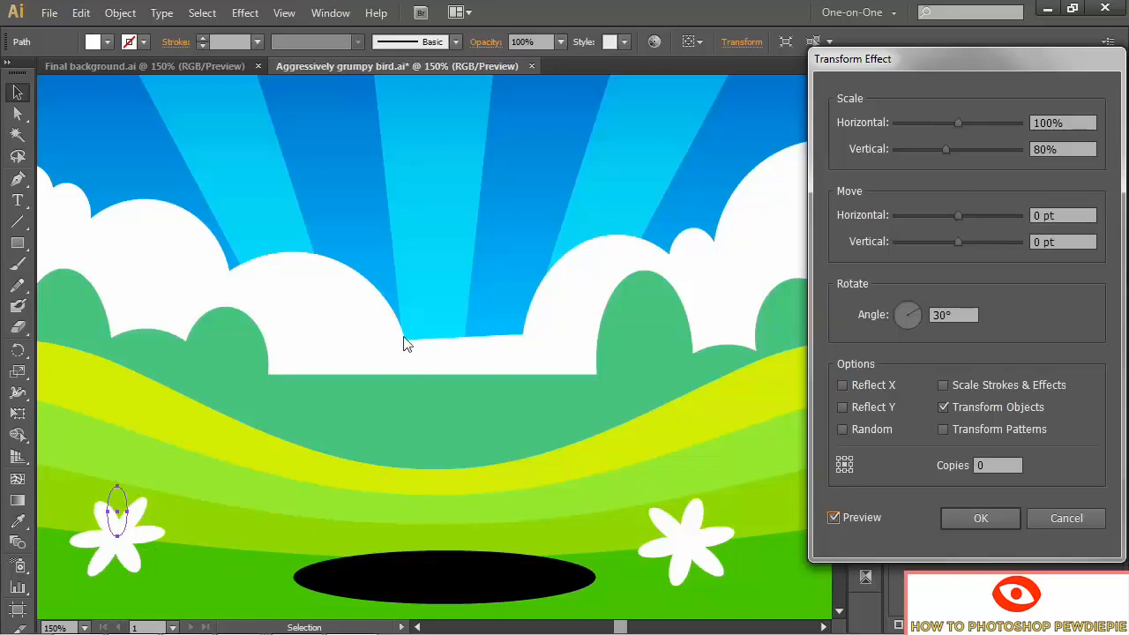
{"action": "left_click", "coordinate": [968, 518]}
- Show the bacon, bird, and face layers
{"action": "left_click", "coordinate": [903, 276]}
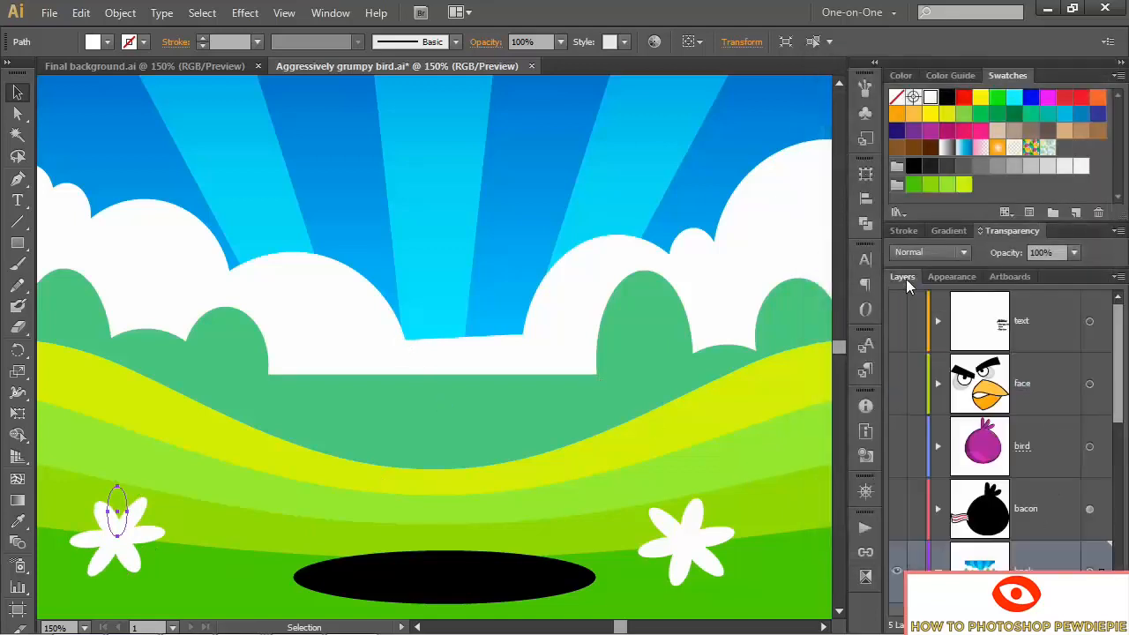
{"action": "left_click", "coordinate": [896, 509]}
{"action": "left_click", "coordinate": [896, 445]}
{"action": "left_click", "coordinate": [896, 384]}
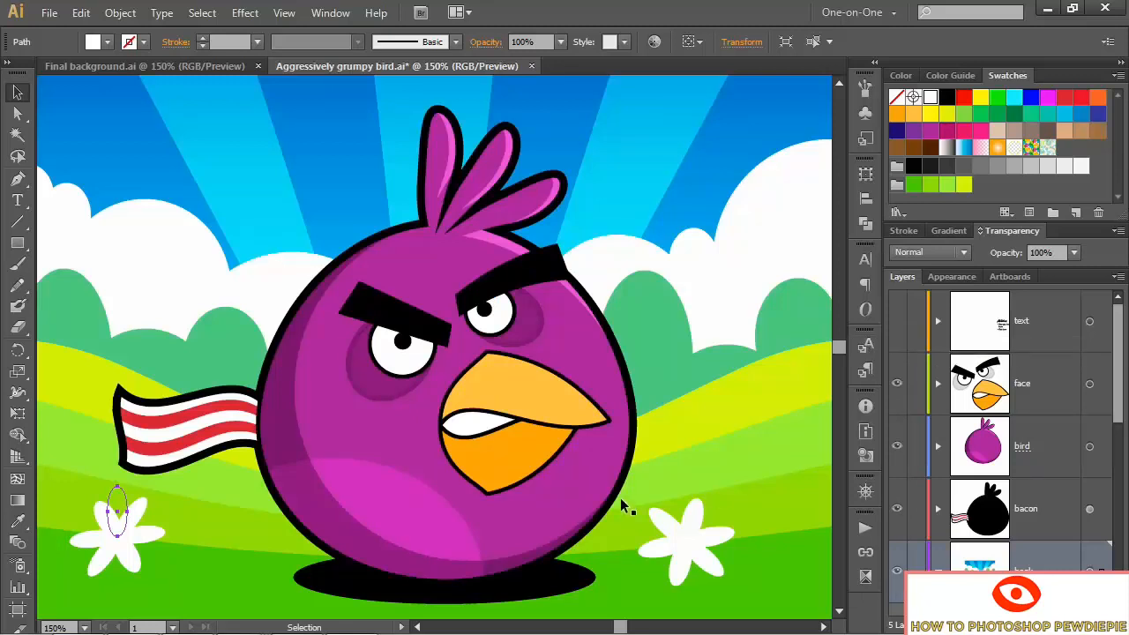
- Reduce the black shadow ellipse beneath the bird to 50% opacity and deselect it
{"action": "left_click", "coordinate": [566, 599]}
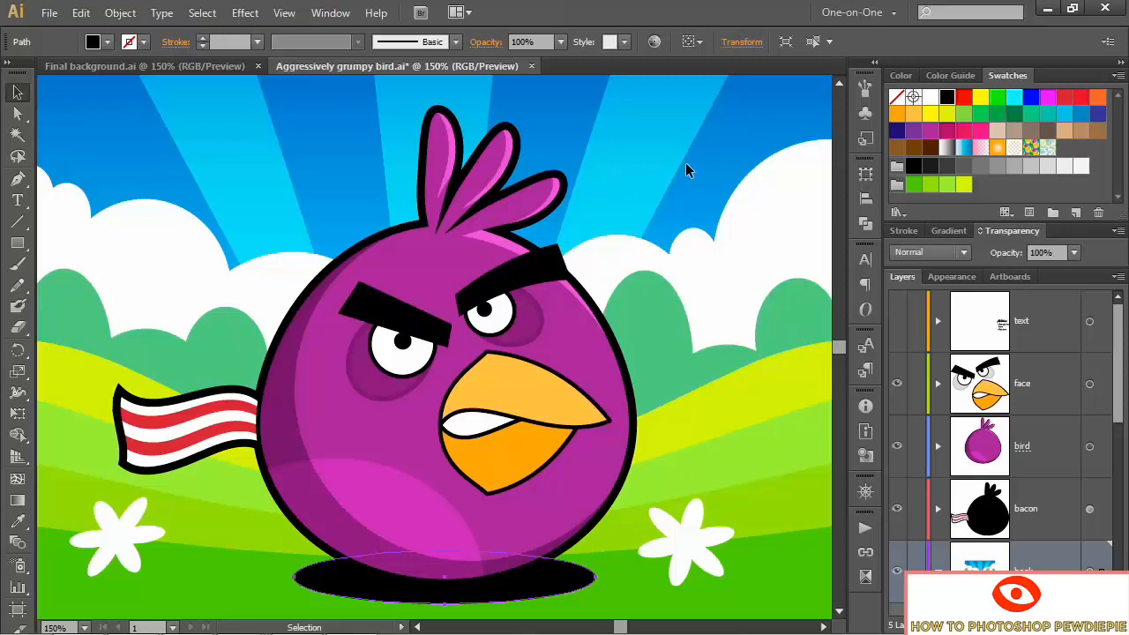
{"action": "left_click", "coordinate": [543, 40]}
{"action": "type", "text": "50"}
{"action": "key", "text": "Return"}
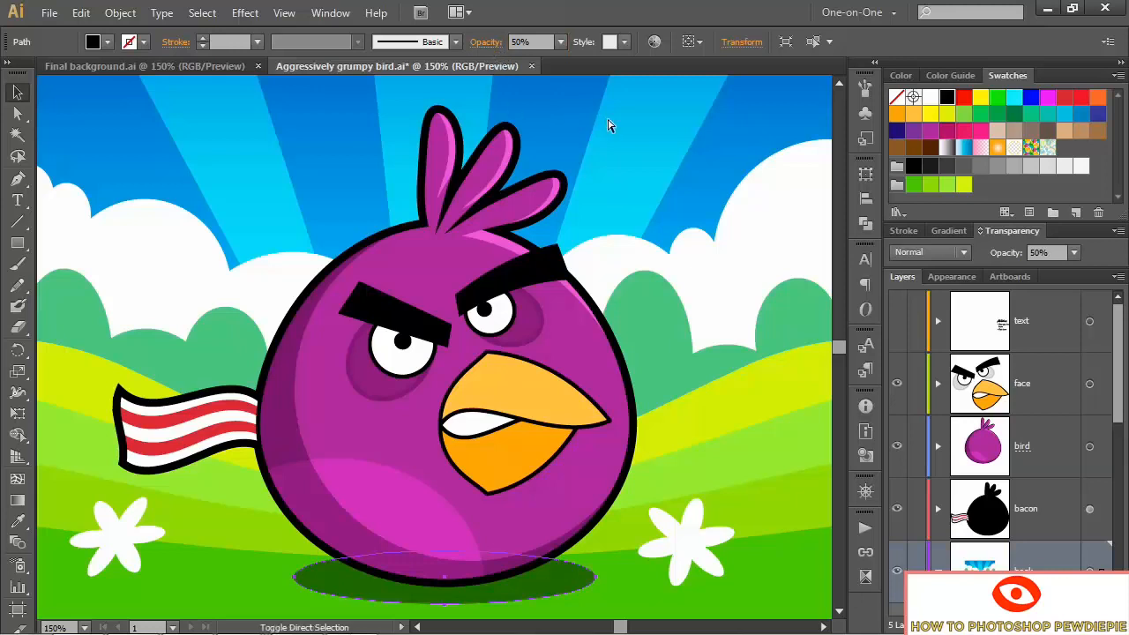
{"action": "key", "text": "ctrl+shift+a"}
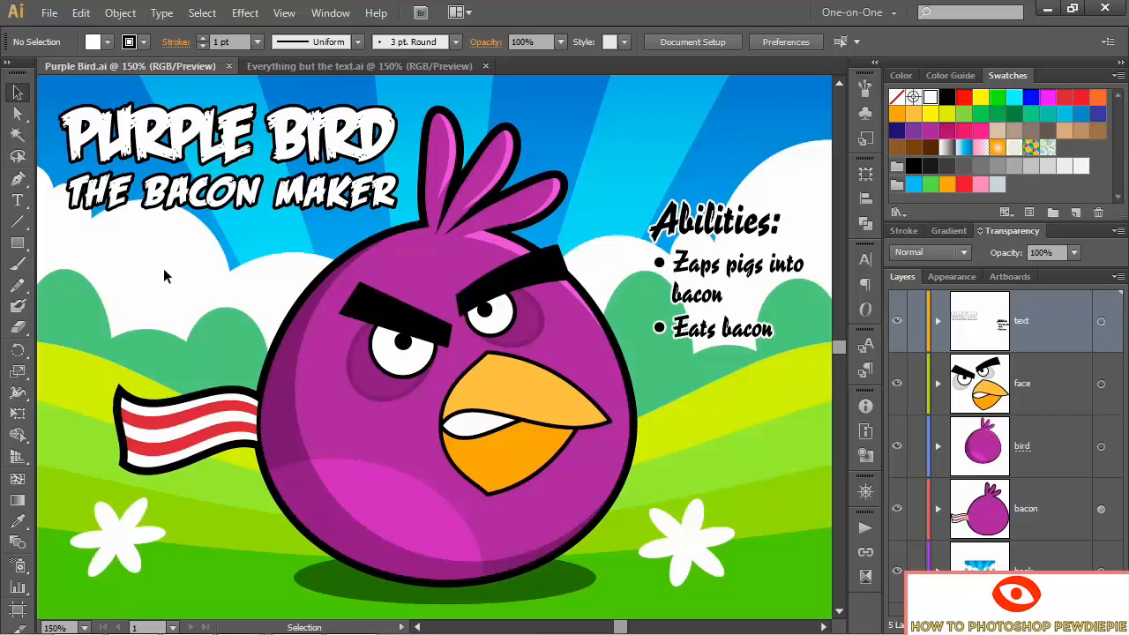
- Switch to Everything but the text.ai, and show the text layer with its fonts sublayer hidden
{"action": "key", "text": "ctrl+Tab"}
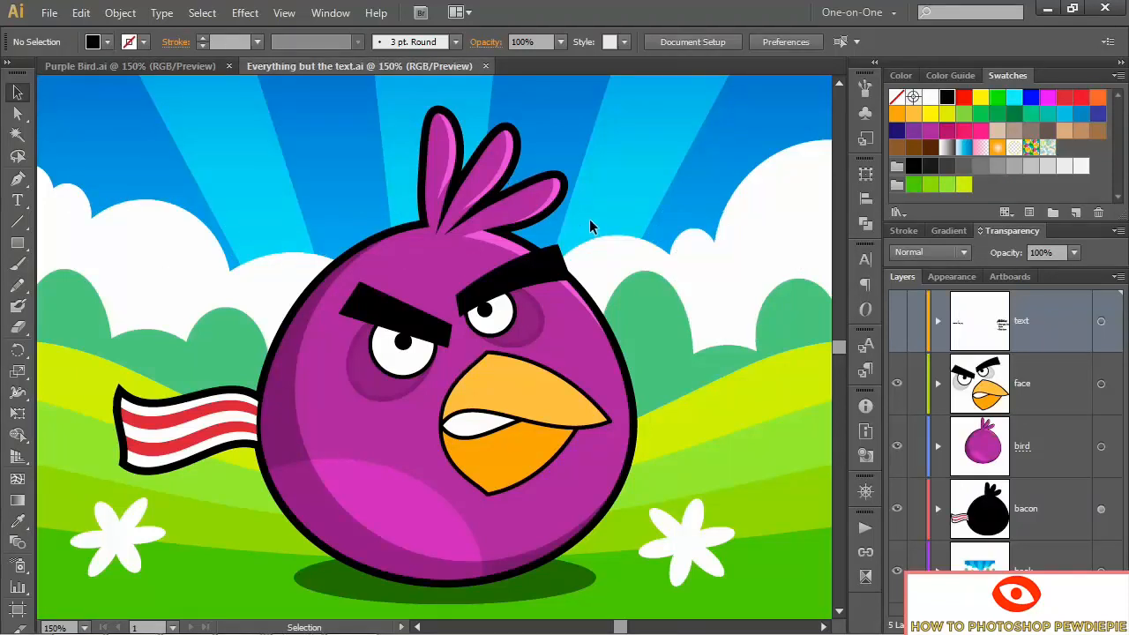
{"action": "left_click", "coordinate": [897, 321]}
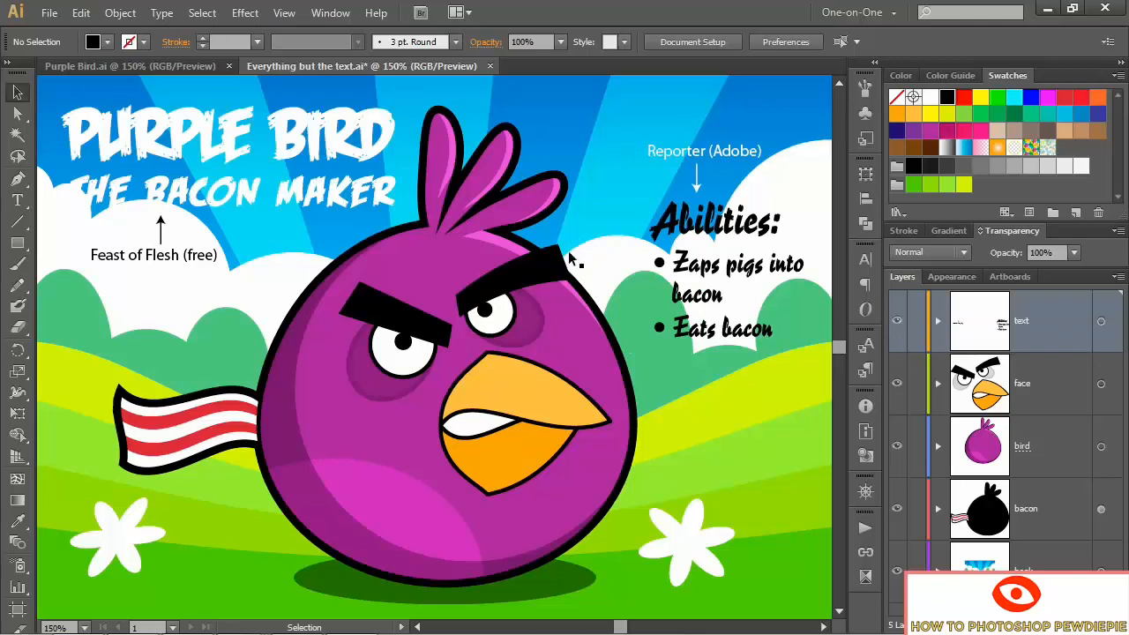
{"action": "left_click", "coordinate": [221, 208]}
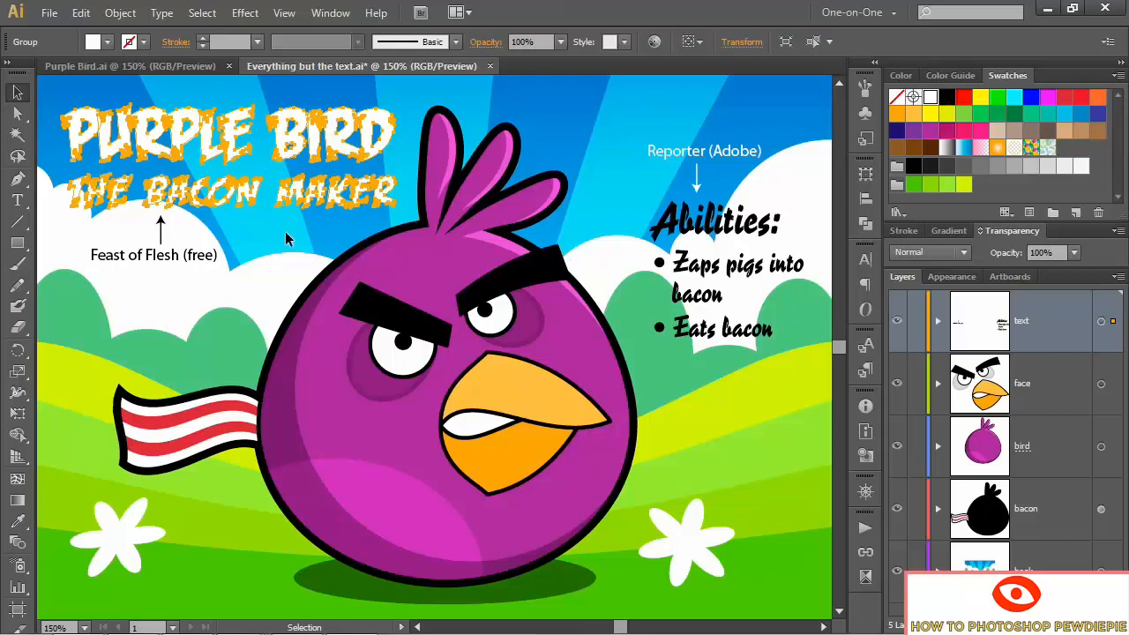
{"action": "left_click", "coordinate": [258, 279]}
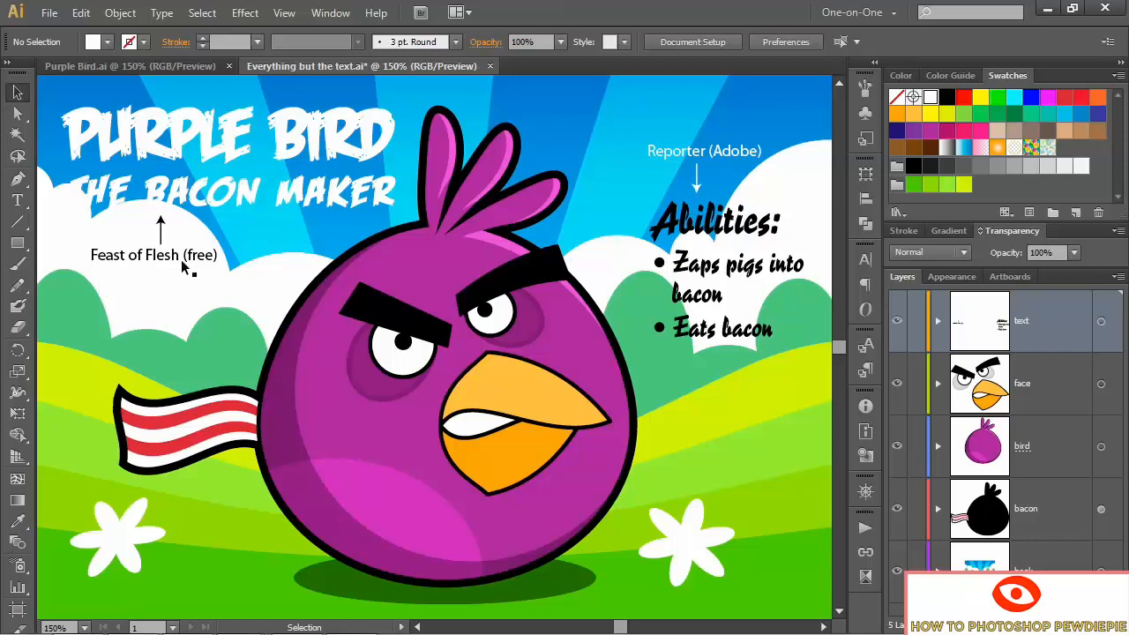
{"action": "left_click", "coordinate": [937, 321]}
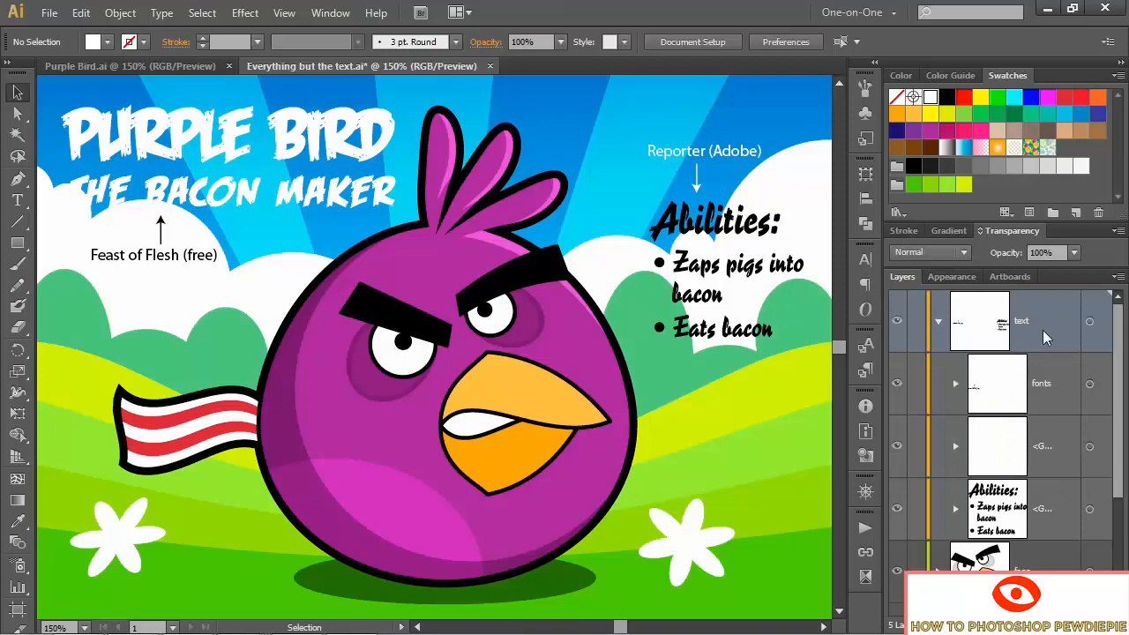
{"action": "left_click", "coordinate": [899, 386]}
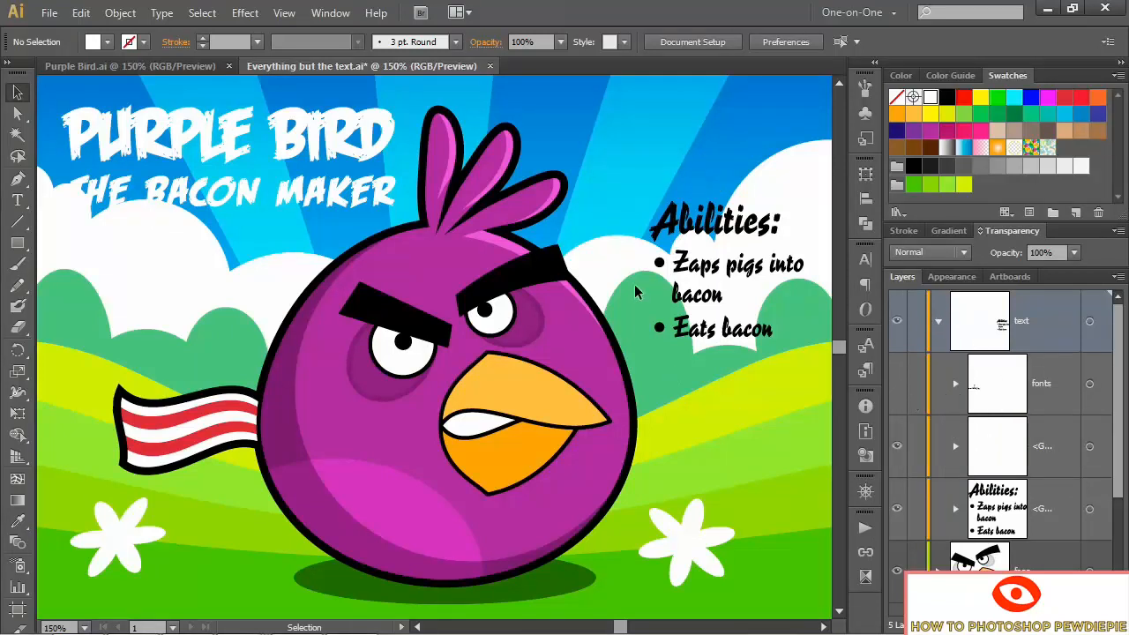
- Select the Purple Bird title text group and set its fill to None
{"action": "left_click", "coordinate": [250, 201]}
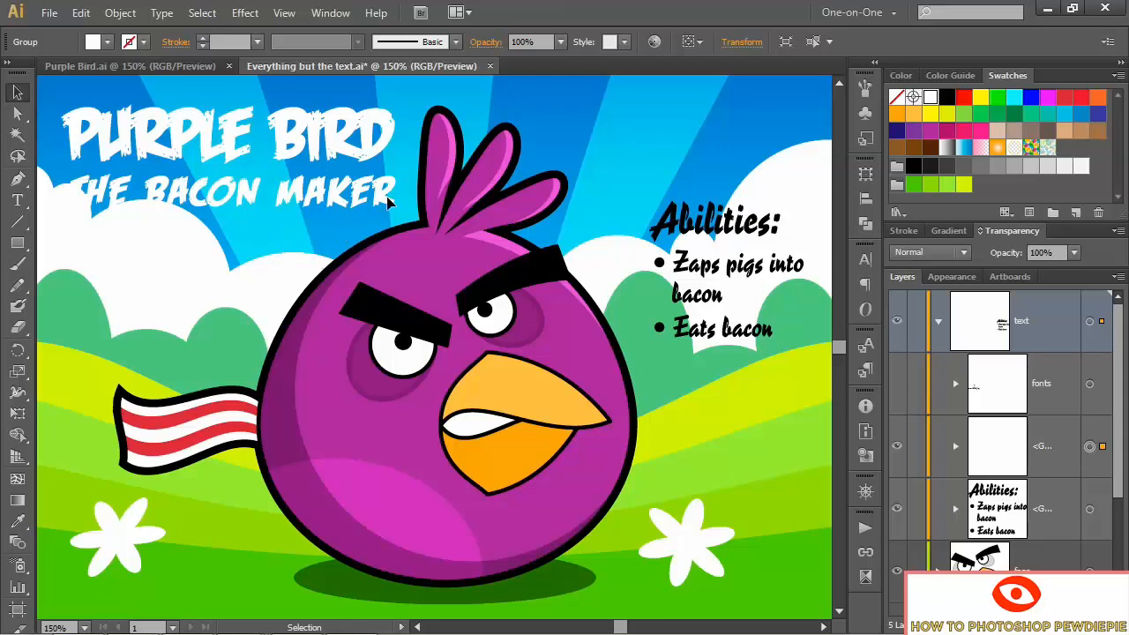
{"action": "left_click", "coordinate": [953, 278]}
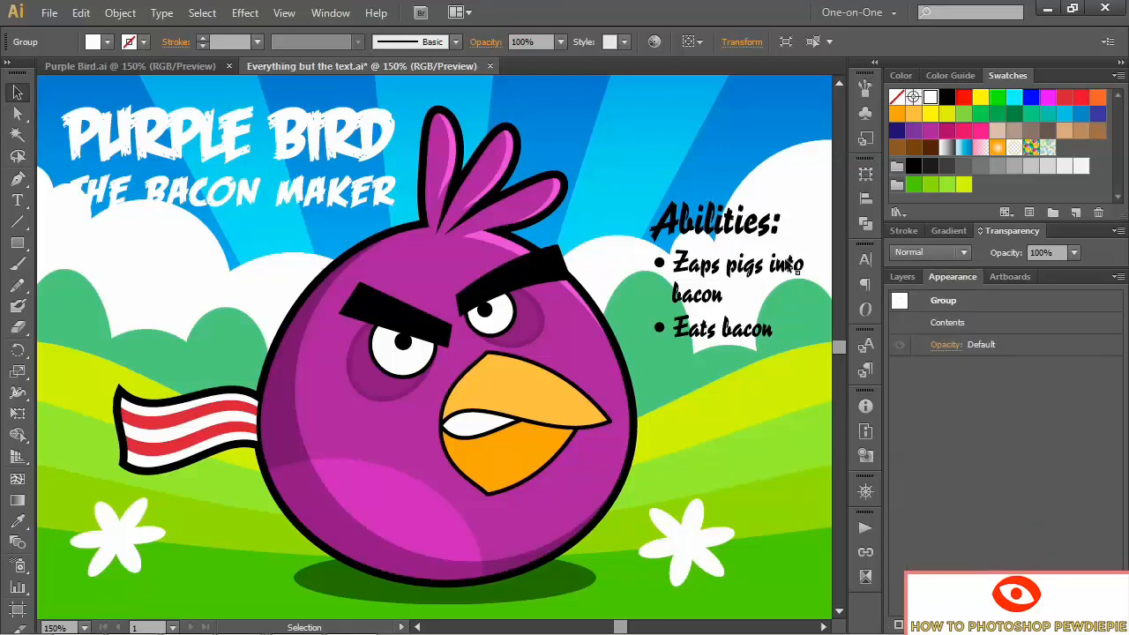
{"action": "left_click", "coordinate": [329, 15]}
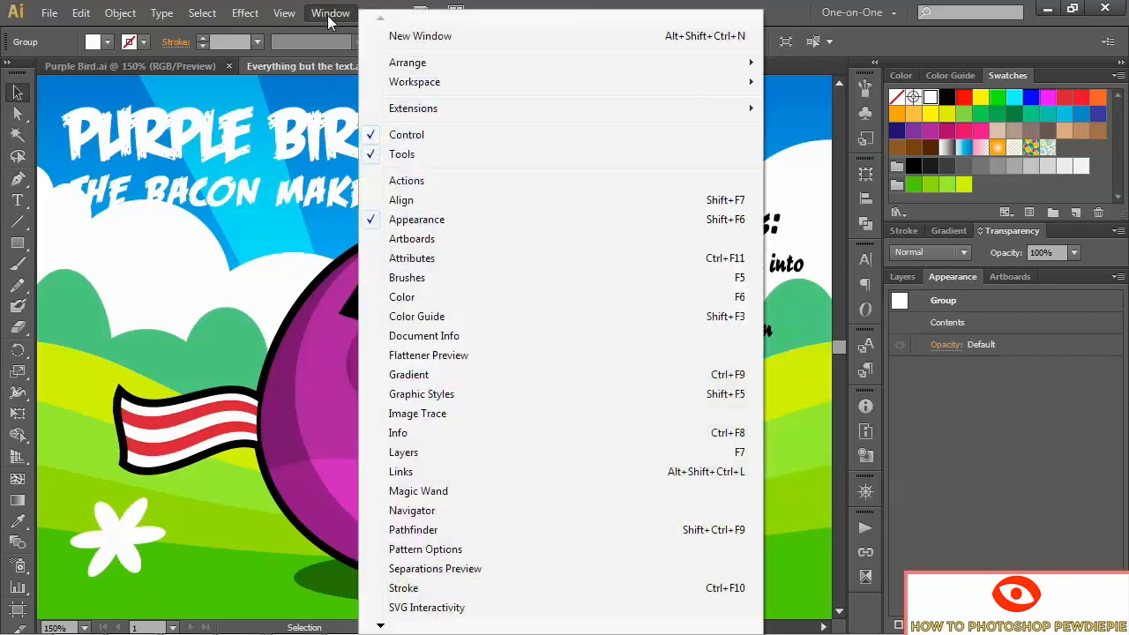
{"action": "left_click", "coordinate": [492, 220]}
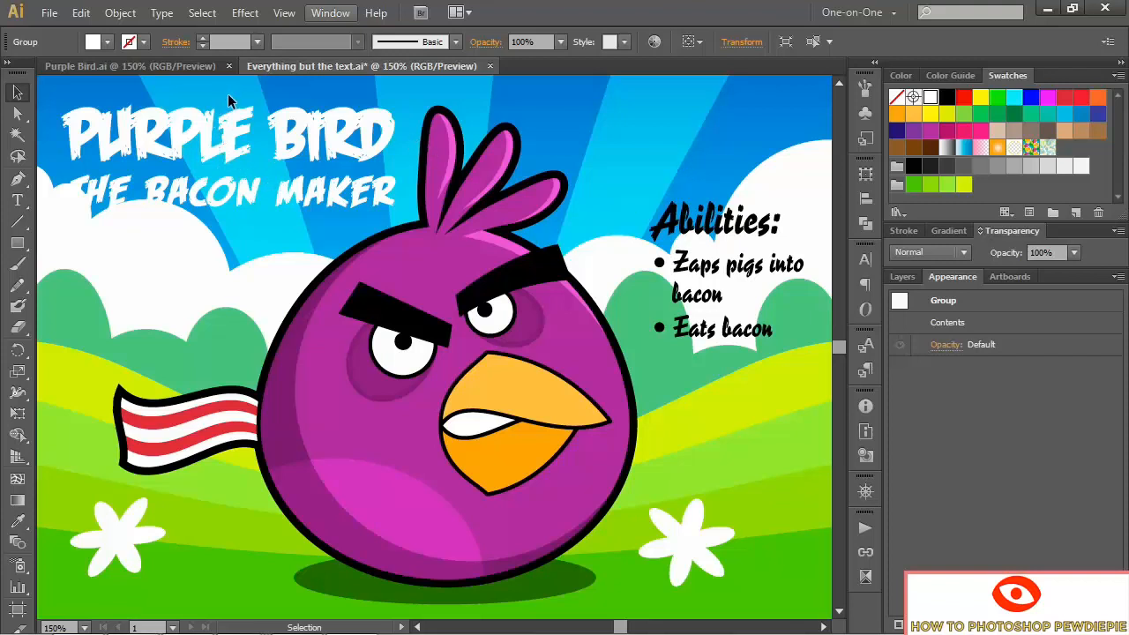
{"action": "left_click", "coordinate": [102, 44]}
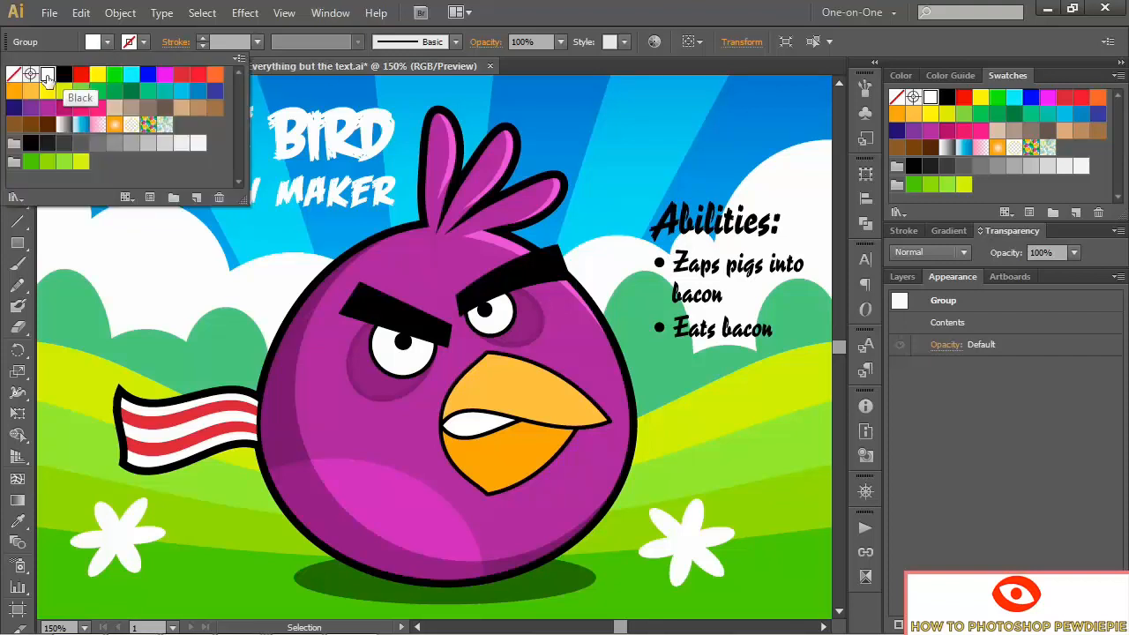
{"action": "left_click", "coordinate": [13, 77]}
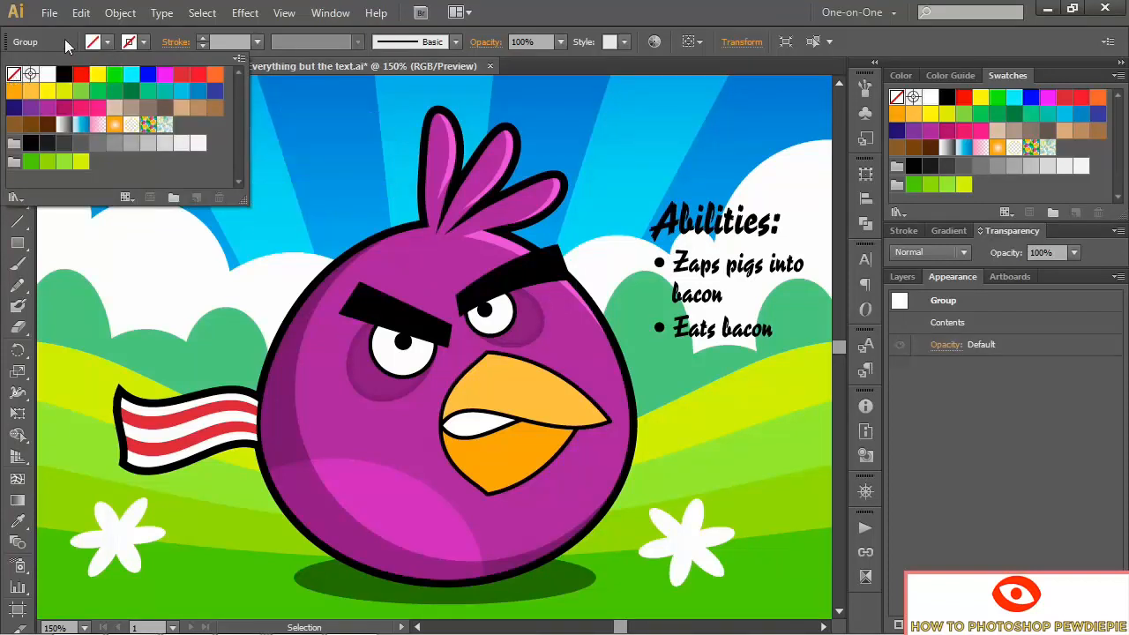
{"action": "left_click", "coordinate": [64, 39]}
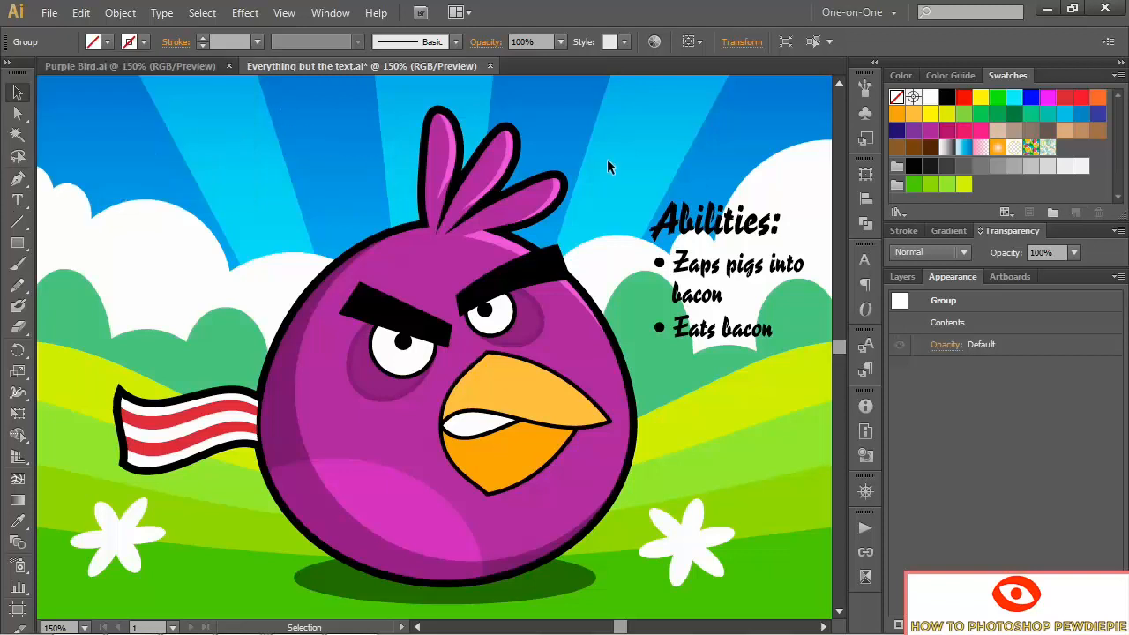
- Add a new stroke and fill to the title at the group level, and set the new fill to white
{"action": "left_click", "coordinate": [978, 303]}
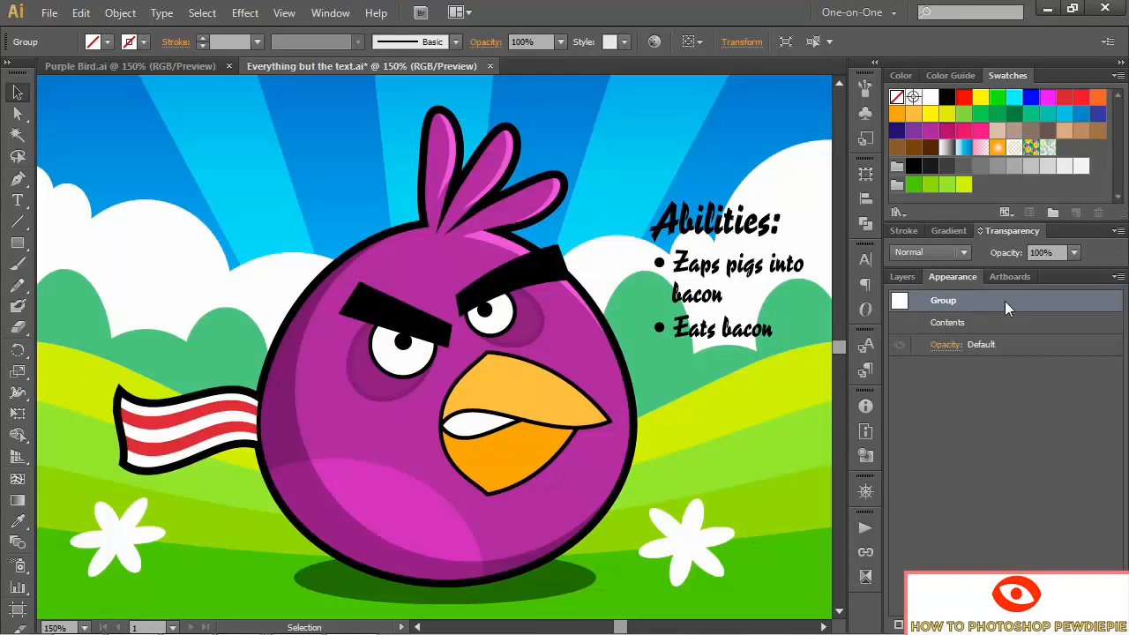
{"action": "key", "text": "ctrl"}
{"action": "left_click", "coordinate": [898, 622]}
{"action": "left_click", "coordinate": [897, 622]}
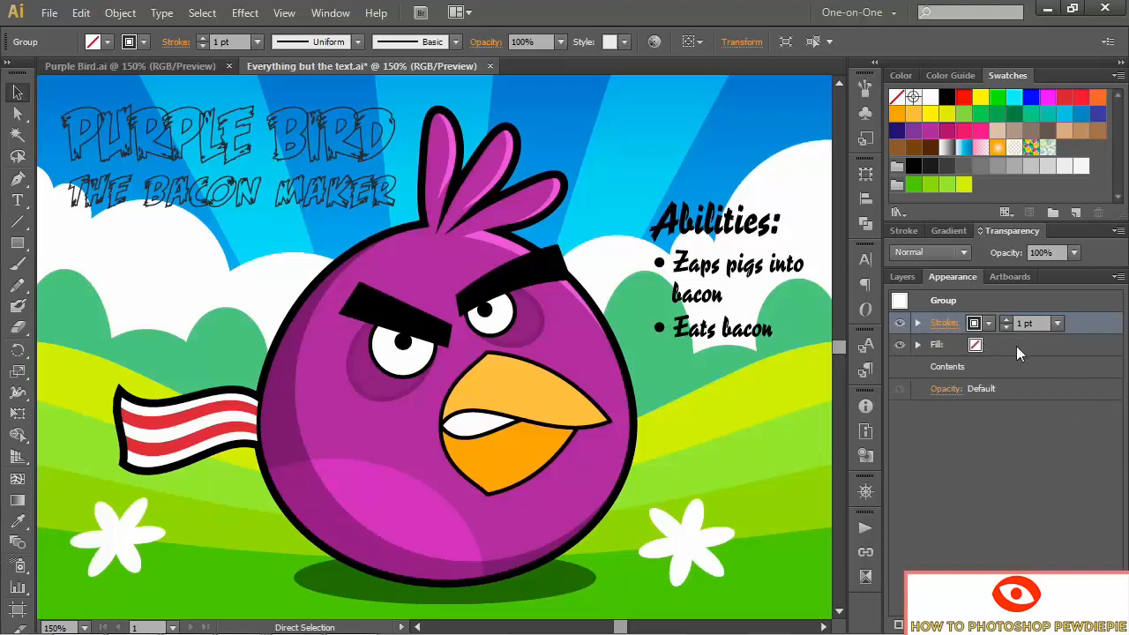
{"action": "left_click", "coordinate": [995, 351]}
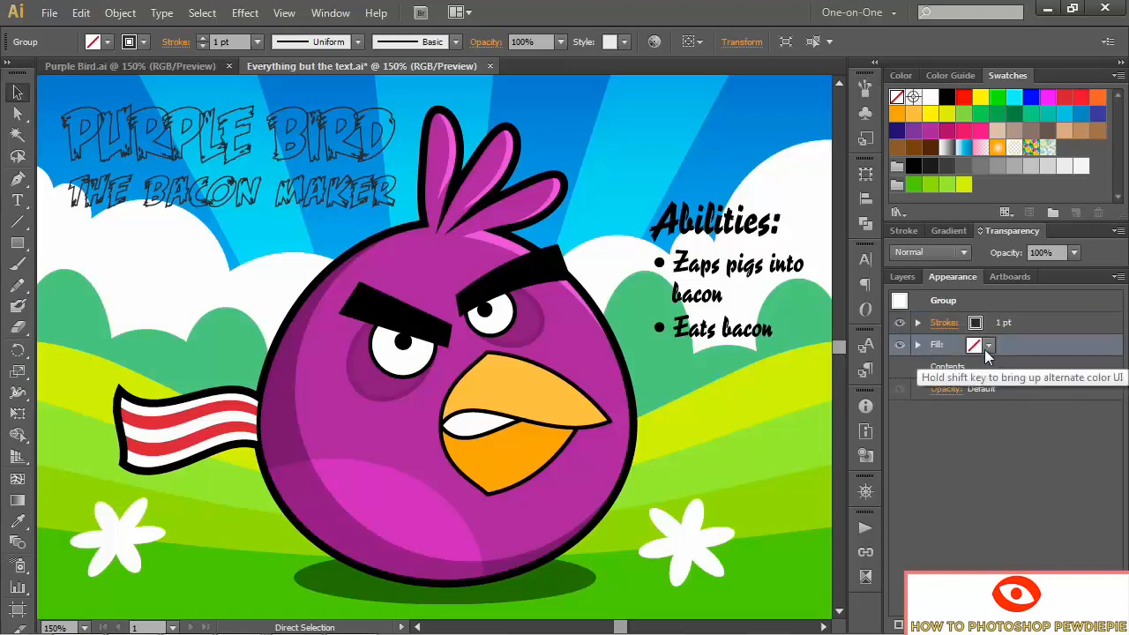
{"action": "left_click", "coordinate": [988, 346]}
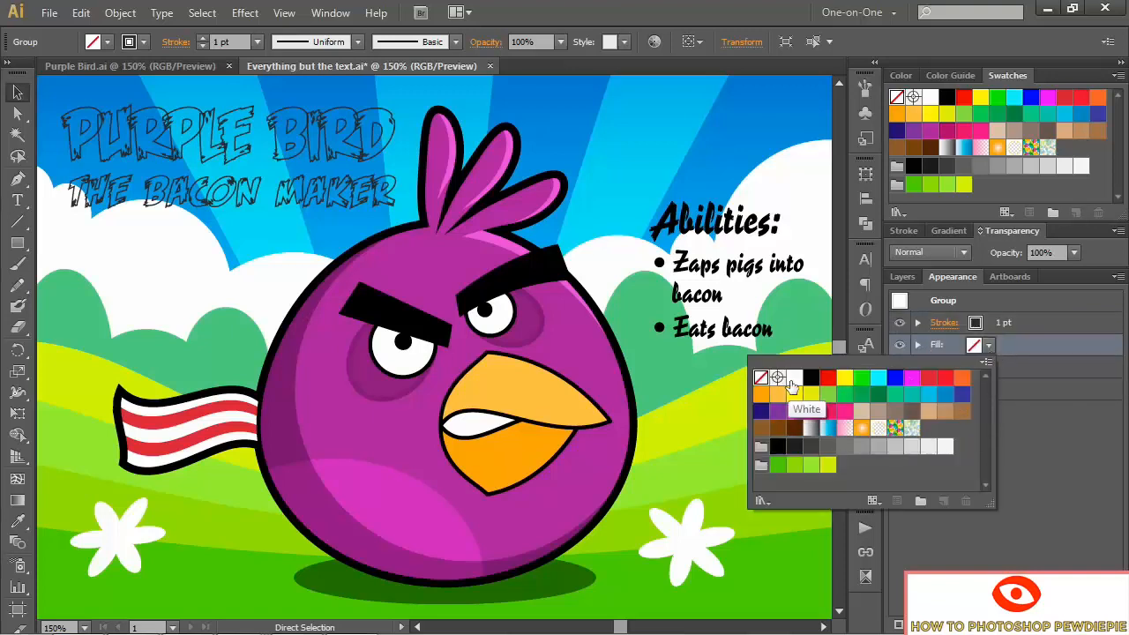
{"action": "left_click", "coordinate": [793, 377]}
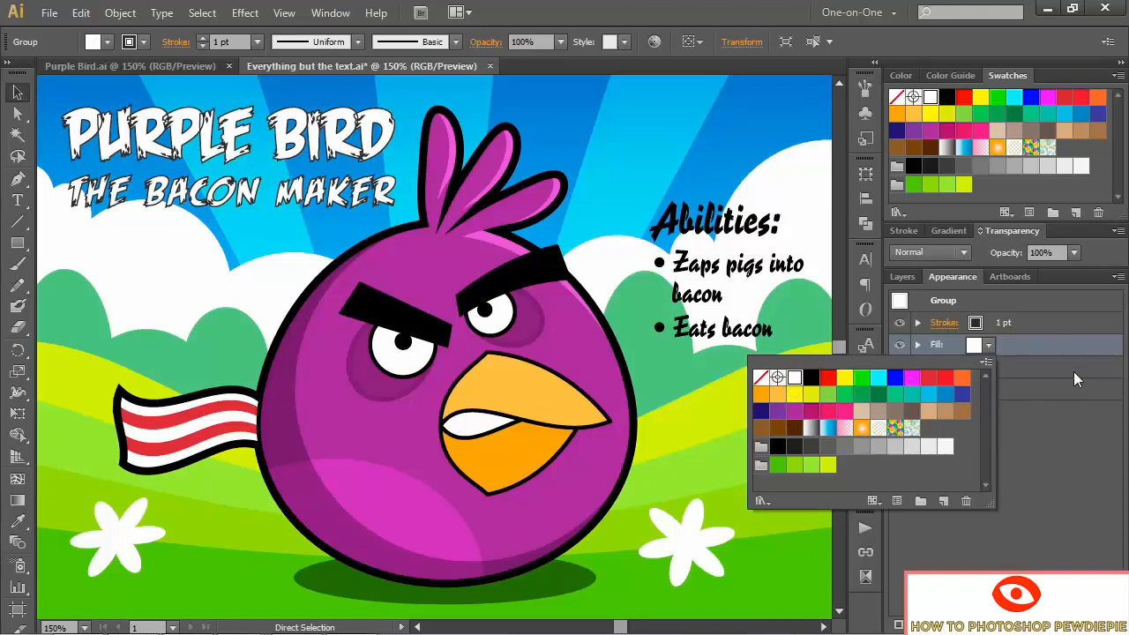
- Set the title group's stroke to black with a 5 pt weight
{"action": "left_click", "coordinate": [1030, 331]}
{"action": "left_click", "coordinate": [984, 327]}
{"action": "left_click", "coordinate": [986, 326]}
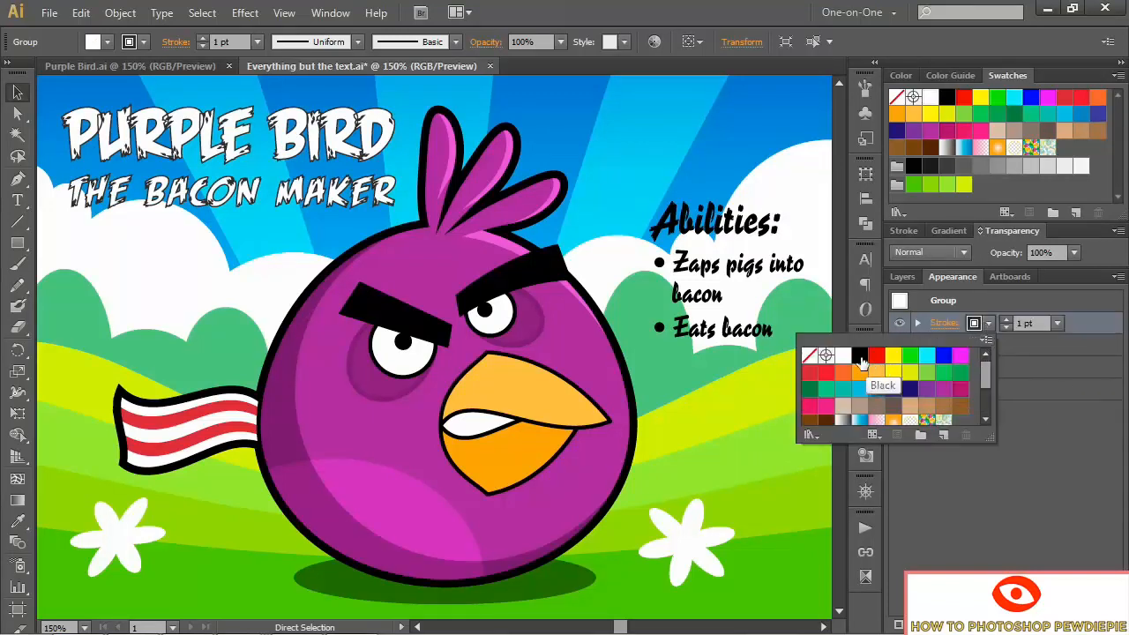
{"action": "left_click", "coordinate": [860, 357]}
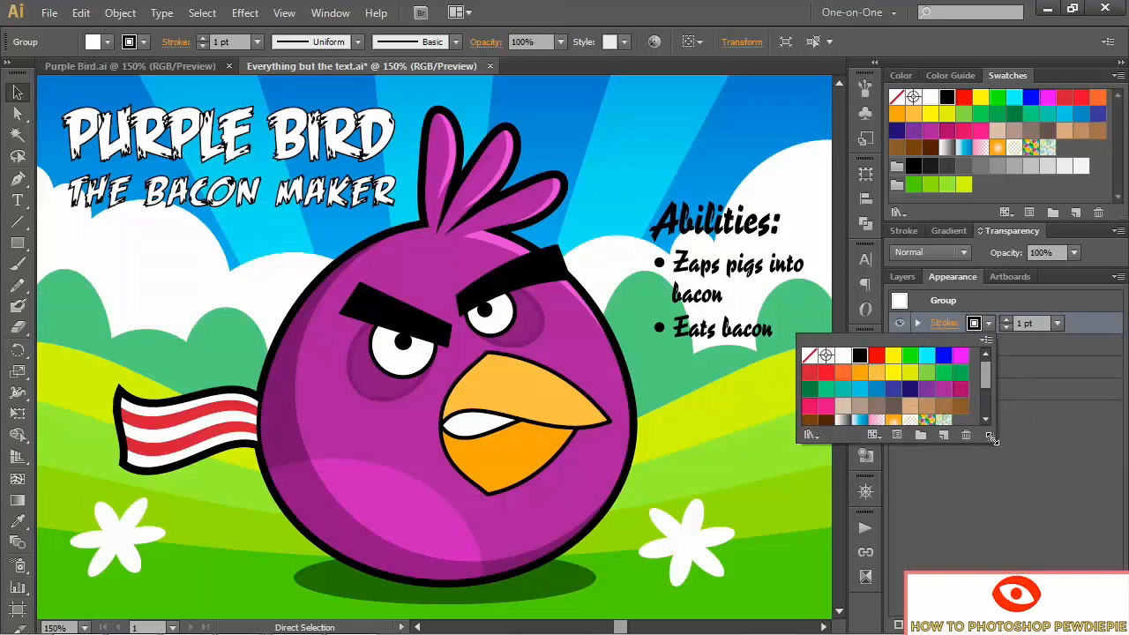
{"action": "left_click", "coordinate": [1037, 324]}
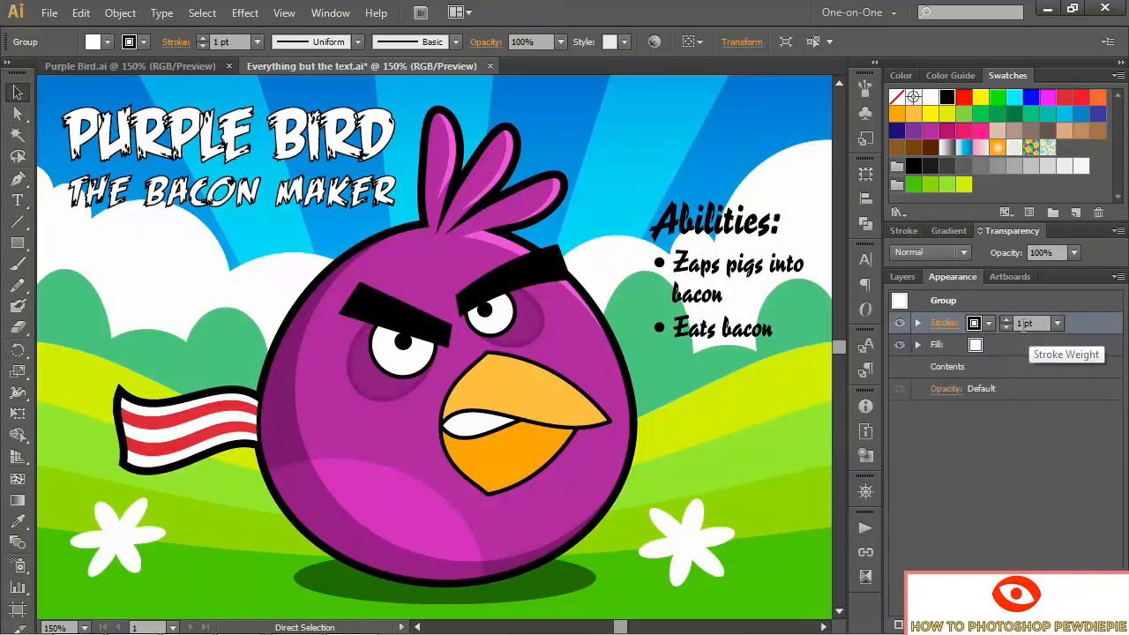
{"action": "type", "text": "5"}
{"action": "key", "text": "Return"}
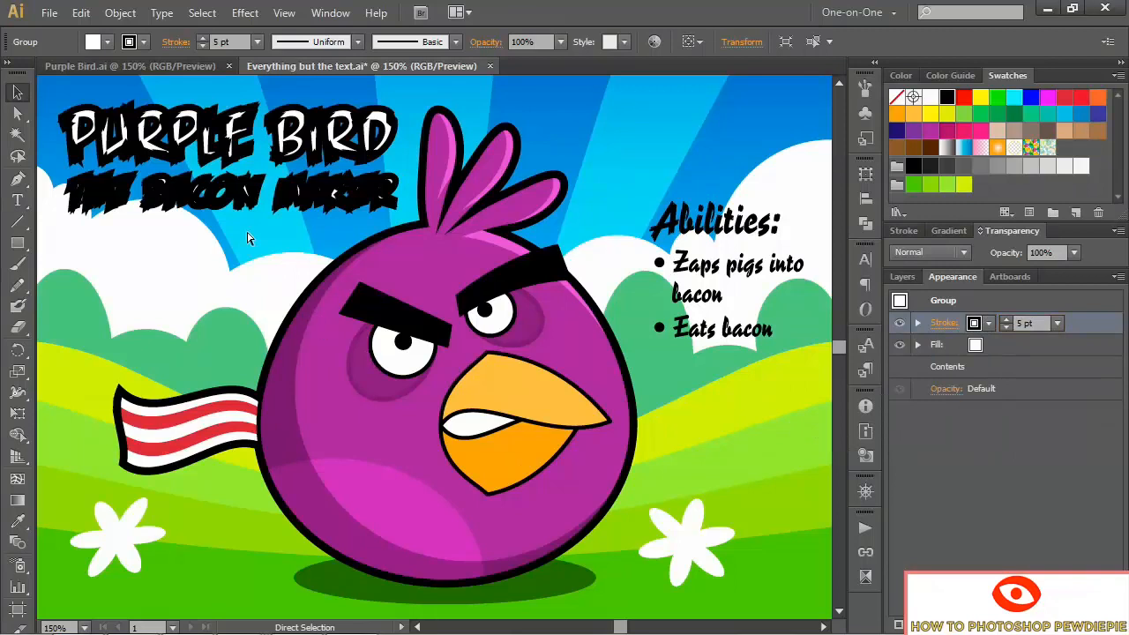
- Give the title's stroke round corner joins and move it beneath the fill in the stacking order
{"action": "left_click", "coordinate": [201, 148]}
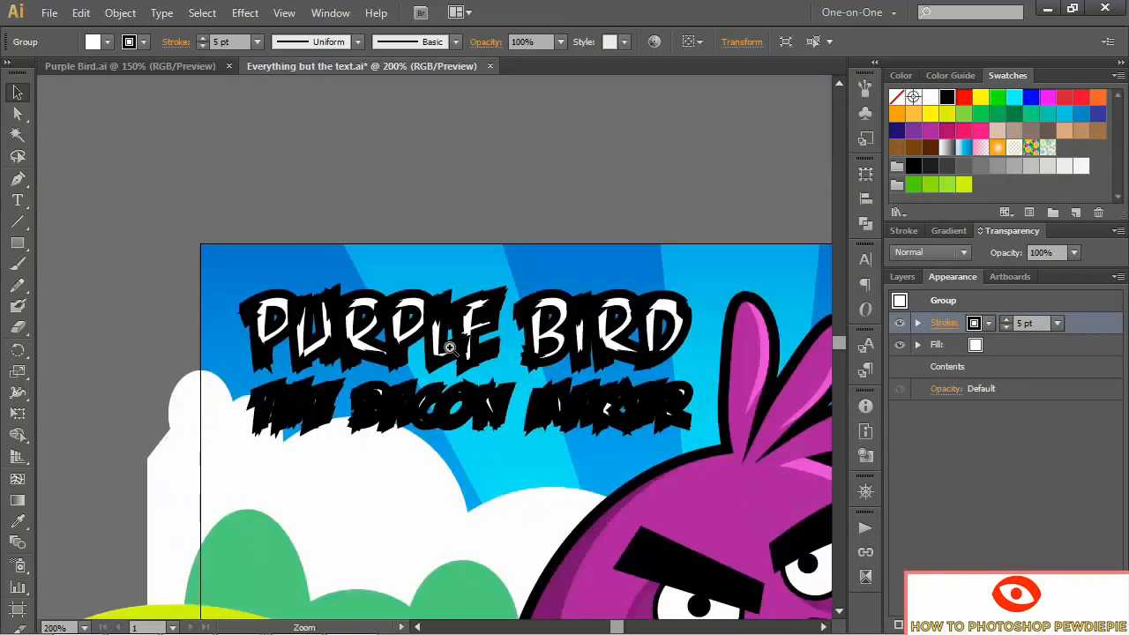
{"action": "left_click", "coordinate": [468, 365]}
{"action": "scroll", "coordinate": [468, 365], "scroll_direction": "down", "scroll_amount": 3}
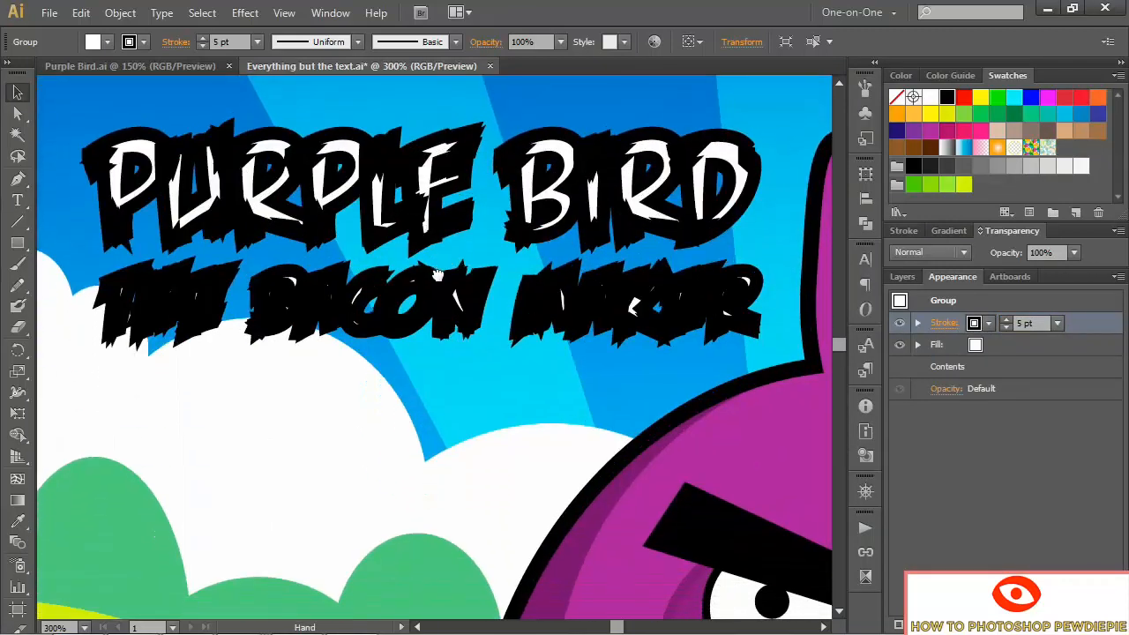
{"action": "left_click", "coordinate": [944, 323]}
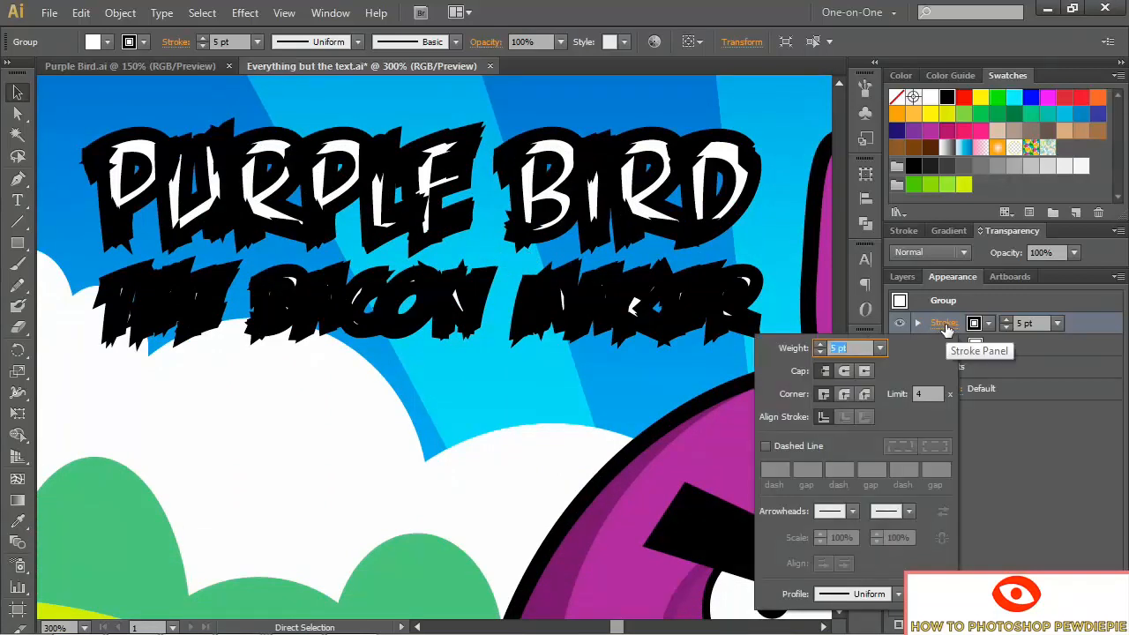
{"action": "left_click", "coordinate": [840, 395]}
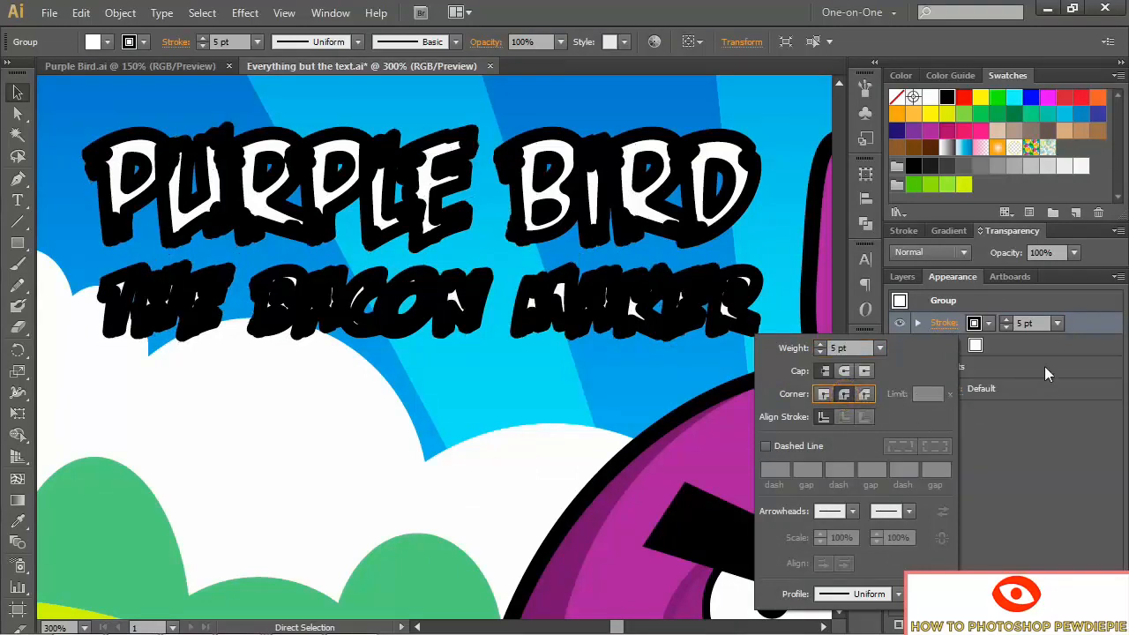
{"action": "left_click", "coordinate": [1072, 325]}
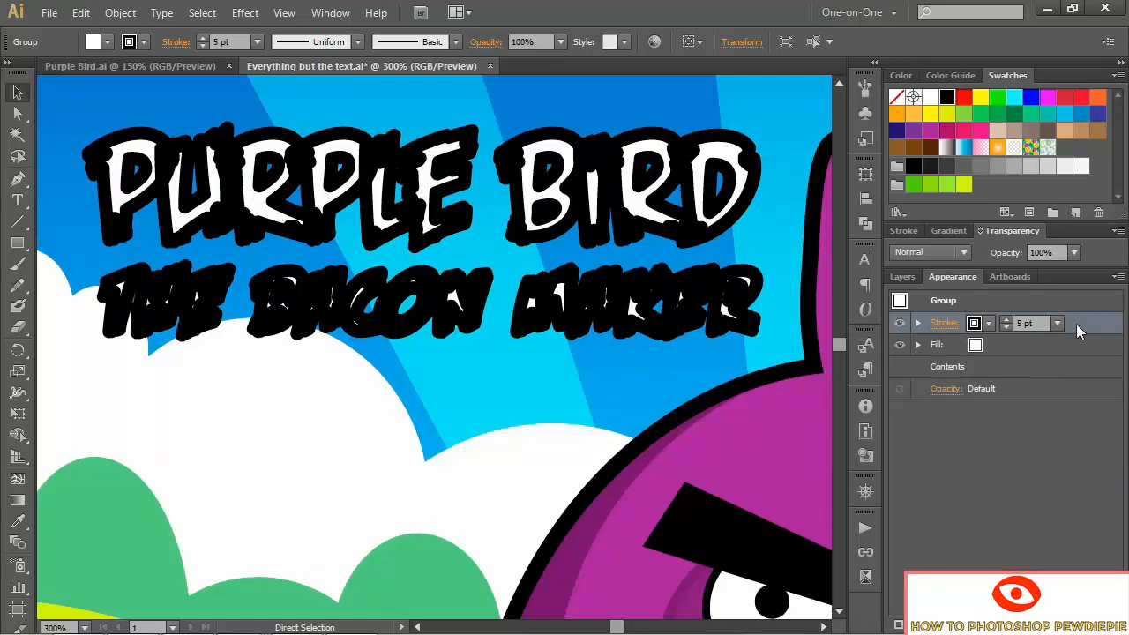
{"action": "left_click_drag", "start_coordinate": [1075, 324], "coordinate": [1062, 353]}
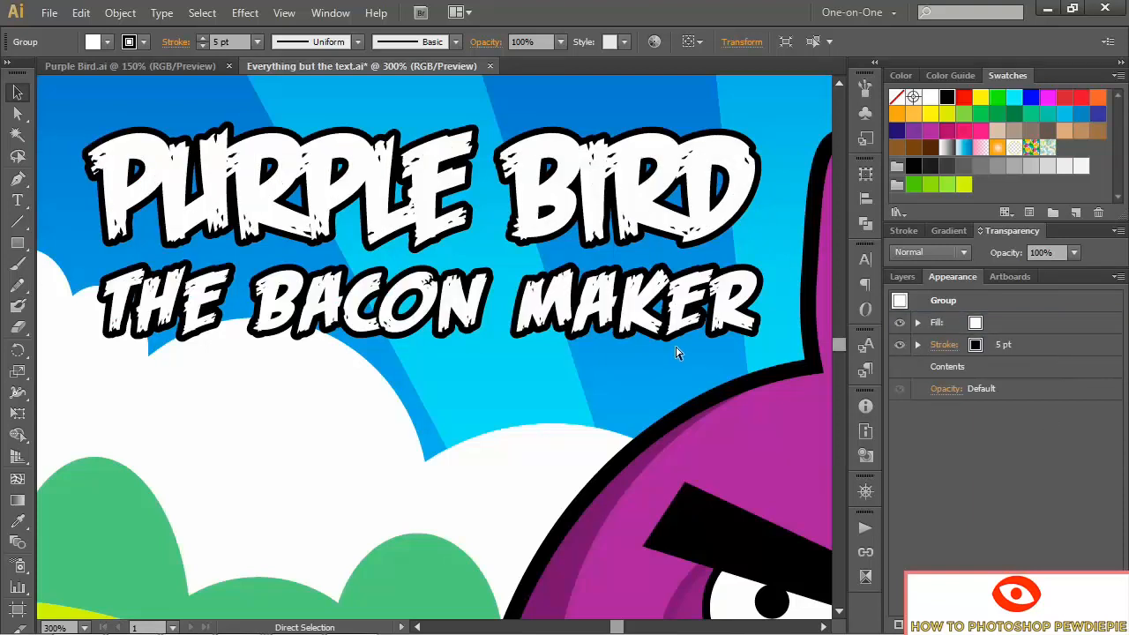
{"action": "key", "text": "ctrl+0"}
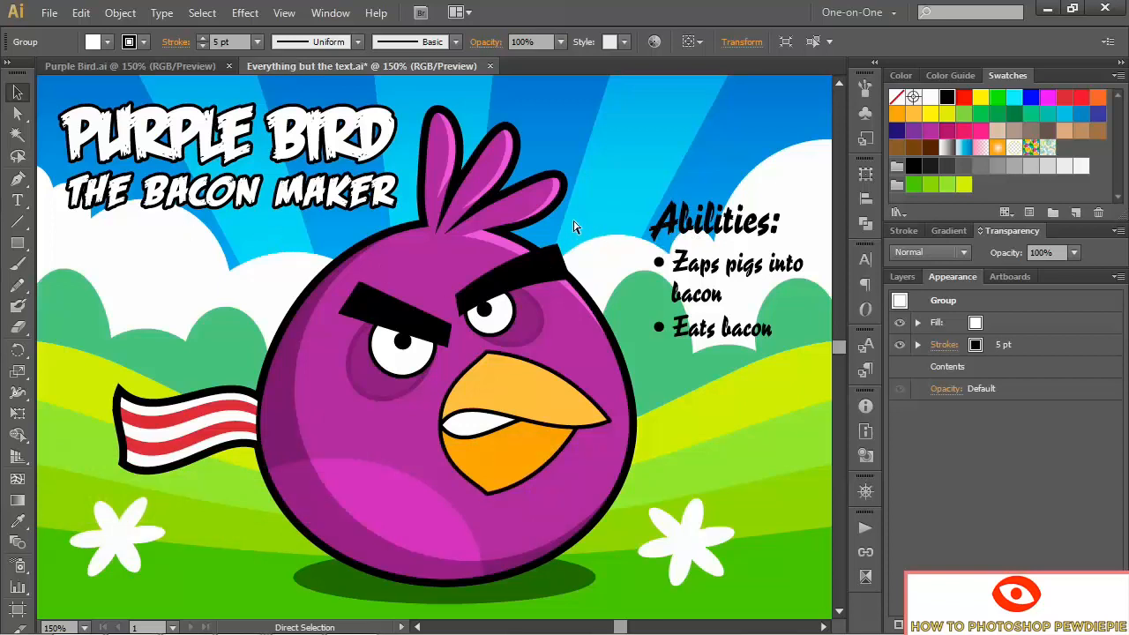
- Select the Abilities text group, hide its selection edges, and copy the title group's appearance onto it
{"action": "key", "text": "v"}
{"action": "left_click", "coordinate": [671, 230]}
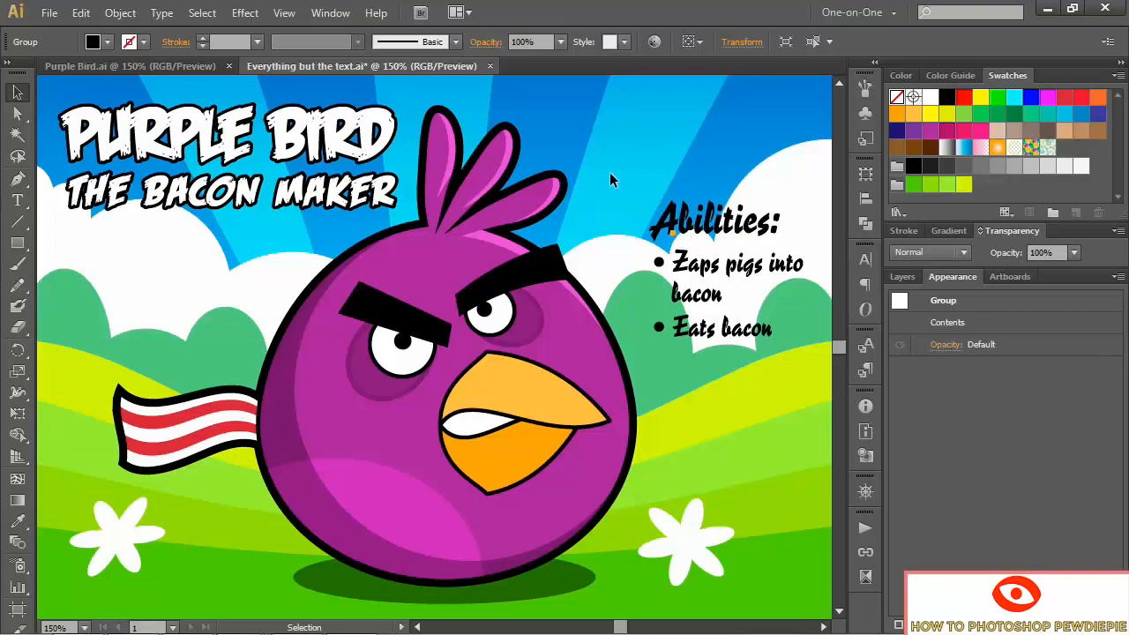
{"action": "key", "text": "ctrl+shift+o"}
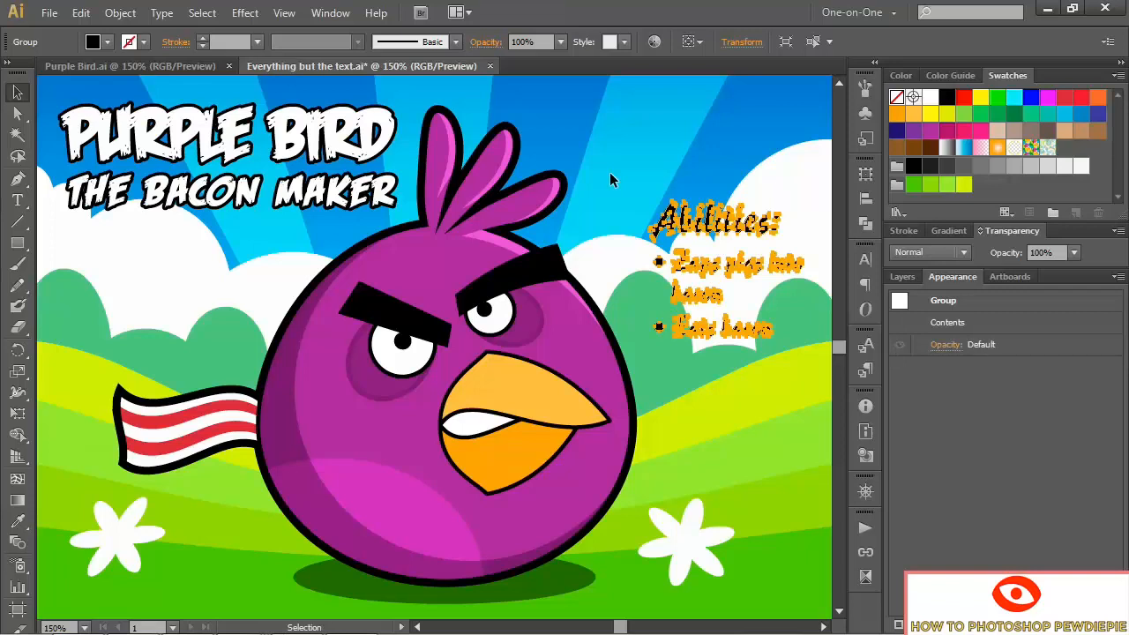
{"action": "key", "text": "ctrl"}
{"action": "key", "text": "ctrl+h"}
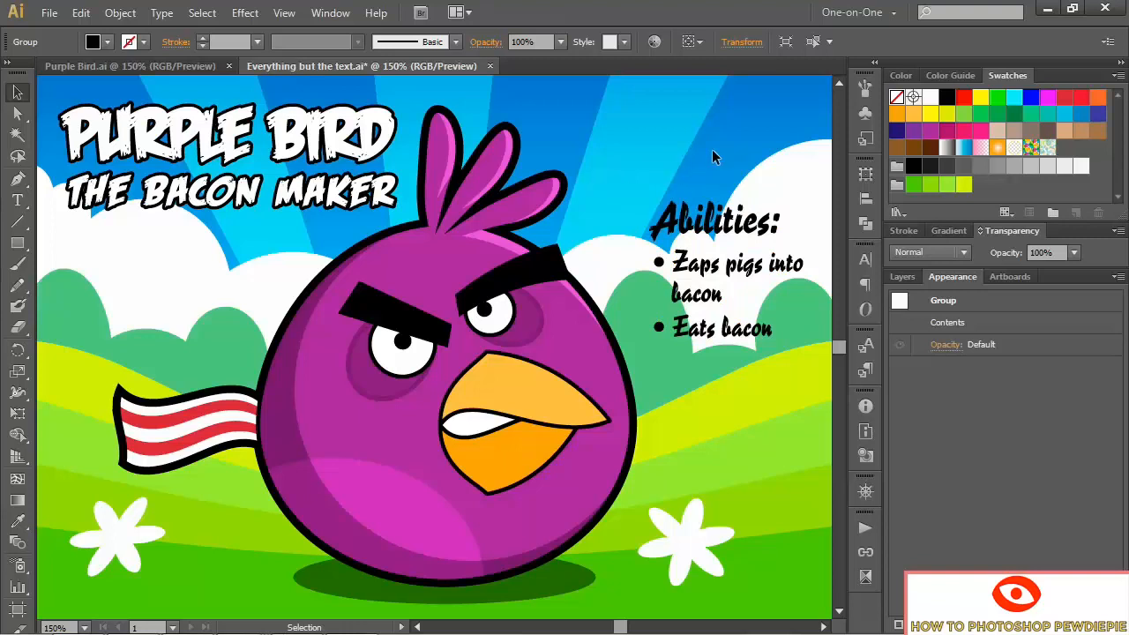
{"action": "left_click", "coordinate": [902, 277]}
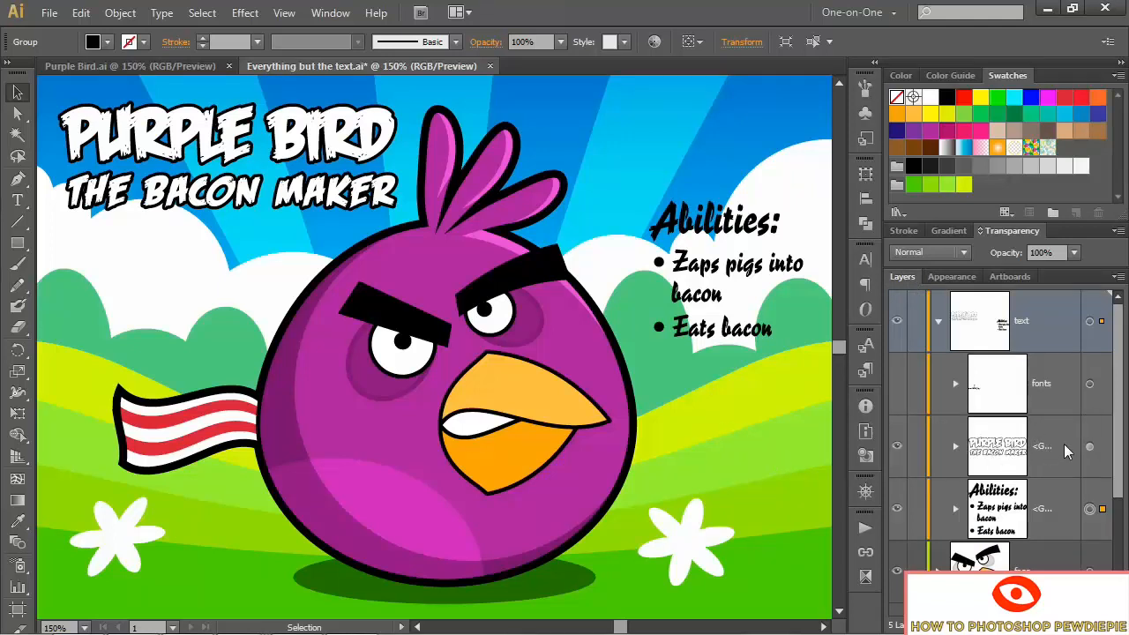
{"action": "left_click", "coordinate": [1088, 446]}
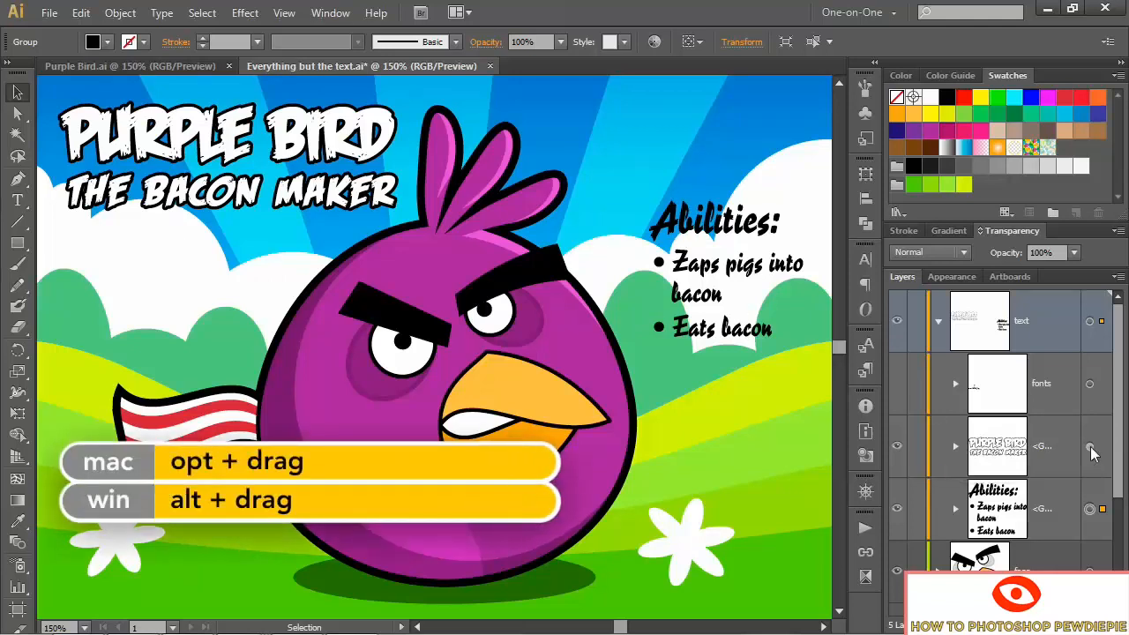
{"action": "left_click_drag", "start_coordinate": [1091, 450], "coordinate": [1093, 509]}
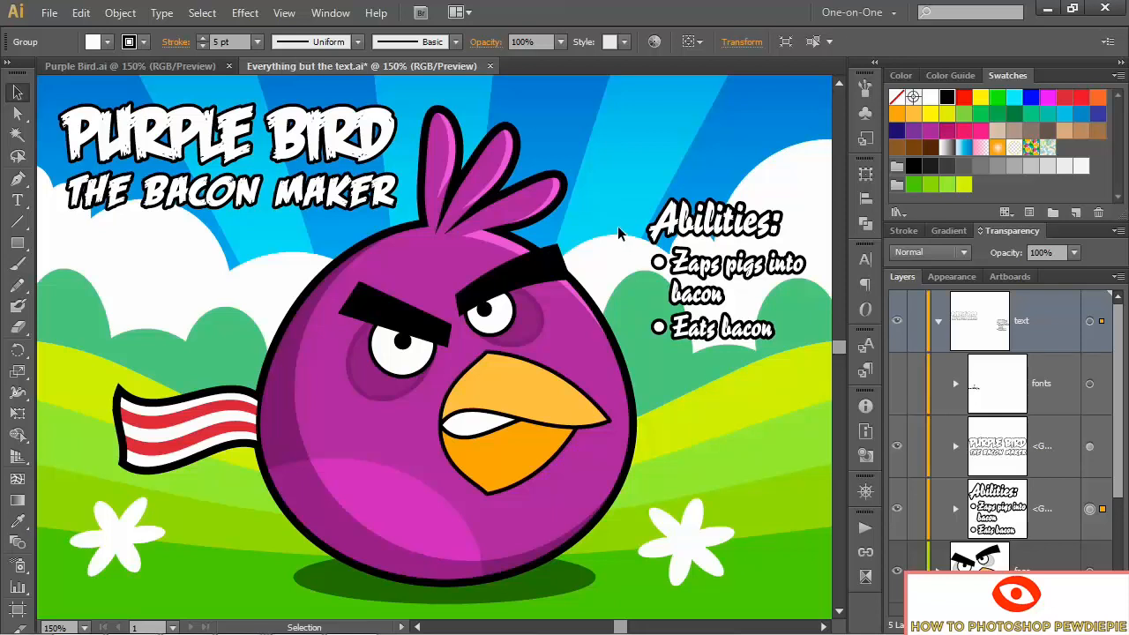
- Swap the Abilities text's fill and stroke colors to get a black fill with a white stroke
{"action": "key", "text": "z"}
{"action": "left_click", "coordinate": [711, 256]}
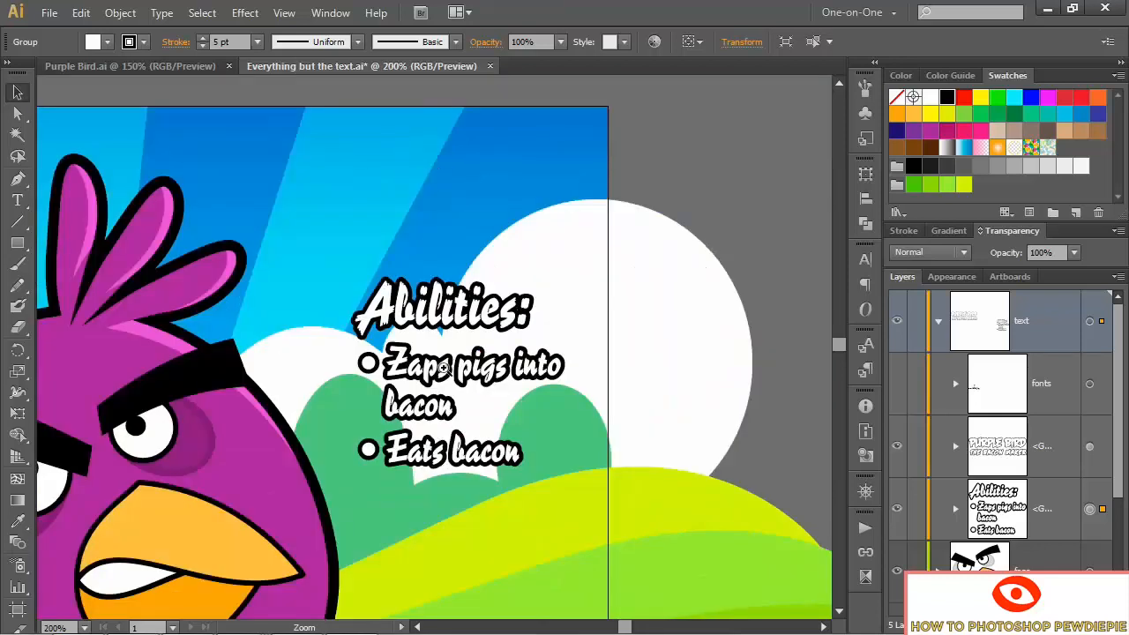
{"action": "left_click", "coordinate": [445, 369]}
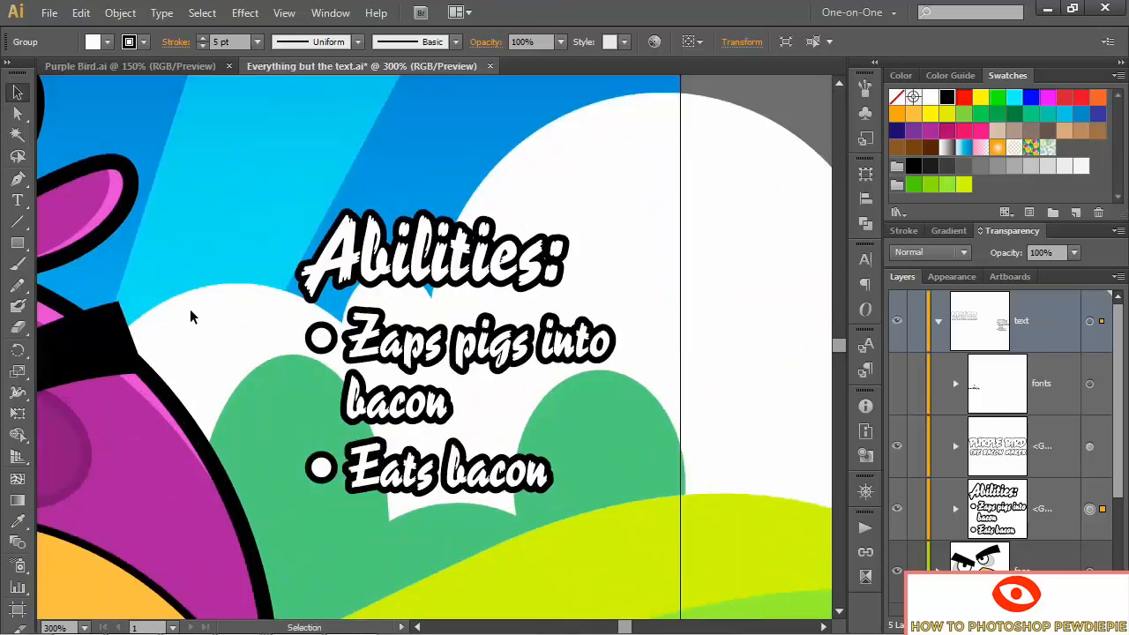
{"action": "key", "text": "shift+x"}
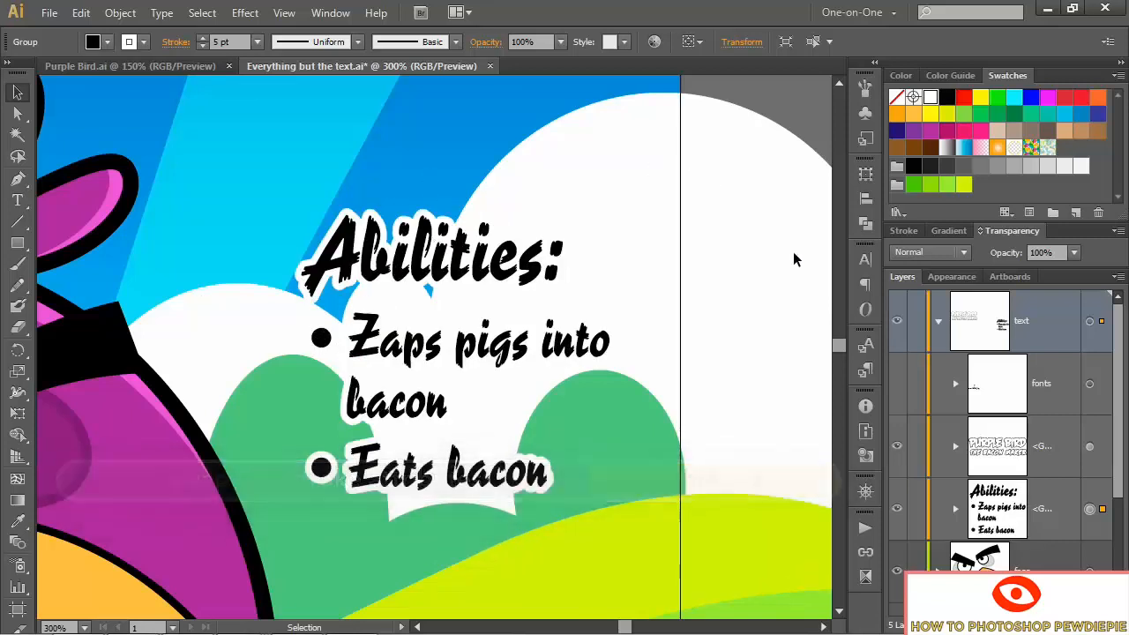
- Reduce the Abilities text group's white stroke weight to 3 pt, fit the artboard in view, and deselect everything
{"action": "left_click", "coordinate": [952, 277]}
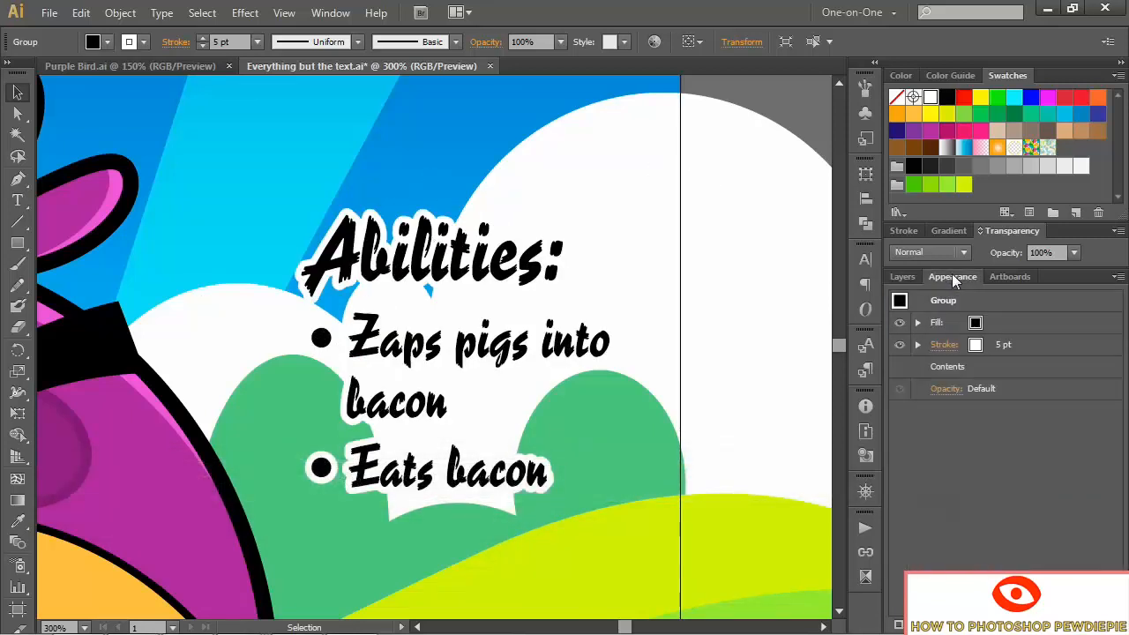
{"action": "left_click", "coordinate": [1003, 345]}
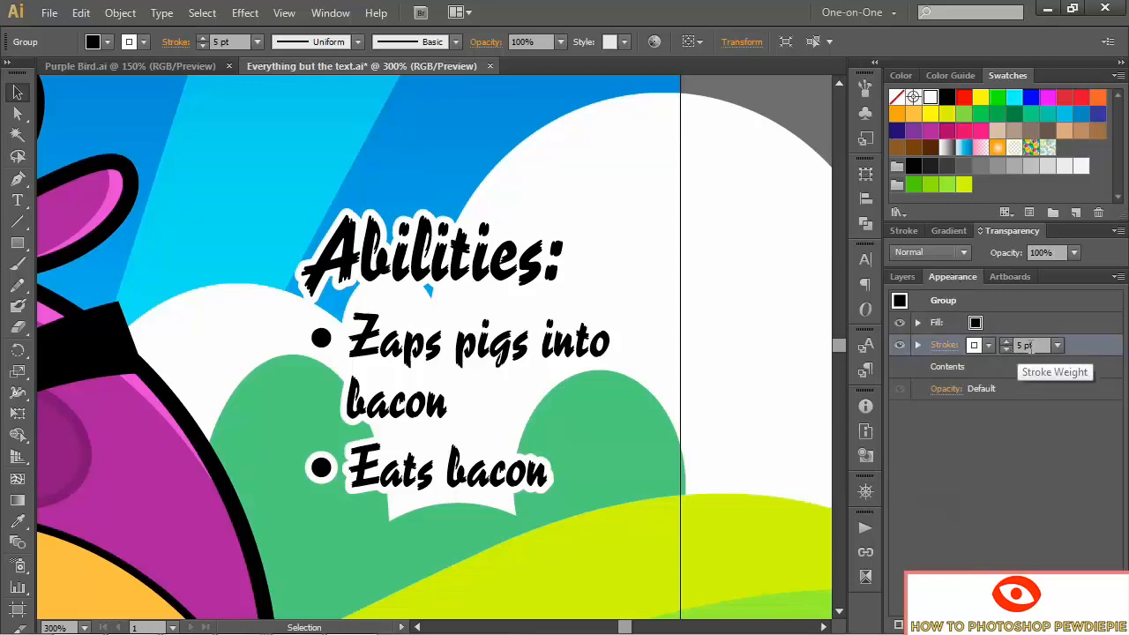
{"action": "type", "text": "3"}
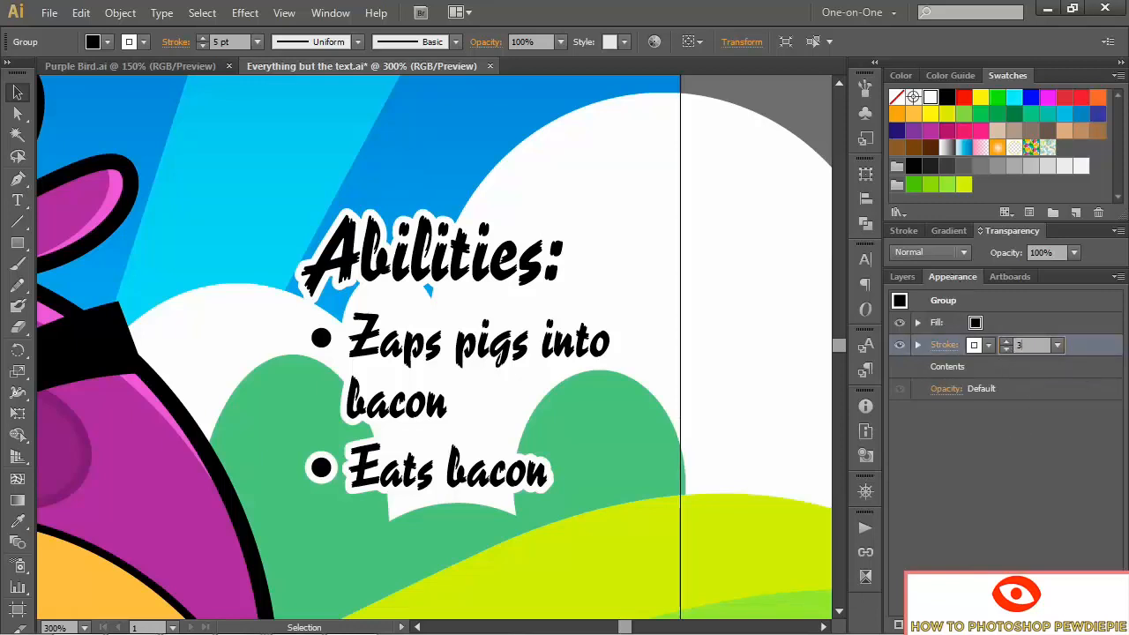
{"action": "key", "text": "Return"}
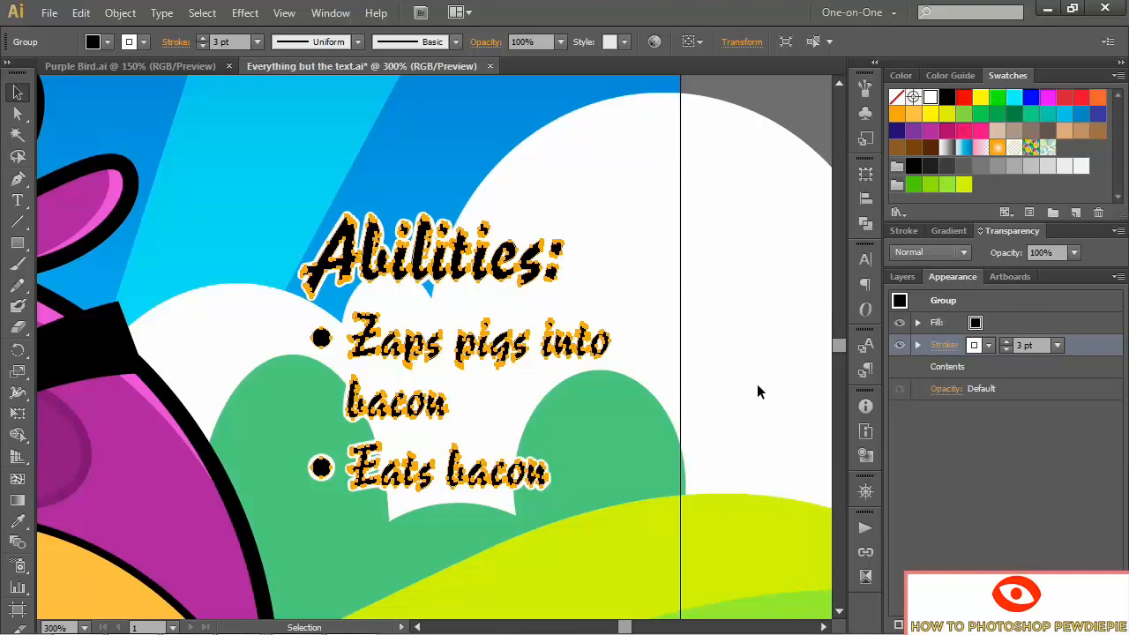
{"action": "key", "text": "ctrl+0"}
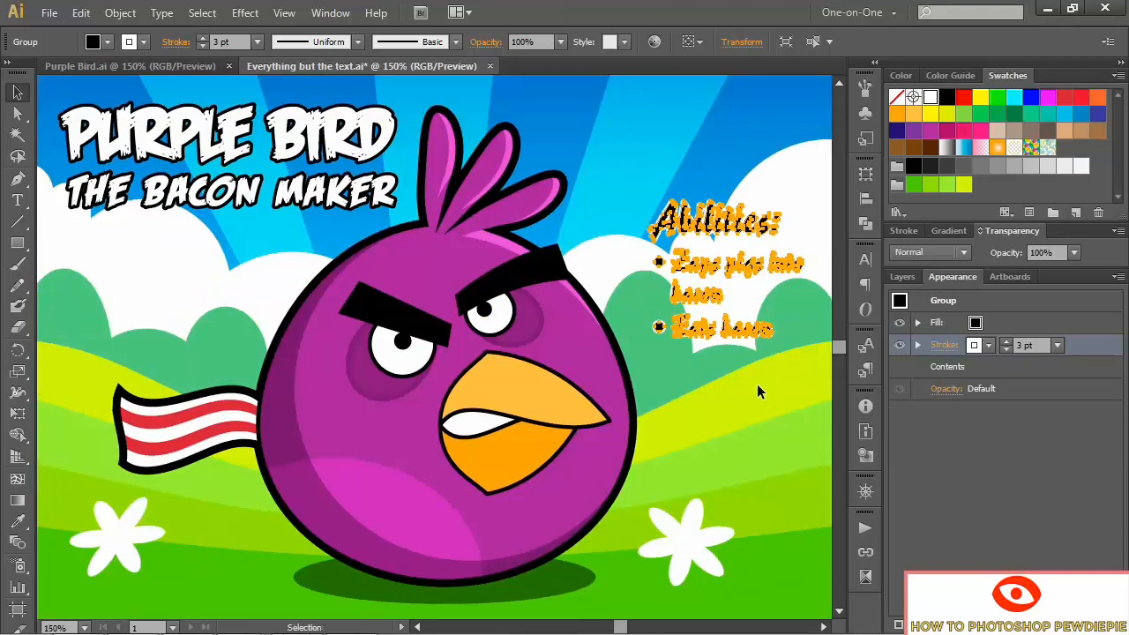
{"action": "key", "text": "ctrl"}
{"action": "key", "text": "ctrl+shift+a"}
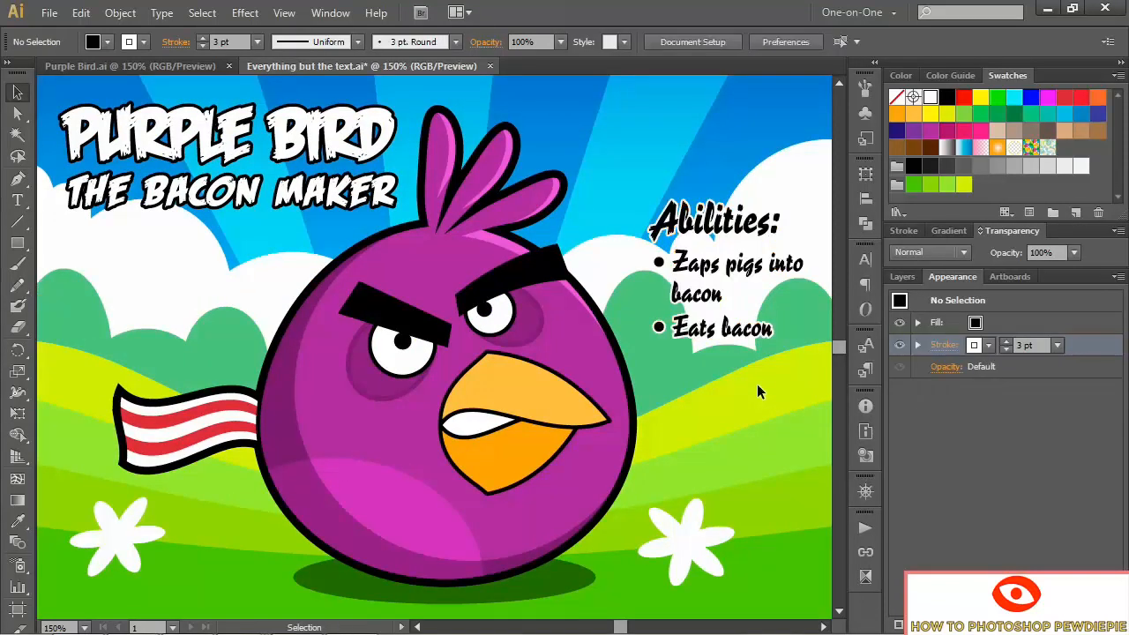
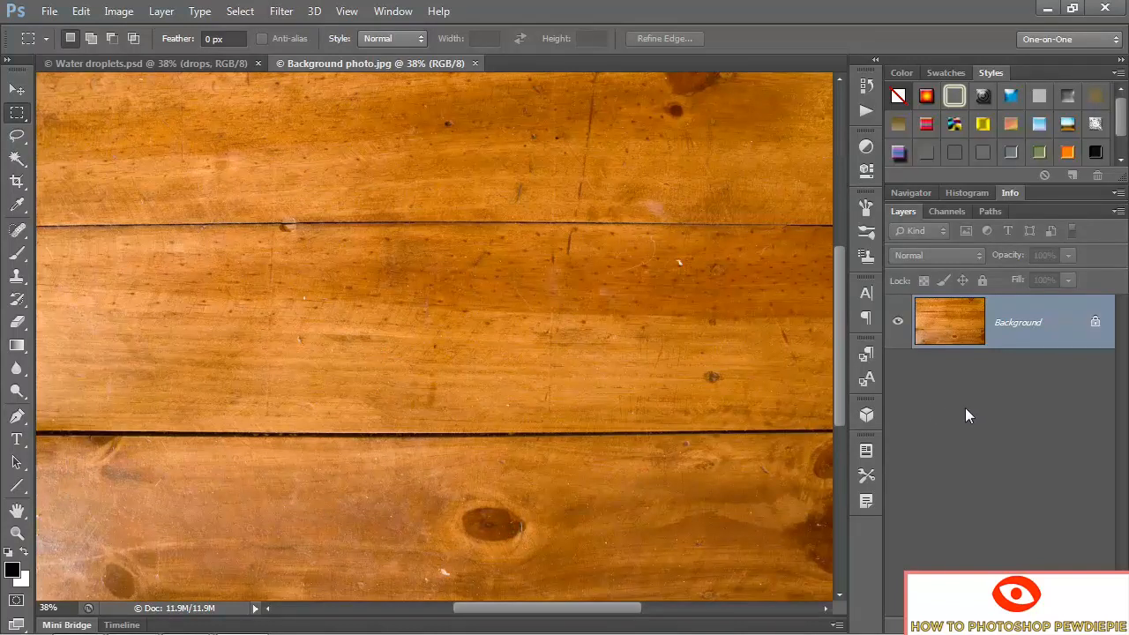
- Switch to Photoshop and convert the Background layer of Background photo.jpg into a regular layer named wood
{"action": "double_click", "coordinate": [1005, 341]}
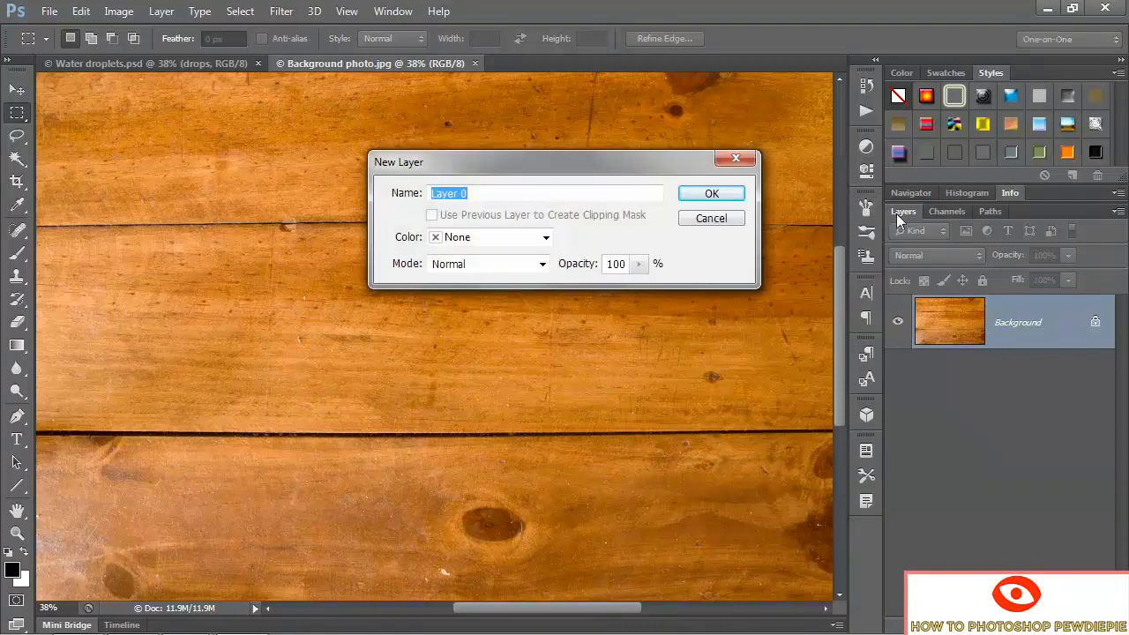
{"action": "type", "text": "wood"}
{"action": "left_click", "coordinate": [699, 194]}
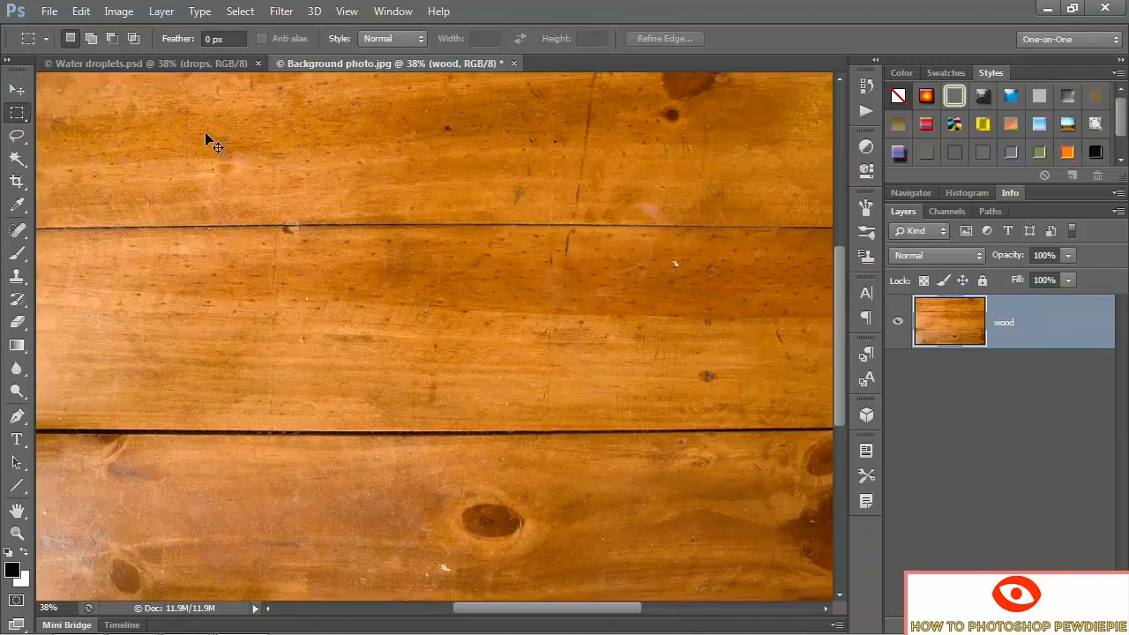
- Enlarge the canvas around the wood photo by a relative 100 pixels in both width and height
{"action": "key", "text": "ctrl+minus"}
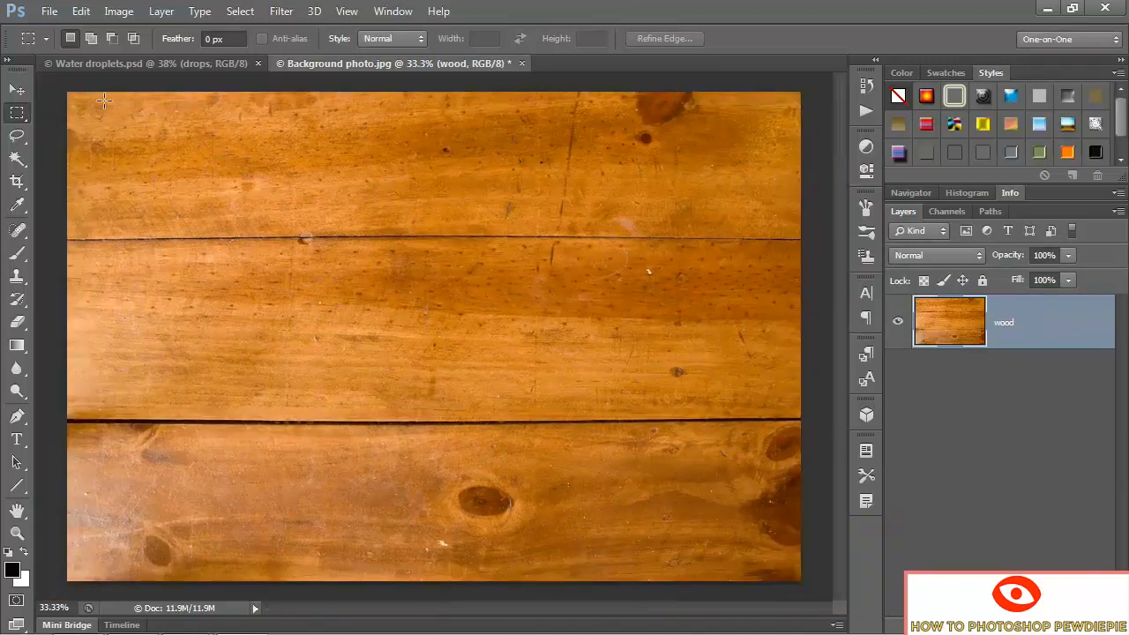
{"action": "left_click", "coordinate": [118, 11]}
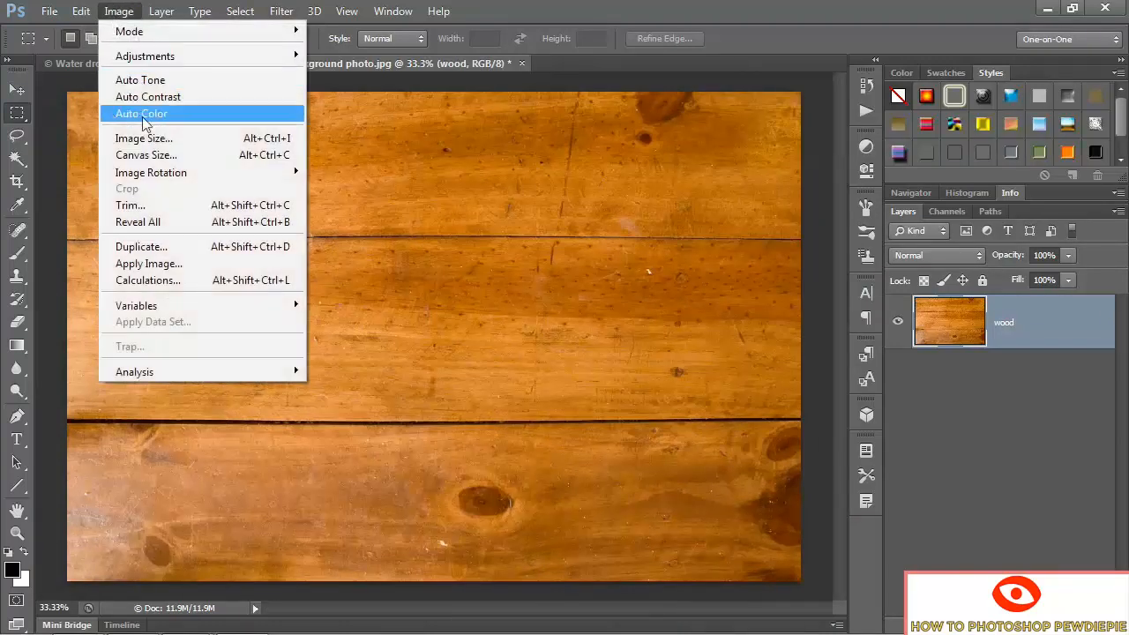
{"action": "left_click", "coordinate": [203, 155]}
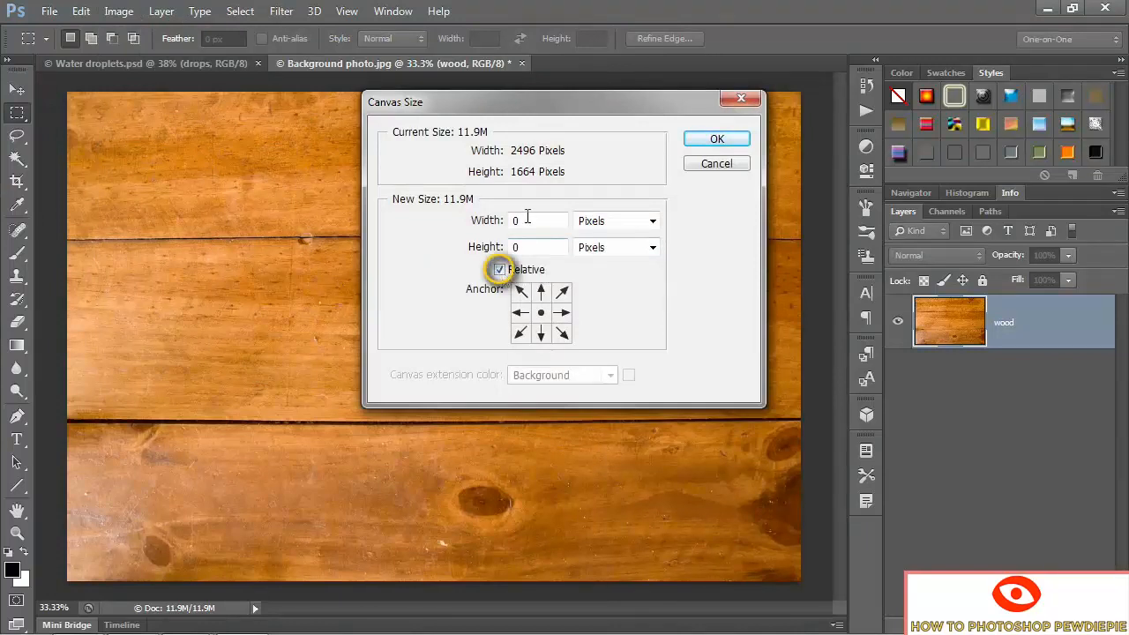
{"action": "left_click_drag", "start_coordinate": [524, 220], "coordinate": [455, 221]}
{"action": "type", "text": "100"}
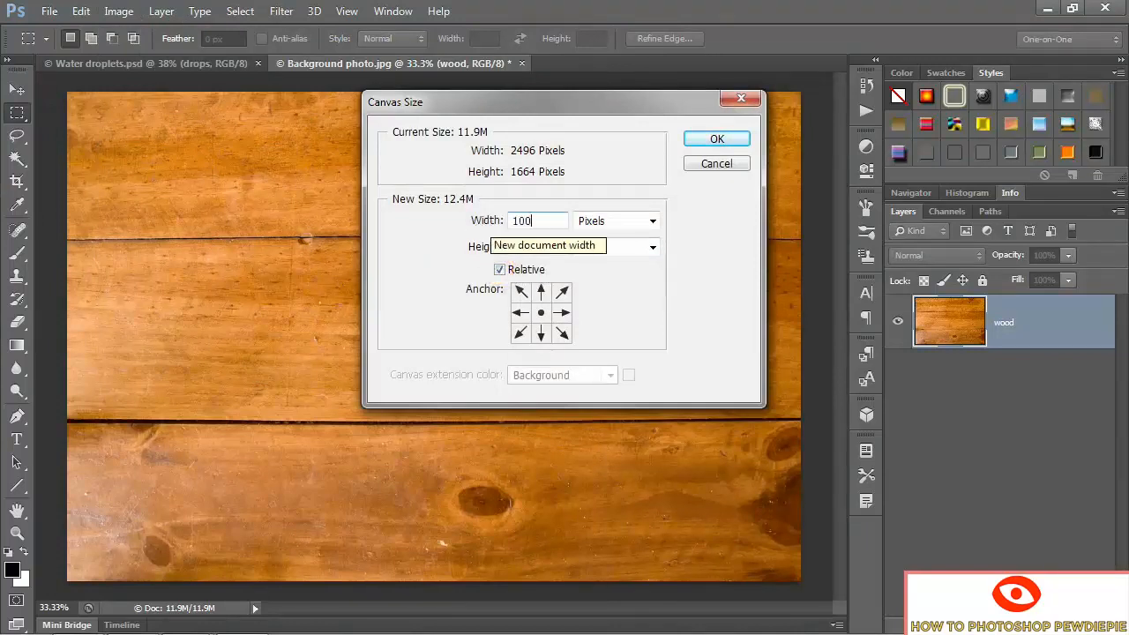
{"action": "key", "text": "Tab"}
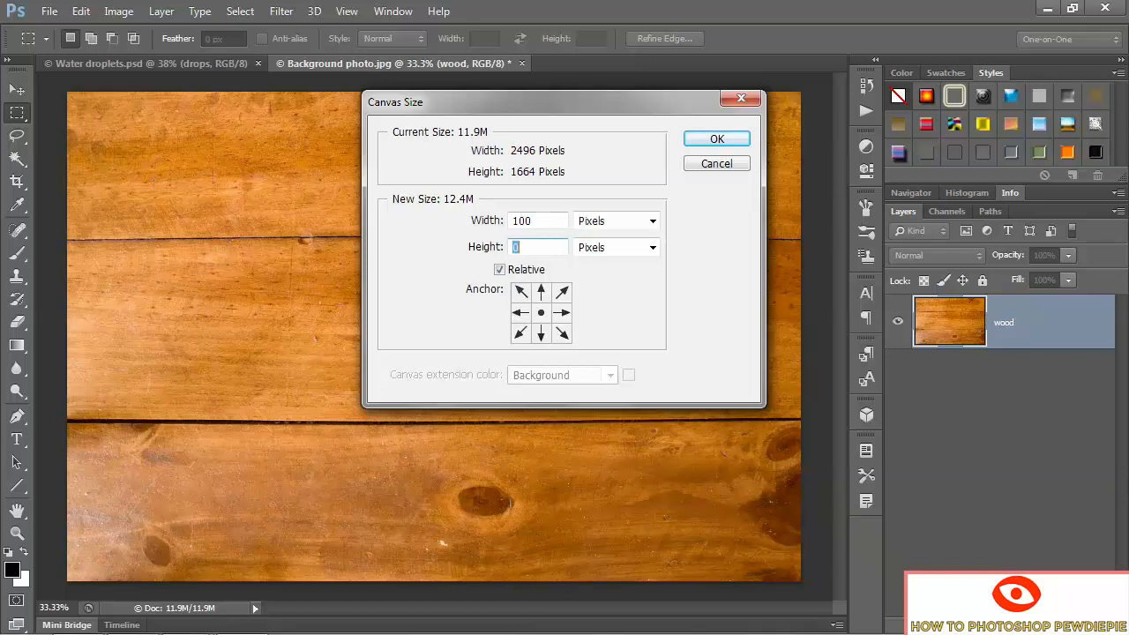
{"action": "type", "text": "100"}
{"action": "left_click", "coordinate": [723, 140]}
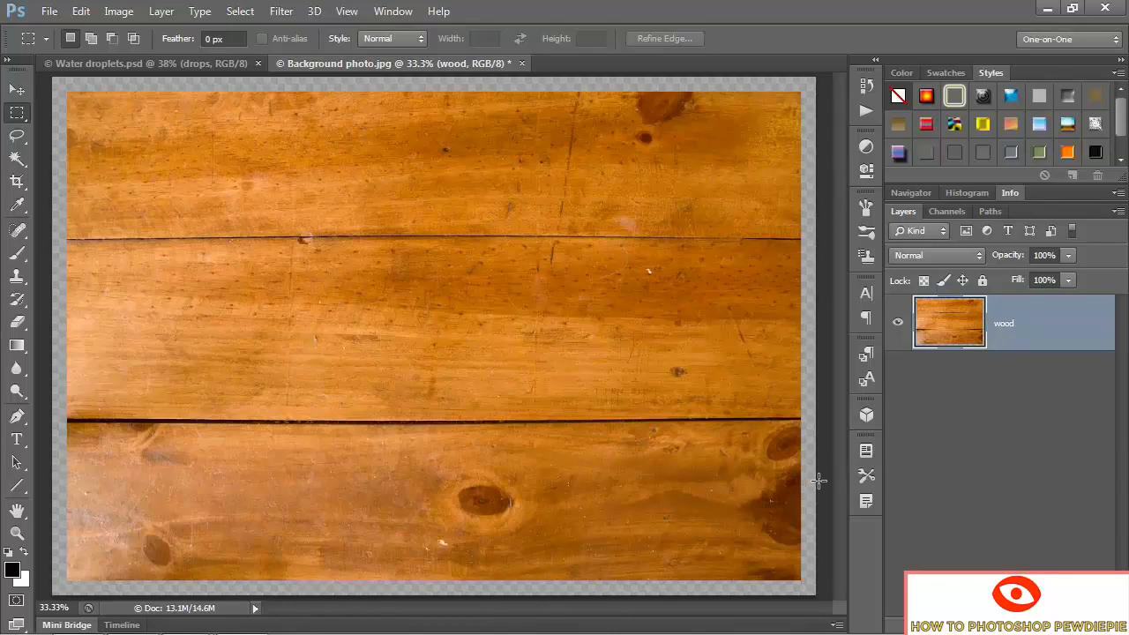
- Create a new layer named grayness above the wood layer
{"action": "key", "text": "ctrl+shift+n"}
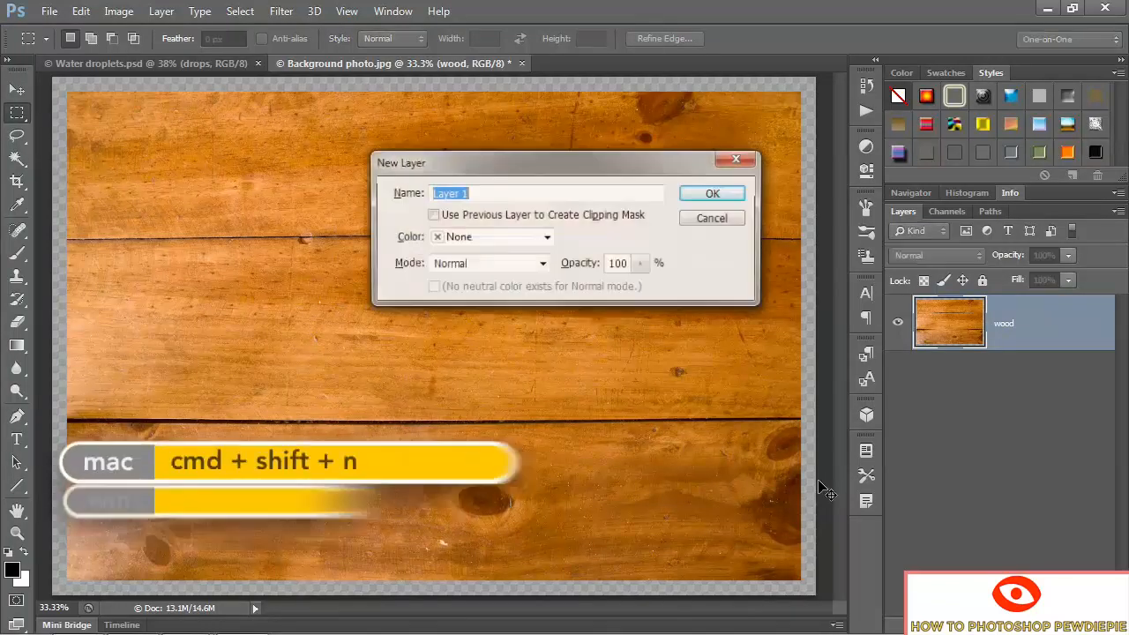
{"action": "type", "text": "grayn"}
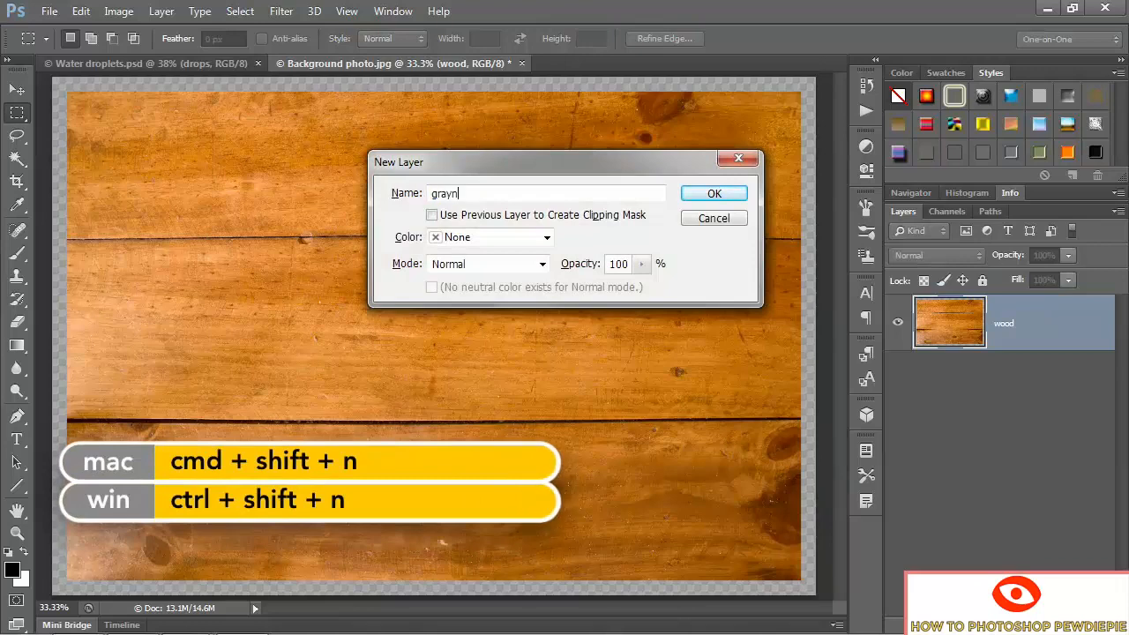
{"action": "type", "text": "ess"}
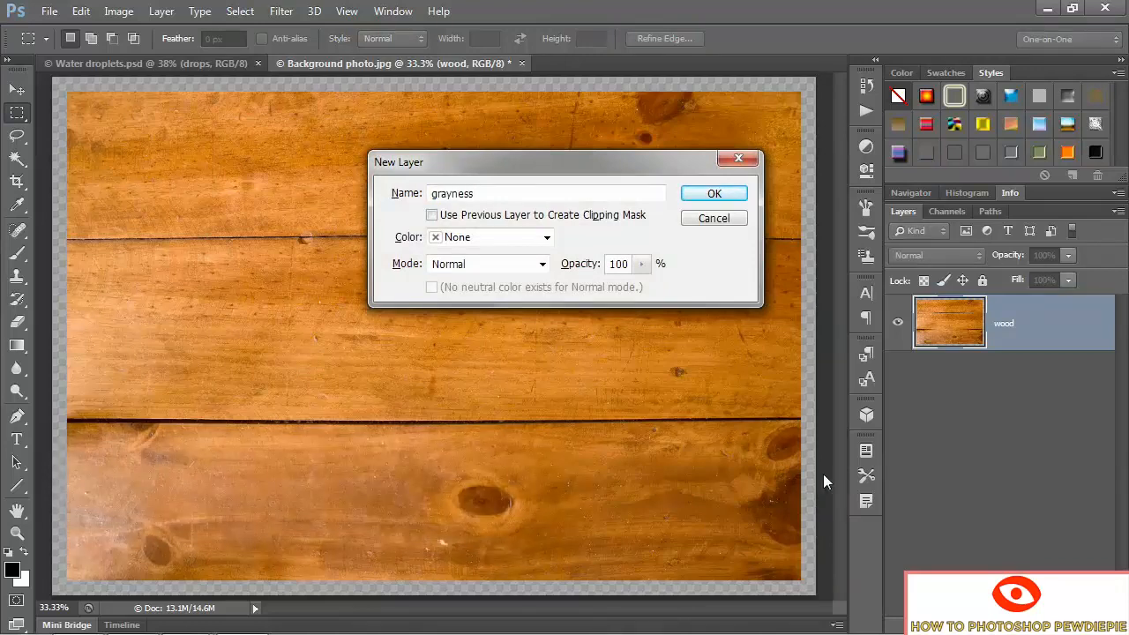
{"action": "left_click", "coordinate": [714, 193]}
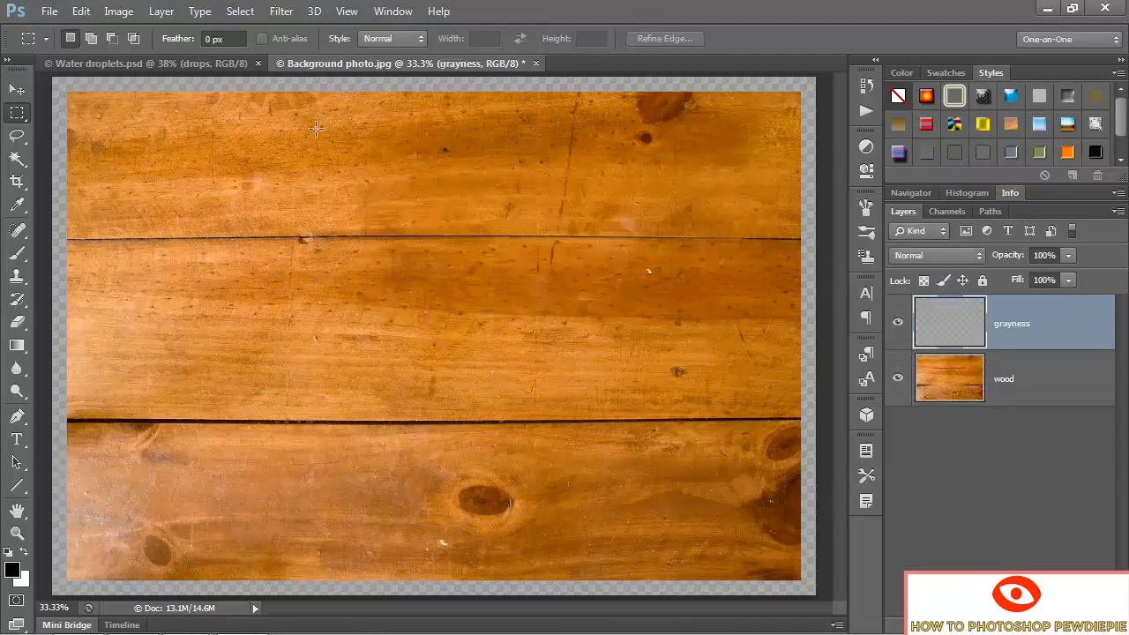
- Fill the grayness layer with 50% Gray at 100% opacity and convert it to a smart object
{"action": "left_click", "coordinate": [81, 10]}
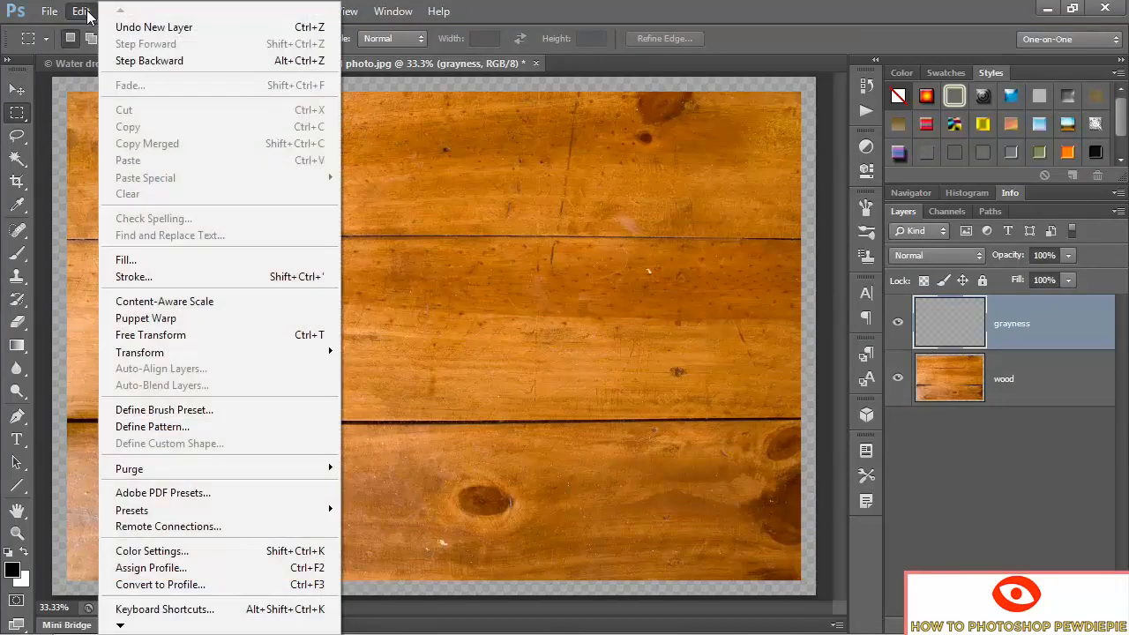
{"action": "left_click", "coordinate": [204, 260]}
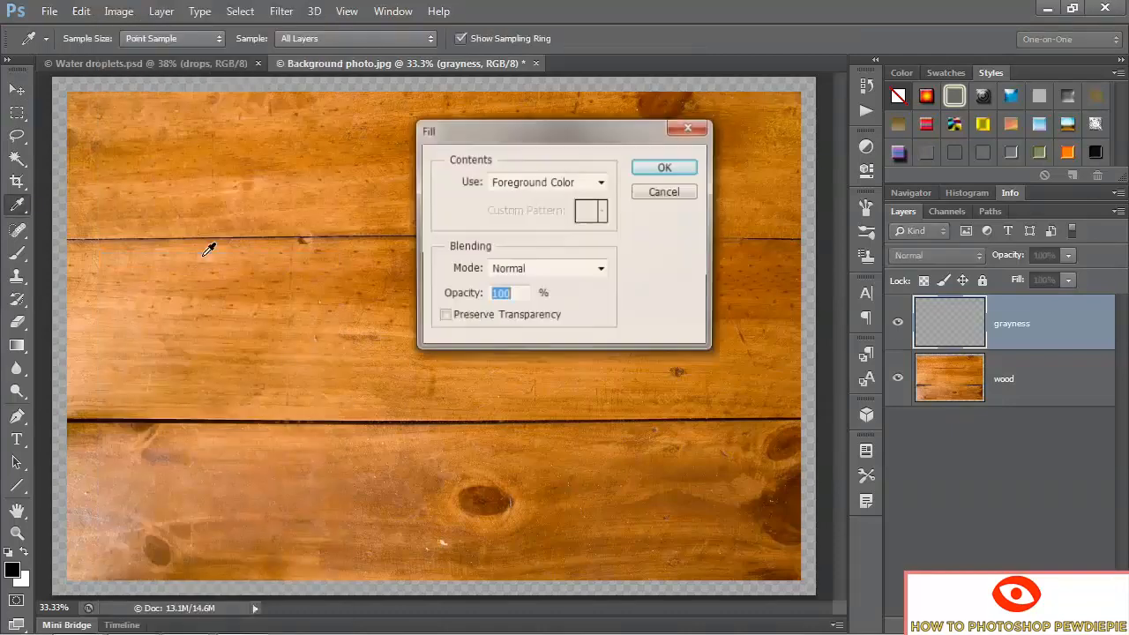
{"action": "left_click", "coordinate": [529, 183]}
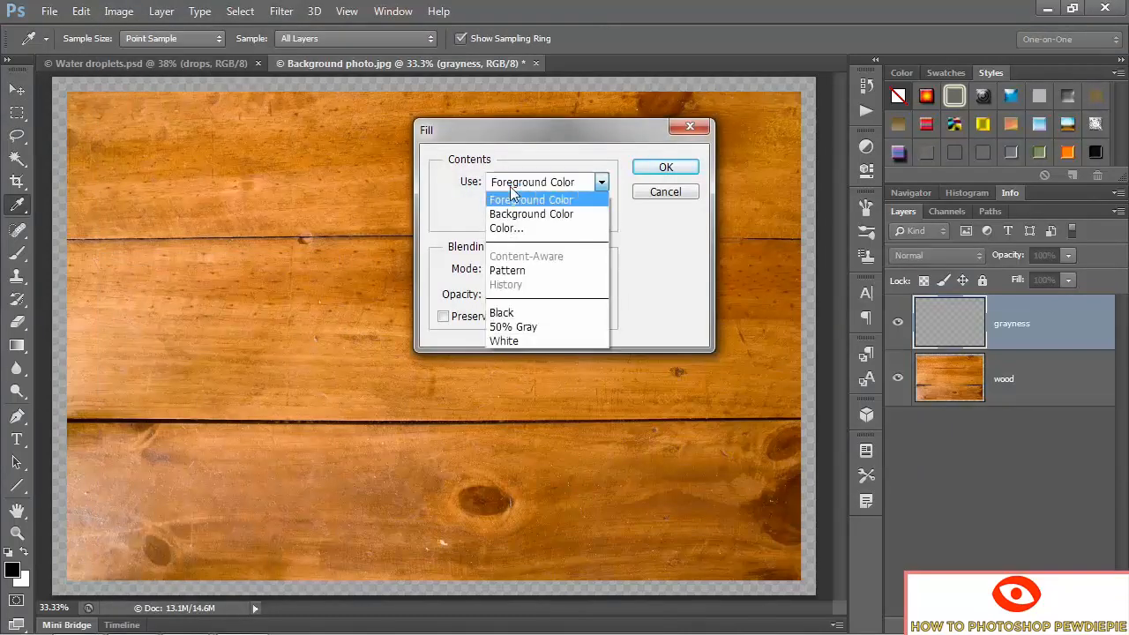
{"action": "left_click", "coordinate": [559, 327]}
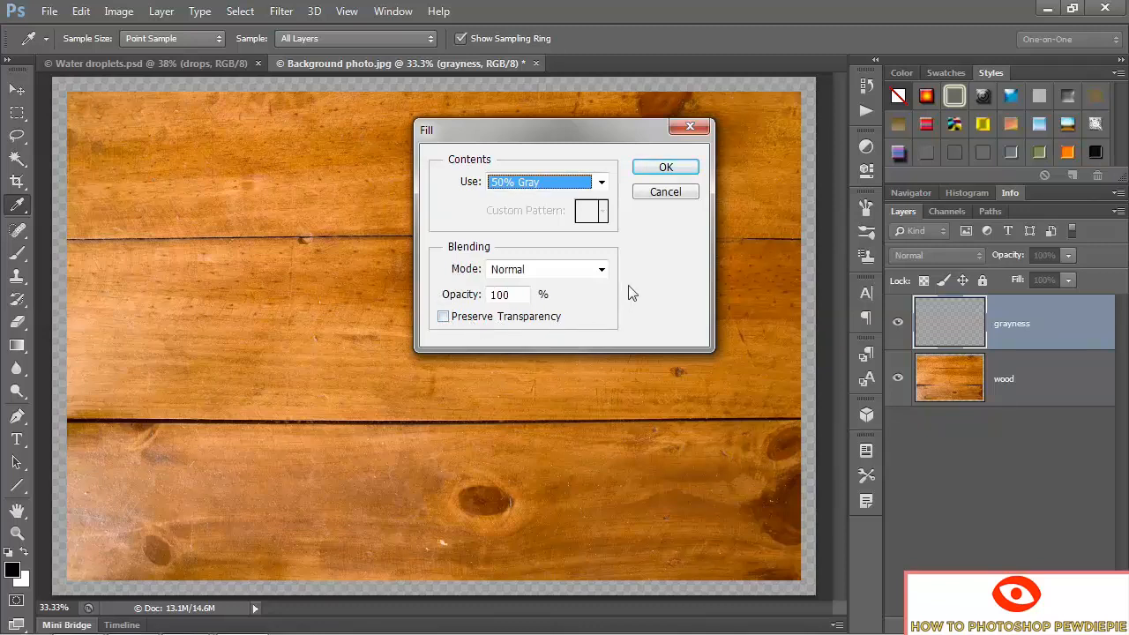
{"action": "left_click", "coordinate": [663, 168]}
{"action": "key", "text": "m"}
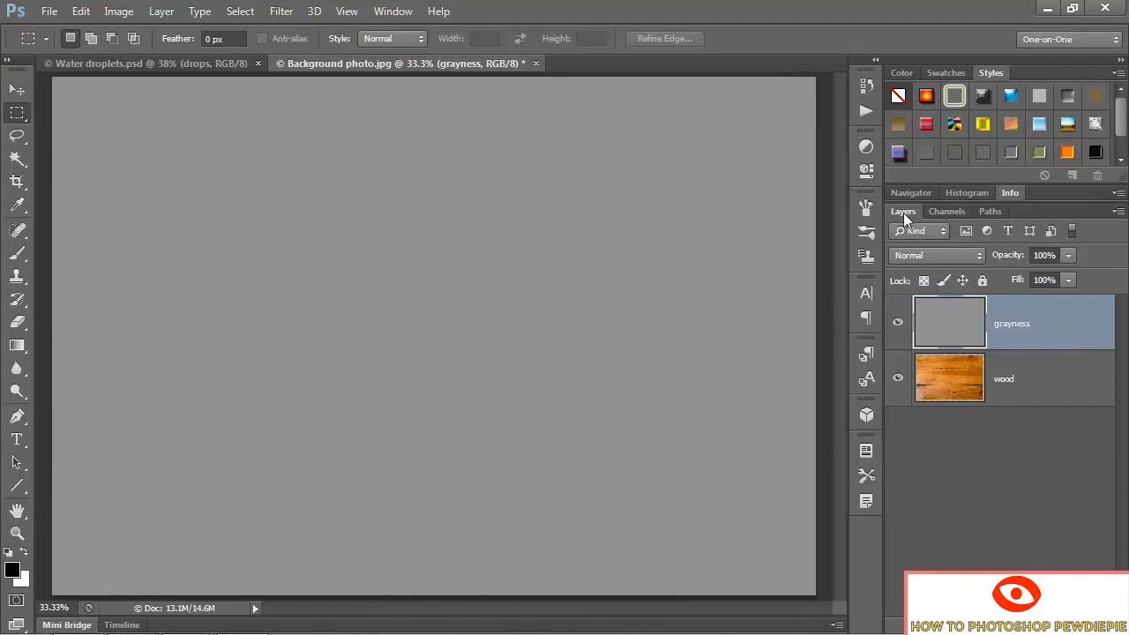
{"action": "left_click", "coordinate": [1118, 212]}
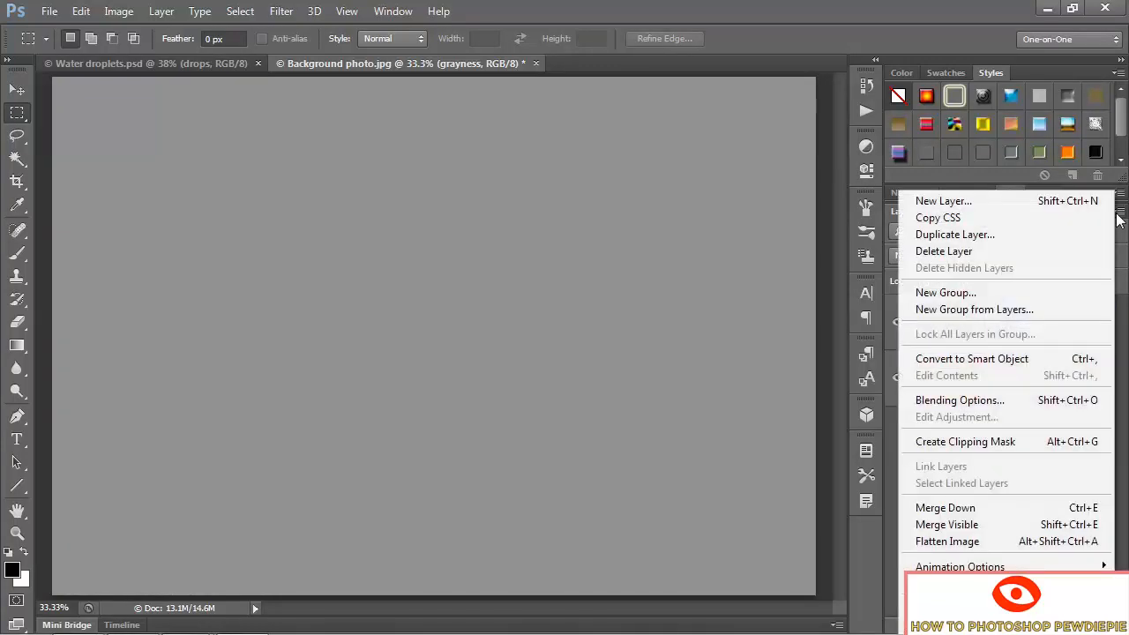
{"action": "left_click", "coordinate": [1051, 359]}
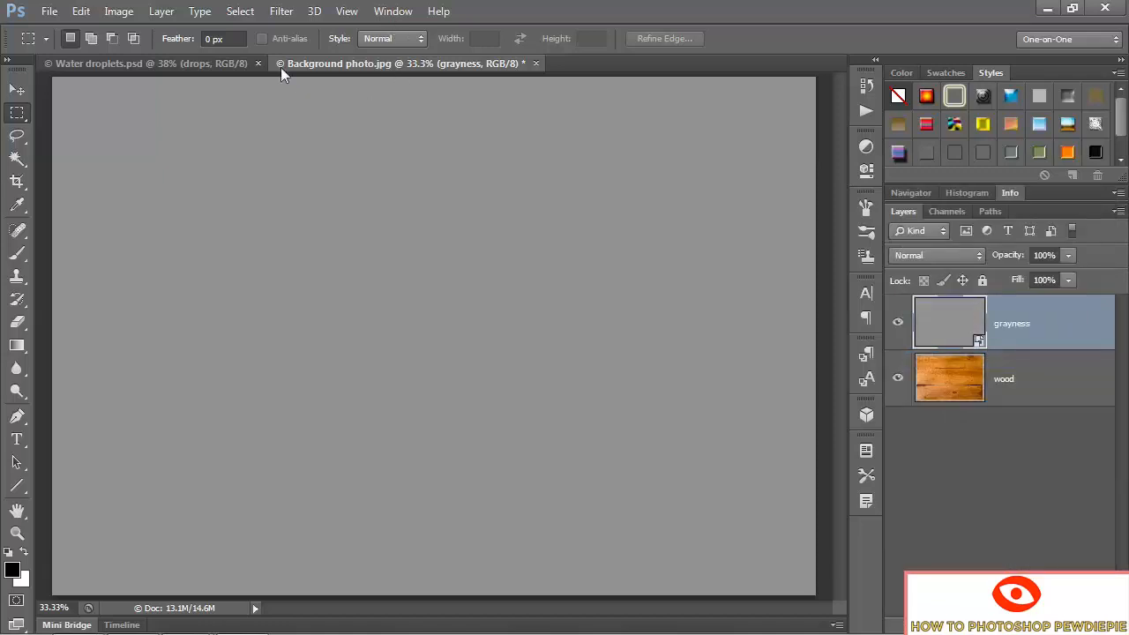
- Apply the Add Noise filter to the grayness layer with a 50% amount, Uniform distribution, and Monochromatic enabled
{"action": "left_click", "coordinate": [280, 12]}
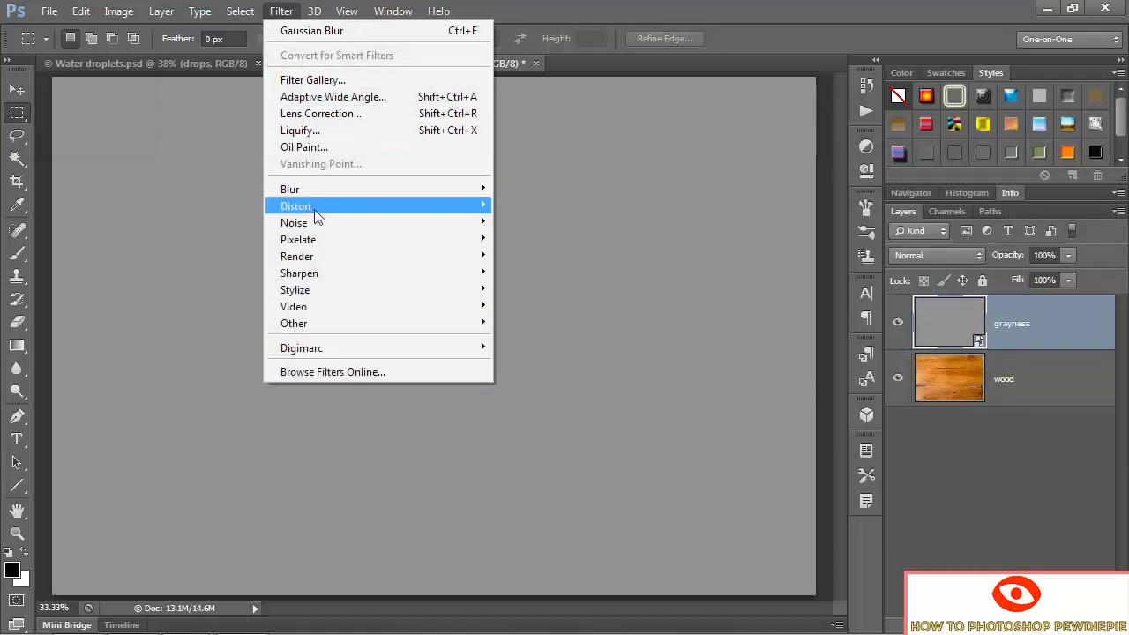
{"action": "mouse_move", "coordinate": [316, 221]}
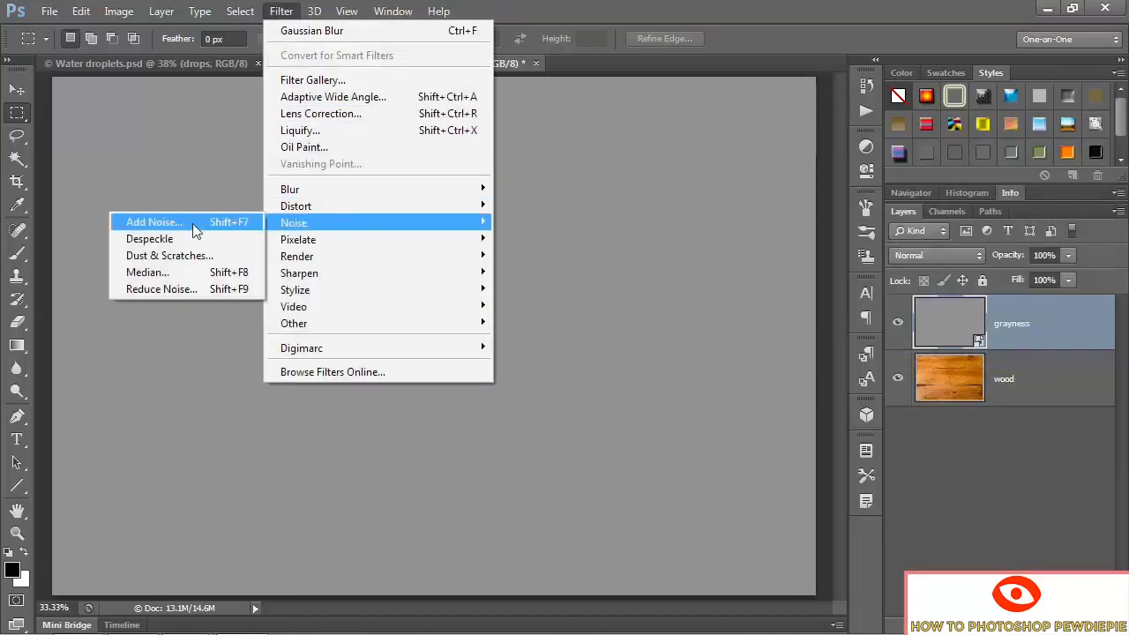
{"action": "left_click", "coordinate": [155, 222]}
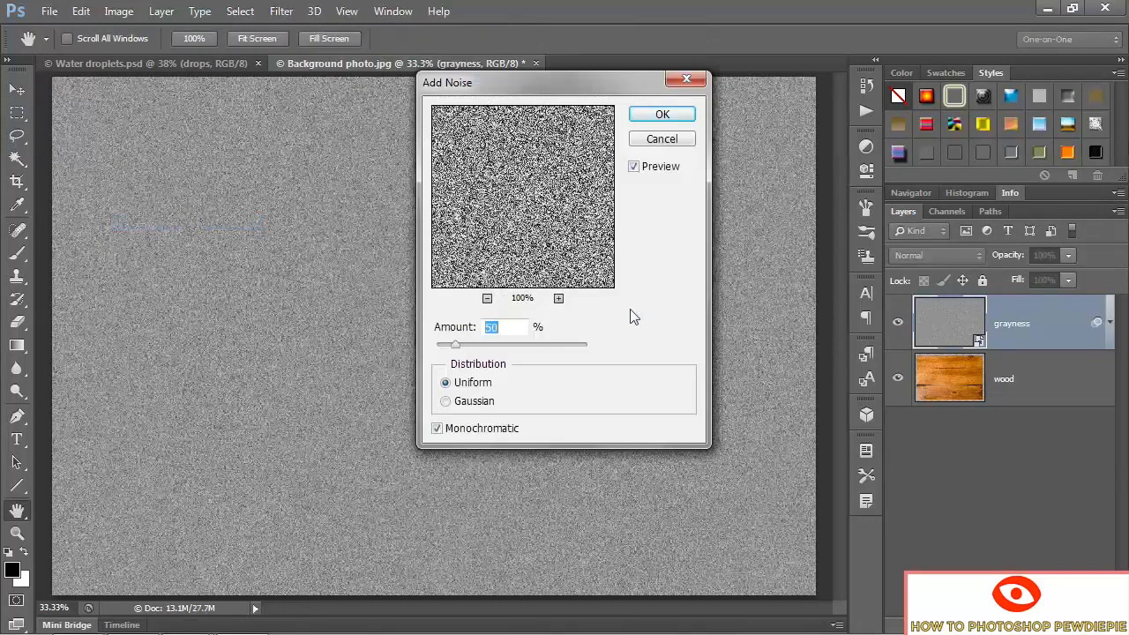
{"action": "left_click", "coordinate": [499, 328]}
{"action": "left_click", "coordinate": [684, 118]}
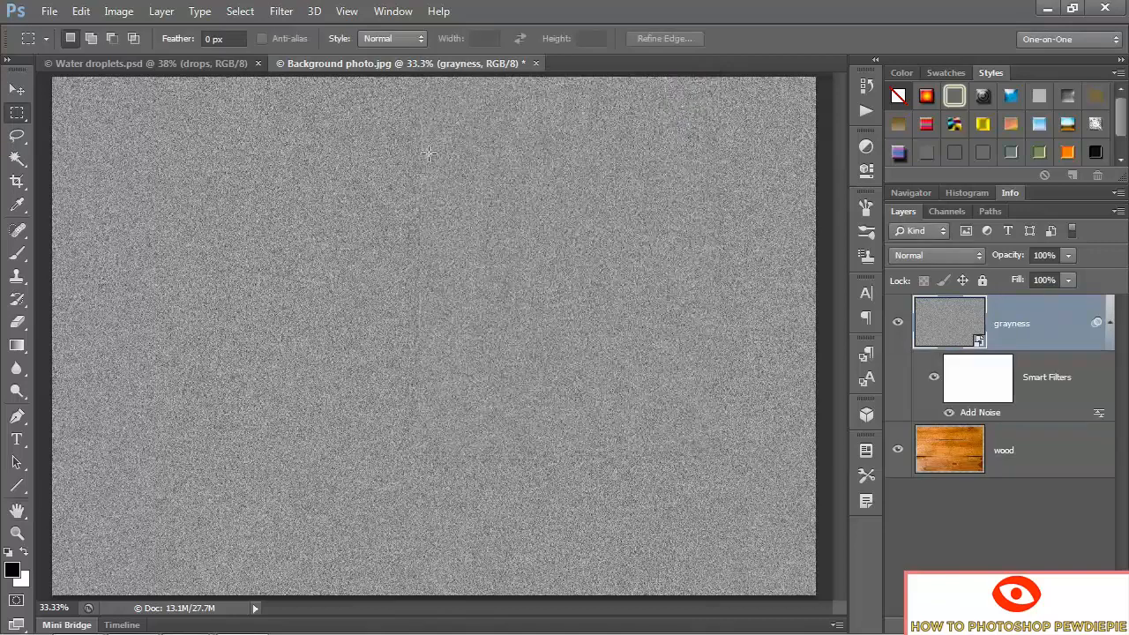
- Apply a Gaussian Blur with a 28-pixel radius to the grayness smart object
{"action": "left_click", "coordinate": [281, 12]}
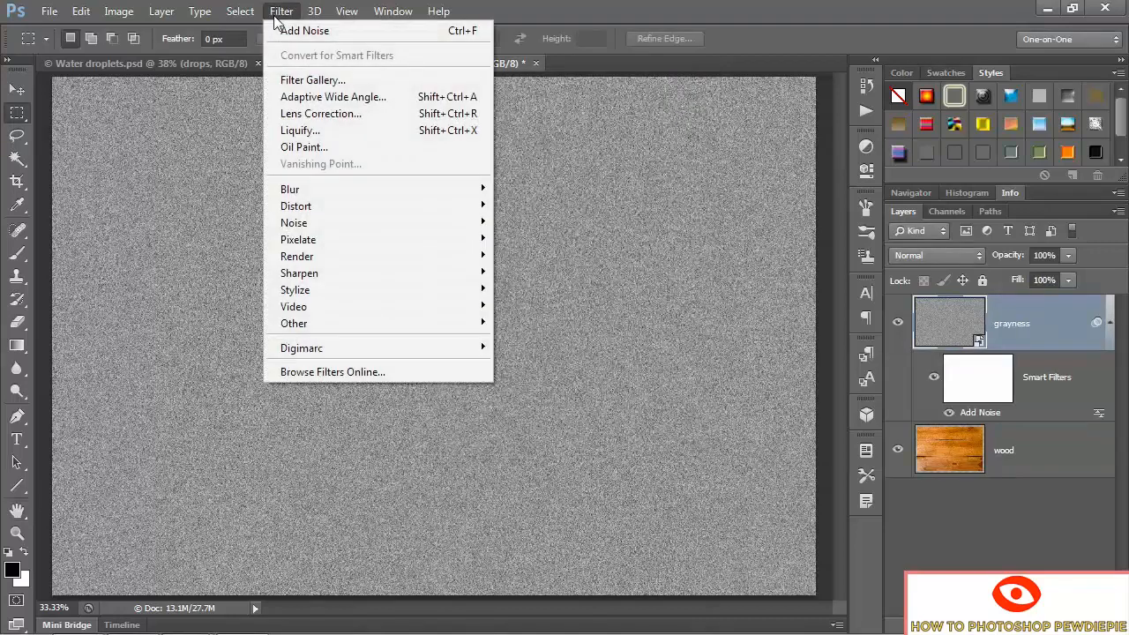
{"action": "mouse_move", "coordinate": [323, 188]}
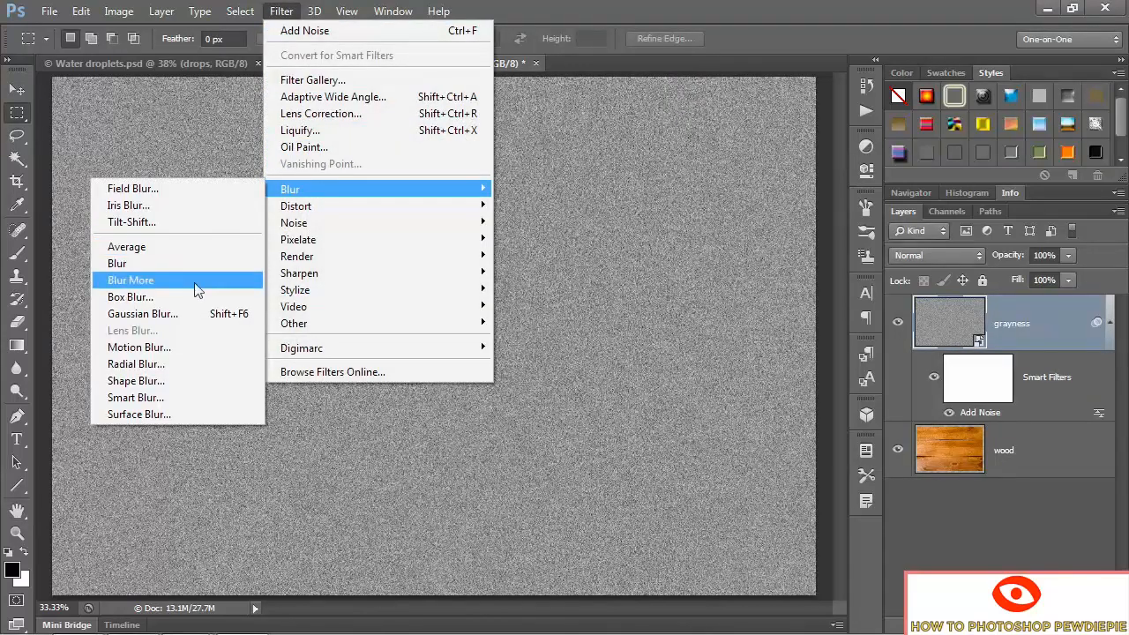
{"action": "left_click", "coordinate": [190, 313]}
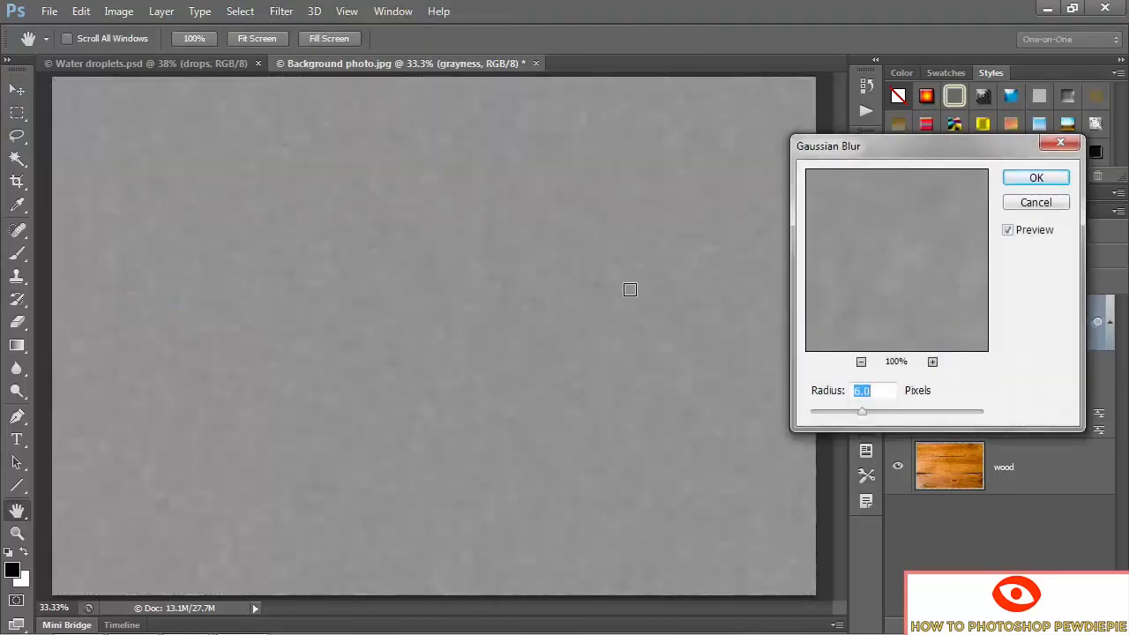
{"action": "type", "text": "28"}
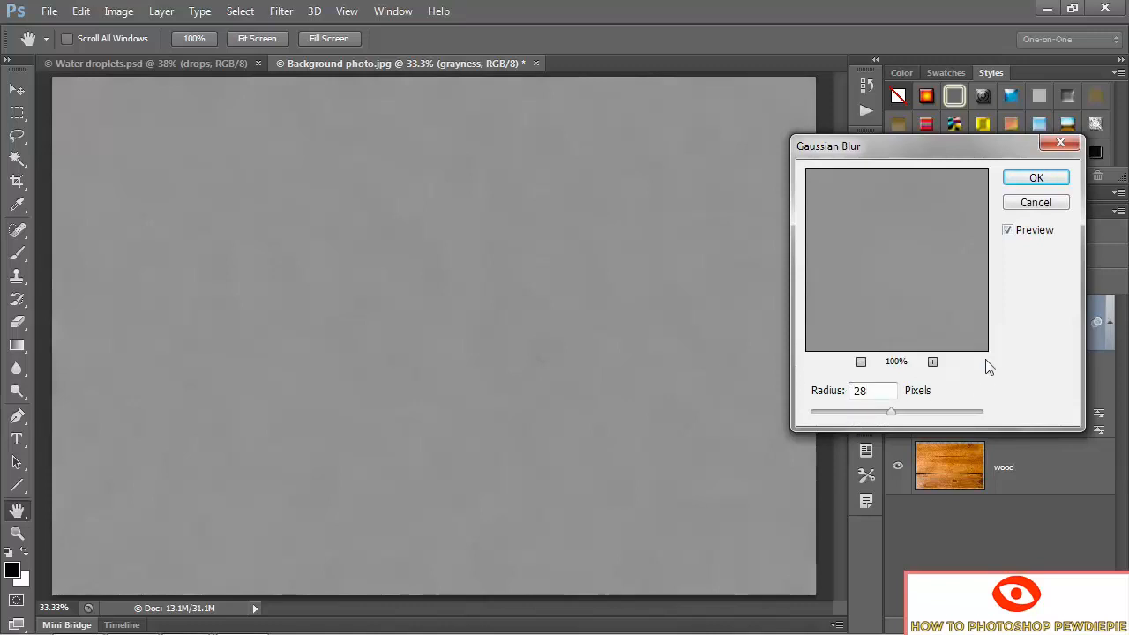
{"action": "left_click", "coordinate": [1018, 182]}
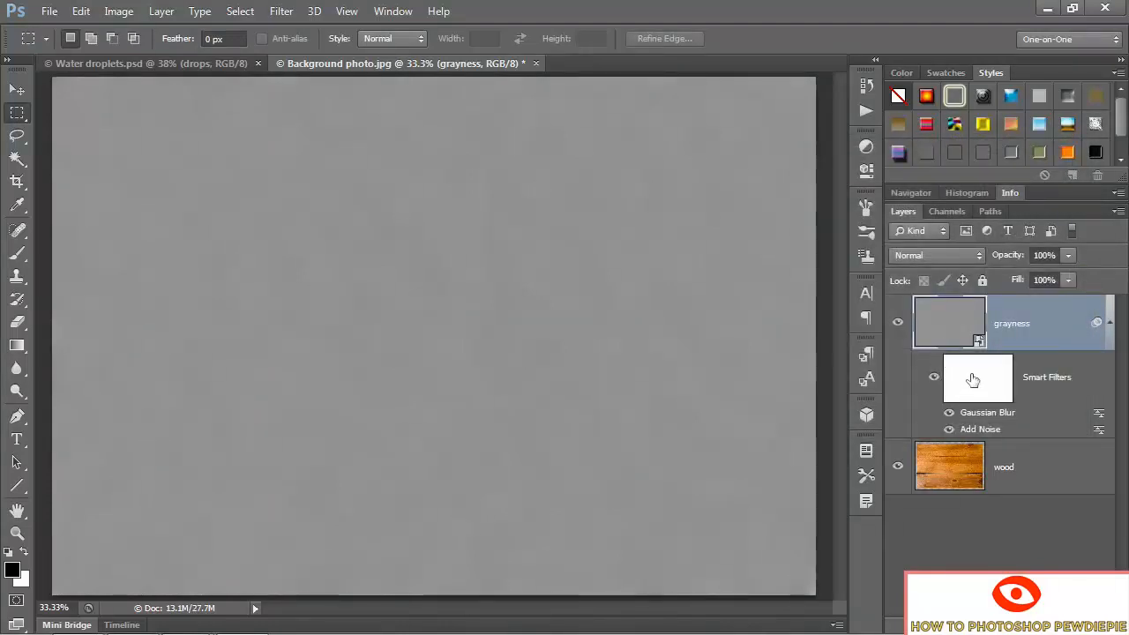
- Delete the grayness layer's filter mask and add a Threshold adjustment layer named dropmaker, clipped to grayness
{"action": "right_click", "coordinate": [970, 380]}
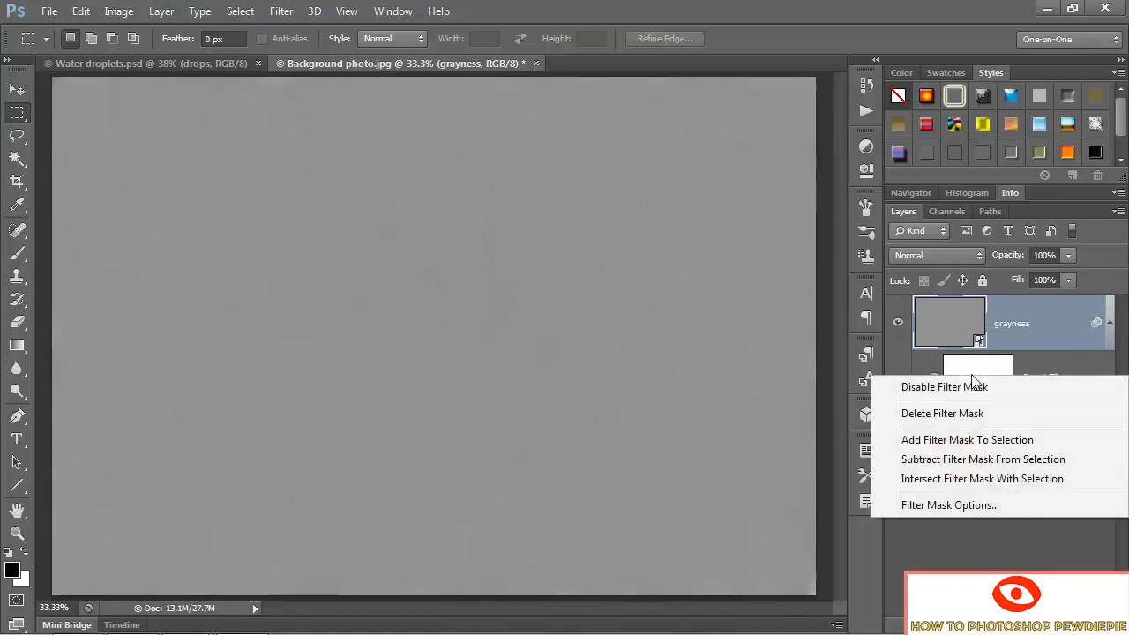
{"action": "left_click", "coordinate": [994, 414]}
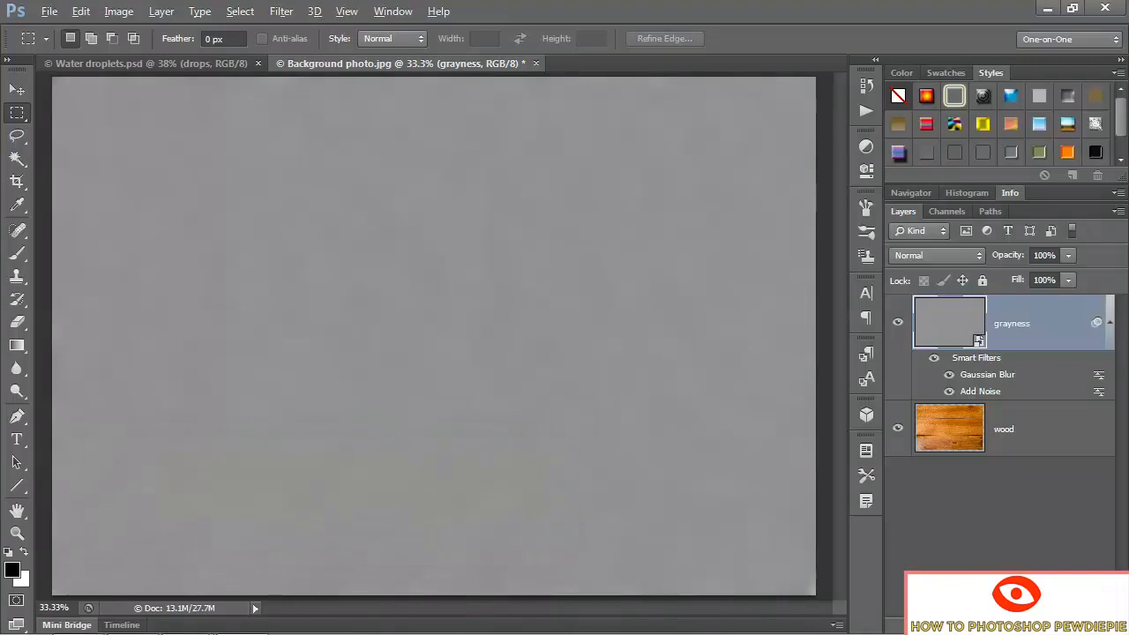
{"action": "left_click", "coordinate": [1000, 624], "text": "alt"}
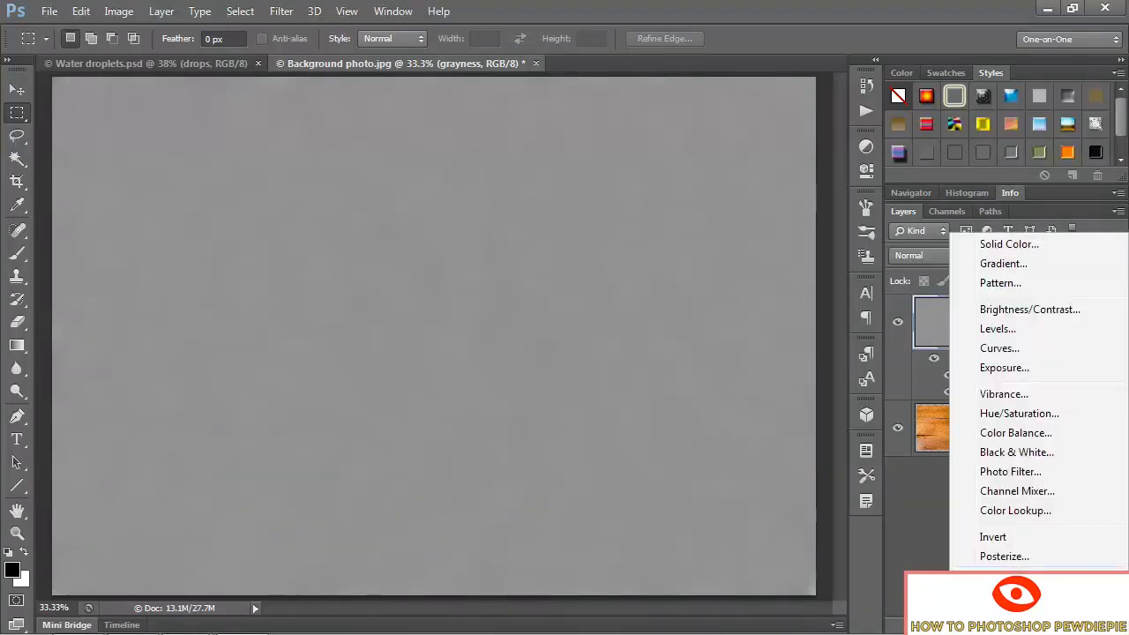
{"action": "left_click", "coordinate": [1000, 576]}
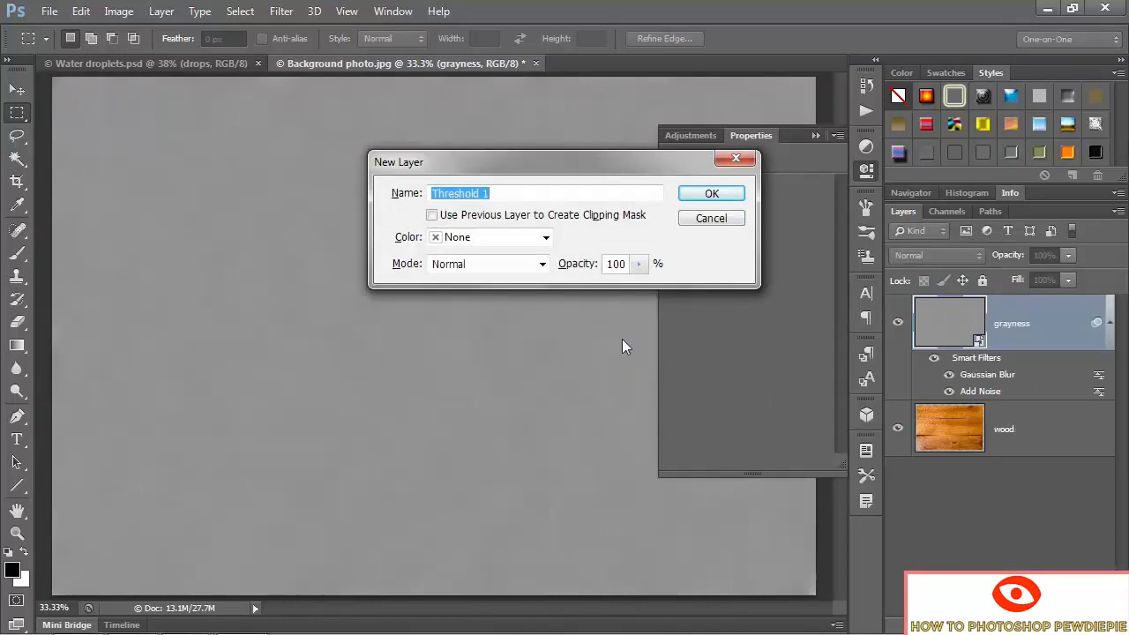
{"action": "type", "text": "dropmaker"}
{"action": "left_click", "coordinate": [431, 216]}
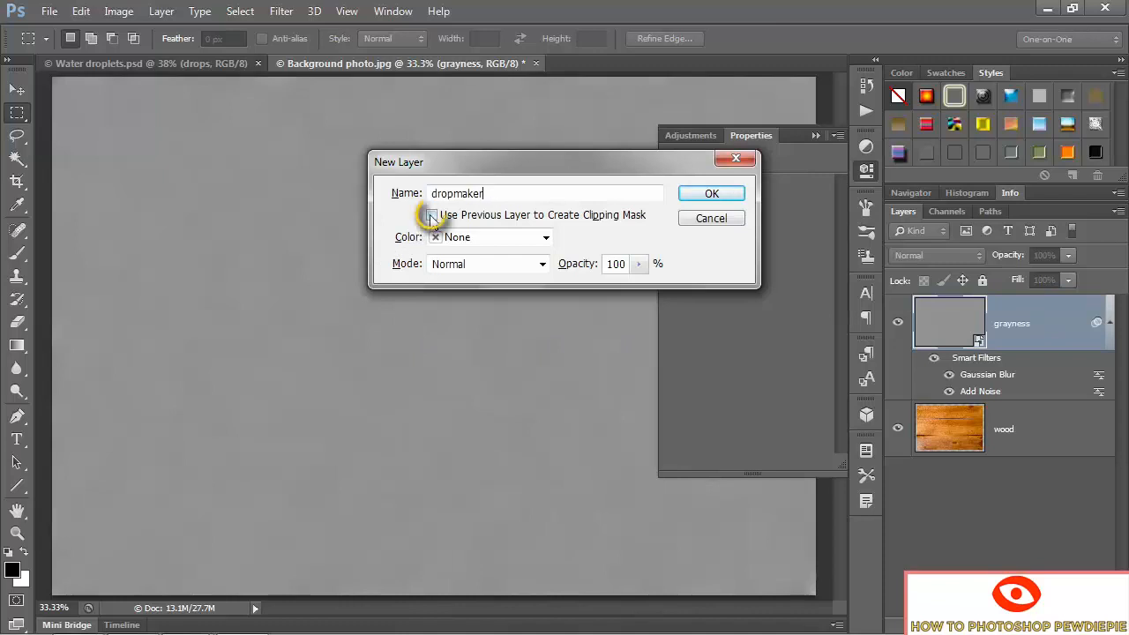
{"action": "left_click", "coordinate": [693, 196]}
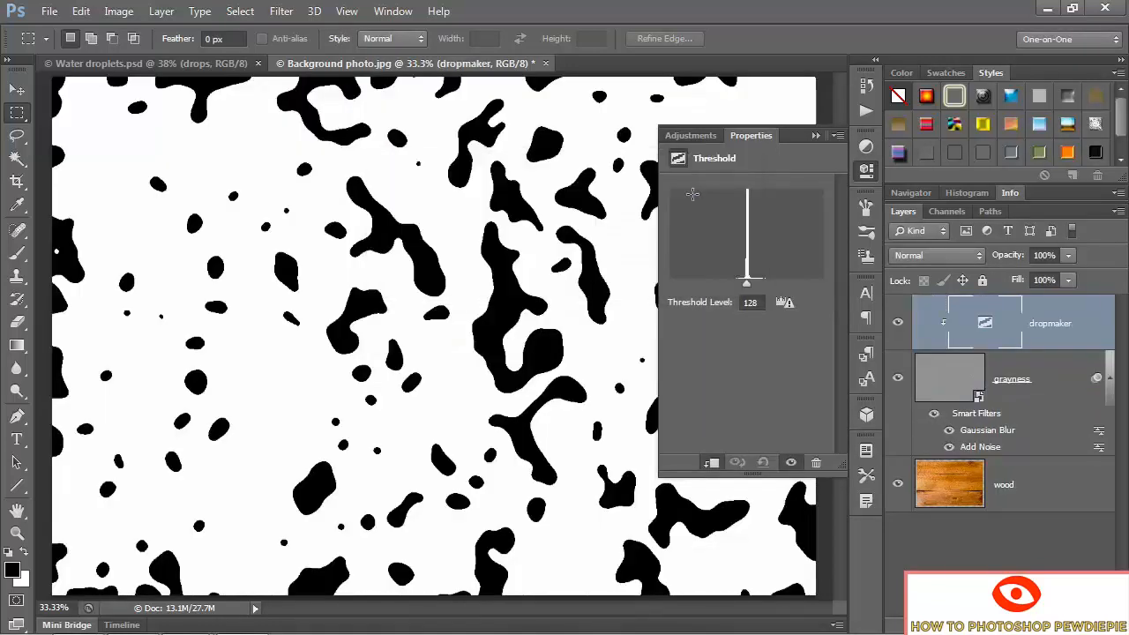
- Set the dropmaker adjustment's threshold level to 129
{"action": "left_click", "coordinate": [757, 302]}
{"action": "key", "text": "Up"}
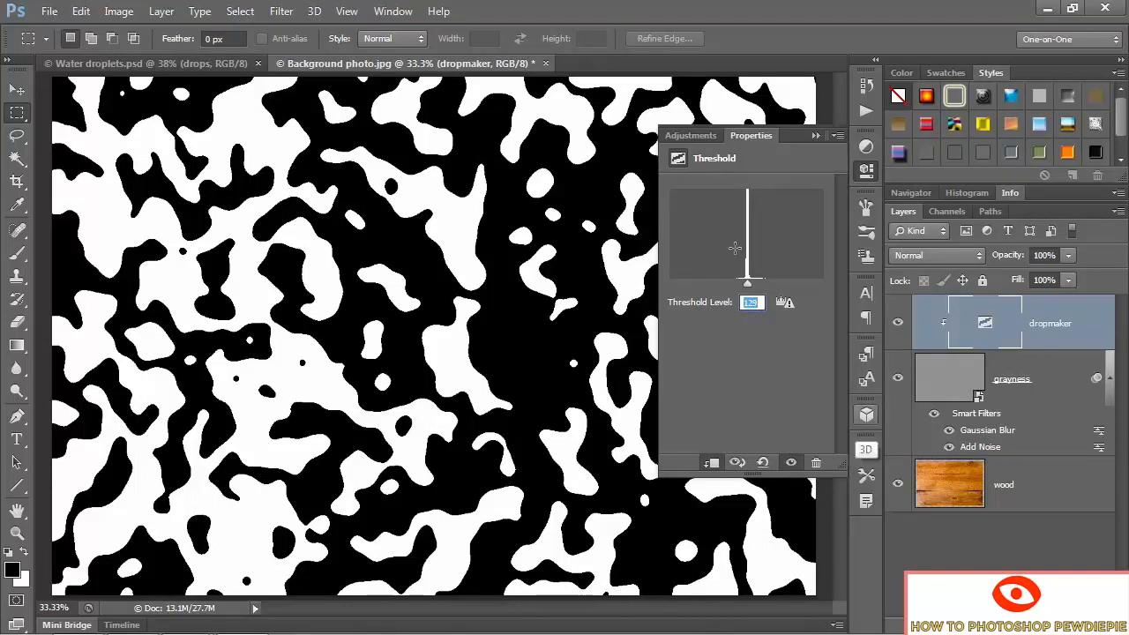
{"action": "left_click", "coordinate": [817, 136]}
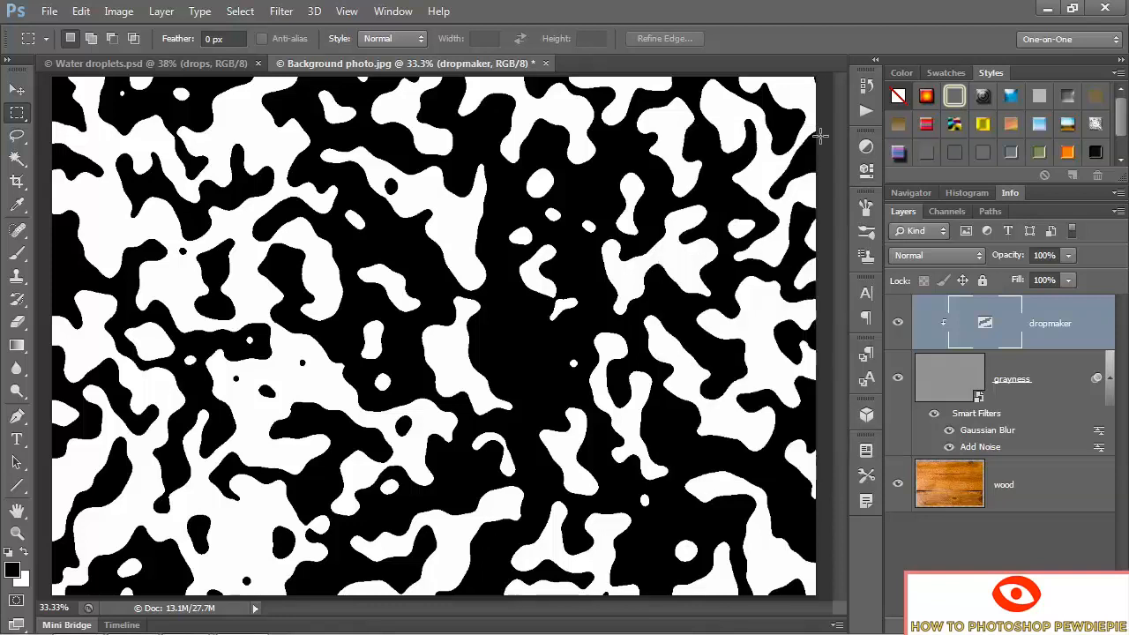
- Preview Gaussian Blur radii of 12 and 36 pixels on the grayness smart object and discard the changes
{"action": "double_click", "coordinate": [986, 433]}
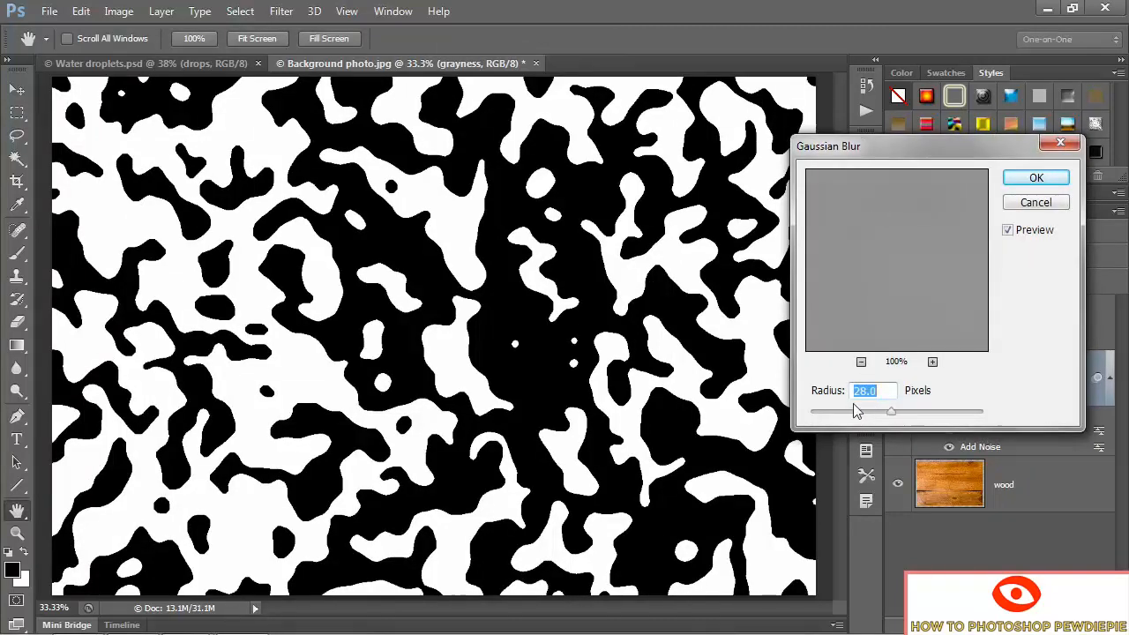
{"action": "type", "text": "12"}
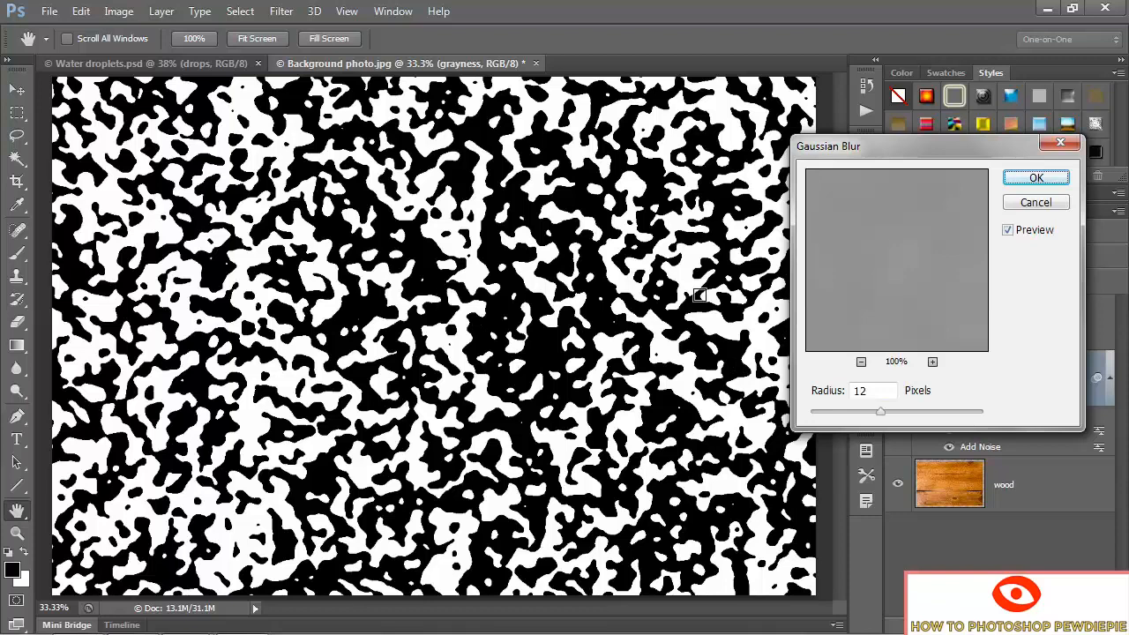
{"action": "double_click", "coordinate": [860, 390]}
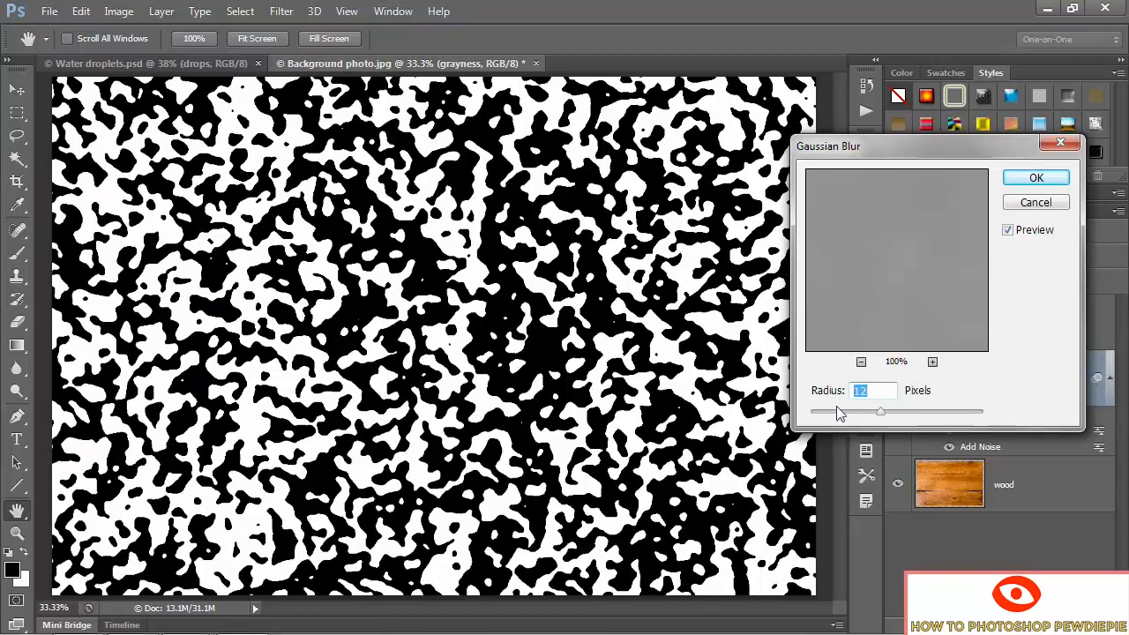
{"action": "type", "text": "36"}
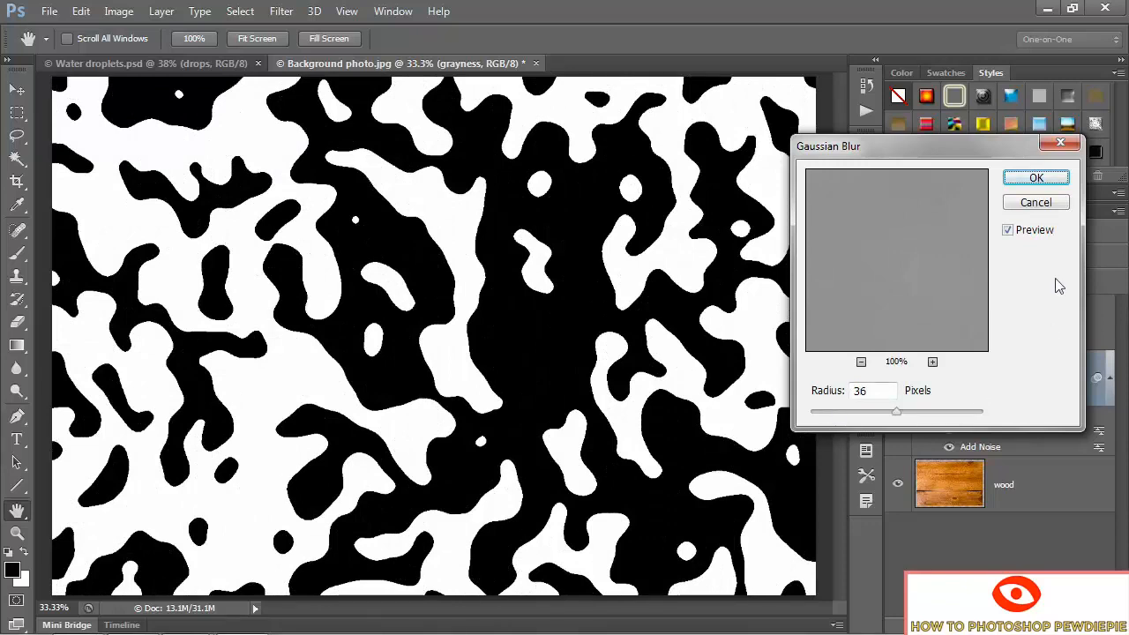
{"action": "left_click", "coordinate": [1032, 202]}
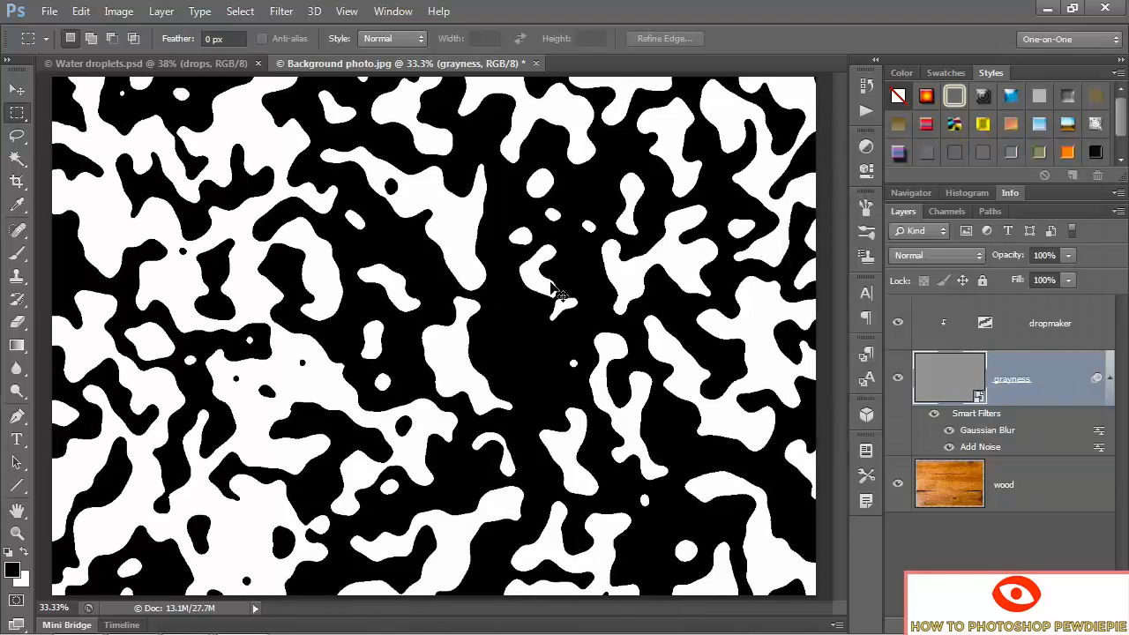
- Stamp all visible layers into a new layer above dropmaker and name it blur
{"action": "scroll", "coordinate": [548, 283], "scroll_direction": "up", "scroll_amount": 3}
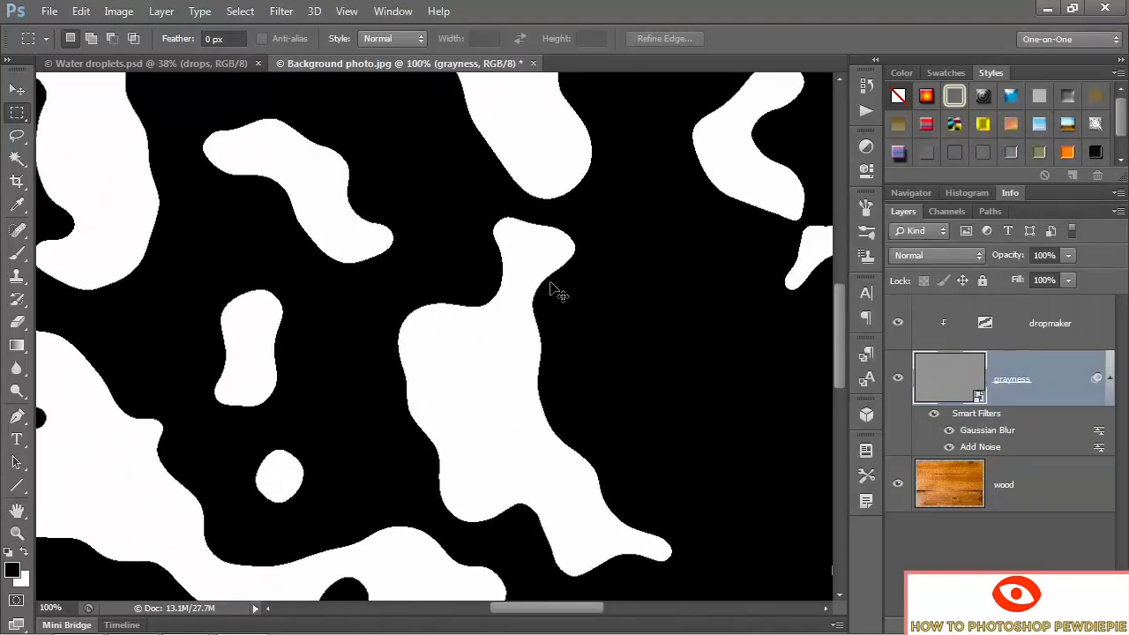
{"action": "scroll", "coordinate": [549, 284], "scroll_direction": "up", "scroll_amount": 1}
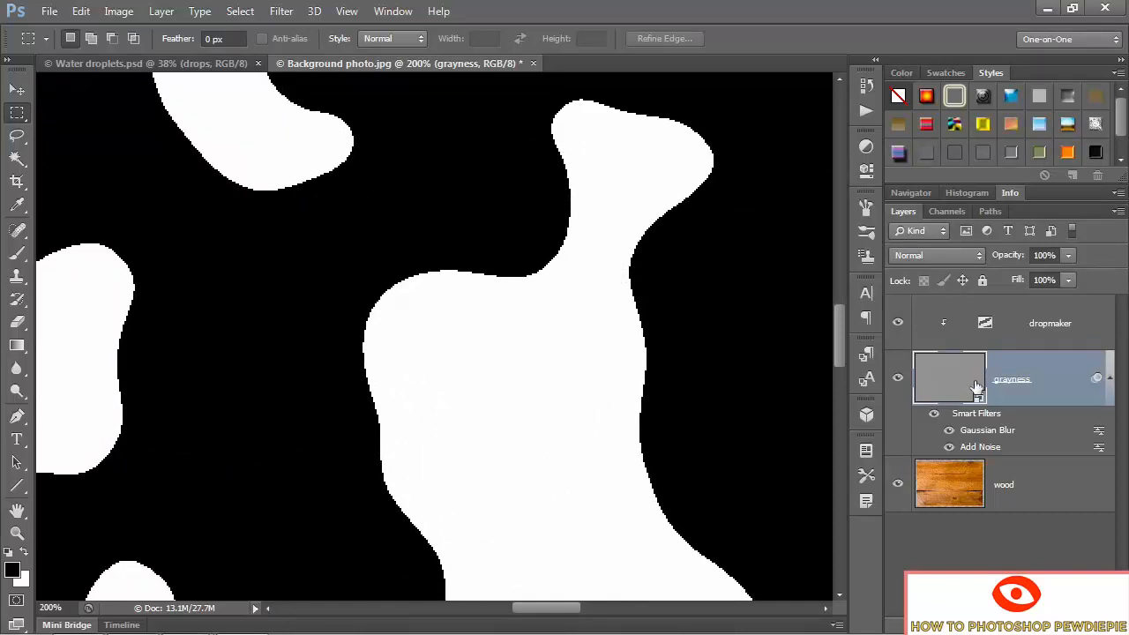
{"action": "left_click", "coordinate": [1042, 338]}
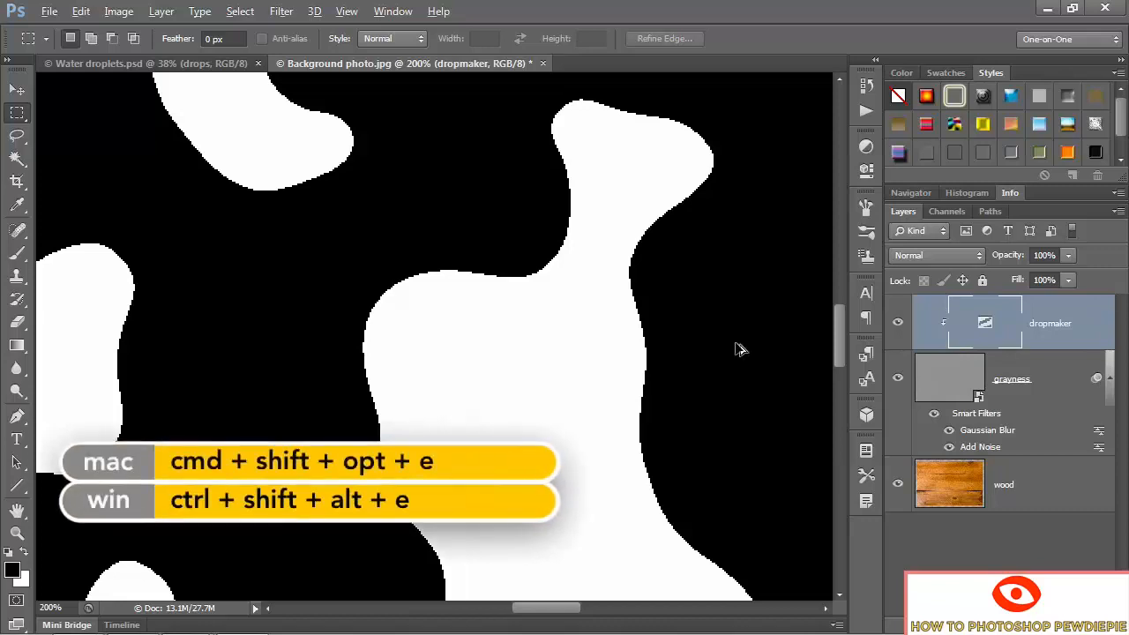
{"action": "key", "text": "ctrl+shift+alt+e"}
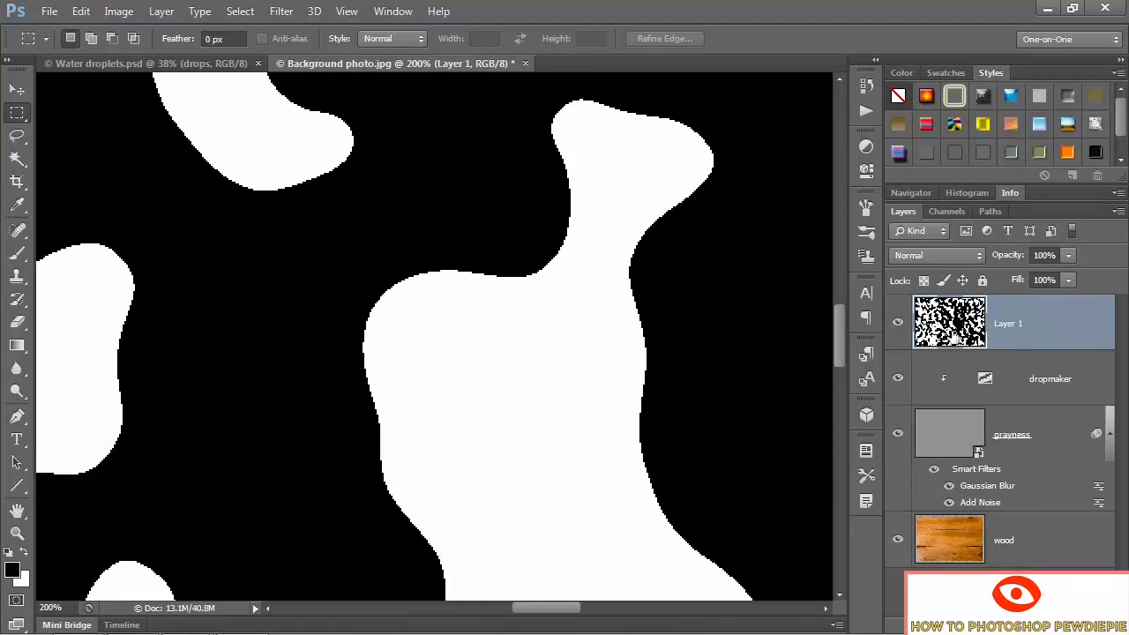
{"action": "double_click", "coordinate": [1002, 328]}
{"action": "type", "text": "blur"}
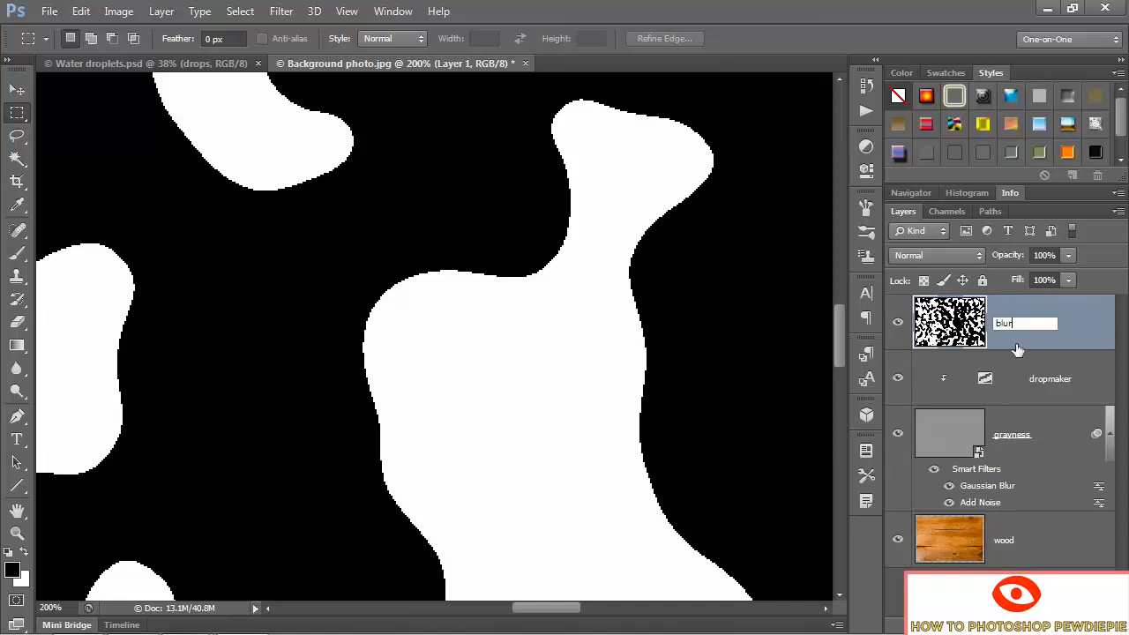
{"action": "key", "text": "Return"}
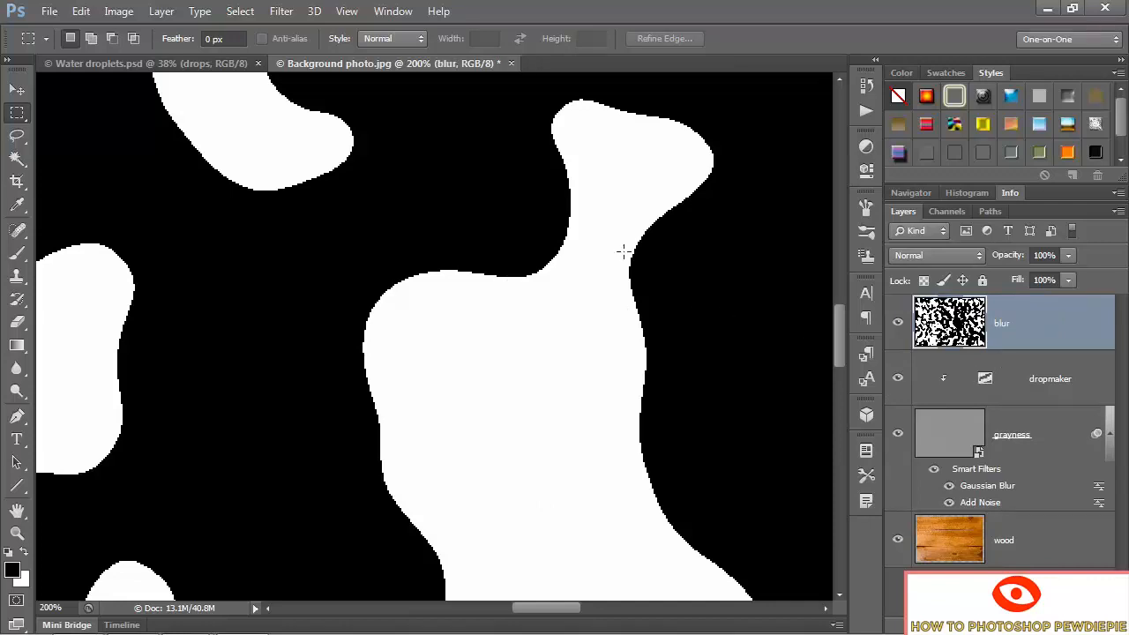
- Apply a Gaussian Blur with a 6-pixel radius to the blur layer
{"action": "left_click", "coordinate": [282, 12]}
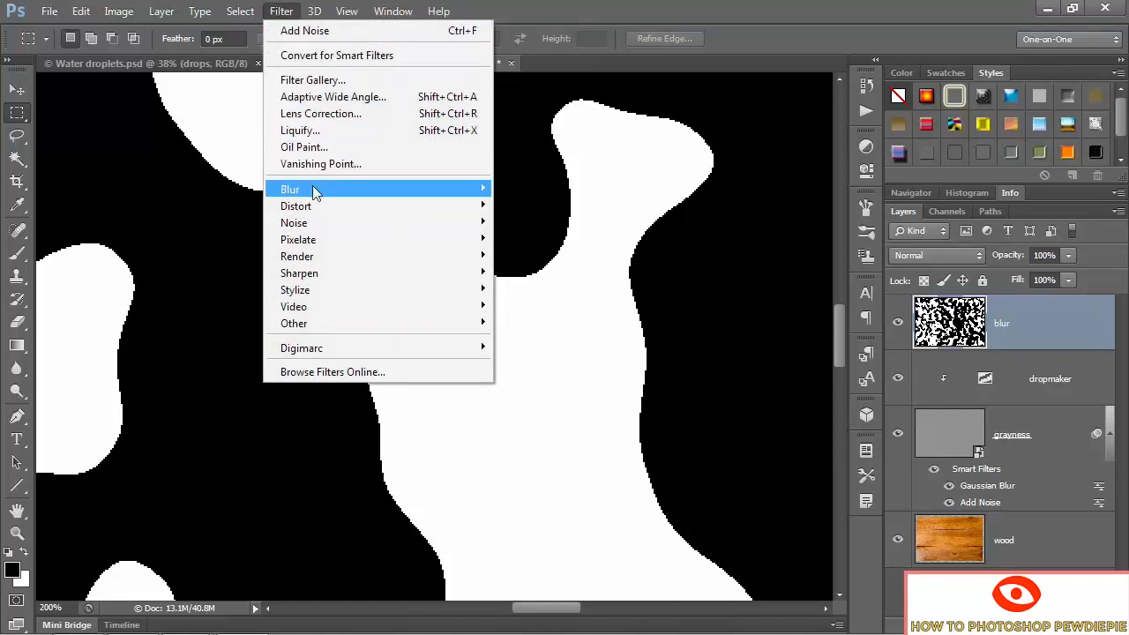
{"action": "mouse_move", "coordinate": [313, 189]}
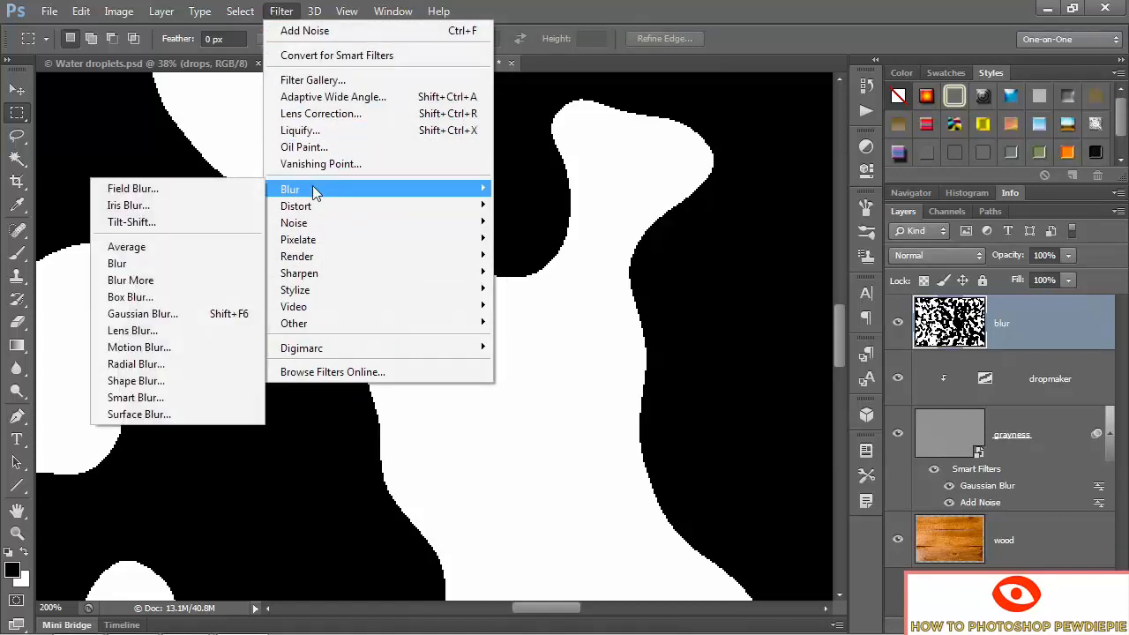
{"action": "left_click", "coordinate": [204, 315]}
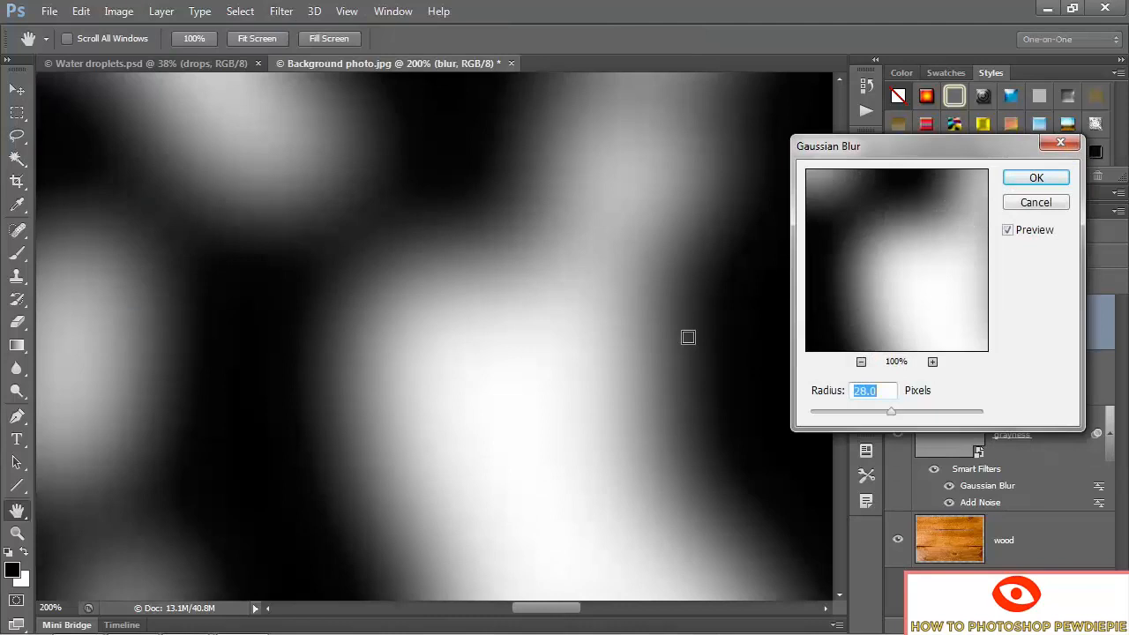
{"action": "type", "text": "6"}
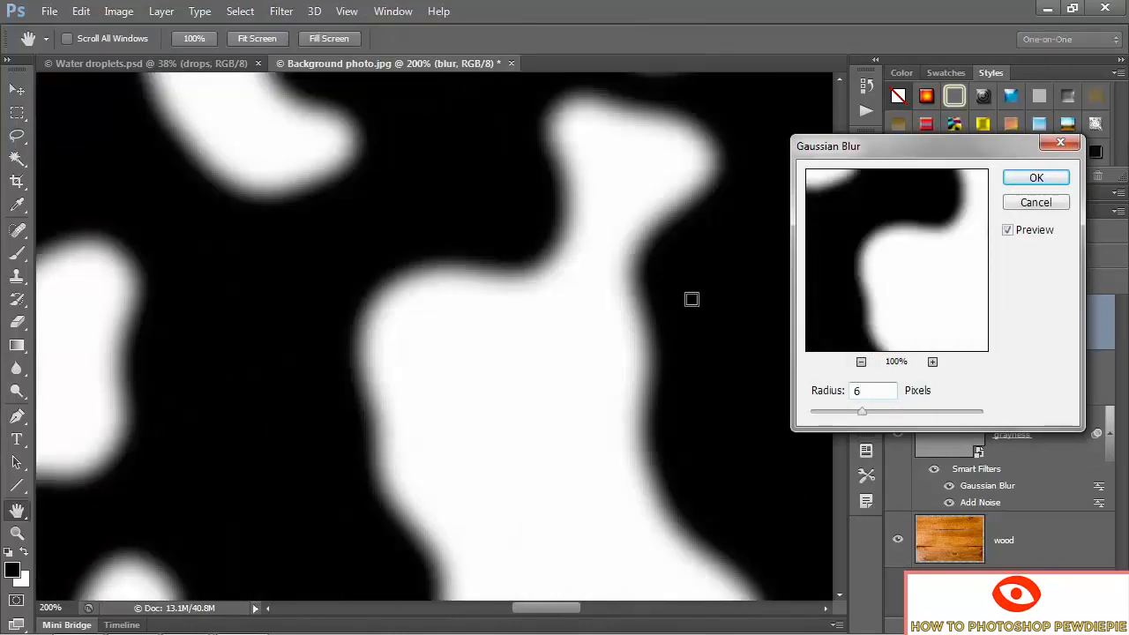
{"action": "left_click", "coordinate": [1028, 179]}
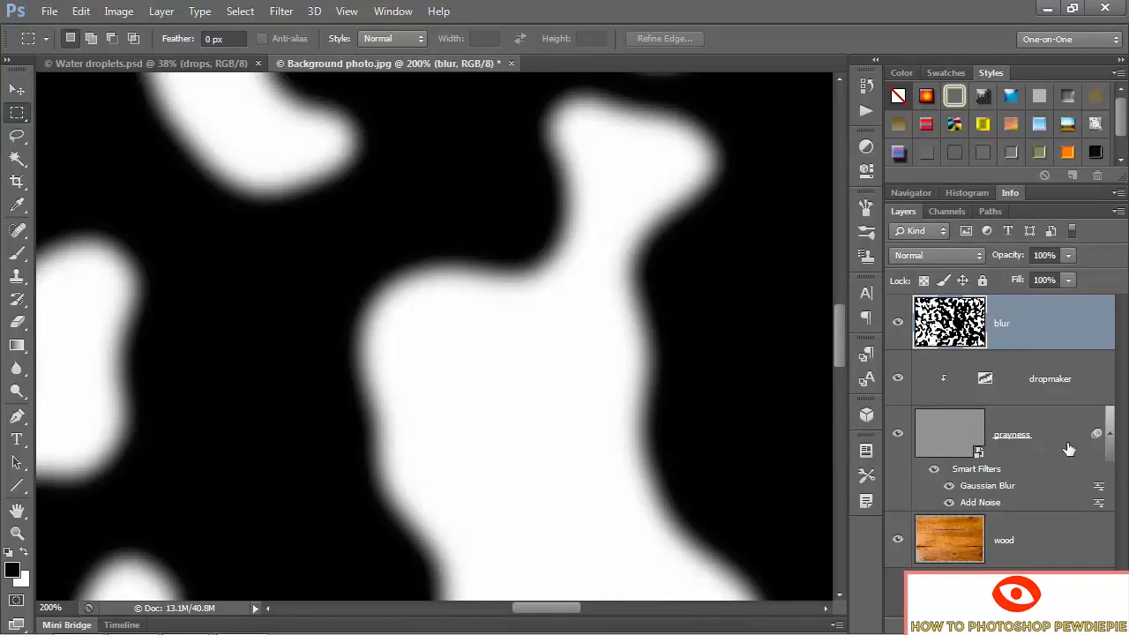
- Add a Levels adjustment layer named sharper above the blur layer, using that layer as its clipping mask
{"action": "key", "text": "alt"}
{"action": "left_click", "coordinate": [1006, 607], "text": "alt"}
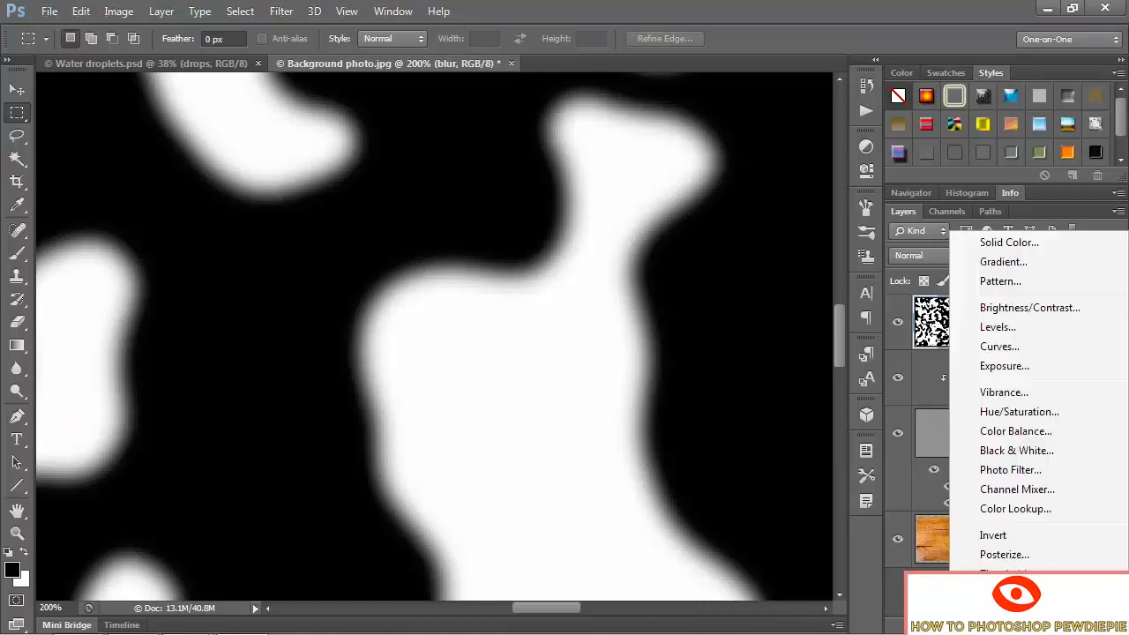
{"action": "left_click", "coordinate": [1030, 333]}
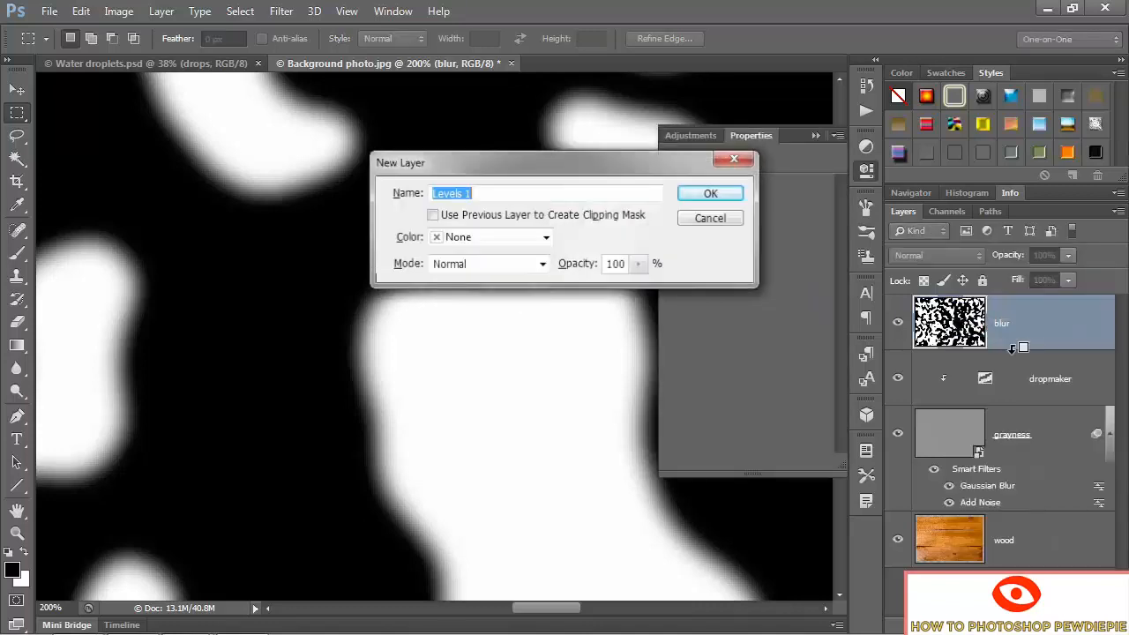
{"action": "type", "text": "sharper"}
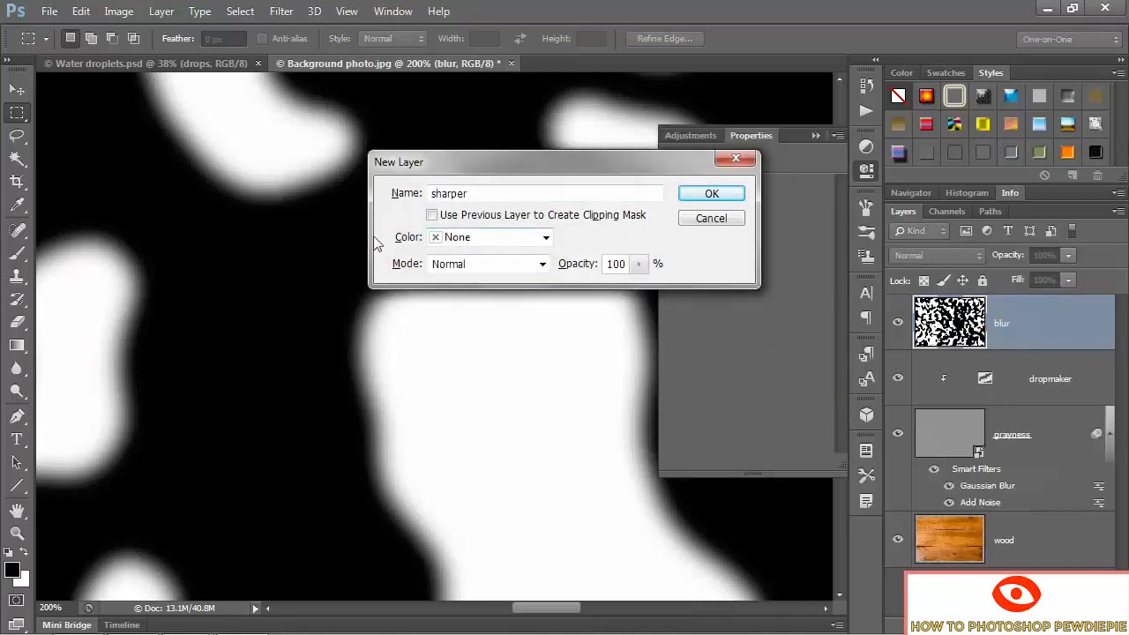
{"action": "left_click", "coordinate": [432, 215]}
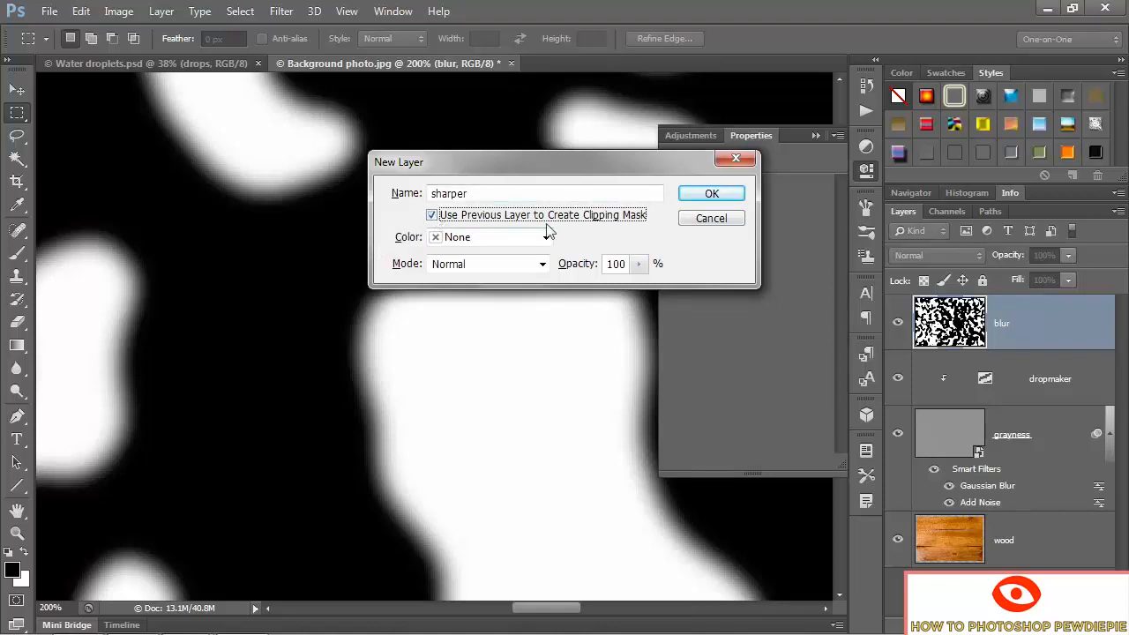
{"action": "left_click", "coordinate": [701, 196]}
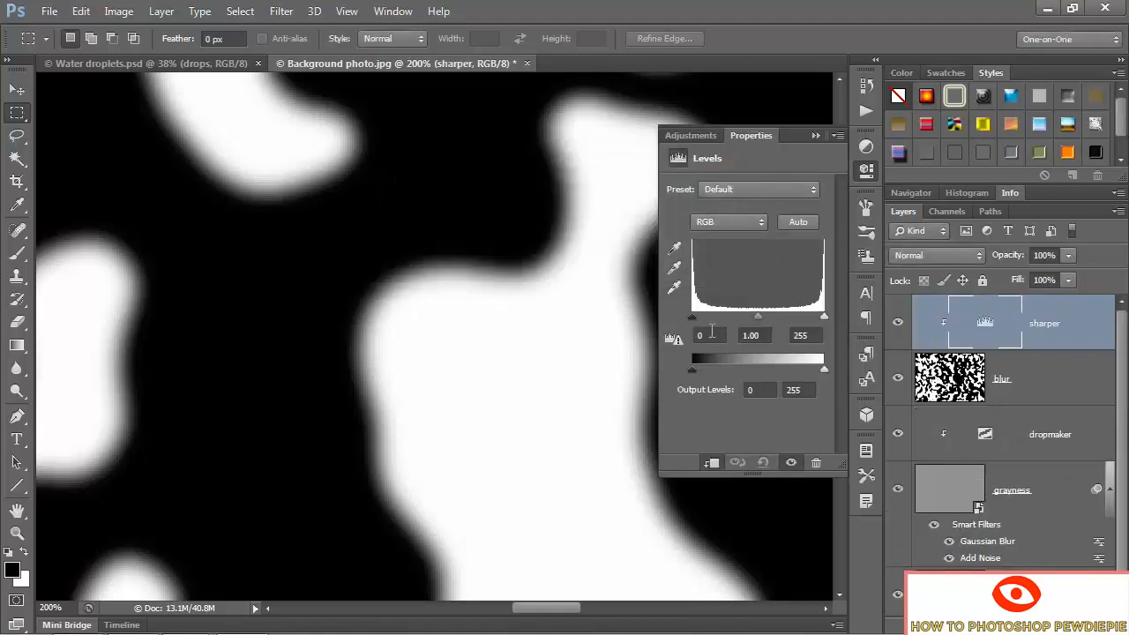
- Set the sharper layer's input levels to a black point of 120 and a white point of 145
{"action": "left_click", "coordinate": [710, 335]}
{"action": "type", "text": "120"}
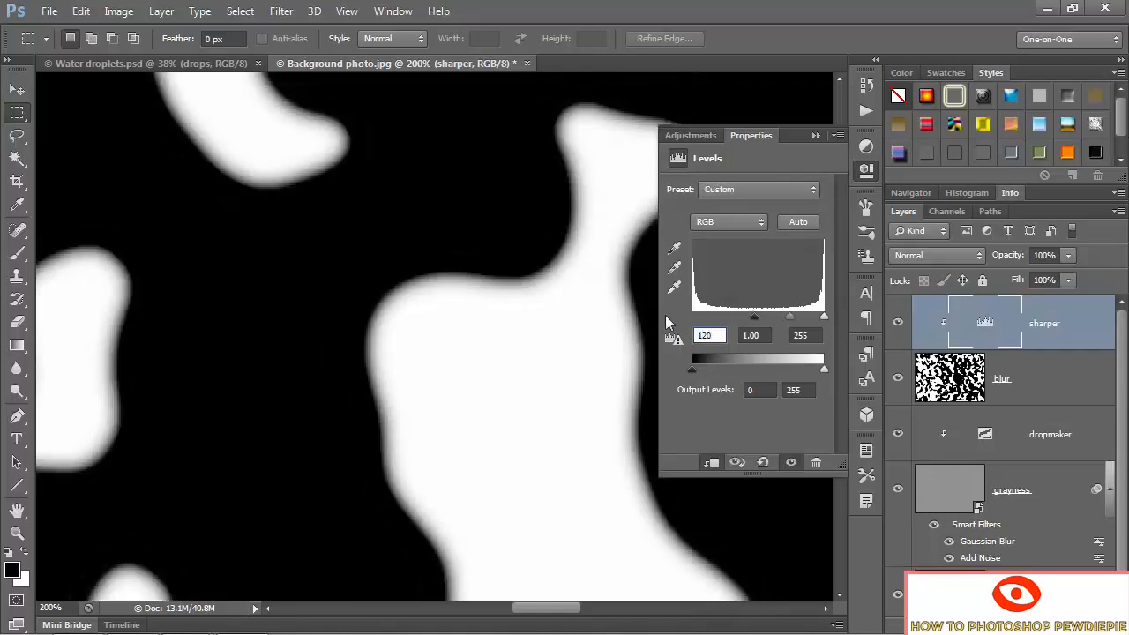
{"action": "key", "text": "Tab"}
{"action": "key", "text": "Tab"}
{"action": "type", "text": "145"}
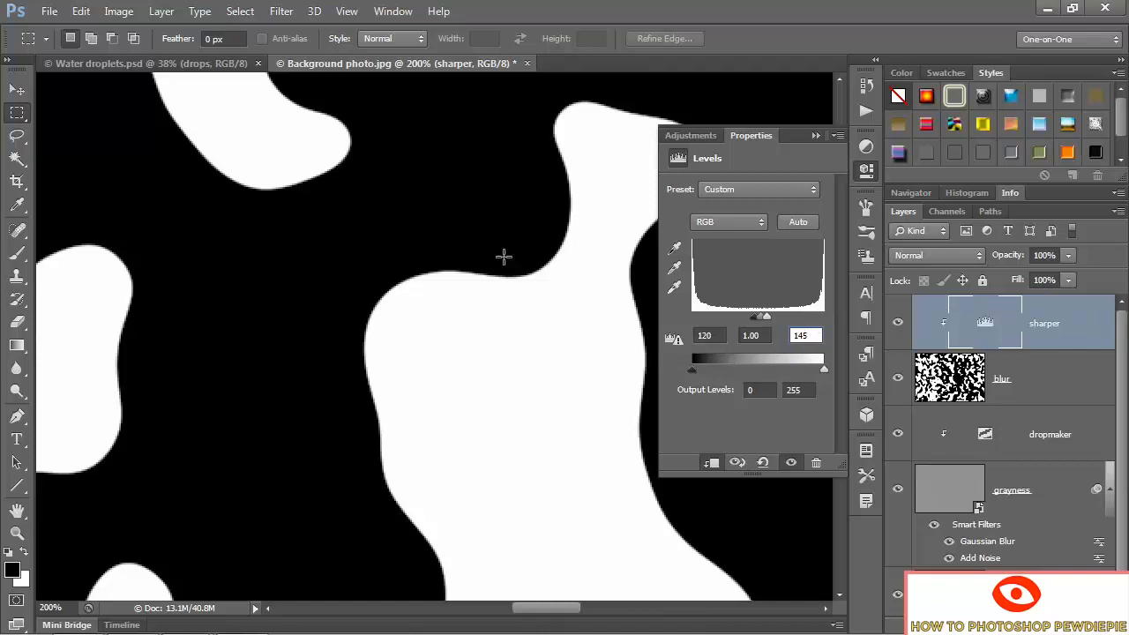
{"action": "left_click", "coordinate": [816, 138]}
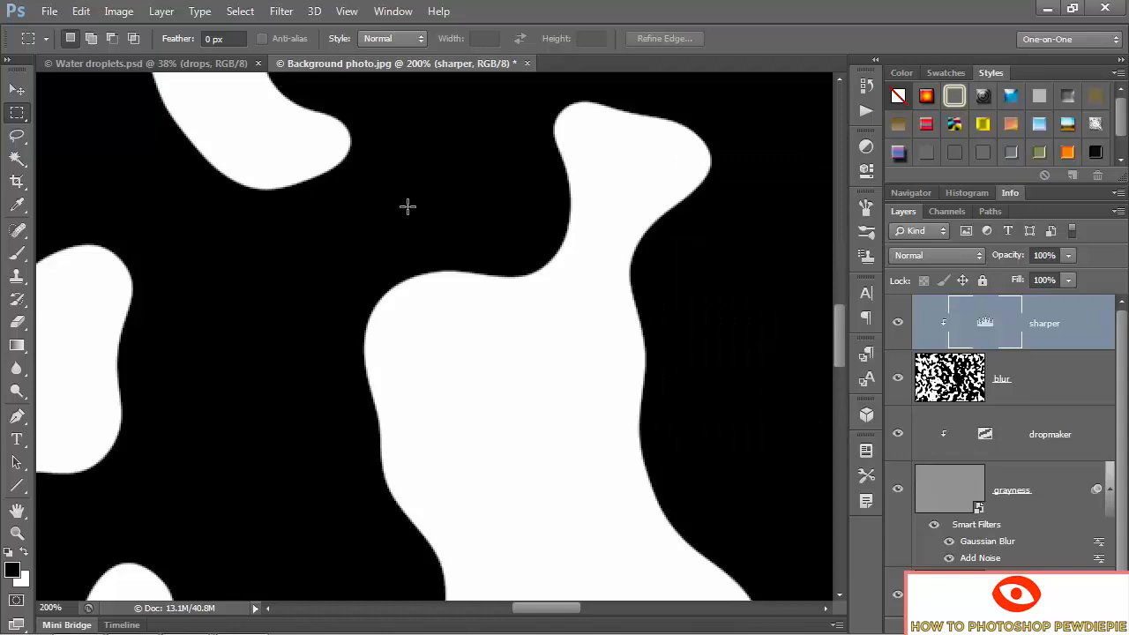
- Load the RGB composite channel's white areas as a selection
{"action": "key", "text": "ctrl+0"}
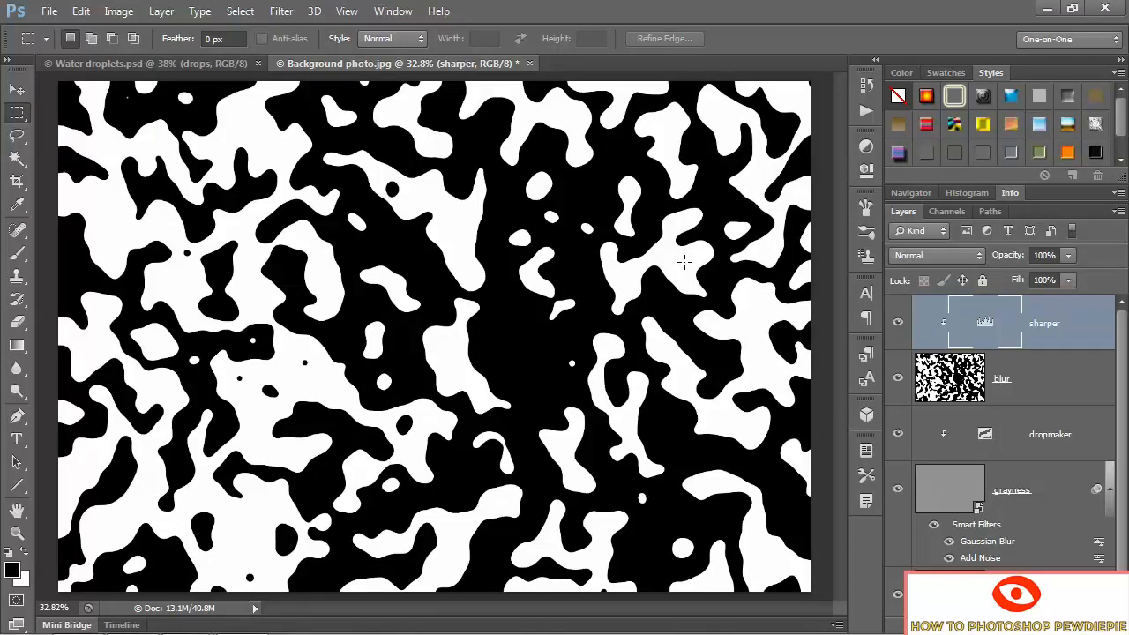
{"action": "left_click", "coordinate": [956, 213]}
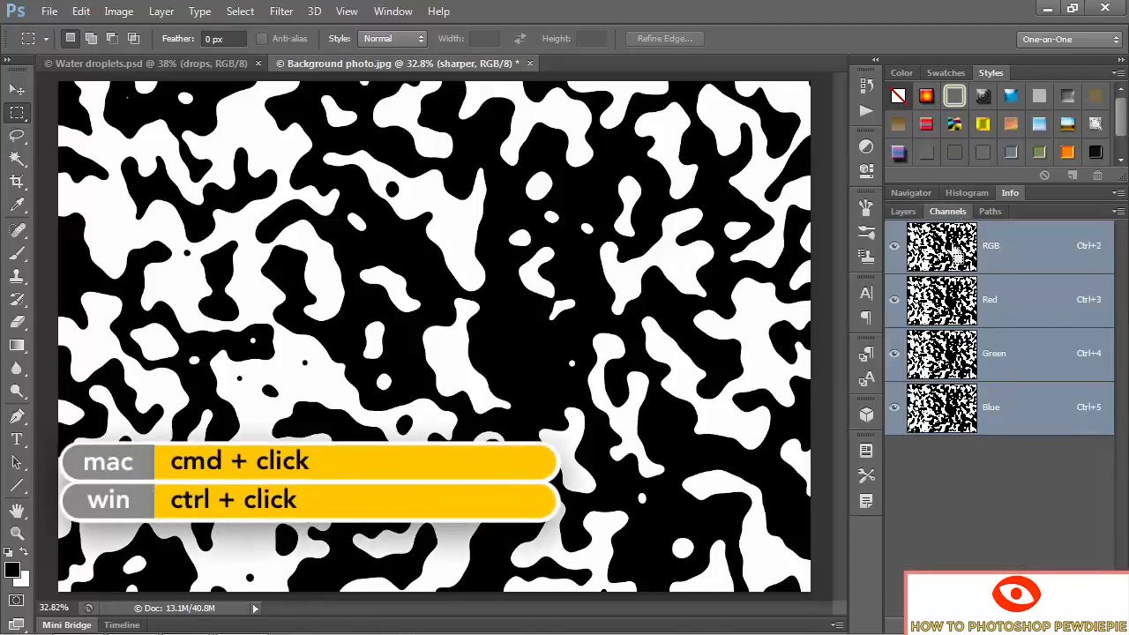
{"action": "left_click", "coordinate": [955, 256], "text": "ctrl"}
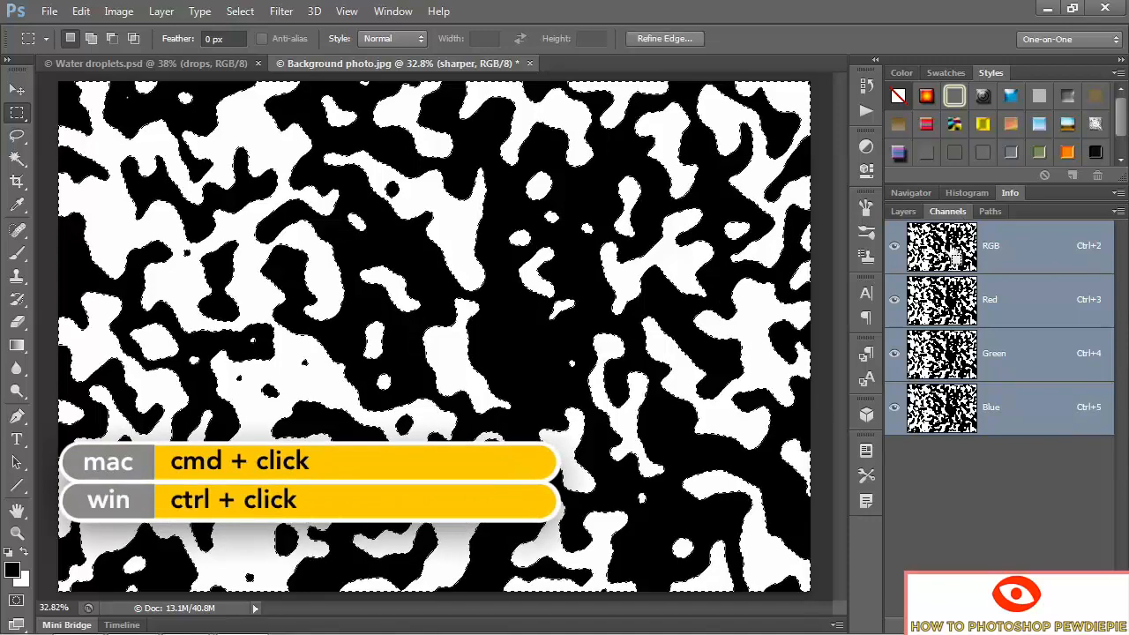
- Group the layers from sharper down to grayness into a new group named intermediate
{"action": "left_click", "coordinate": [906, 211]}
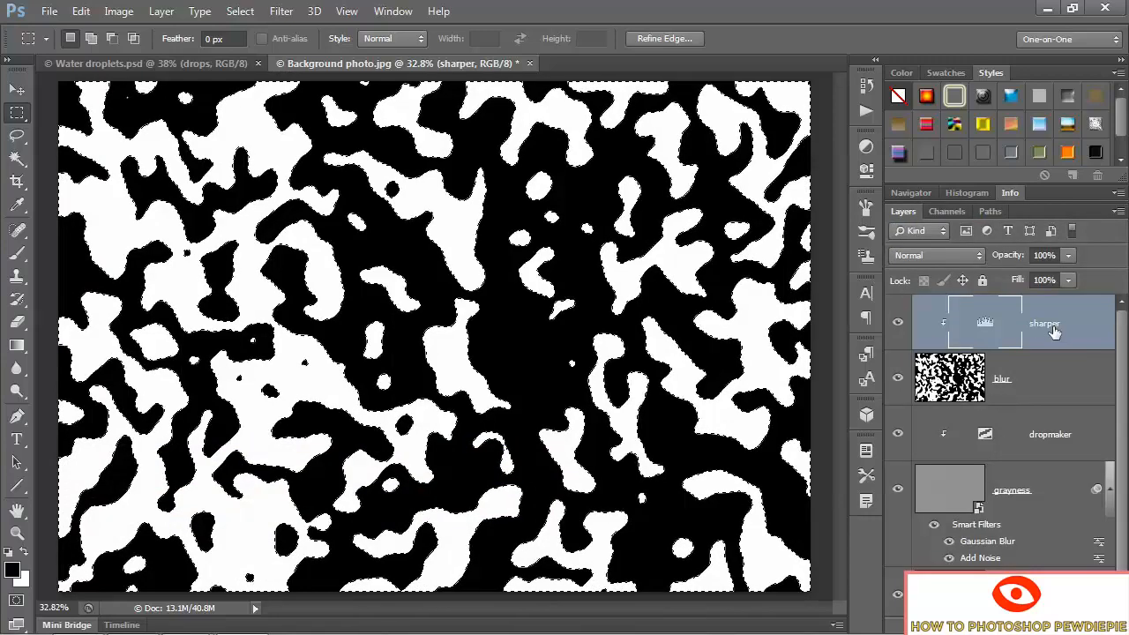
{"action": "left_click", "coordinate": [1059, 495], "text": "shift"}
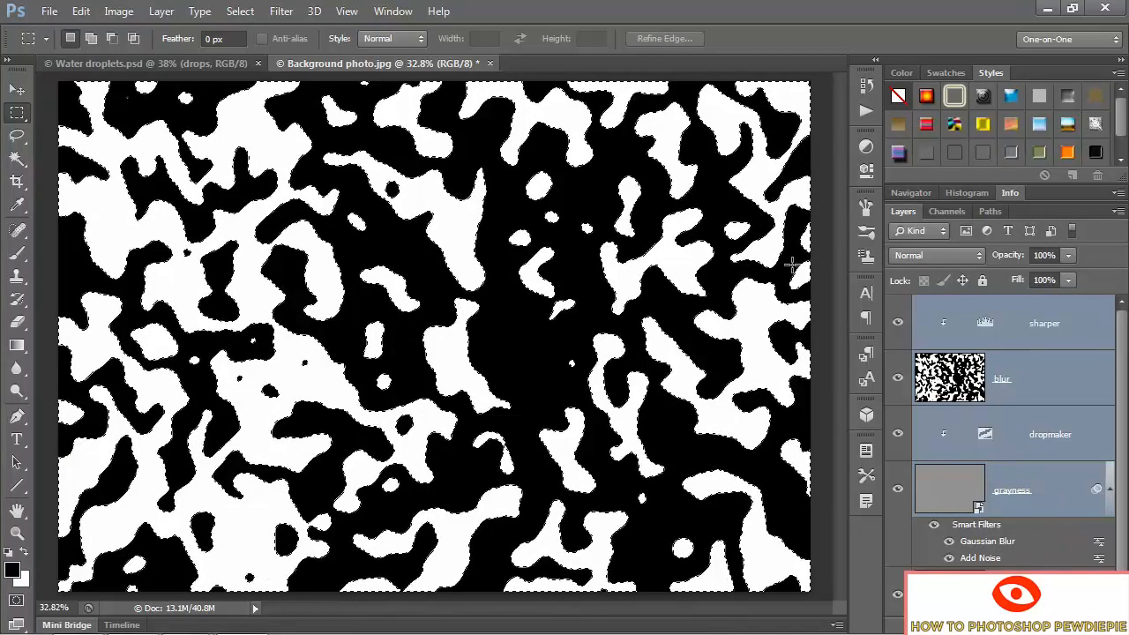
{"action": "left_click", "coordinate": [1117, 213]}
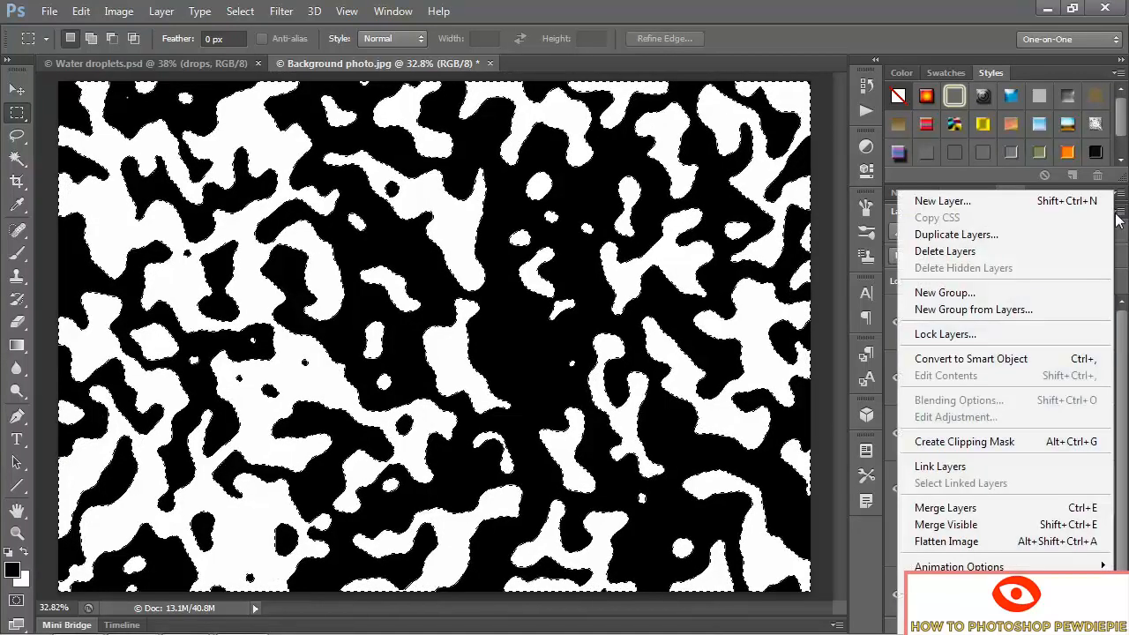
{"action": "left_click", "coordinate": [1038, 309]}
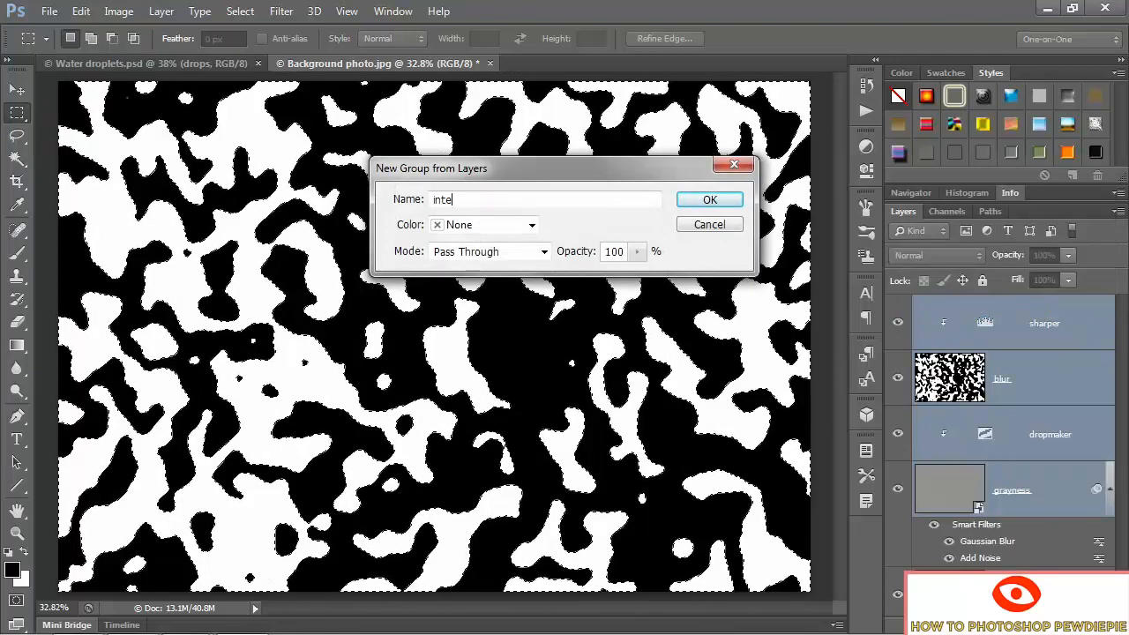
{"action": "type", "text": "intermediate"}
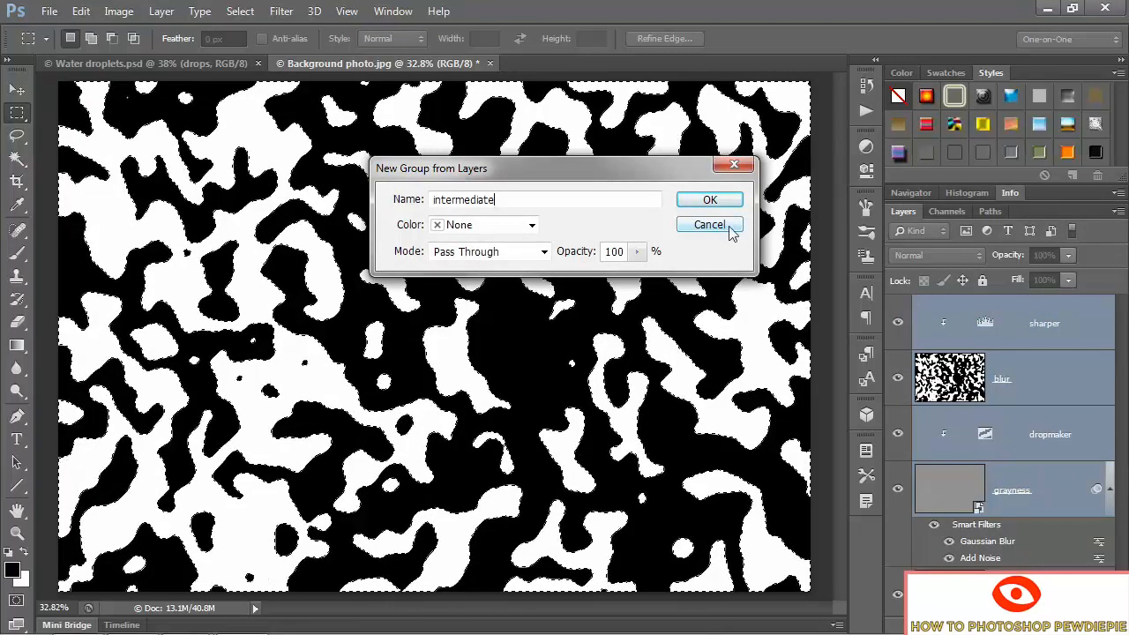
{"action": "left_click", "coordinate": [701, 201]}
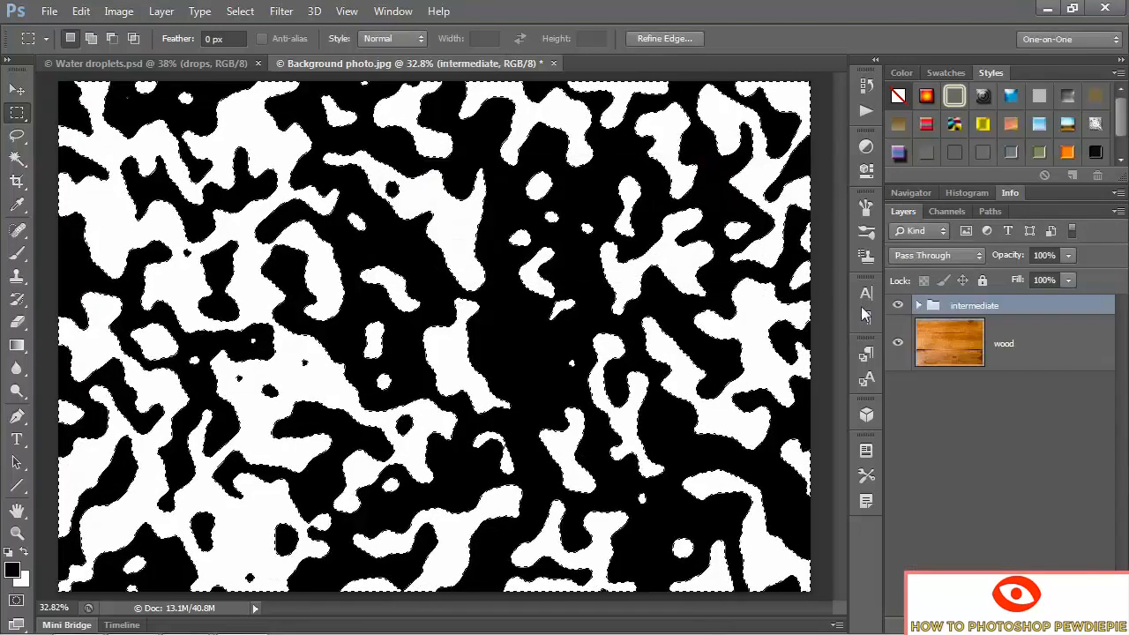
- Hide the intermediate group and invert the droplet selection
{"action": "left_click", "coordinate": [897, 306]}
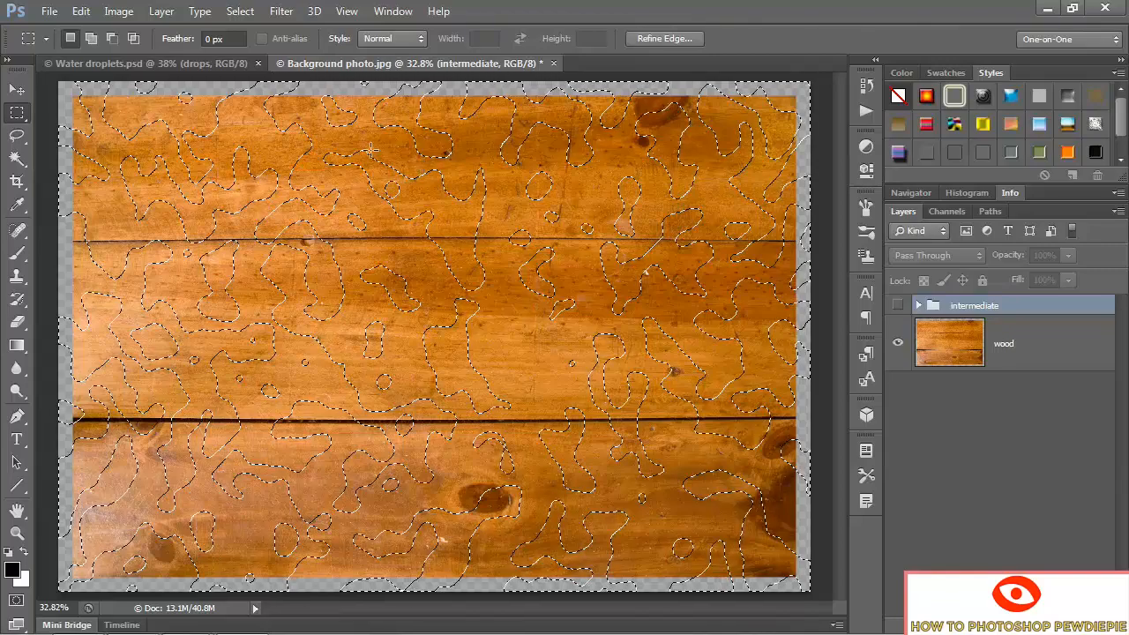
{"action": "left_click", "coordinate": [243, 11]}
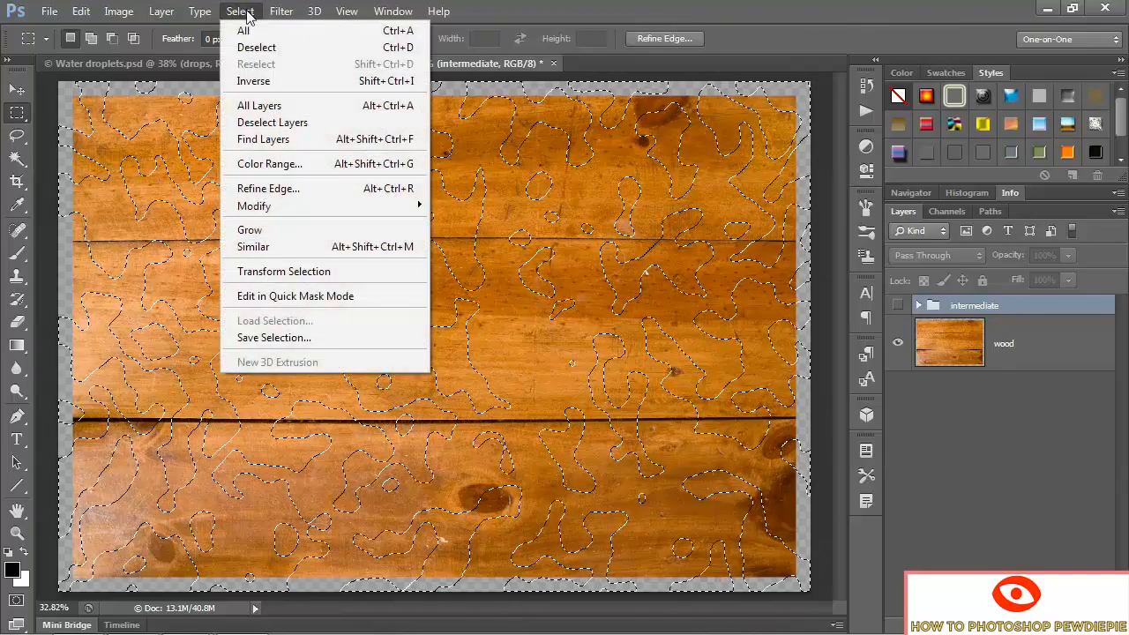
{"action": "left_click", "coordinate": [298, 80]}
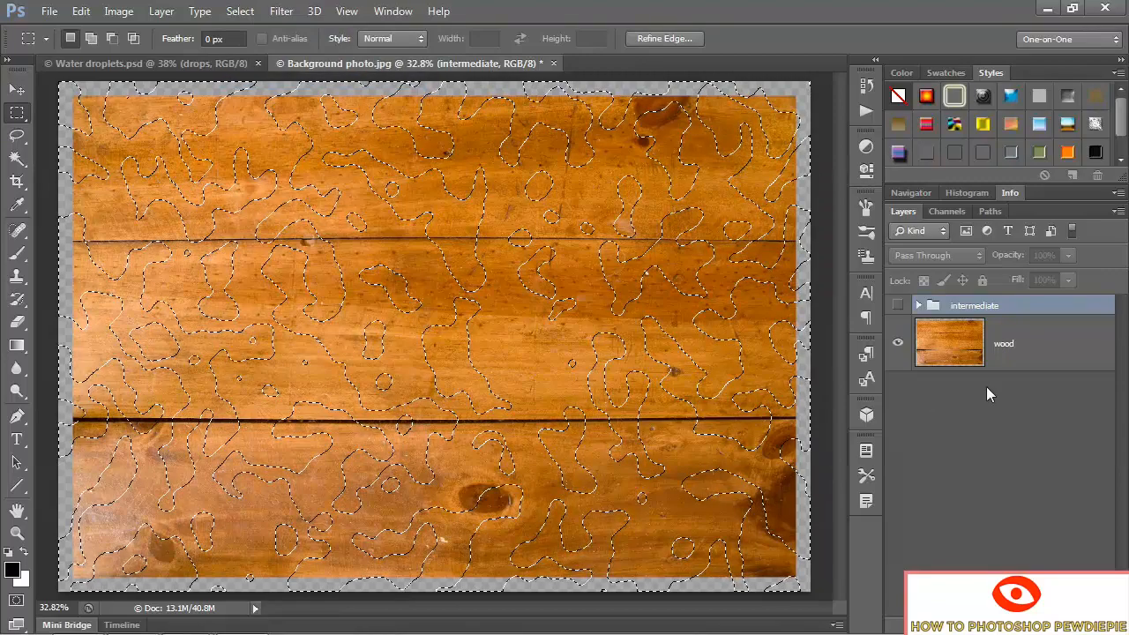
- Create a new layer named drops, fill its selected area with the black foreground color, and deselect
{"action": "key", "text": "ctrl+shift+n"}
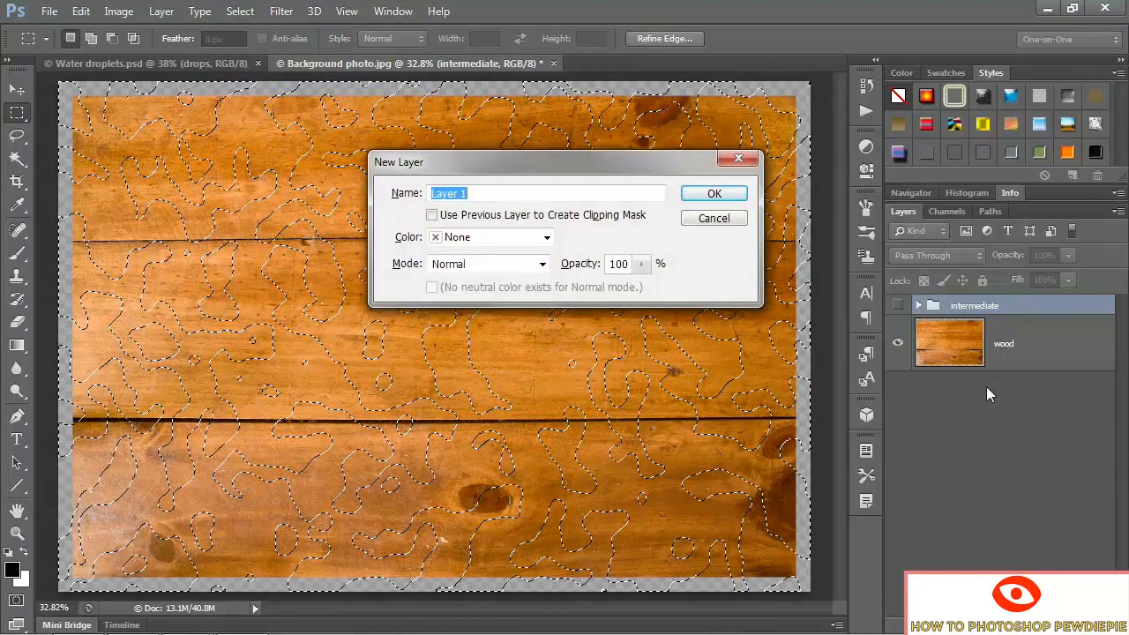
{"action": "type", "text": "drops"}
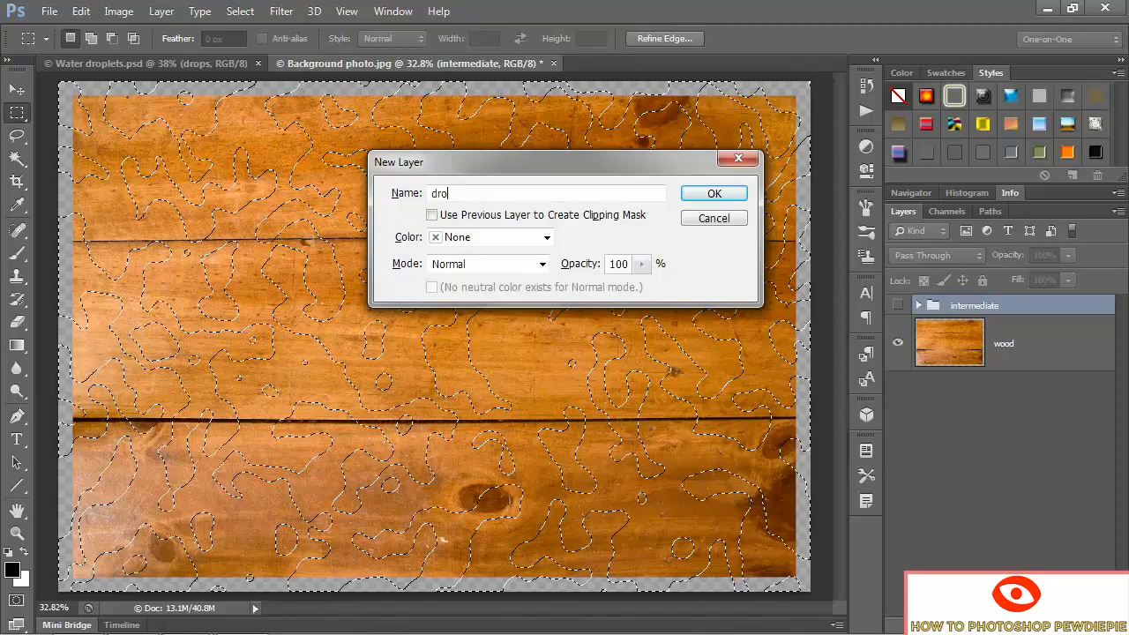
{"action": "left_click", "coordinate": [710, 195]}
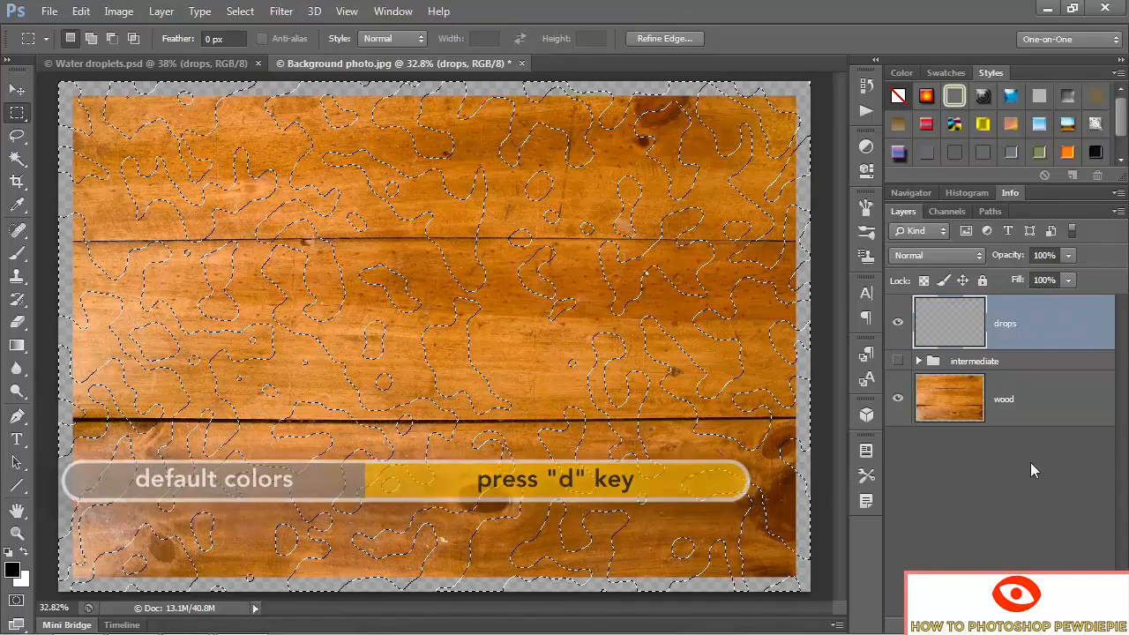
{"action": "key", "text": "alt+BackSpace"}
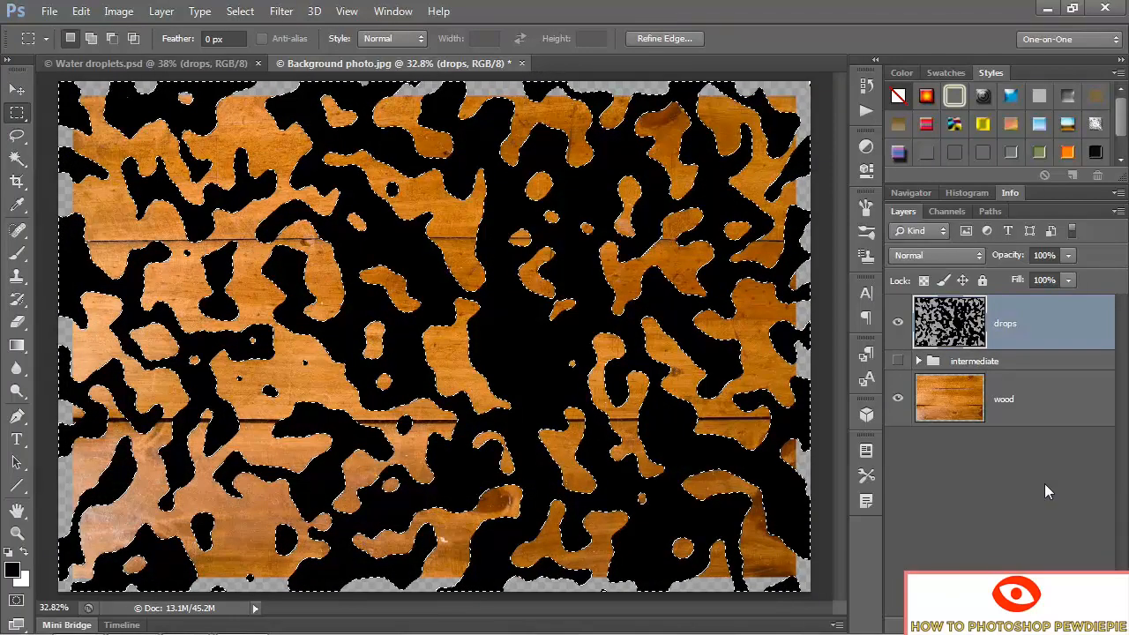
{"action": "key", "text": "ctrl+d"}
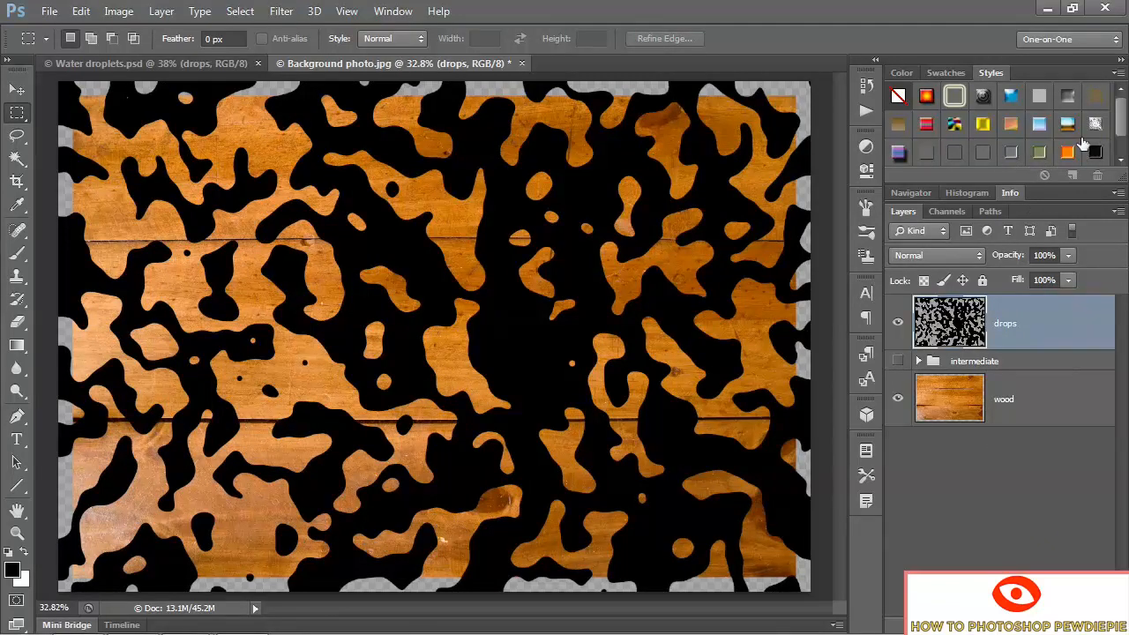
{"action": "scroll", "coordinate": [1118, 129], "scroll_direction": "down", "scroll_amount": 1}
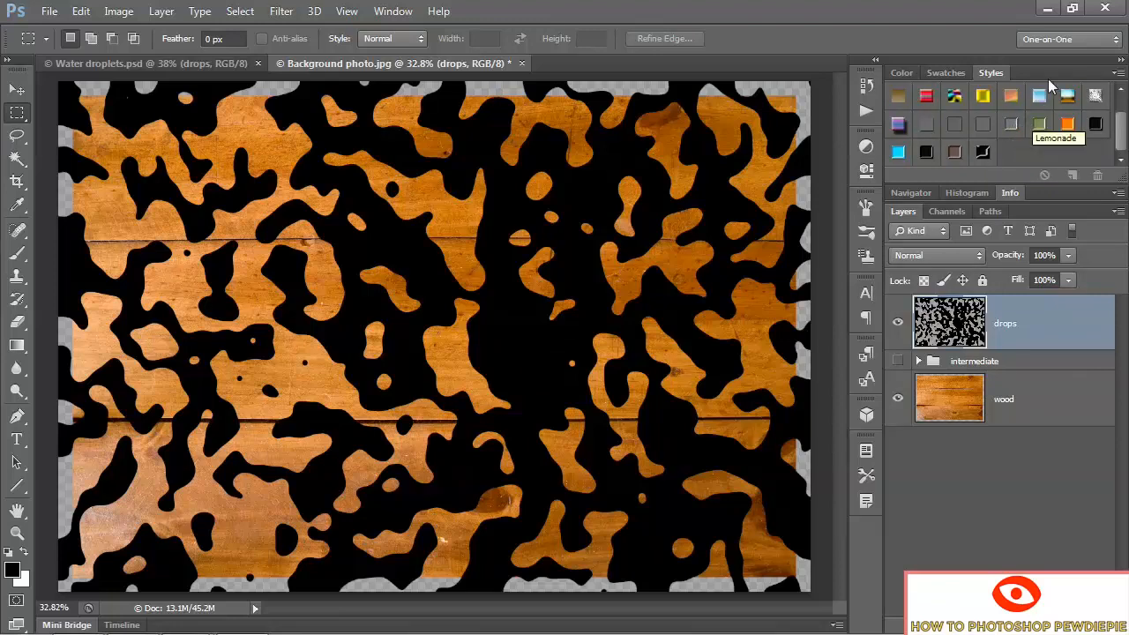
{"action": "left_click", "coordinate": [1117, 74]}
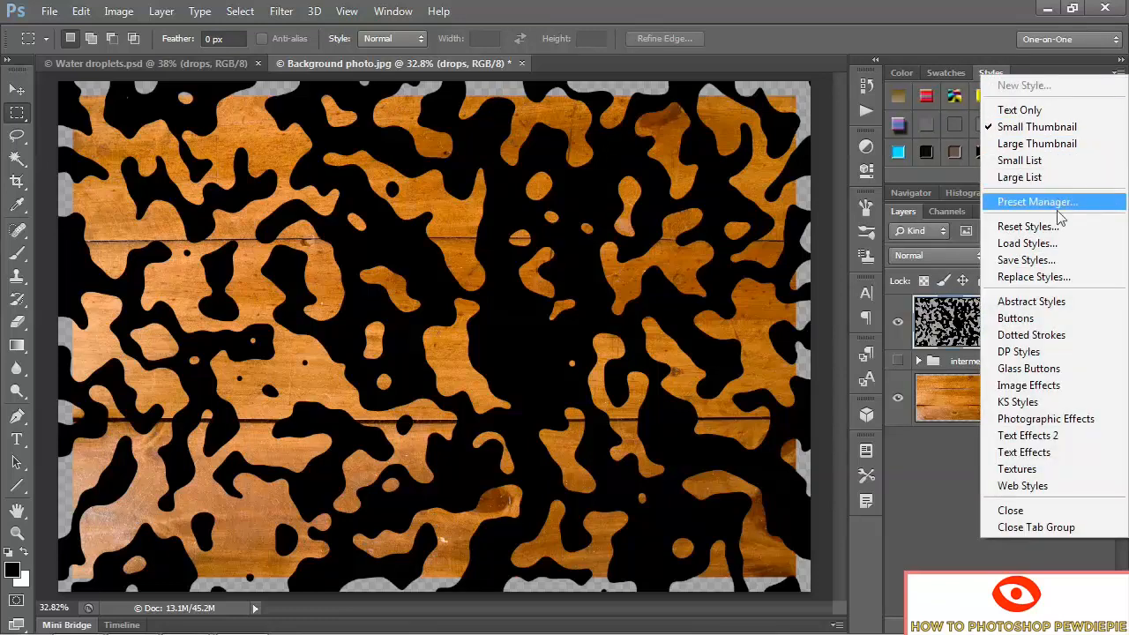
{"action": "left_click", "coordinate": [1062, 250]}
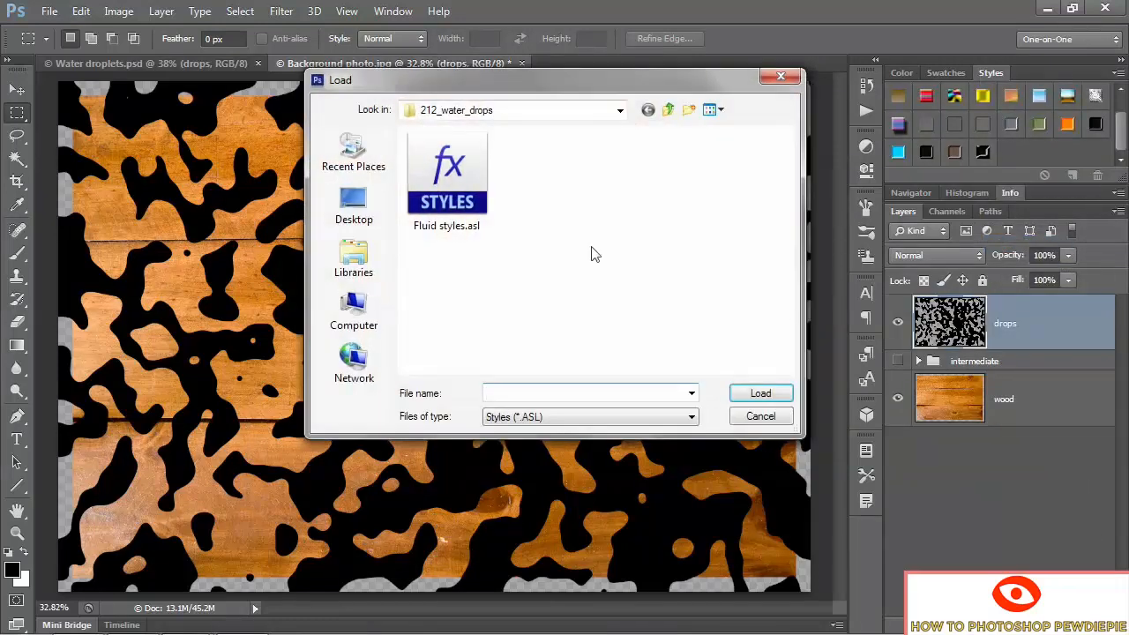
{"action": "left_click", "coordinate": [443, 179]}
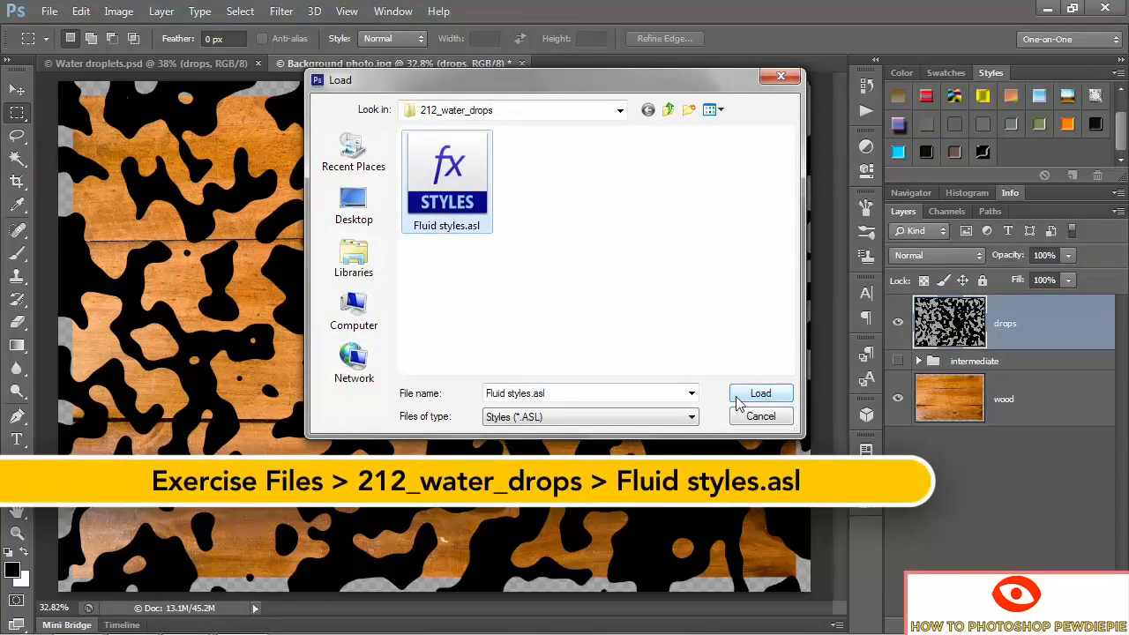
{"action": "left_click", "coordinate": [743, 422]}
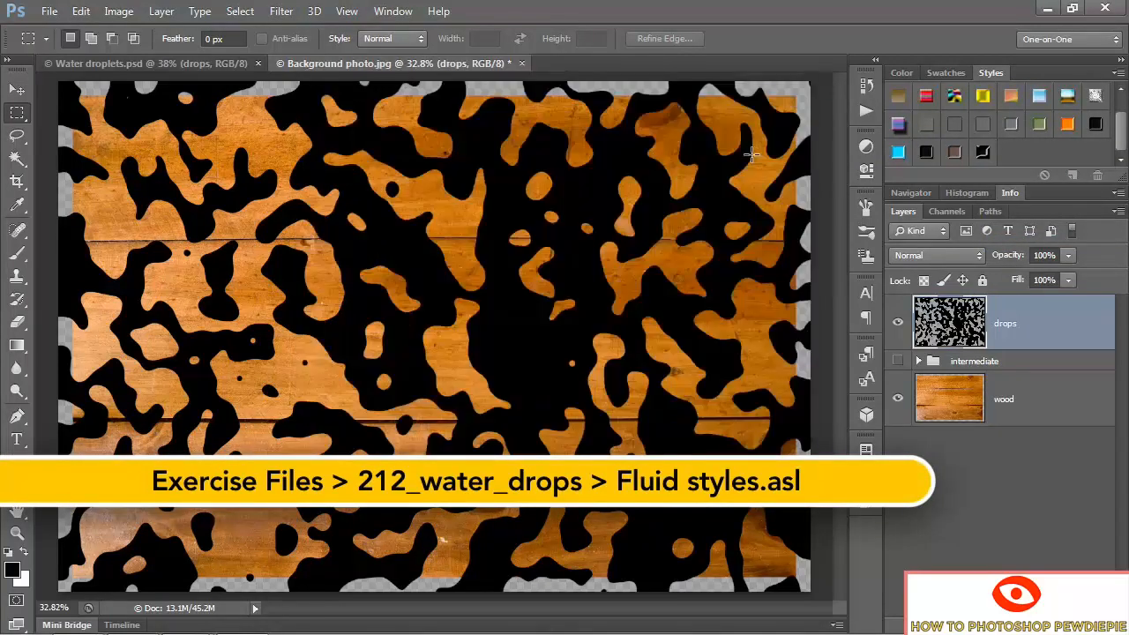
- Try the clear gray, Lemonade and orange fluid layer styles on the drops layer in turn, ending with the orange one
{"action": "left_click", "coordinate": [1009, 128]}
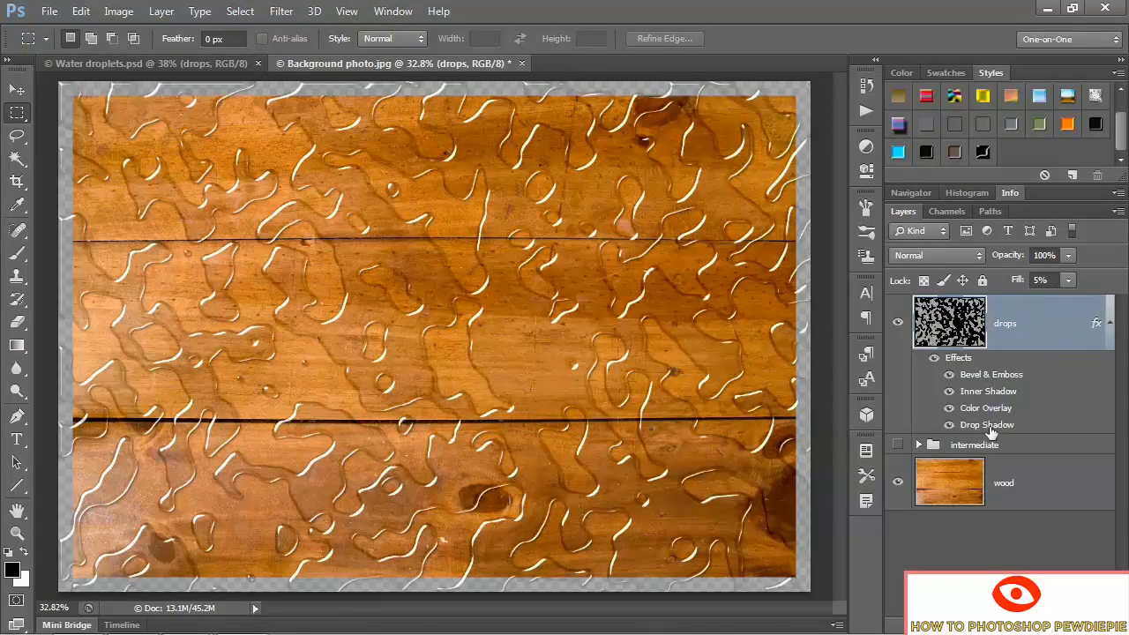
{"action": "left_click", "coordinate": [1039, 126]}
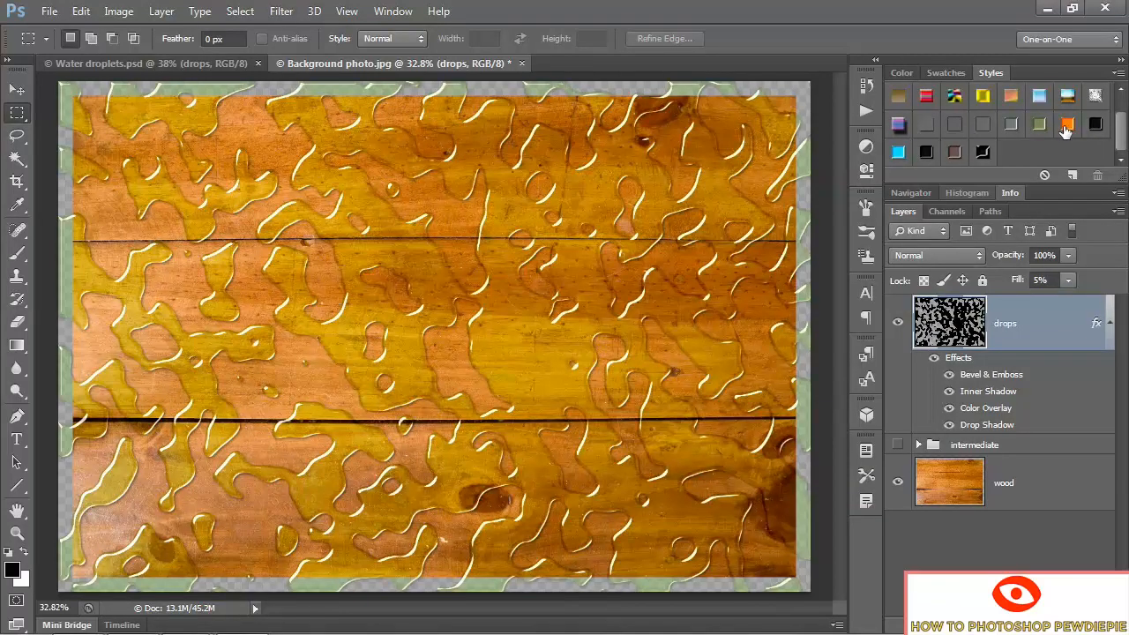
{"action": "left_click", "coordinate": [1066, 127]}
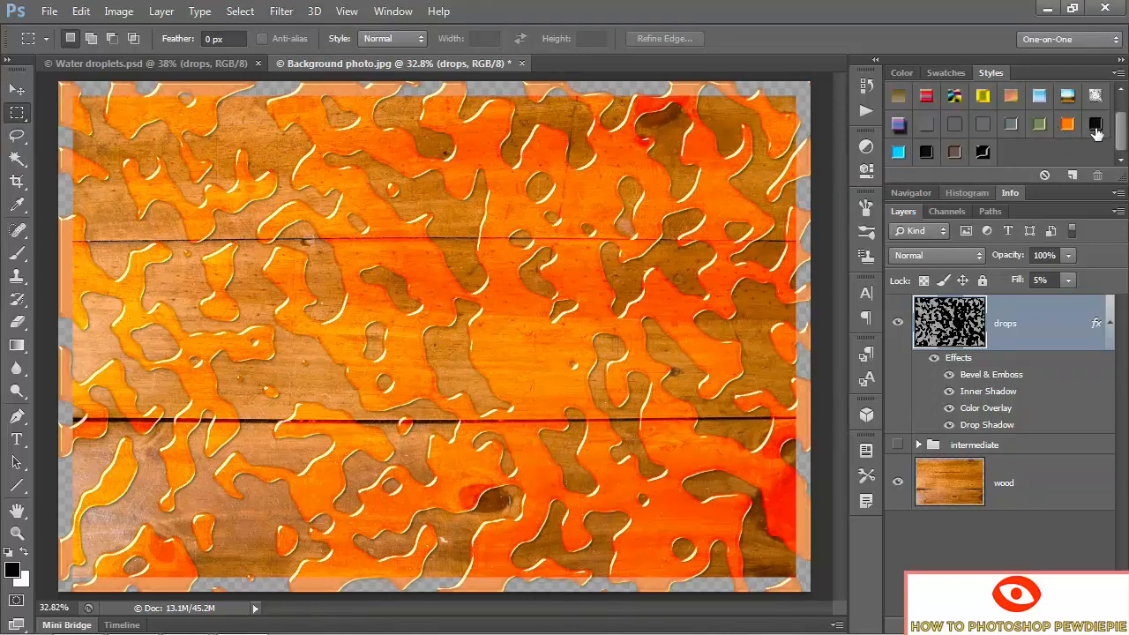
- Try several preset styles on the drops layer, including black, Radiator coolant, dark red, Manhattan and Crimson
{"action": "left_click", "coordinate": [1095, 127]}
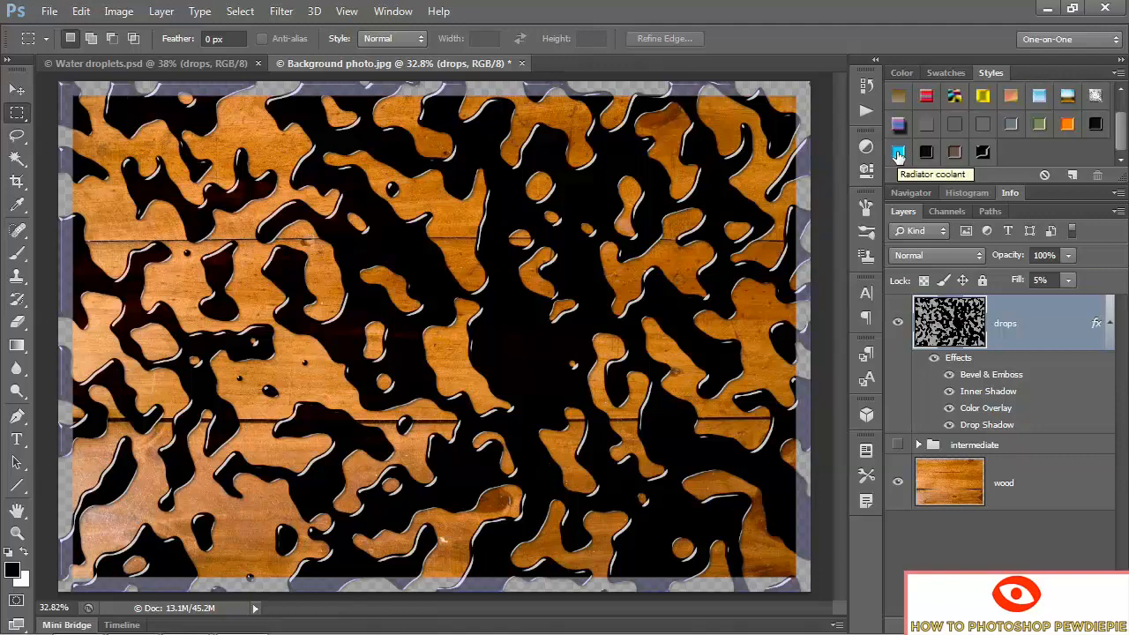
{"action": "left_click", "coordinate": [898, 153]}
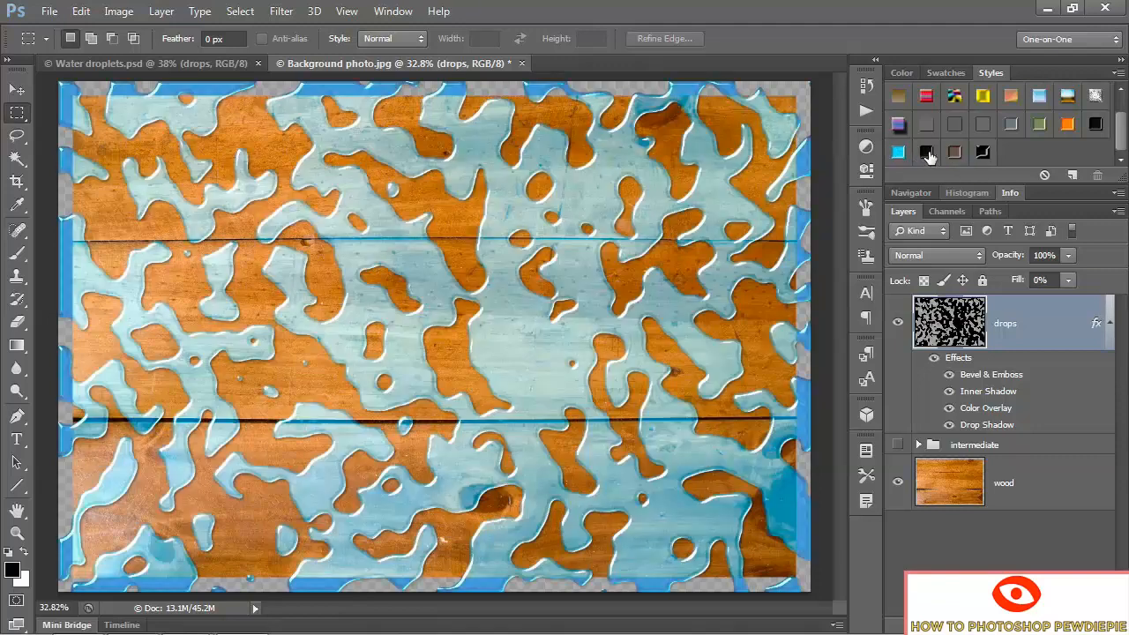
{"action": "left_click", "coordinate": [928, 154]}
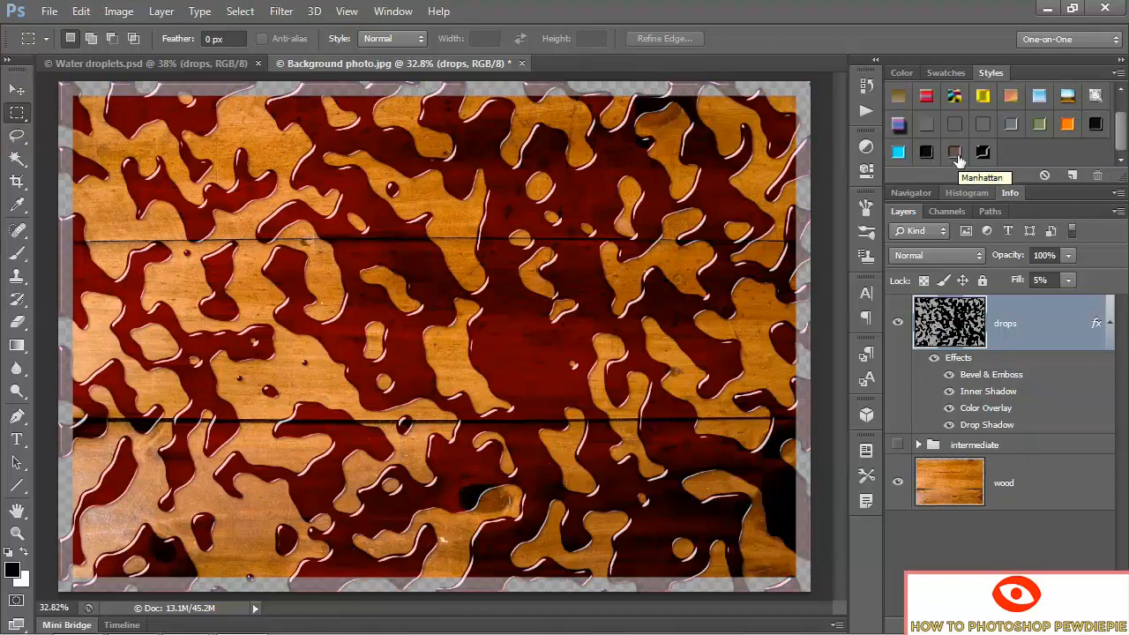
{"action": "left_click", "coordinate": [956, 155]}
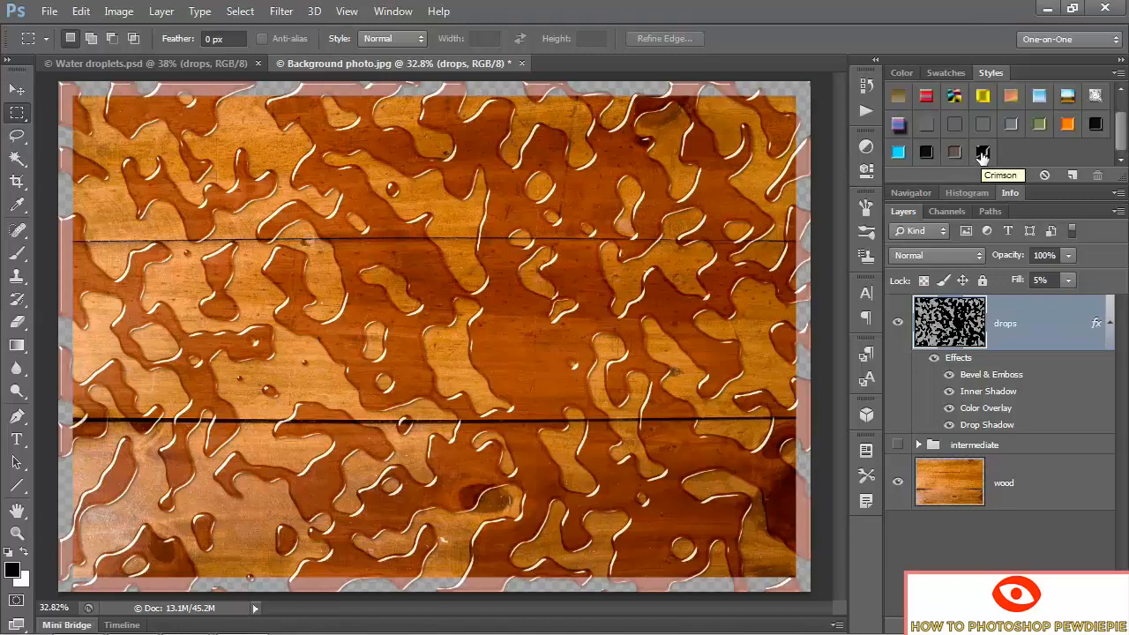
{"action": "left_click", "coordinate": [982, 152]}
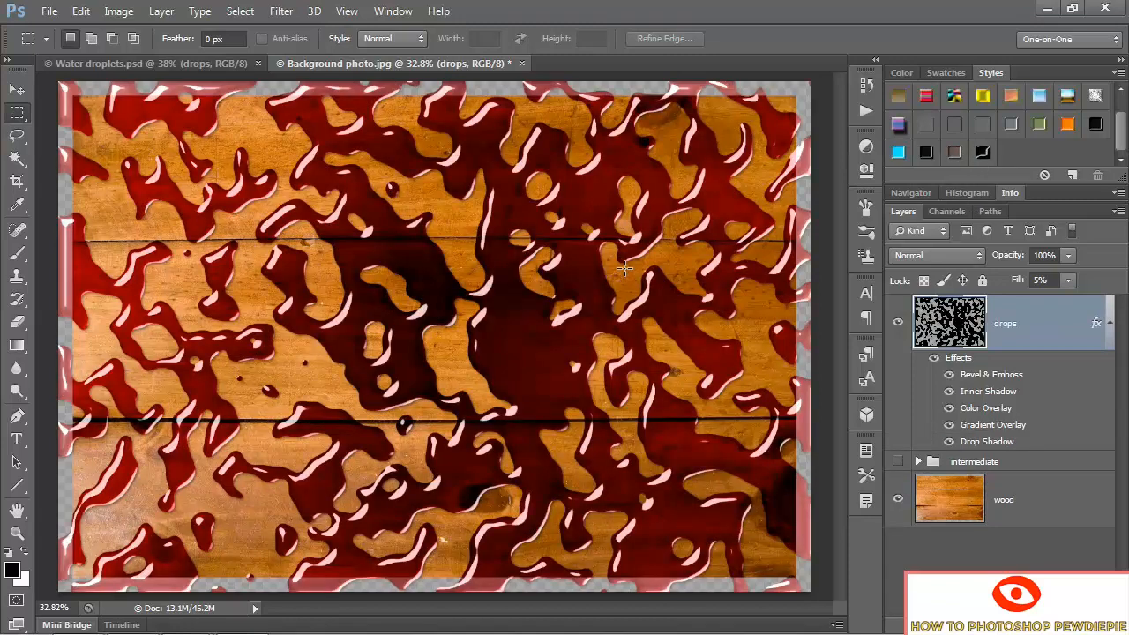
- Apply the clear, colourless water preset style to the drops layer and inspect the droplets up close
{"action": "left_click", "coordinate": [1010, 127]}
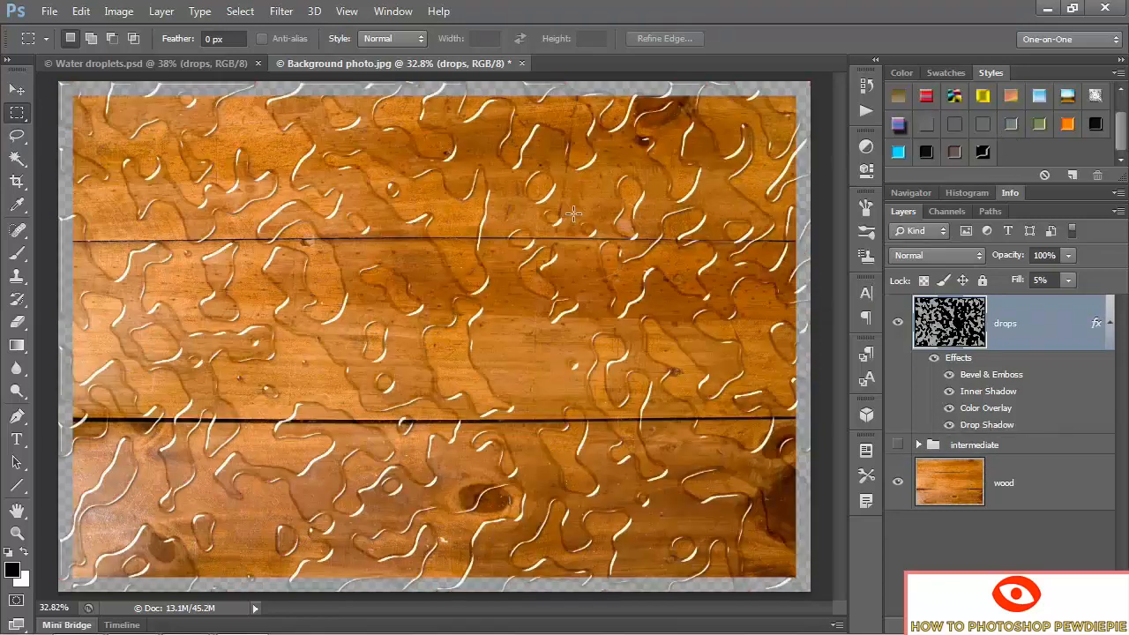
{"action": "key", "text": "ctrl+plus"}
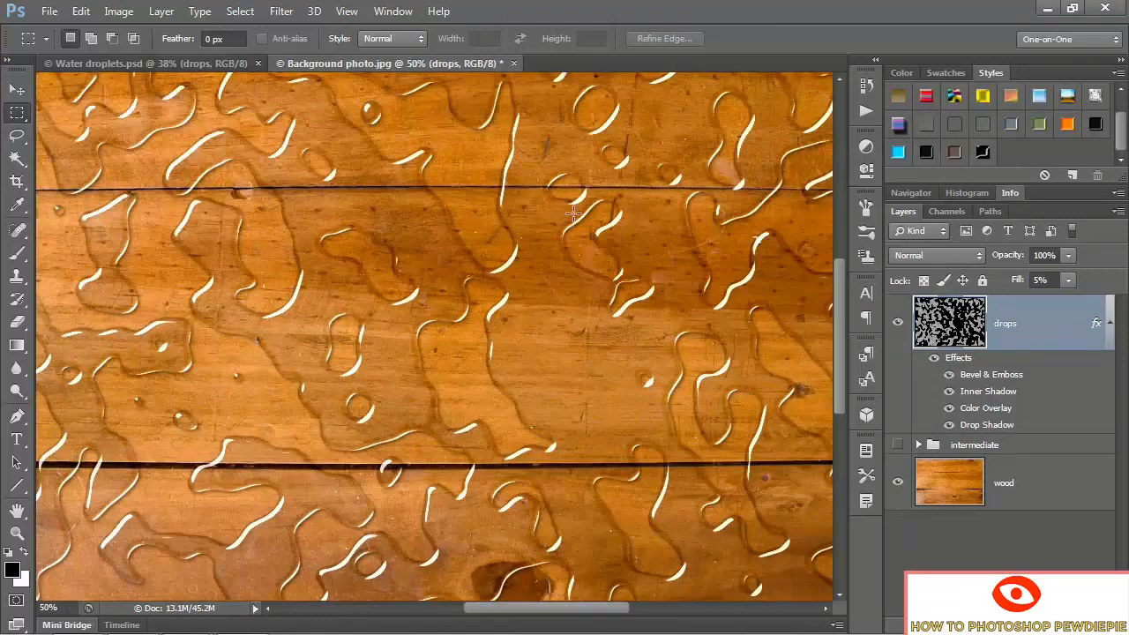
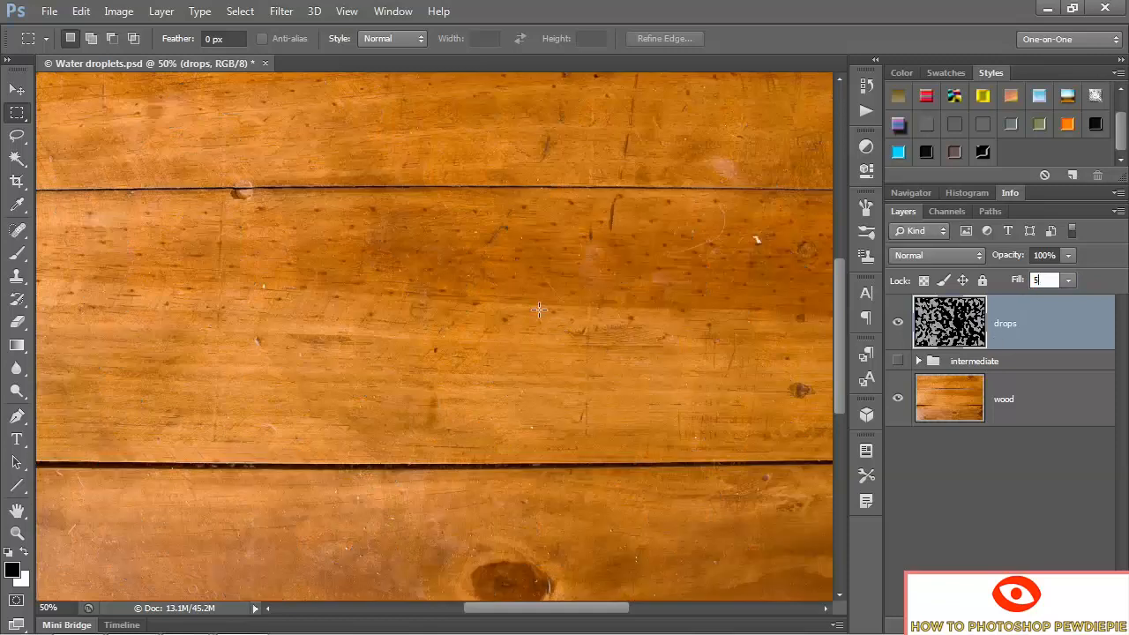
- Set the drops layer's fill to 5% and add Bevel & Emboss with a depth of 120% and size of 15 px
{"action": "key", "text": "Return"}
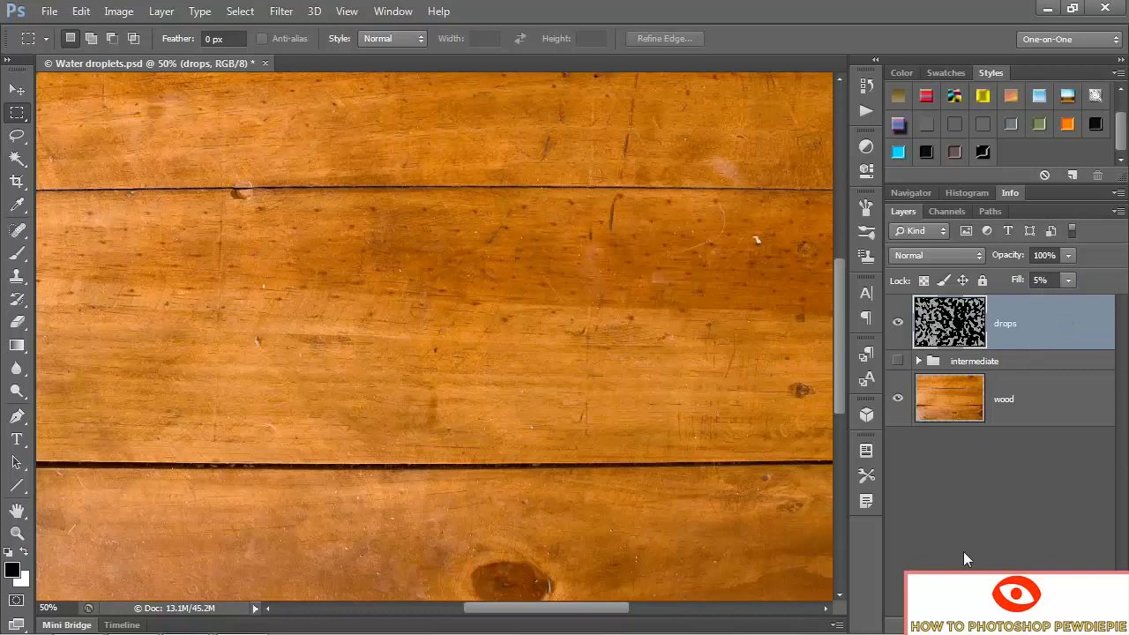
{"action": "left_click", "coordinate": [956, 624]}
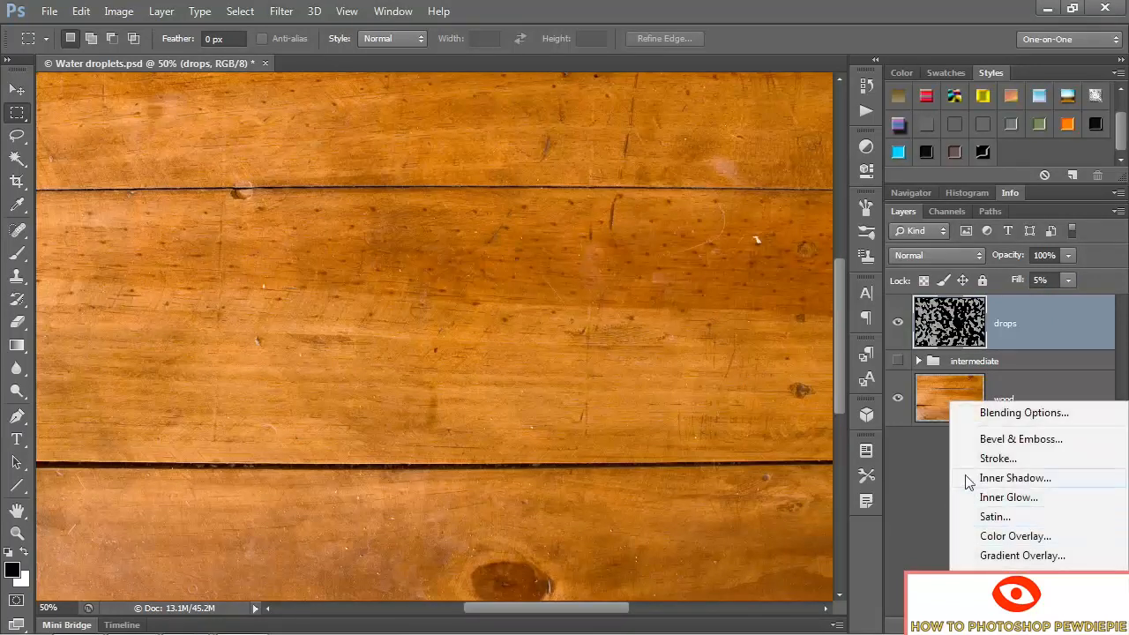
{"action": "left_click", "coordinate": [970, 443]}
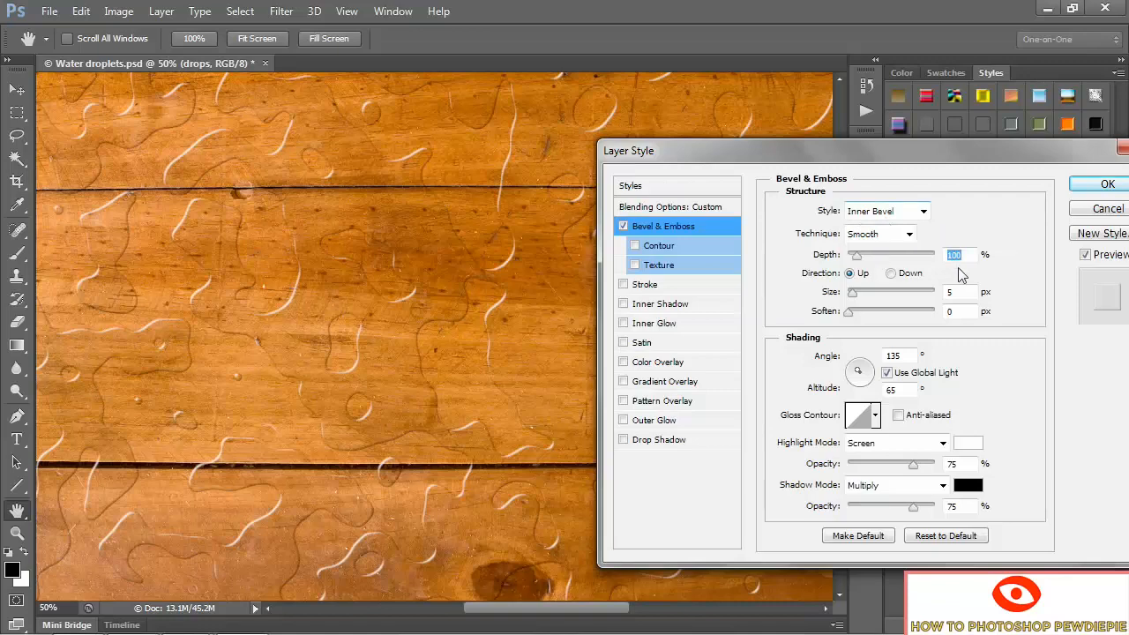
{"action": "type", "text": "120"}
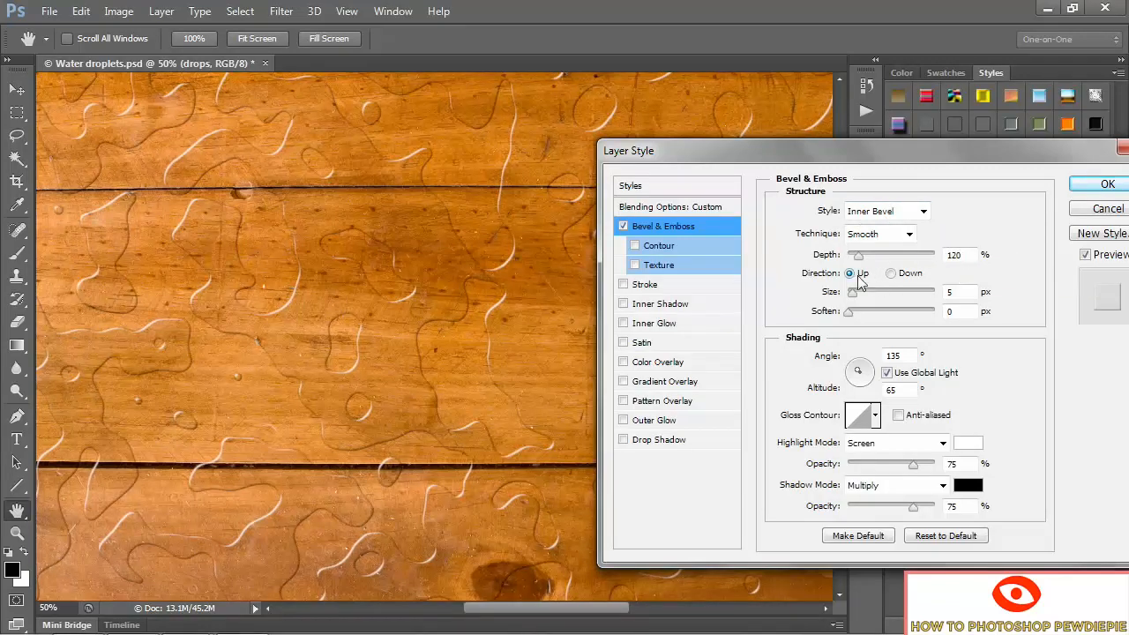
{"action": "key", "text": "Tab"}
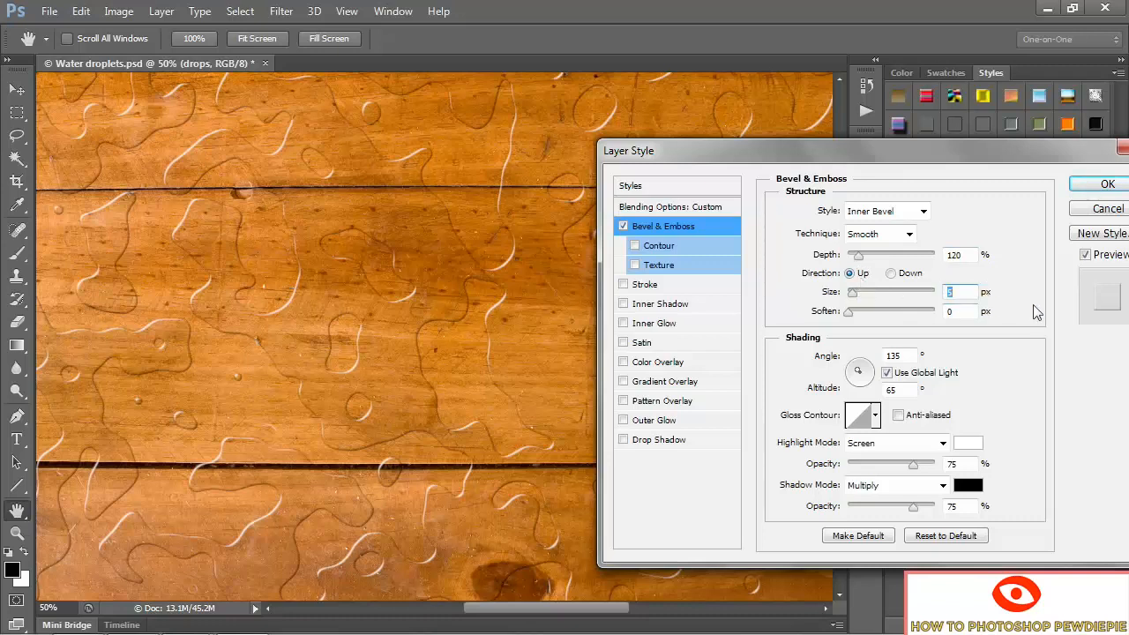
{"action": "key", "text": "shift+Up"}
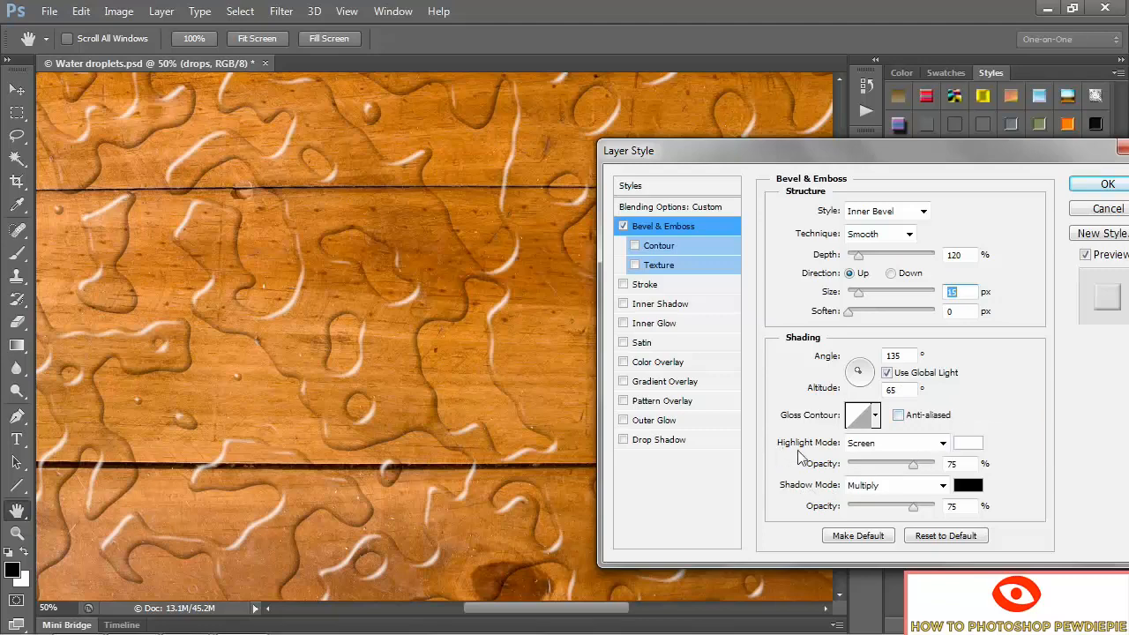
- Set the Bevel & Emboss highlight mode to Linear Dodge (Add)
{"action": "left_click", "coordinate": [942, 443]}
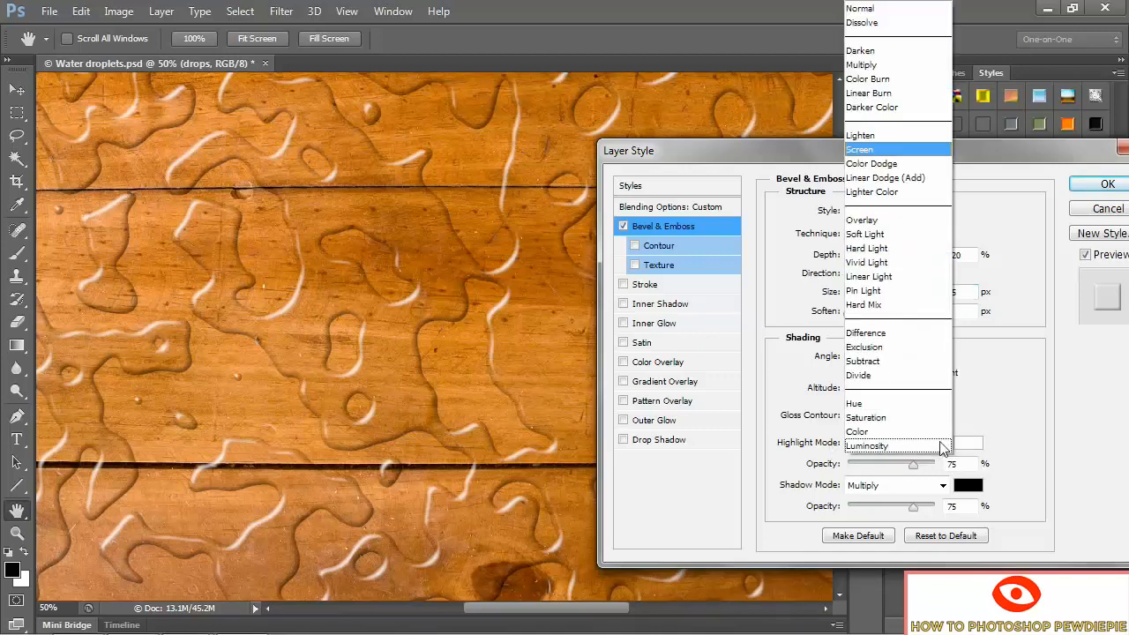
{"action": "left_click", "coordinate": [933, 177]}
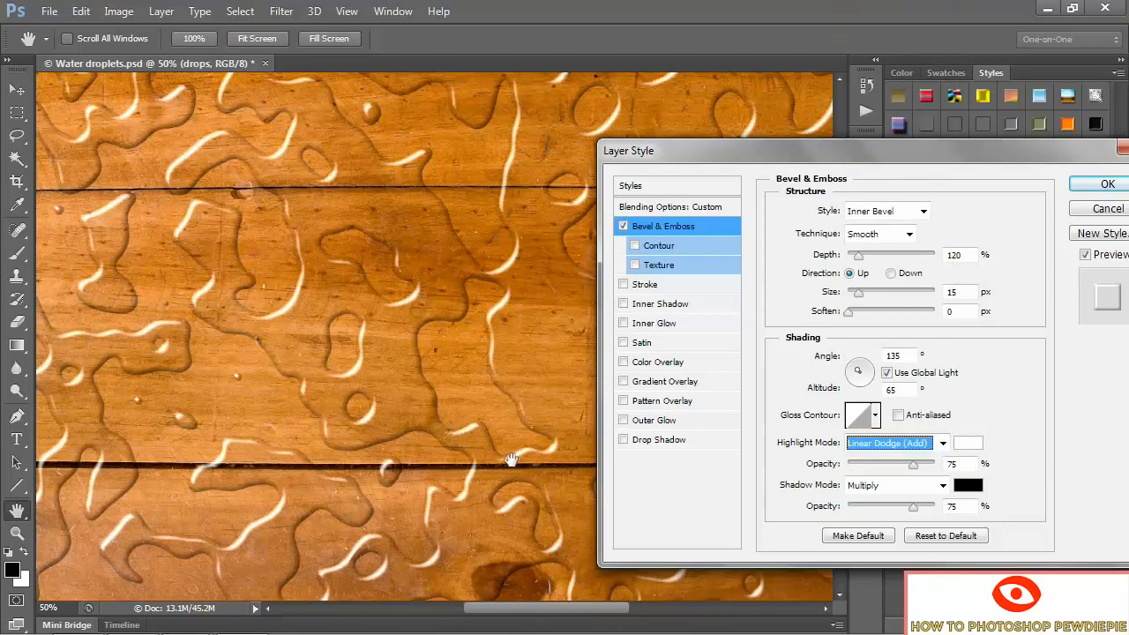
{"action": "left_click", "coordinate": [965, 463]}
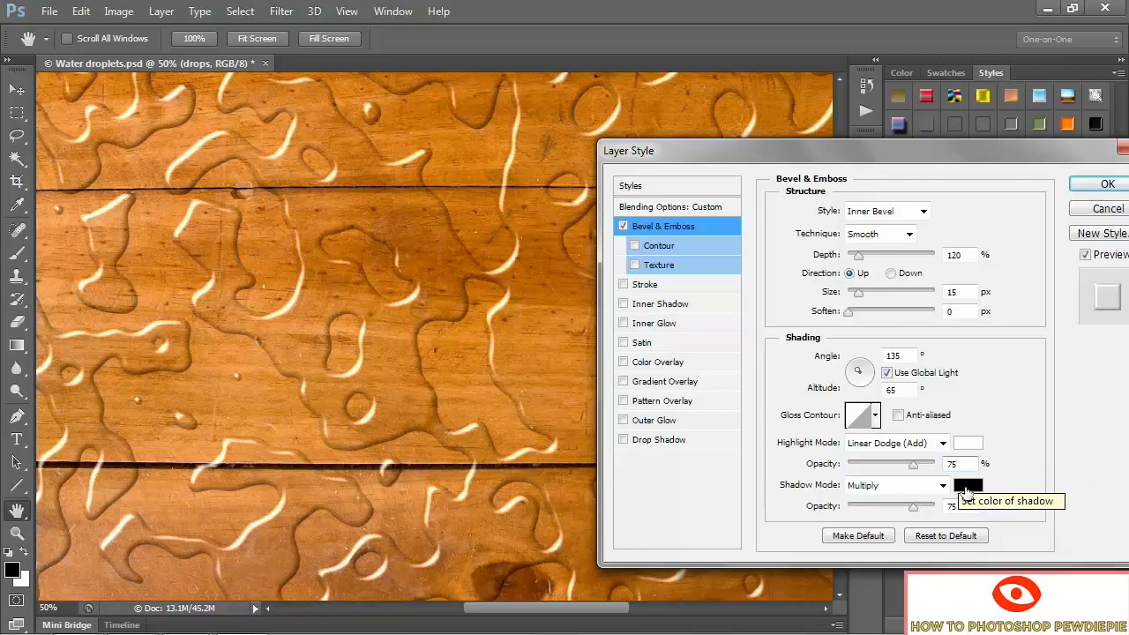
- Change the Bevel & Emboss shadow color to hue 45°, saturation 35% and brightness 35%
{"action": "left_click", "coordinate": [967, 487]}
{"action": "left_click", "coordinate": [967, 194]}
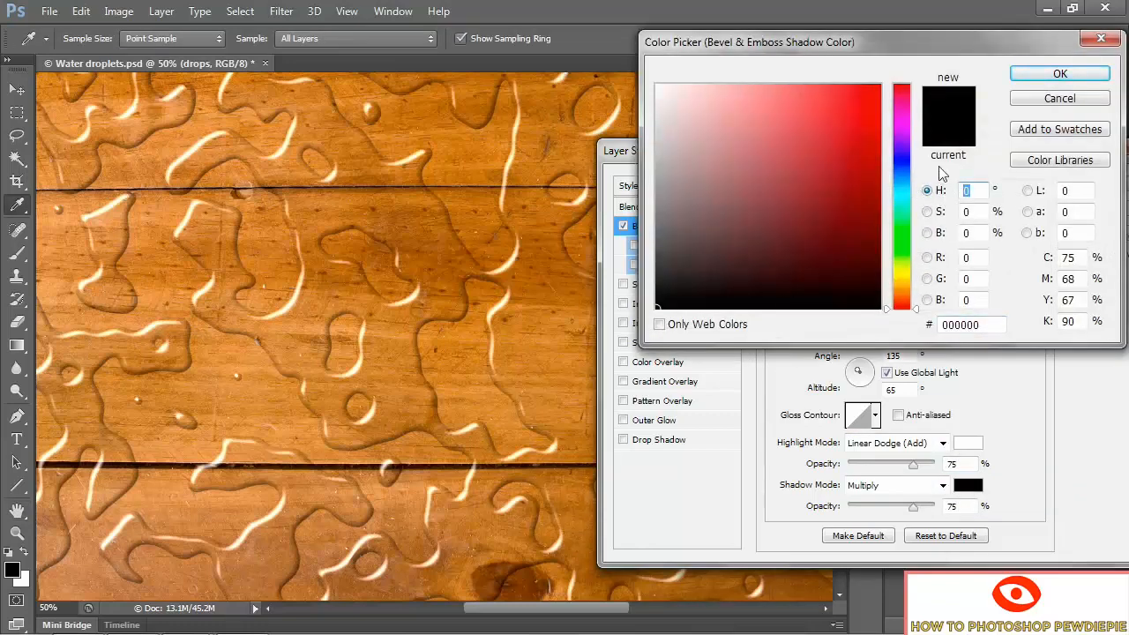
{"action": "type", "text": "45"}
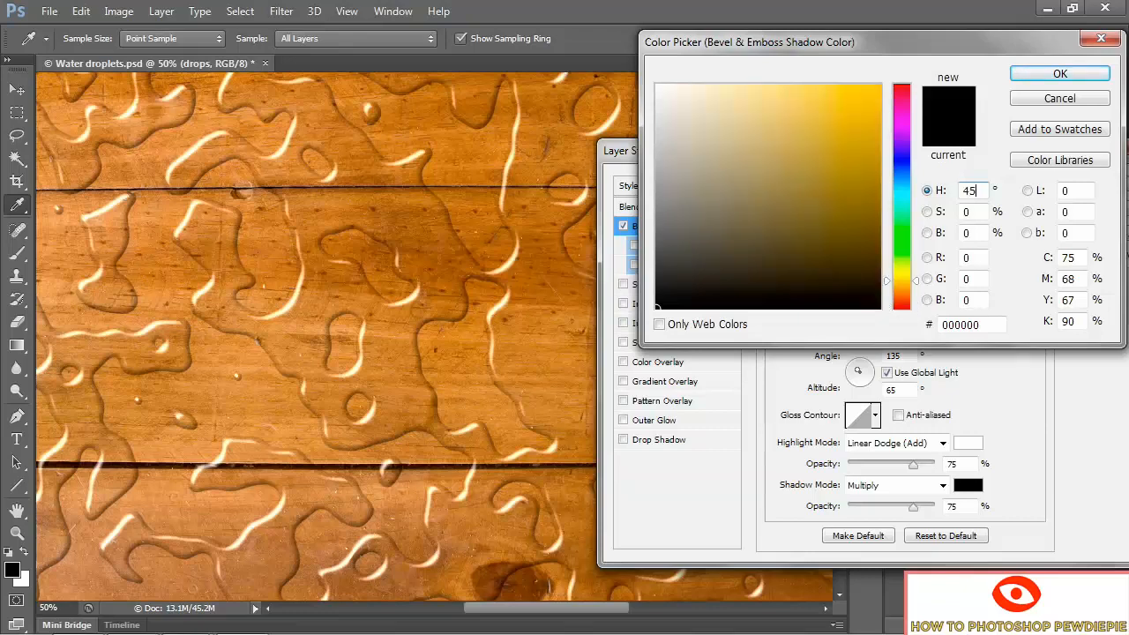
{"action": "key", "text": "Tab"}
{"action": "type", "text": "35"}
{"action": "key", "text": "Tab"}
{"action": "type", "text": "35"}
{"action": "key", "text": "Tab"}
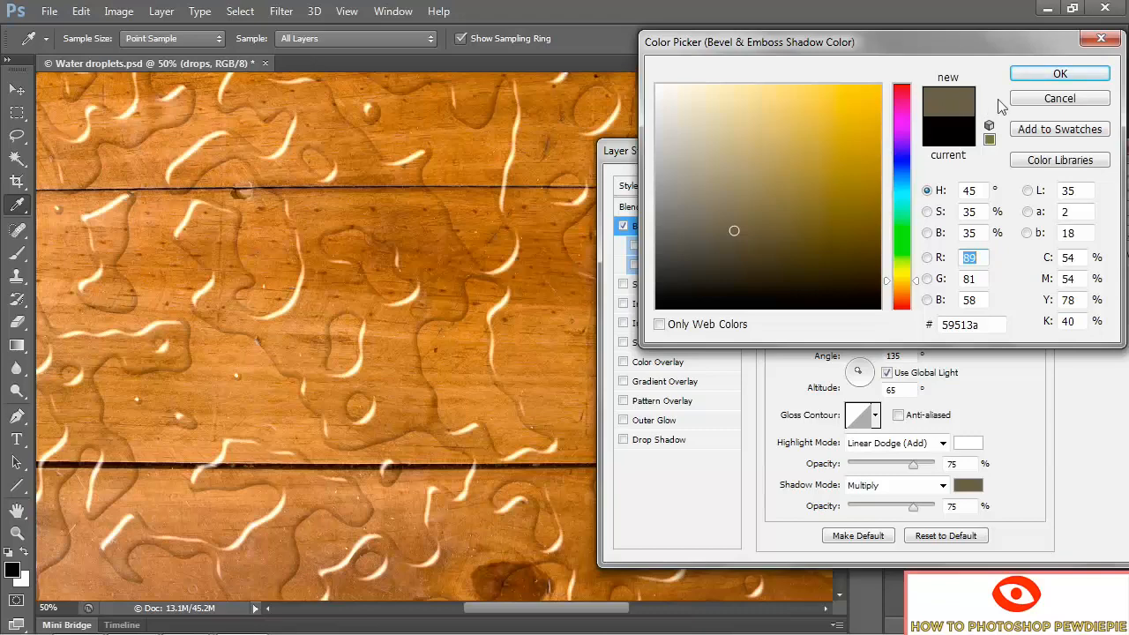
{"action": "left_click", "coordinate": [1023, 76]}
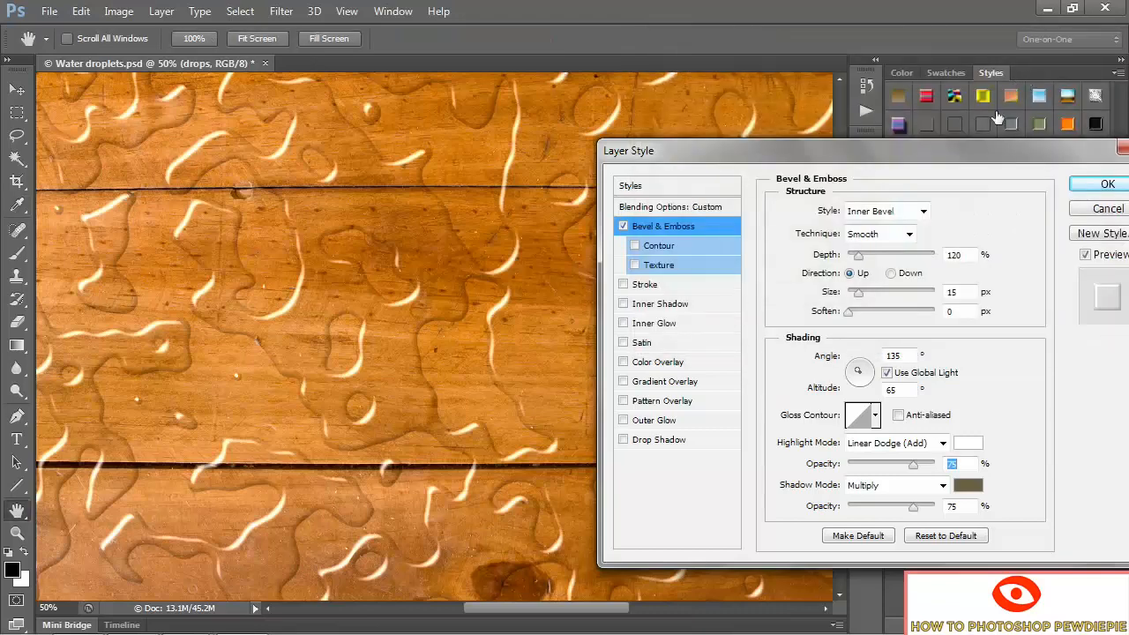
- Set the Bevel & Emboss shadow mode to Linear Burn and its opacity to 15%
{"action": "left_click", "coordinate": [943, 486]}
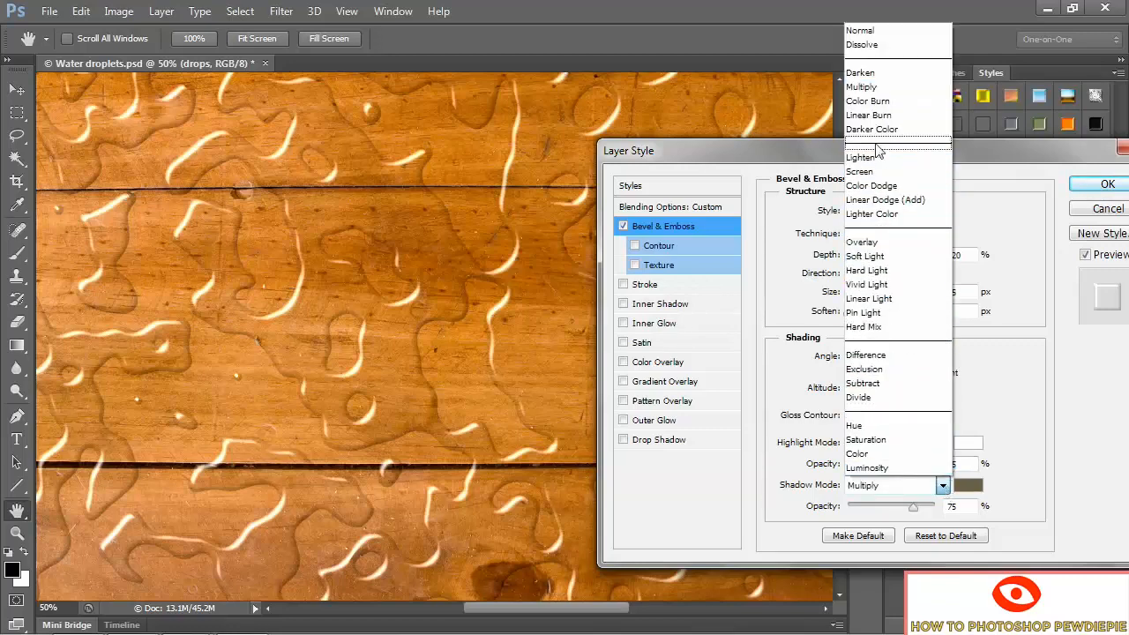
{"action": "left_click", "coordinate": [896, 115]}
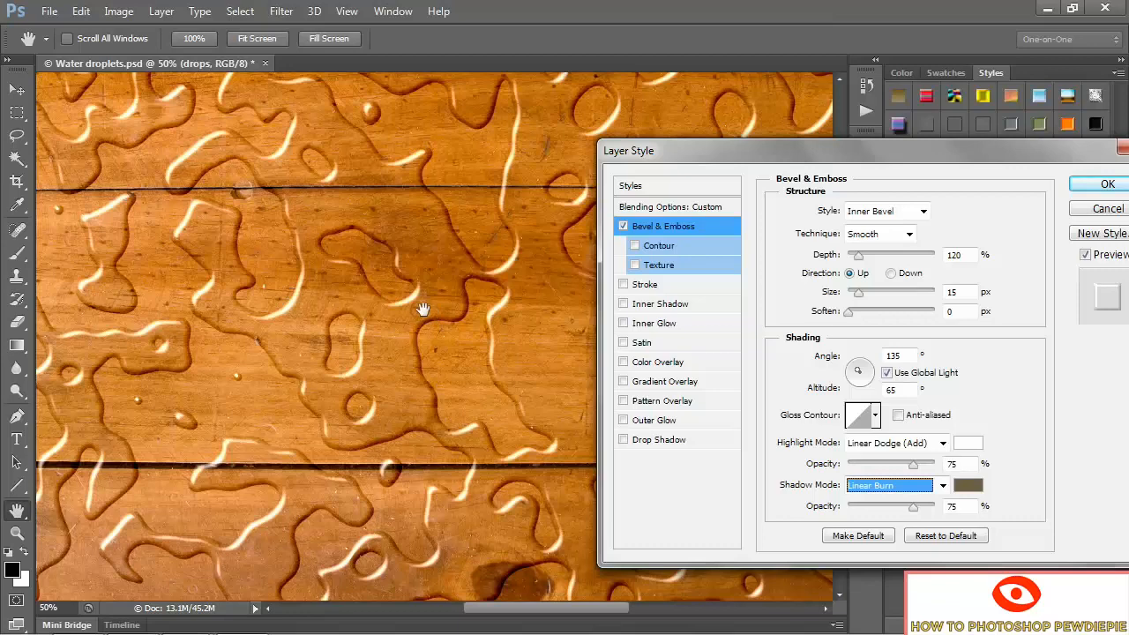
{"action": "left_click", "coordinate": [949, 507]}
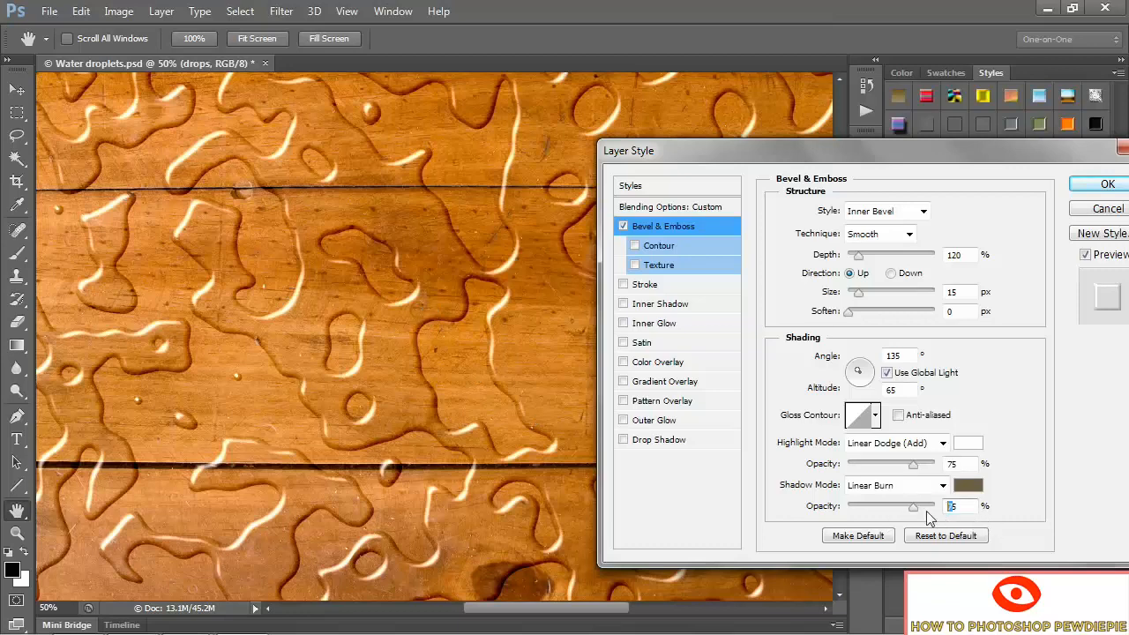
{"action": "type", "text": "15"}
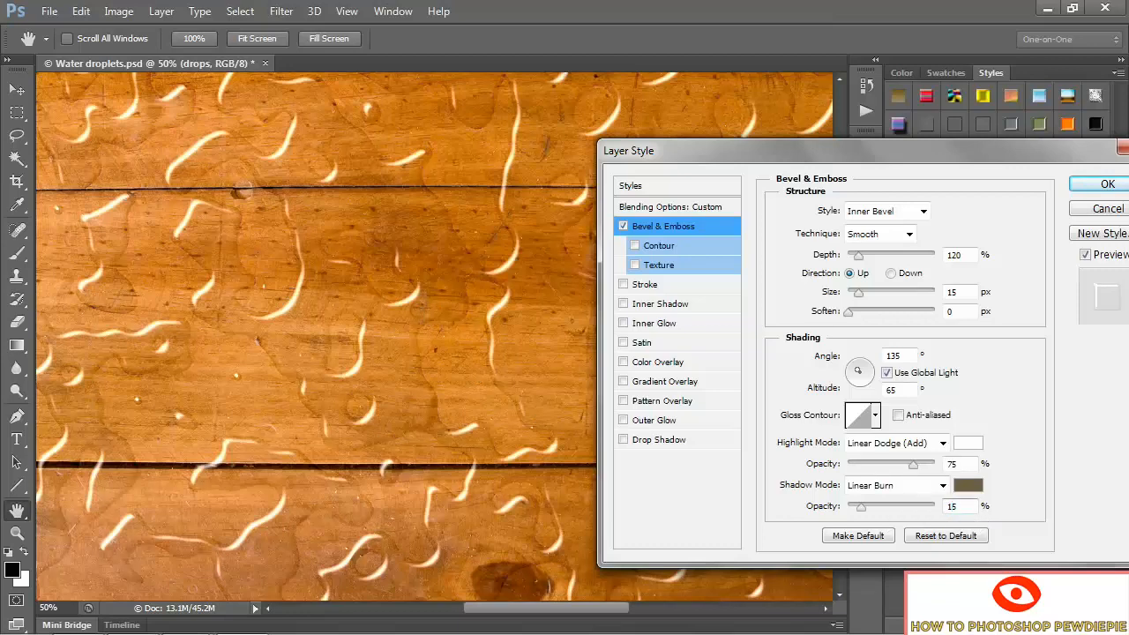
{"action": "key", "text": "Tab"}
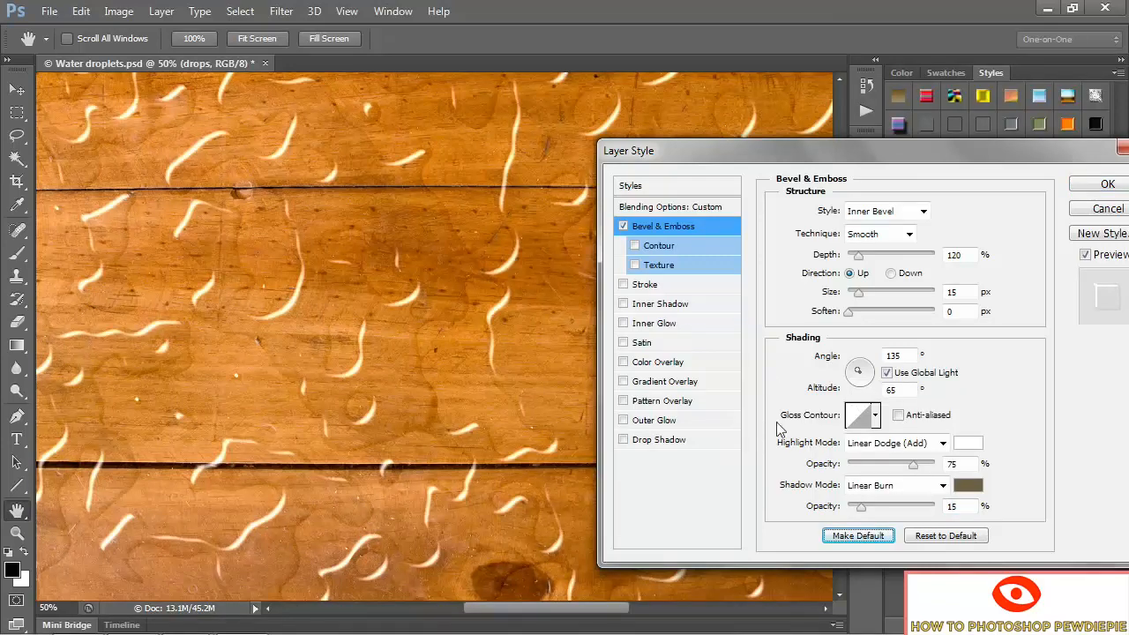
- Choose the Ring preset as the gloss contour of the Bevel & Emboss effect
{"action": "left_click", "coordinate": [875, 416]}
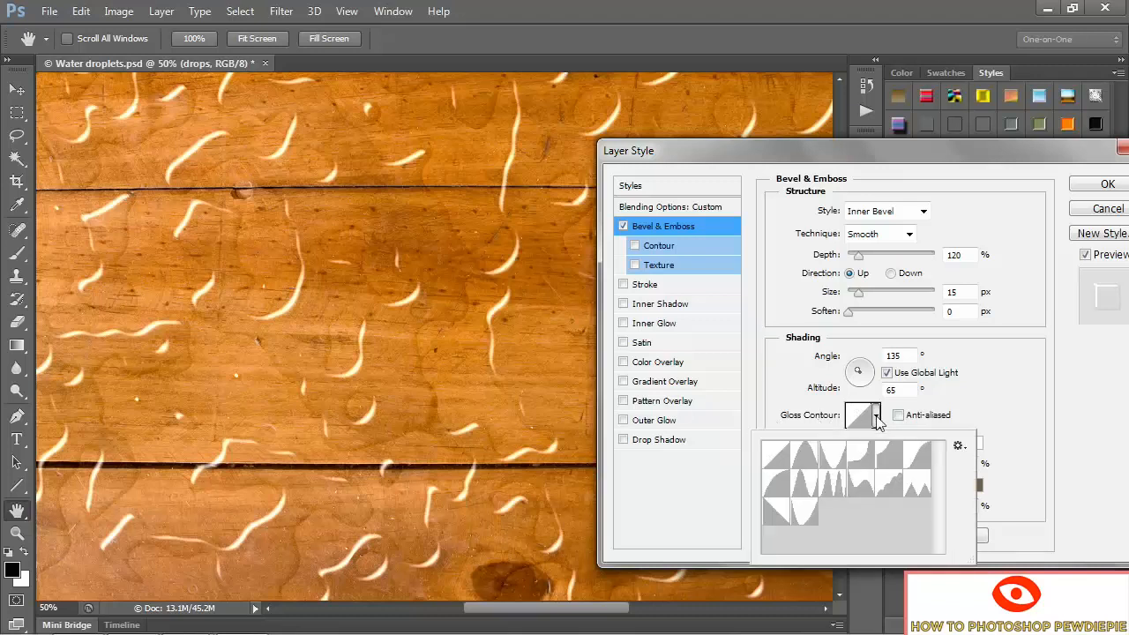
{"action": "left_click", "coordinate": [803, 483]}
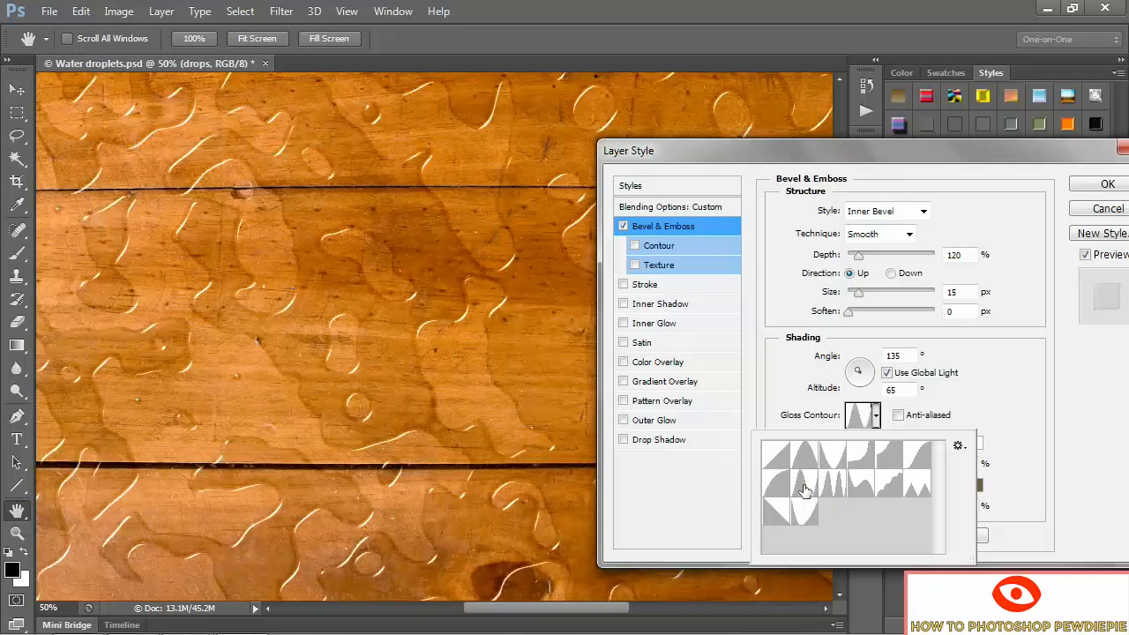
{"action": "left_click", "coordinate": [769, 356]}
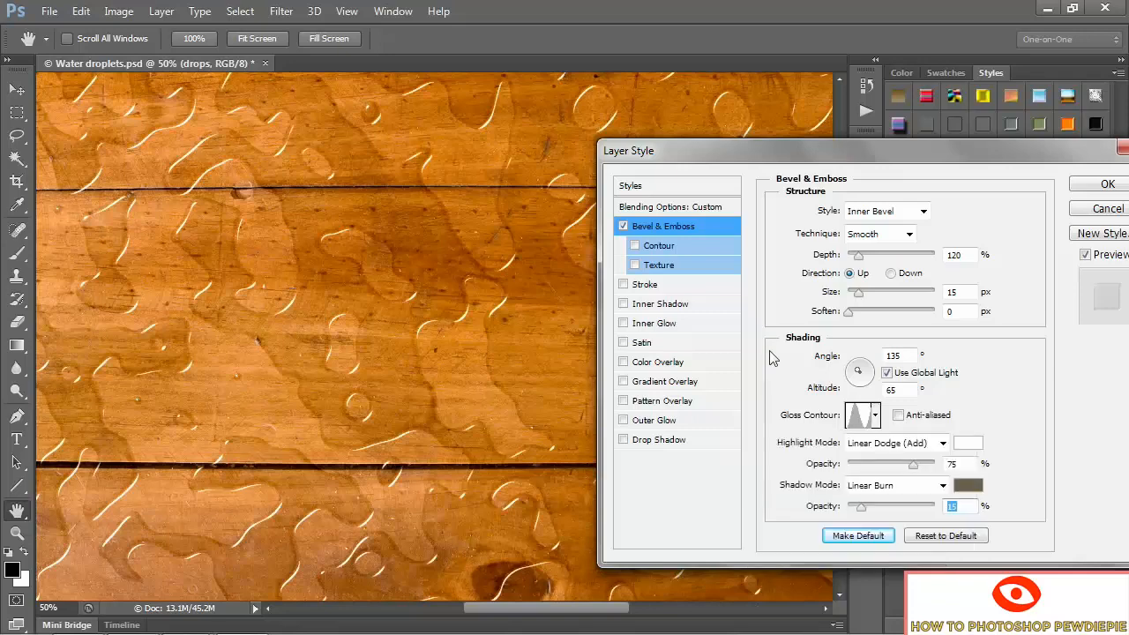
- Edit the gloss contour by moving its upper end point to an input of 96% with the output at 100%
{"action": "left_click", "coordinate": [855, 416]}
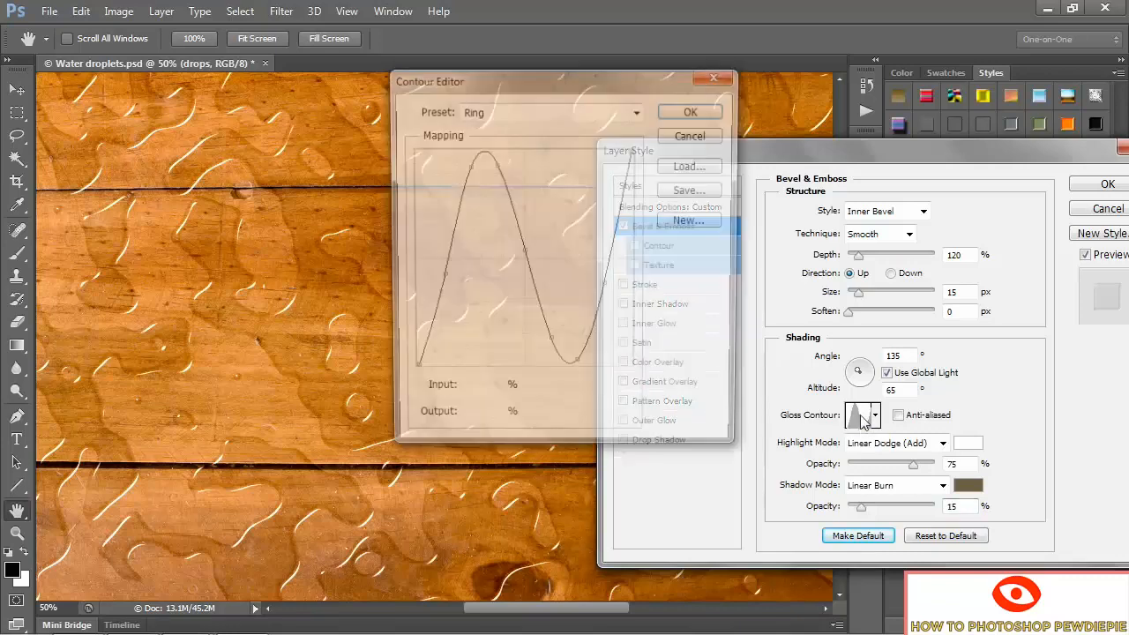
{"action": "left_click_drag", "start_coordinate": [454, 95], "coordinate": [566, 101]}
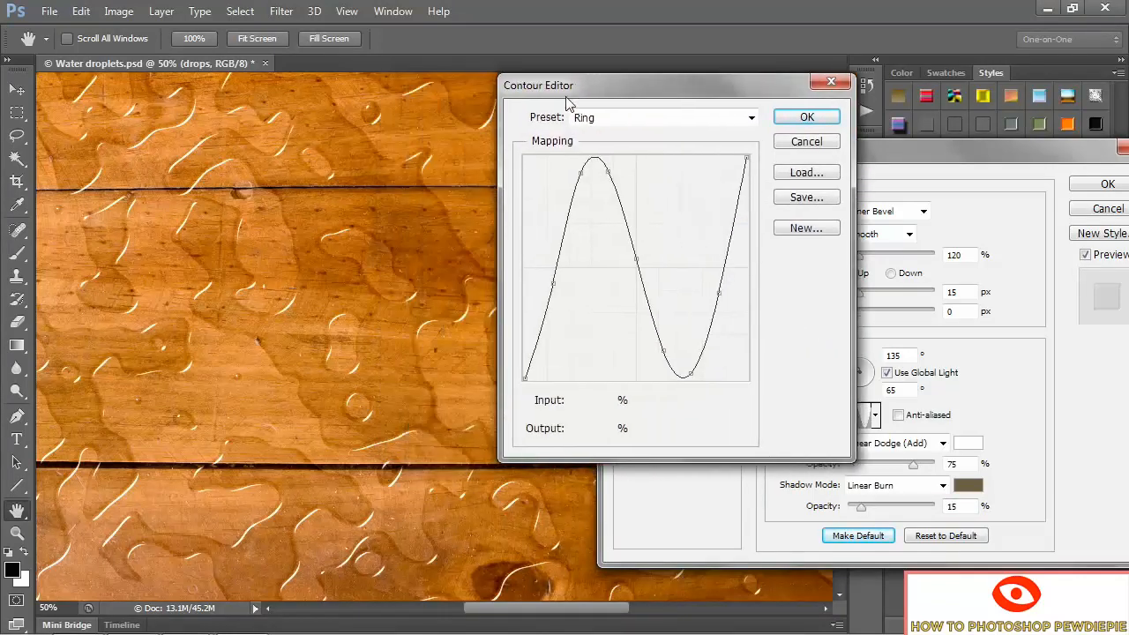
{"action": "left_click", "coordinate": [746, 157]}
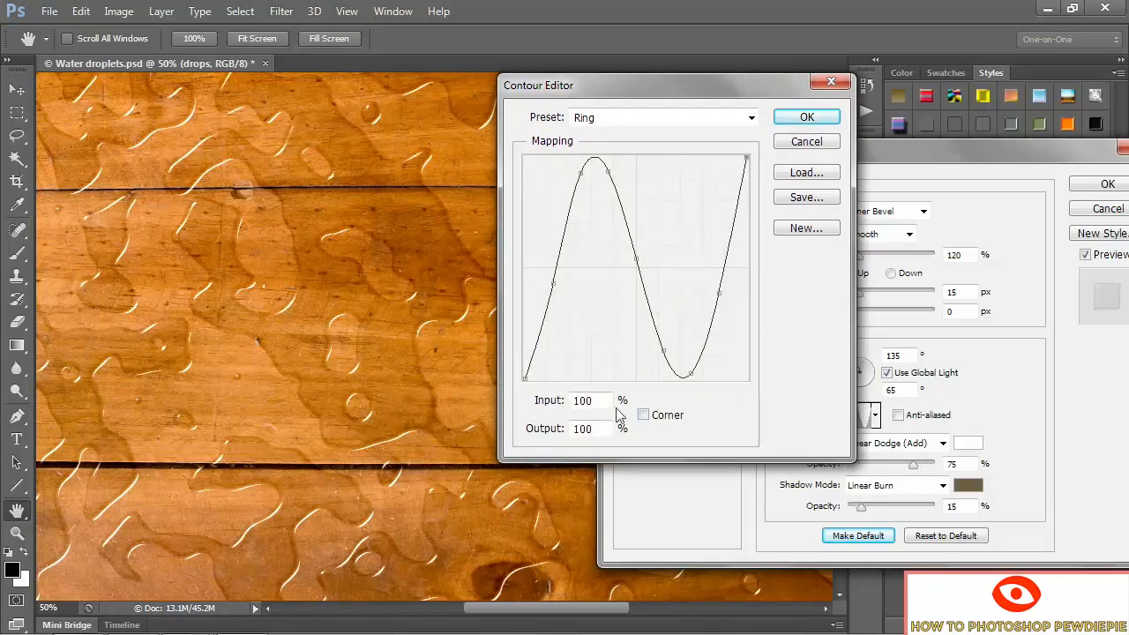
{"action": "key", "text": "Left"}
{"action": "key", "text": "Left"}
{"action": "key", "text": "Left"}
{"action": "key", "text": "Left"}
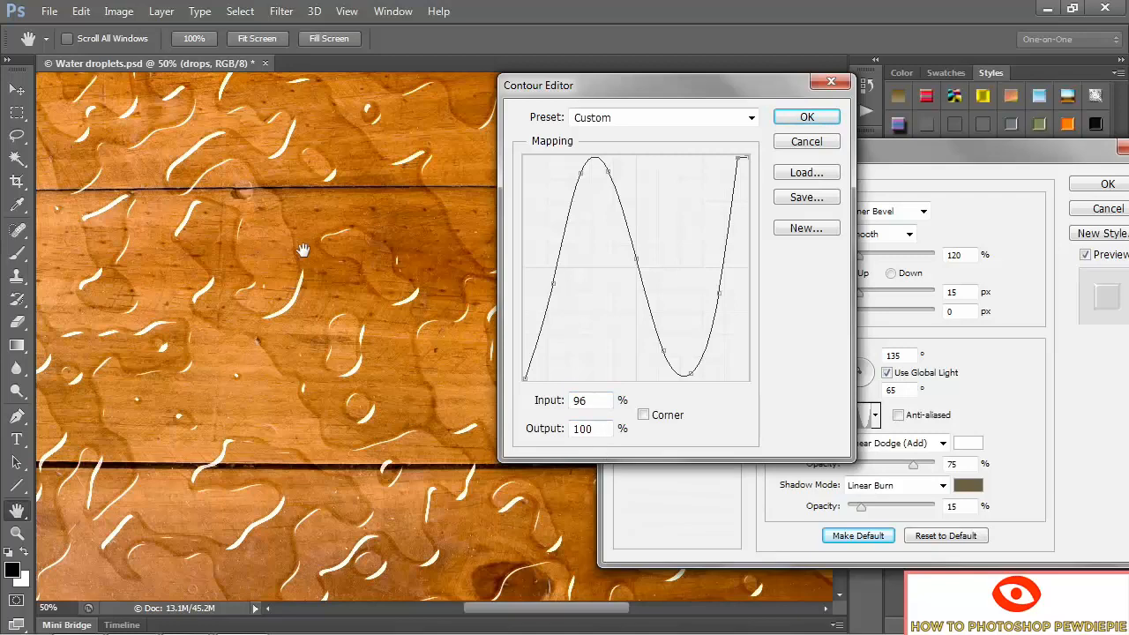
{"action": "left_click", "coordinate": [782, 121]}
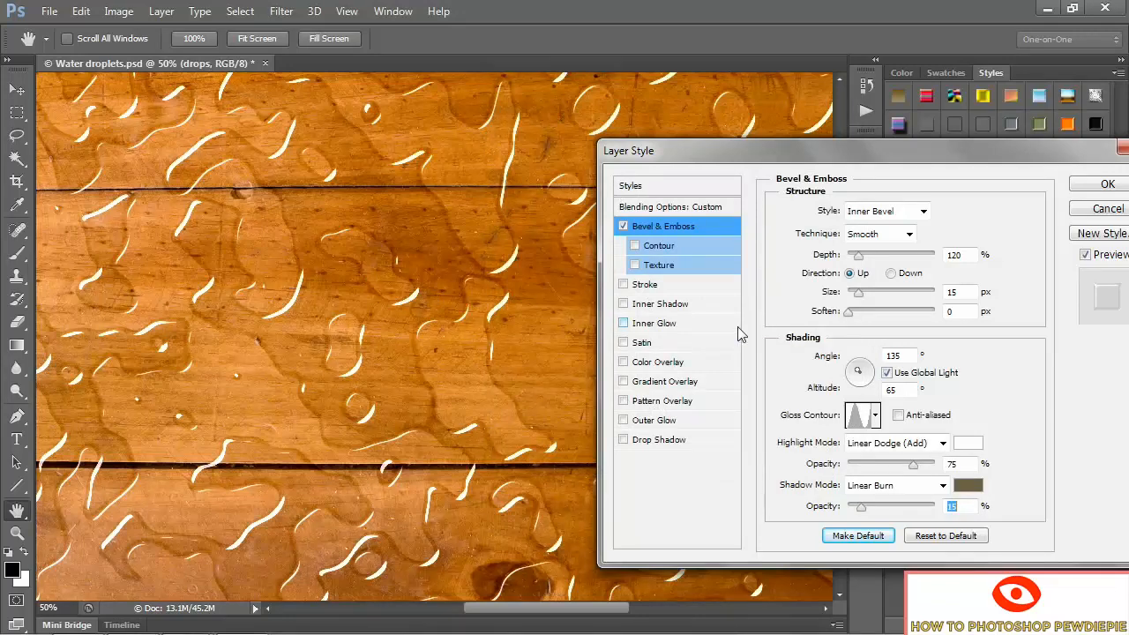
- Add a Drop Shadow effect and set its color to hue 45°, saturation 35% and brightness 35%
{"action": "left_click", "coordinate": [647, 441]}
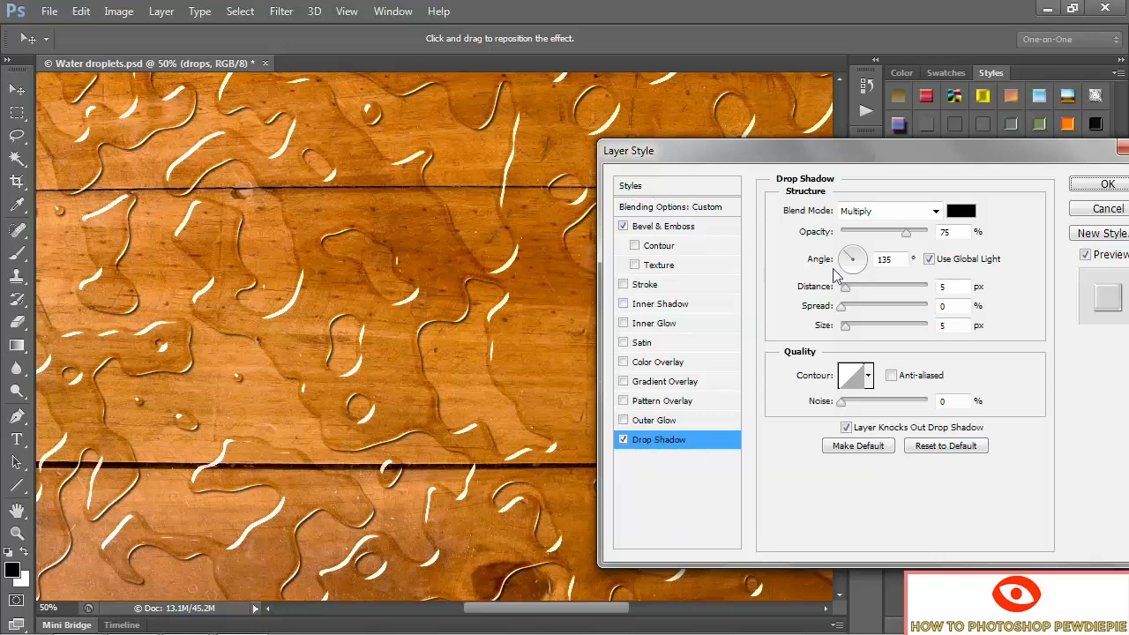
{"action": "left_click", "coordinate": [961, 212]}
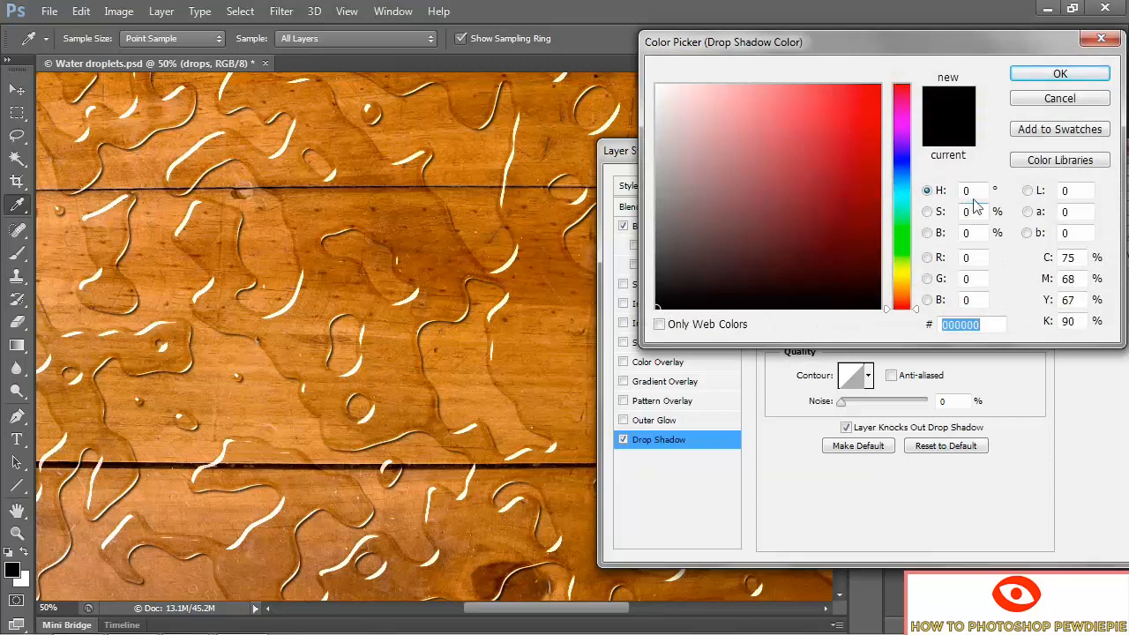
{"action": "left_click", "coordinate": [968, 190]}
{"action": "type", "text": "45"}
{"action": "key", "text": "Tab"}
{"action": "type", "text": "35"}
{"action": "key", "text": "Tab"}
{"action": "type", "text": "35"}
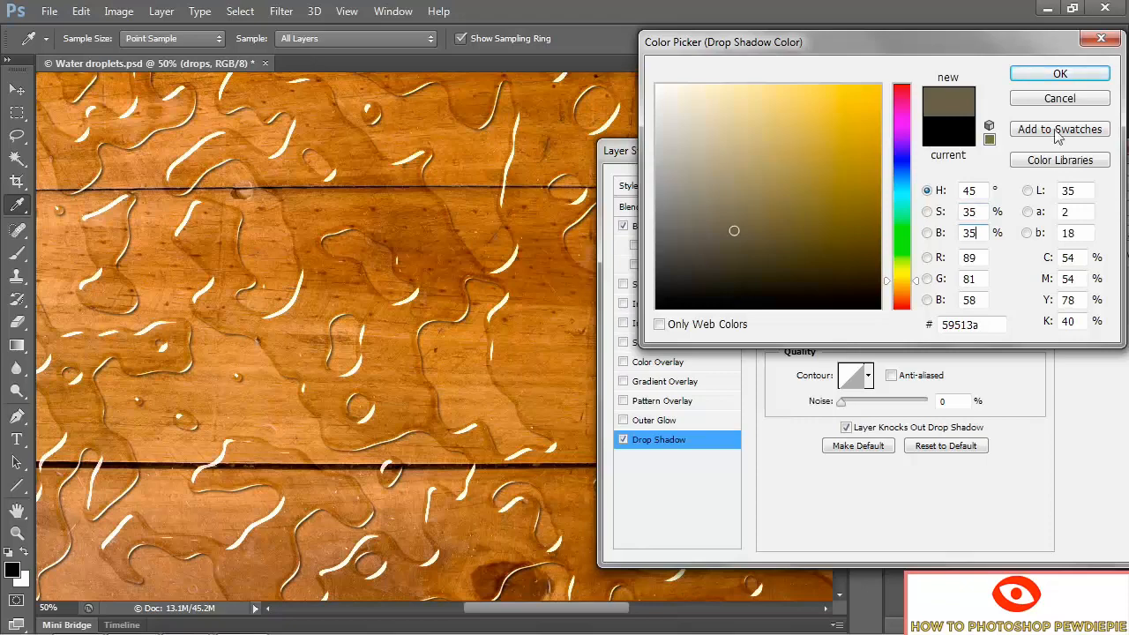
{"action": "left_click", "coordinate": [1062, 74]}
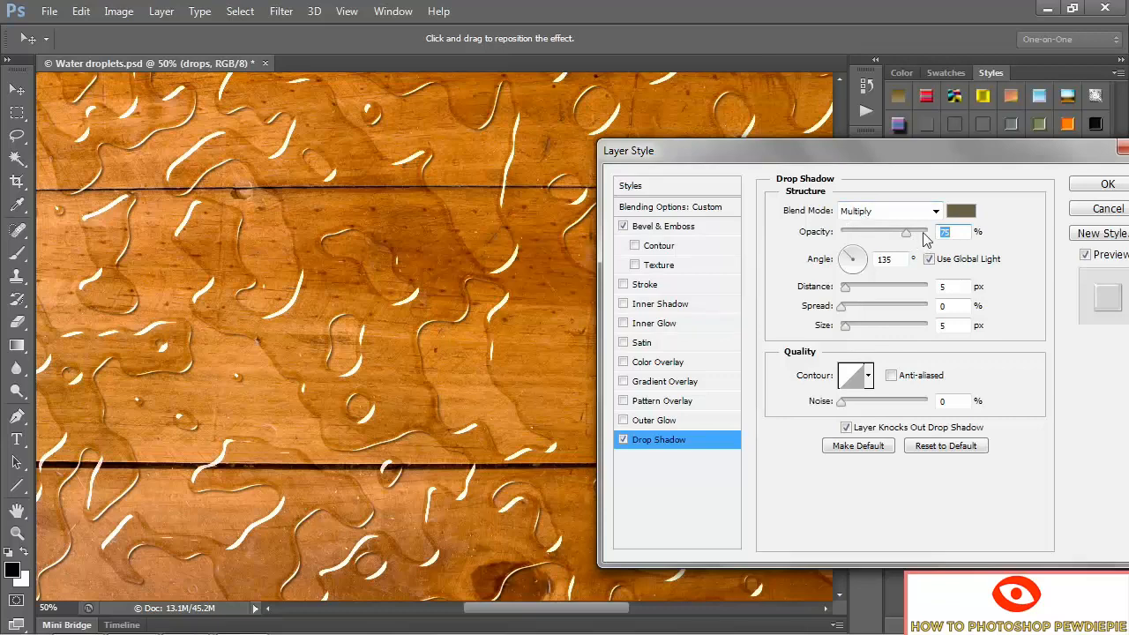
- Set the Drop Shadow size to 10 px
{"action": "double_click", "coordinate": [948, 325]}
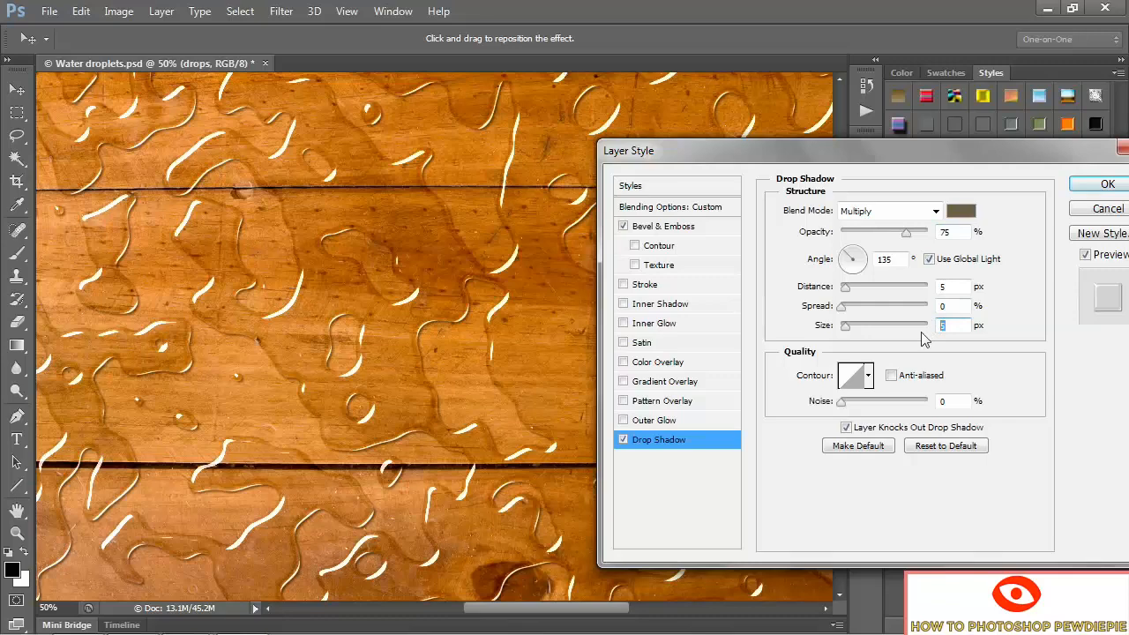
{"action": "type", "text": "10"}
{"action": "key", "text": "Tab"}
- Add an Inner Shadow effect and set its color to hue 45°, saturation 35% and brightness 35%
{"action": "left_click", "coordinate": [647, 308]}
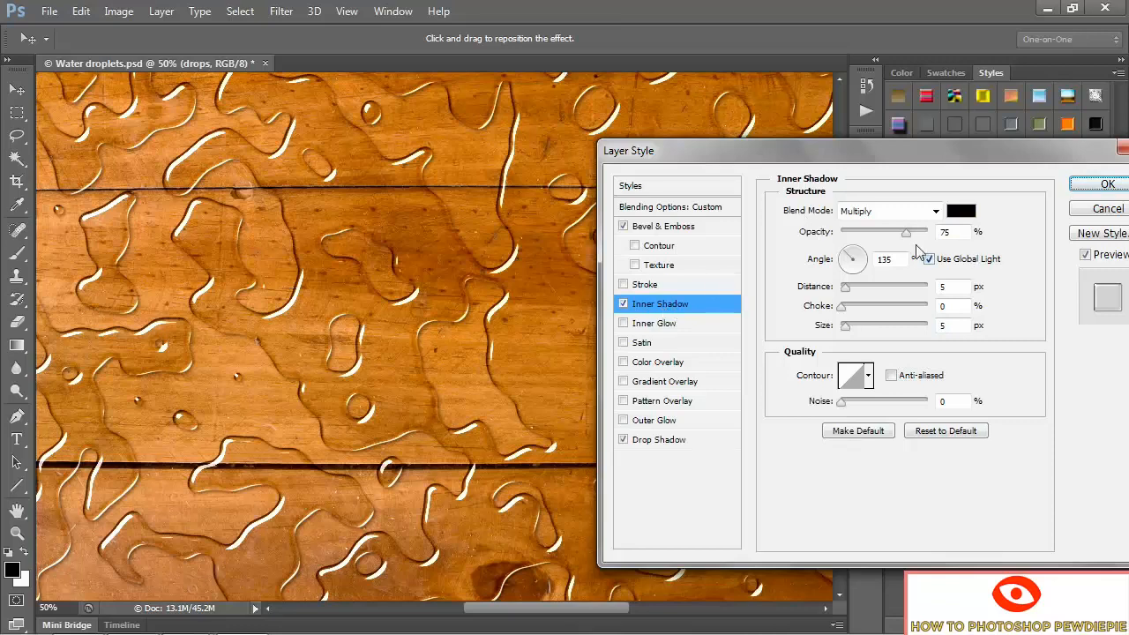
{"action": "left_click", "coordinate": [960, 210]}
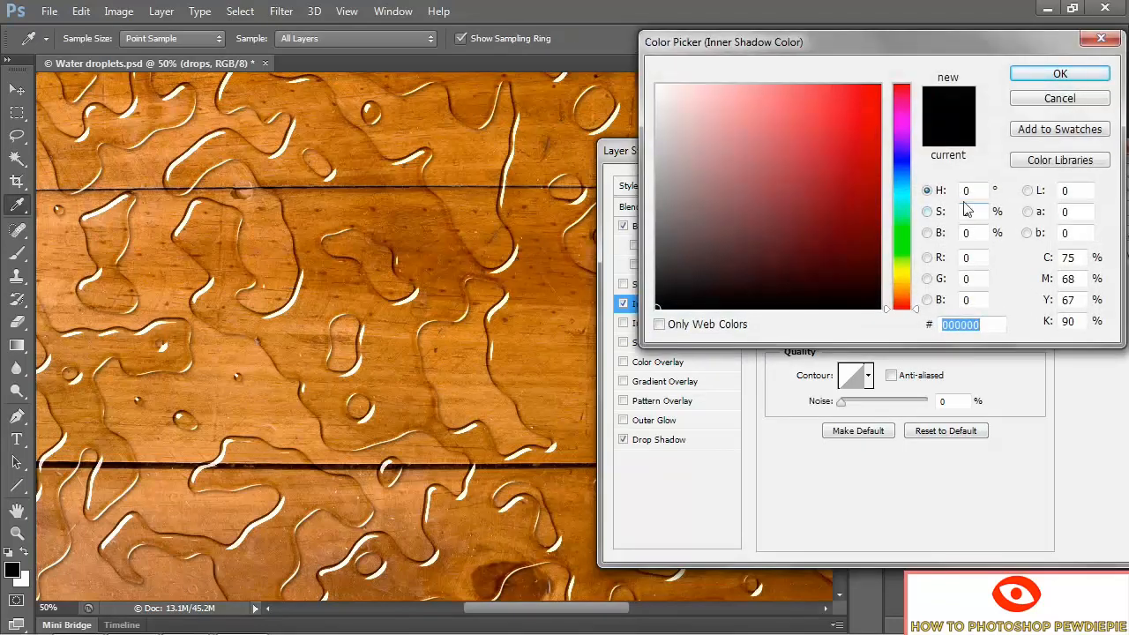
{"action": "double_click", "coordinate": [968, 191]}
{"action": "type", "text": "45"}
{"action": "key", "text": "Tab"}
{"action": "type", "text": "35"}
{"action": "key", "text": "Tab"}
{"action": "type", "text": "35"}
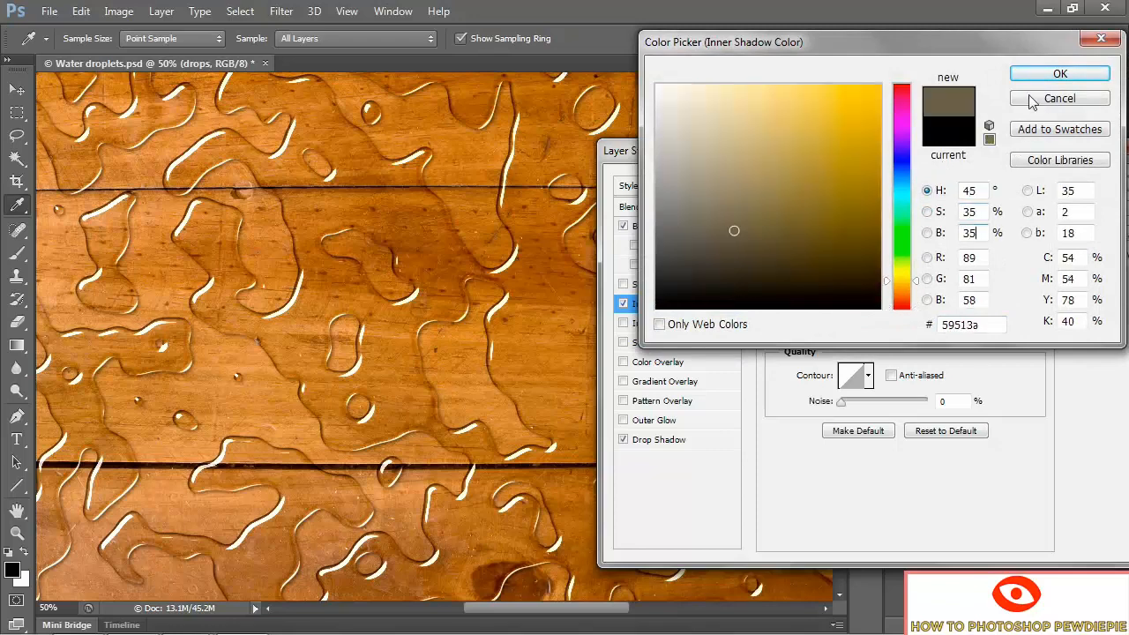
{"action": "left_click", "coordinate": [1053, 74]}
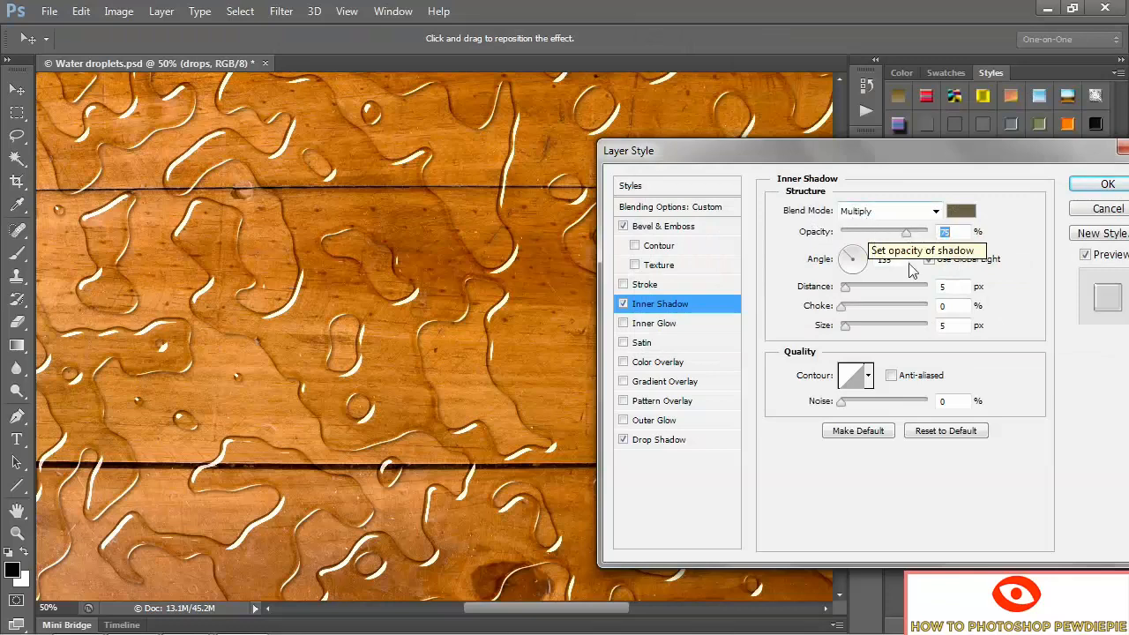
- Set the Inner Shadow opacity to 35%, its distance to 10 px and its size to 15 px
{"action": "type", "text": "35"}
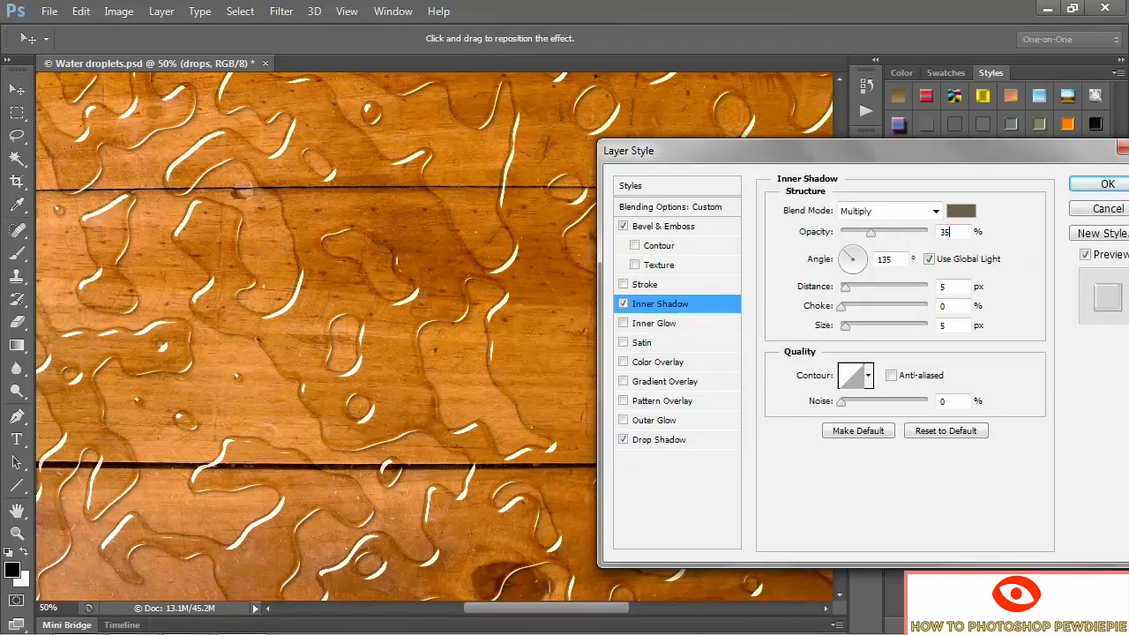
{"action": "key", "text": "Tab"}
{"action": "left_click", "coordinate": [951, 286]}
{"action": "type", "text": "10"}
{"action": "key", "text": "Tab"}
{"action": "key", "text": "Tab"}
{"action": "type", "text": "15"}
{"action": "key", "text": "Tab"}
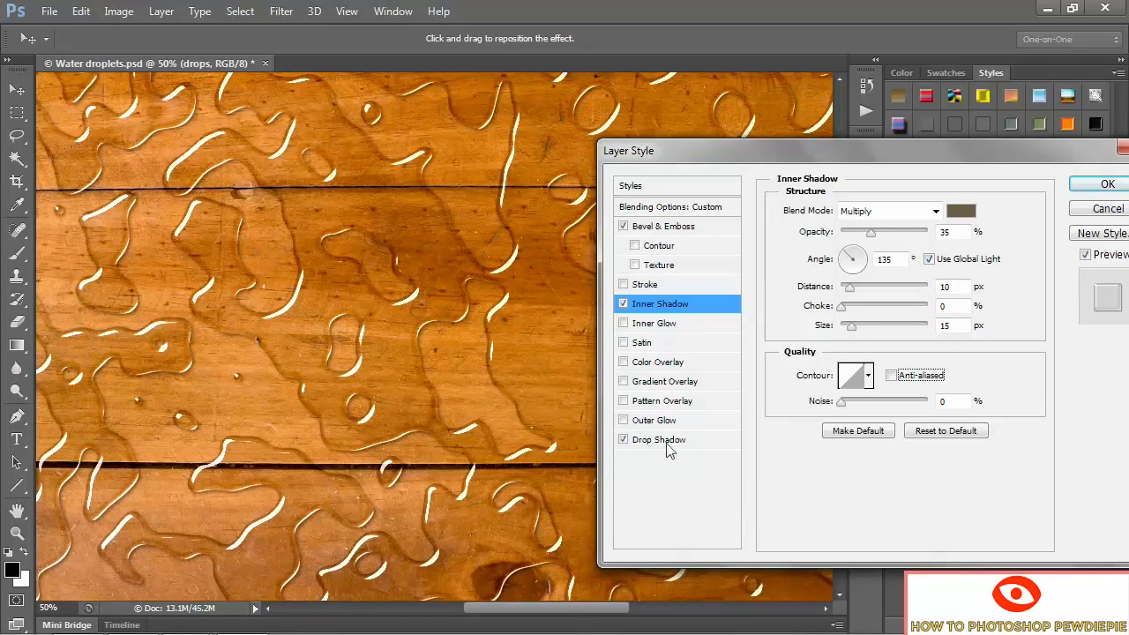
- Add a Color Overlay effect and set its color to hue 210° and saturation 50%
{"action": "left_click", "coordinate": [689, 362]}
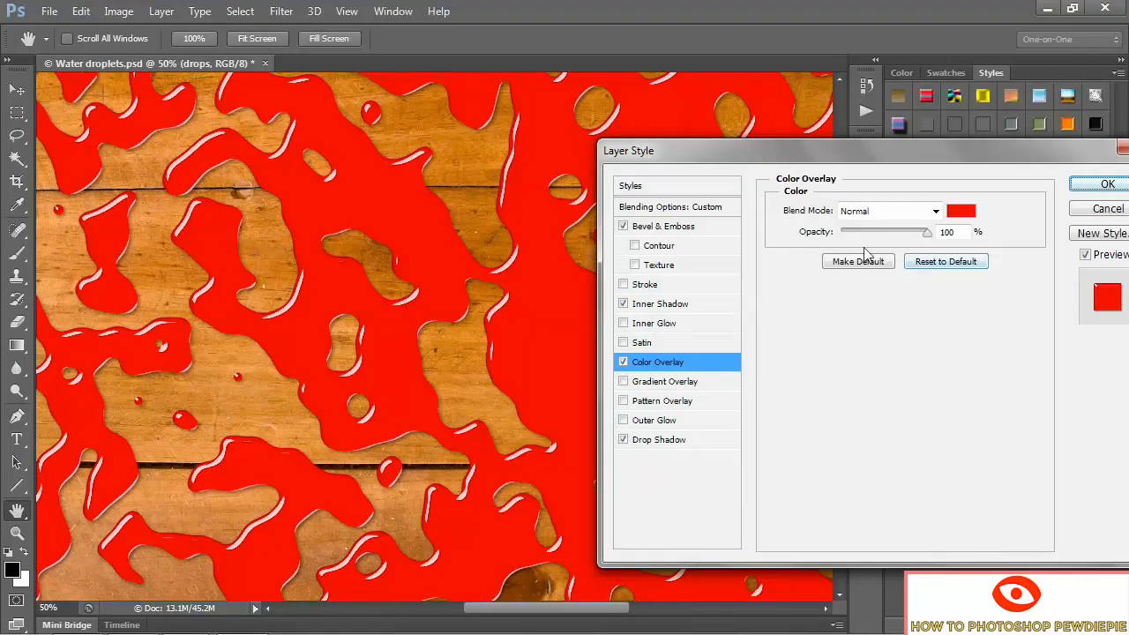
{"action": "left_click", "coordinate": [960, 211]}
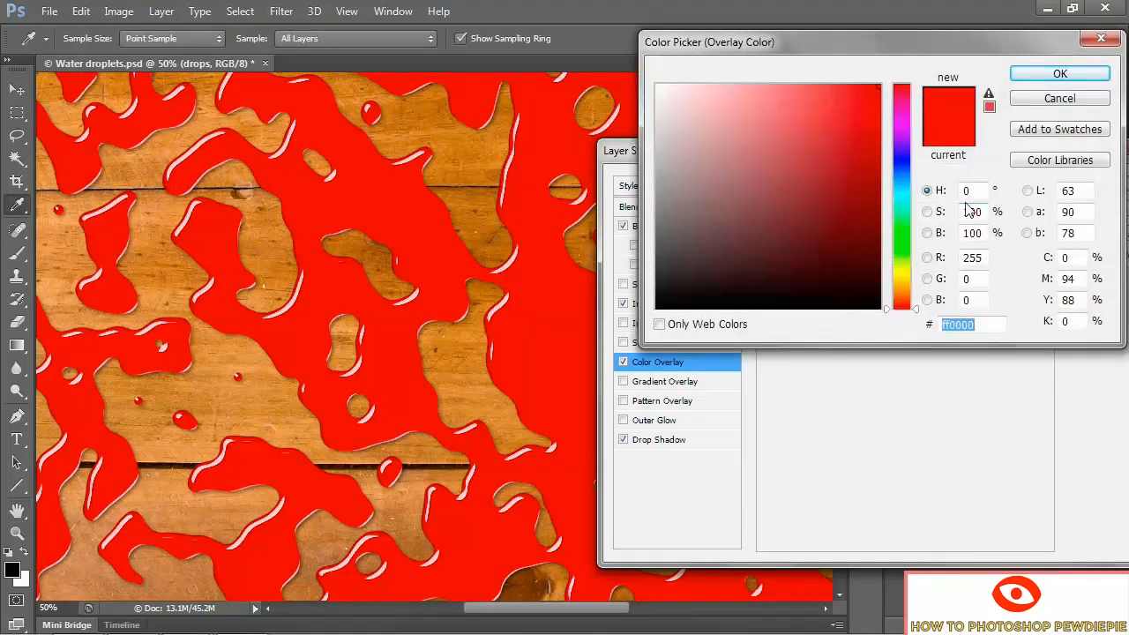
{"action": "double_click", "coordinate": [968, 191]}
{"action": "type", "text": "210"}
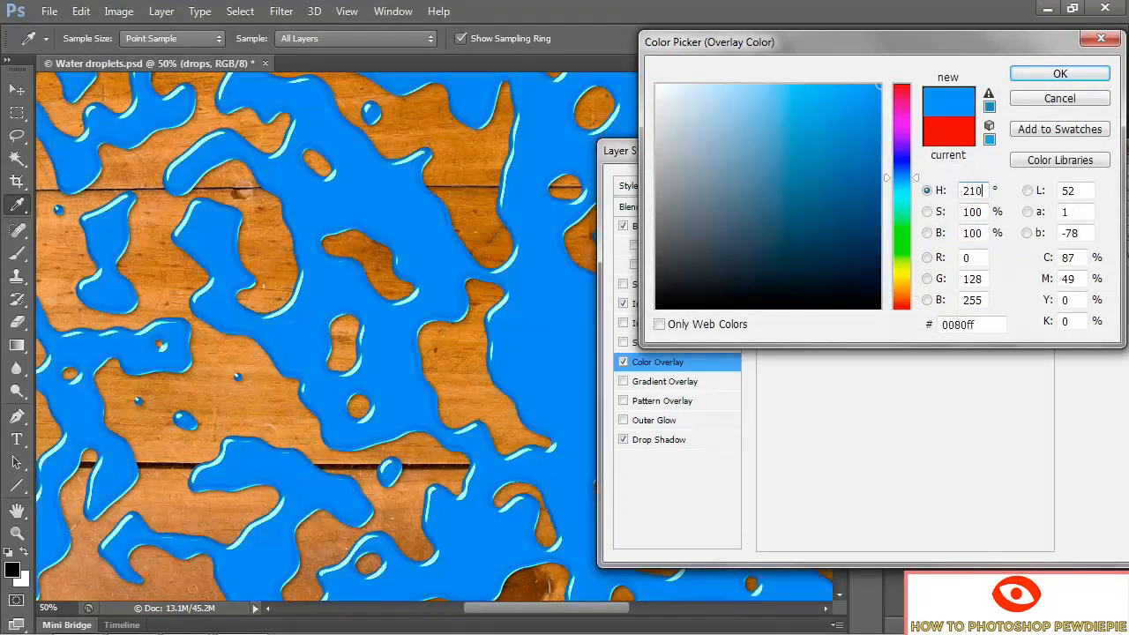
{"action": "key", "text": "Tab"}
{"action": "type", "text": "50"}
{"action": "key", "text": "Tab"}
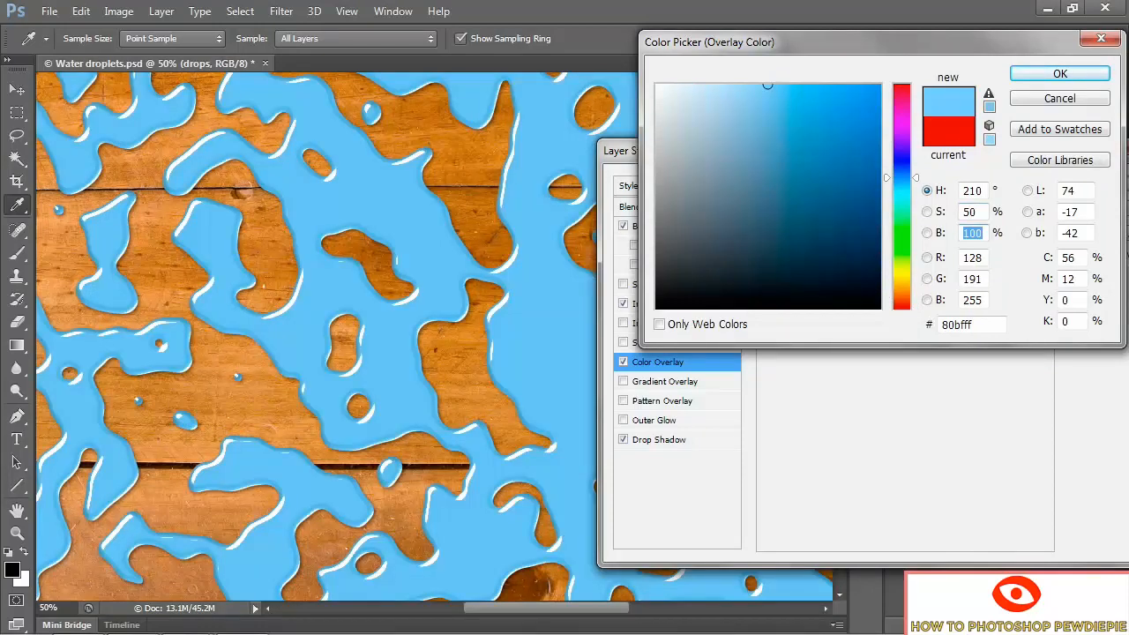
{"action": "key", "text": "Return"}
{"action": "left_click", "coordinate": [1040, 75]}
- Set the Color Overlay blend mode to Linear Light with 5% opacity, and apply the layer style
{"action": "left_click", "coordinate": [933, 213]}
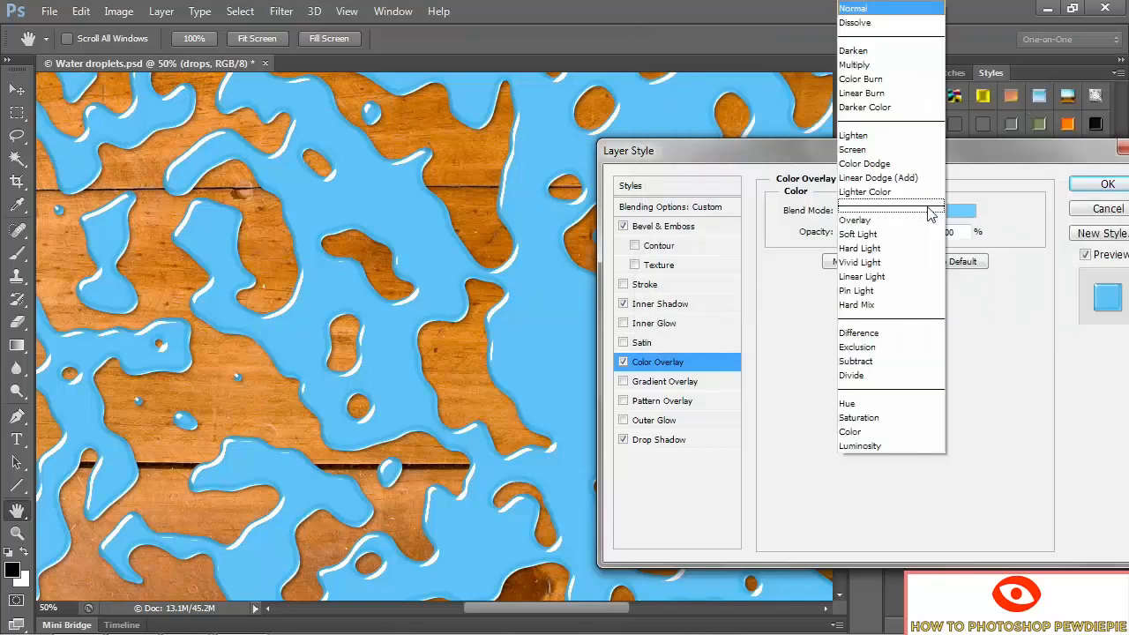
{"action": "left_click", "coordinate": [917, 276]}
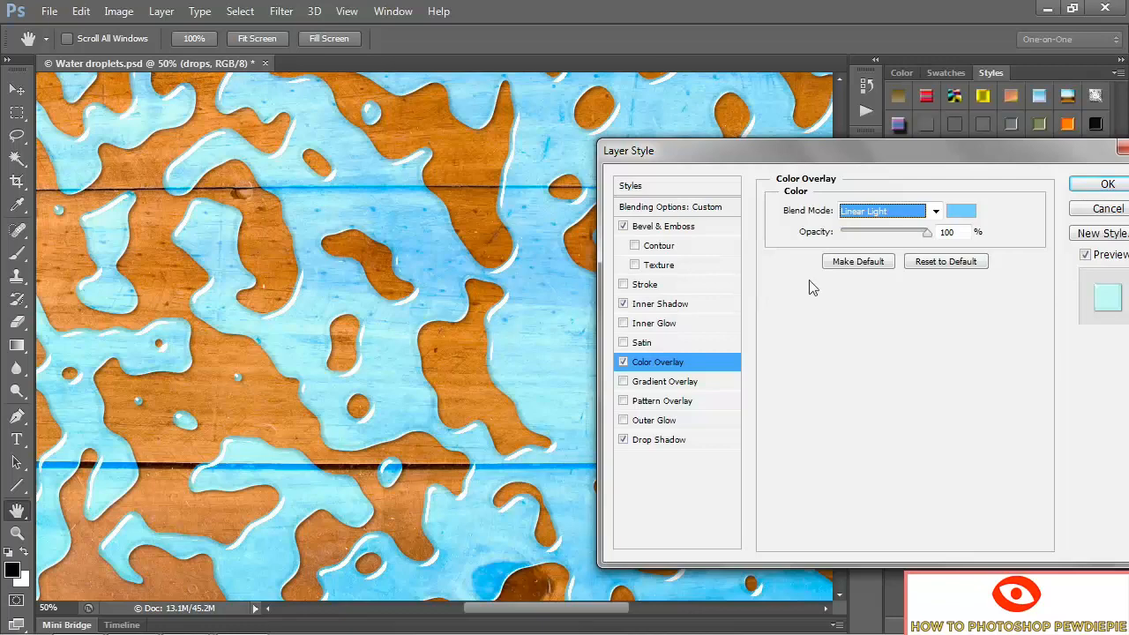
{"action": "left_click", "coordinate": [961, 231]}
{"action": "type", "text": "5"}
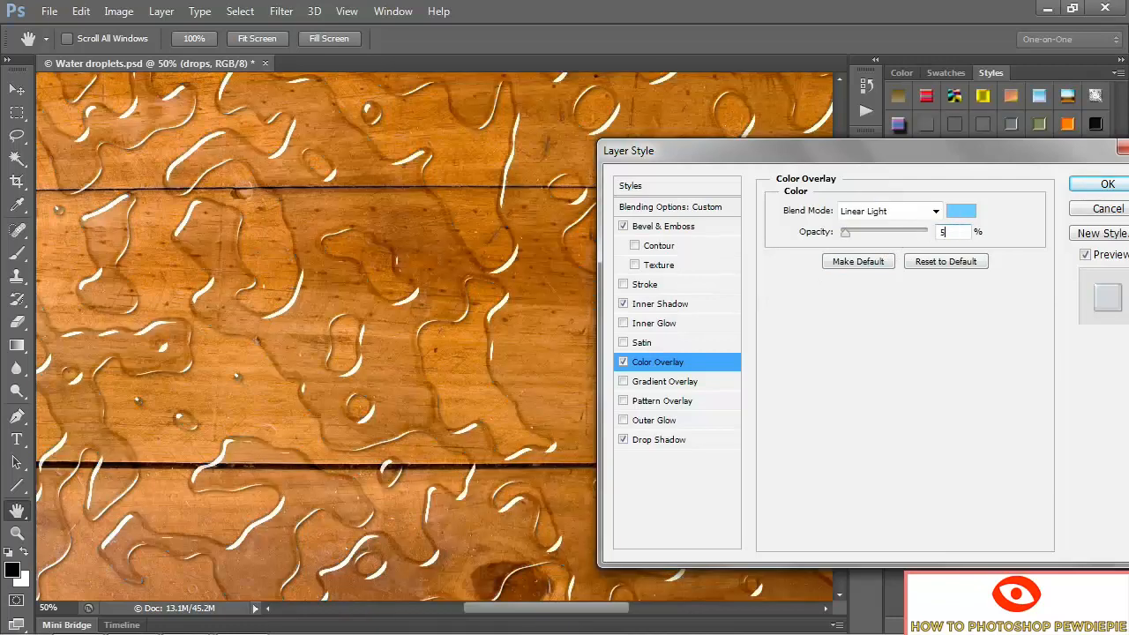
{"action": "left_click", "coordinate": [1088, 190]}
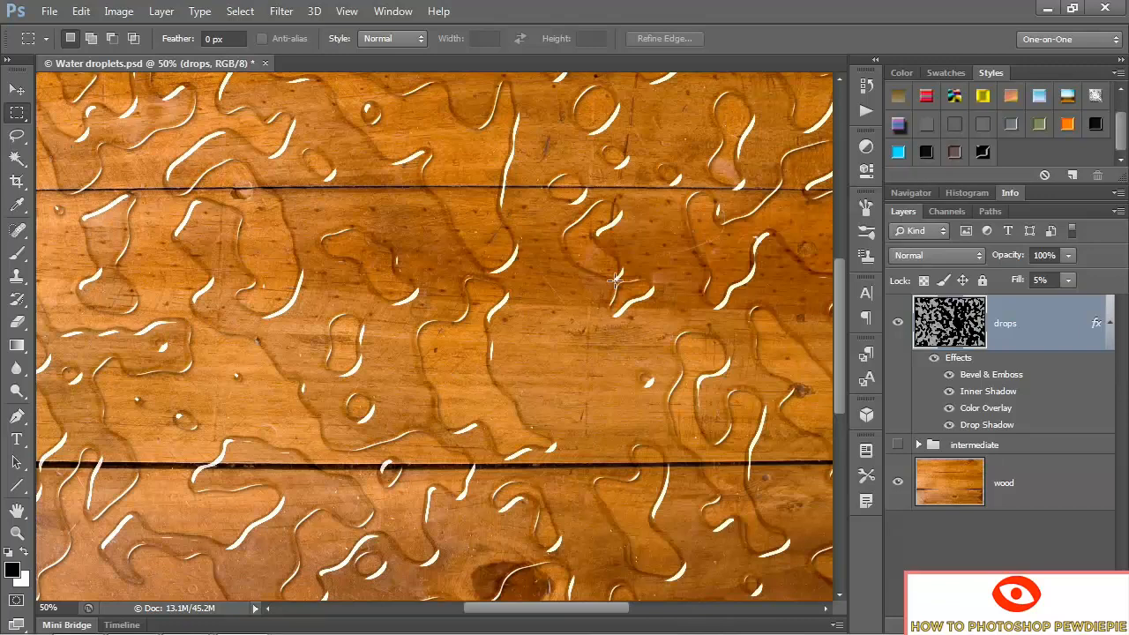
- Reopen the Bevel & Emboss effect of the drops layer and turn on anti-aliasing for its gloss contour
{"action": "scroll", "coordinate": [614, 280], "scroll_direction": "up", "scroll_amount": 3}
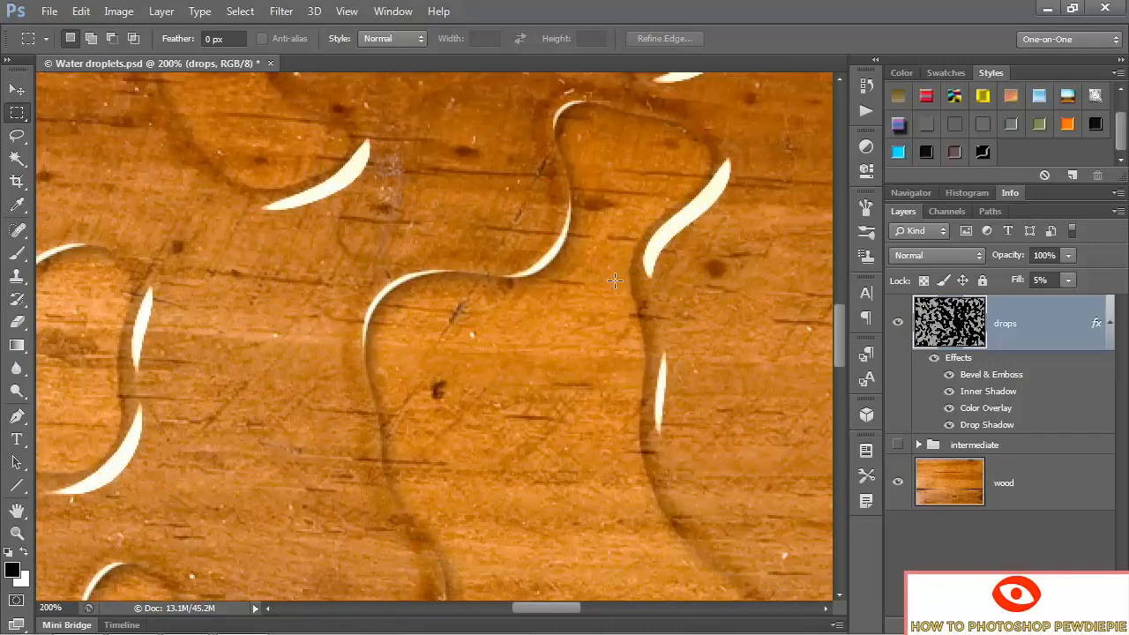
{"action": "left_click_drag", "start_coordinate": [723, 235], "coordinate": [145, 306]}
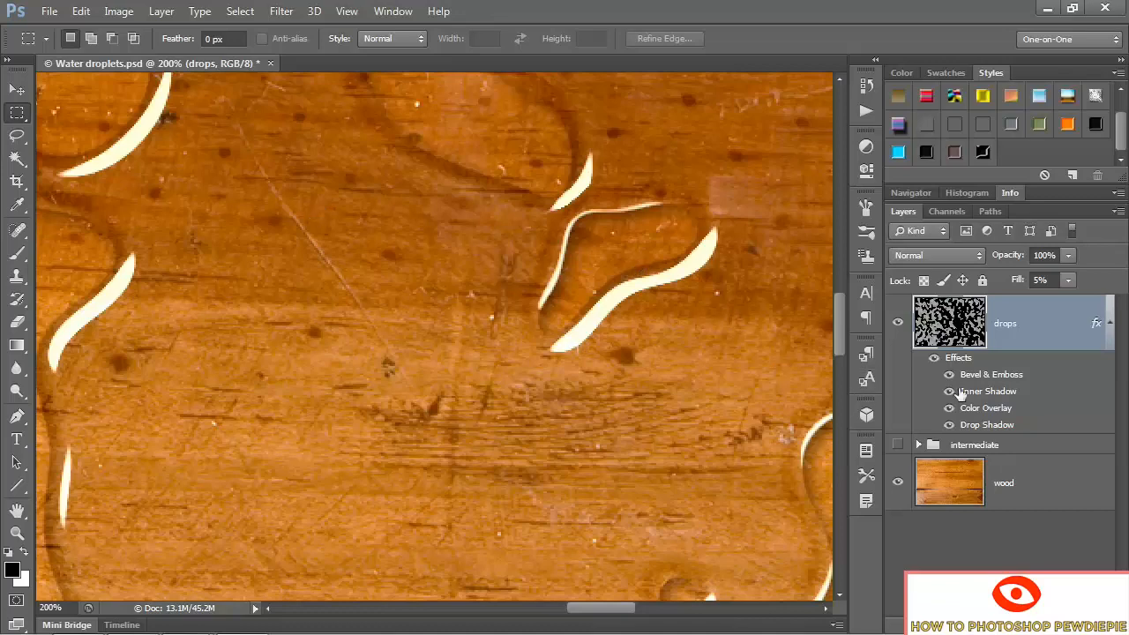
{"action": "double_click", "coordinate": [973, 379]}
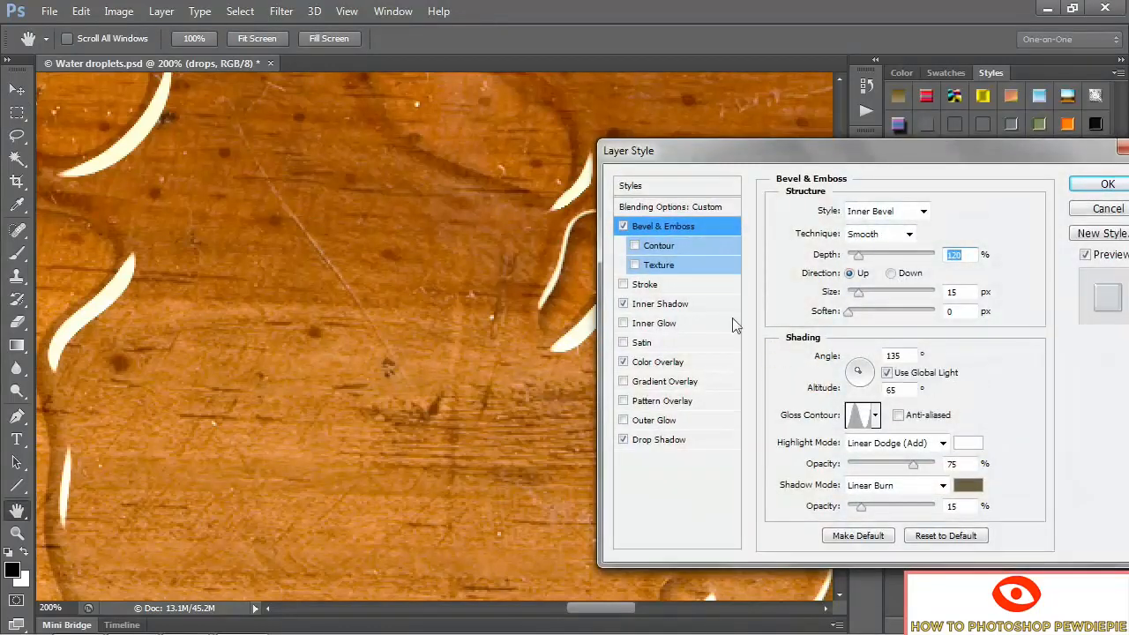
{"action": "left_click", "coordinate": [897, 415]}
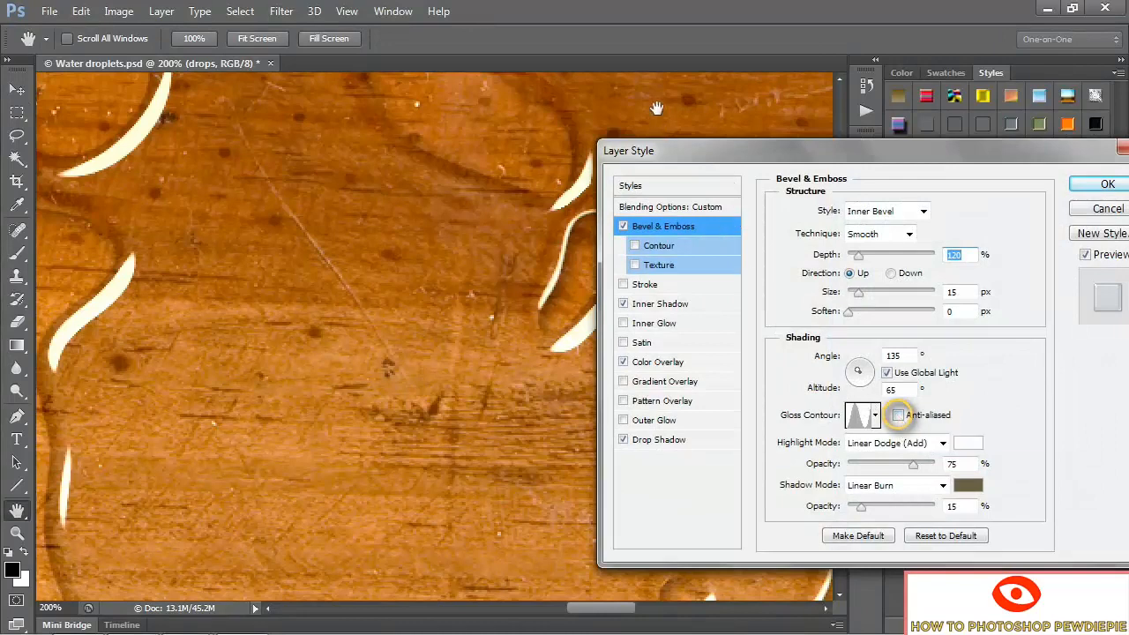
{"action": "left_click_drag", "start_coordinate": [668, 149], "coordinate": [769, 118]}
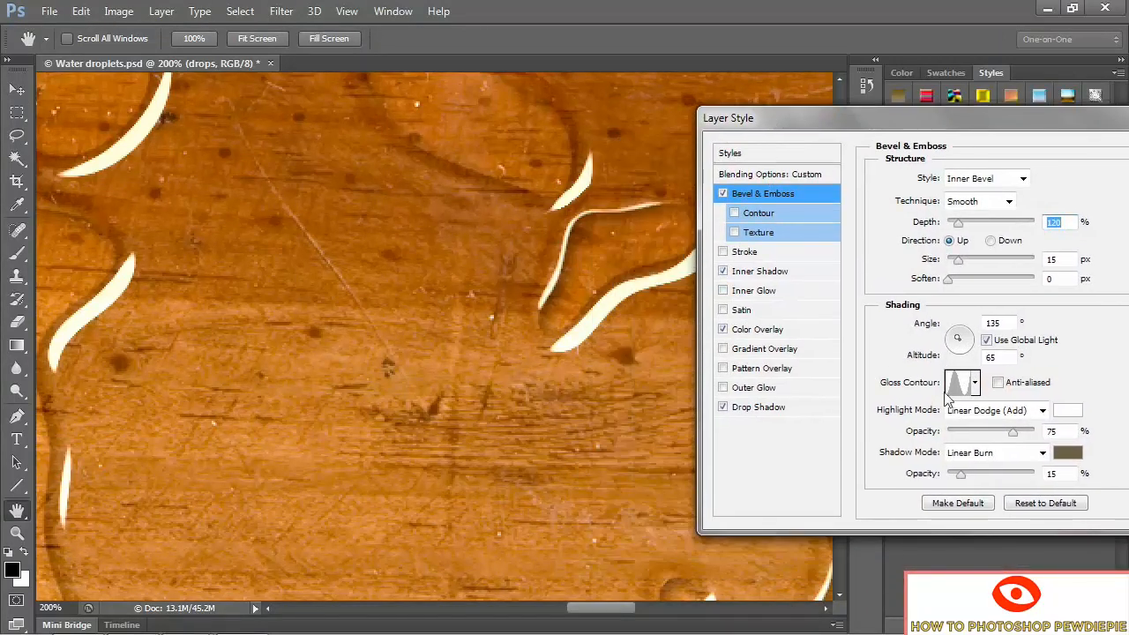
{"action": "left_click", "coordinate": [997, 385]}
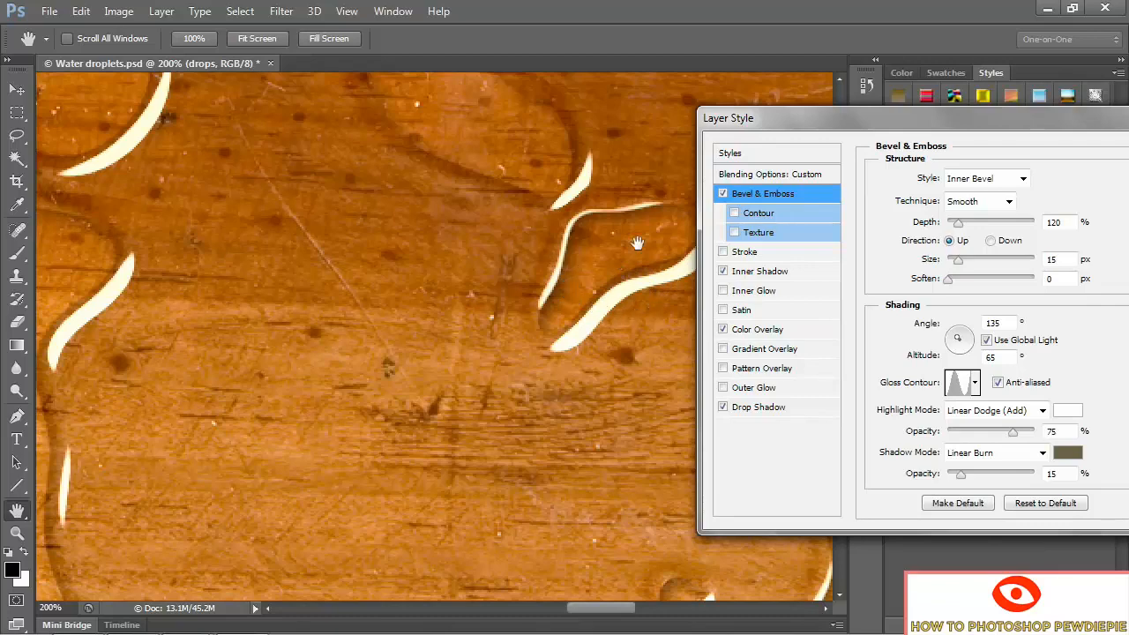
{"action": "left_click_drag", "start_coordinate": [747, 134], "coordinate": [537, 137]}
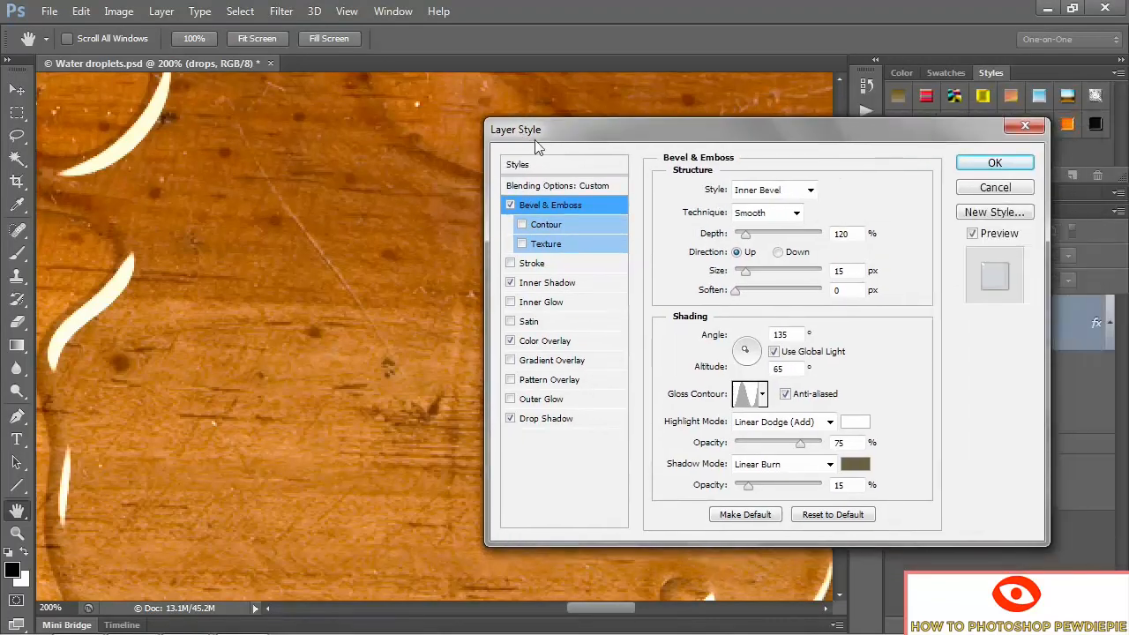
{"action": "left_click", "coordinate": [995, 161]}
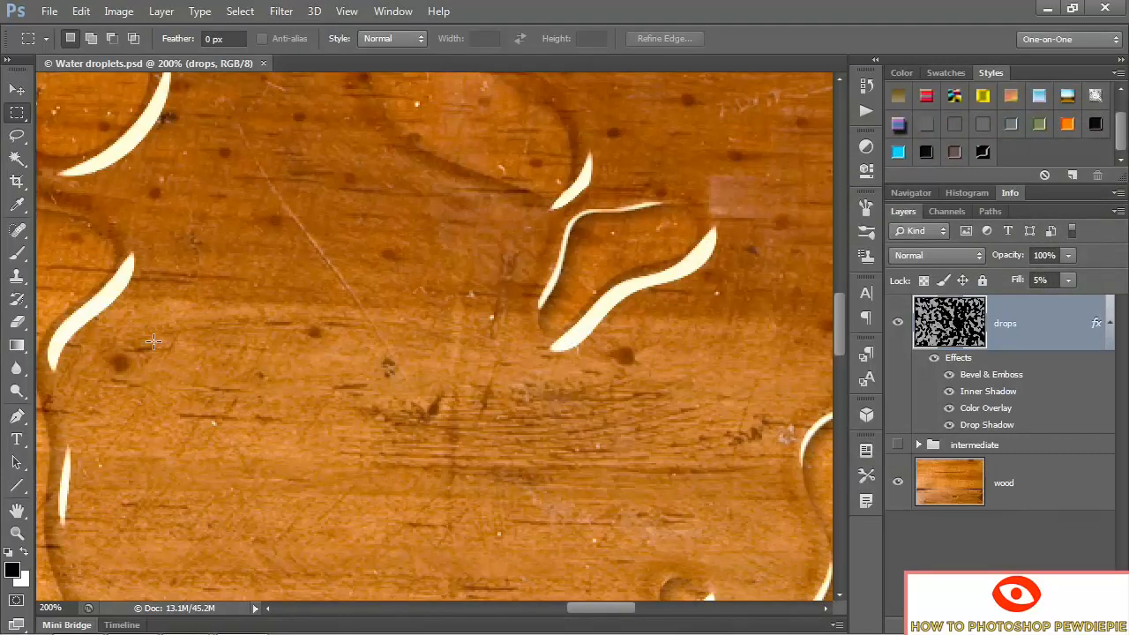
- Return to the Water droplets.psd document and inspect the upper edge of the image at 100% zoom
{"action": "key", "text": "ctrl+0"}
{"action": "key", "text": "ctrl+plus"}
{"action": "key", "text": "ctrl+plus"}
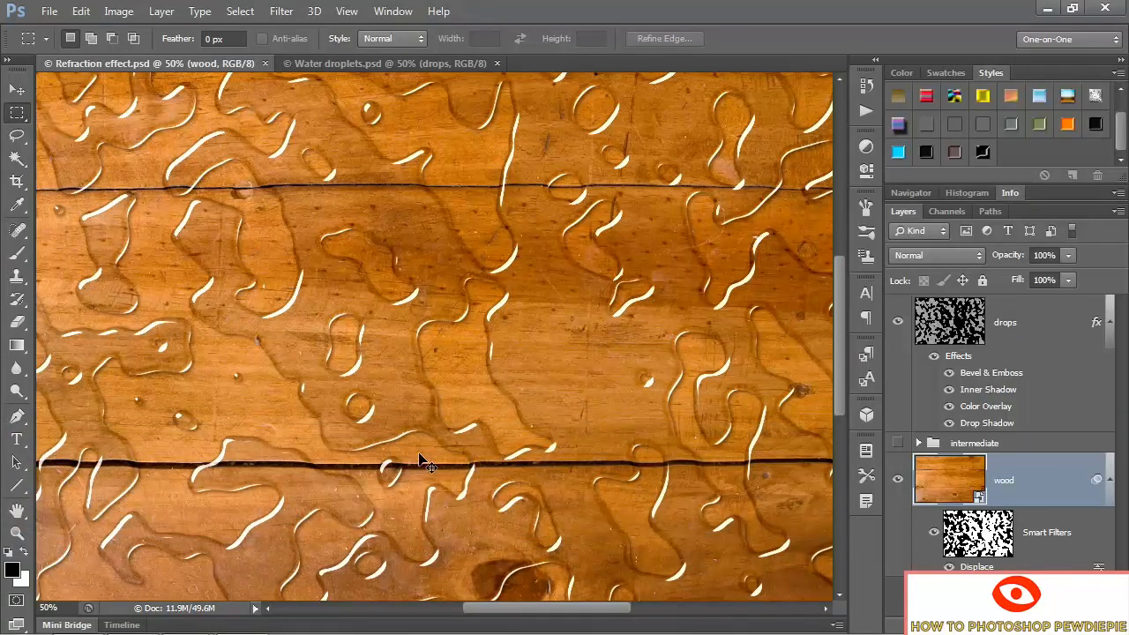
{"action": "key", "text": "ctrl+Tab"}
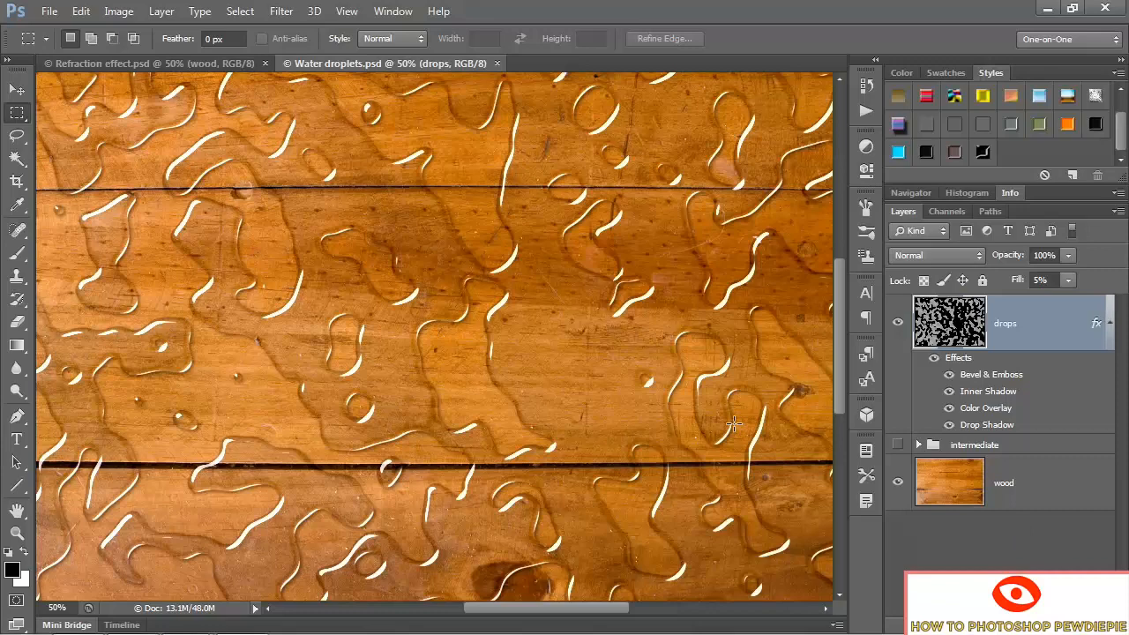
{"action": "left_click_drag", "start_coordinate": [460, 166], "coordinate": [456, 356]}
{"action": "left_click", "coordinate": [457, 160], "text": "ctrl"}
{"action": "left_click", "coordinate": [458, 160], "text": "ctrl"}
{"action": "left_click", "coordinate": [457, 159], "text": "ctrl"}
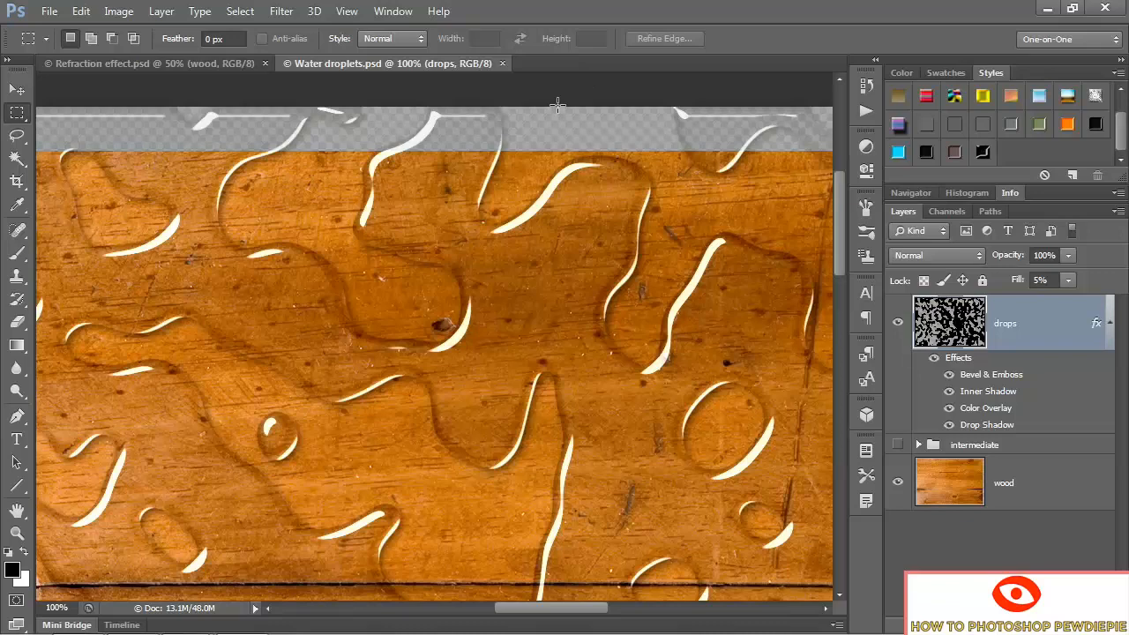
- Reduce the canvas size by 100 pixels in both width and height, relative to the center, accepting the clipping
{"action": "left_click", "coordinate": [118, 12]}
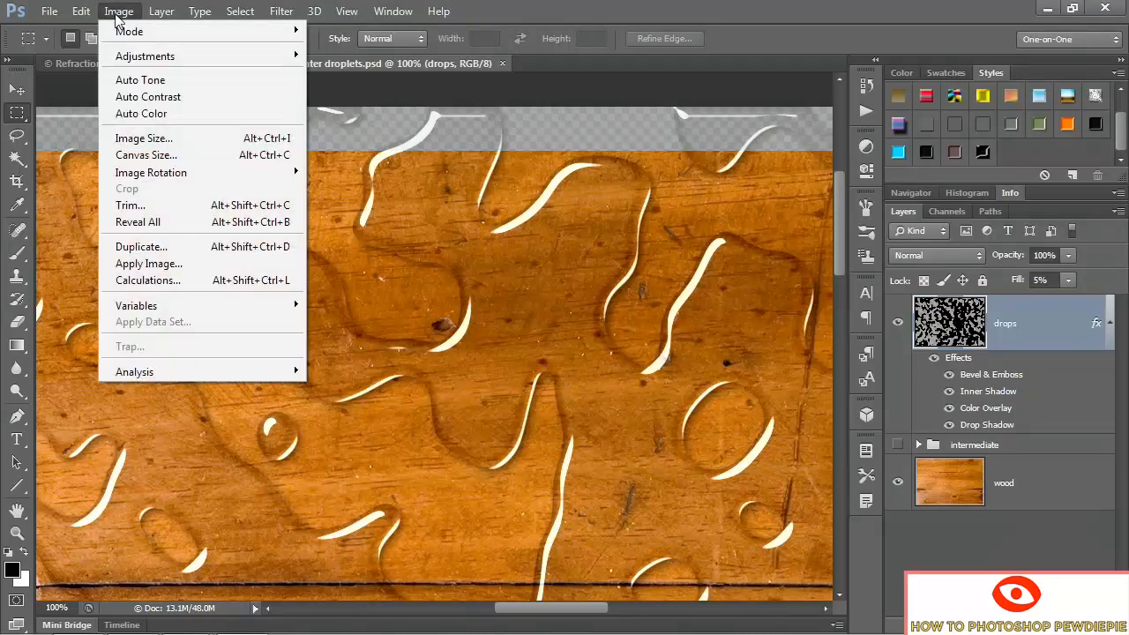
{"action": "left_click", "coordinate": [210, 156]}
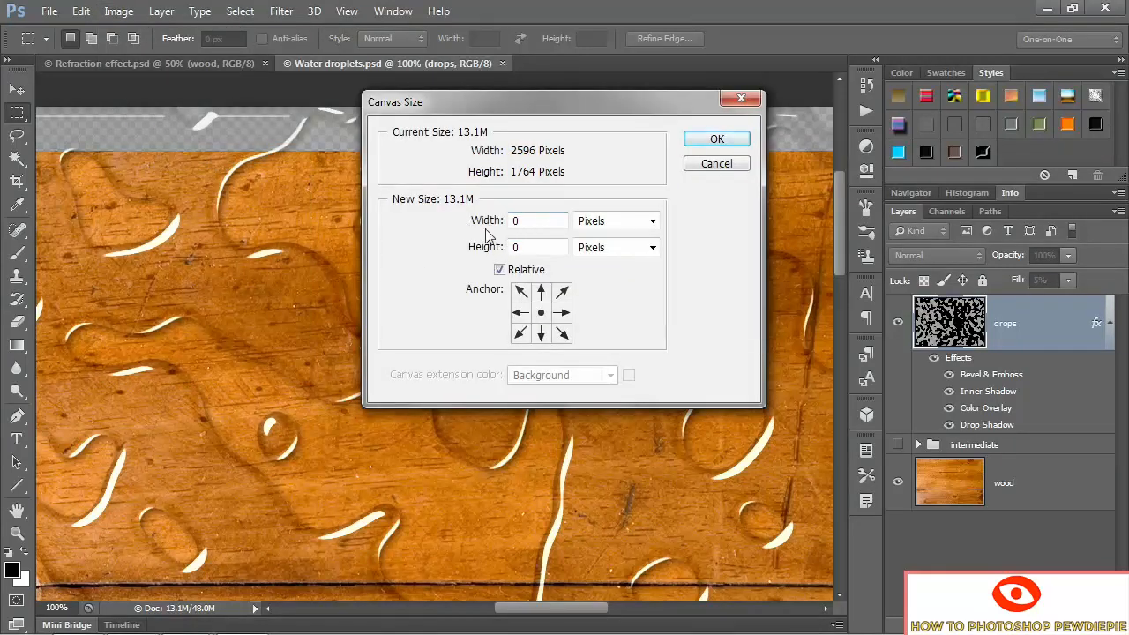
{"action": "left_click", "coordinate": [497, 269]}
{"action": "type", "text": "-100"}
{"action": "key", "text": "Tab"}
{"action": "key", "text": "Tab"}
{"action": "type", "text": "-100"}
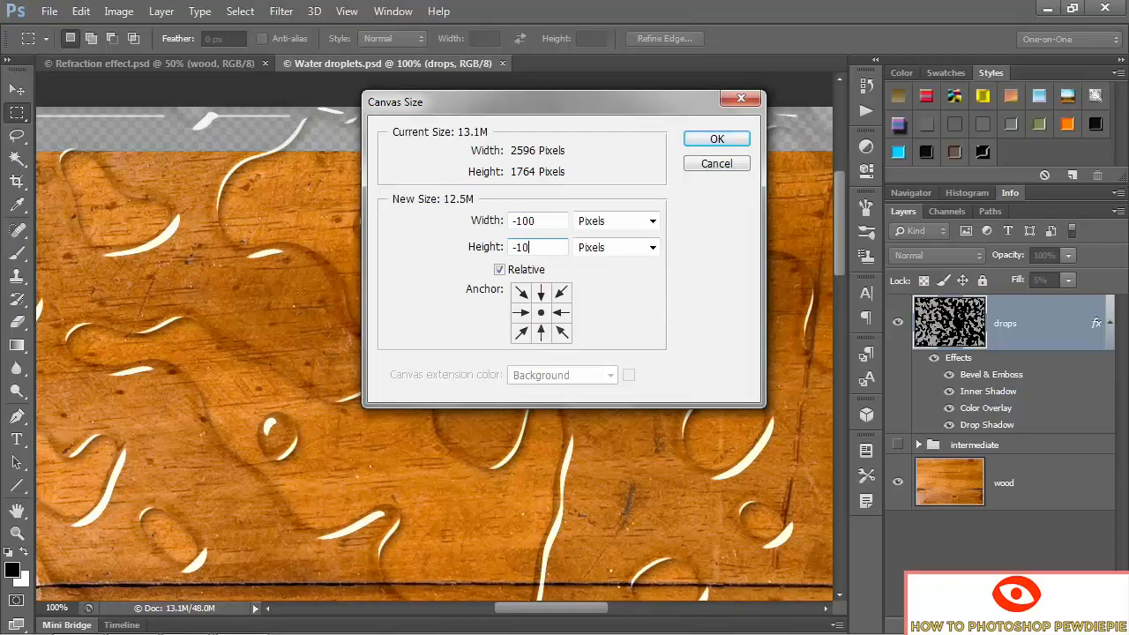
{"action": "left_click", "coordinate": [715, 143]}
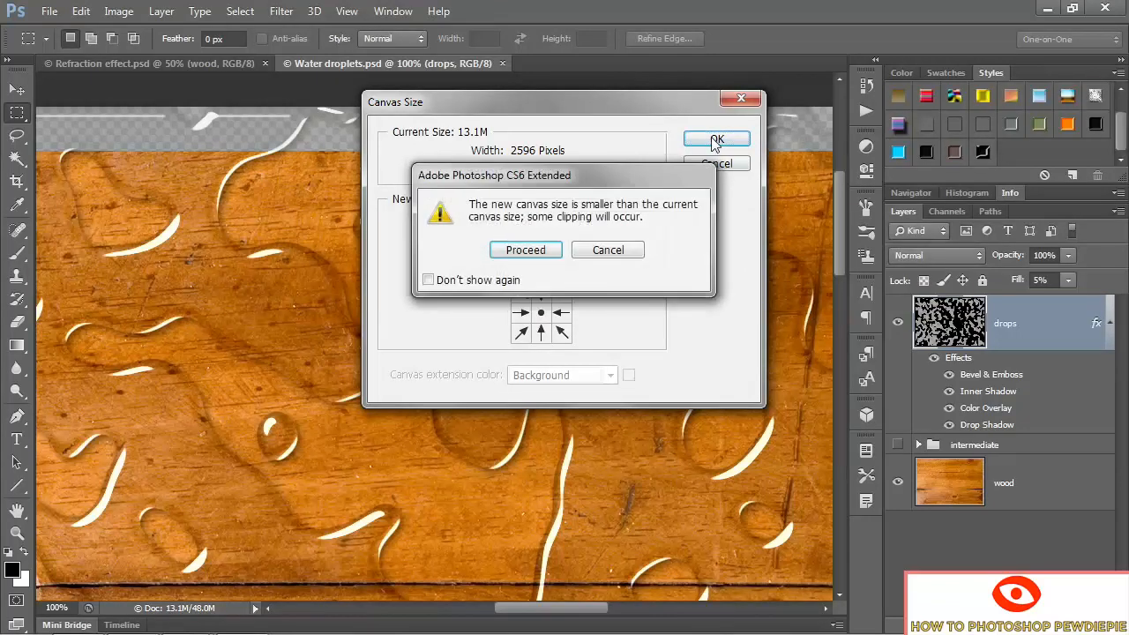
{"action": "left_click", "coordinate": [553, 252]}
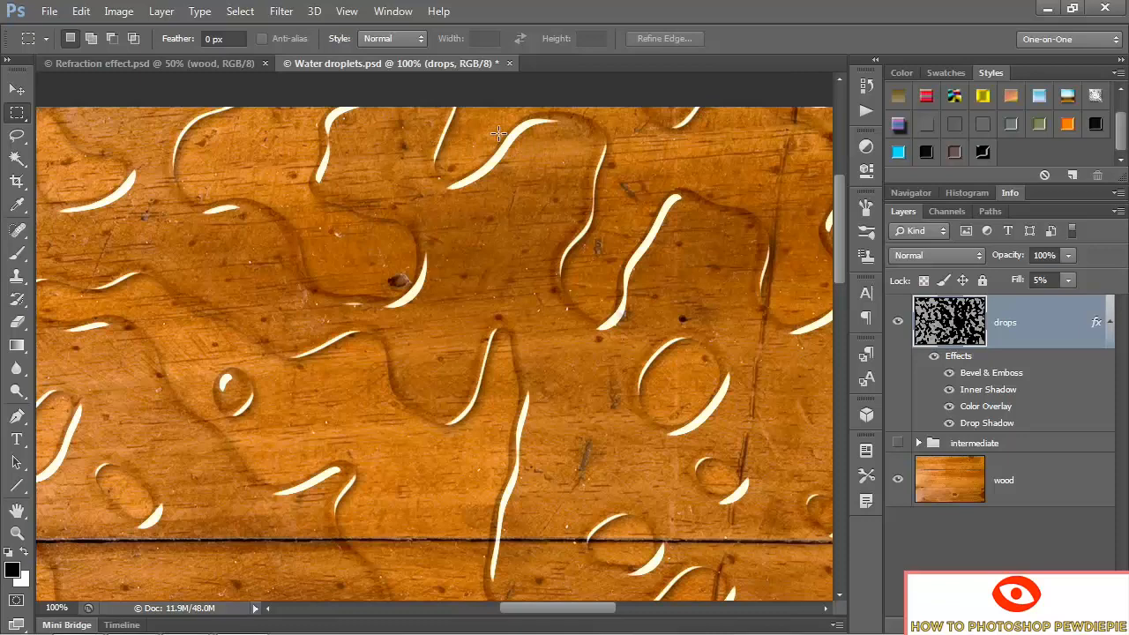
- Load the drops layer's outline as a selection and save it as a new channel in a new document
{"action": "key", "text": "ctrl+0"}
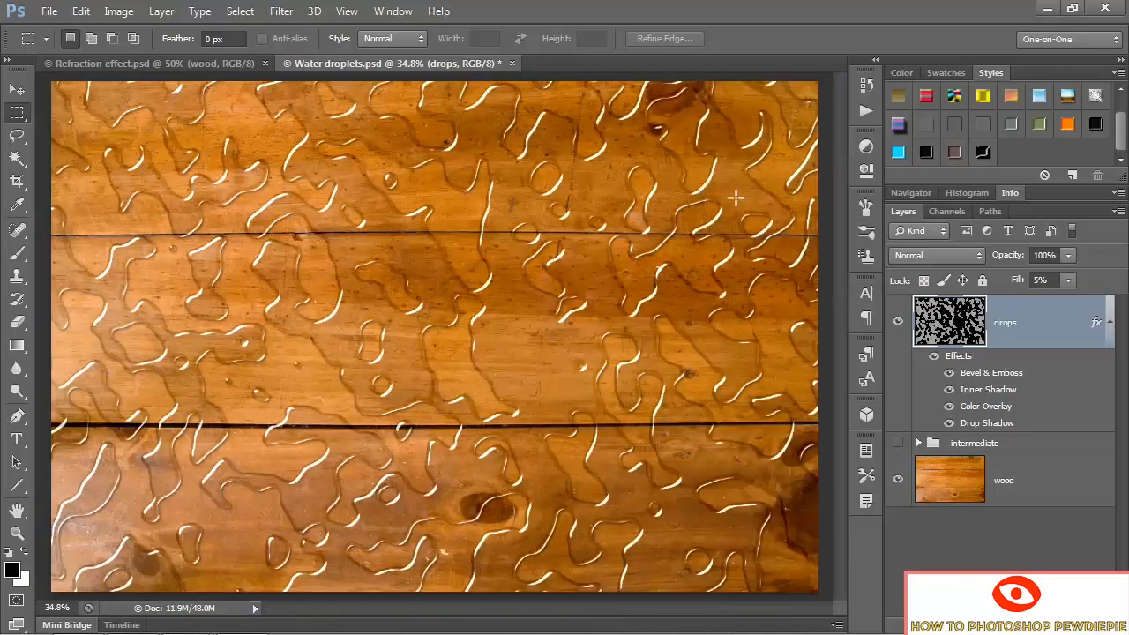
{"action": "left_click", "coordinate": [961, 328], "text": "ctrl"}
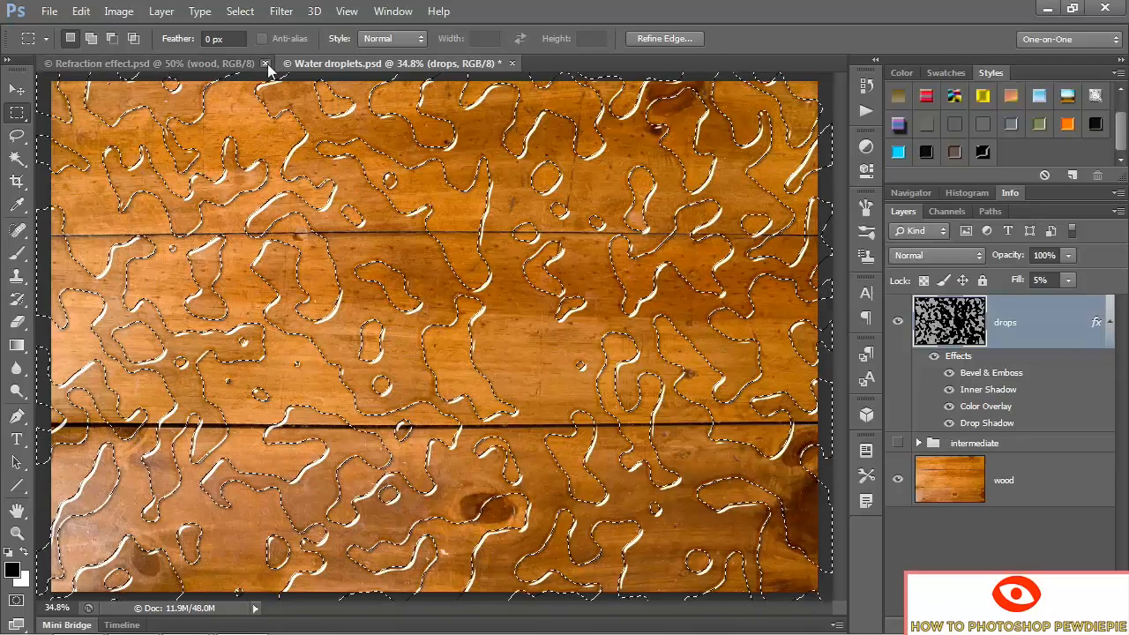
{"action": "left_click", "coordinate": [241, 14]}
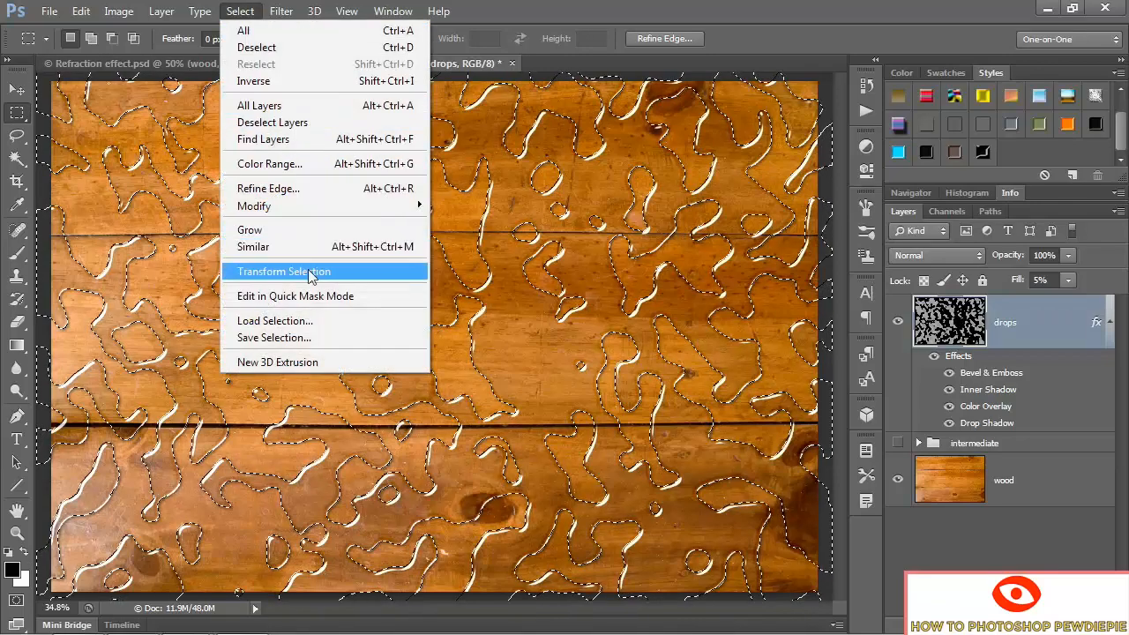
{"action": "left_click", "coordinate": [335, 340]}
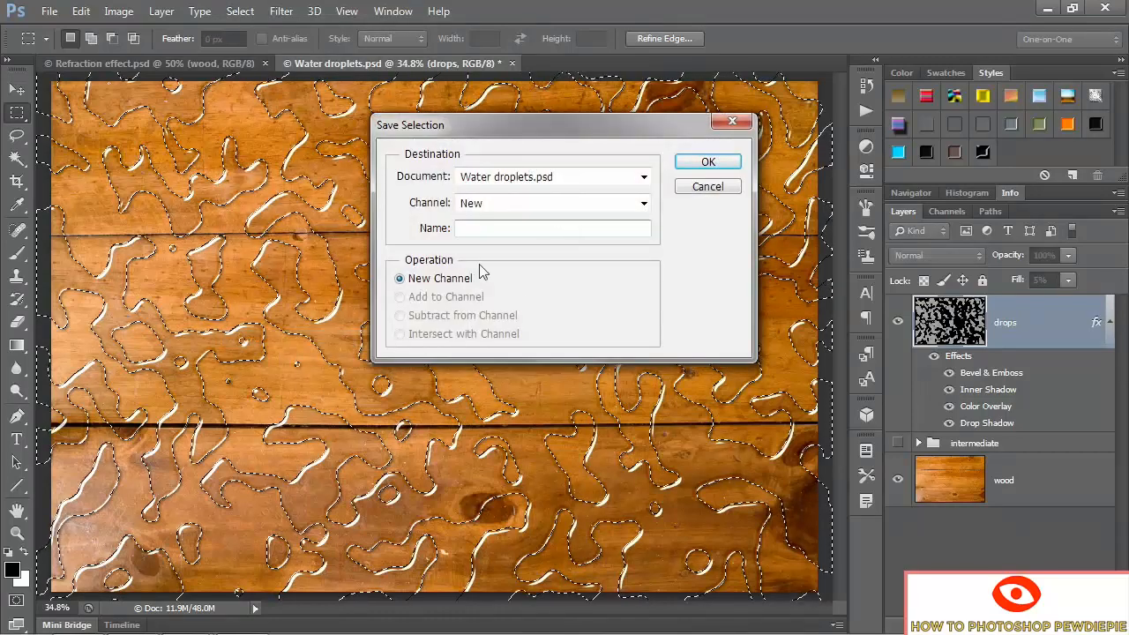
{"action": "left_click", "coordinate": [603, 179]}
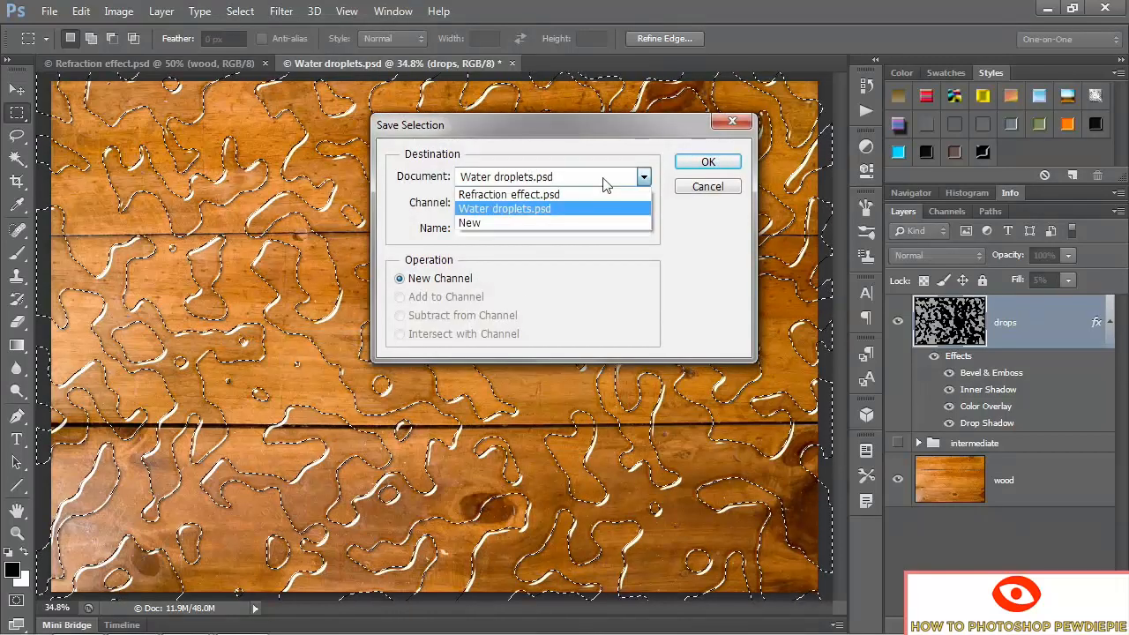
{"action": "left_click", "coordinate": [573, 223]}
{"action": "left_click", "coordinate": [575, 231]}
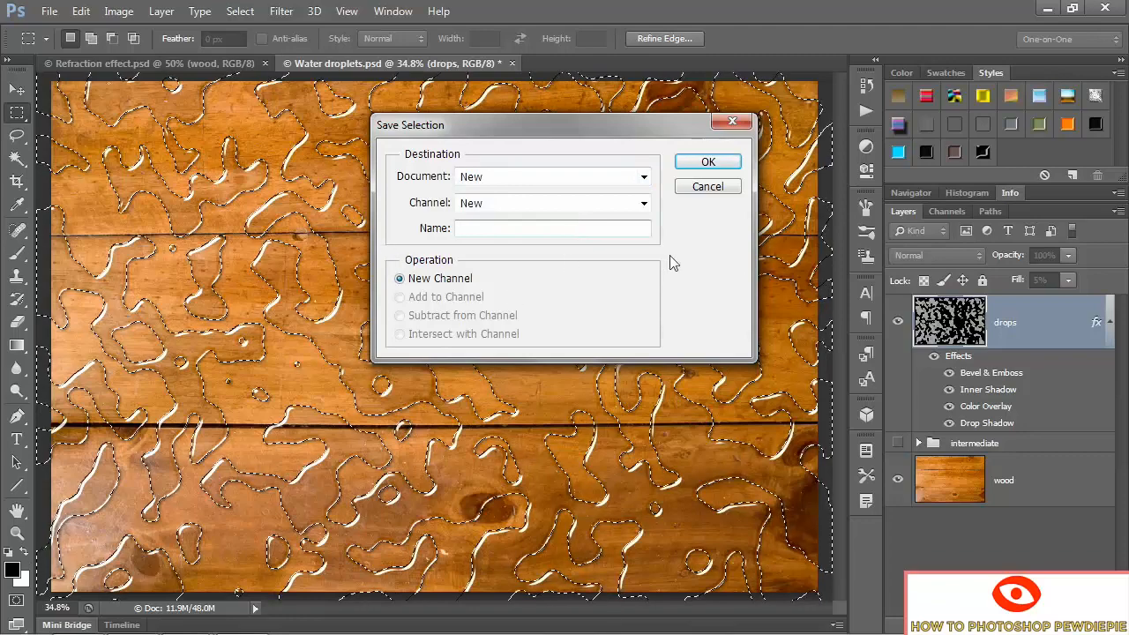
{"action": "left_click", "coordinate": [696, 166]}
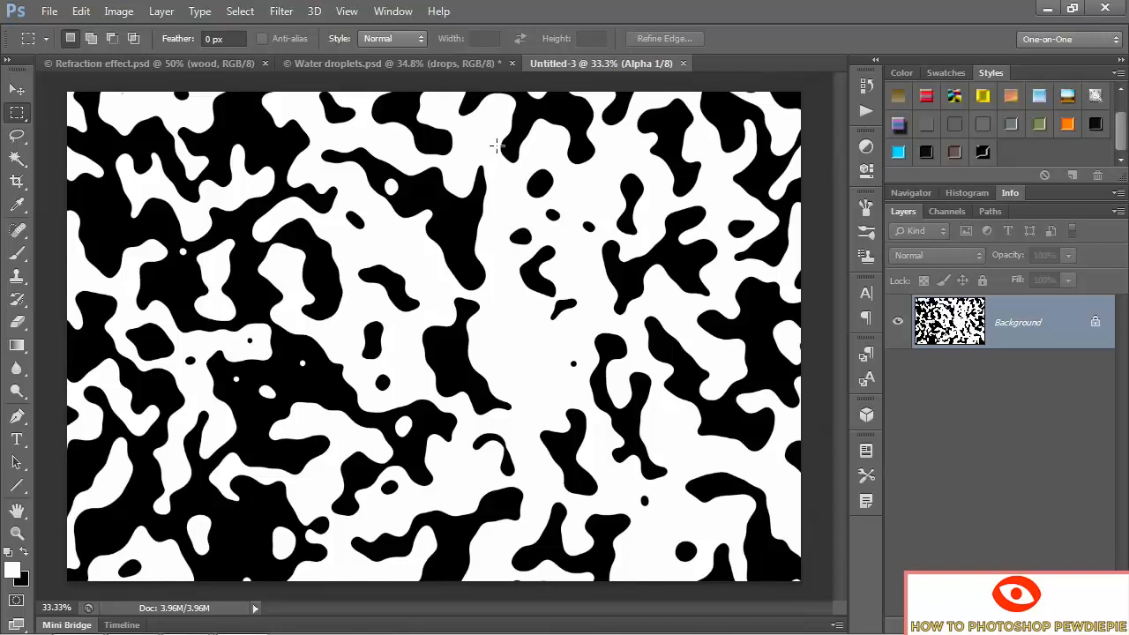
- Convert the new black-and-white mask document from Multichannel to Grayscale mode
{"action": "left_click", "coordinate": [960, 214]}
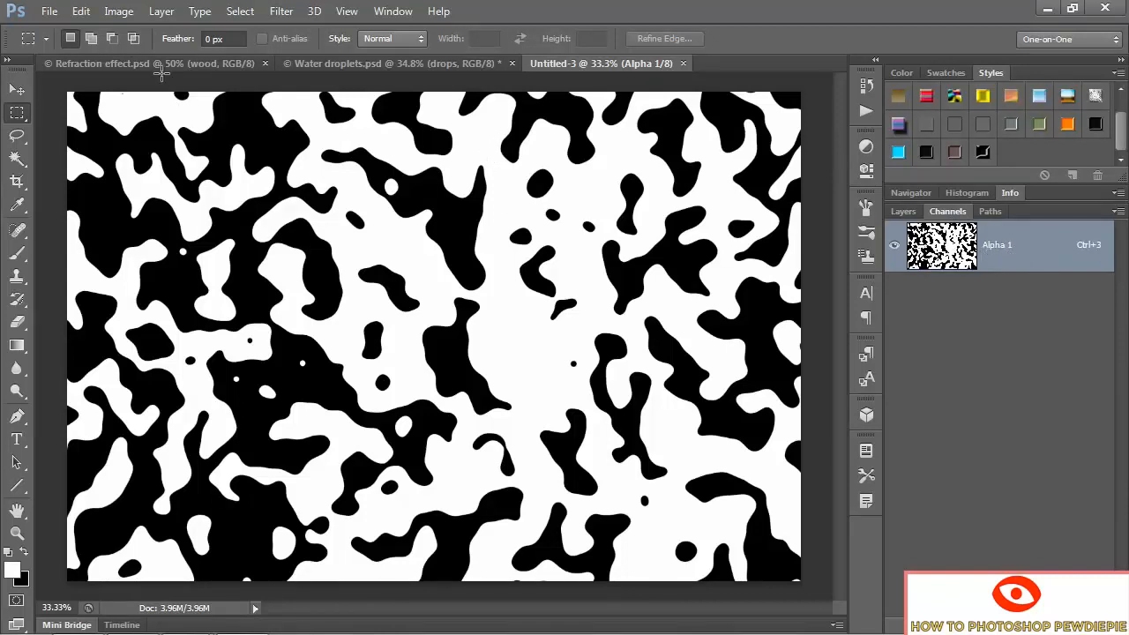
{"action": "left_click", "coordinate": [119, 11]}
{"action": "mouse_move", "coordinate": [174, 38]}
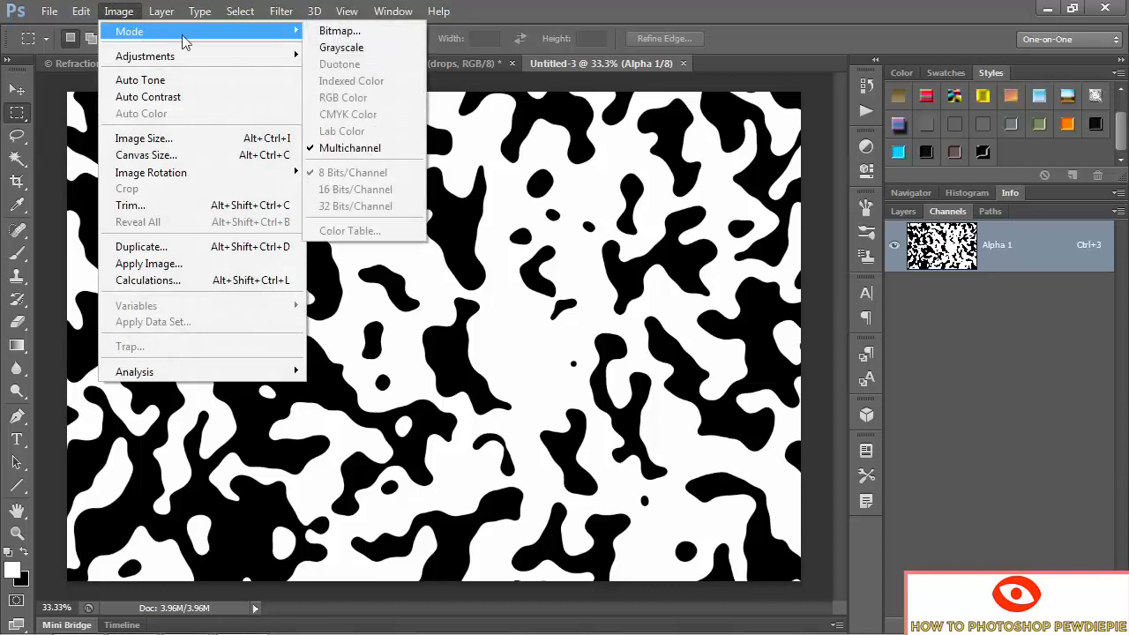
{"action": "left_click", "coordinate": [381, 52]}
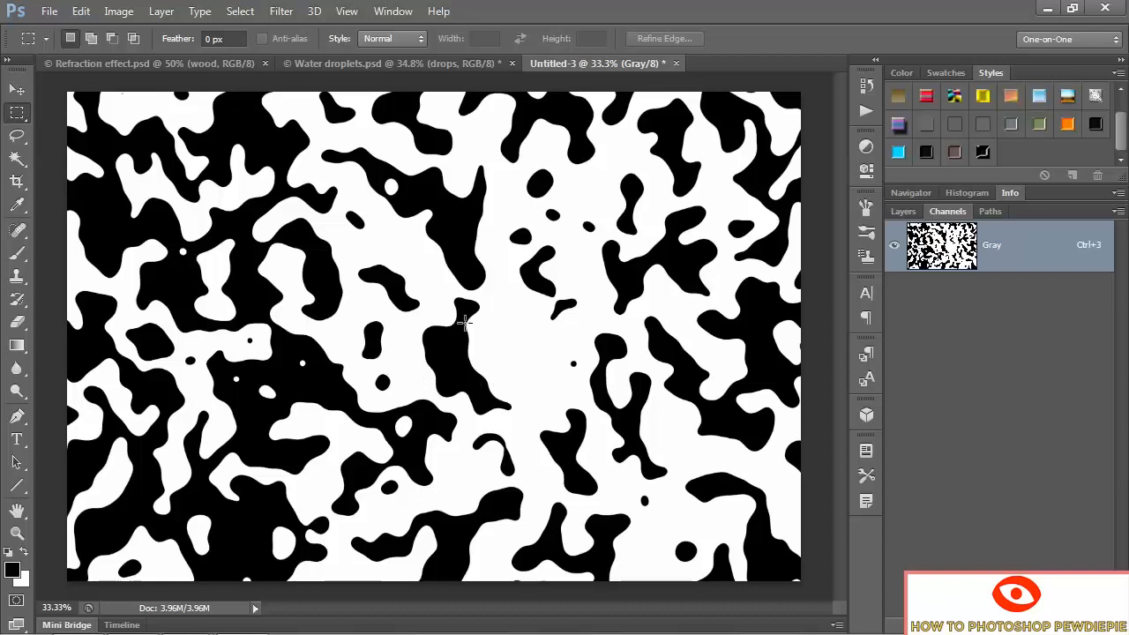
- Apply the Minimum filter to the droplet mask with a radius of 6 pixels
{"action": "left_click", "coordinate": [281, 11]}
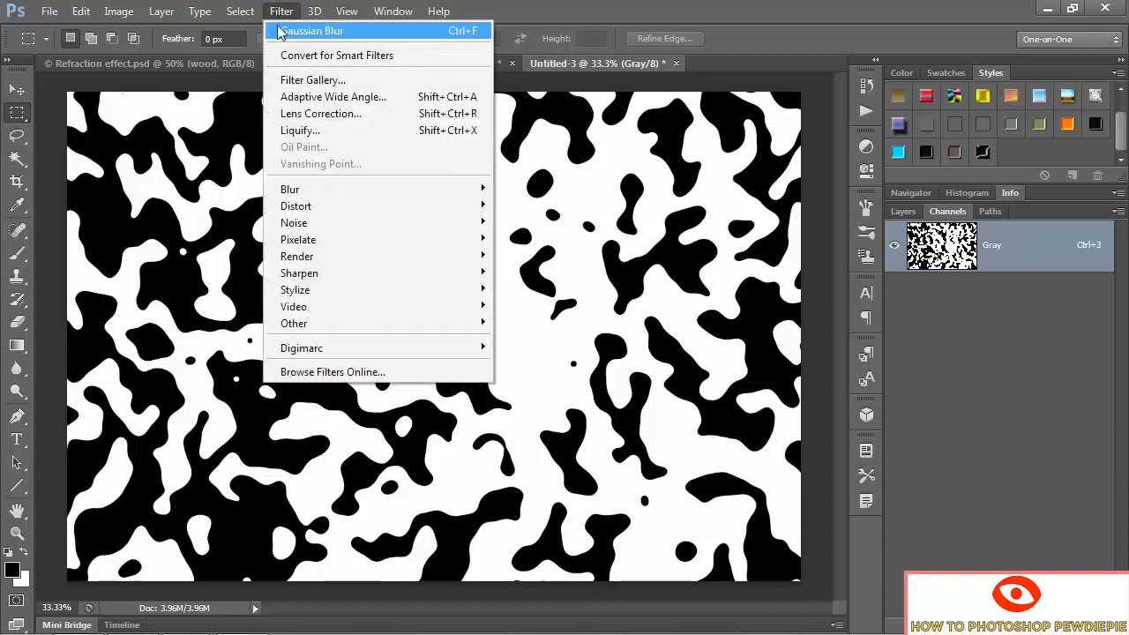
{"action": "mouse_move", "coordinate": [342, 325]}
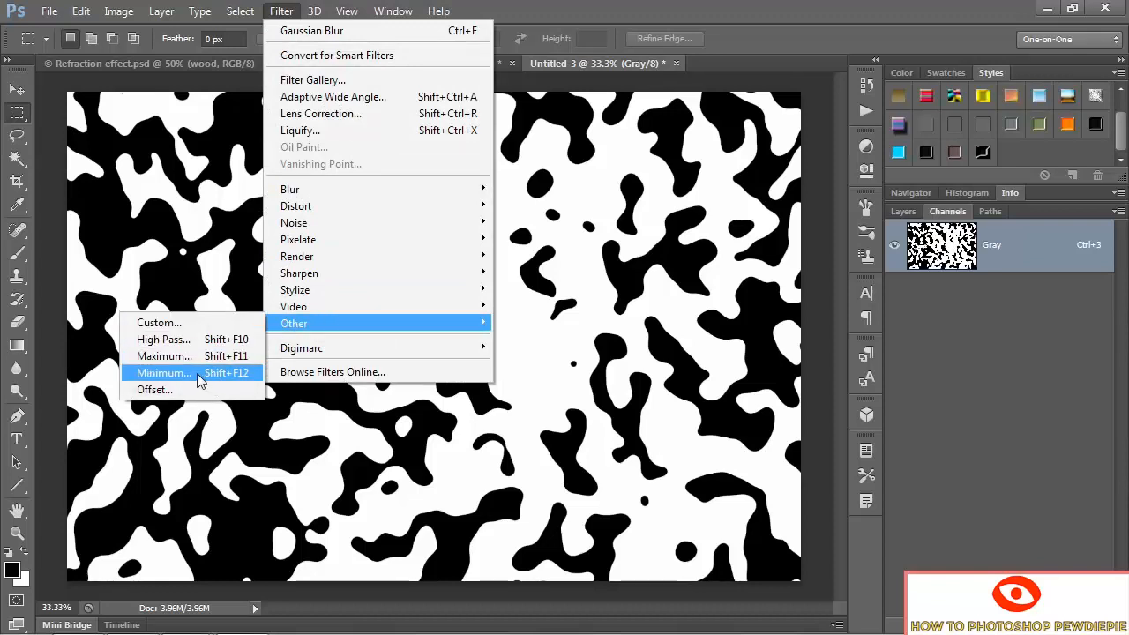
{"action": "left_click", "coordinate": [163, 373]}
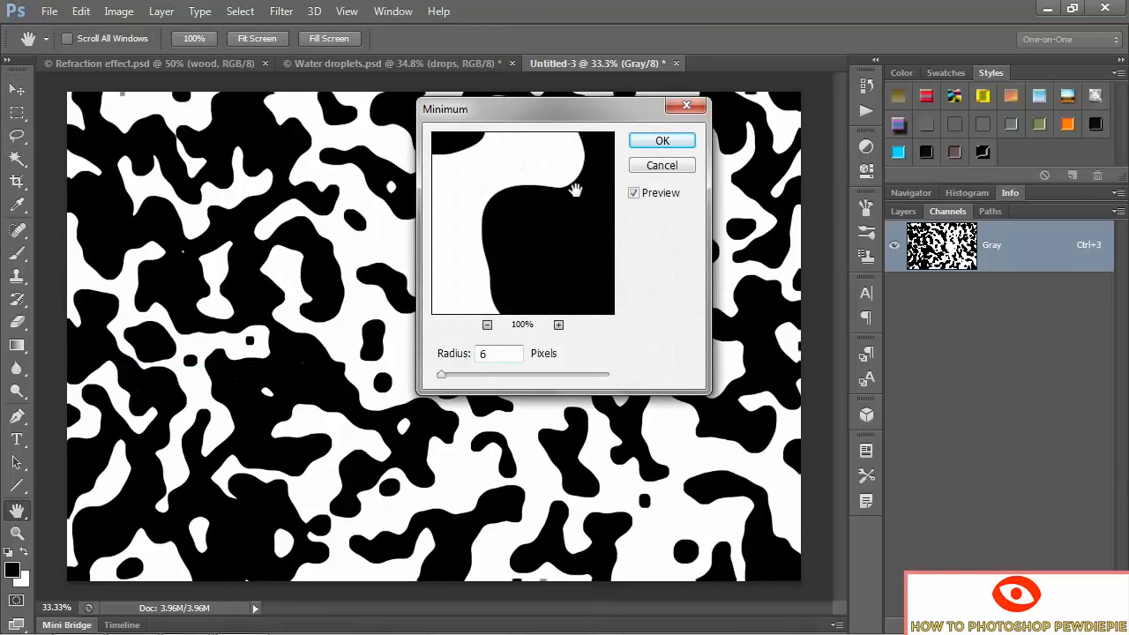
{"action": "left_click", "coordinate": [657, 143]}
{"action": "key", "text": "m"}
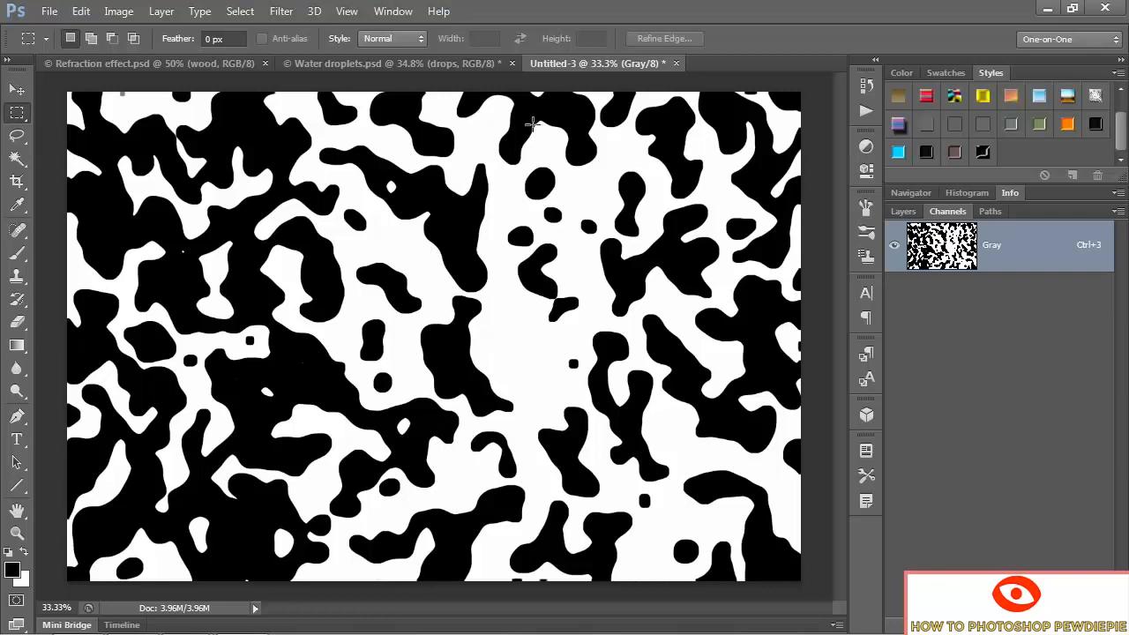
- Soften the droplet mask with a Gaussian Blur of 10 pixels radius
{"action": "left_click", "coordinate": [284, 13]}
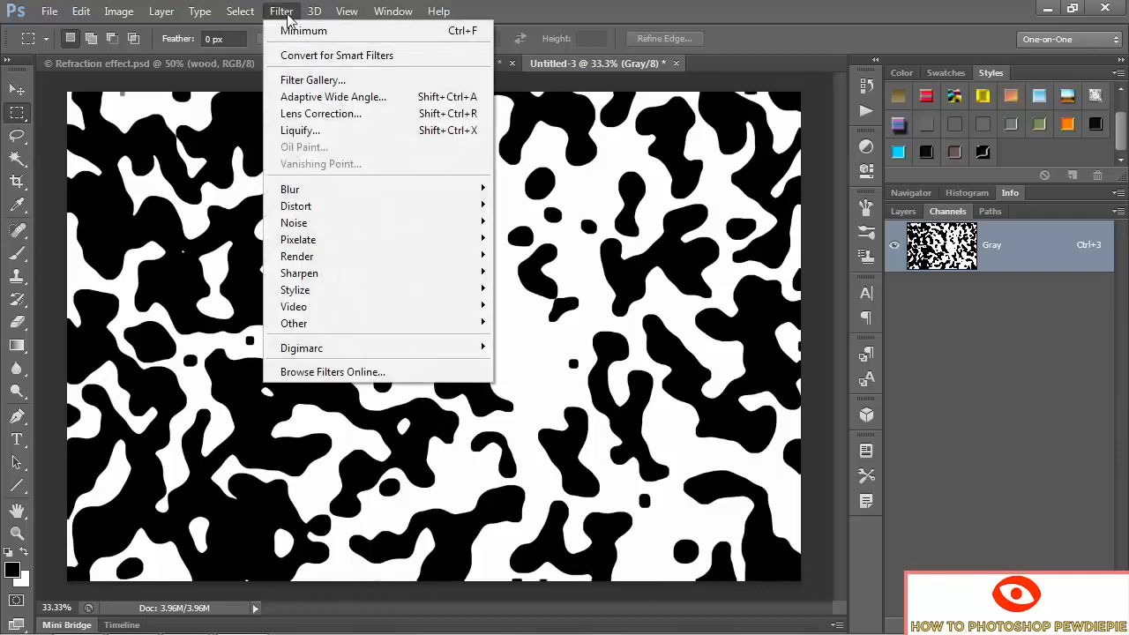
{"action": "mouse_move", "coordinate": [312, 189]}
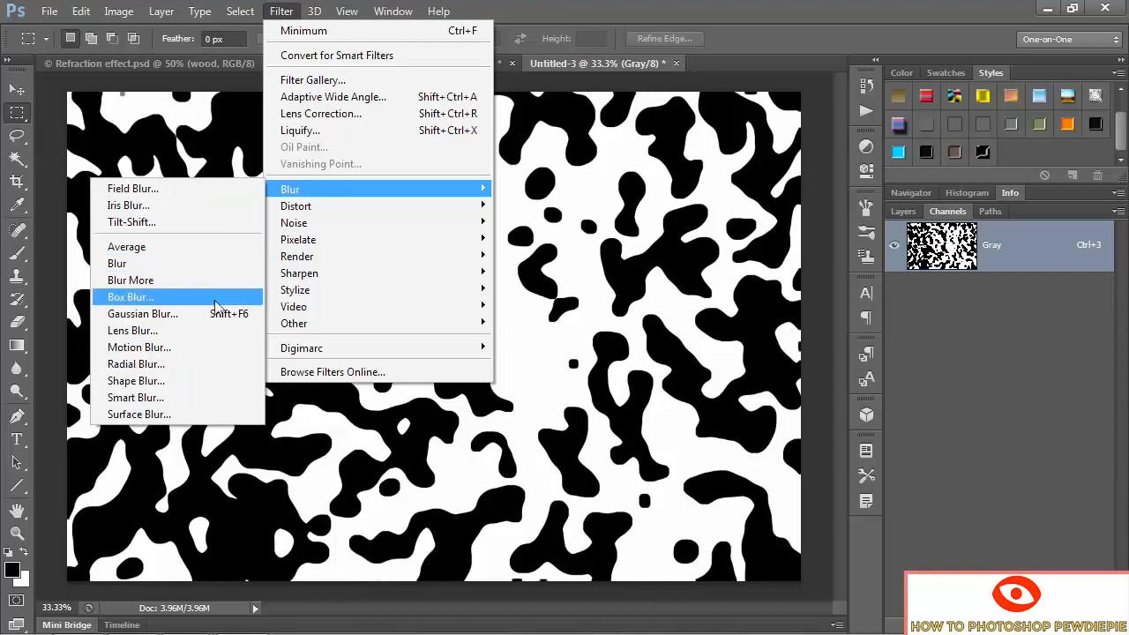
{"action": "left_click", "coordinate": [143, 314]}
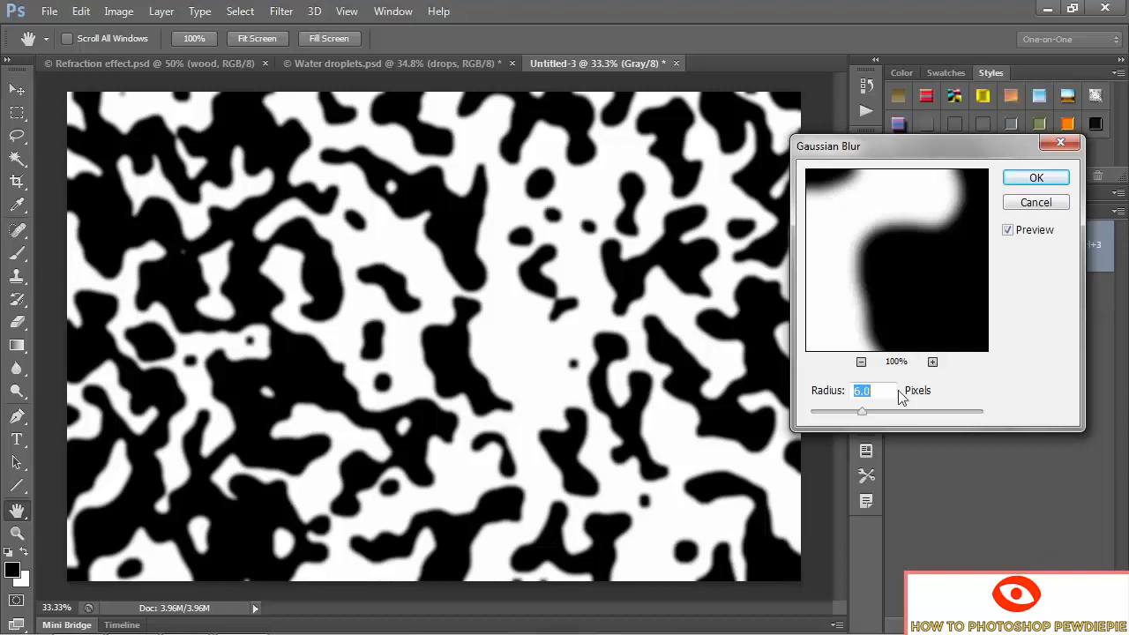
{"action": "type", "text": "10"}
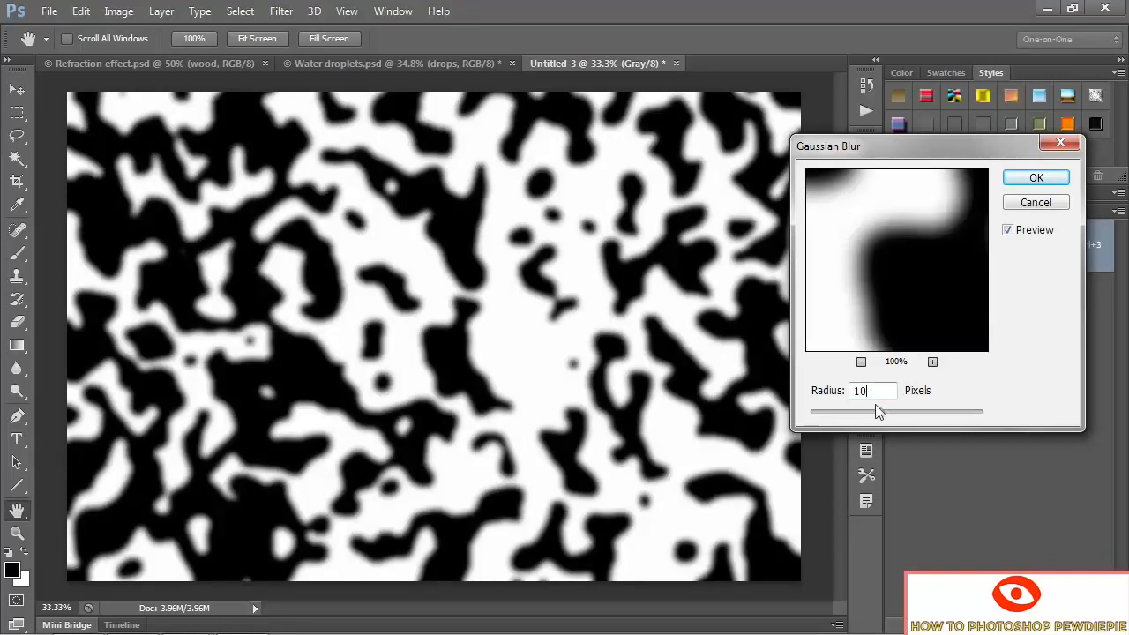
{"action": "left_click", "coordinate": [1018, 180]}
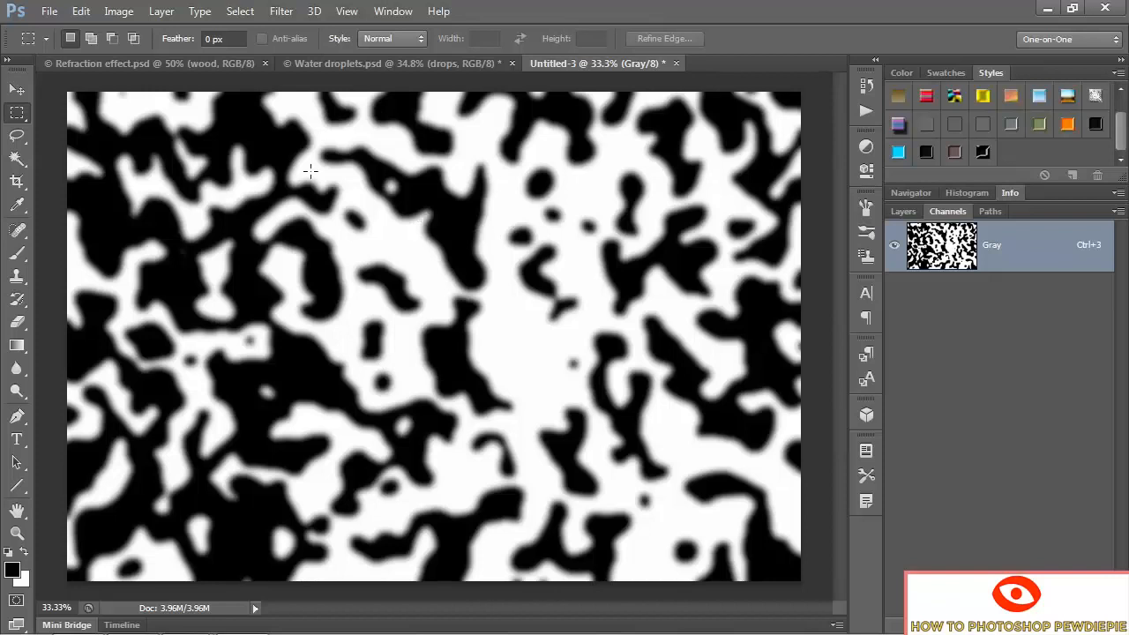
- Apply a Levels adjustment to the mask with the shadow output level set to 128
{"action": "left_click", "coordinate": [119, 12]}
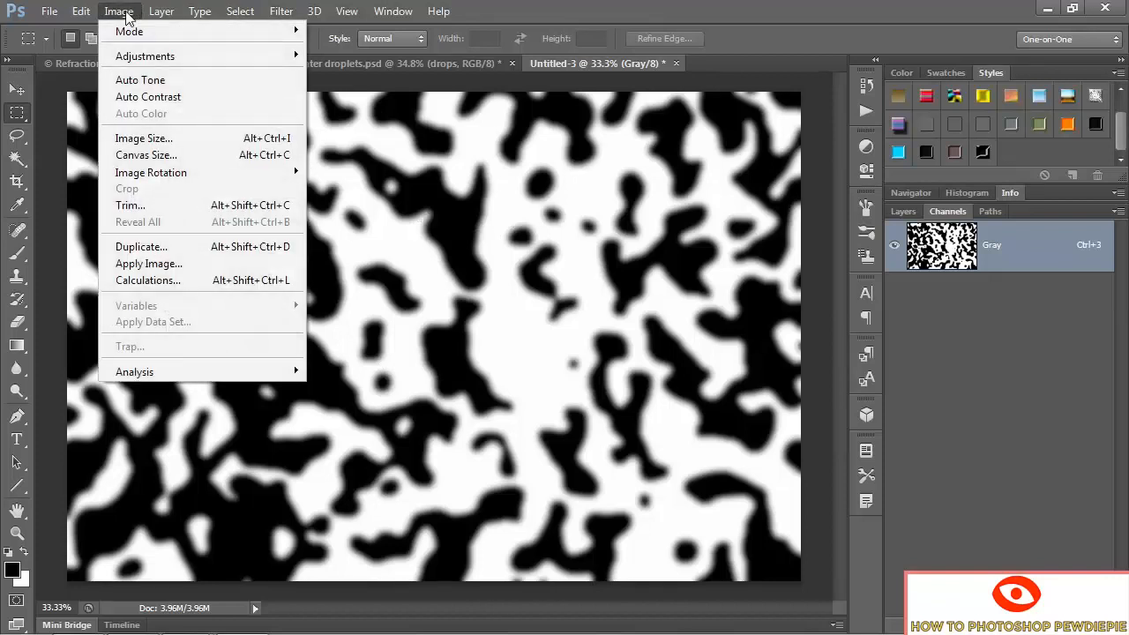
{"action": "mouse_move", "coordinate": [168, 55]}
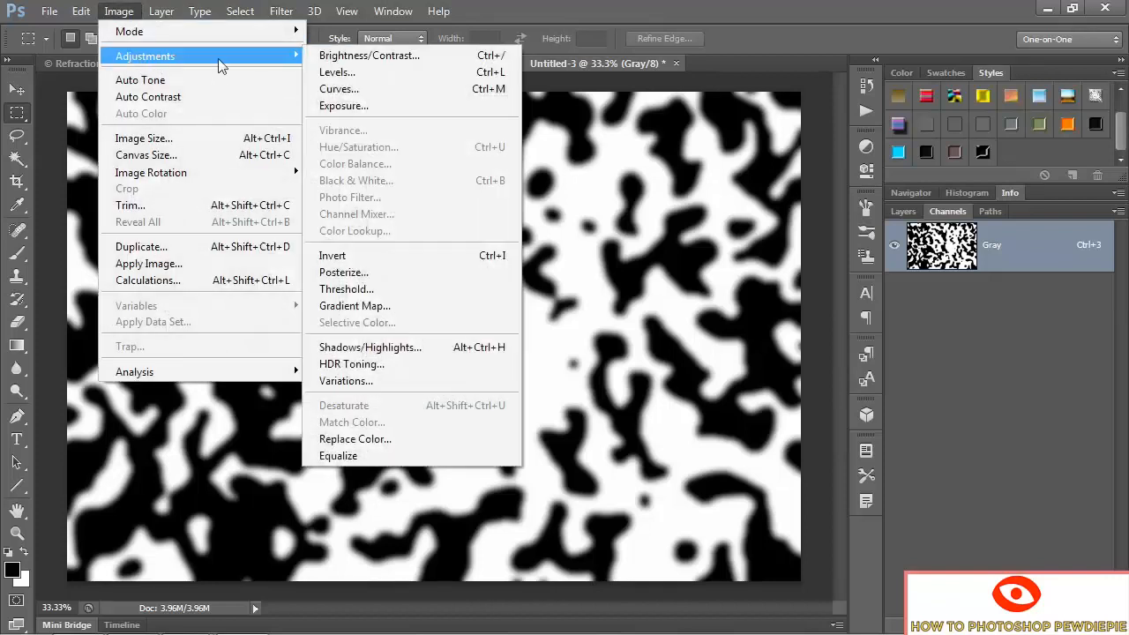
{"action": "left_click", "coordinate": [381, 77]}
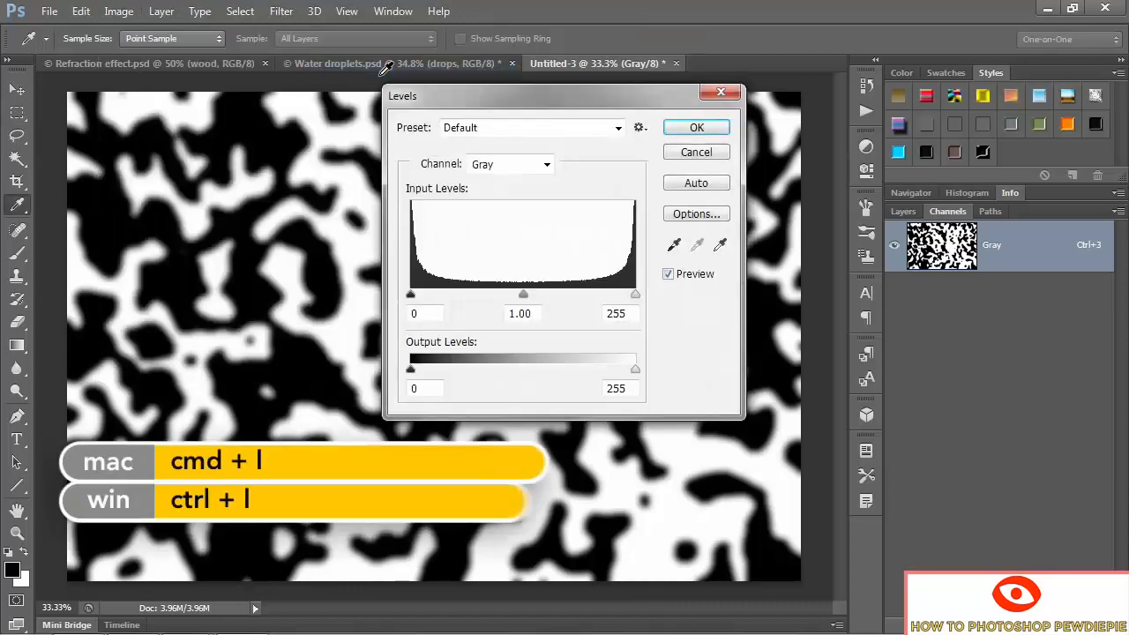
{"action": "double_click", "coordinate": [414, 389]}
{"action": "type", "text": "128"}
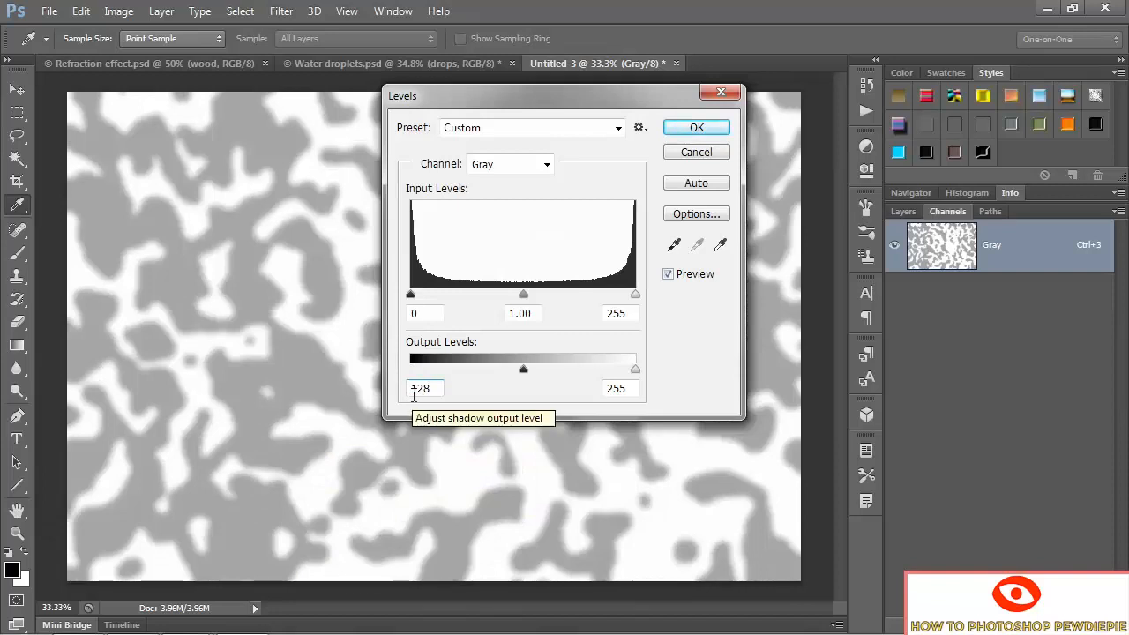
{"action": "key", "text": "Tab"}
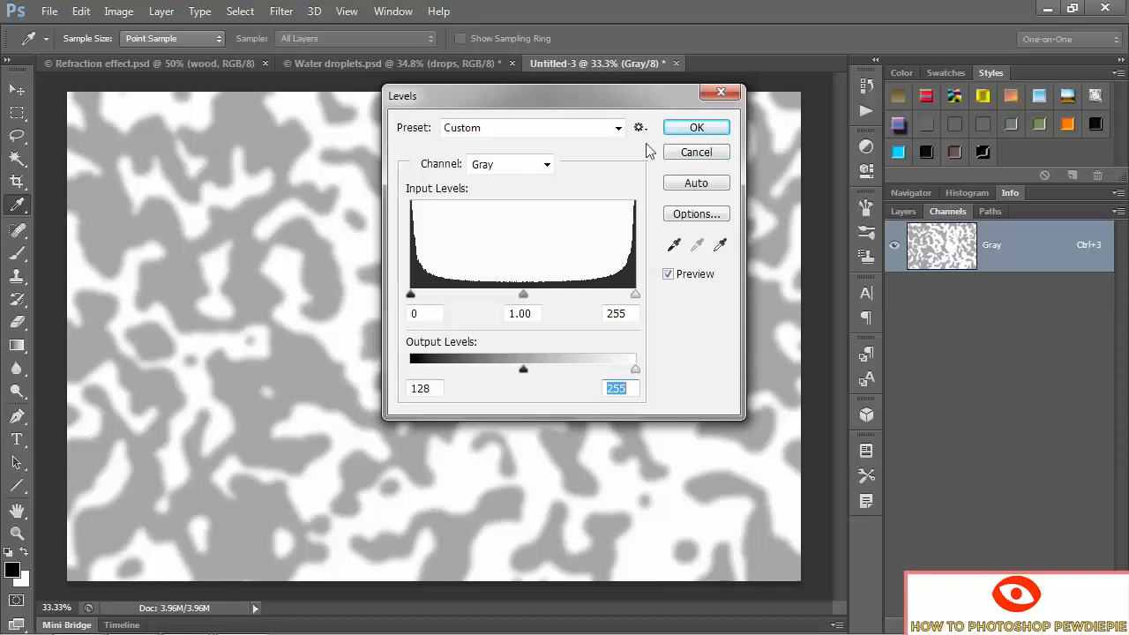
{"action": "left_click", "coordinate": [692, 127]}
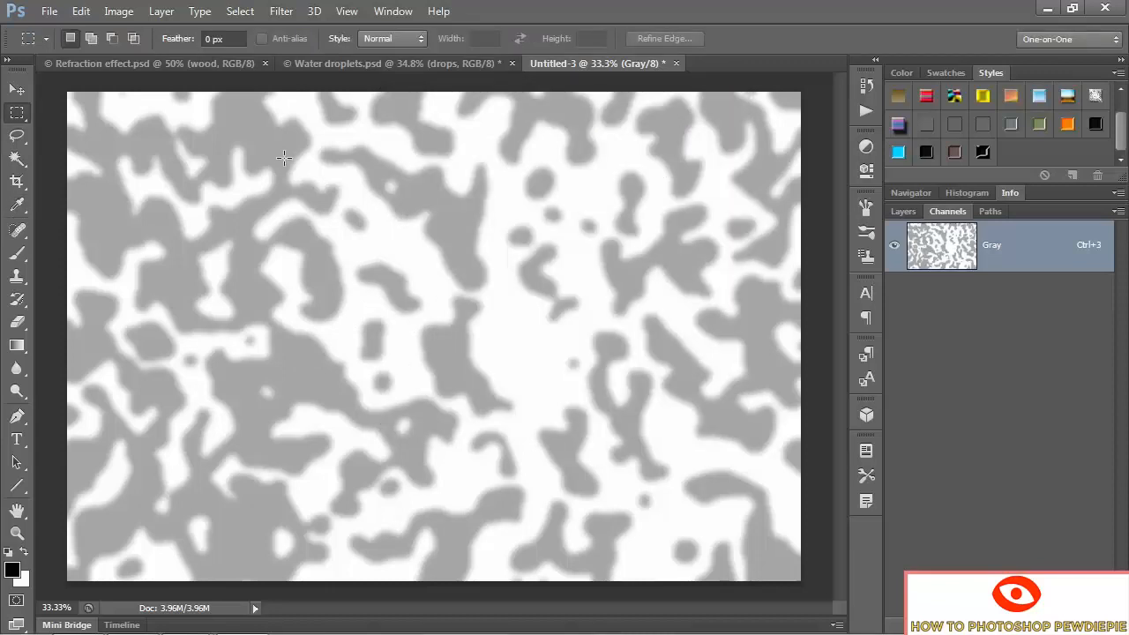
- Save the mask document in Photoshop format as New displacement map.psd in the 214_liquid_refract folder
{"action": "left_click", "coordinate": [49, 11]}
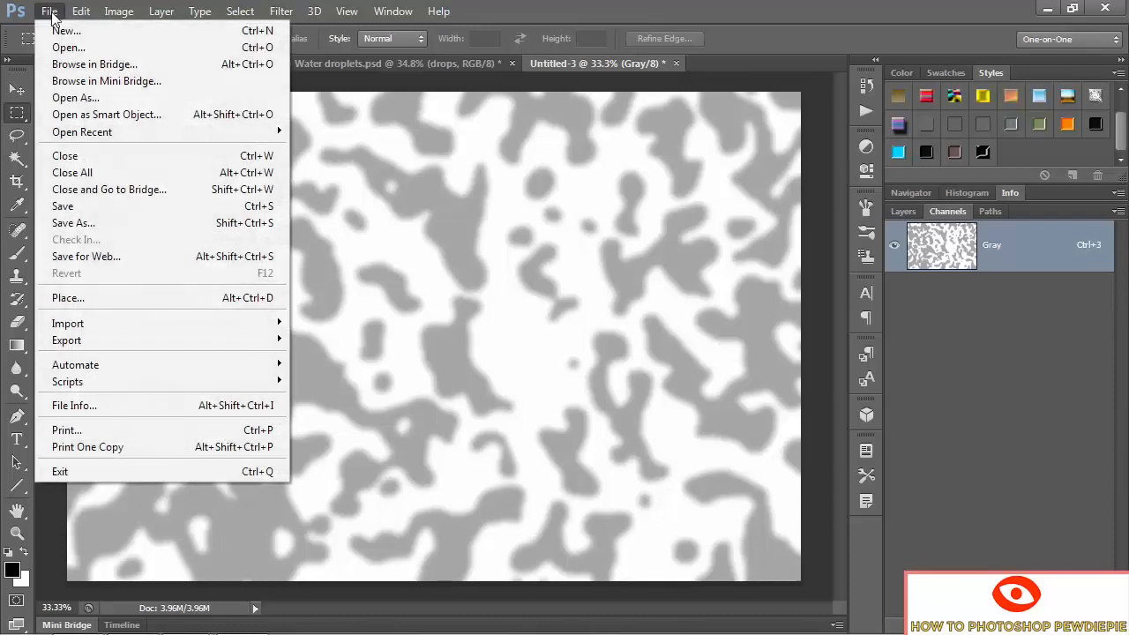
{"action": "left_click", "coordinate": [144, 221]}
{"action": "left_click", "coordinate": [499, 399]}
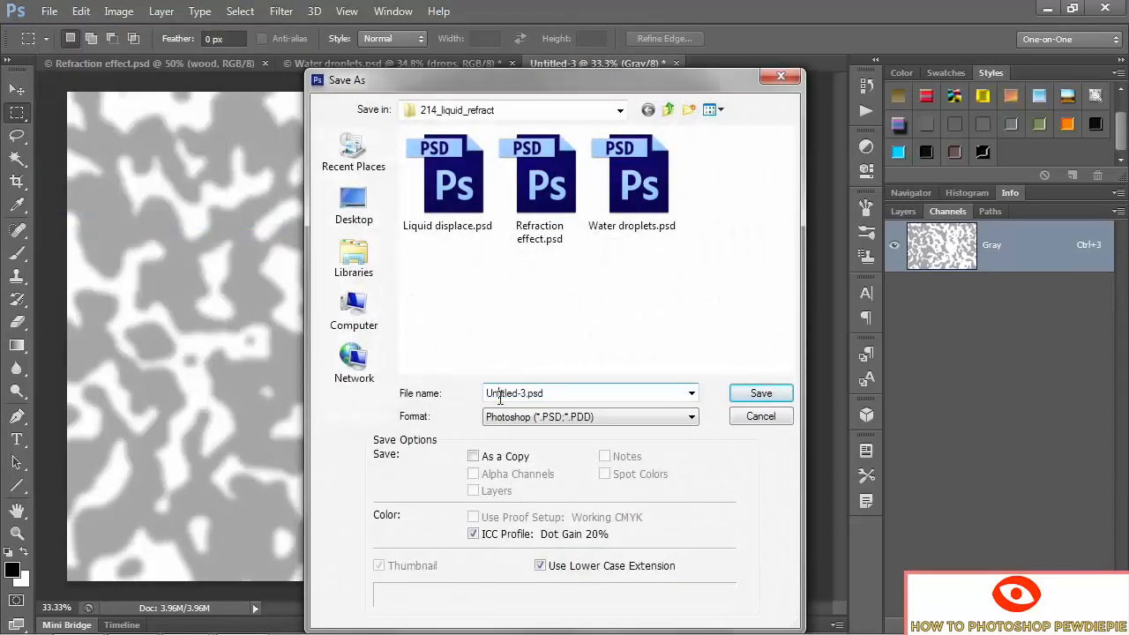
{"action": "left_click_drag", "start_coordinate": [524, 399], "coordinate": [454, 391]}
{"action": "type", "text": "New displacement map"}
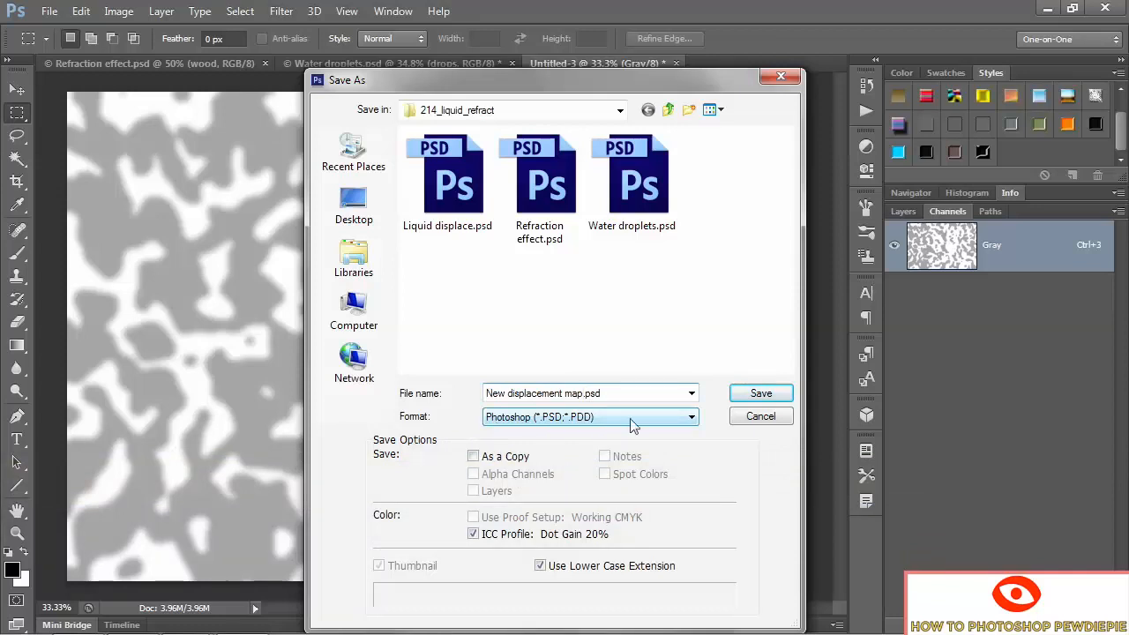
{"action": "left_click", "coordinate": [762, 394]}
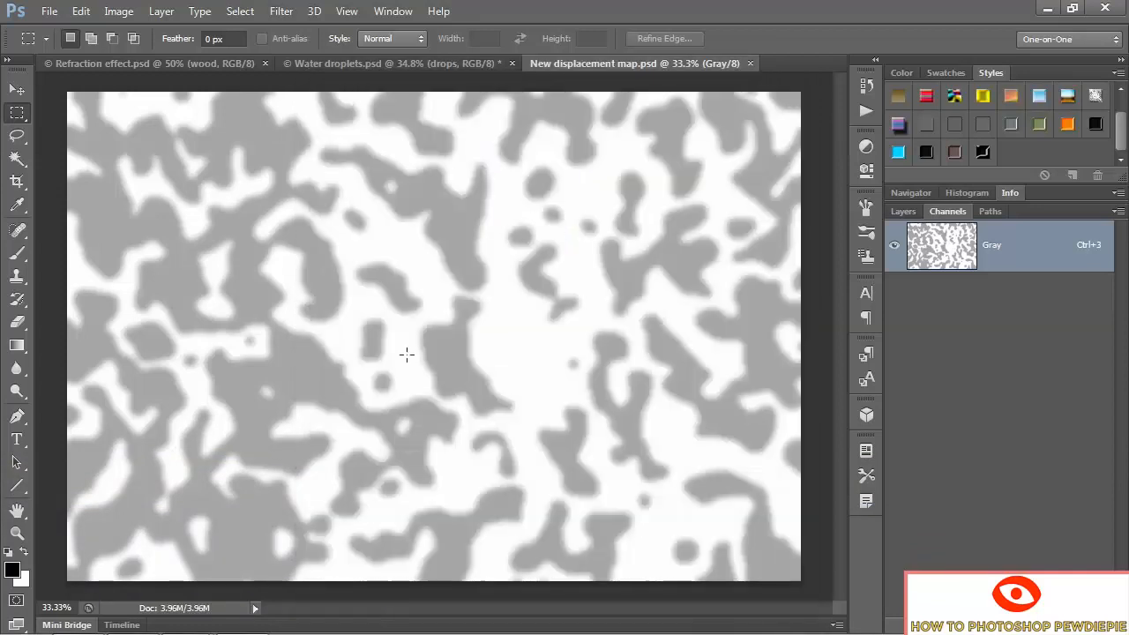
- Return to the Water droplets.psd document, show its layers and deselect the droplet outline
{"action": "left_click", "coordinate": [314, 62]}
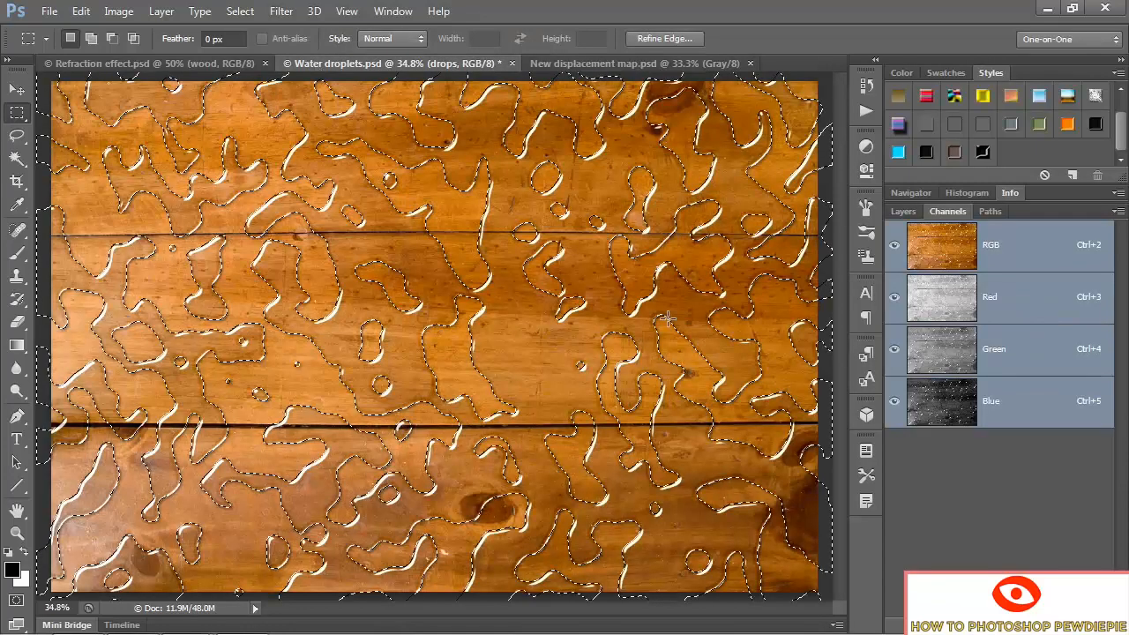
{"action": "left_click", "coordinate": [902, 213]}
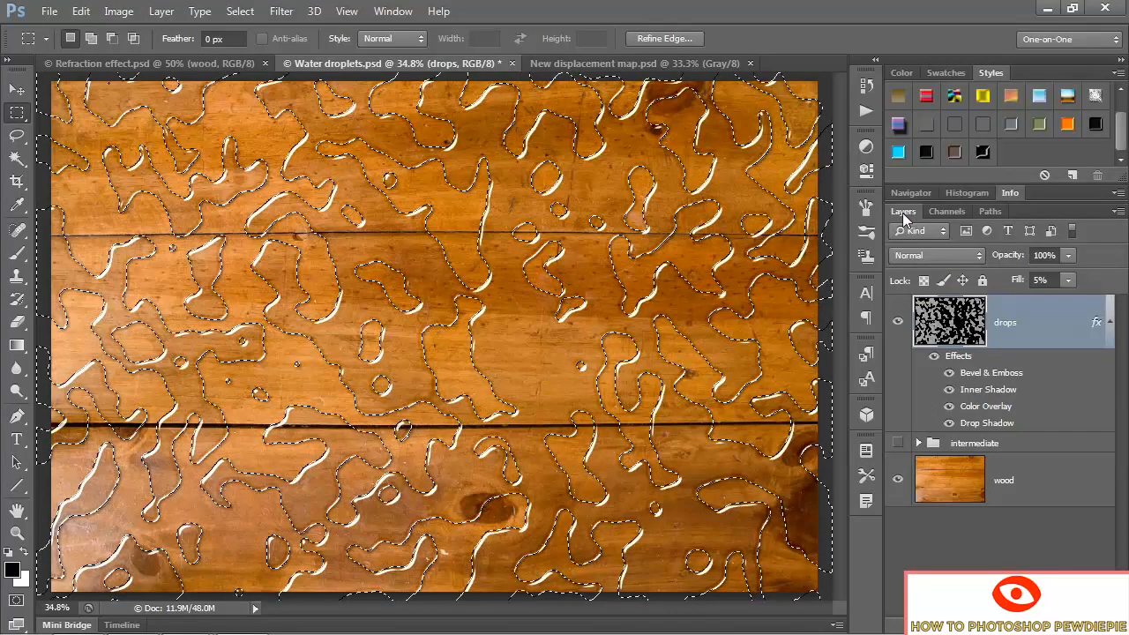
{"action": "key", "text": "ctrl+d"}
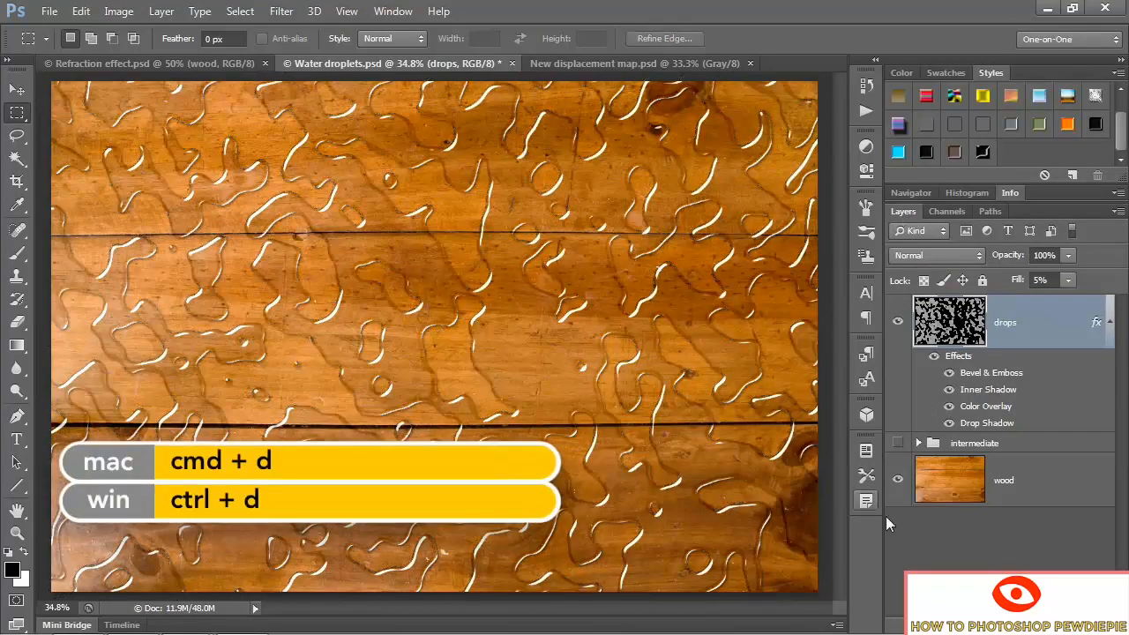
- Convert the wood layer to a smart object
{"action": "left_click", "coordinate": [1037, 486]}
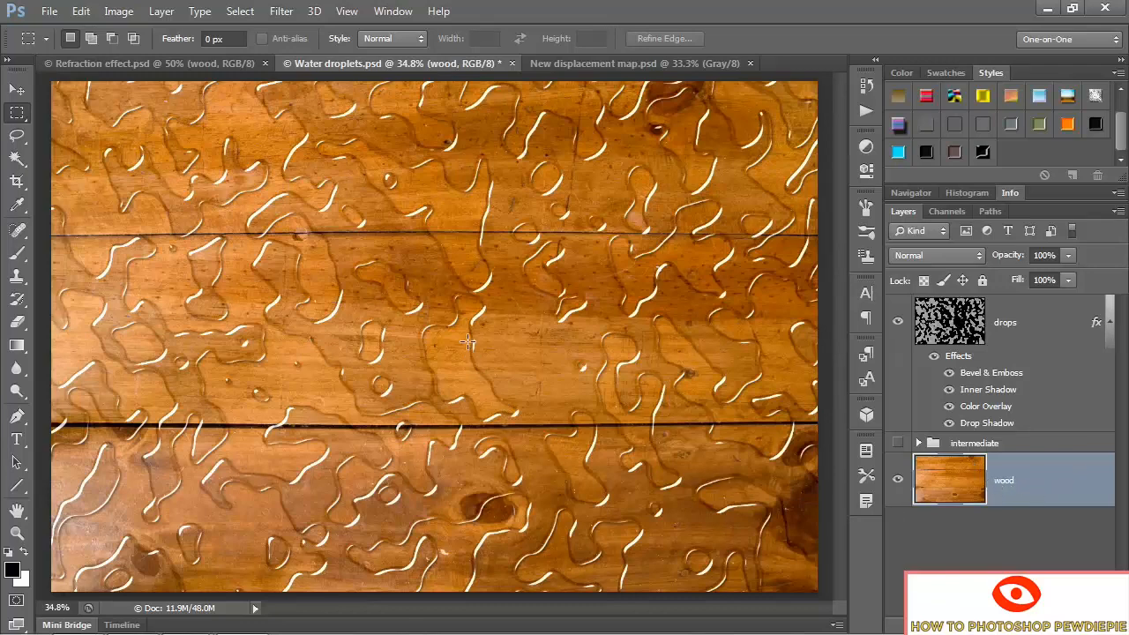
{"action": "left_click", "coordinate": [1118, 211]}
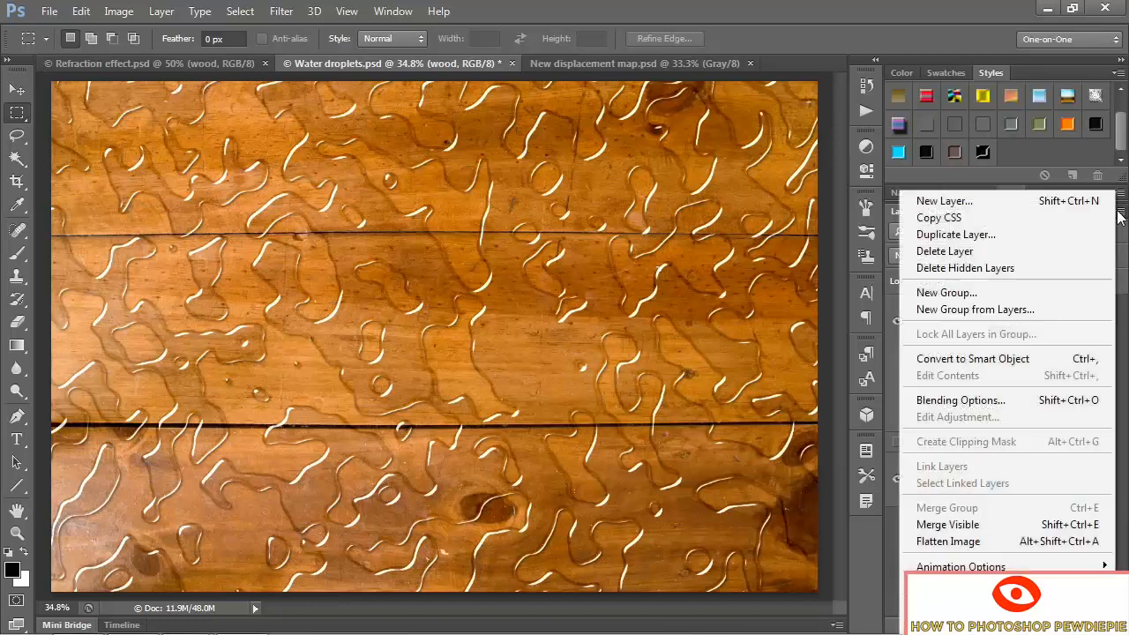
{"action": "left_click", "coordinate": [1065, 358]}
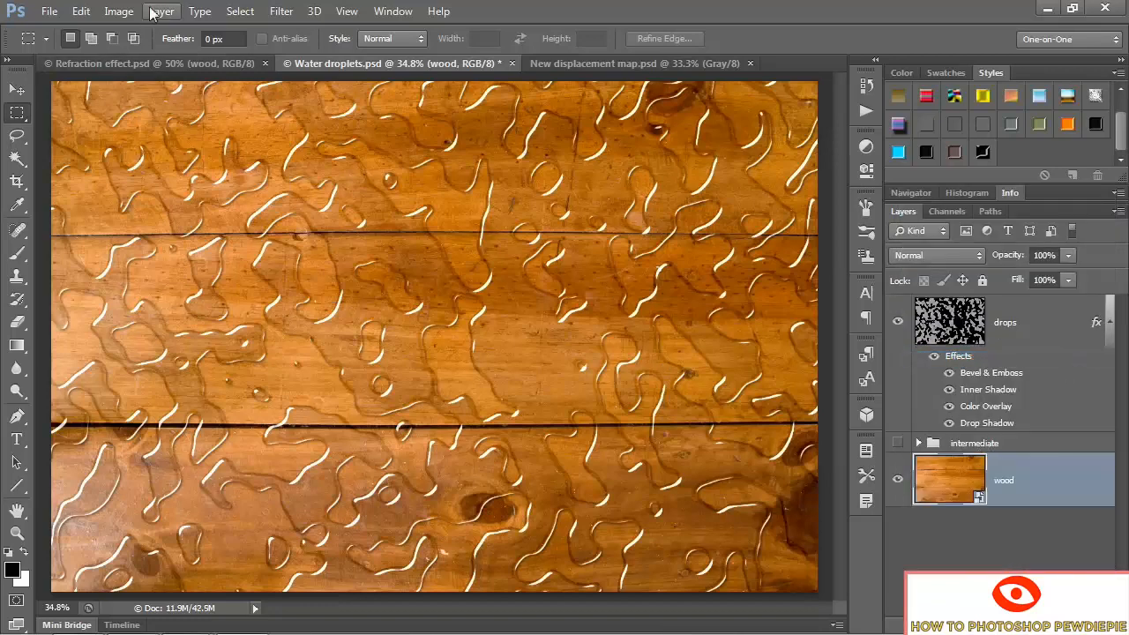
- Apply a Displace filter to the wood layer with horizontal scale 0 and vertical scale 4, using New displacement map.psd as the map
{"action": "left_click", "coordinate": [290, 17]}
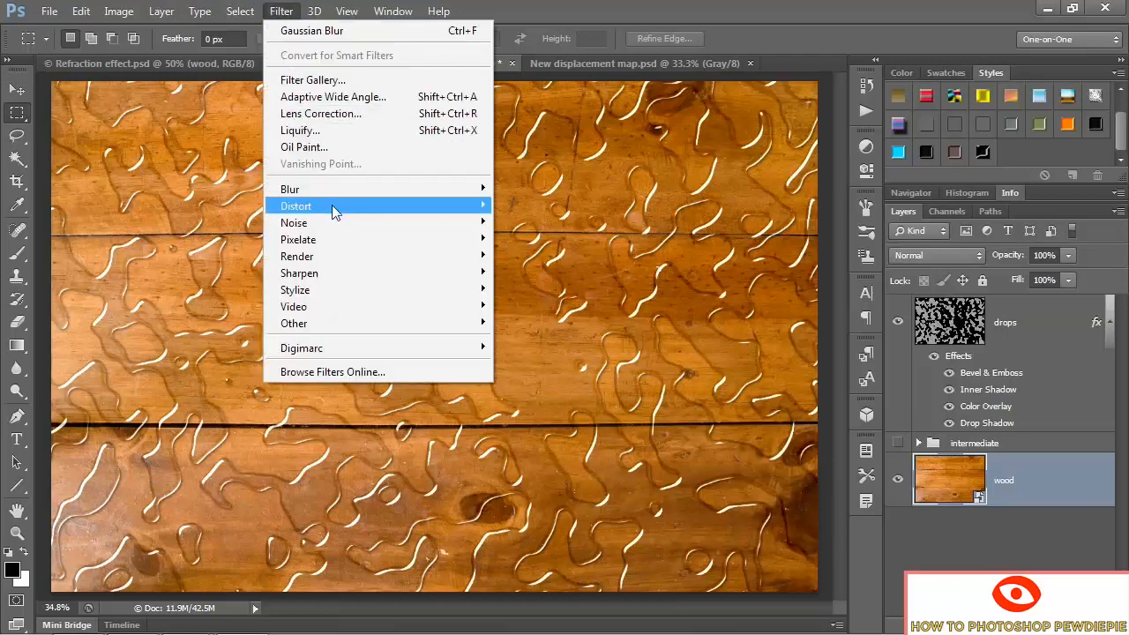
{"action": "mouse_move", "coordinate": [335, 210]}
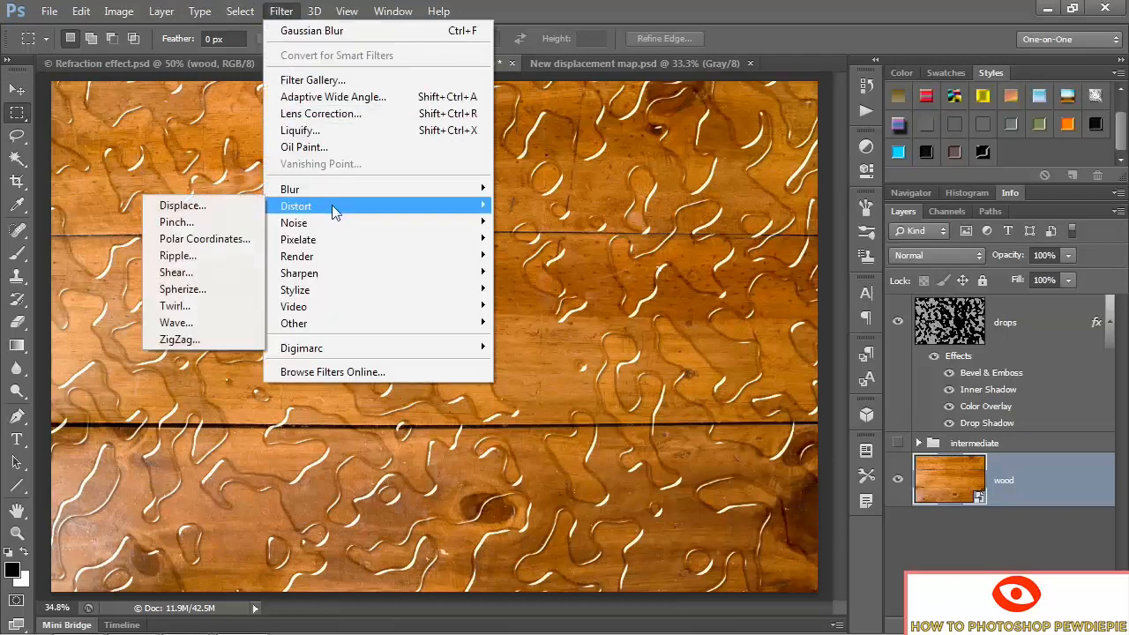
{"action": "left_click", "coordinate": [238, 208]}
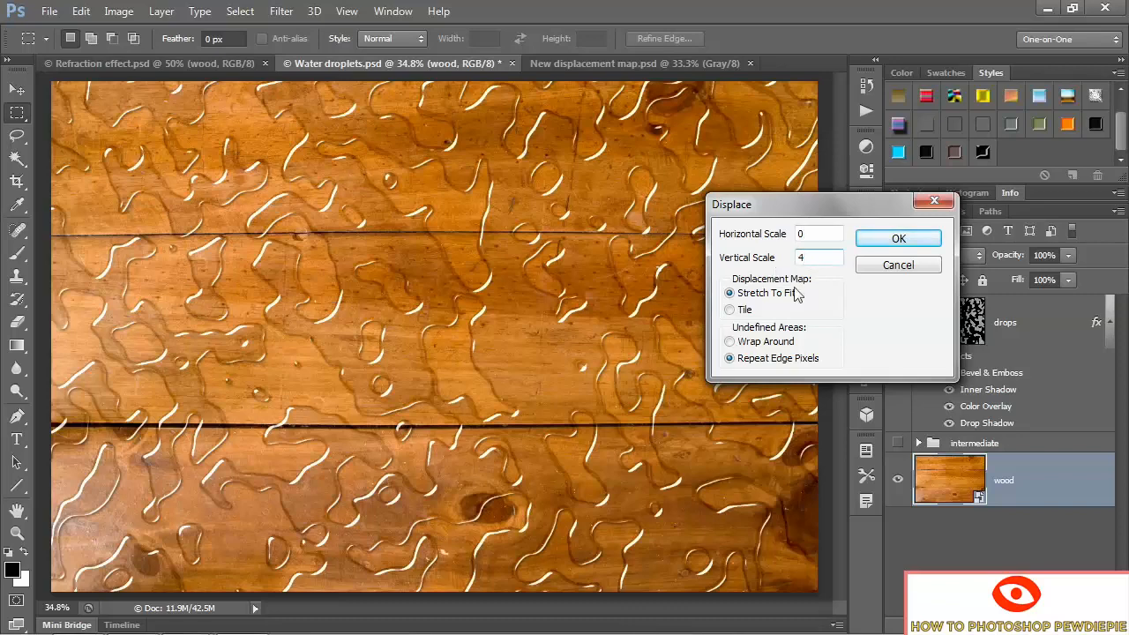
{"action": "left_click", "coordinate": [873, 245]}
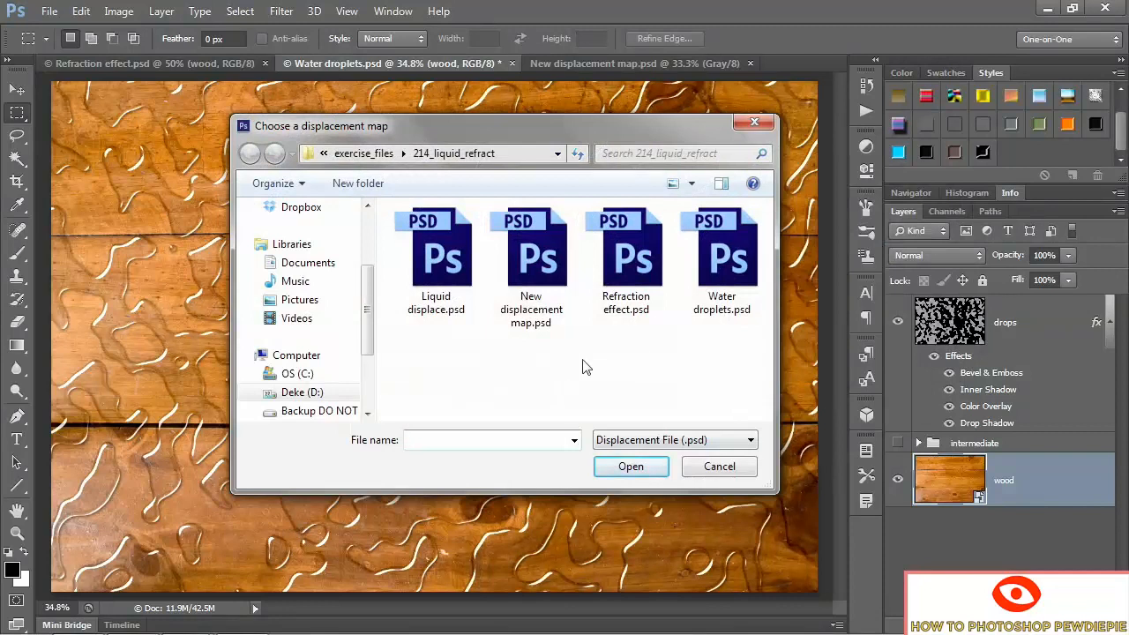
{"action": "left_click", "coordinate": [531, 275]}
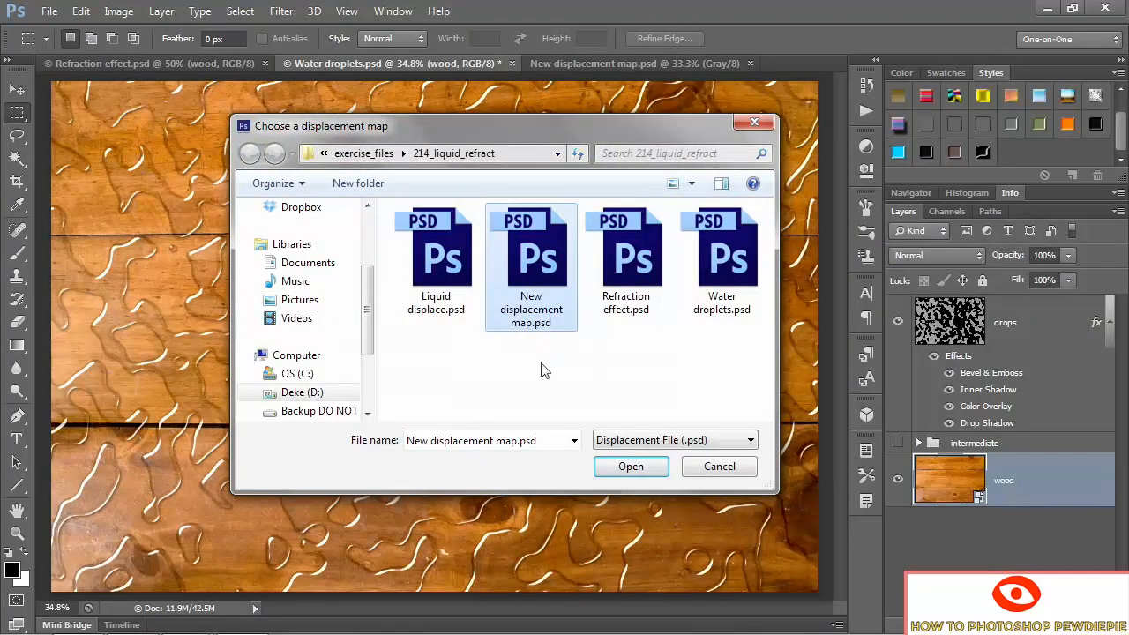
{"action": "left_click", "coordinate": [648, 472]}
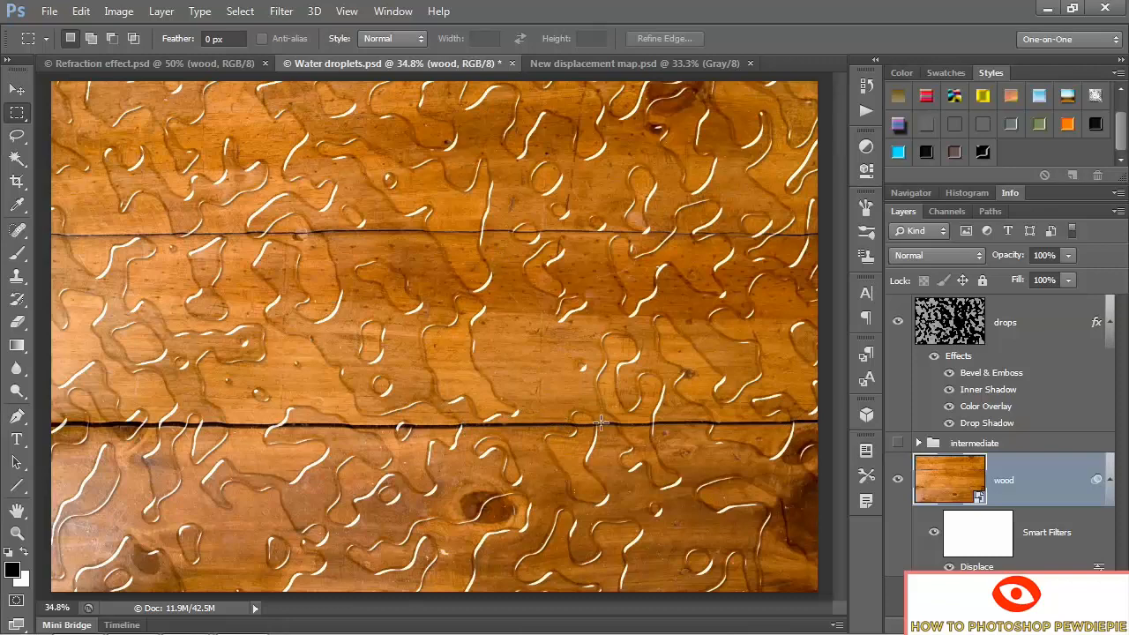
- Replace the Displace filter's blank mask with one made from the outline of the drops layer
{"action": "scroll", "coordinate": [600, 422], "scroll_direction": "up", "scroll_amount": 3}
{"action": "scroll", "coordinate": [600, 422], "scroll_direction": "up", "scroll_amount": 1}
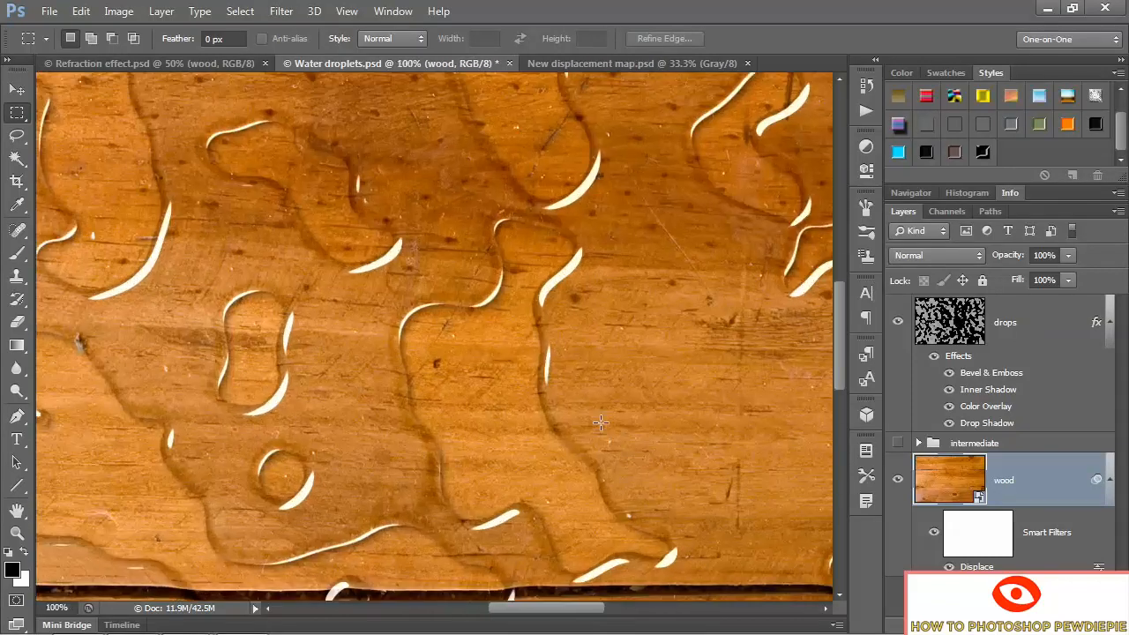
{"action": "left_click_drag", "start_coordinate": [555, 526], "coordinate": [286, 129]}
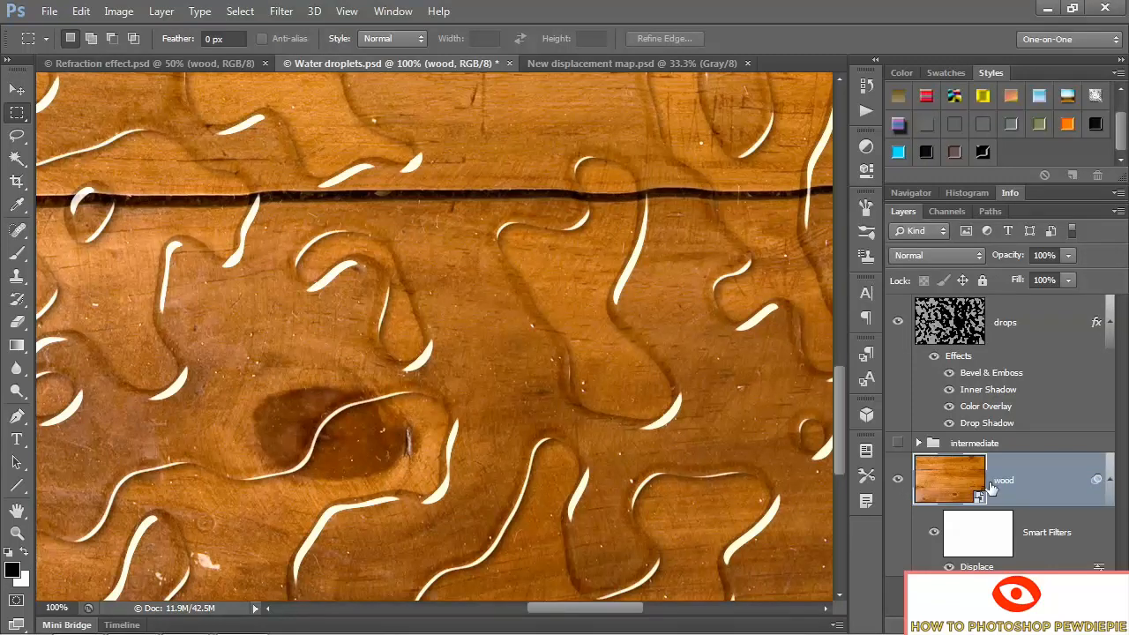
{"action": "right_click", "coordinate": [979, 538]}
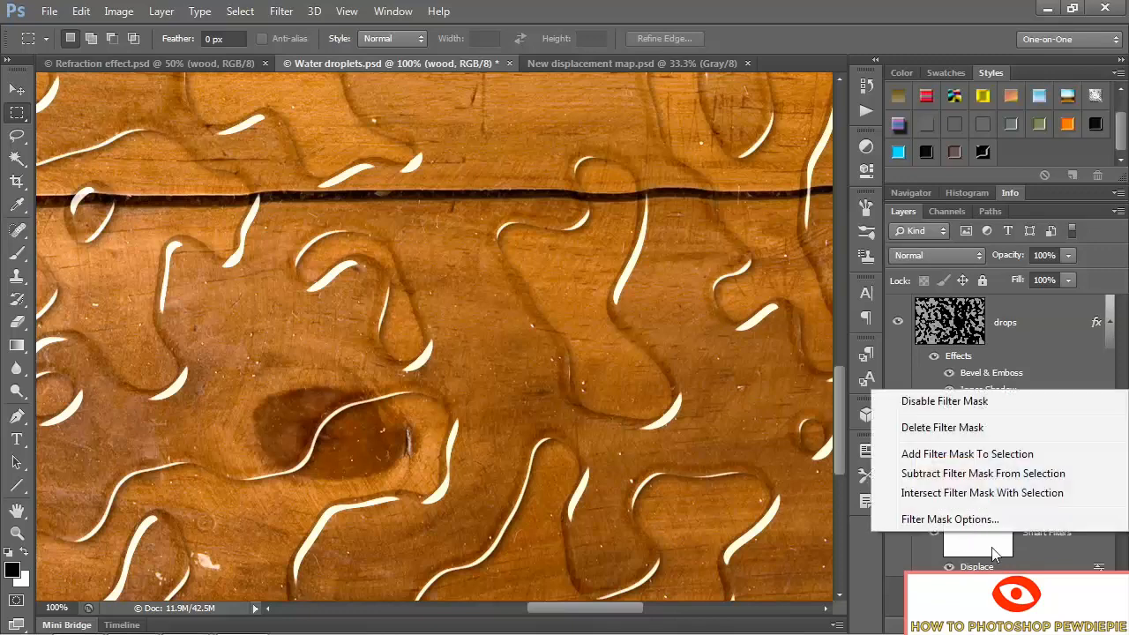
{"action": "left_click", "coordinate": [930, 429]}
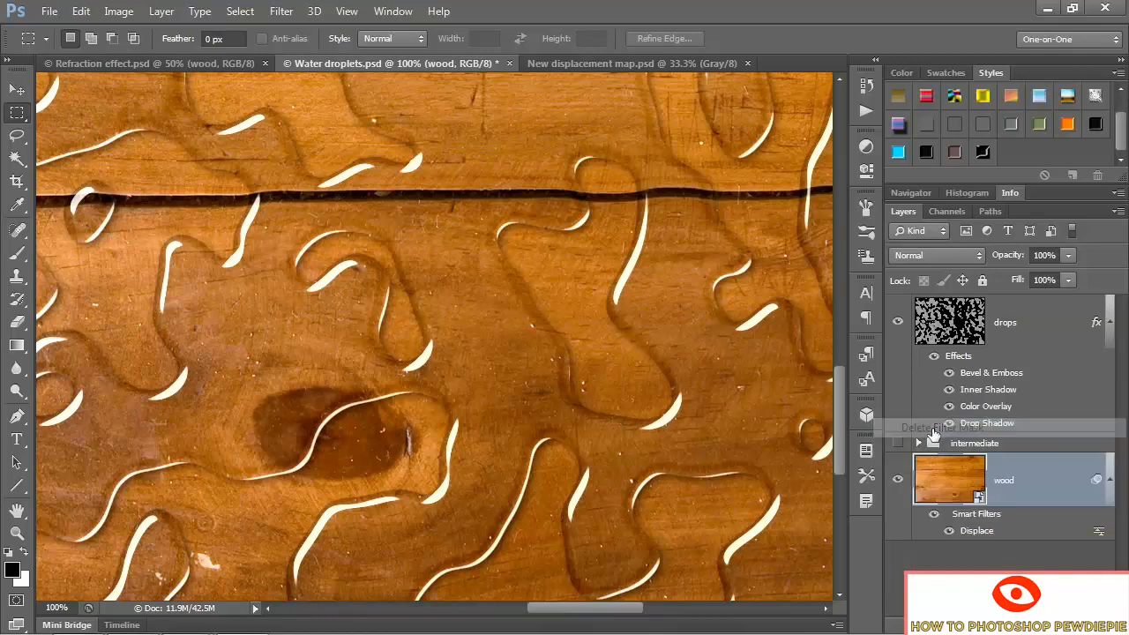
{"action": "left_click", "coordinate": [948, 328], "text": "ctrl"}
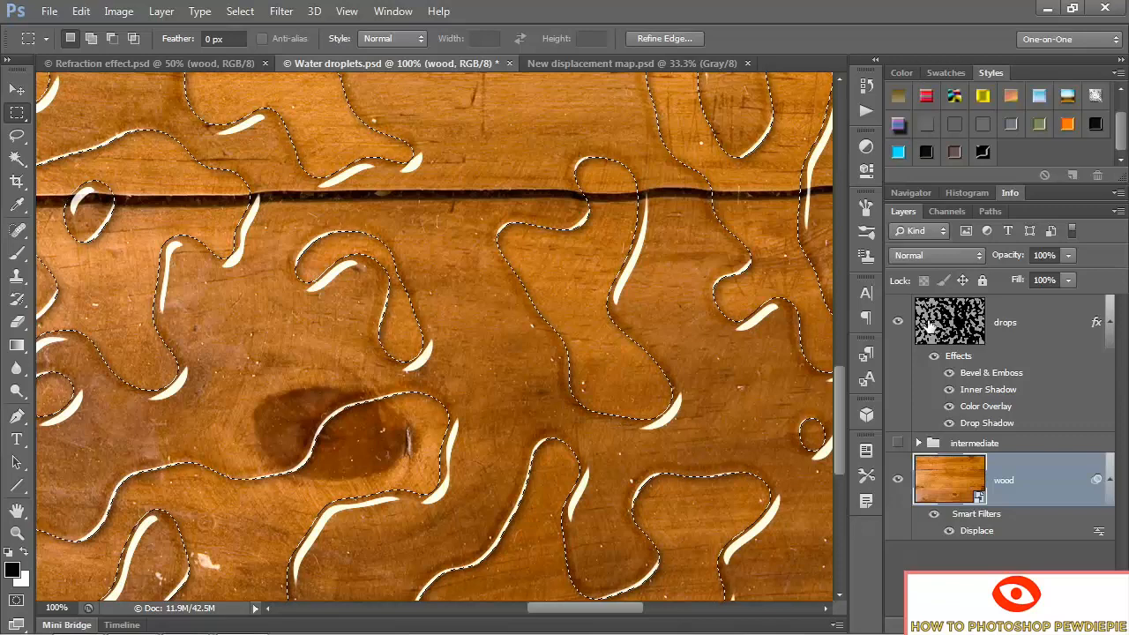
{"action": "right_click", "coordinate": [959, 517]}
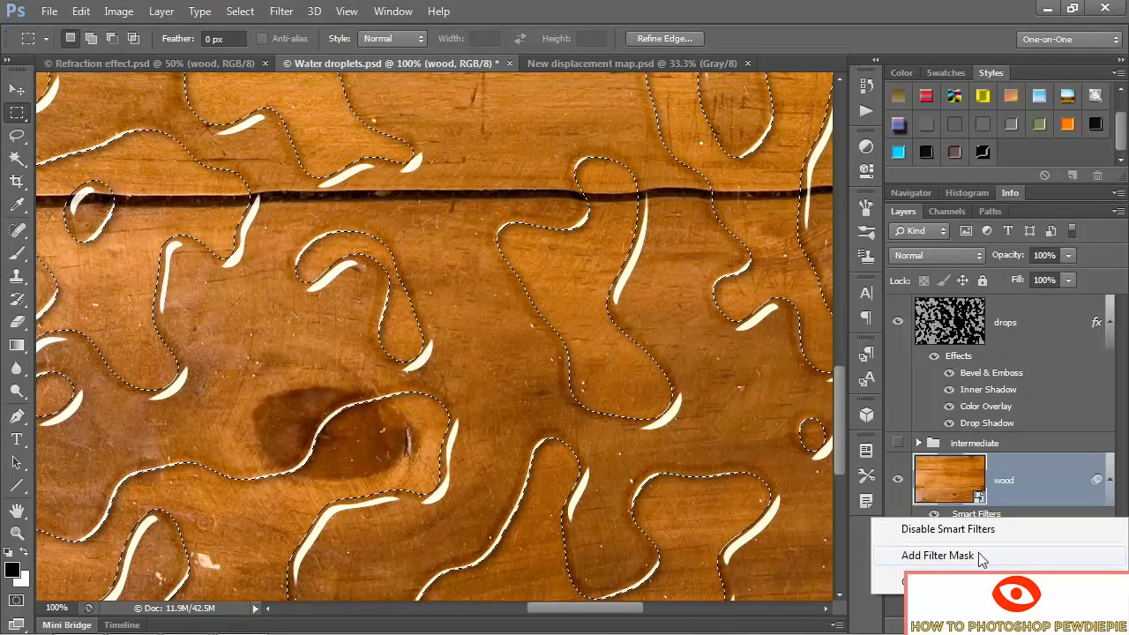
{"action": "left_click", "coordinate": [914, 557]}
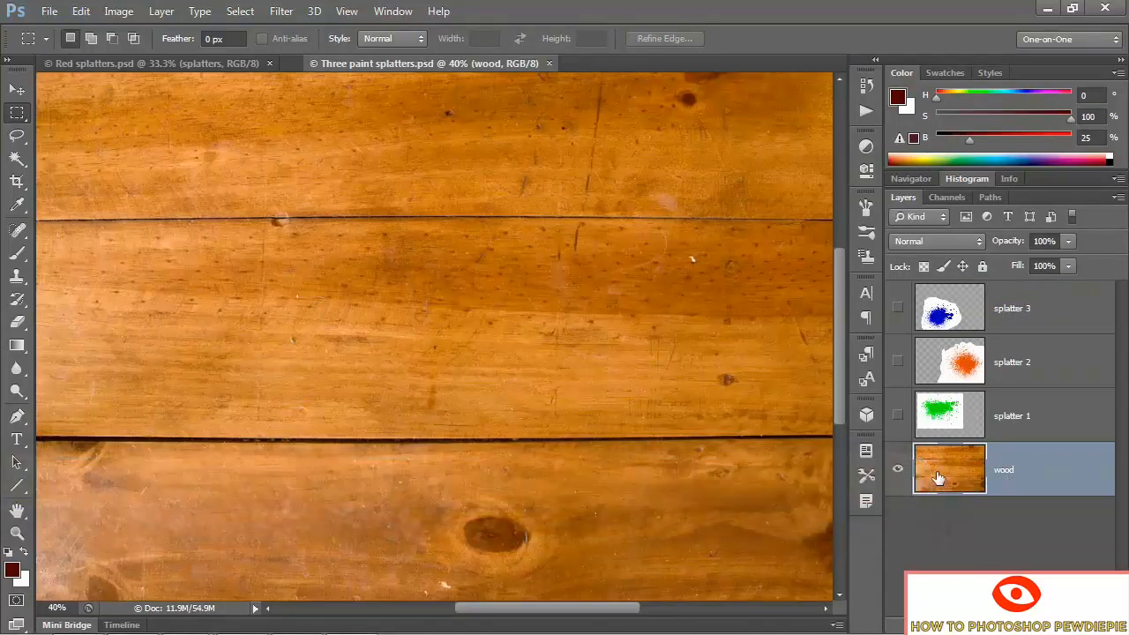
- Show the splatter 1, splatter 2 and splatter 3 layers in Three paint splatters.psd
{"action": "left_click", "coordinate": [898, 415]}
{"action": "left_click", "coordinate": [896, 362]}
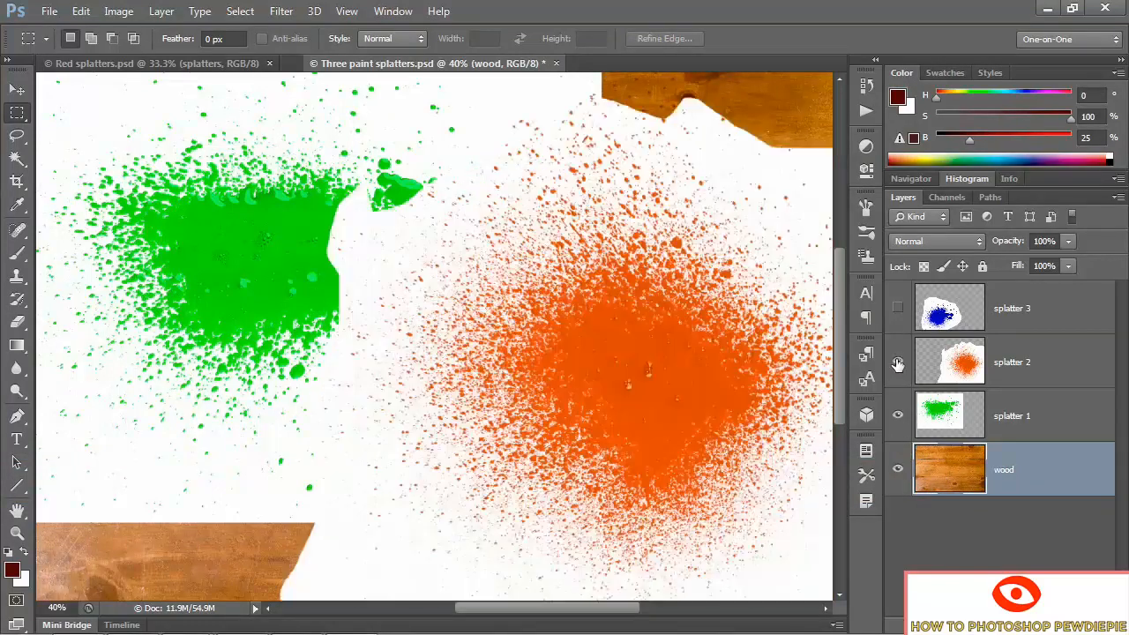
{"action": "left_click", "coordinate": [898, 307]}
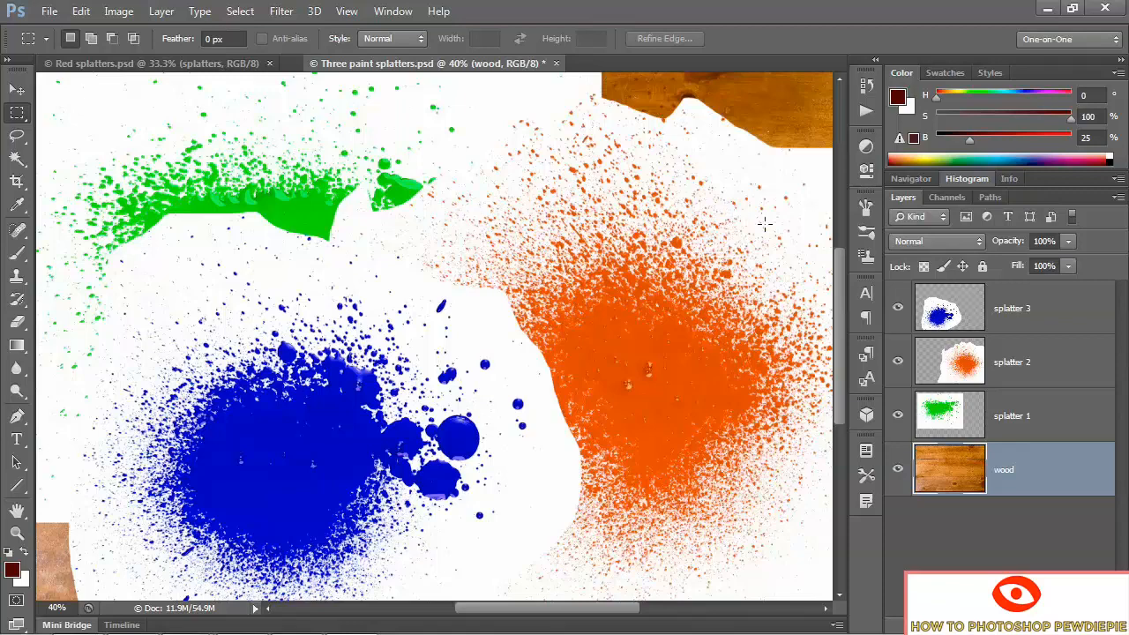
- Compare the paint splatters' contrast in the Red, Green and Blue channels and return to the RGB composite
{"action": "left_click", "coordinate": [947, 197]}
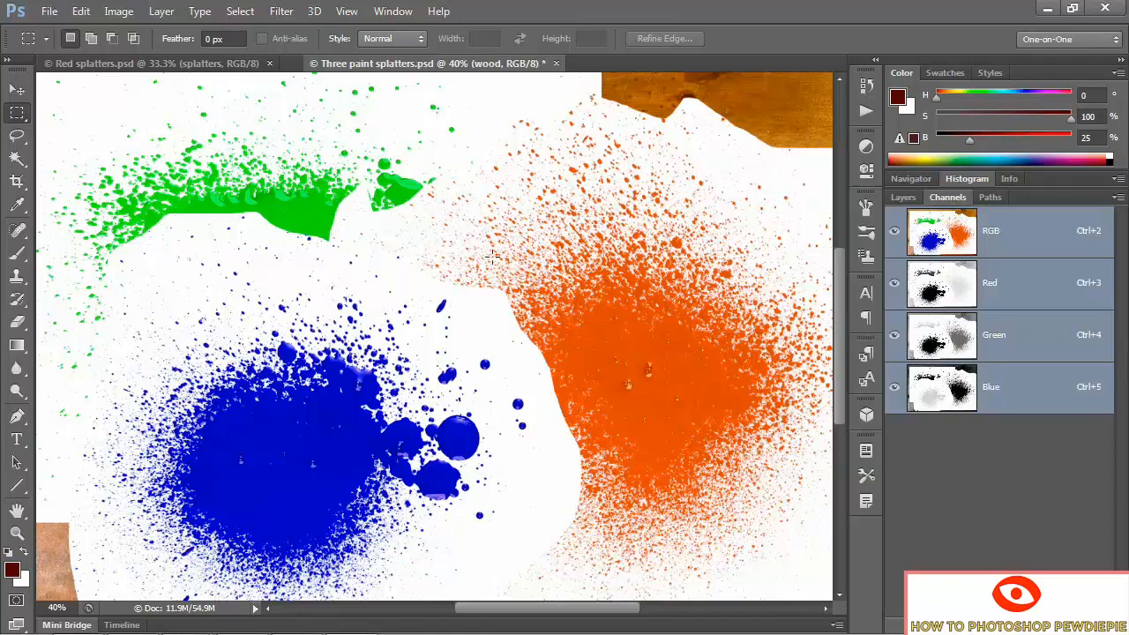
{"action": "left_click", "coordinate": [957, 299]}
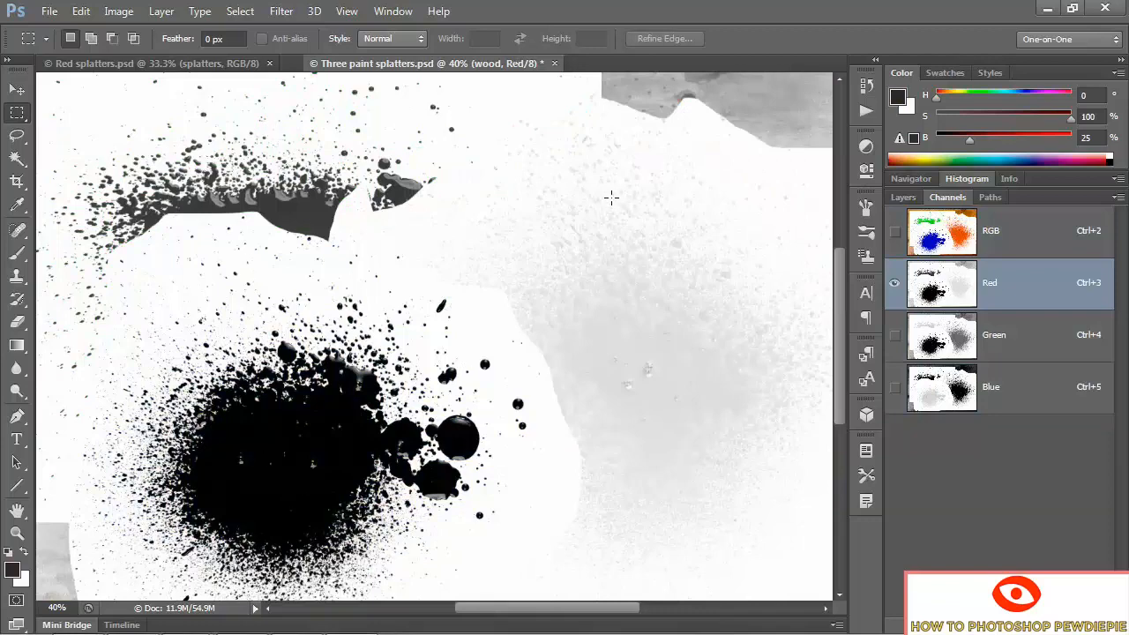
{"action": "left_click", "coordinate": [1014, 358]}
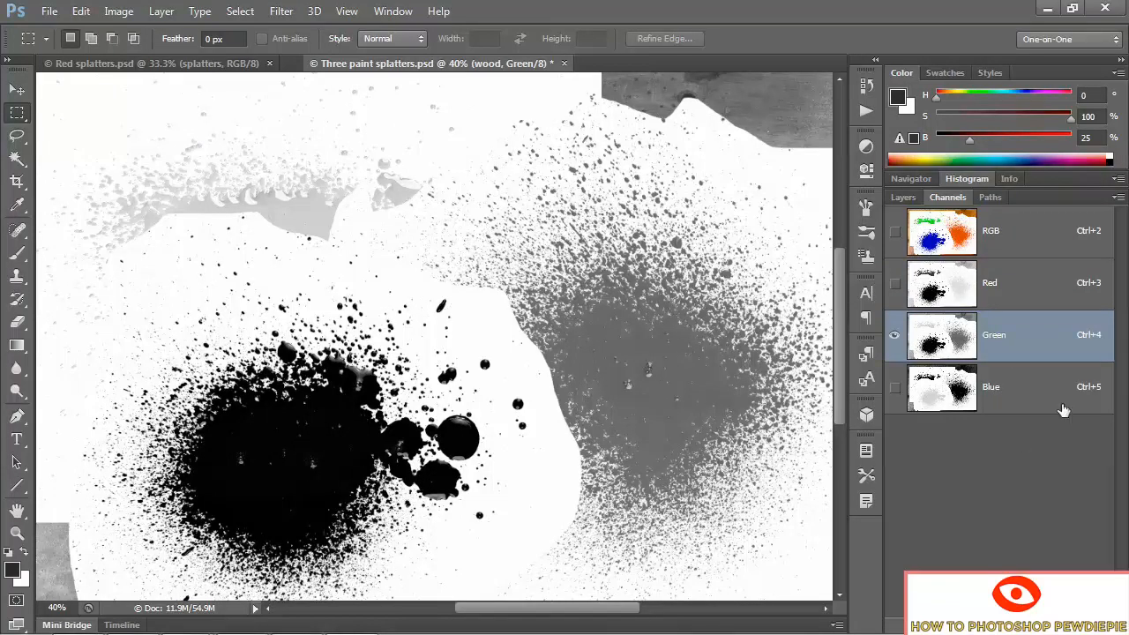
{"action": "left_click", "coordinate": [1024, 392]}
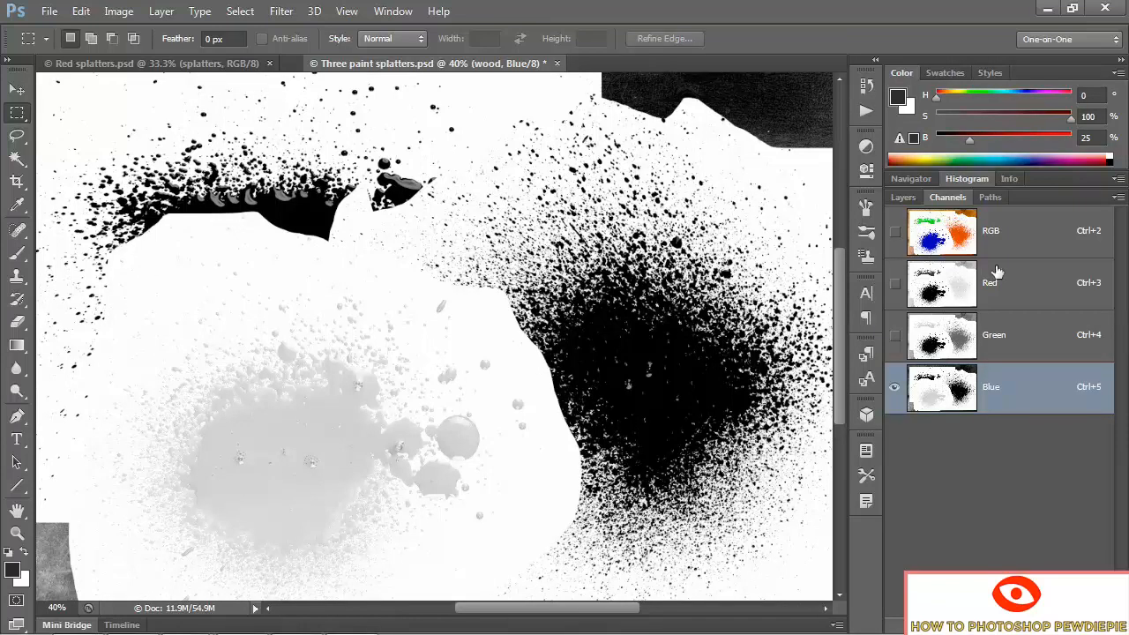
{"action": "left_click", "coordinate": [1011, 246]}
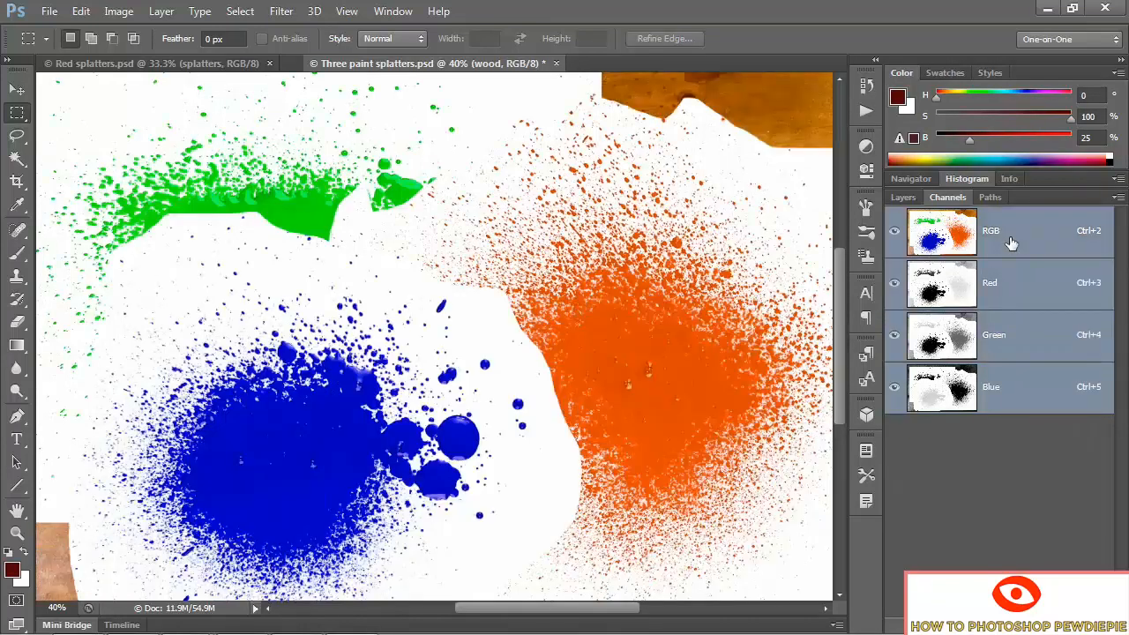
- Create a layer named white above the wood layer, reset the default colors and fill the layer with white
{"action": "left_click", "coordinate": [898, 196]}
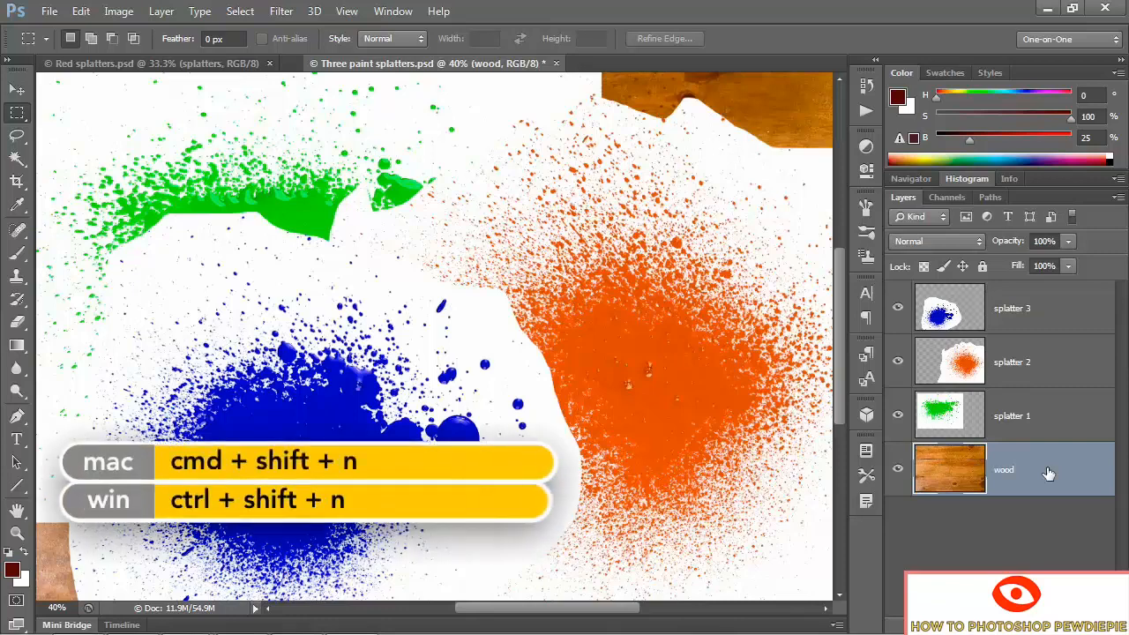
{"action": "key", "text": "ctrl+shift+n"}
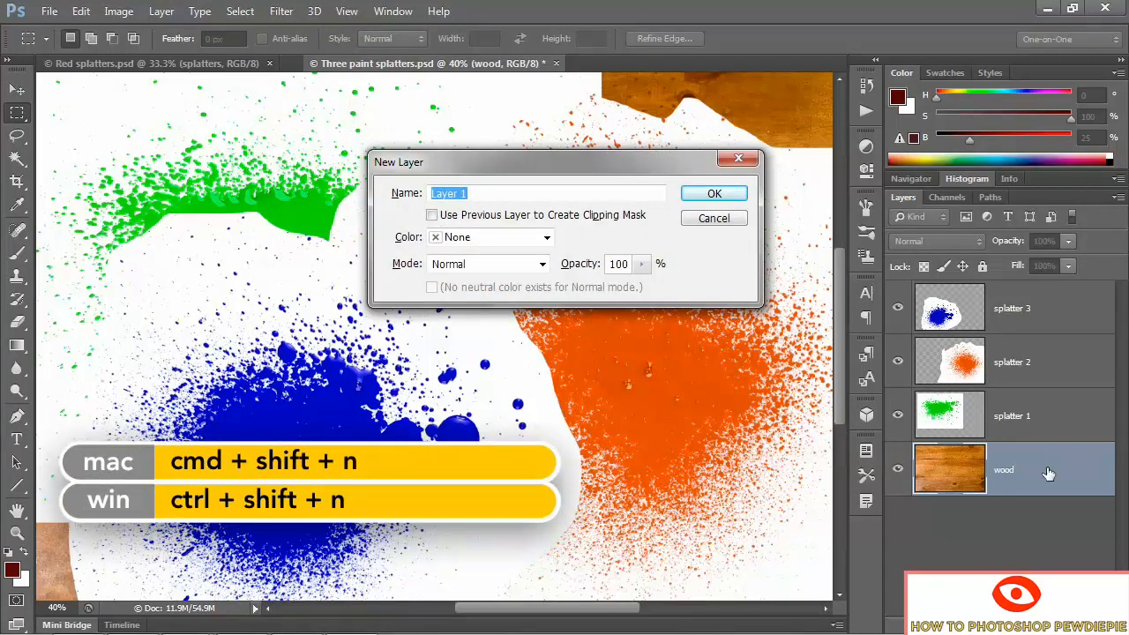
{"action": "type", "text": "white"}
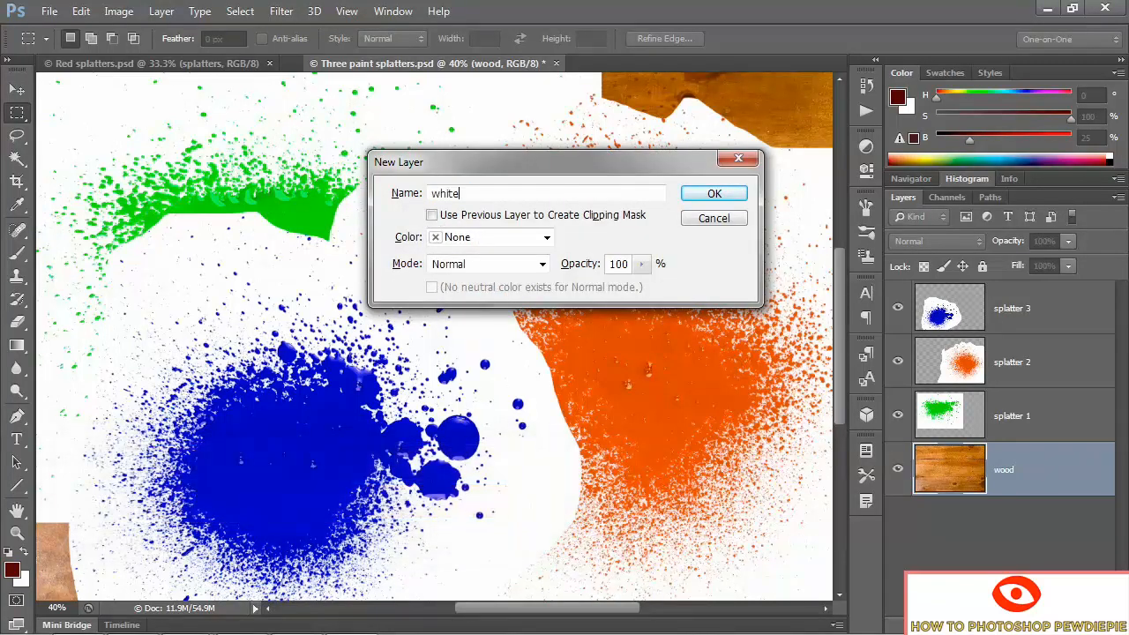
{"action": "key", "text": "Return"}
{"action": "key", "text": "d"}
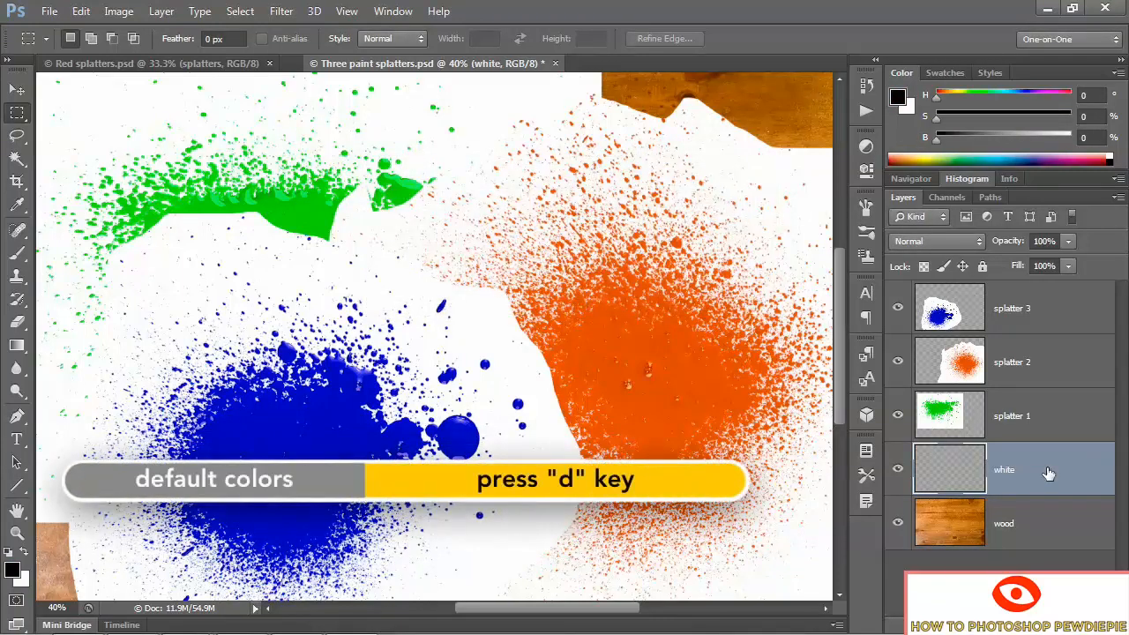
{"action": "key", "text": "ctrl+BackSpace"}
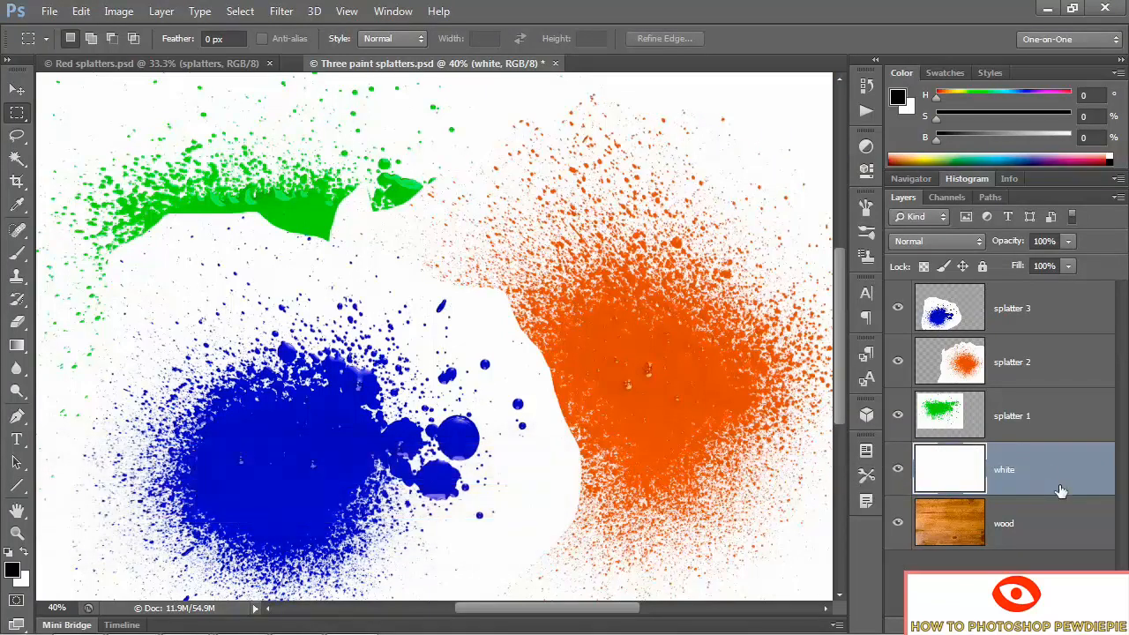
- Set the blend mode of the splatter 1, splatter 2 and splatter 3 layers to Multiply
{"action": "left_click", "coordinate": [1088, 422]}
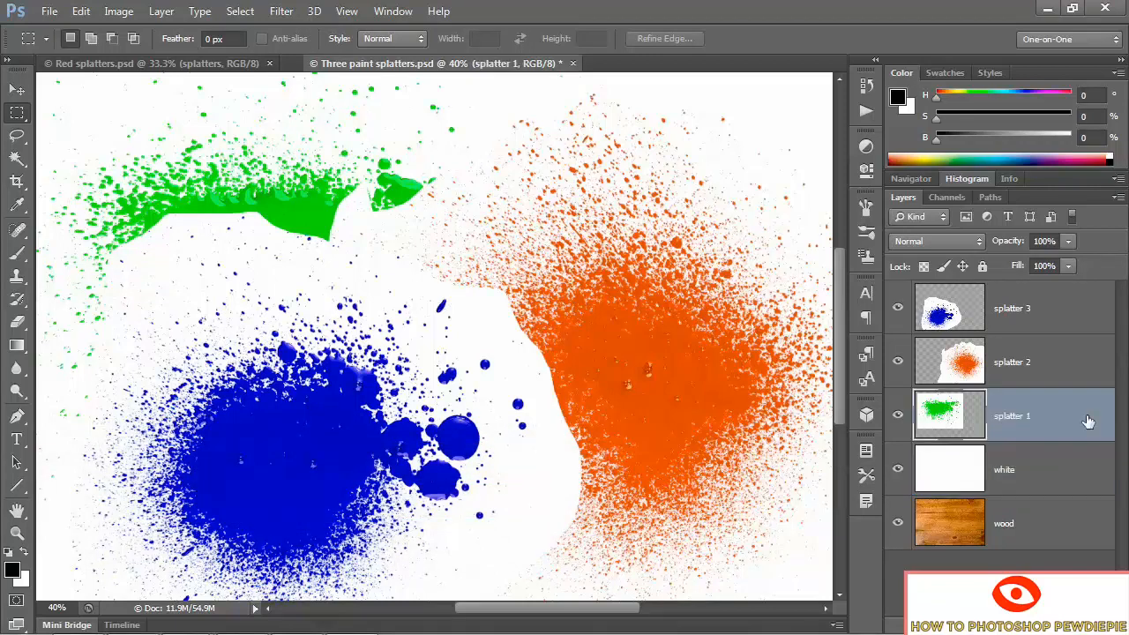
{"action": "left_click", "coordinate": [1068, 308], "text": "shift"}
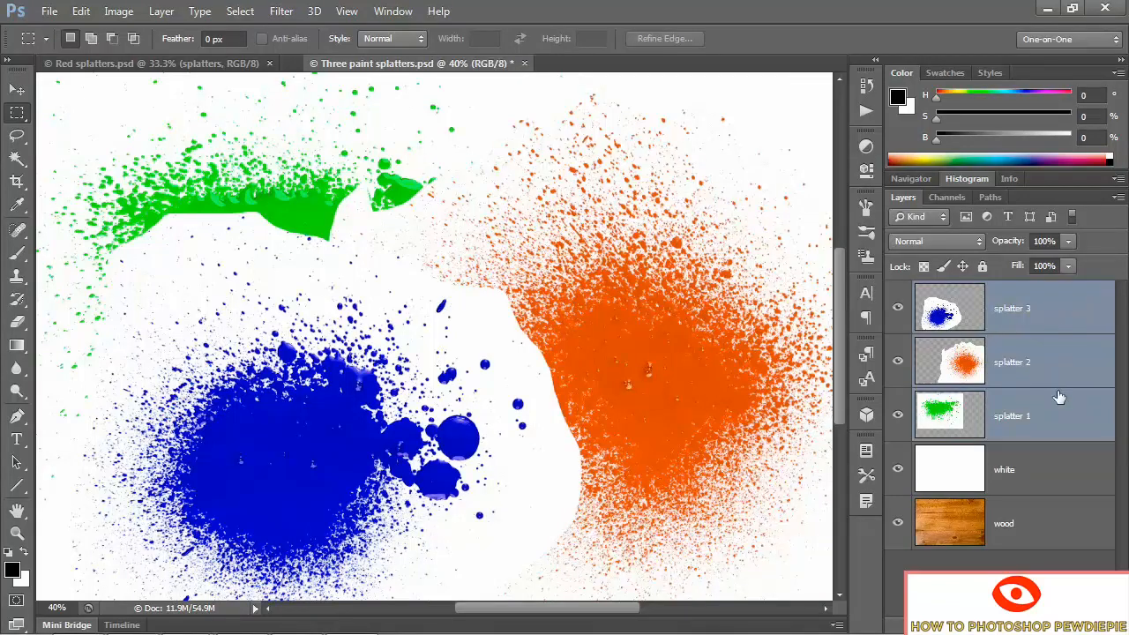
{"action": "left_click", "coordinate": [937, 243]}
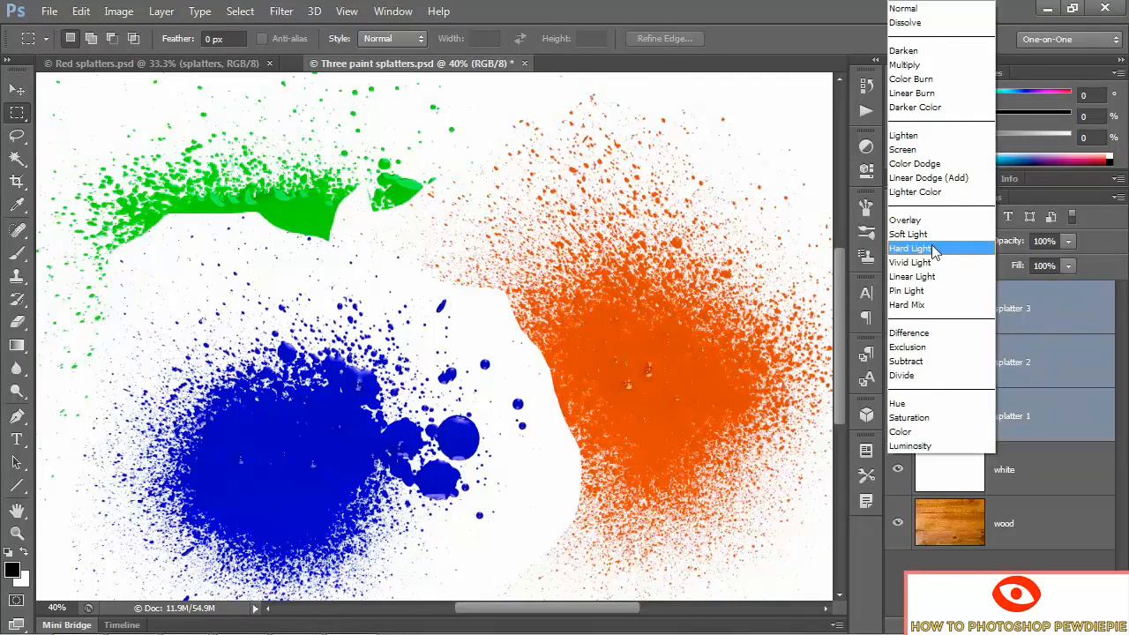
{"action": "left_click", "coordinate": [942, 66]}
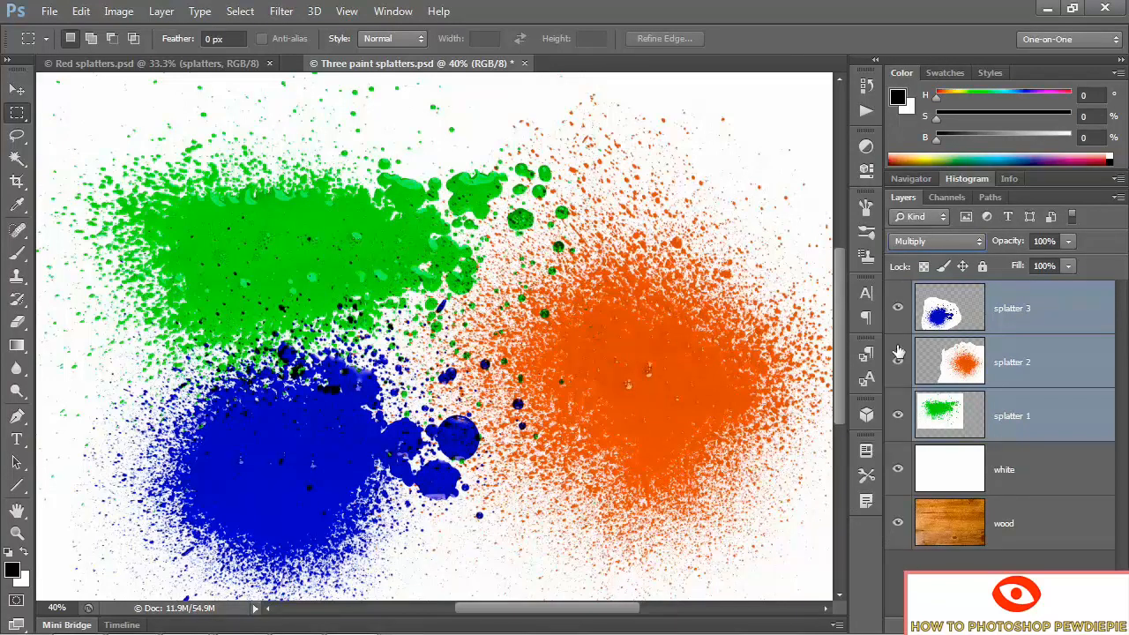
- Hide the splatter 3 layer and load the Blue channel as an inverted selection covering the green and orange splatters
{"action": "left_click", "coordinate": [898, 310]}
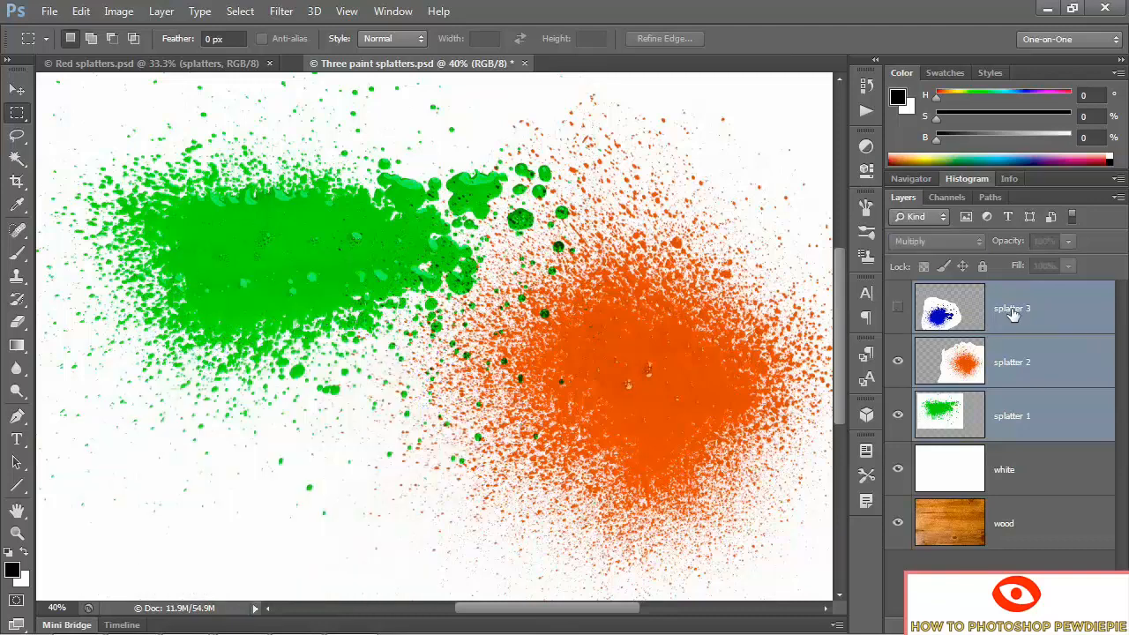
{"action": "left_click", "coordinate": [943, 196]}
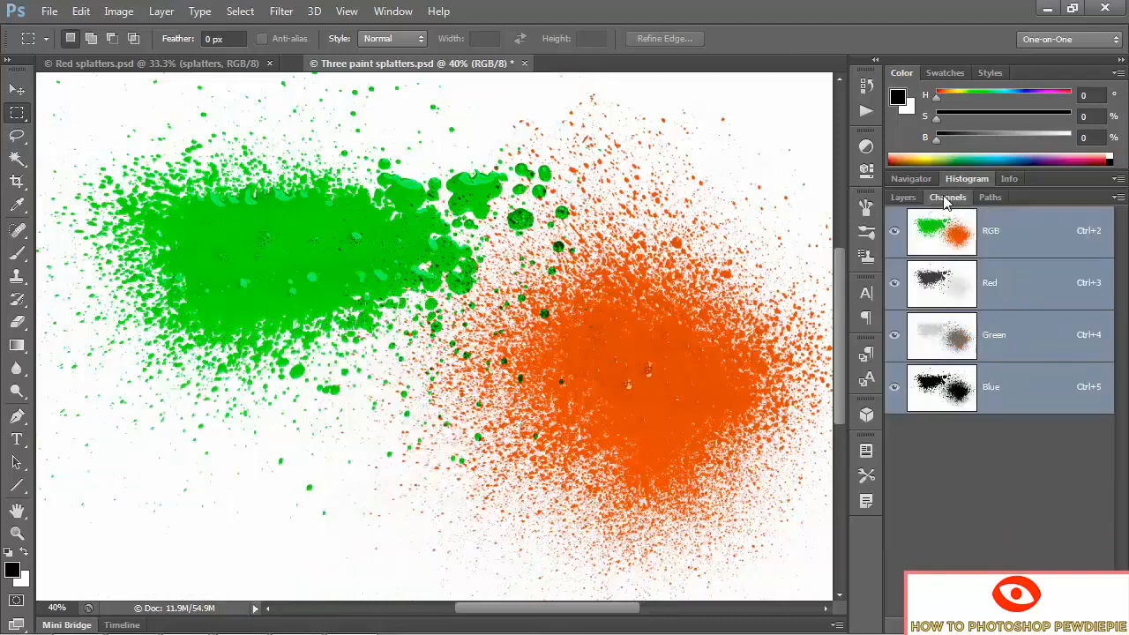
{"action": "left_click", "coordinate": [1026, 393]}
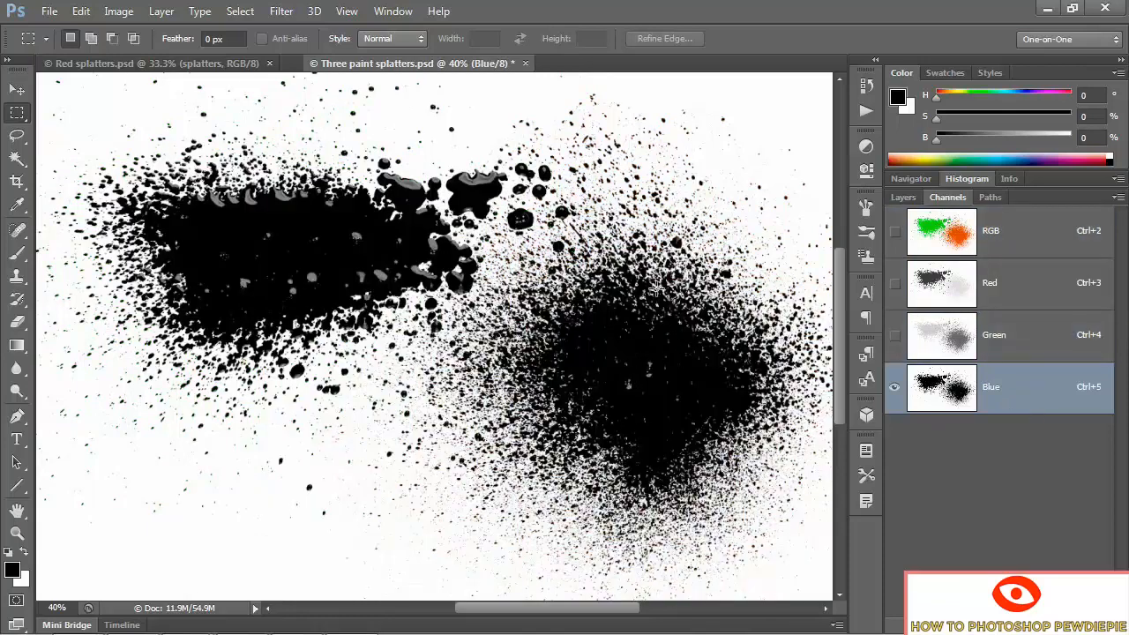
{"action": "left_click", "coordinate": [943, 401], "text": "ctrl"}
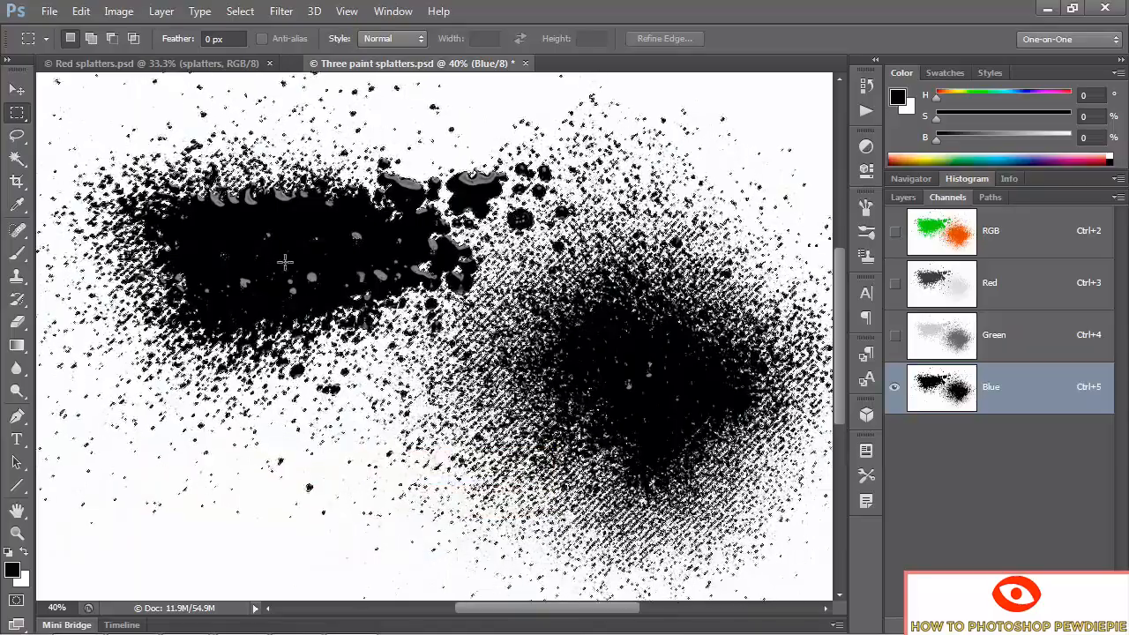
{"action": "left_click", "coordinate": [240, 11]}
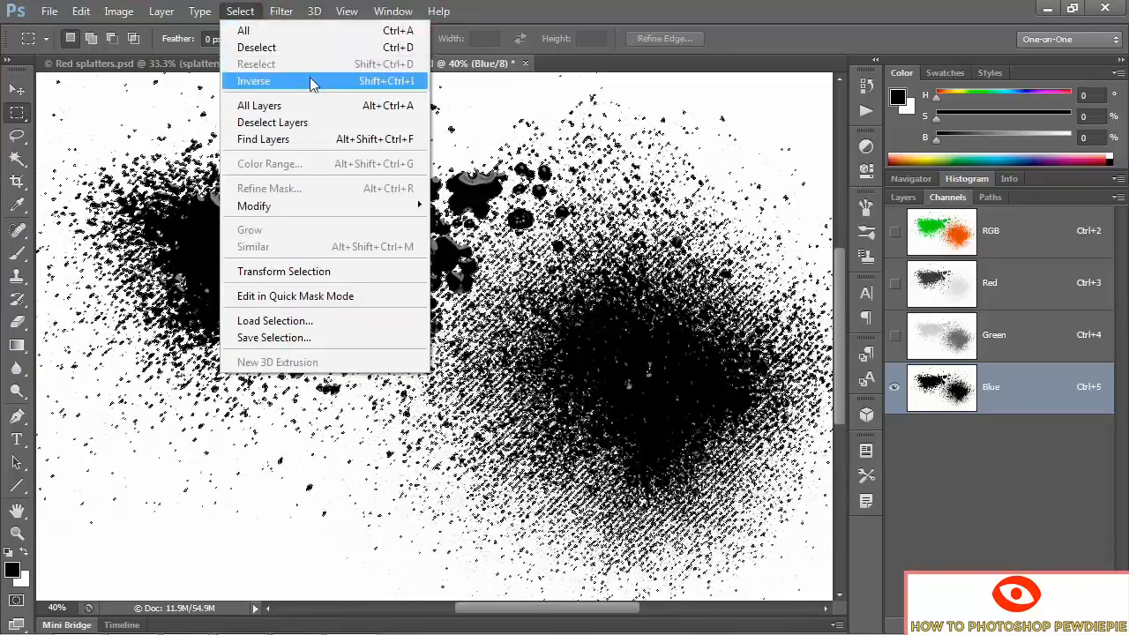
{"action": "left_click", "coordinate": [308, 80]}
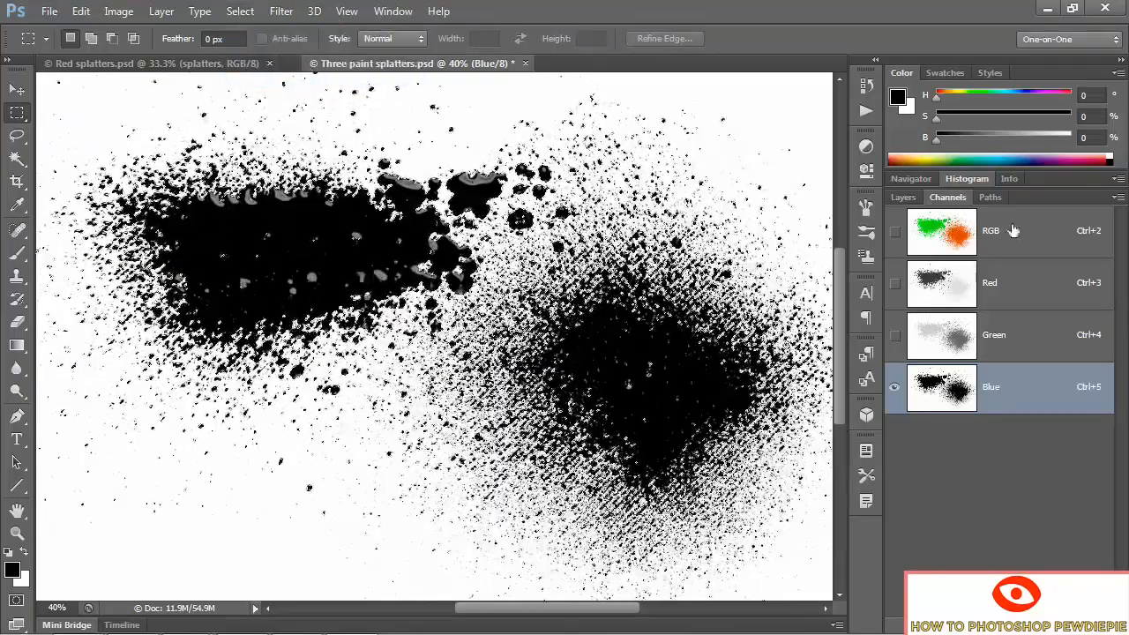
- Return to the RGB composite and hide the splatter 2 and splatter 1 layers, keeping the selection active
{"action": "left_click", "coordinate": [1015, 229]}
{"action": "left_click", "coordinate": [901, 197]}
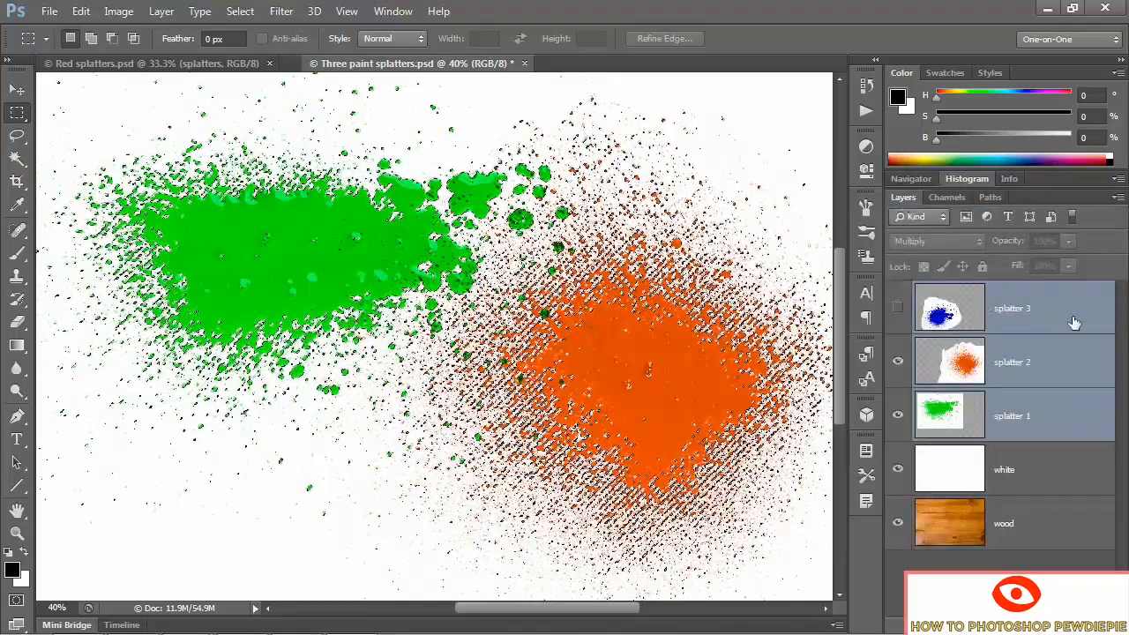
{"action": "left_click", "coordinate": [897, 361]}
{"action": "left_click", "coordinate": [897, 416]}
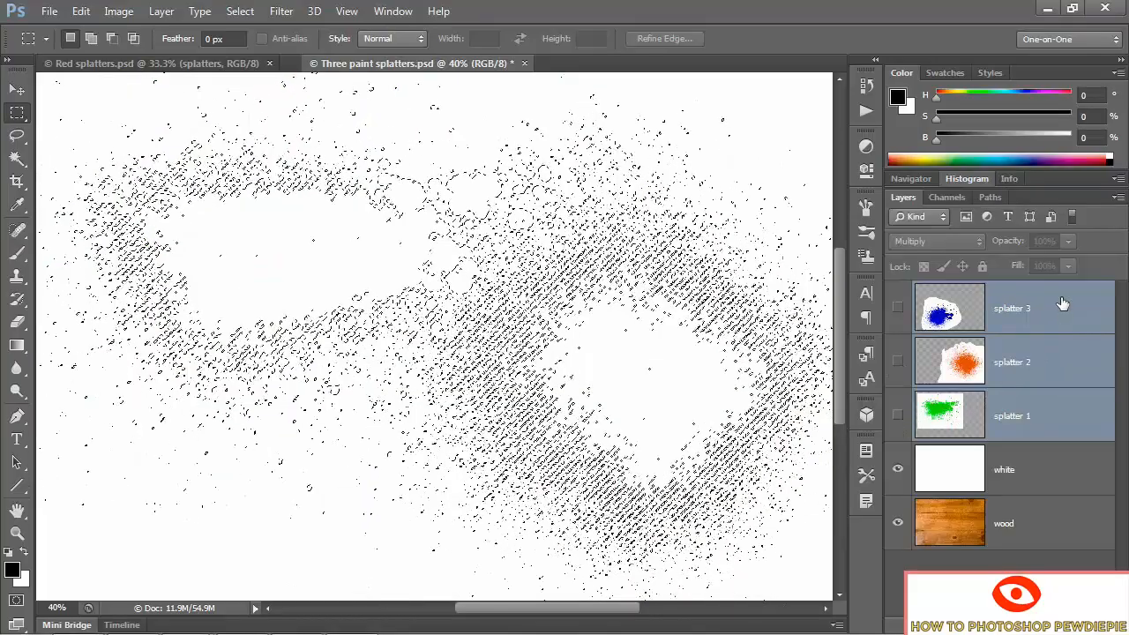
- Create a layer named splatters at the top of the stack and fill the selection with black
{"action": "key", "text": "ctrl+shift+n"}
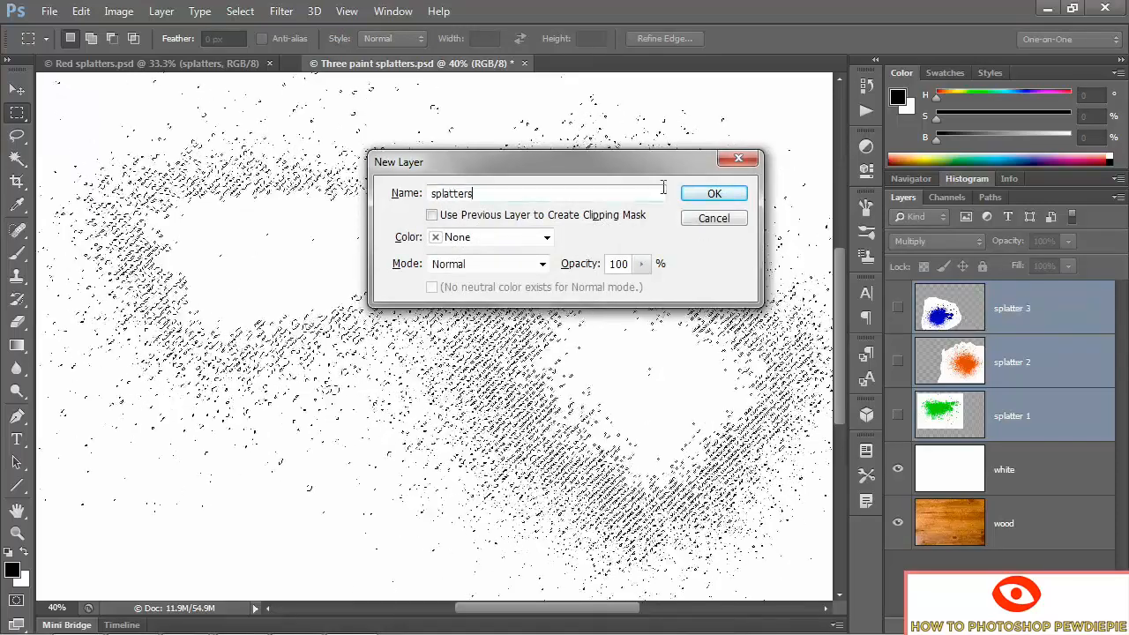
{"action": "left_click", "coordinate": [700, 194]}
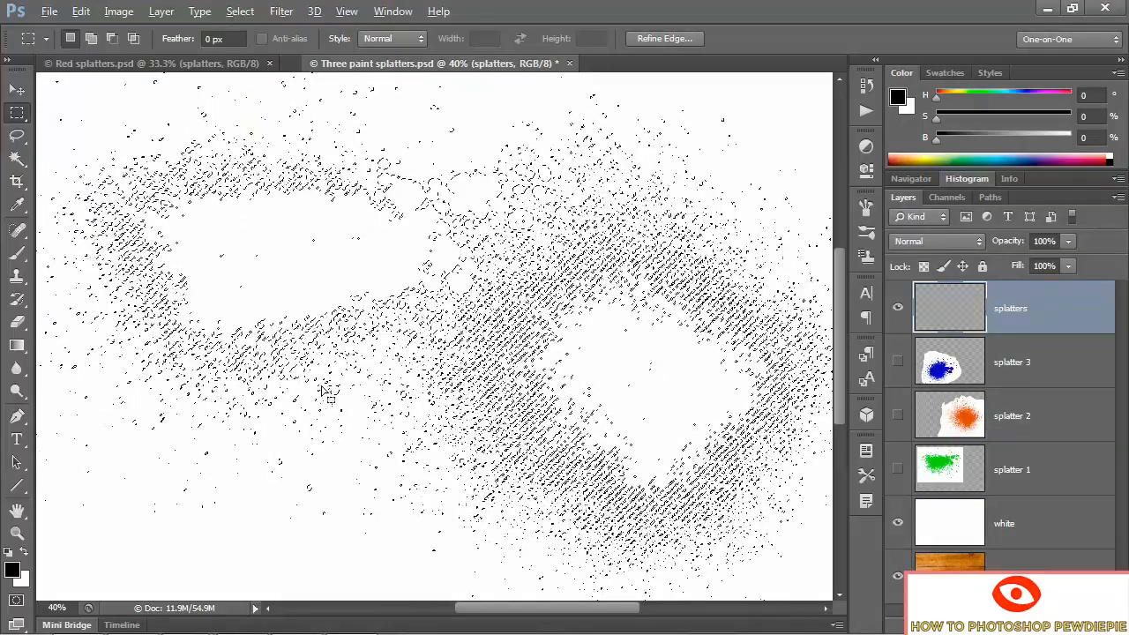
{"action": "key", "text": "alt+BackSpace"}
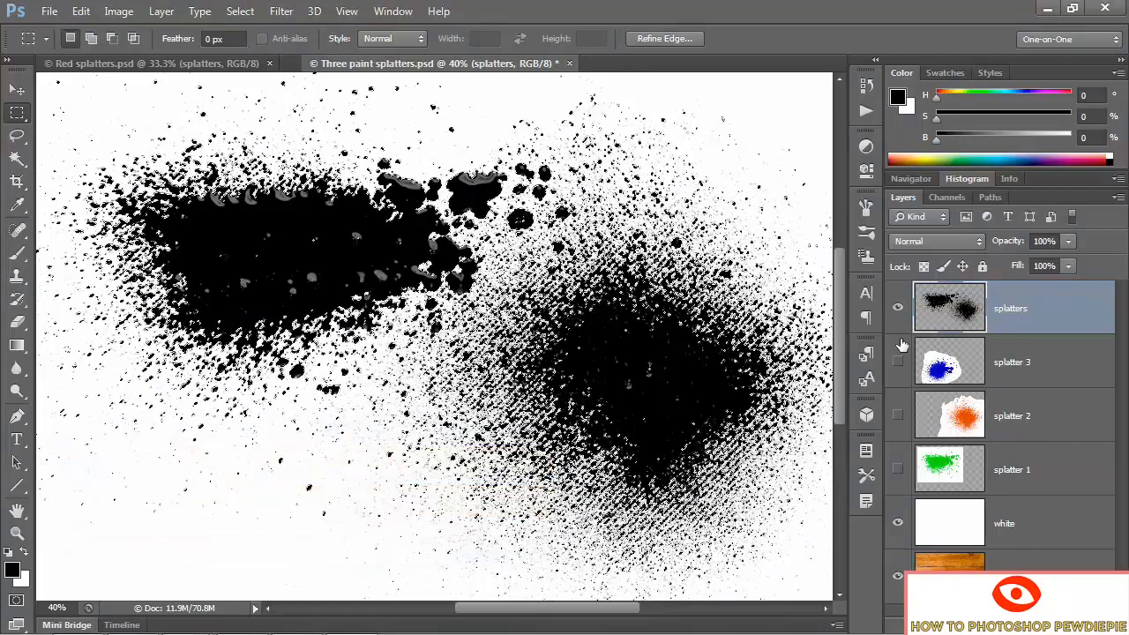
- Hide the splatters layer, drop the selection and show the splatter 3 layer over the white background
{"action": "left_click", "coordinate": [897, 308]}
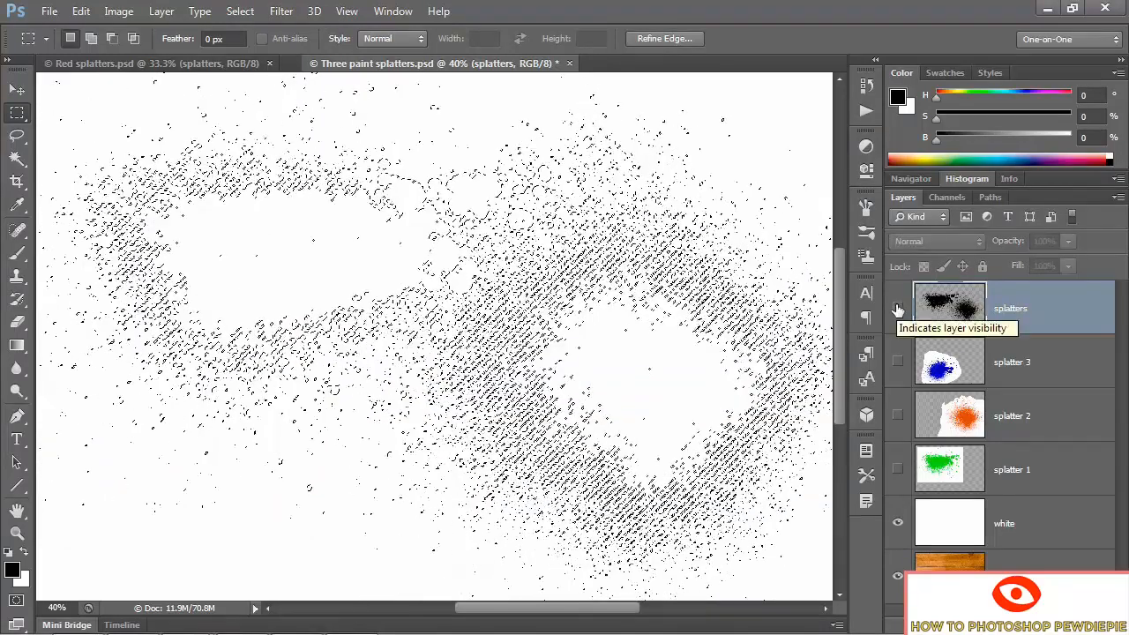
{"action": "key", "text": "ctrl+d"}
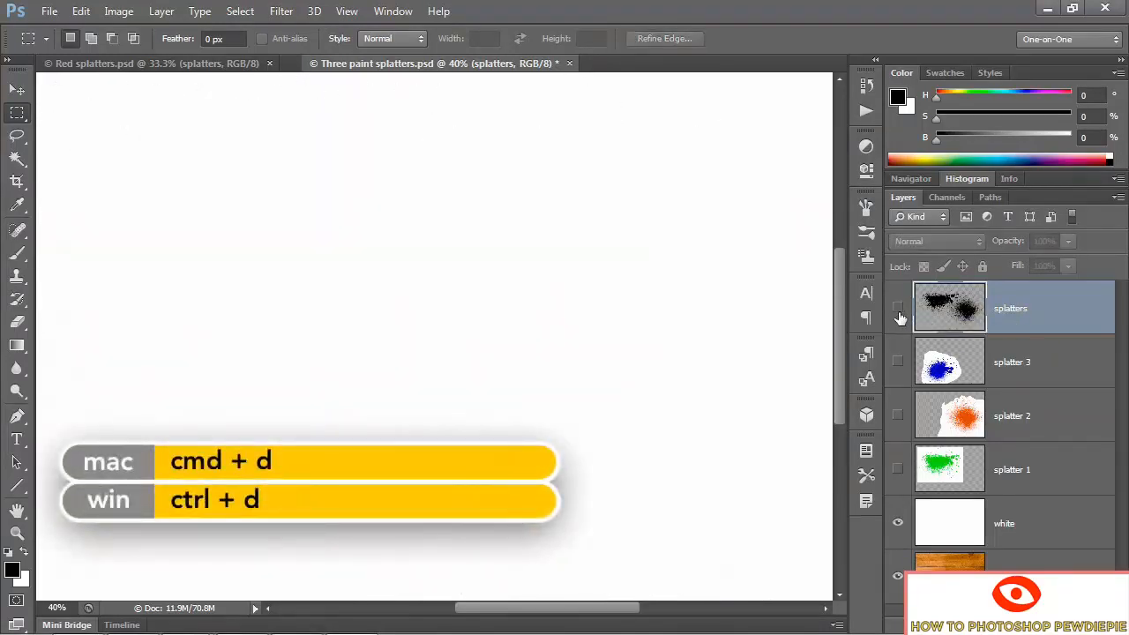
{"action": "left_click", "coordinate": [963, 375]}
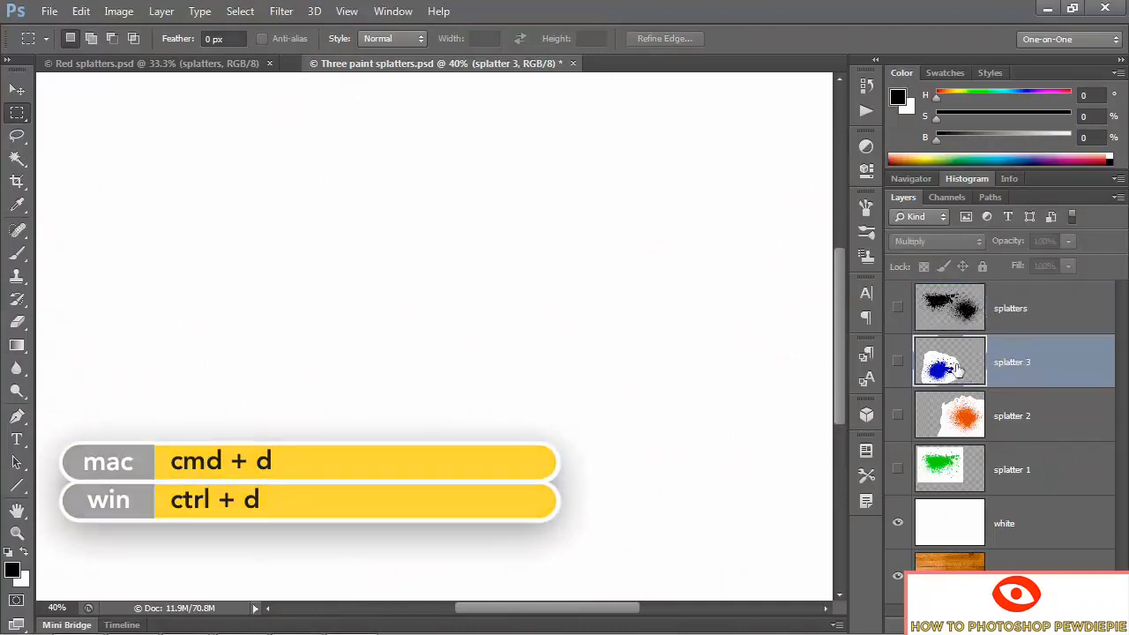
{"action": "left_click", "coordinate": [898, 362]}
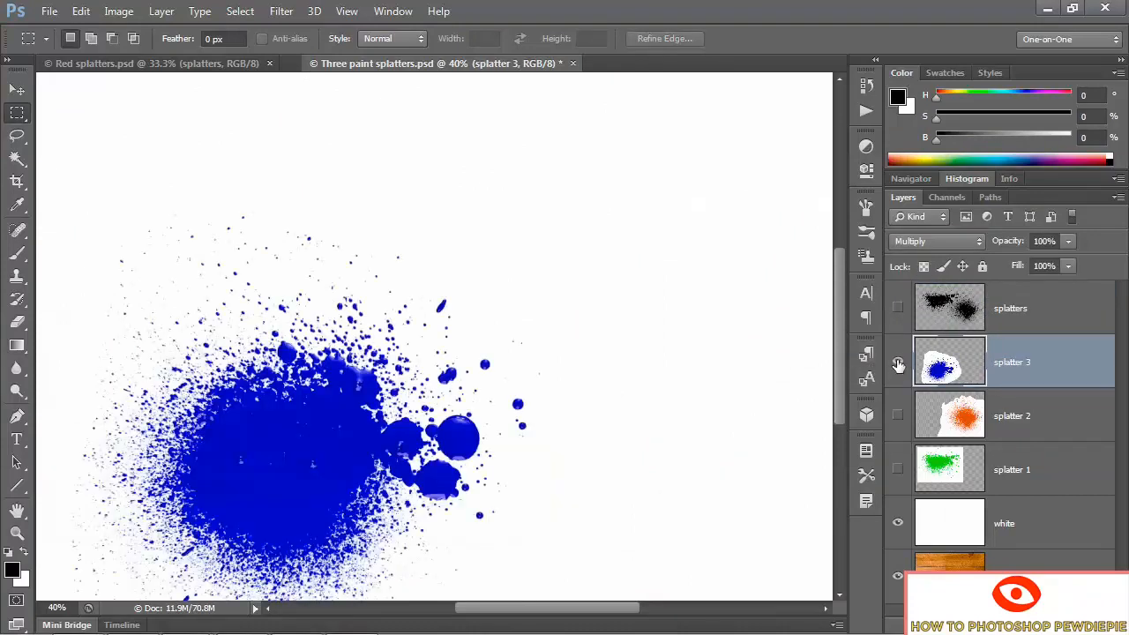
- Load the Green channel as an inverted selection covering the blue splatter and return to the RGB composite
{"action": "left_click", "coordinate": [939, 200]}
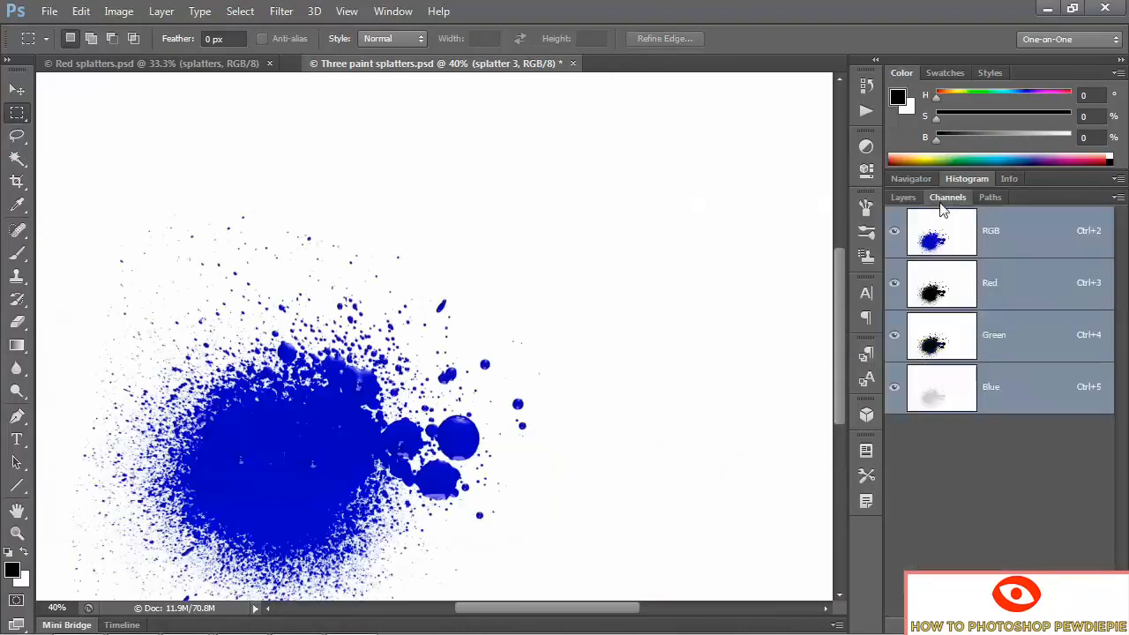
{"action": "left_click", "coordinate": [949, 333]}
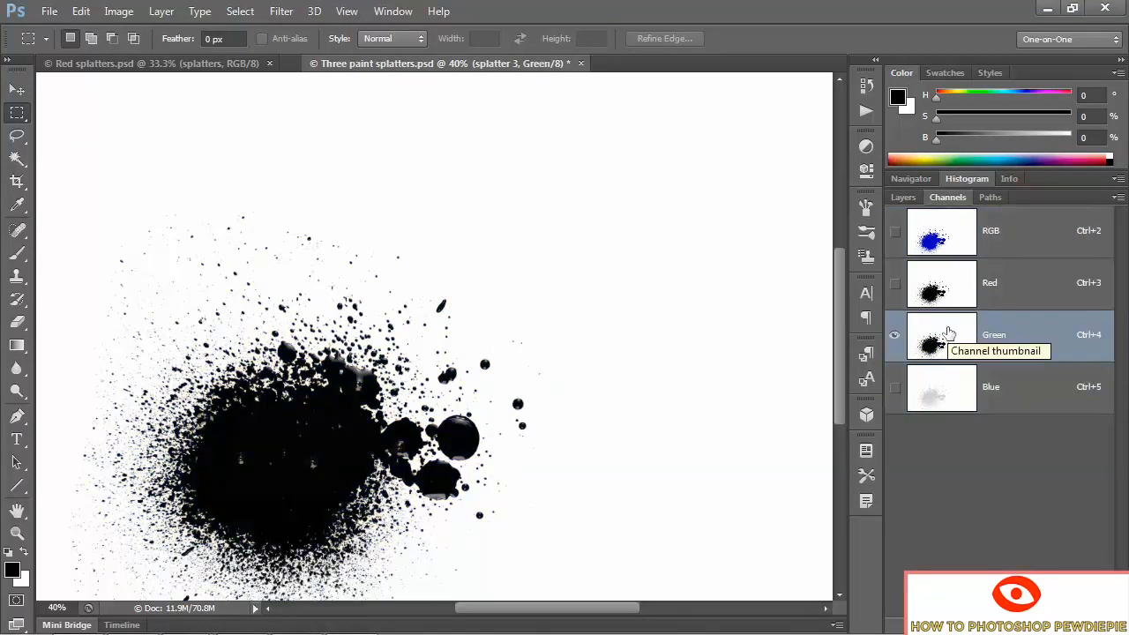
{"action": "left_click", "coordinate": [957, 347], "text": "ctrl"}
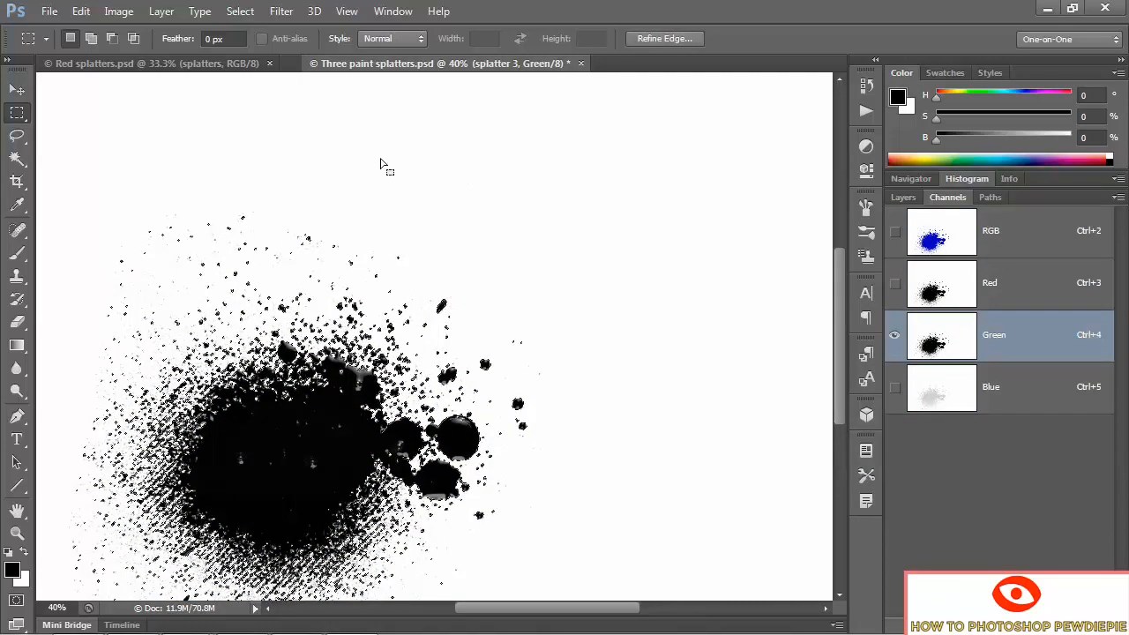
{"action": "left_click", "coordinate": [241, 12]}
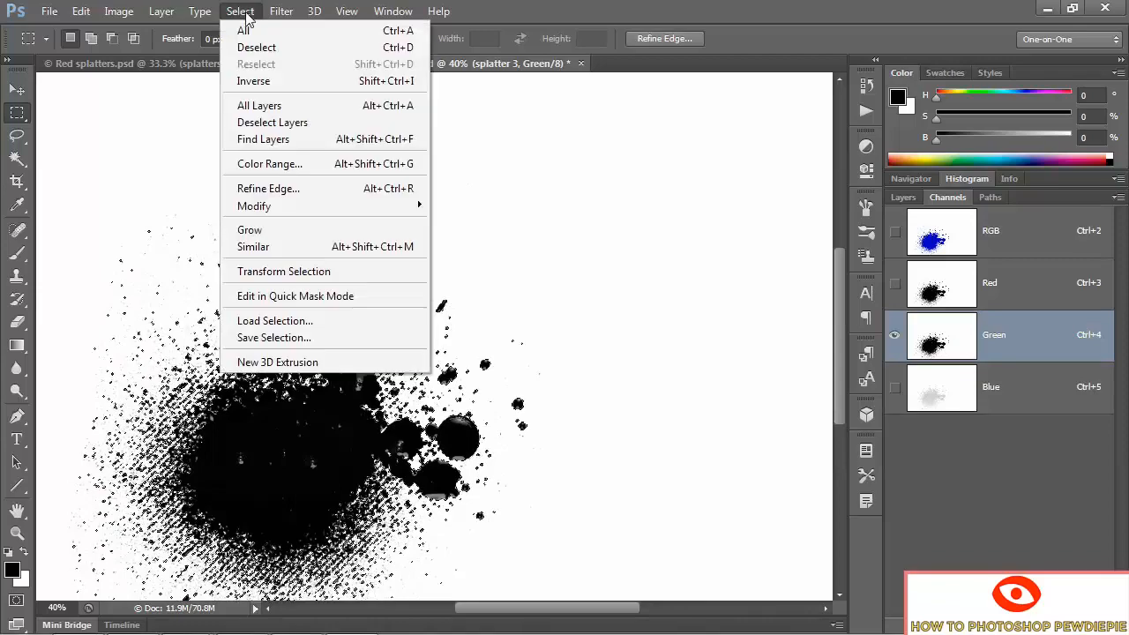
{"action": "left_click", "coordinate": [300, 83]}
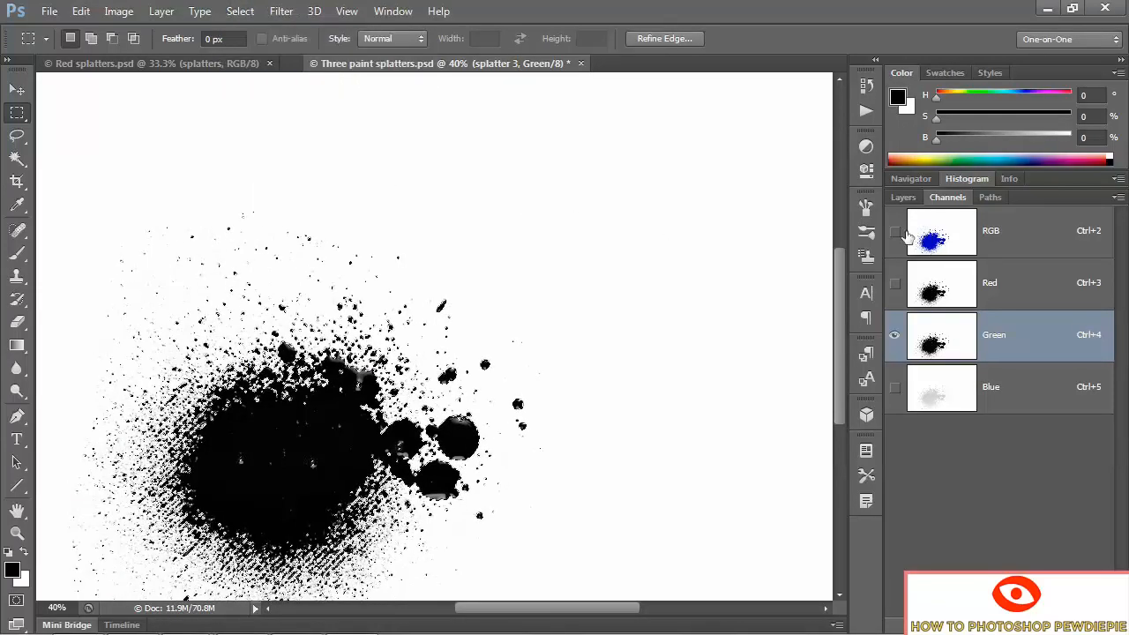
{"action": "left_click", "coordinate": [936, 231]}
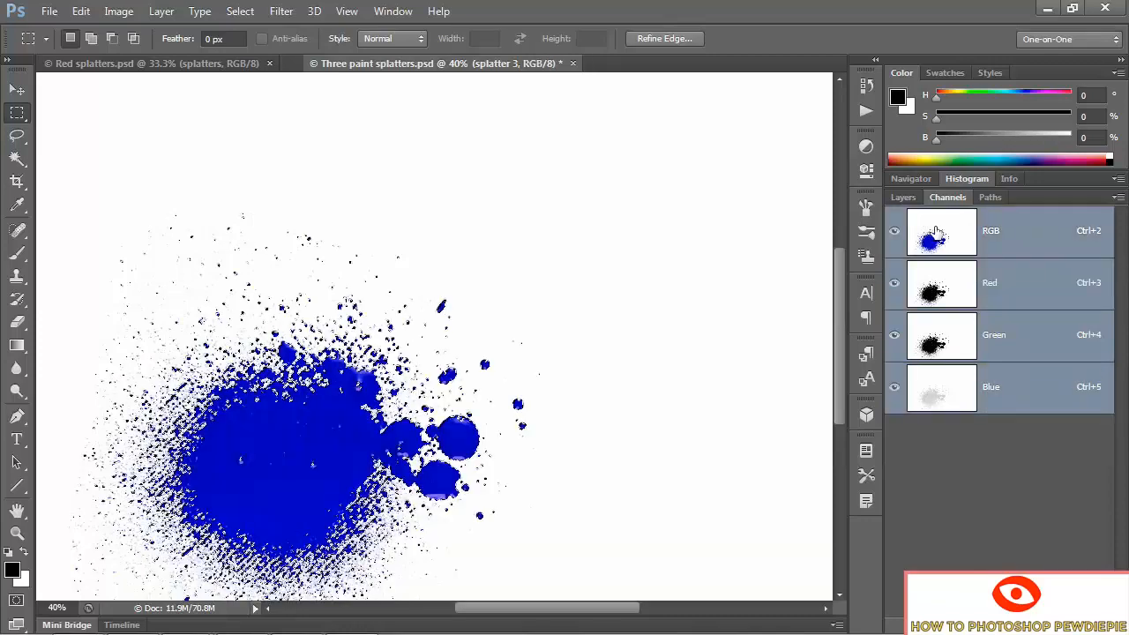
- Swap visibility from splatter 3 to the splatters layer, fill the selection with black on splatters and deselect
{"action": "left_click", "coordinate": [902, 197]}
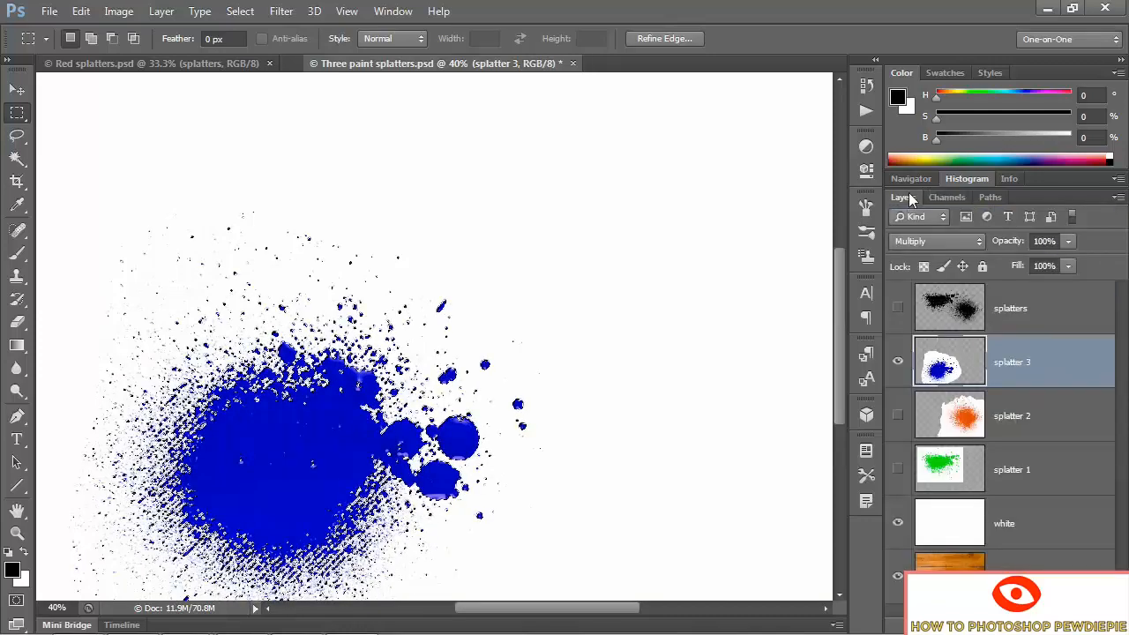
{"action": "left_click", "coordinate": [897, 361]}
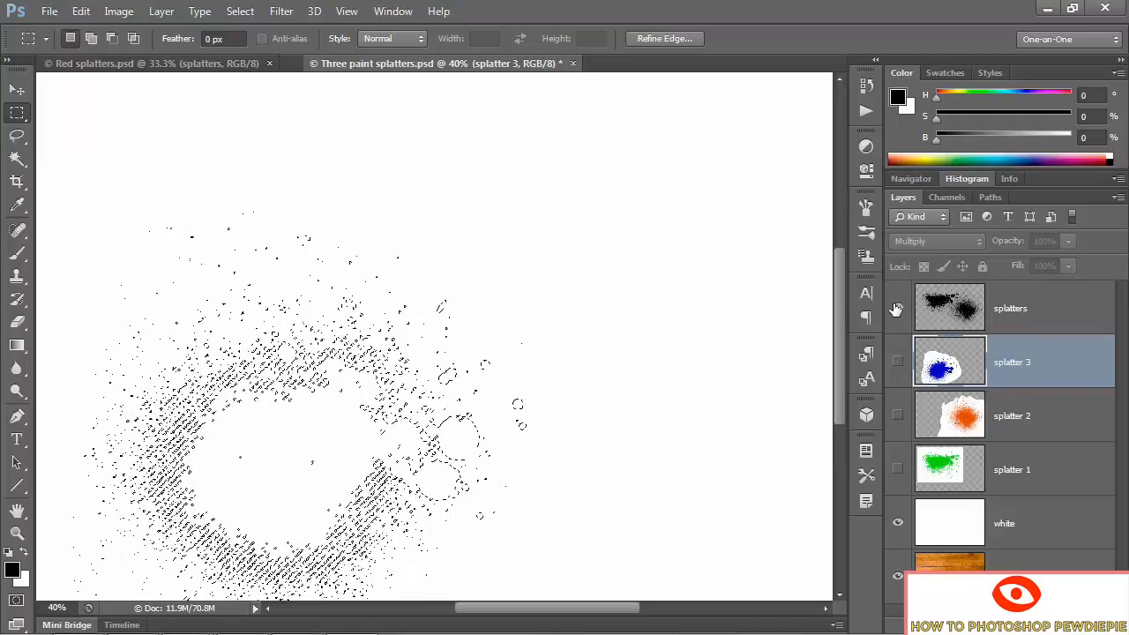
{"action": "left_click", "coordinate": [897, 308]}
{"action": "left_click", "coordinate": [1019, 317]}
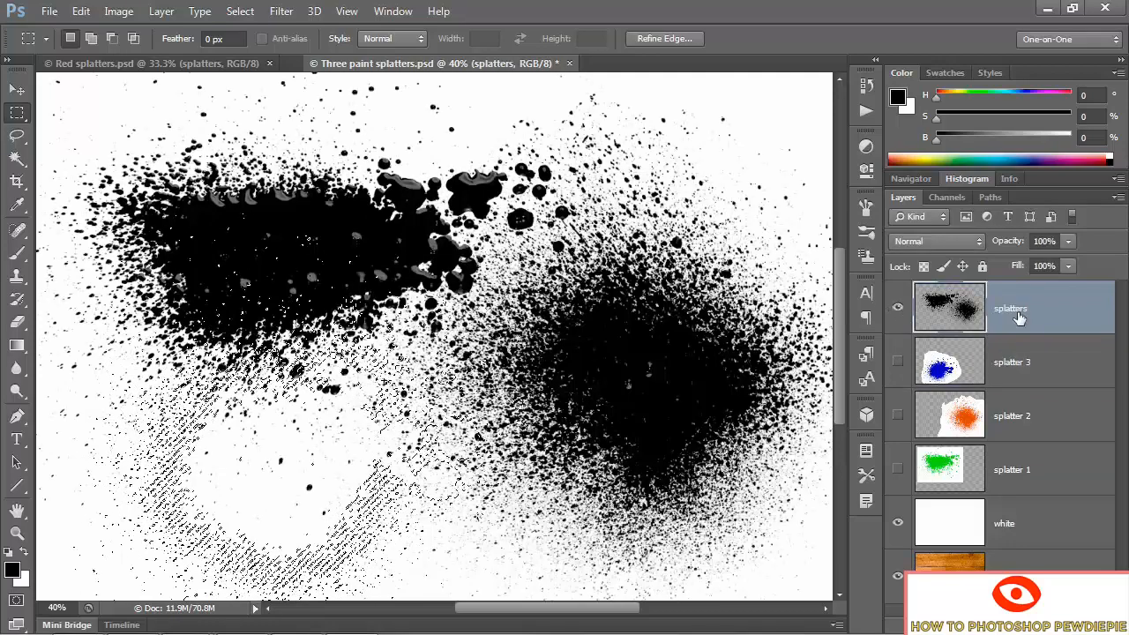
{"action": "key", "text": "alt+BackSpace"}
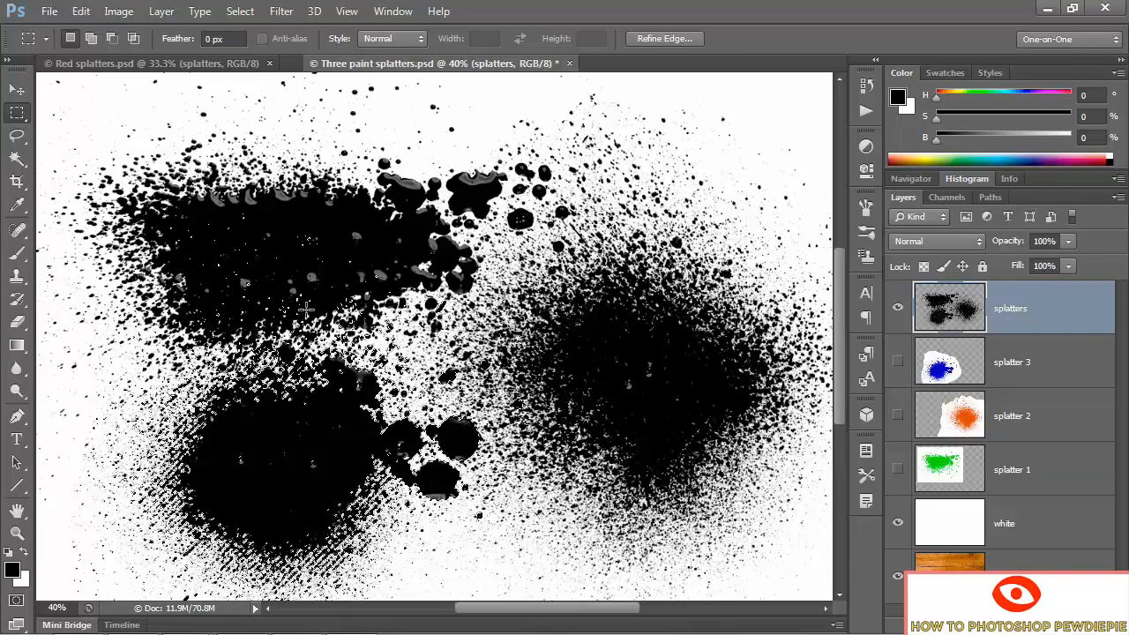
{"action": "key", "text": "ctrl+d"}
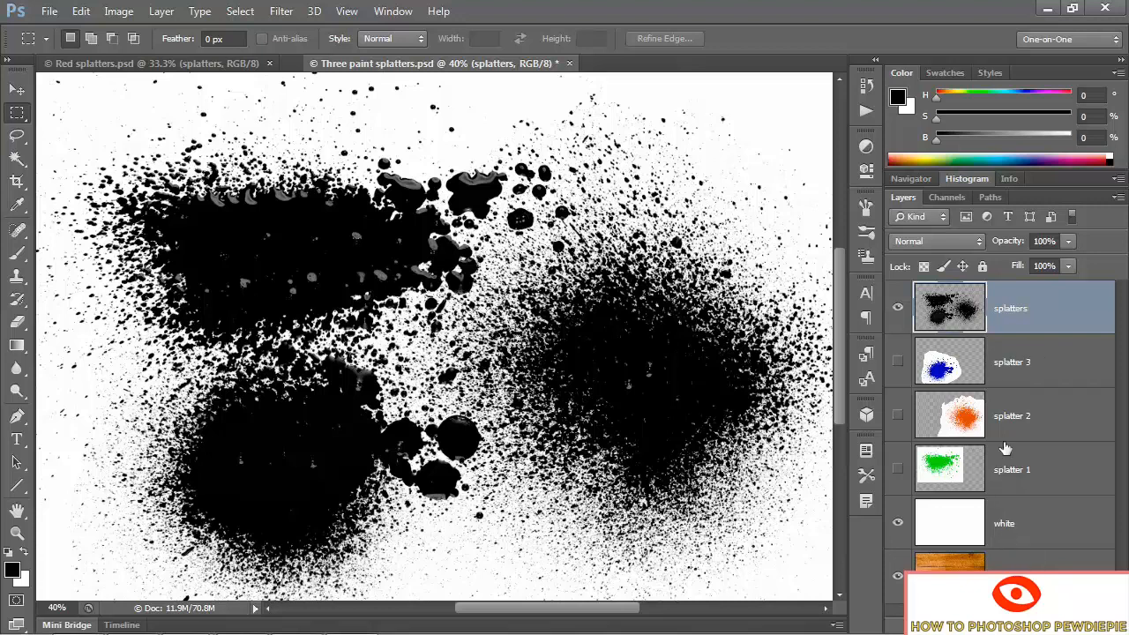
- Group the splatter 3, splatter 2, splatter 1 and white layers as paint photos and hide the group
{"action": "left_click", "coordinate": [1054, 369]}
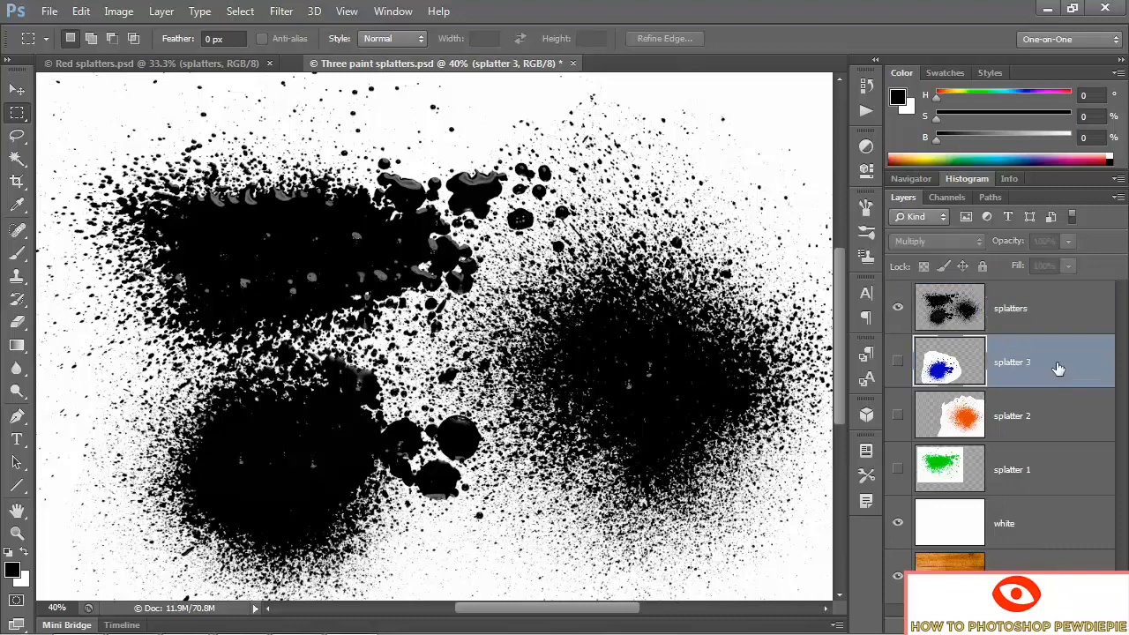
{"action": "left_click", "coordinate": [1040, 518], "text": "shift"}
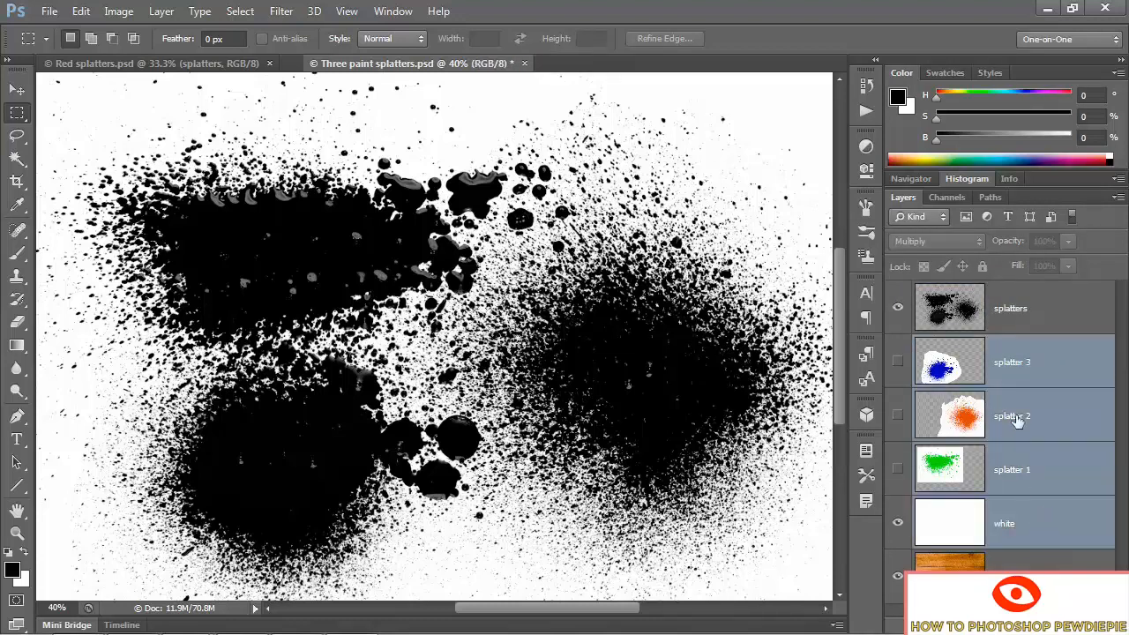
{"action": "left_click", "coordinate": [1118, 197]}
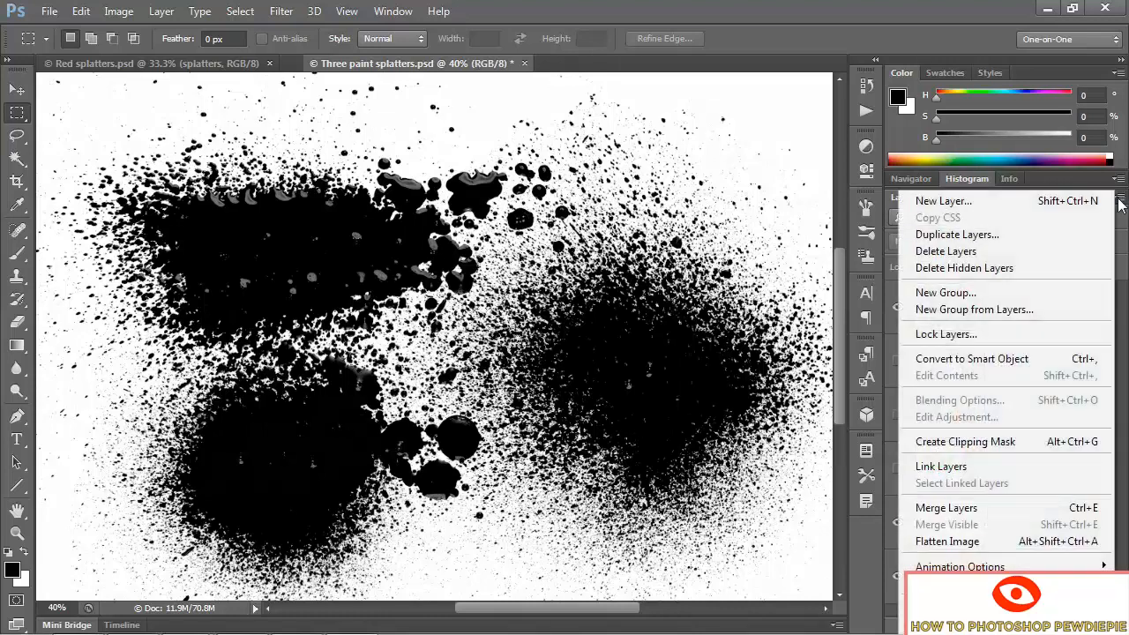
{"action": "left_click", "coordinate": [1039, 308]}
{"action": "type", "text": "paint photos"}
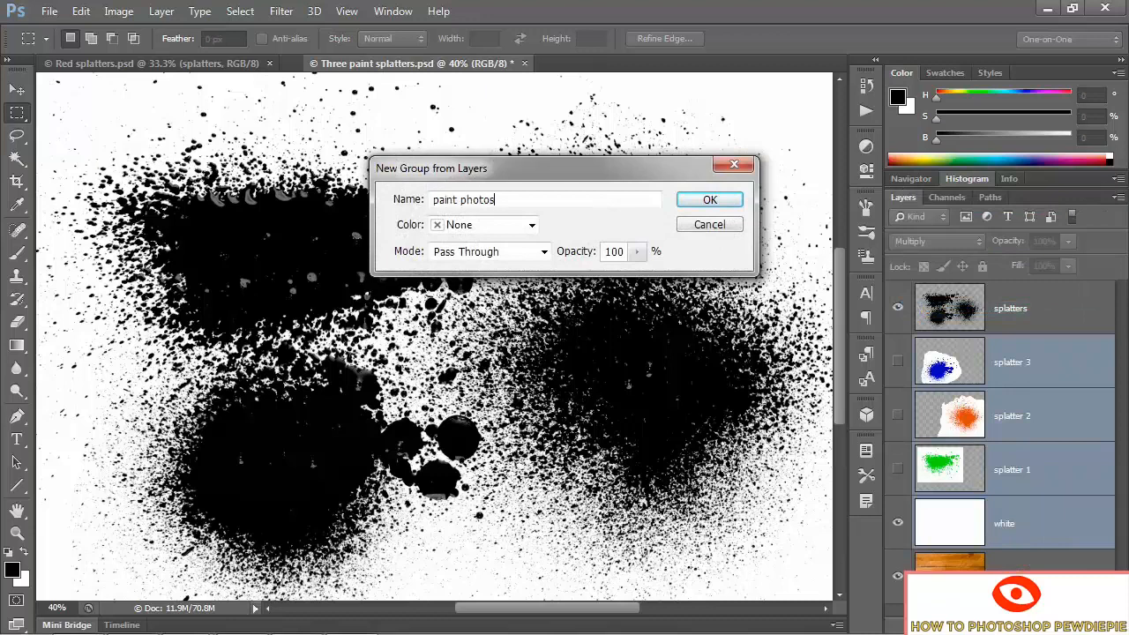
{"action": "left_click", "coordinate": [733, 199]}
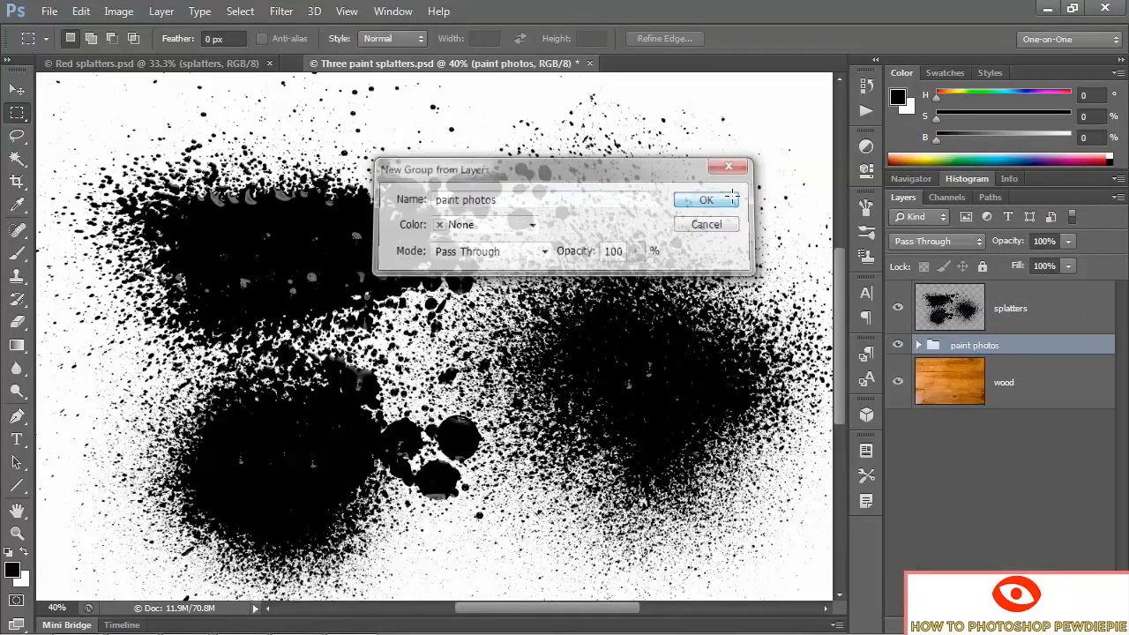
{"action": "left_click", "coordinate": [897, 345]}
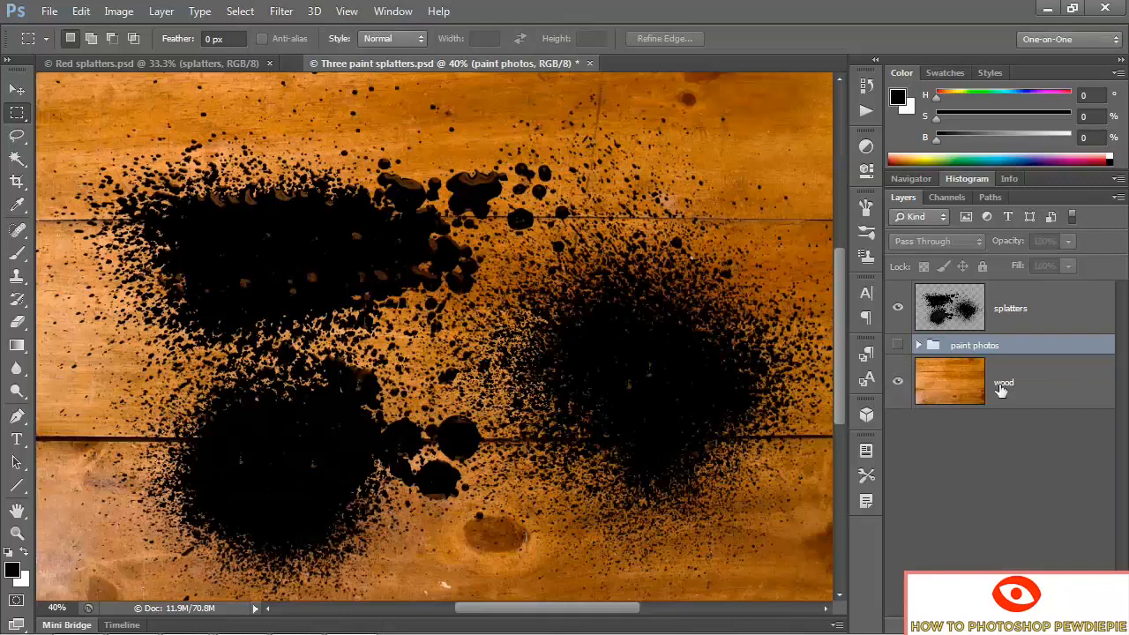
- Recolor only the opaque pixels of the splatters layer with dark red at hue 0, saturation 100% and brightness 25%
{"action": "left_click", "coordinate": [949, 309]}
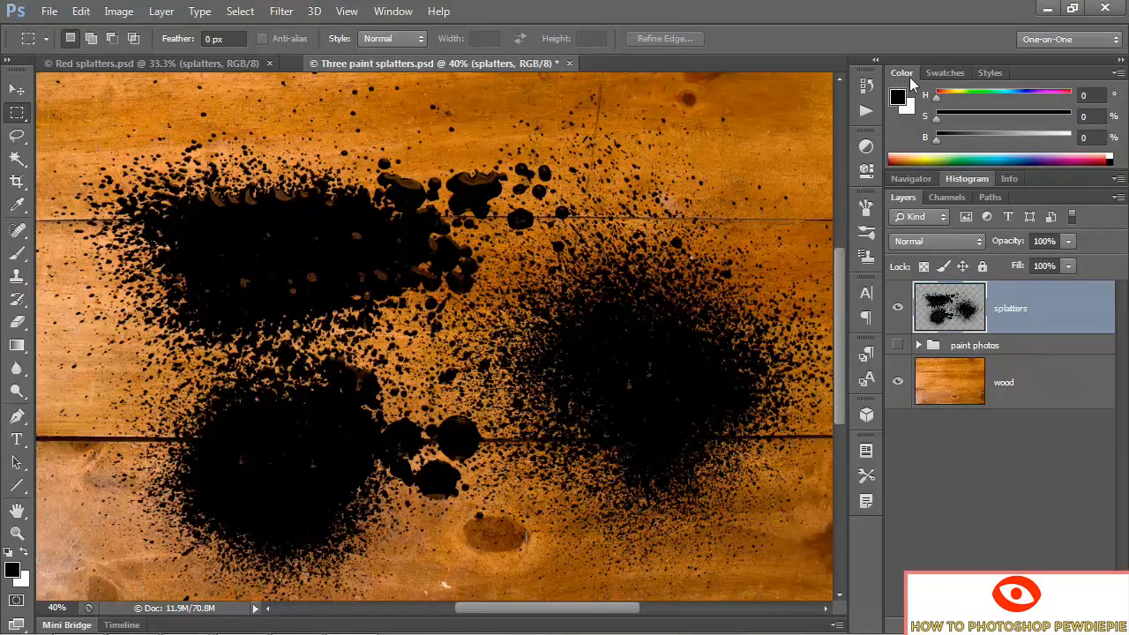
{"action": "left_click", "coordinate": [1118, 73]}
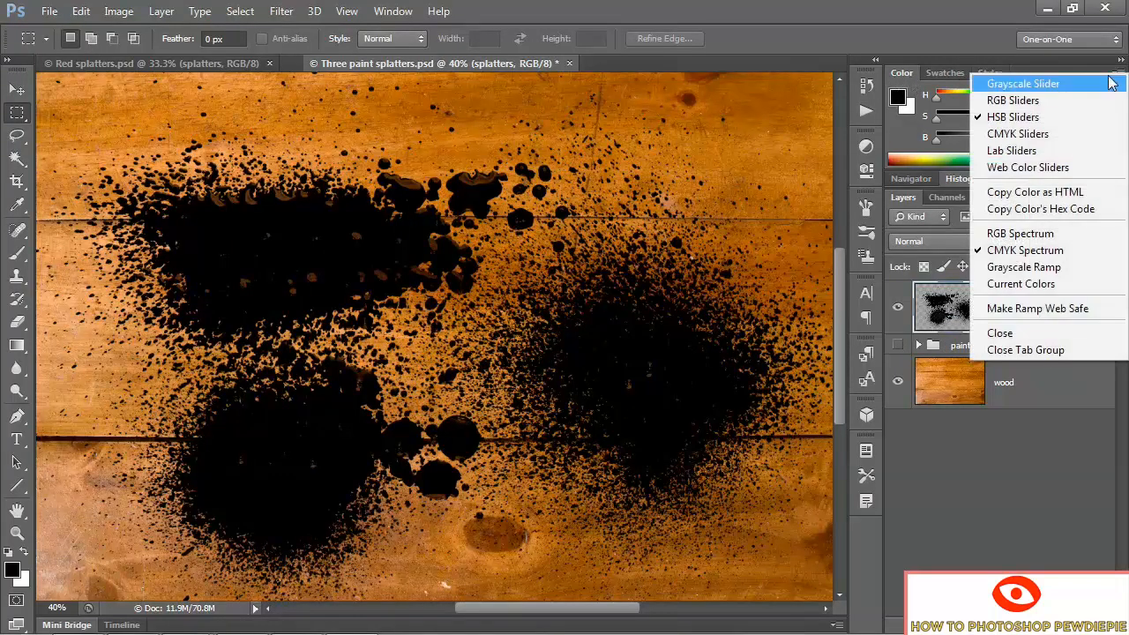
{"action": "left_click", "coordinate": [1064, 119]}
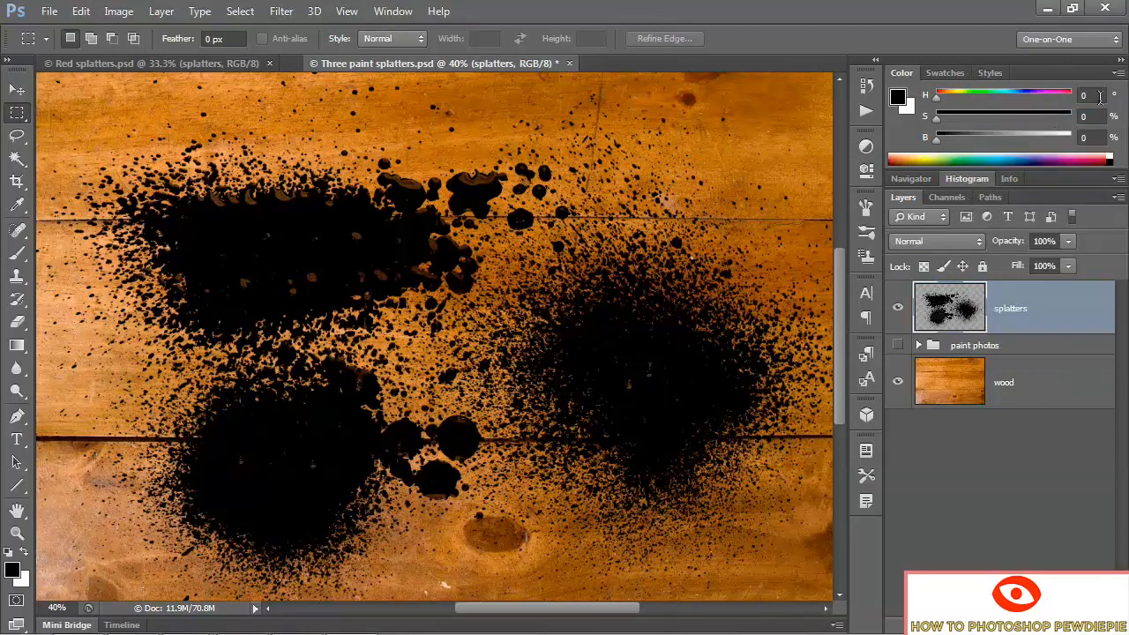
{"action": "left_click", "coordinate": [1091, 116]}
{"action": "type", "text": "100"}
{"action": "key", "text": "Tab"}
{"action": "type", "text": "25"}
{"action": "key", "text": "Return"}
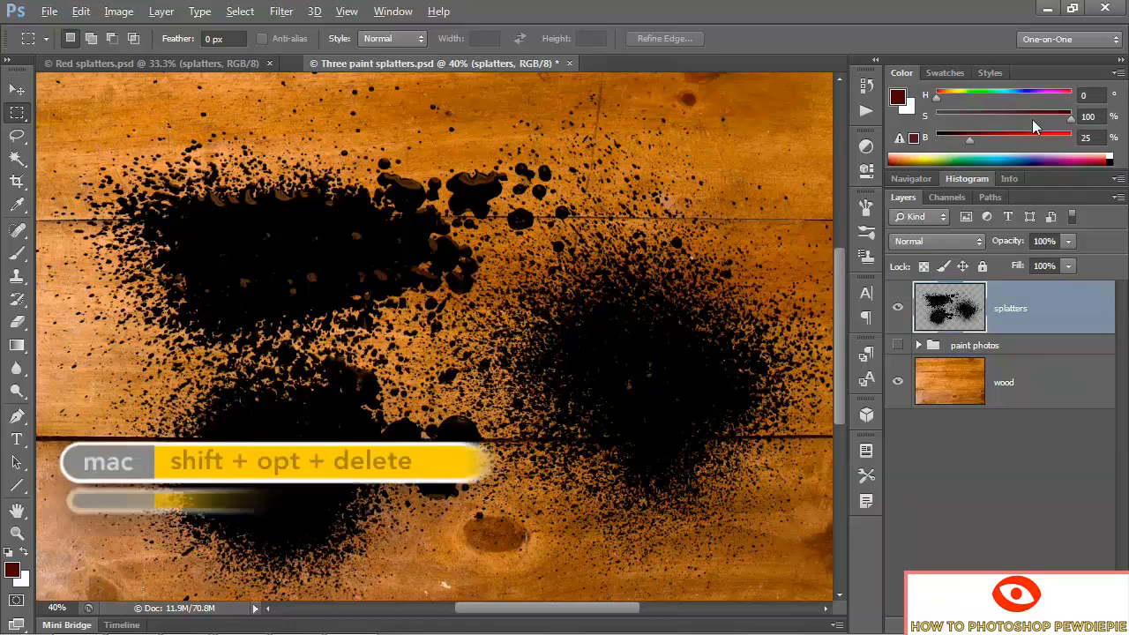
{"action": "key", "text": "shift+alt+BackSpace"}
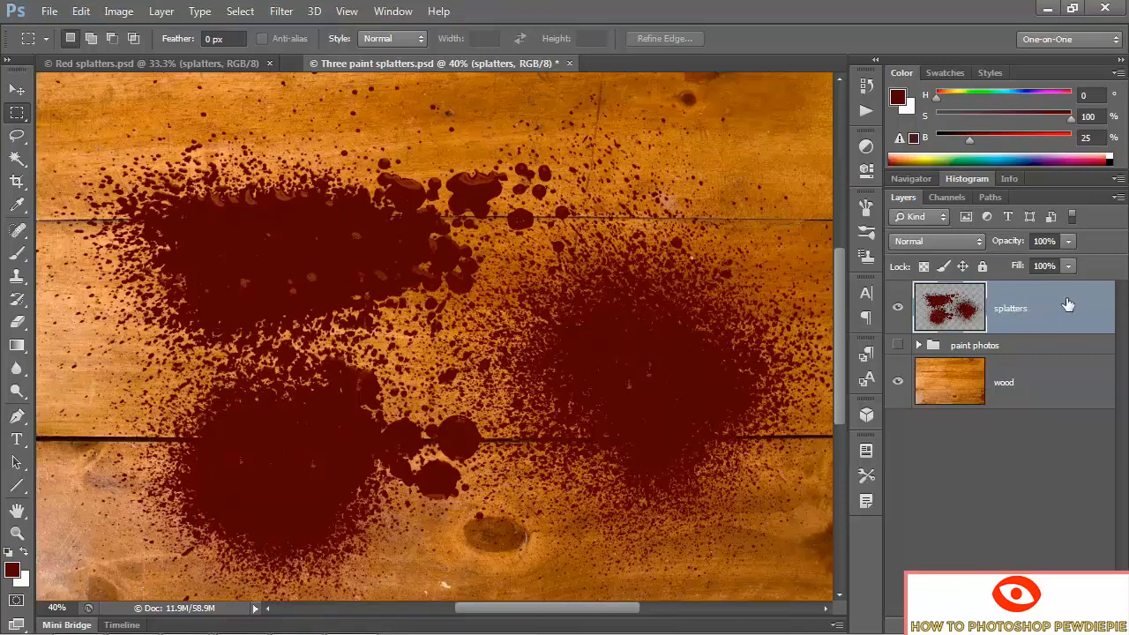
- Convert the splatters layer to a smart object and load its outline as a selection with the default colors restored
{"action": "left_click", "coordinate": [1118, 197]}
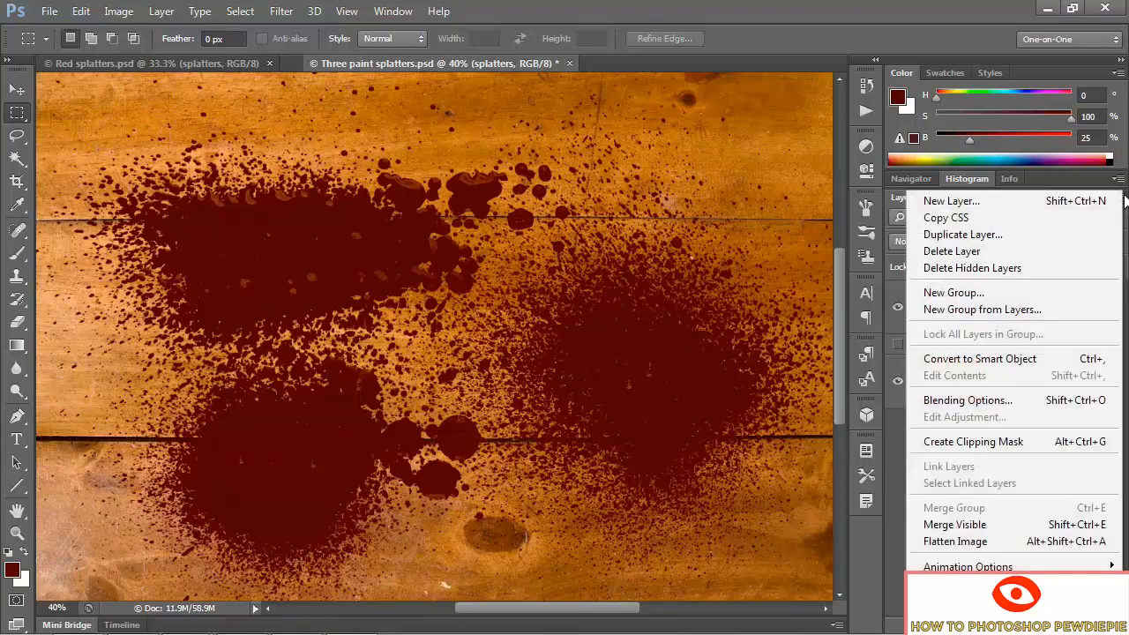
{"action": "left_click", "coordinate": [1047, 368]}
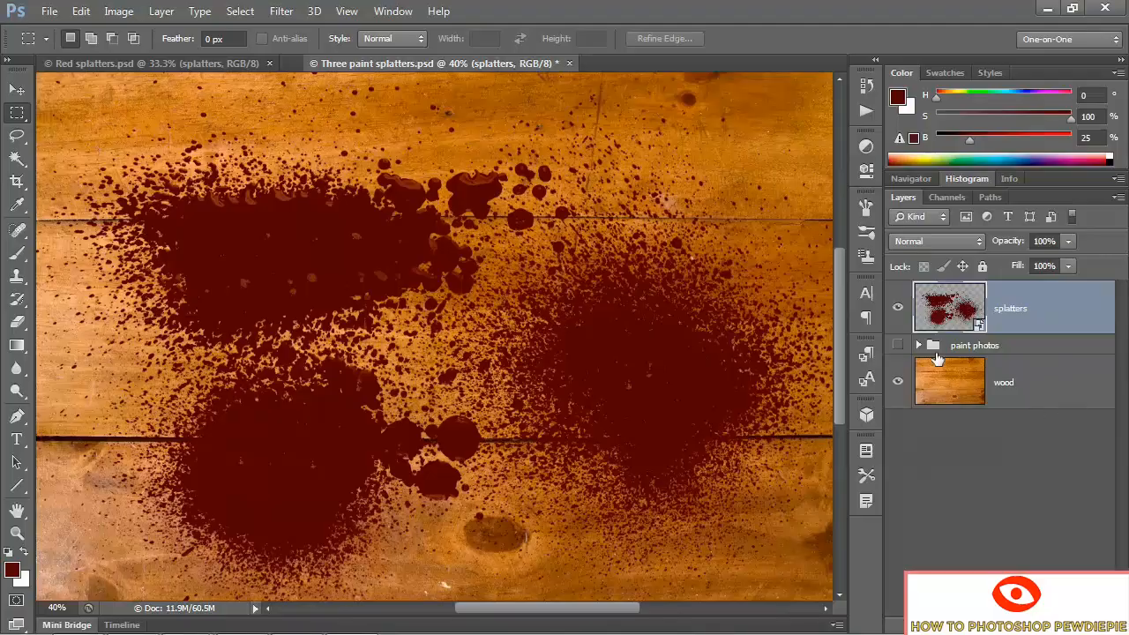
{"action": "left_click", "coordinate": [942, 313], "text": "ctrl"}
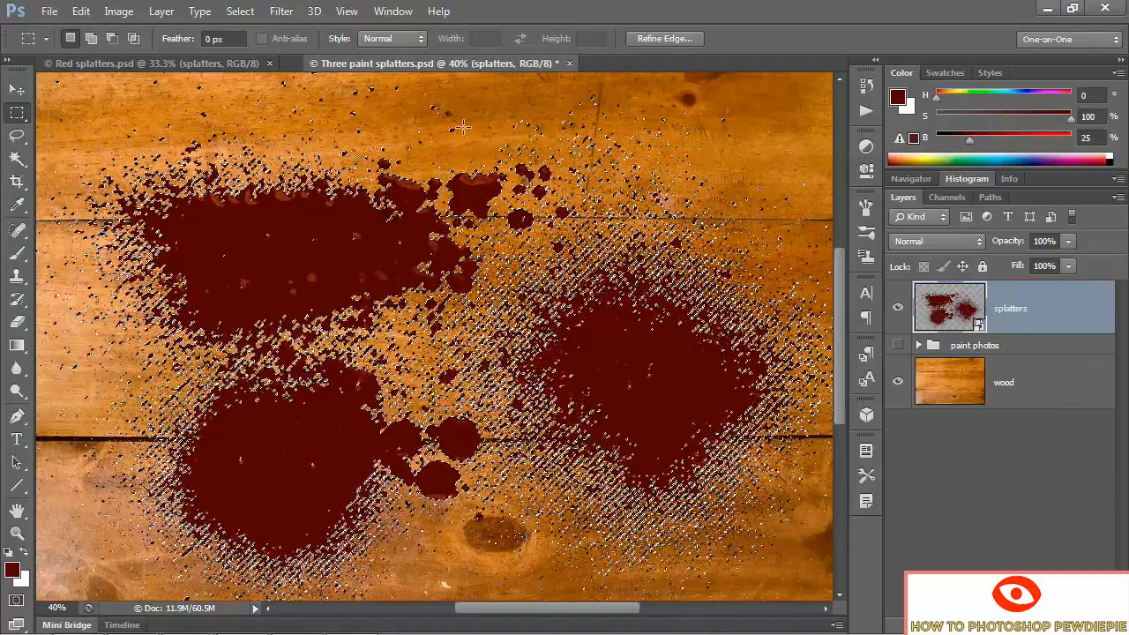
{"action": "key", "text": "d"}
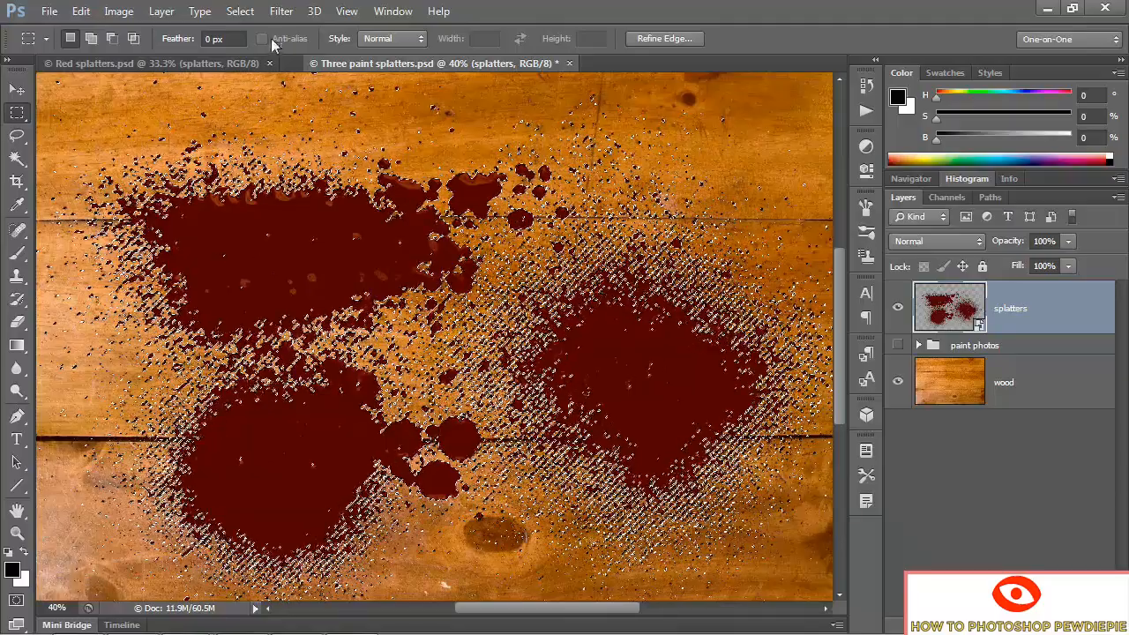
- Apply the Clouds filter to the splatters smart object within the selection, and turn its filter mask off and back on
{"action": "left_click", "coordinate": [283, 10]}
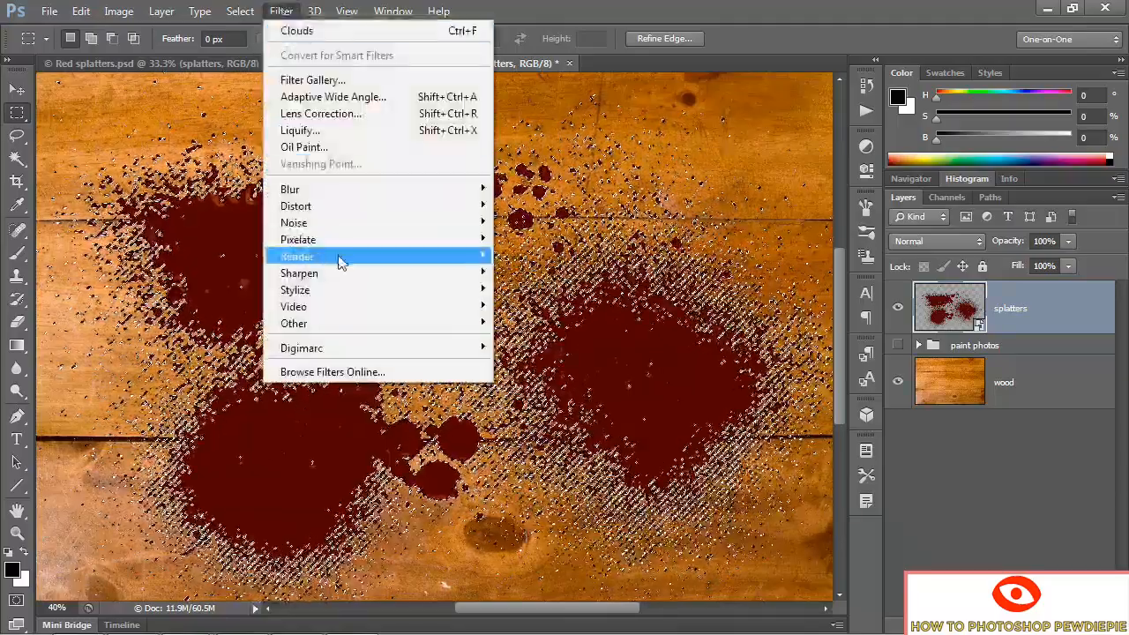
{"action": "mouse_move", "coordinate": [341, 261]}
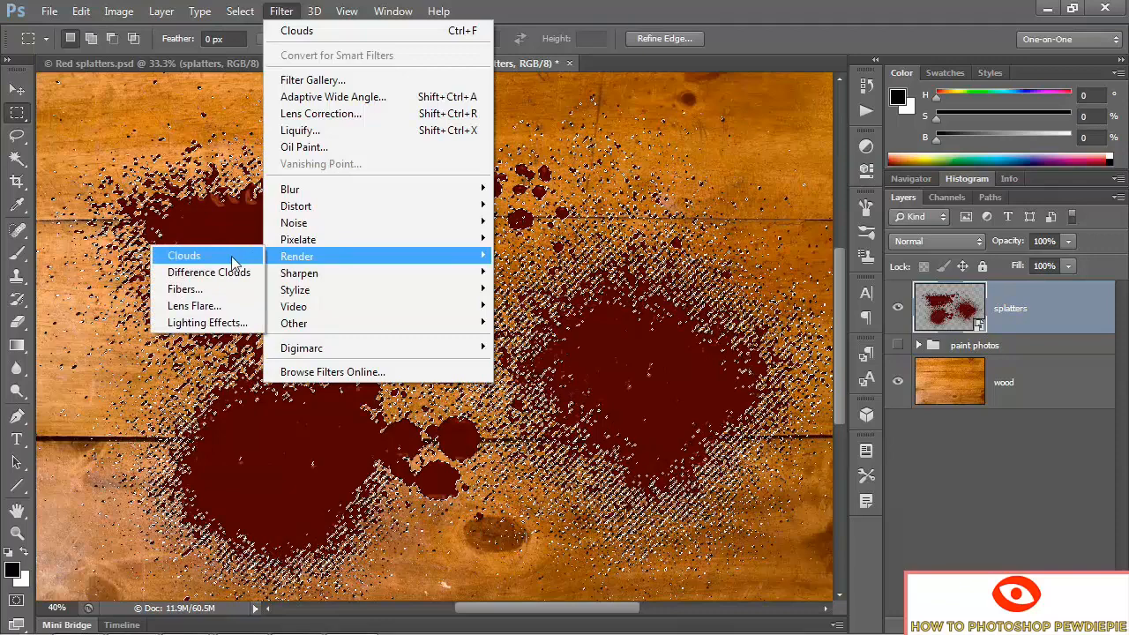
{"action": "left_click", "coordinate": [229, 256]}
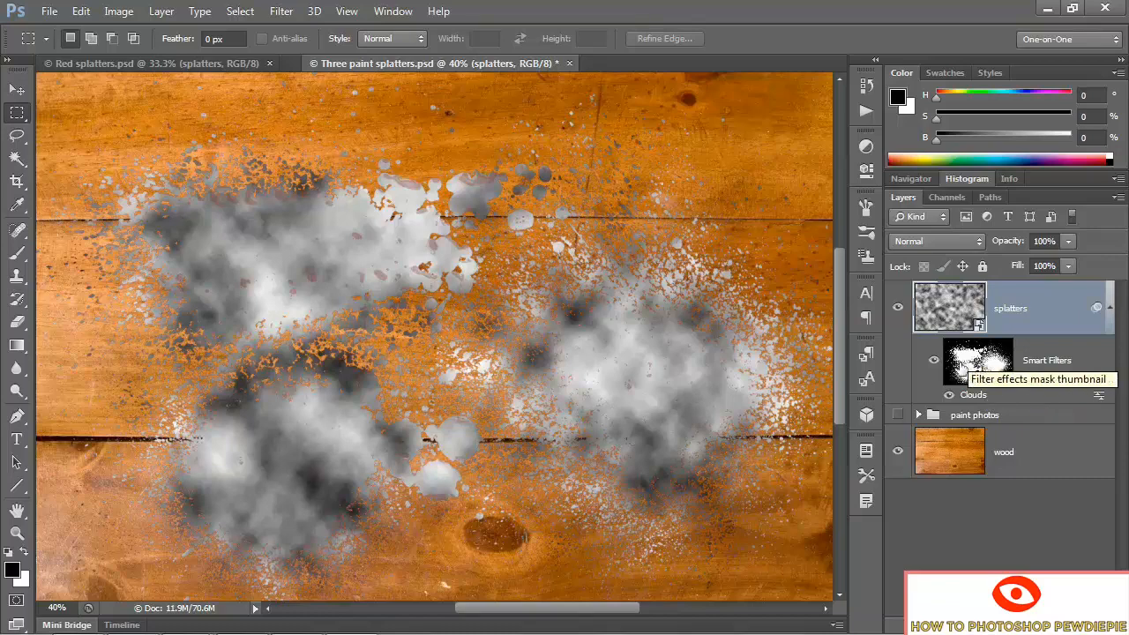
{"action": "left_click", "coordinate": [961, 368], "text": "shift"}
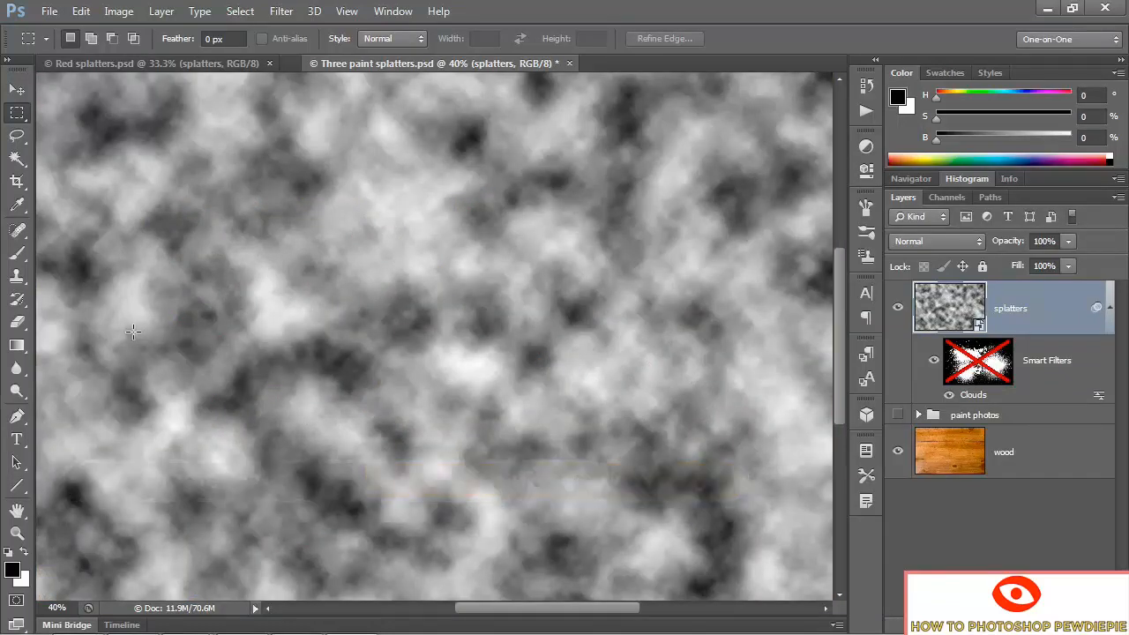
{"action": "left_click", "coordinate": [1001, 375], "text": "shift"}
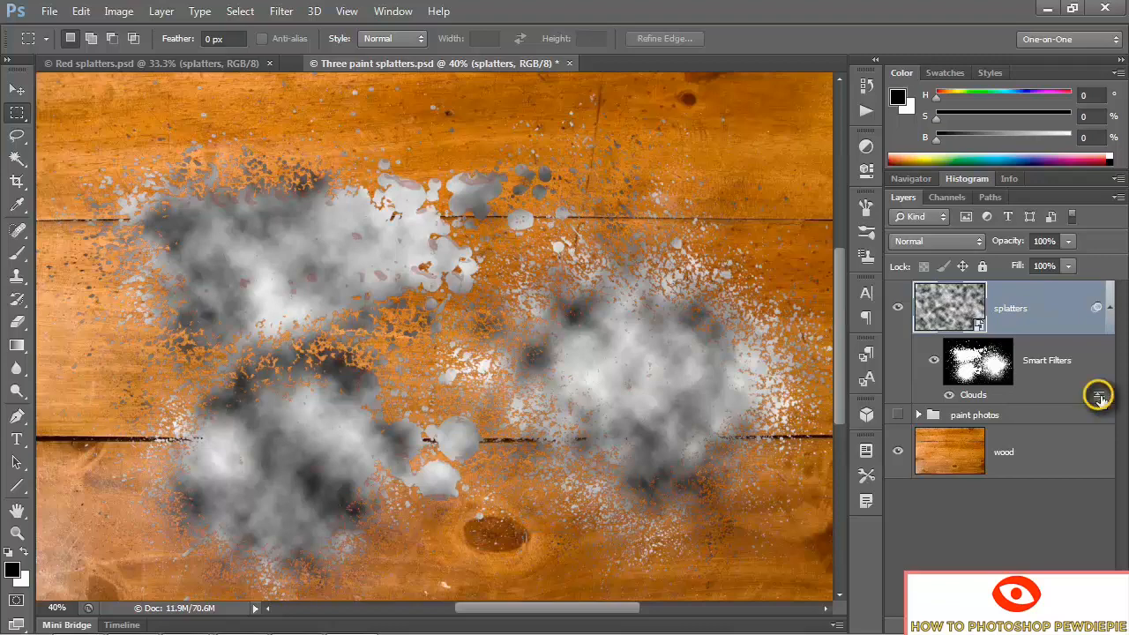
- Set the blend mode of the Clouds smart filter to Multiply
{"action": "double_click", "coordinate": [1099, 399]}
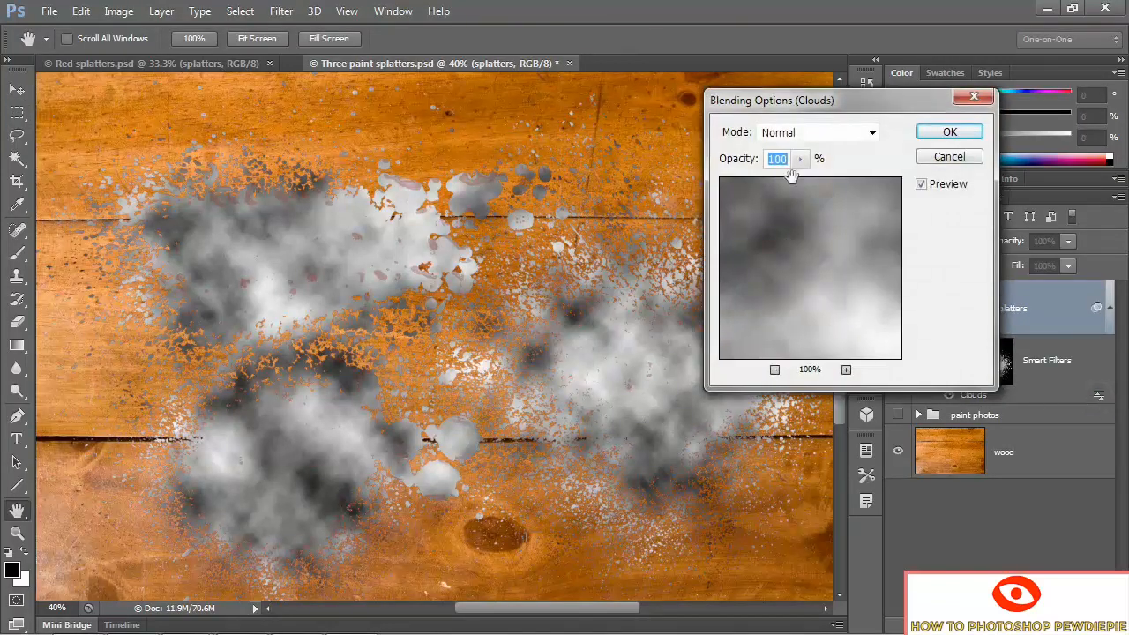
{"action": "left_click", "coordinate": [809, 140]}
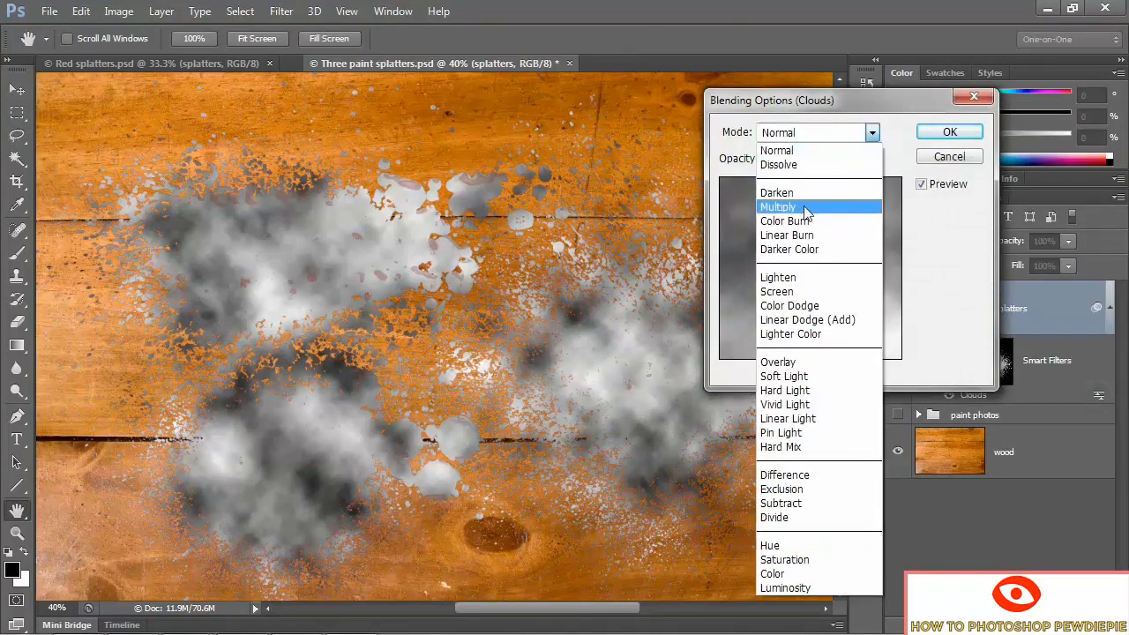
{"action": "left_click", "coordinate": [806, 208]}
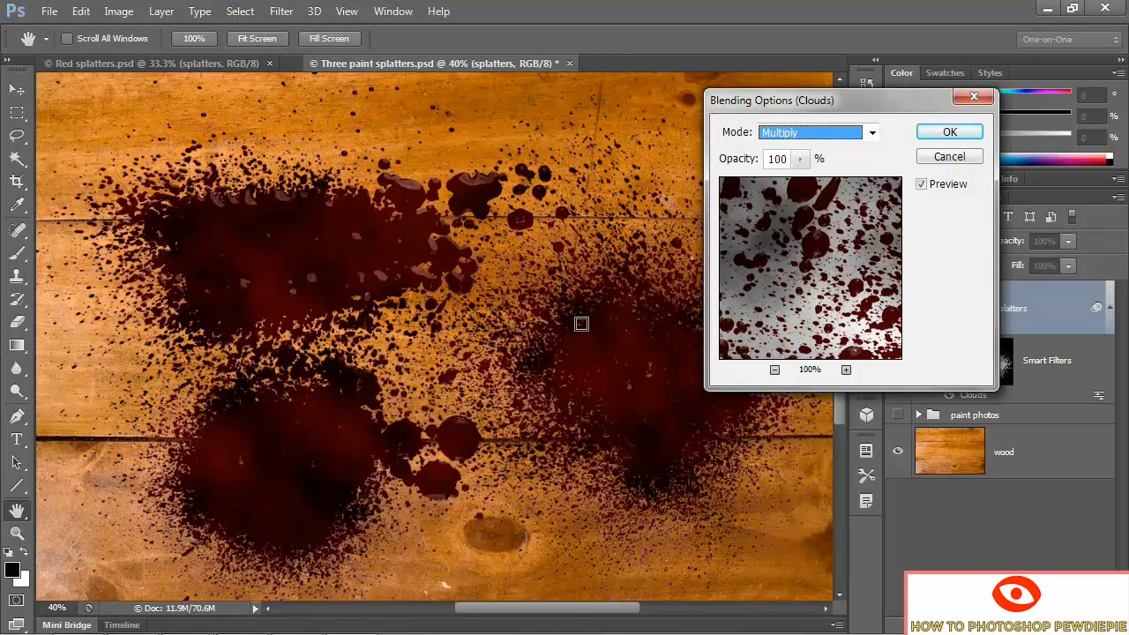
{"action": "left_click", "coordinate": [961, 135]}
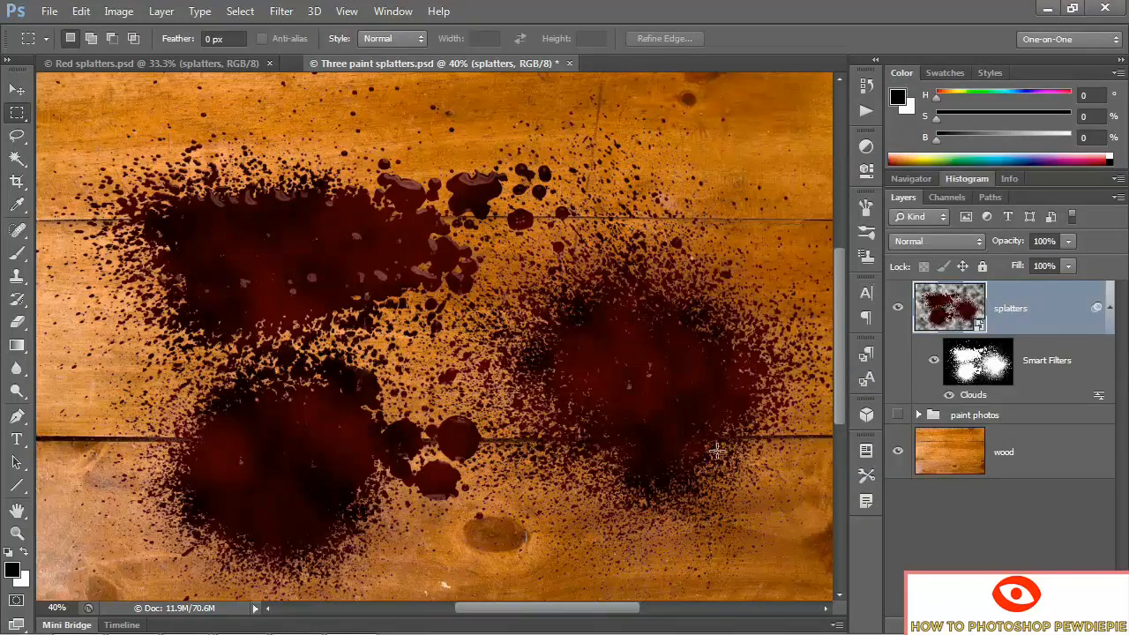
- Set the splatters layer's fill opacity to 50%
{"action": "left_click", "coordinate": [1040, 266]}
{"action": "type", "text": "50"}
{"action": "key", "text": "Return"}
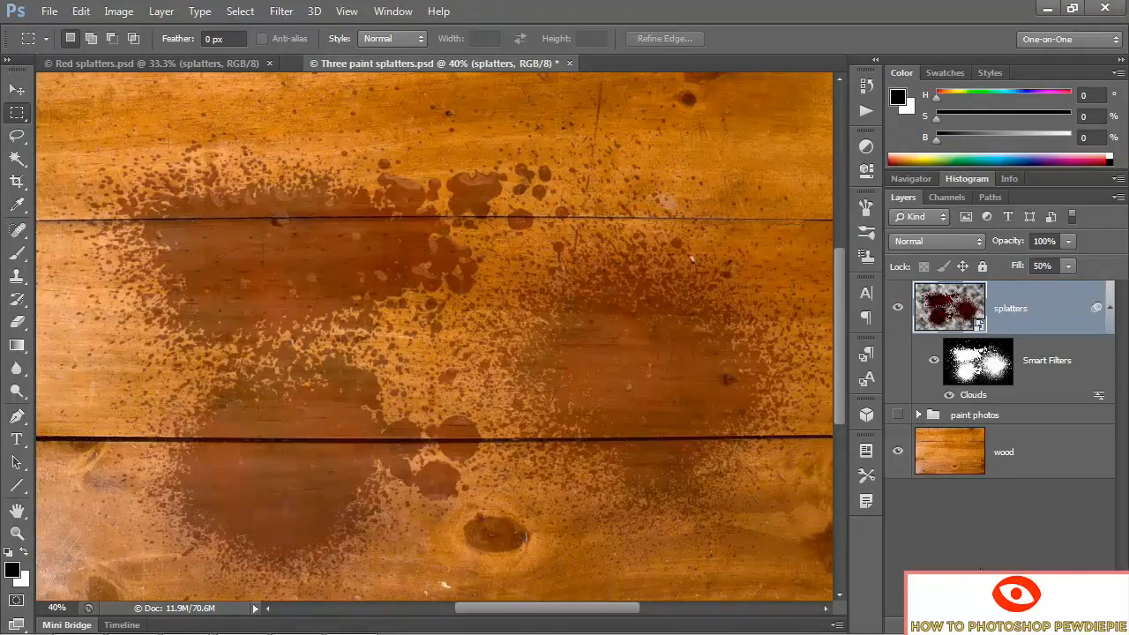
- Add a Color Overlay effect to the splatters layer in dark red with brightness 35%
{"action": "left_click", "coordinate": [956, 624]}
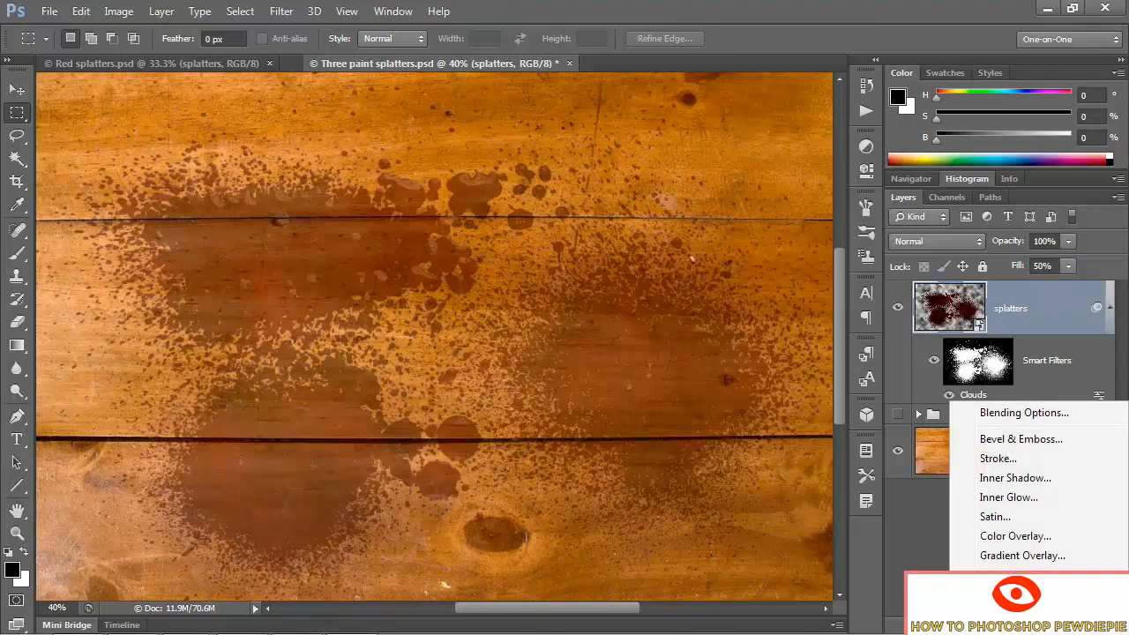
{"action": "left_click", "coordinate": [987, 537]}
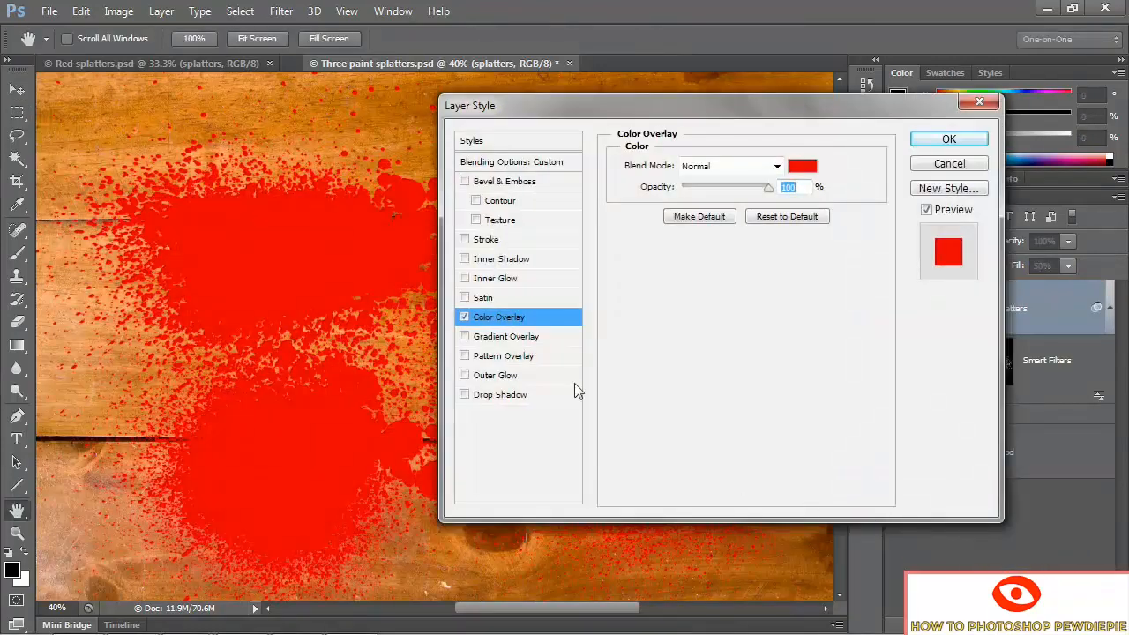
{"action": "left_click", "coordinate": [803, 167]}
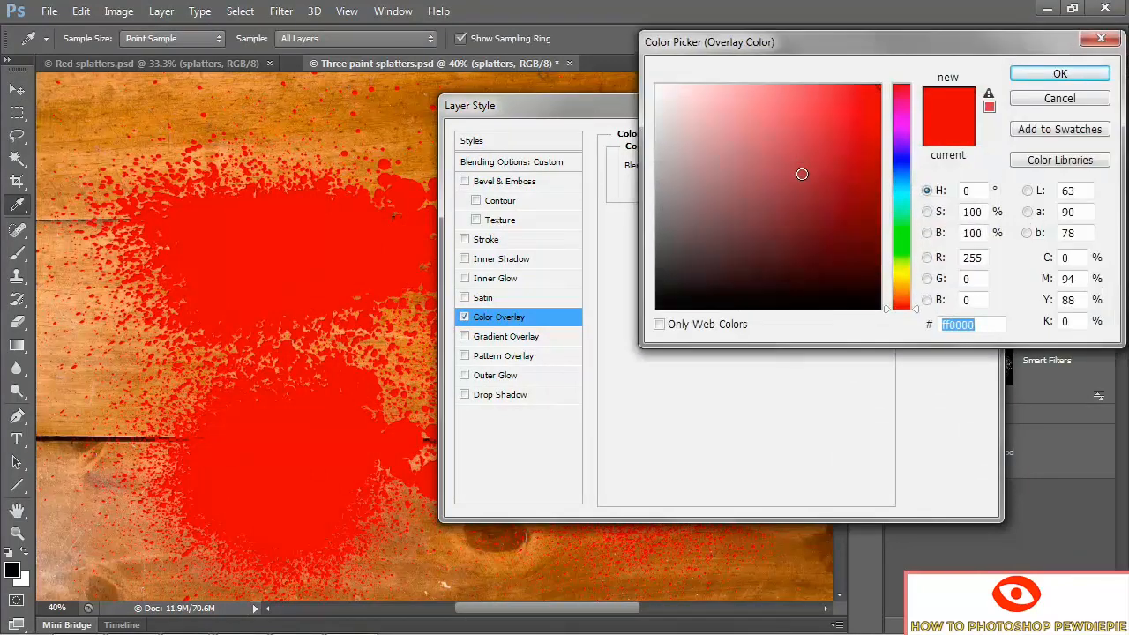
{"action": "double_click", "coordinate": [966, 233]}
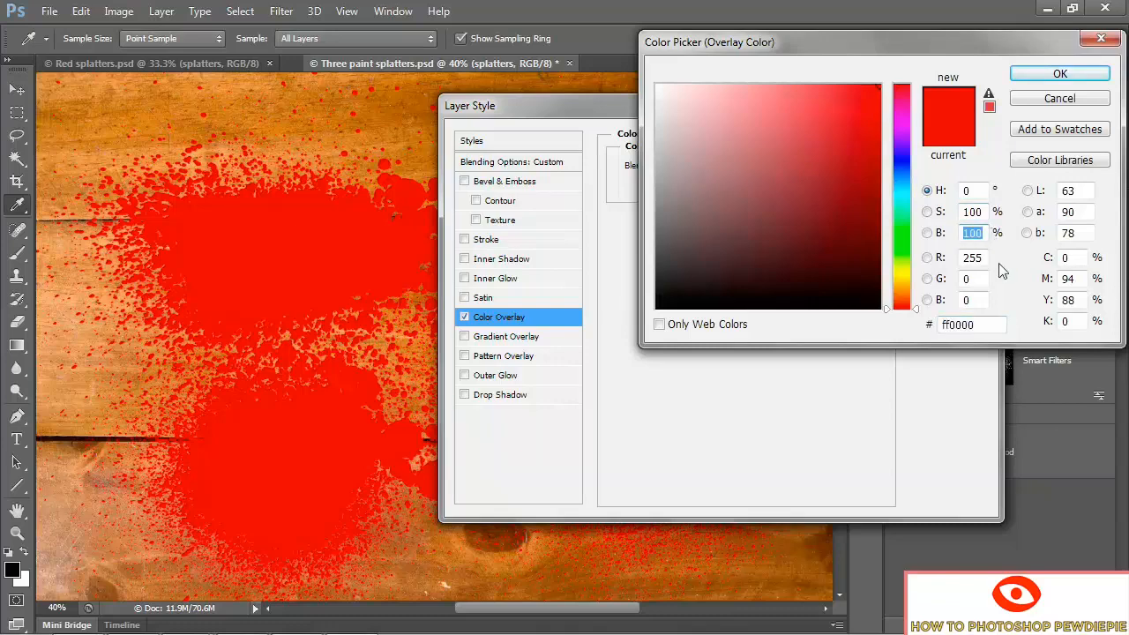
{"action": "type", "text": "35"}
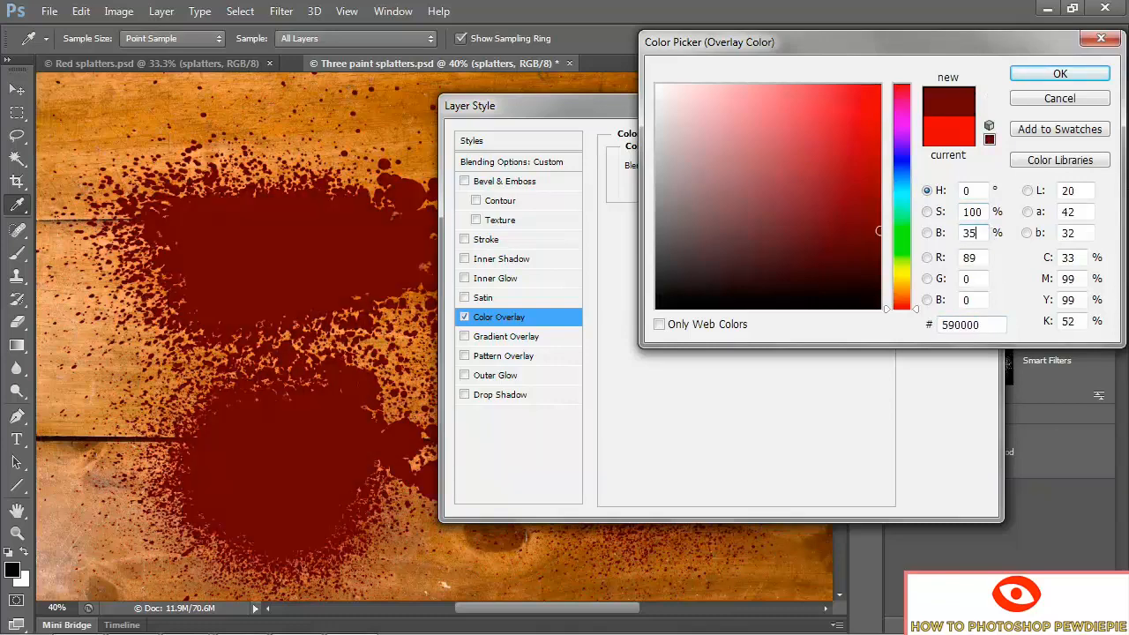
{"action": "left_click", "coordinate": [1034, 73]}
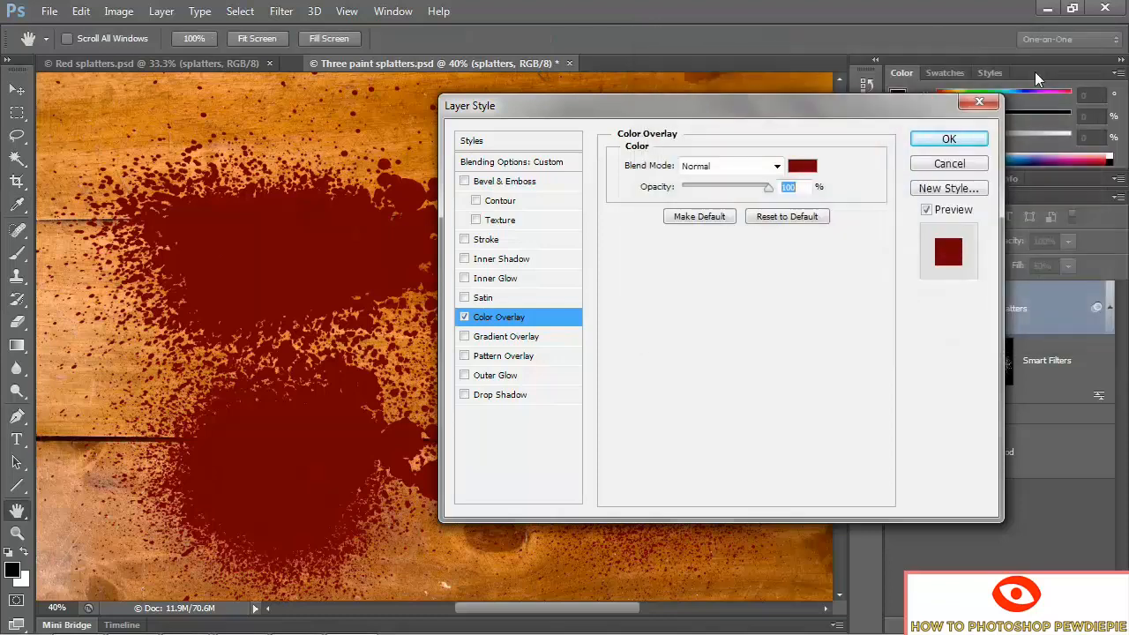
- Set the Color Overlay to Linear Light at 50% opacity and move the layer style dialog off the splatters
{"action": "left_click", "coordinate": [739, 166]}
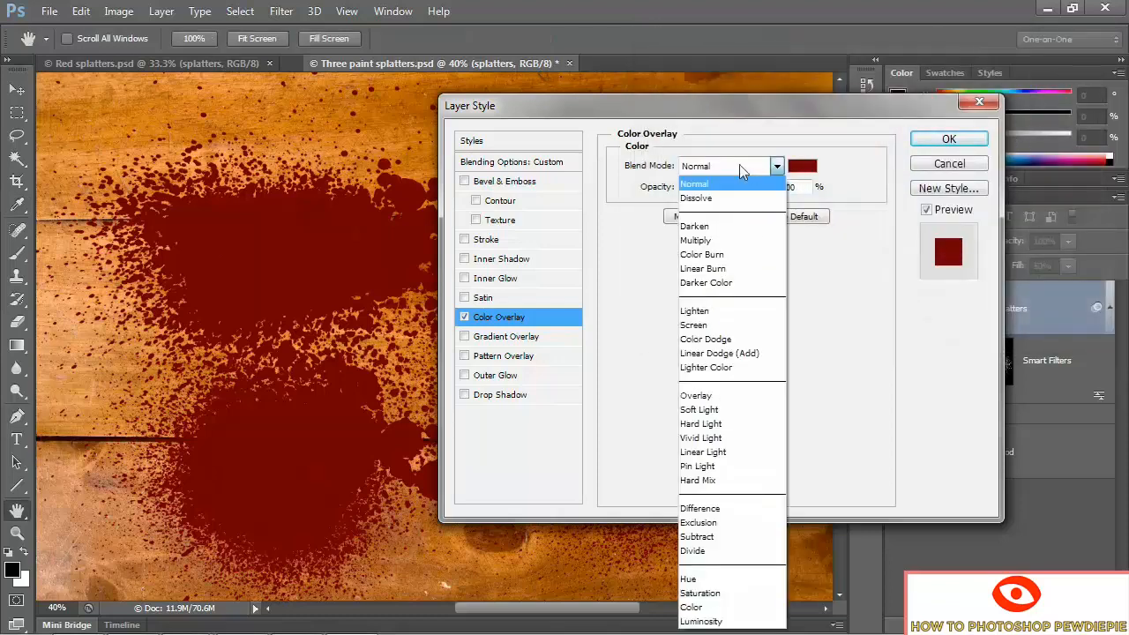
{"action": "left_click", "coordinate": [735, 450]}
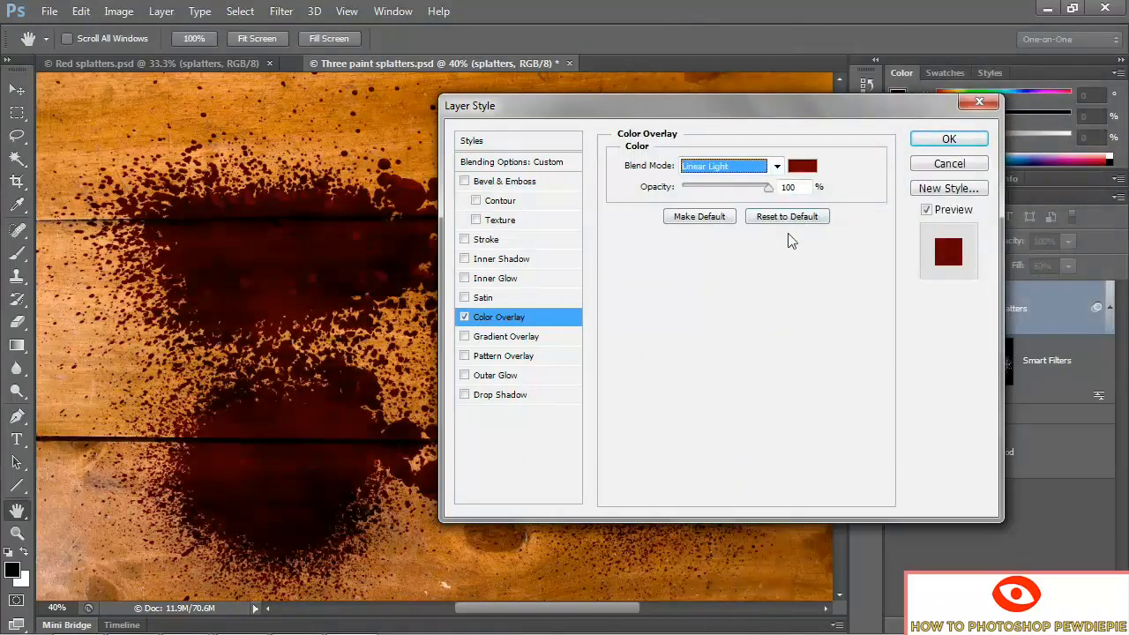
{"action": "double_click", "coordinate": [799, 186]}
{"action": "type", "text": "50"}
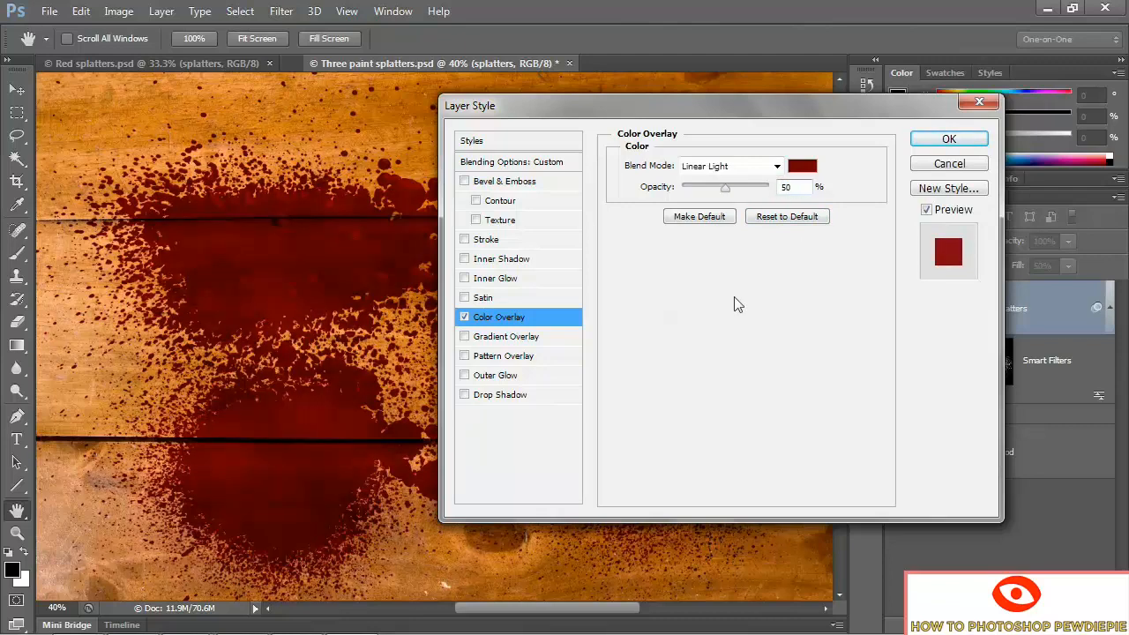
{"action": "left_click_drag", "start_coordinate": [472, 105], "coordinate": [669, 105]}
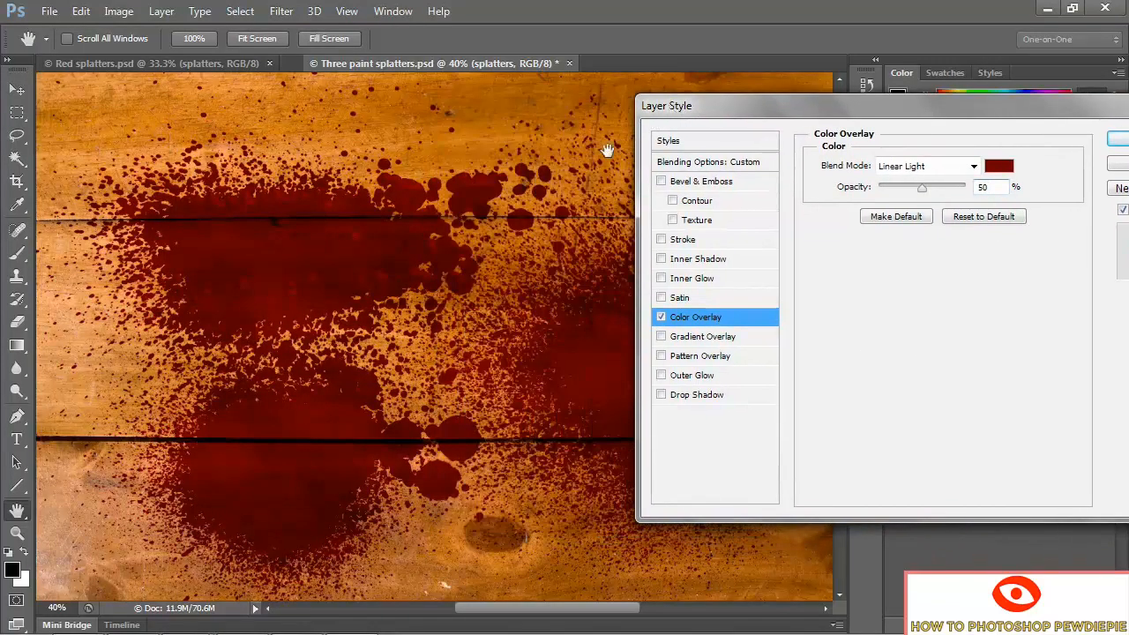
- Add a Gradient Overlay and recolor its black stop dark red with saturation 100% and brightness 25%
{"action": "left_click", "coordinate": [696, 336]}
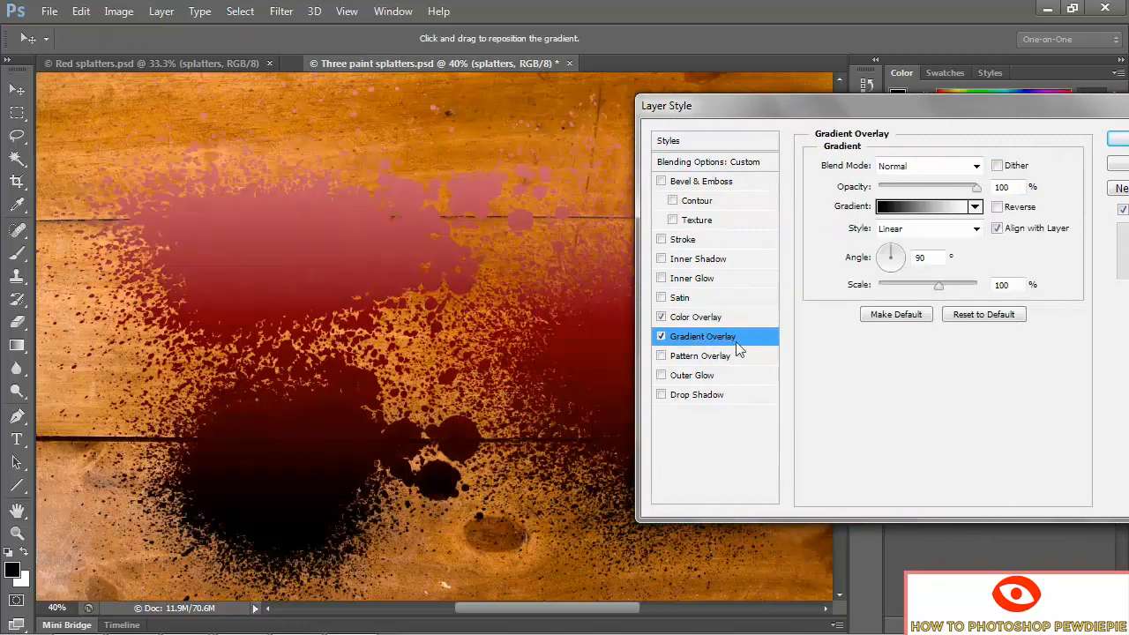
{"action": "left_click", "coordinate": [893, 208]}
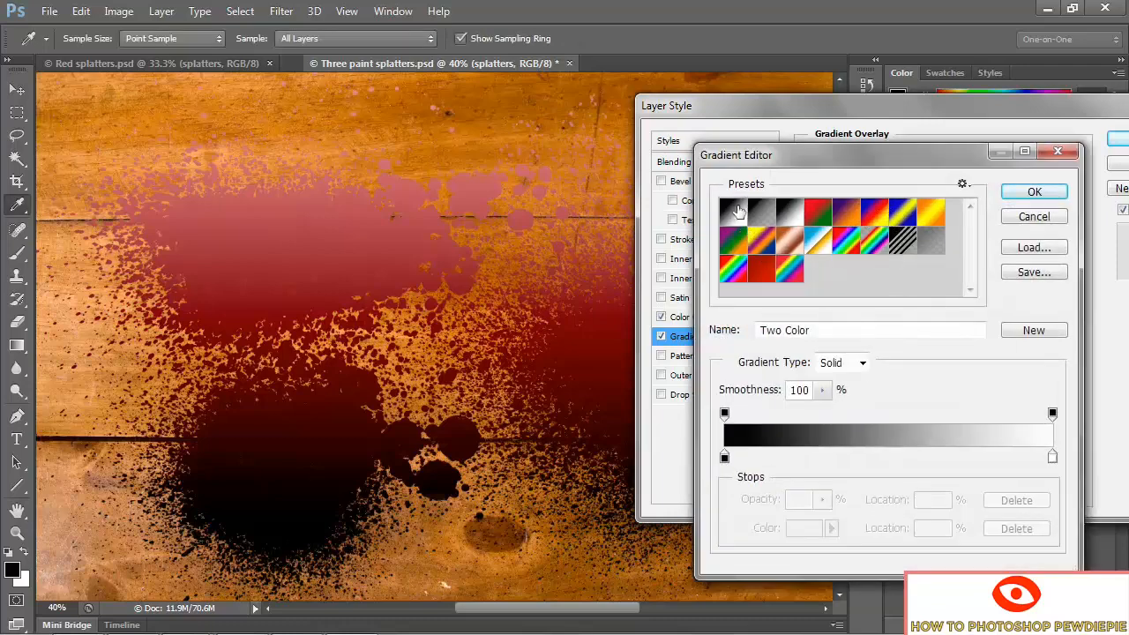
{"action": "double_click", "coordinate": [725, 459]}
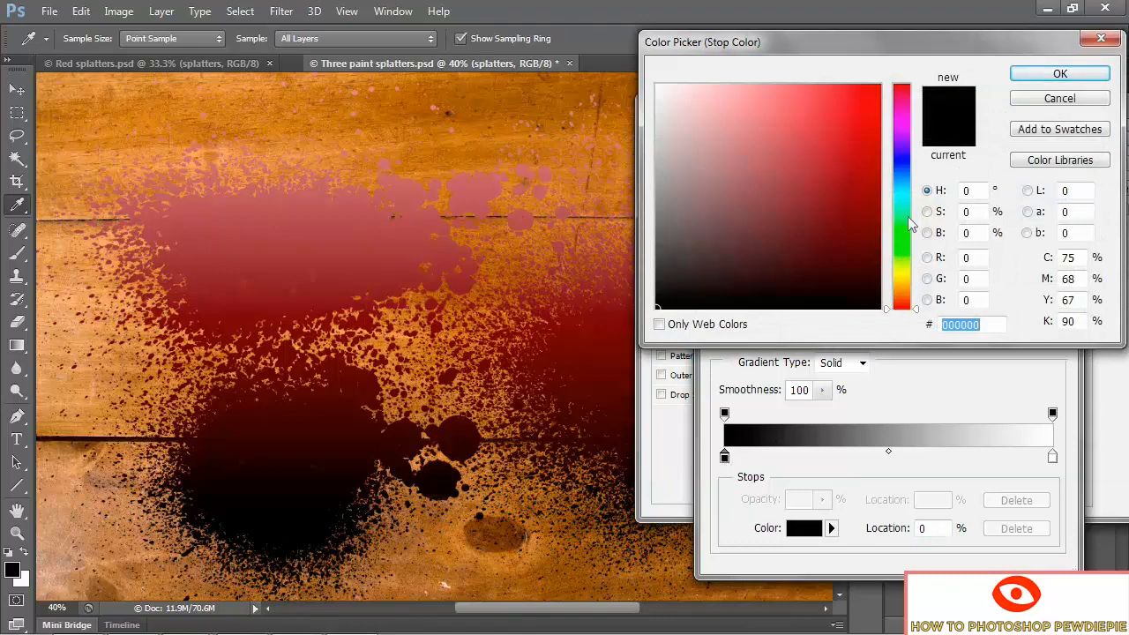
{"action": "double_click", "coordinate": [966, 212]}
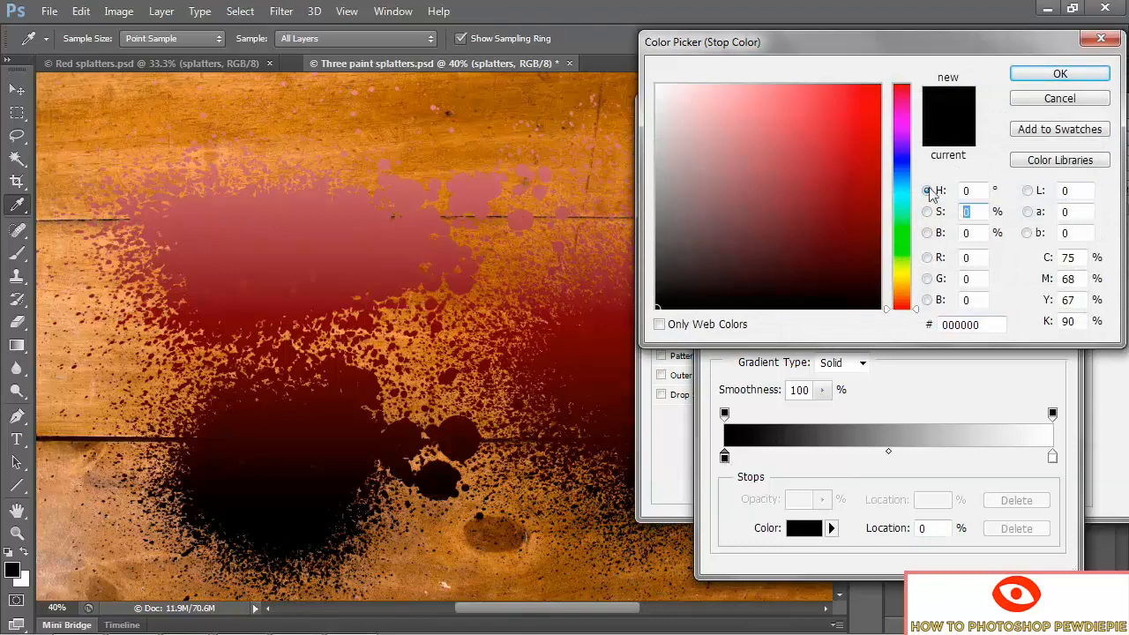
{"action": "type", "text": "100"}
{"action": "key", "text": "Tab"}
{"action": "type", "text": "25"}
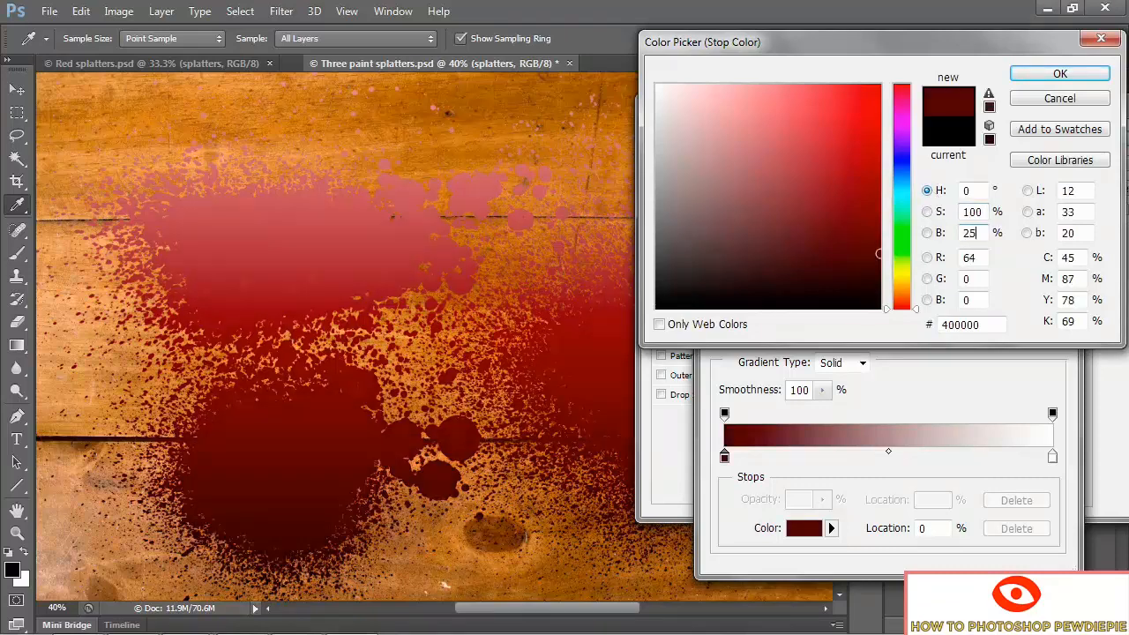
{"action": "key", "text": "Return"}
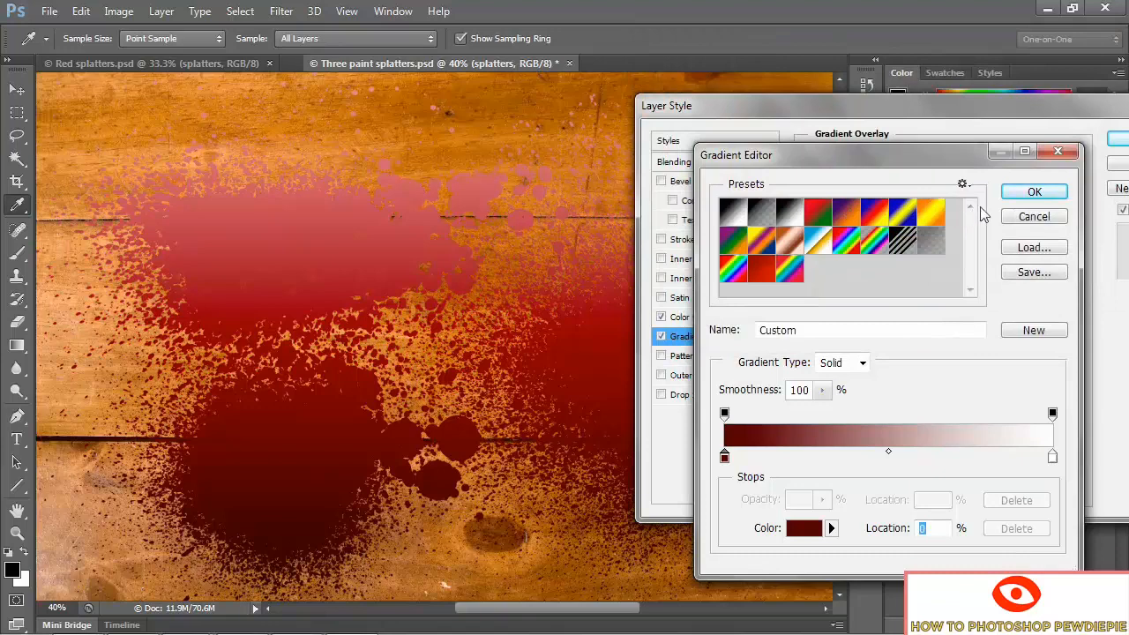
{"action": "left_click", "coordinate": [1014, 195]}
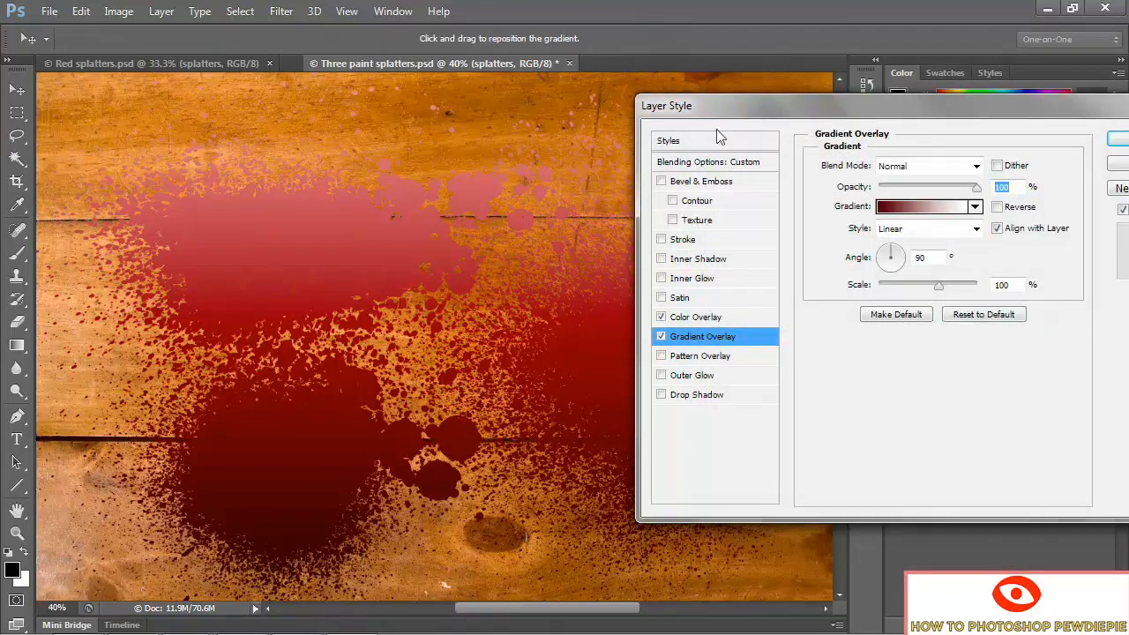
- Change the Gradient Overlay's style to Radial and its scale to 150%
{"action": "left_click", "coordinate": [947, 228]}
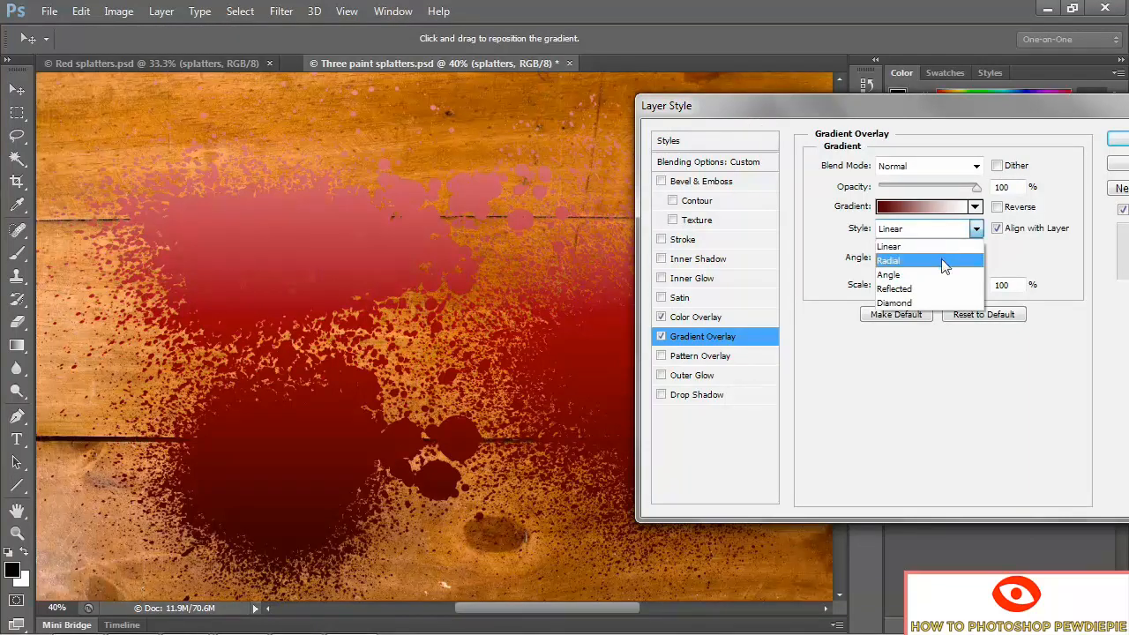
{"action": "left_click", "coordinate": [944, 261]}
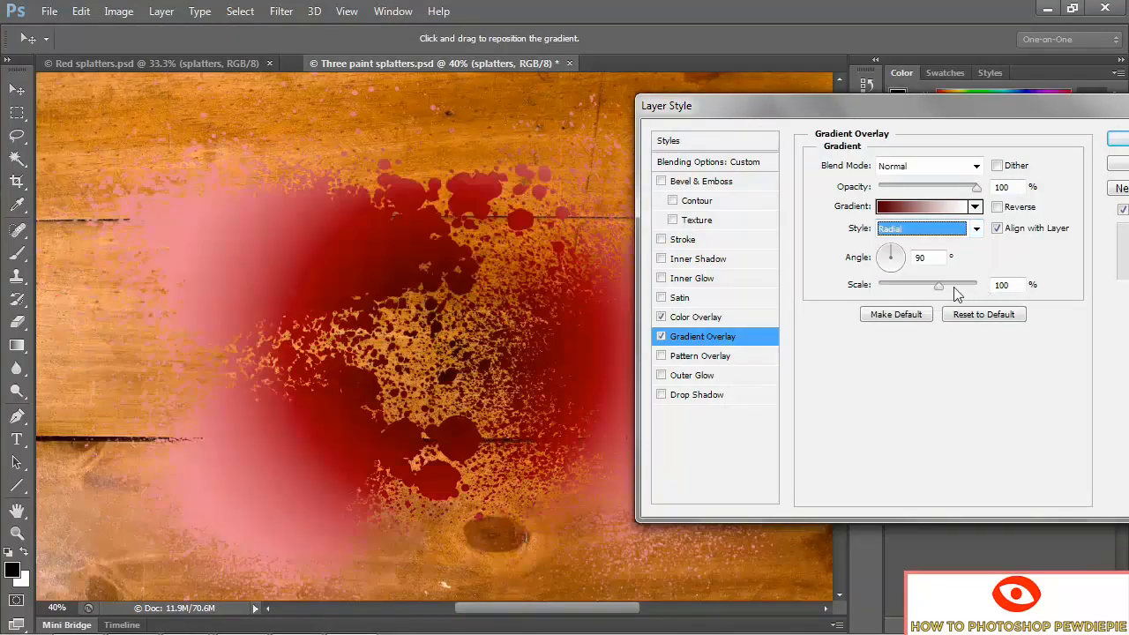
{"action": "left_click_drag", "start_coordinate": [938, 288], "coordinate": [1027, 296]}
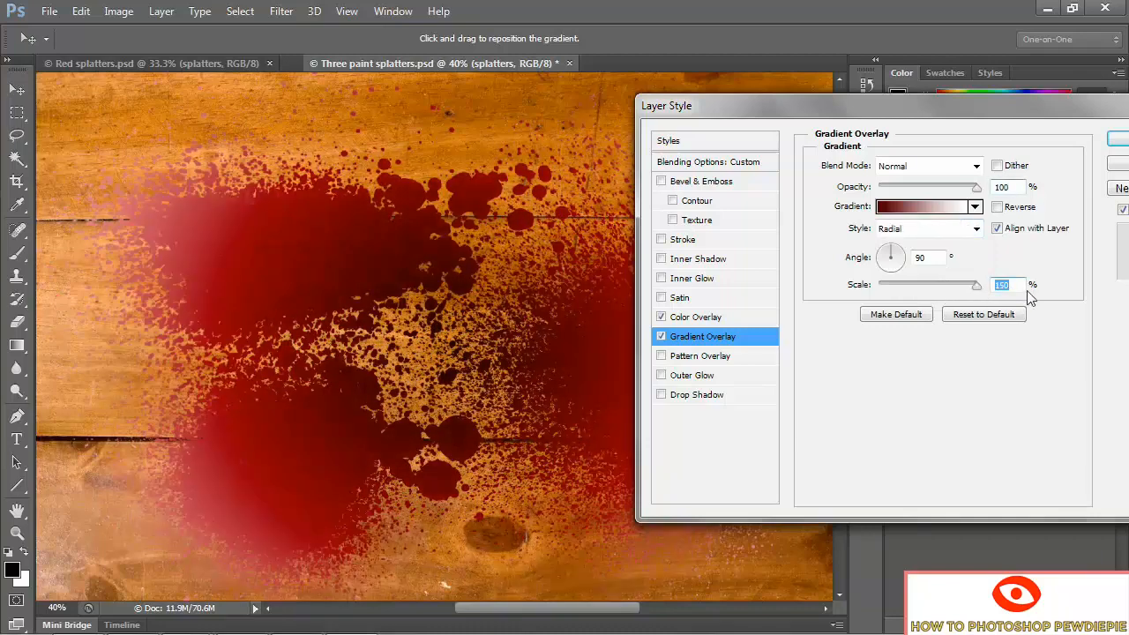
- Set the Gradient Overlay's blend mode to Multiply and its opacity to 75%, keeping the splatters and dialog options in view
{"action": "left_click", "coordinate": [940, 167]}
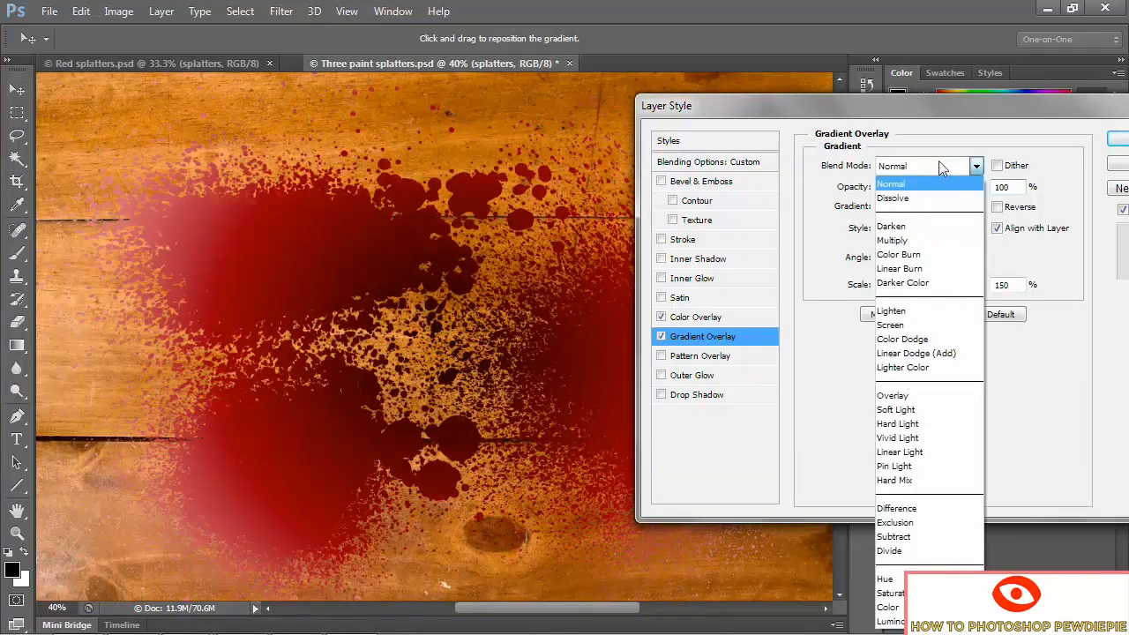
{"action": "left_click", "coordinate": [935, 244]}
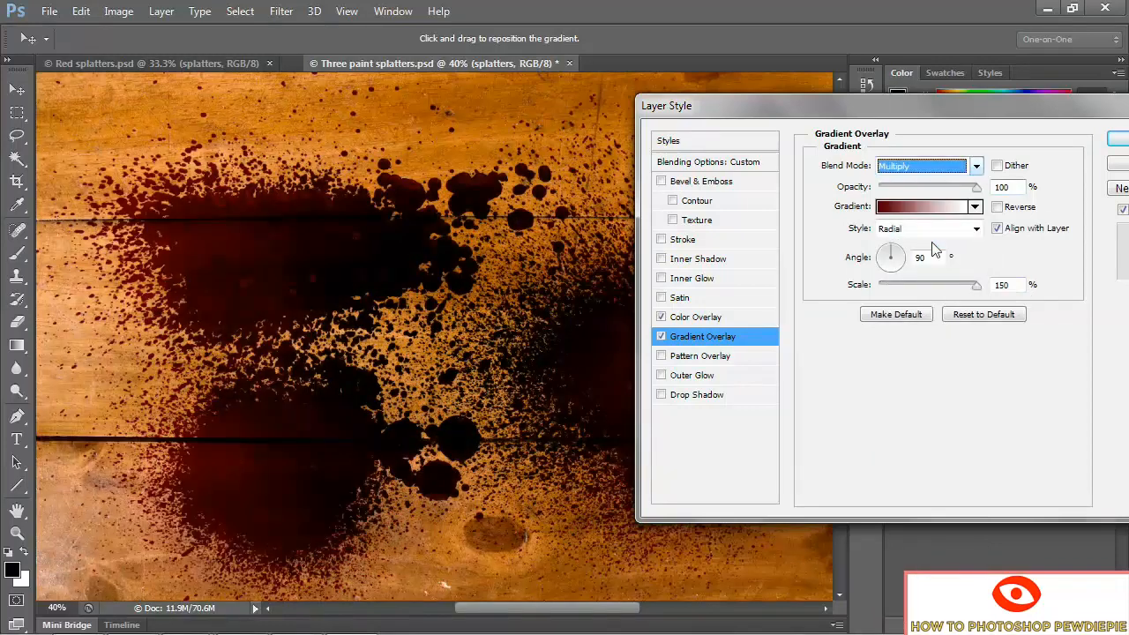
{"action": "double_click", "coordinate": [1012, 186]}
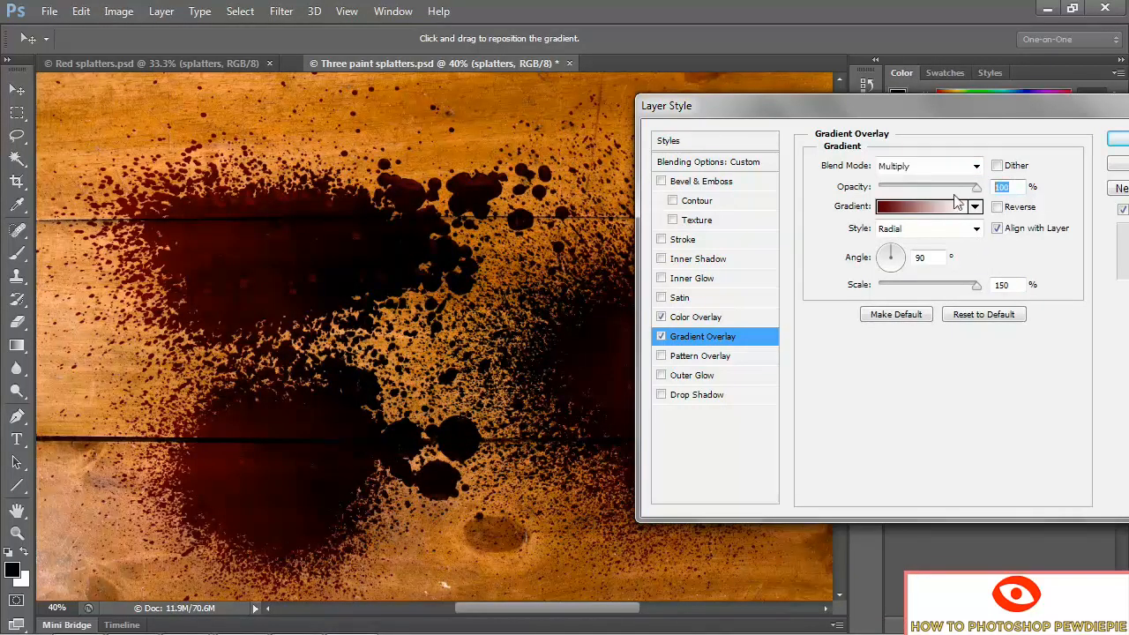
{"action": "type", "text": "75"}
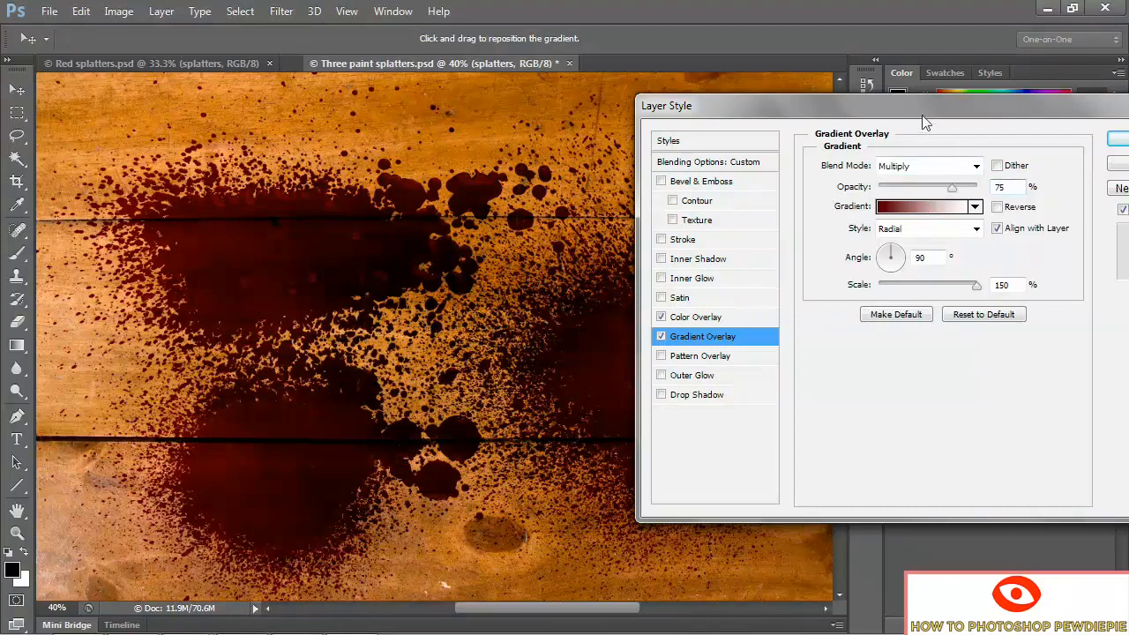
{"action": "left_click_drag", "start_coordinate": [925, 122], "coordinate": [870, 119]}
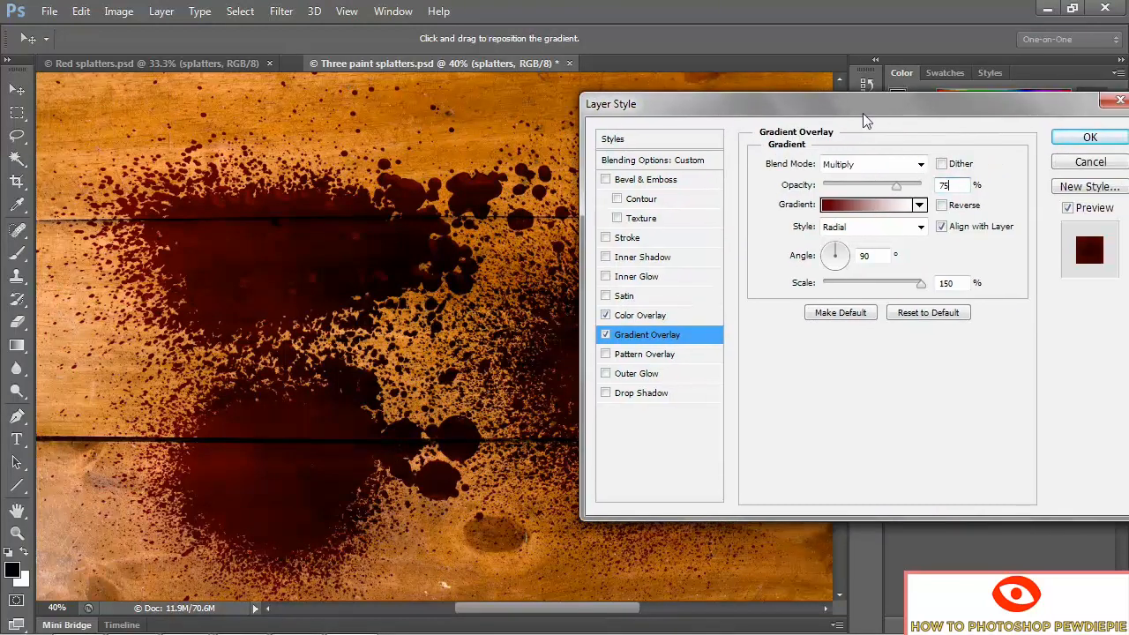
- Apply the Gradient Overlay settings and open the contents of the splatters smart object for editing
{"action": "left_click", "coordinate": [1068, 139]}
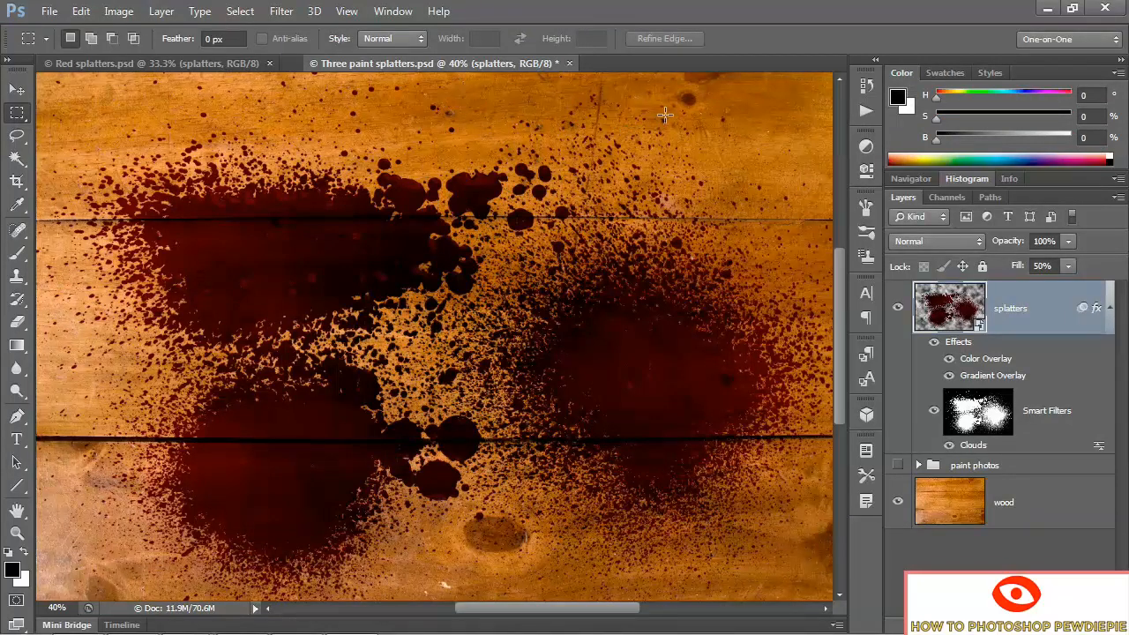
{"action": "double_click", "coordinate": [964, 298]}
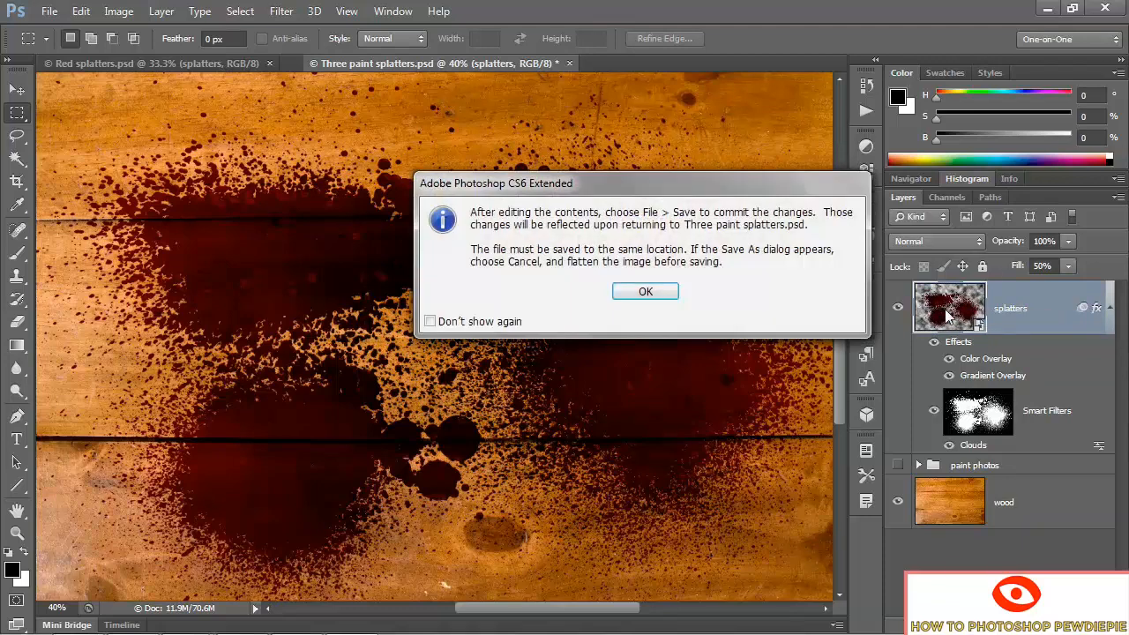
{"action": "left_click", "coordinate": [644, 292]}
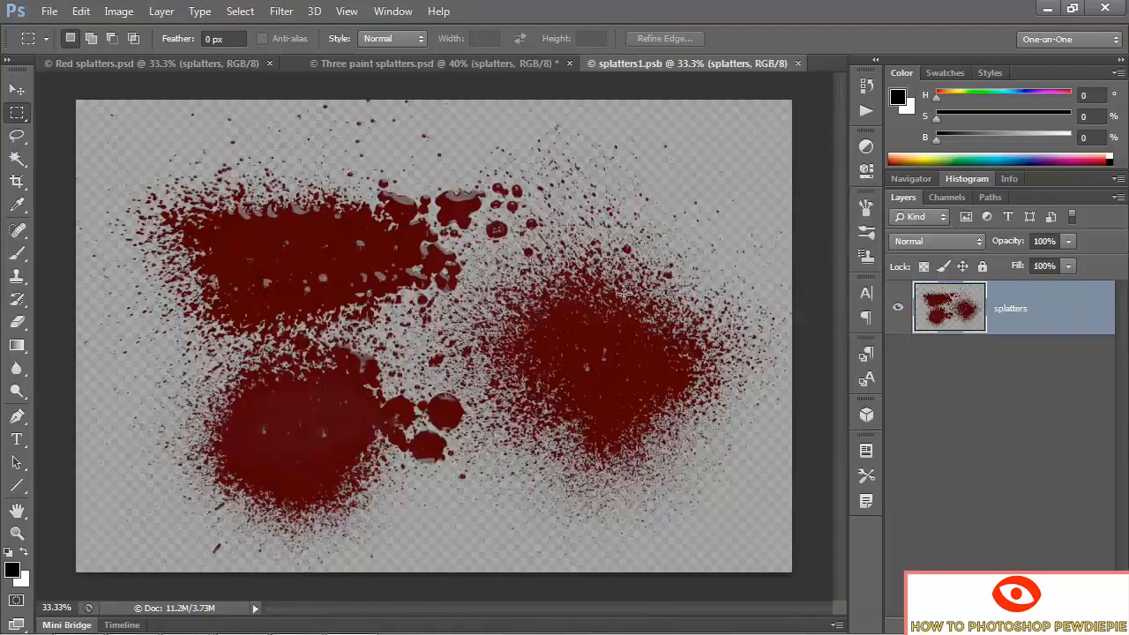
- Fill the splatters with blue (hue 210, saturation 100%, brightness 50%), preserving transparency, and save and close the smart object
{"action": "left_click", "coordinate": [1090, 95]}
{"action": "type", "text": "210"}
{"action": "key", "text": "Tab"}
{"action": "type", "text": "100"}
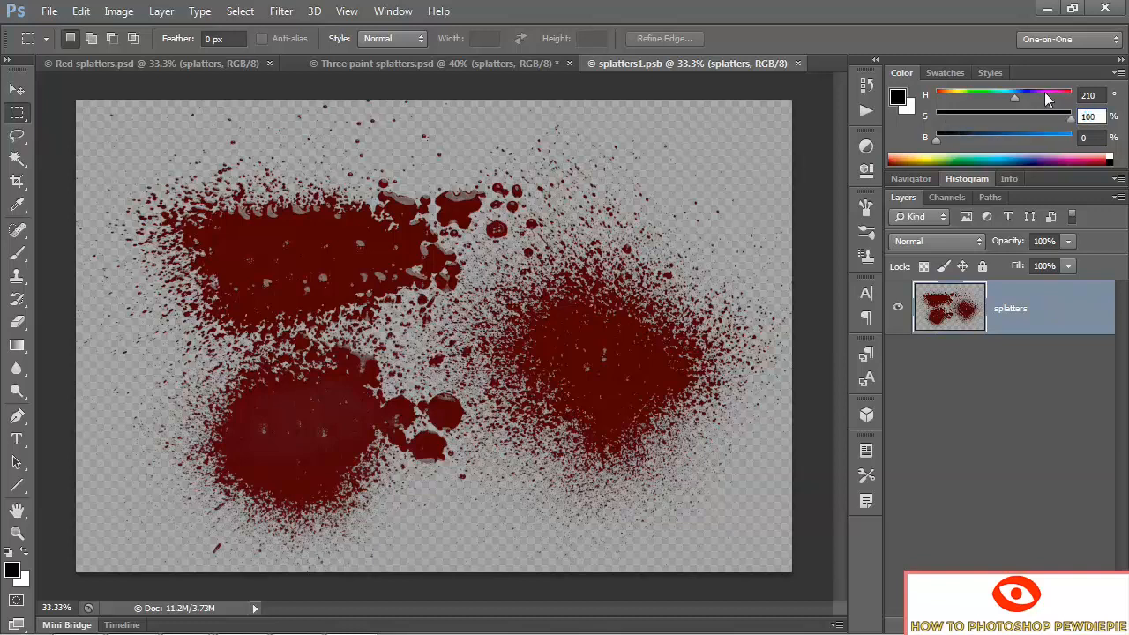
{"action": "key", "text": "Tab"}
{"action": "type", "text": "50"}
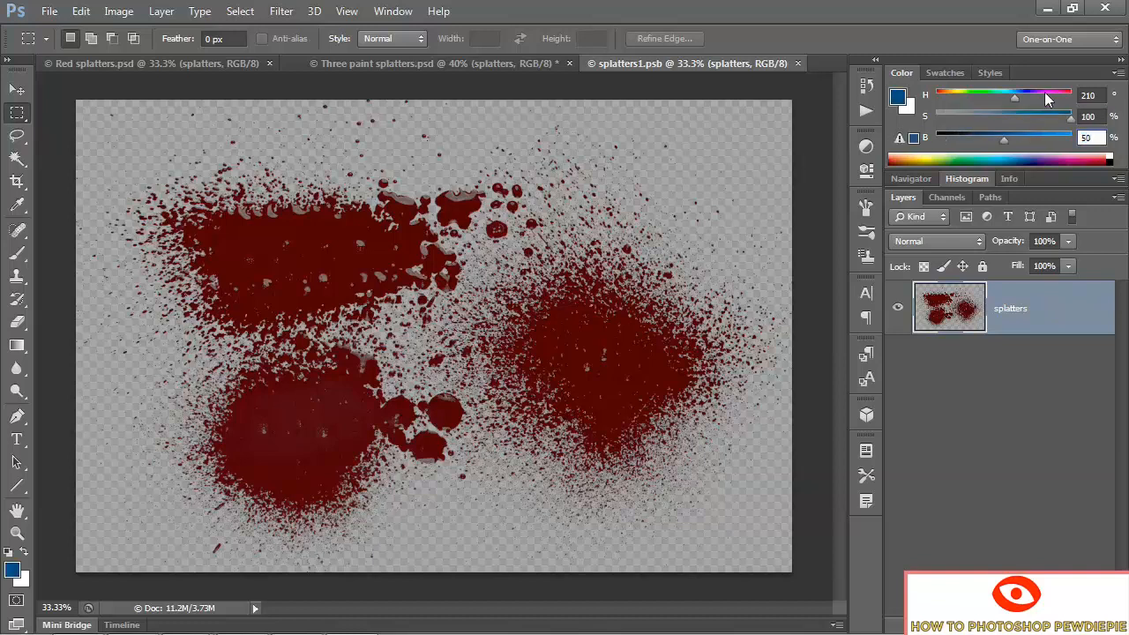
{"action": "key", "text": "Return"}
{"action": "key", "text": "alt+shift+BackSpace"}
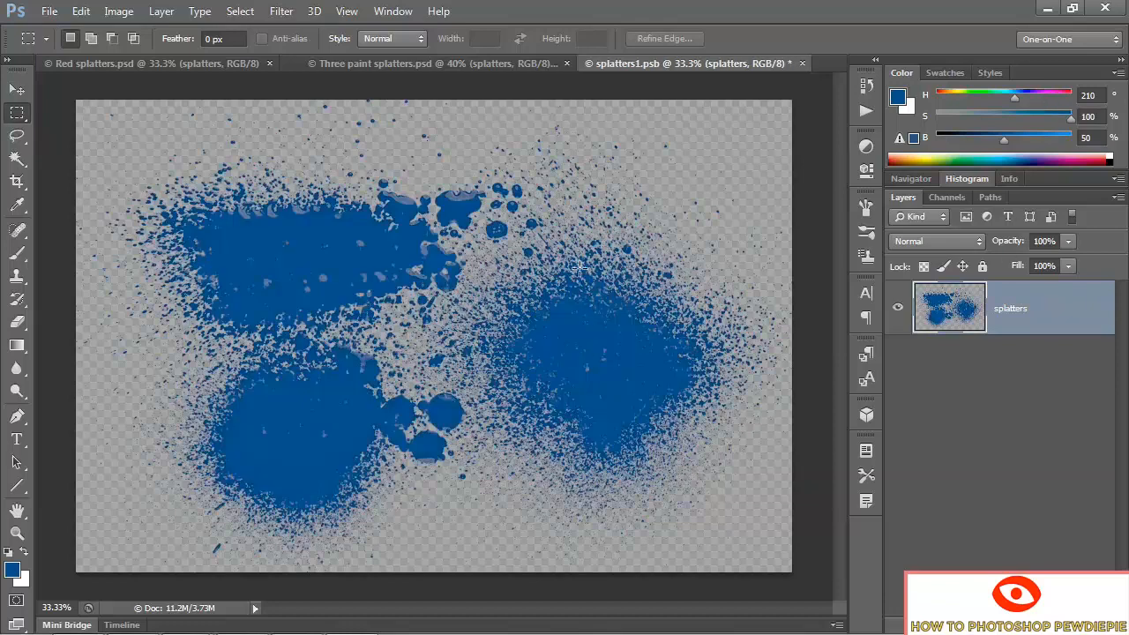
{"action": "left_click", "coordinate": [801, 64]}
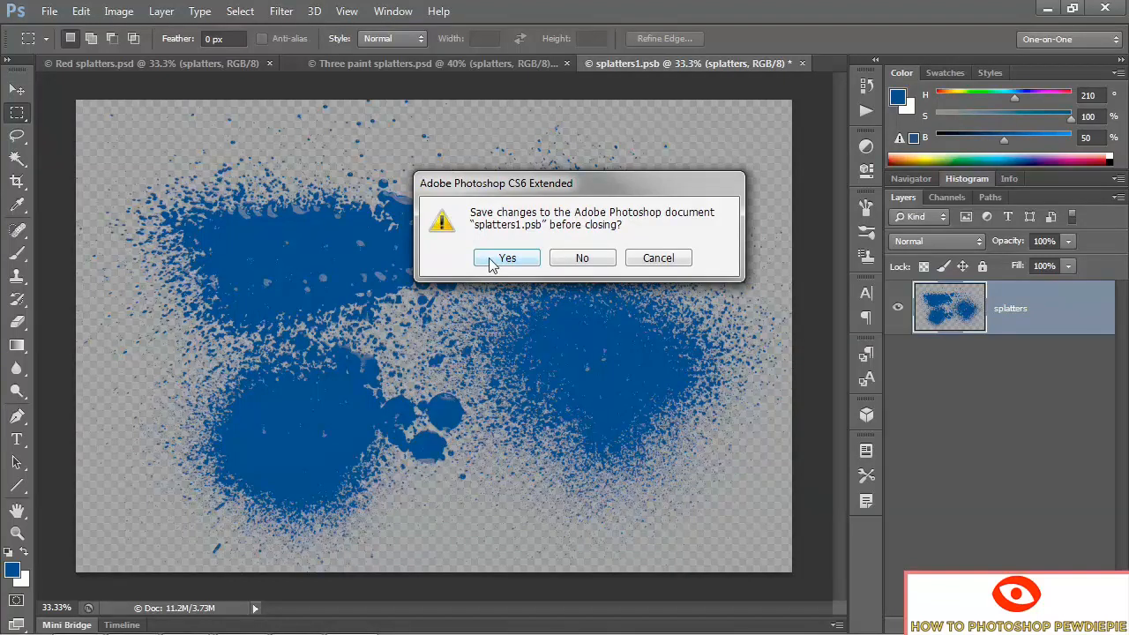
{"action": "left_click", "coordinate": [491, 264]}
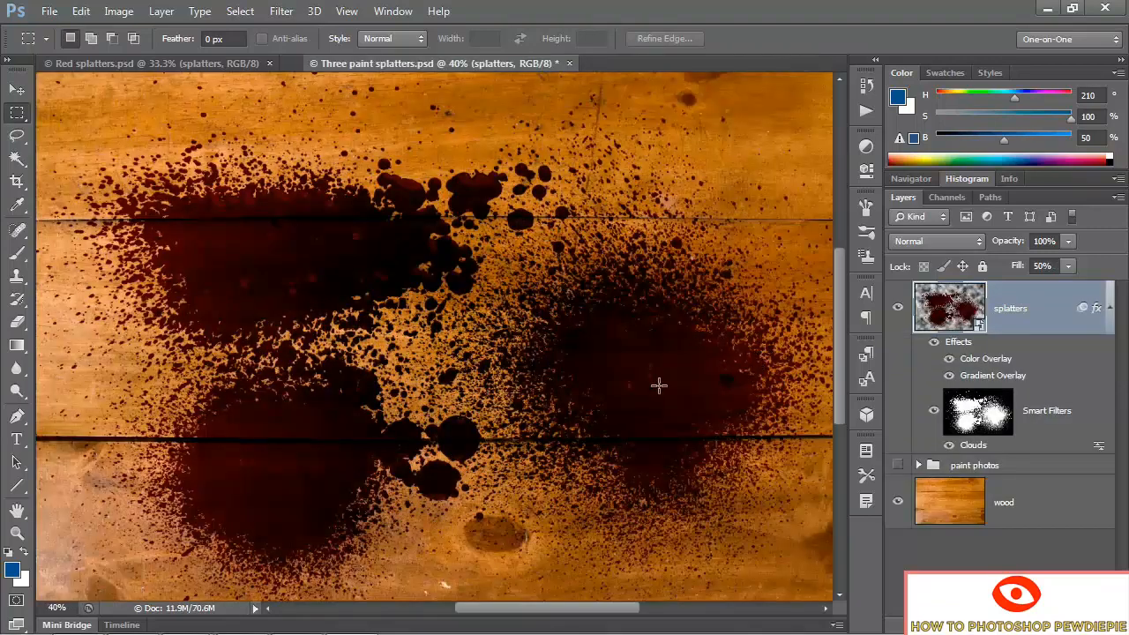
- Hide the Gradient Overlay and recolor the Color Overlay blue with hue 210, saturation 50% and brightness 40%
{"action": "left_click", "coordinate": [948, 376]}
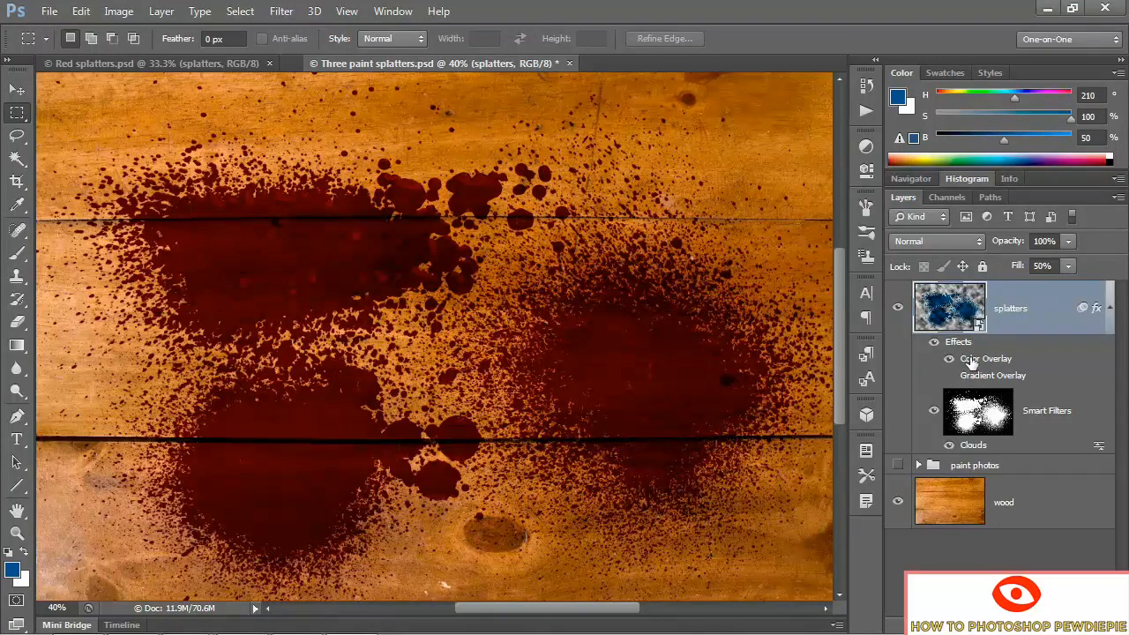
{"action": "double_click", "coordinate": [970, 360]}
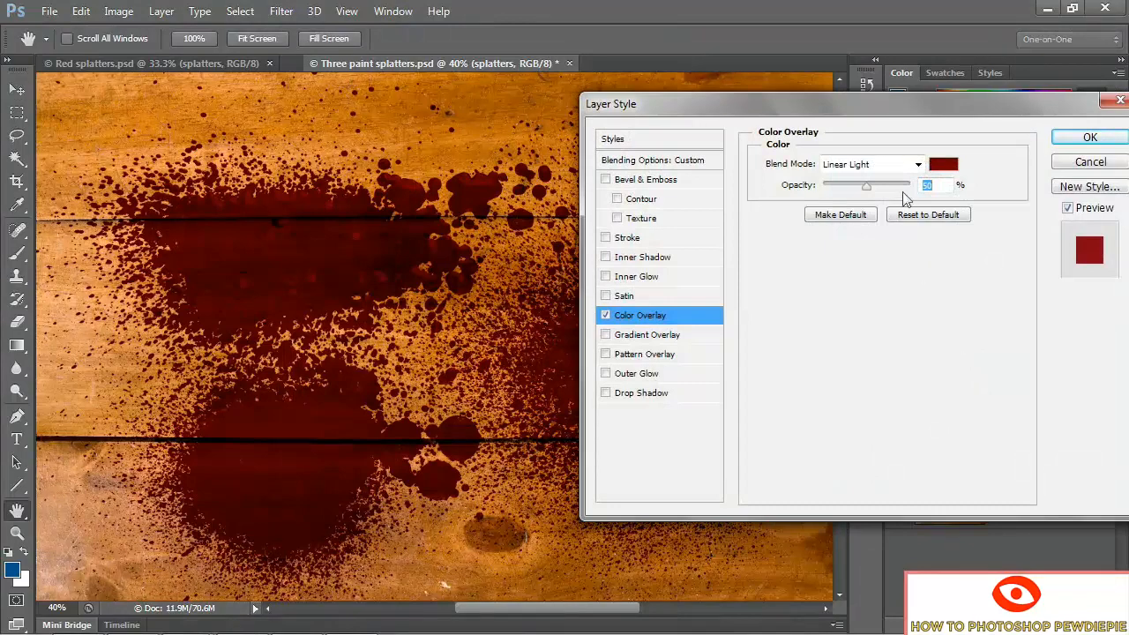
{"action": "left_click", "coordinate": [943, 167]}
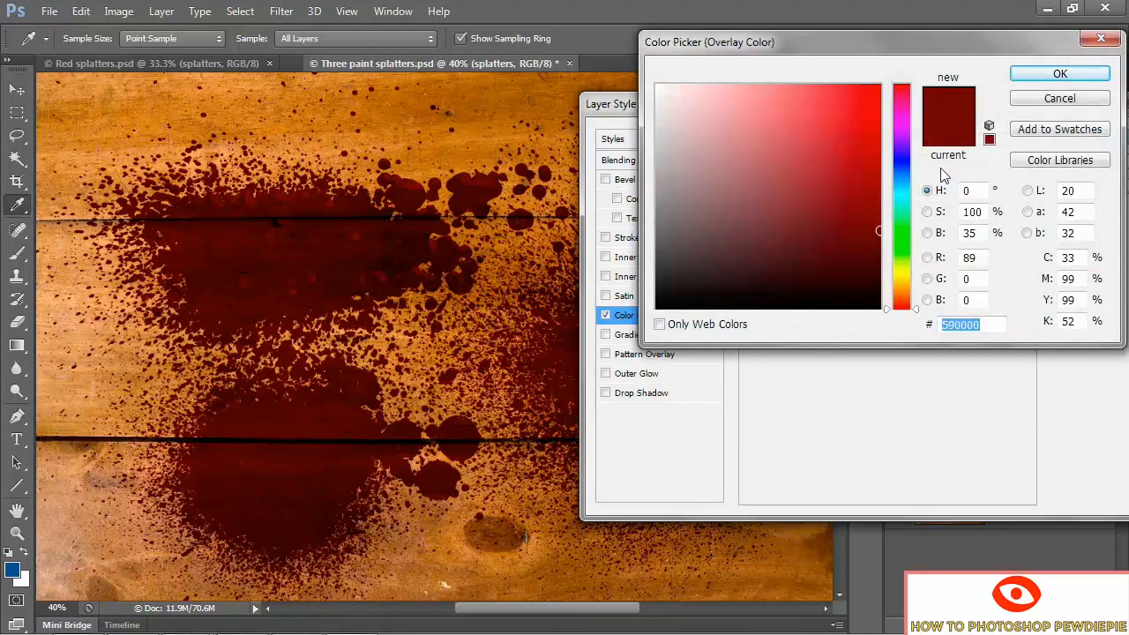
{"action": "left_click_drag", "start_coordinate": [993, 212], "coordinate": [962, 212]}
{"action": "type", "text": "50"}
{"action": "key", "text": "Tab"}
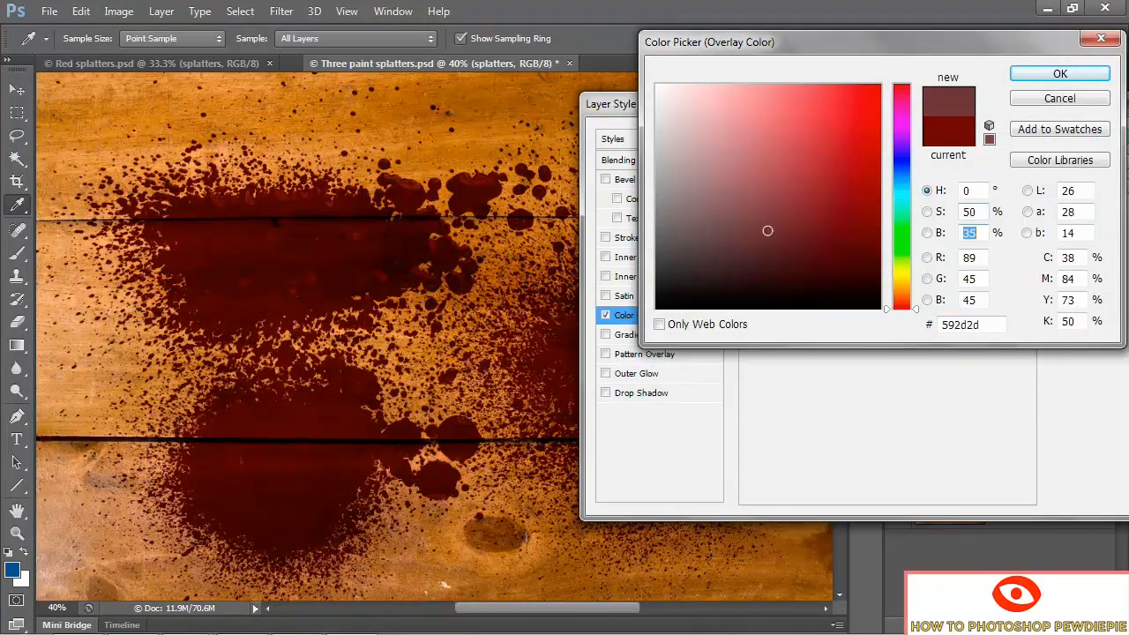
{"action": "type", "text": "40"}
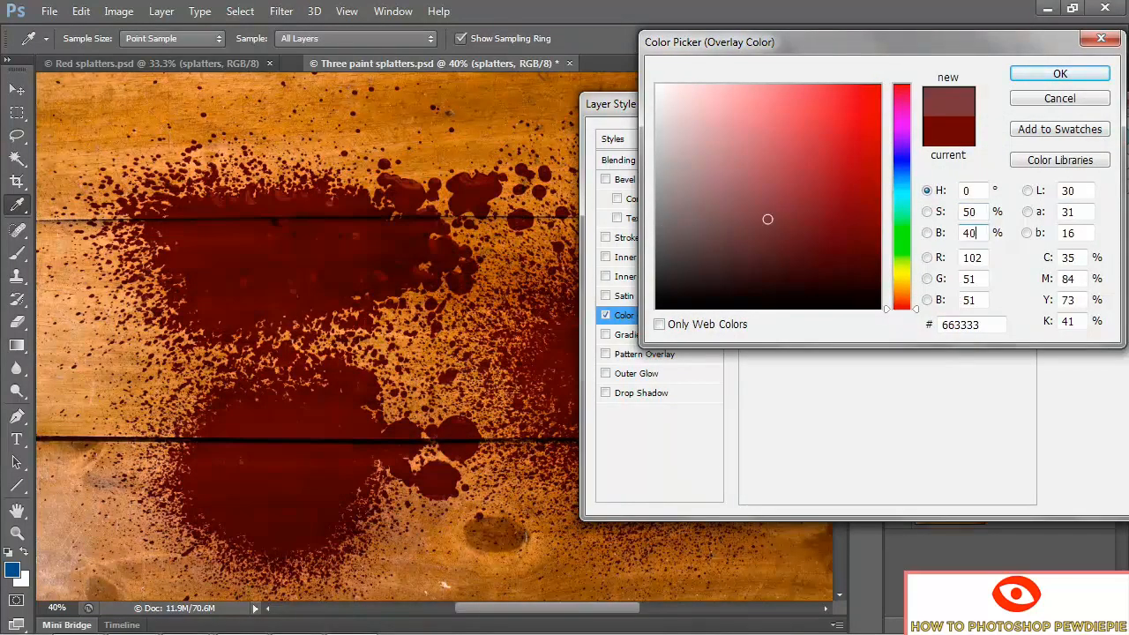
{"action": "left_click", "coordinate": [966, 191]}
{"action": "type", "text": "210"}
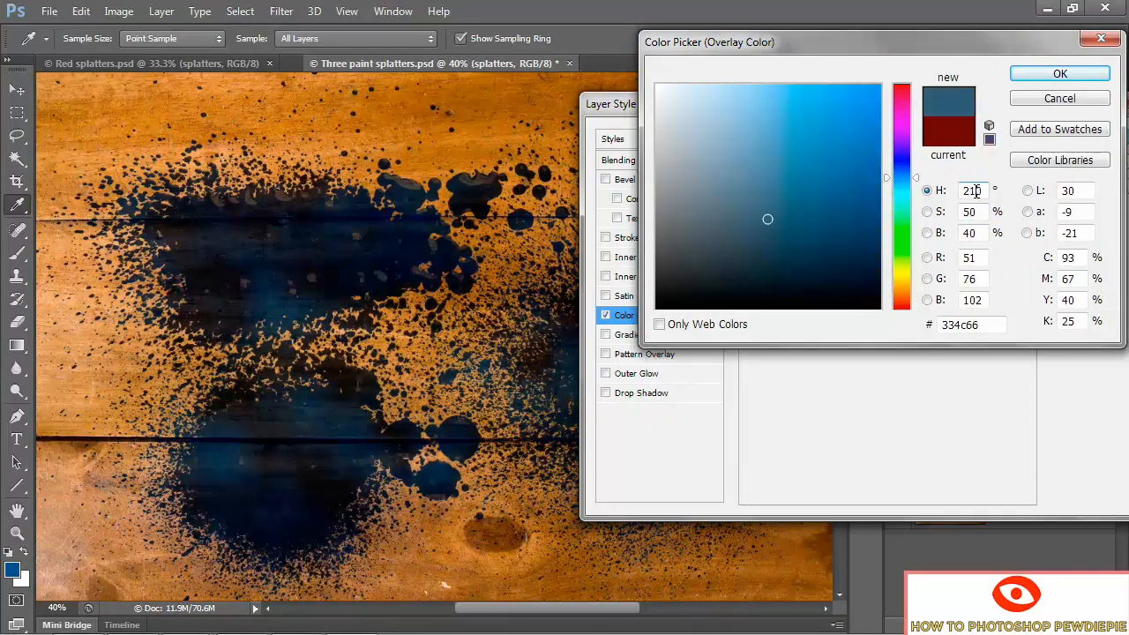
{"action": "left_click", "coordinate": [1046, 77]}
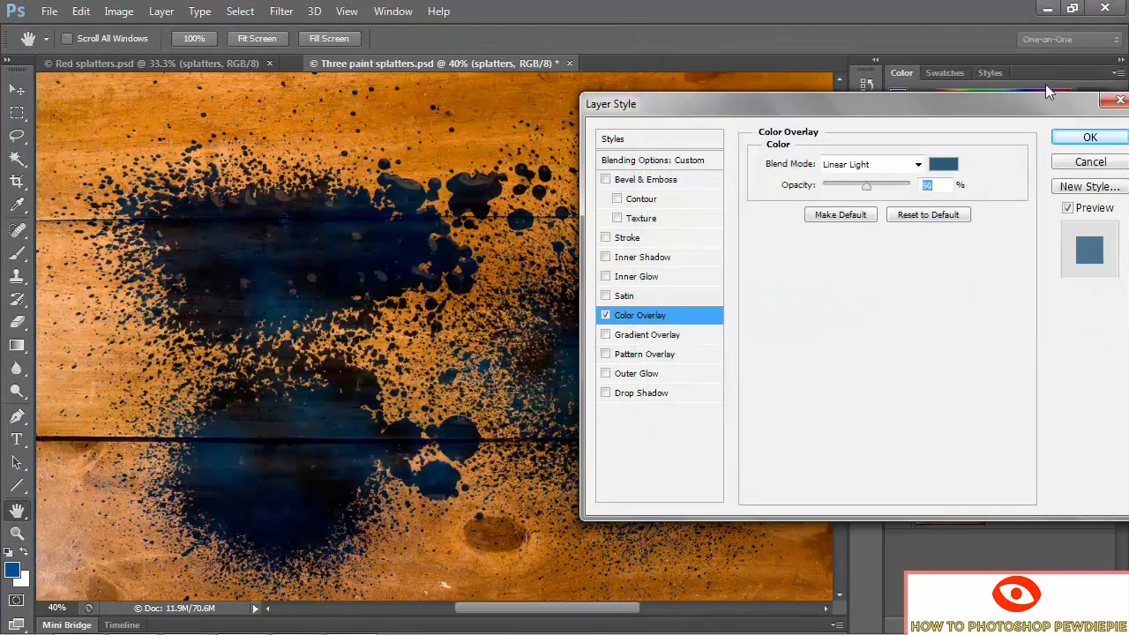
{"action": "left_click", "coordinate": [1086, 138]}
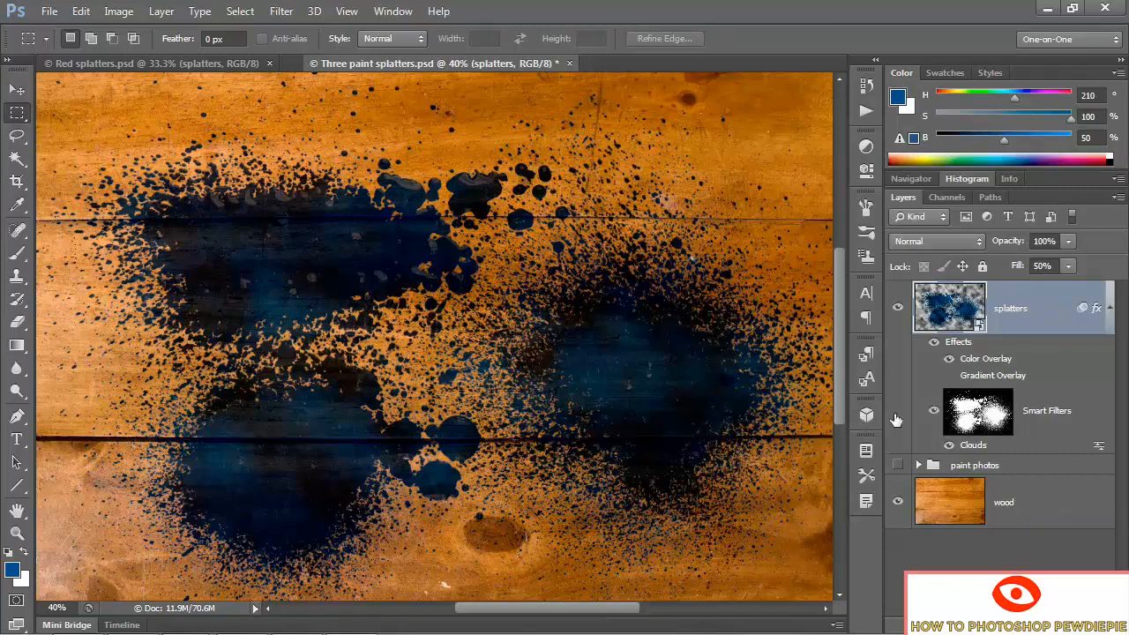
- Compare the splatters without Clouds, set the Clouds smart filter's opacity to 50%, and revert the document to its saved version
{"action": "left_click", "coordinate": [948, 446]}
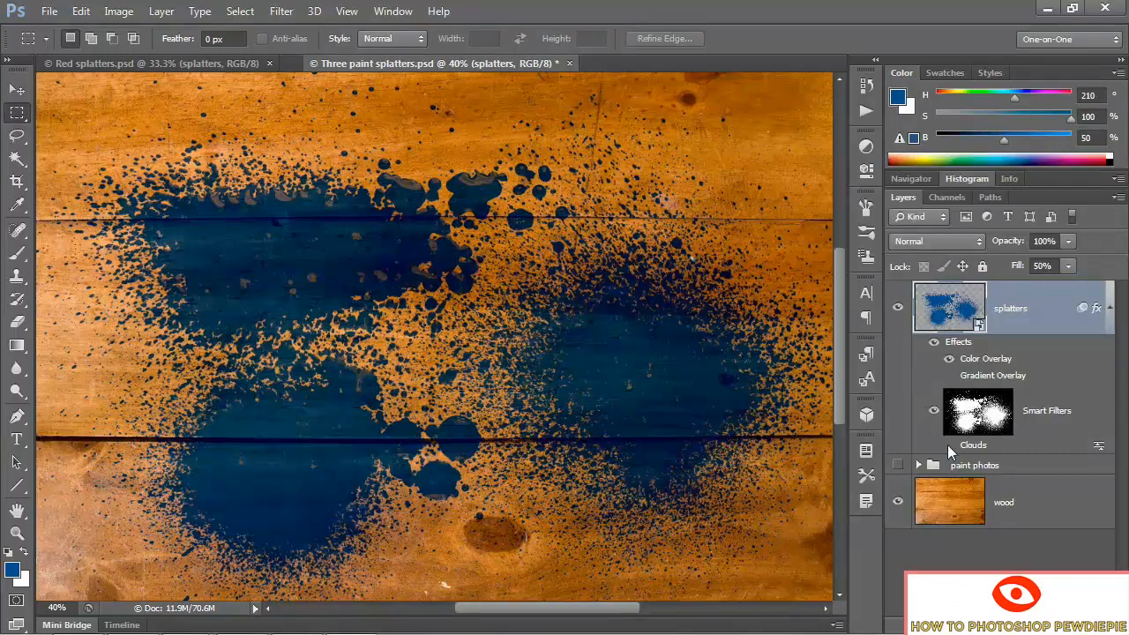
{"action": "left_click", "coordinate": [948, 445]}
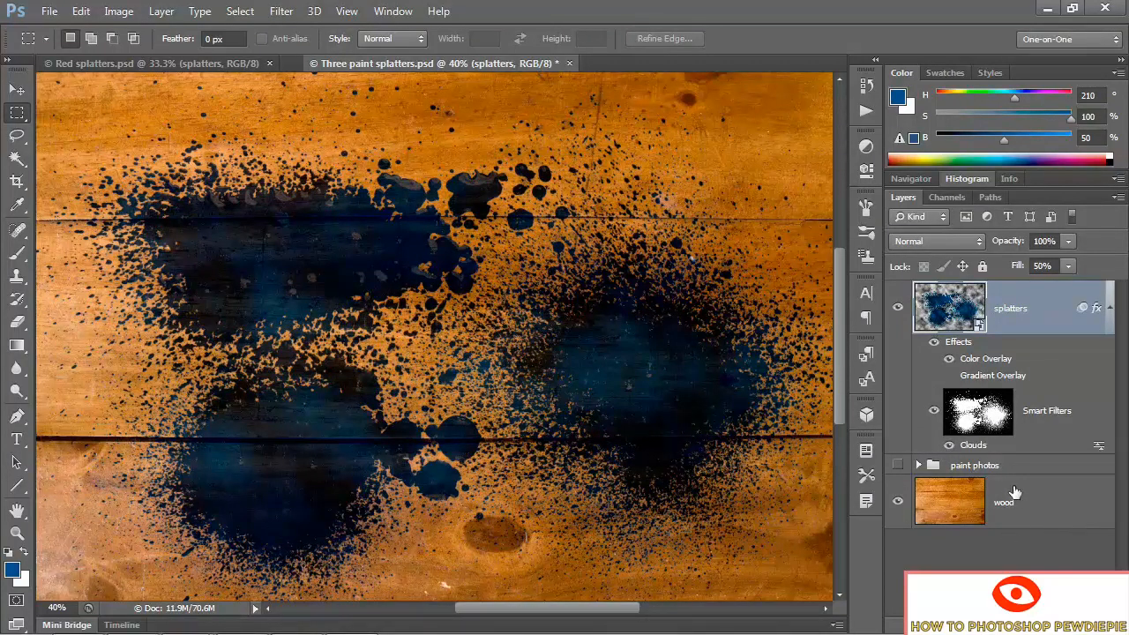
{"action": "double_click", "coordinate": [1098, 449]}
{"action": "type", "text": "5"}
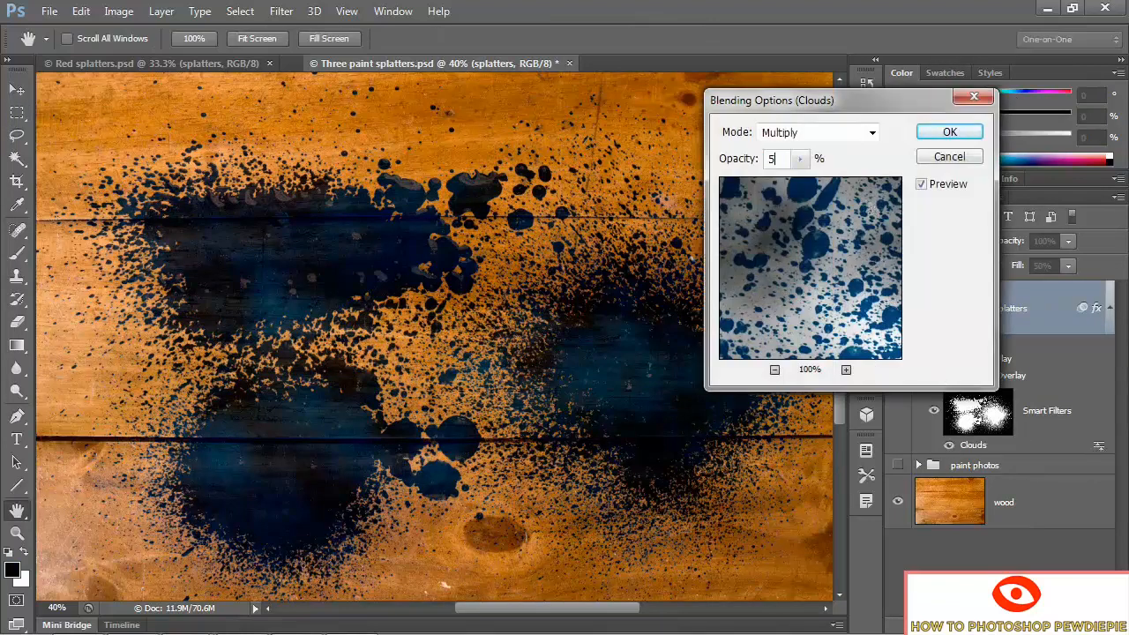
{"action": "type", "text": "0"}
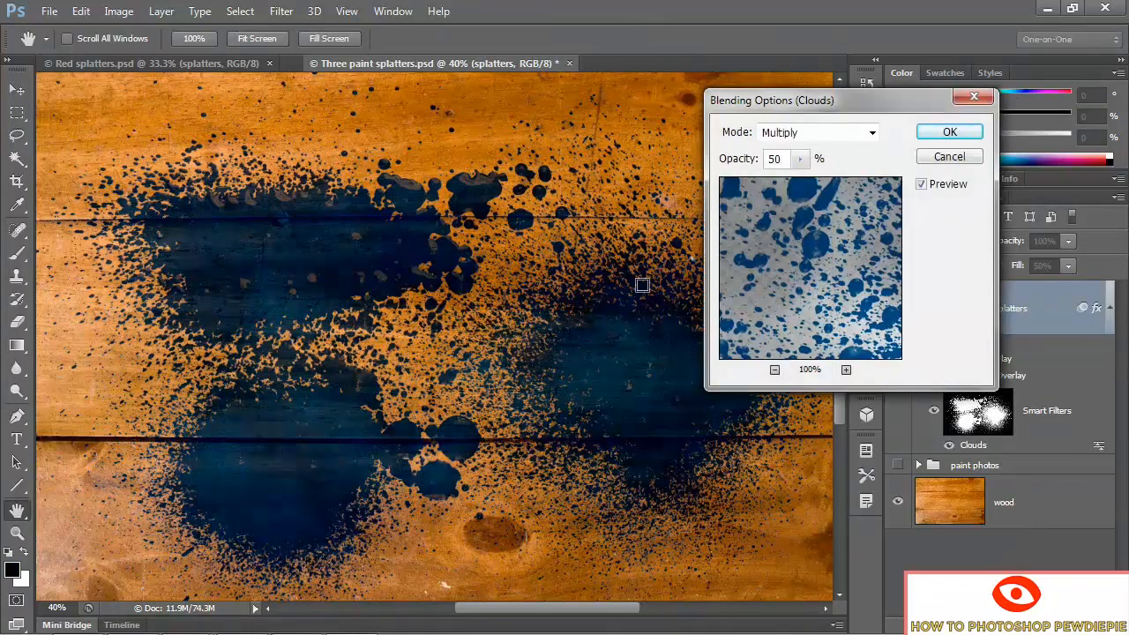
{"action": "key", "text": "Return"}
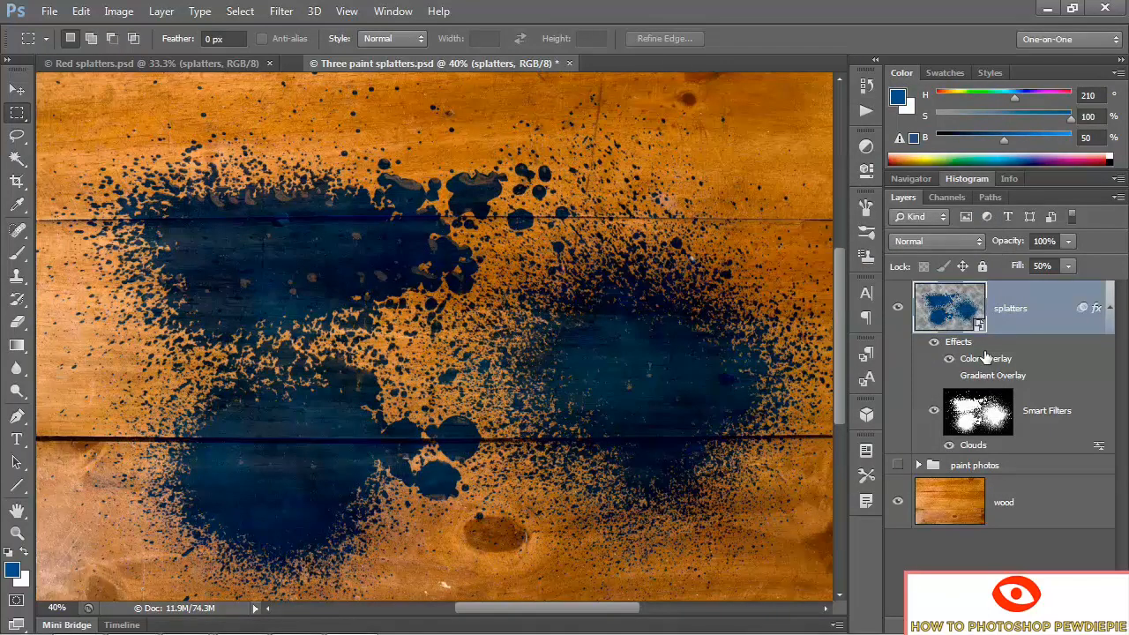
{"action": "key", "text": "F12"}
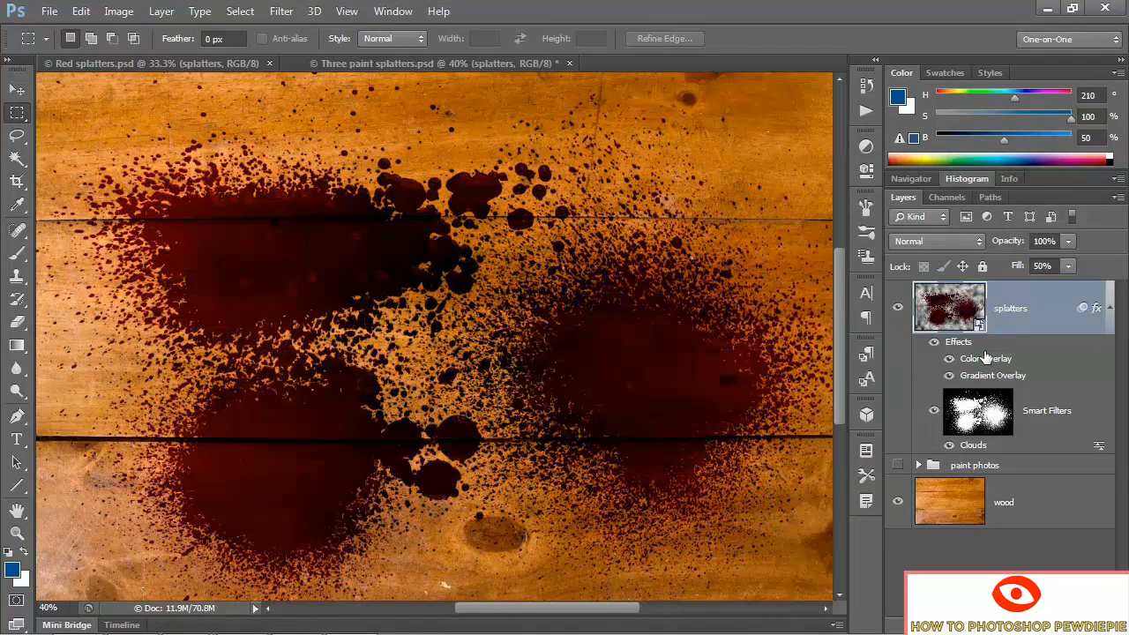
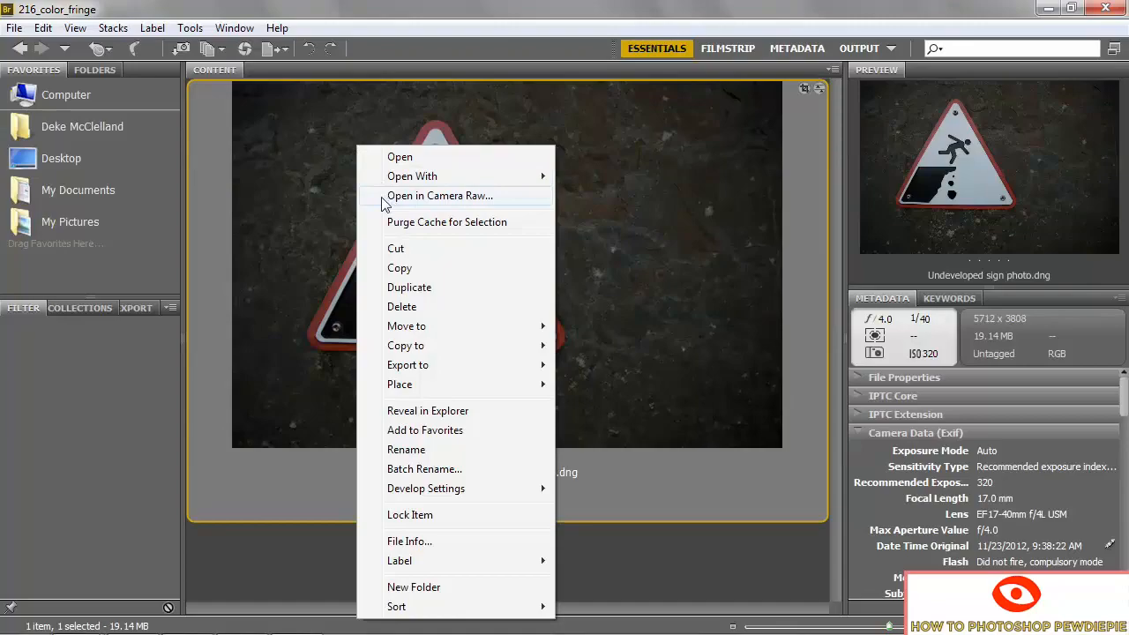
- Open Undeveloped sign photo.dng from Bridge in Camera Raw and set Exposure to +1.25, Contrast to +50 and Highlights to +25
{"action": "left_click", "coordinate": [406, 196]}
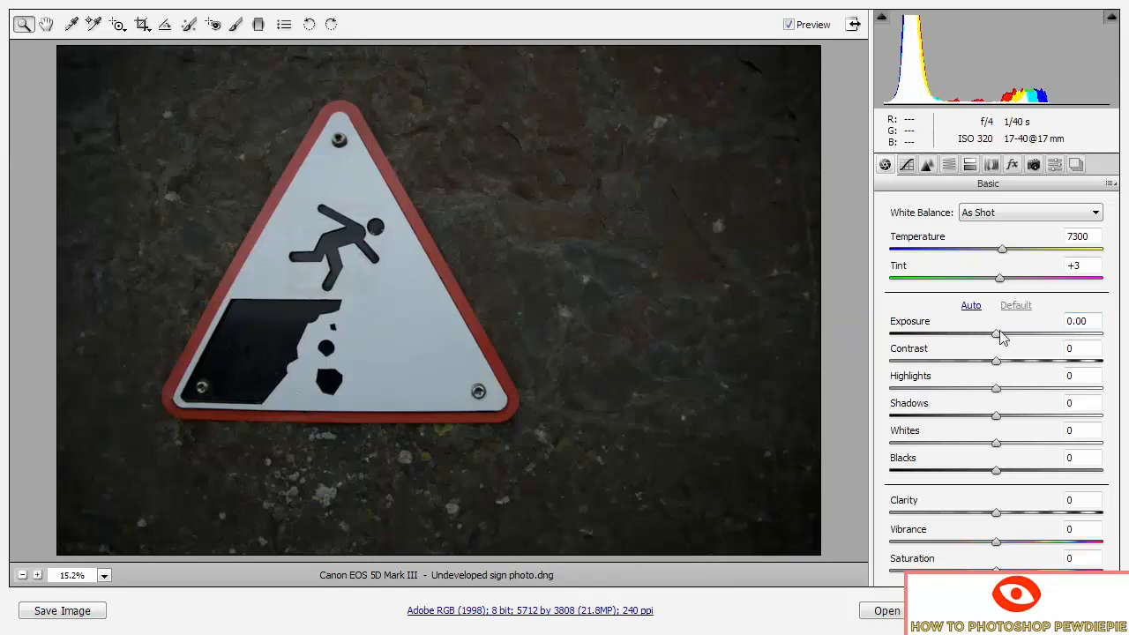
{"action": "left_click_drag", "start_coordinate": [993, 337], "coordinate": [1022, 338]}
{"action": "left_click", "coordinate": [1076, 350]}
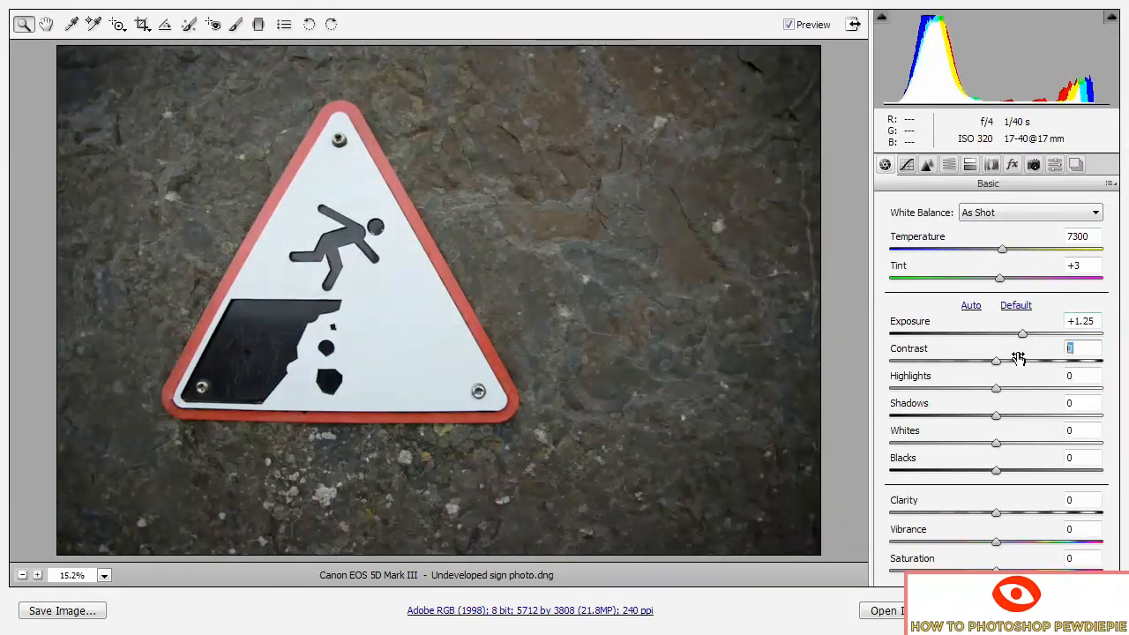
{"action": "type", "text": "50"}
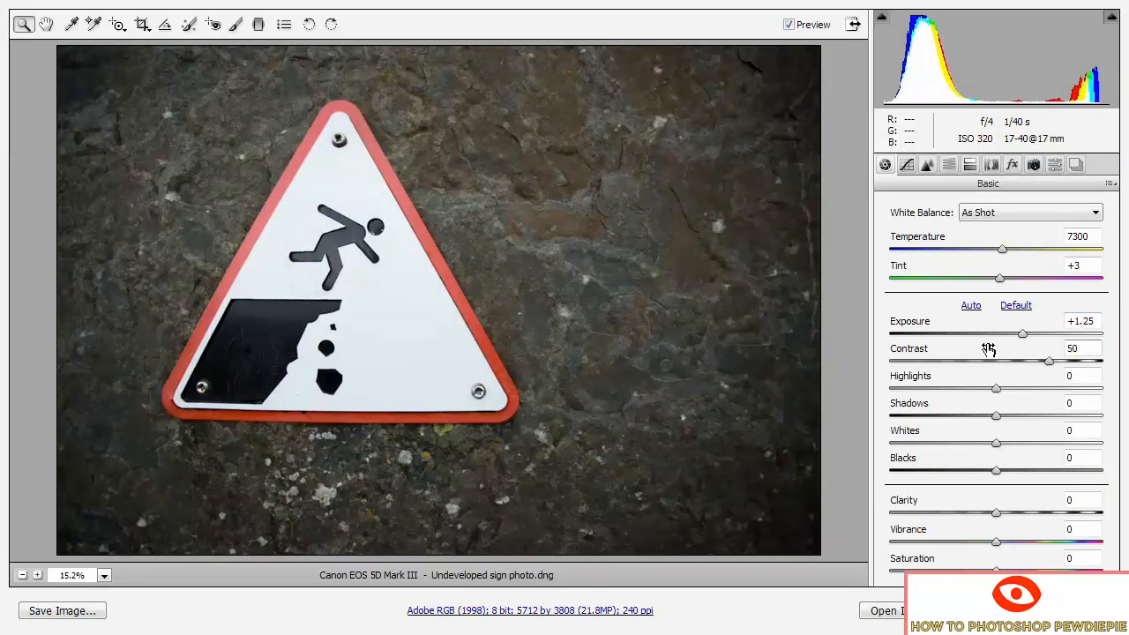
{"action": "key", "text": "Tab"}
{"action": "type", "text": "25"}
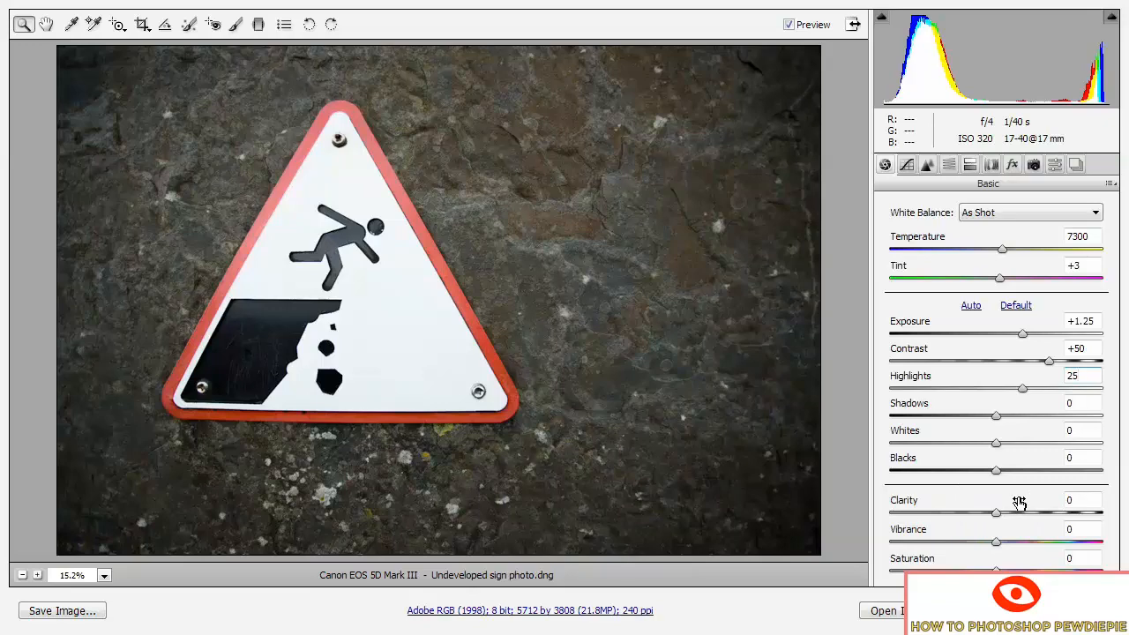
- Raise the sign photo's Vibrance and Saturation to +100 each
{"action": "left_click", "coordinate": [1080, 530]}
{"action": "type", "text": "100"}
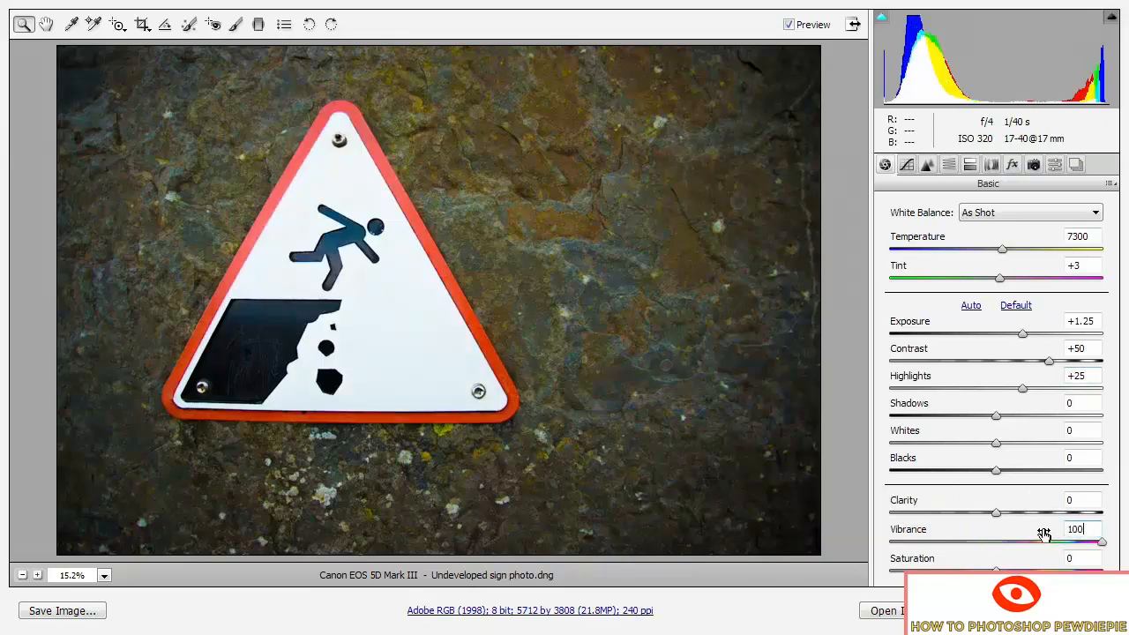
{"action": "key", "text": "Tab"}
{"action": "type", "text": "100"}
{"action": "key", "text": "Tab"}
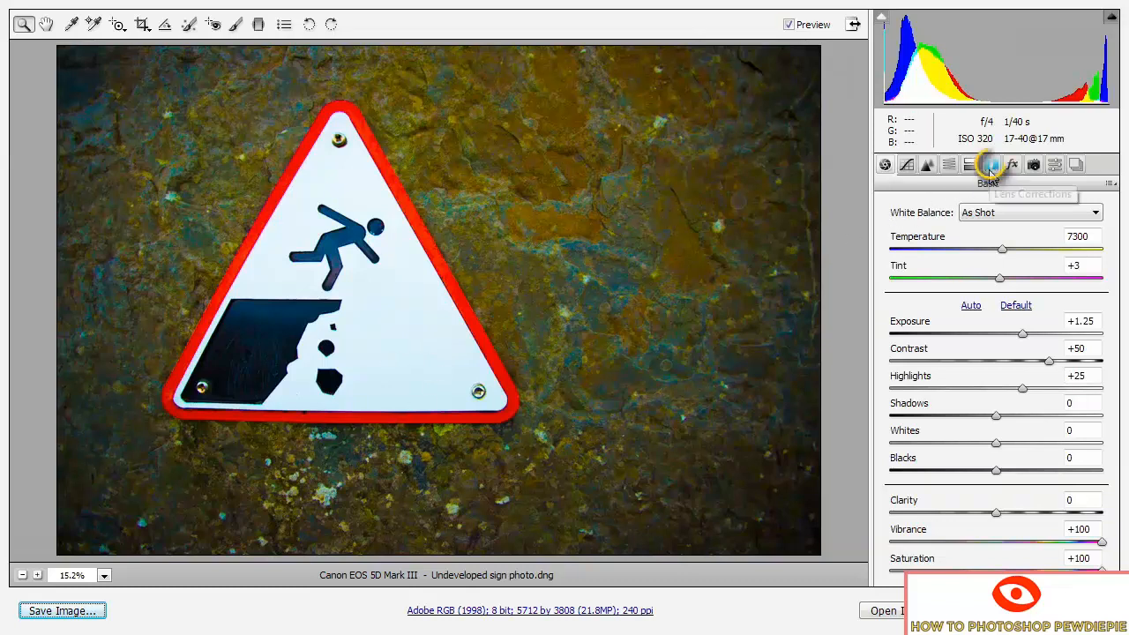
- Inspect the sign's edges up close and enable lens profile corrections, comparing the photo with and without them
{"action": "left_click", "coordinate": [989, 165]}
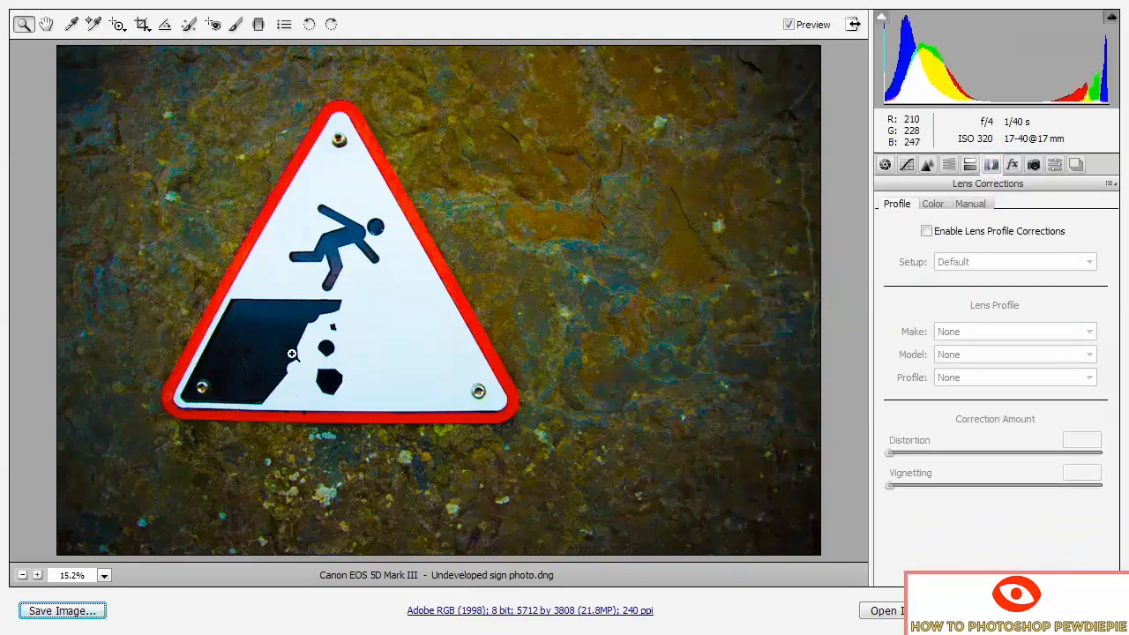
{"action": "left_click", "coordinate": [406, 349]}
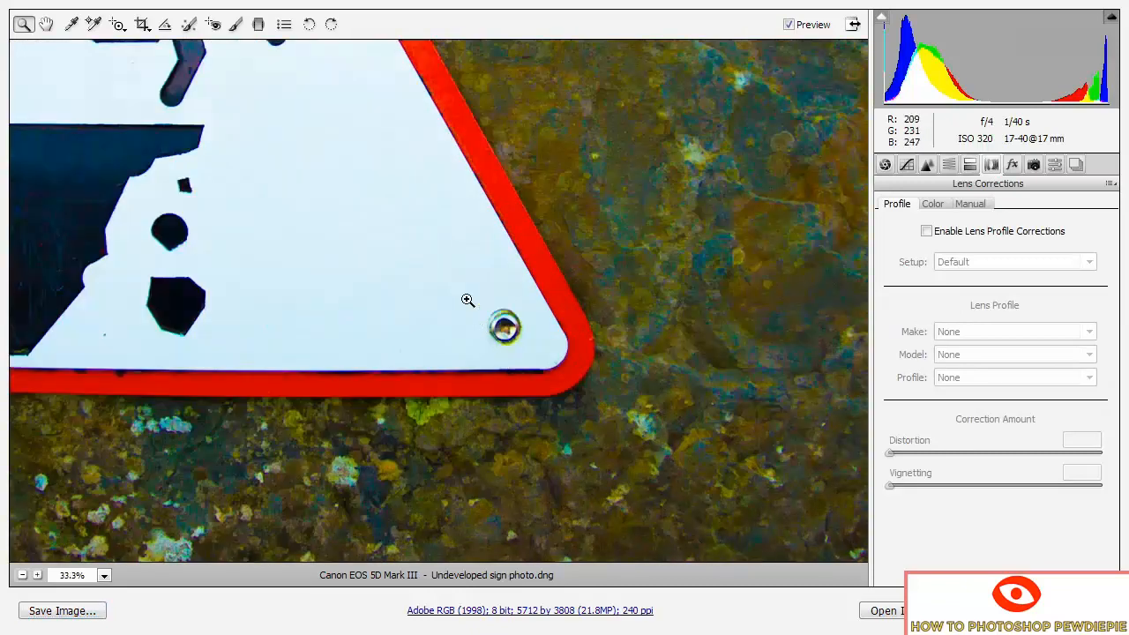
{"action": "left_click", "coordinate": [468, 300]}
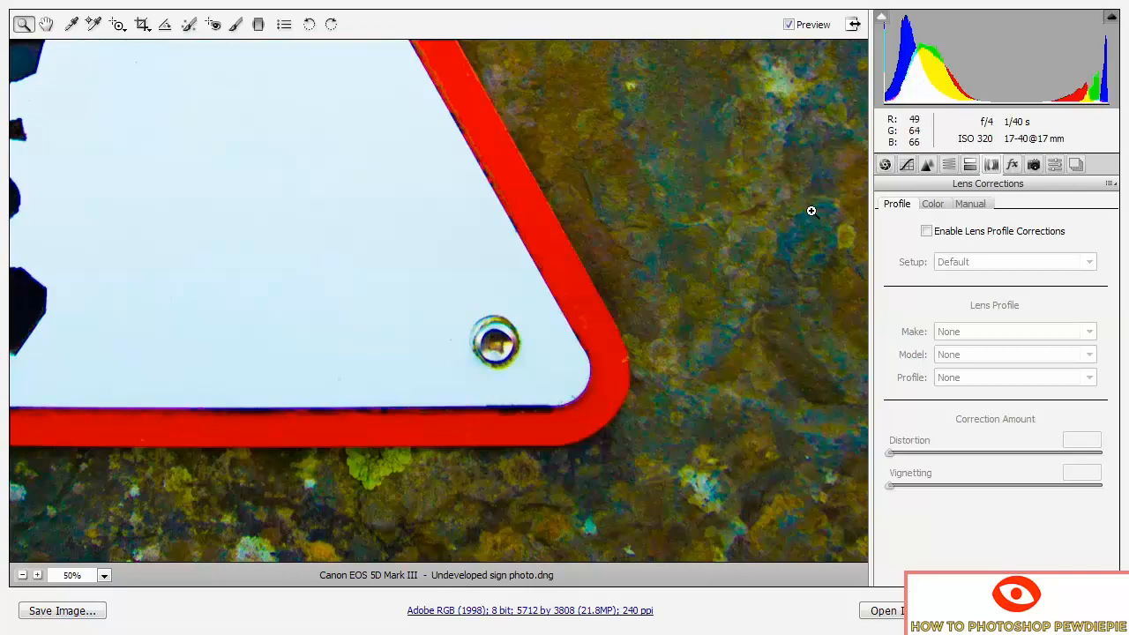
{"action": "left_click", "coordinate": [925, 231]}
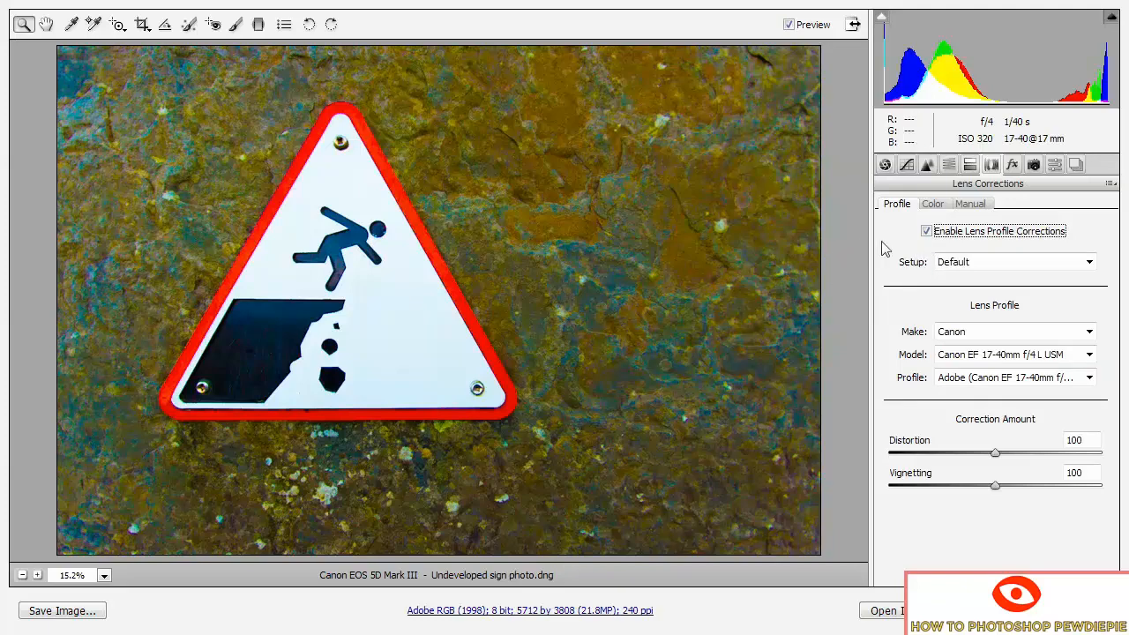
{"action": "left_click", "coordinate": [926, 231]}
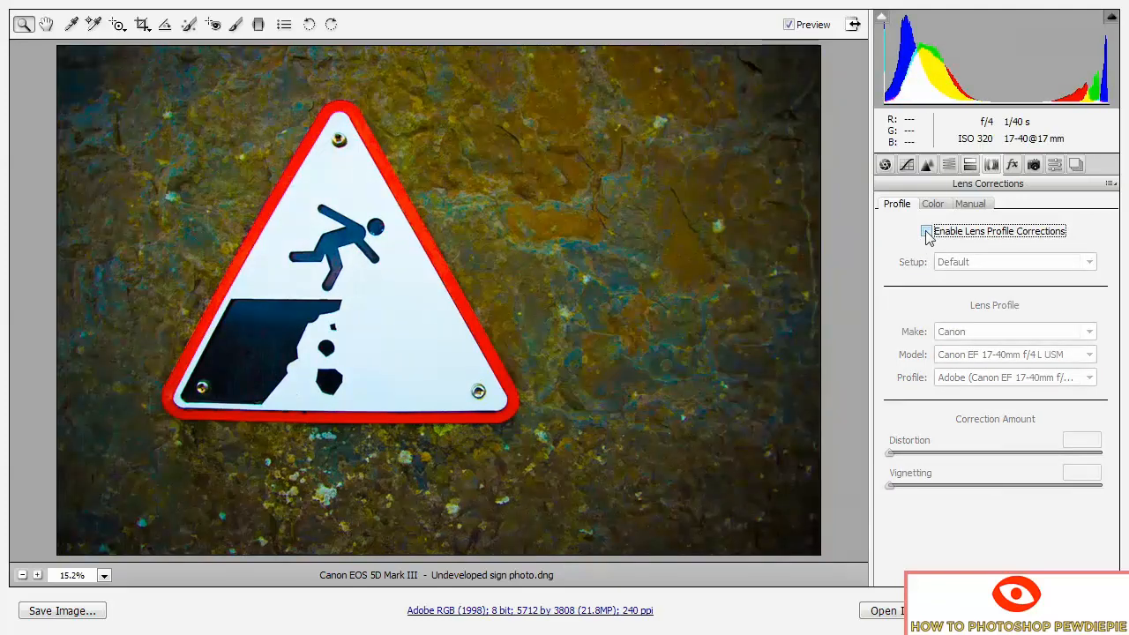
{"action": "left_click", "coordinate": [926, 231]}
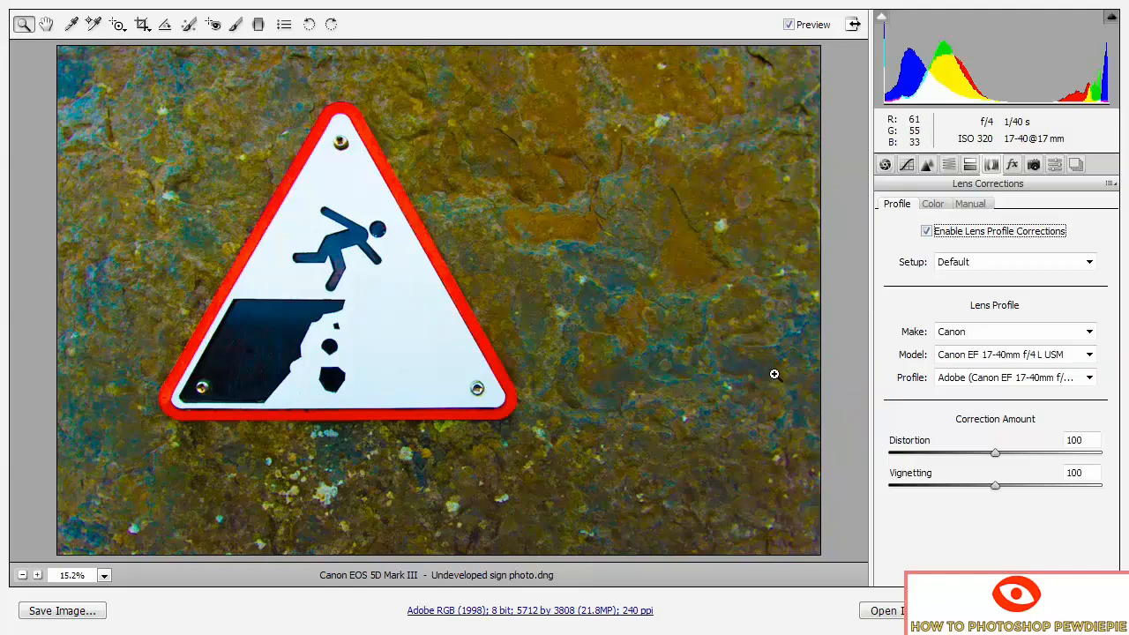
- Turn on Remove Chromatic Aberration while viewing the sign's lower-left corner up close
{"action": "left_click", "coordinate": [933, 208]}
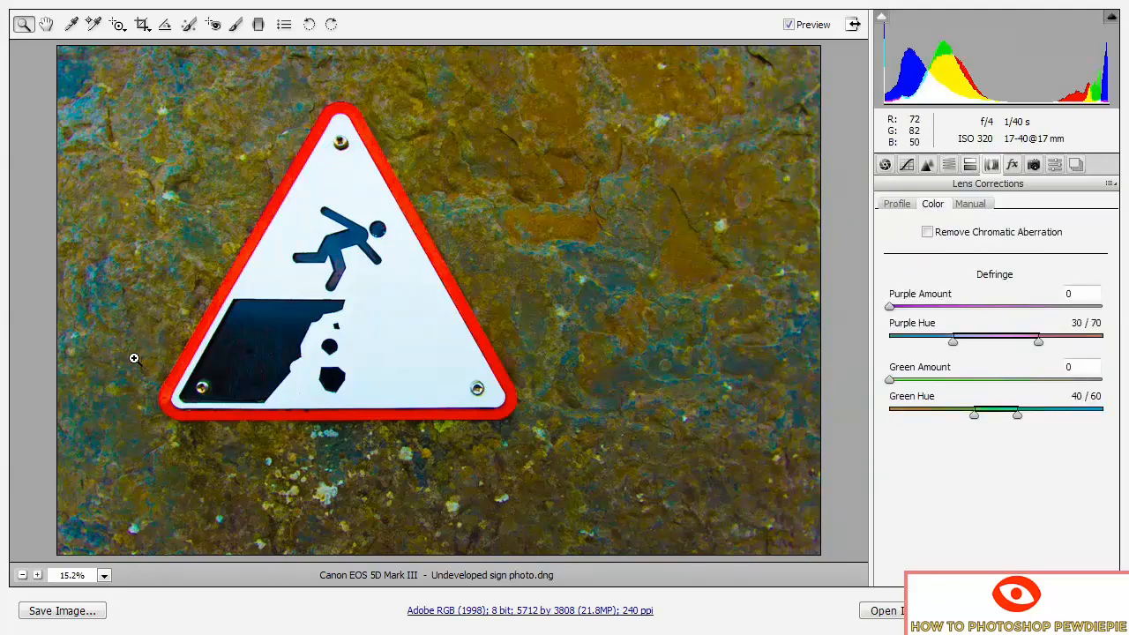
{"action": "left_click_drag", "start_coordinate": [134, 358], "coordinate": [258, 434]}
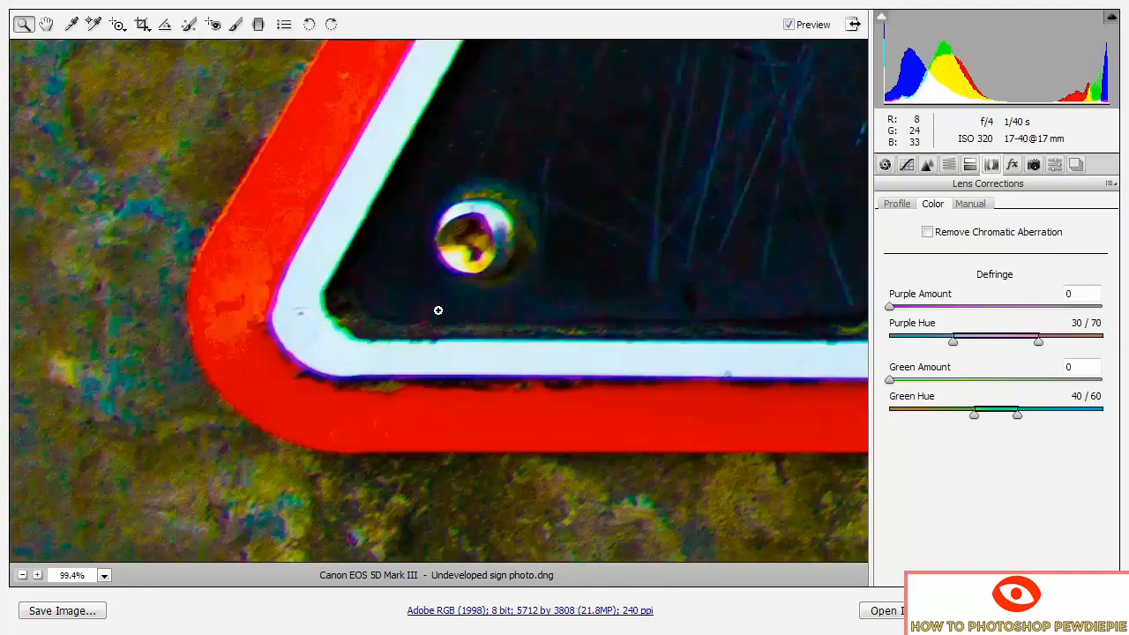
{"action": "scroll", "coordinate": [438, 310], "scroll_direction": "down", "scroll_amount": 1}
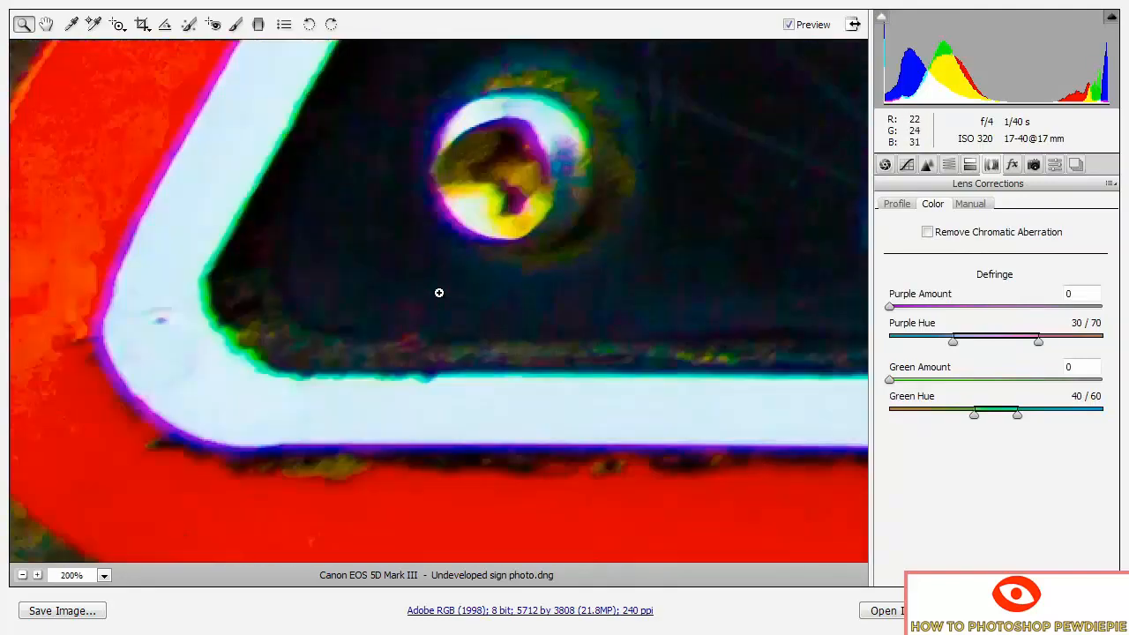
{"action": "left_click_drag", "start_coordinate": [306, 315], "coordinate": [385, 252]}
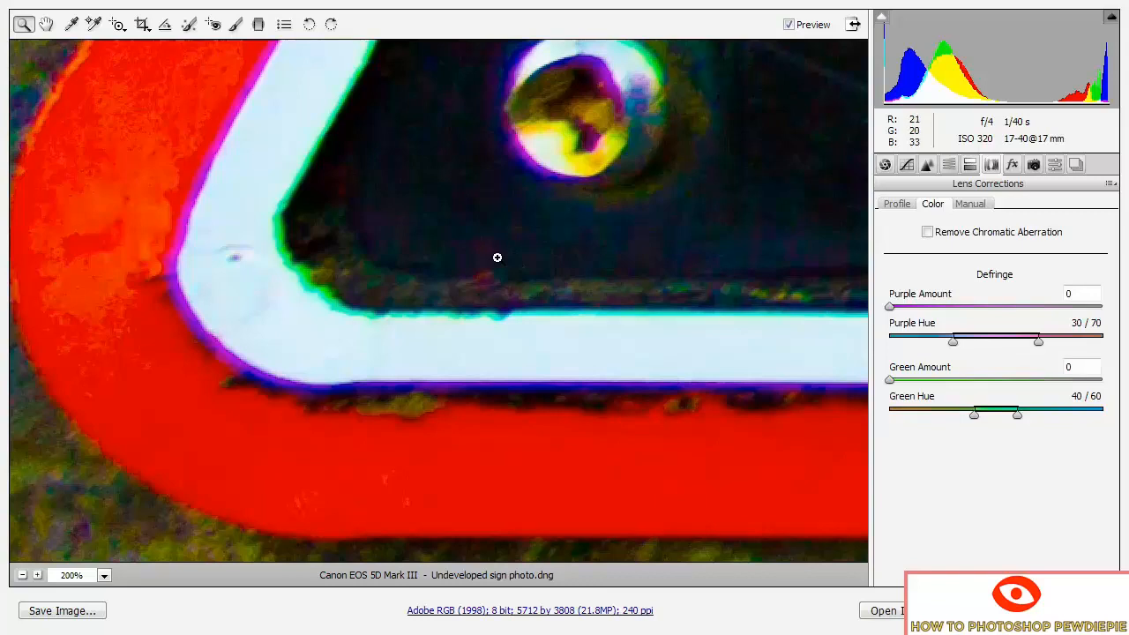
{"action": "left_click", "coordinate": [926, 232]}
{"action": "left_click", "coordinate": [927, 233]}
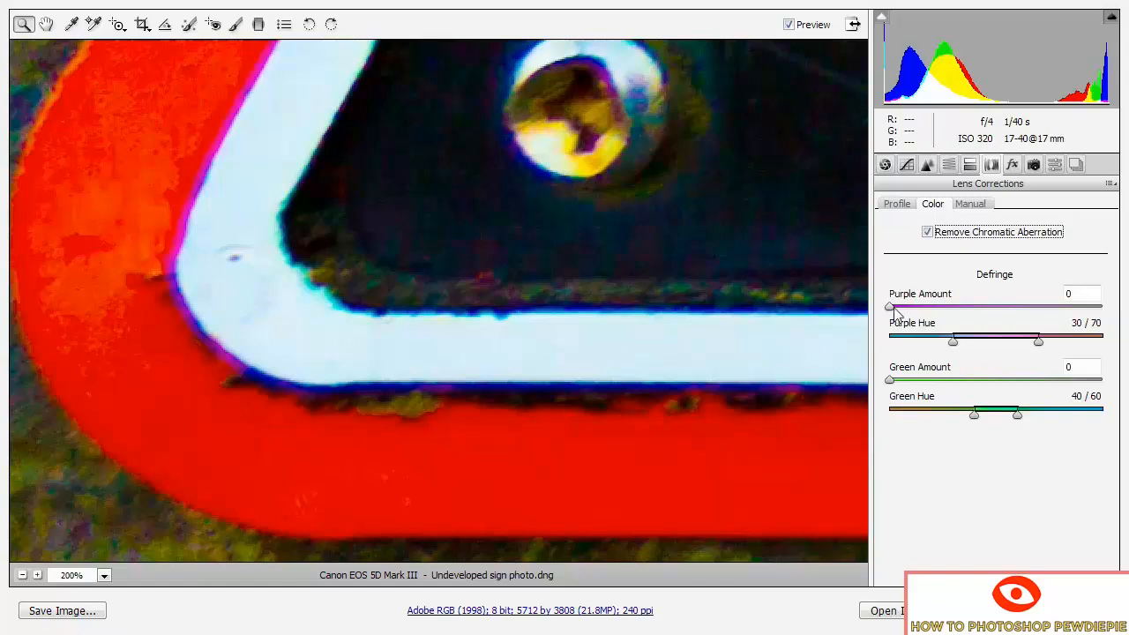
- Set the Purple Amount for defringing to 10 and check the edges of the cliff and falling rock
{"action": "left_click_drag", "start_coordinate": [890, 307], "coordinate": [995, 317]}
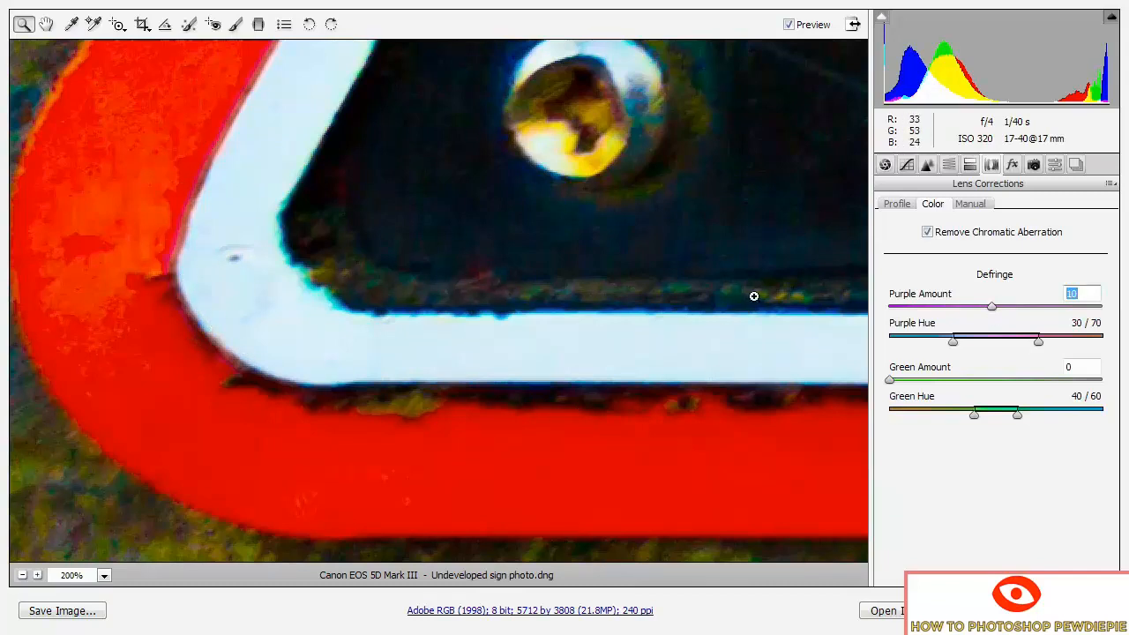
{"action": "left_click_drag", "start_coordinate": [607, 258], "coordinate": [105, 308]}
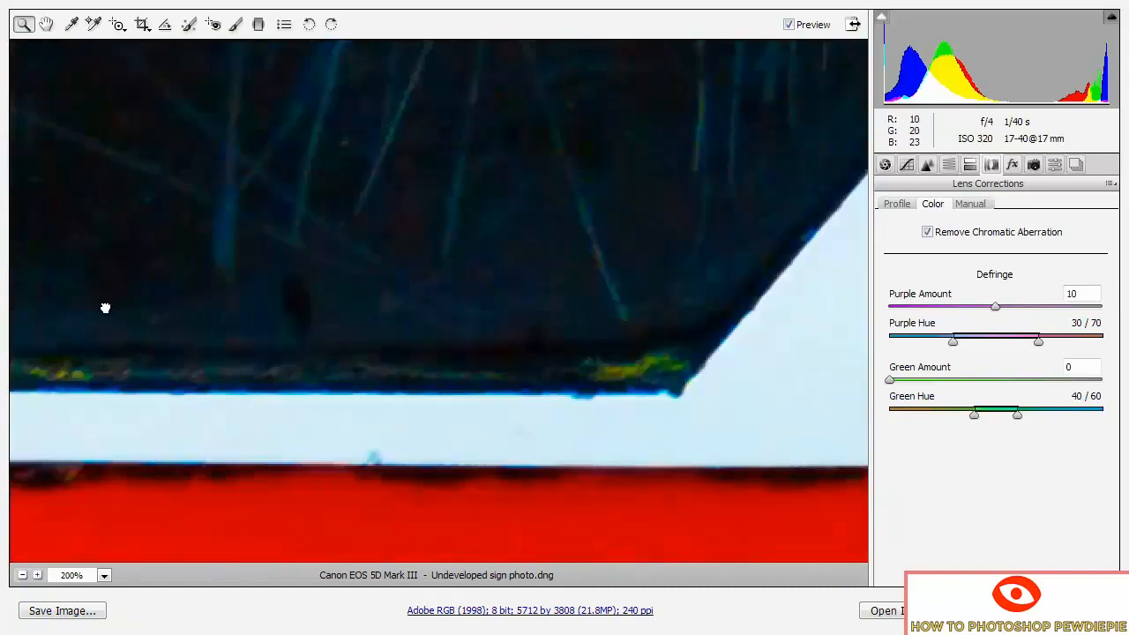
{"action": "left_click_drag", "start_coordinate": [819, 290], "coordinate": [37, 391]}
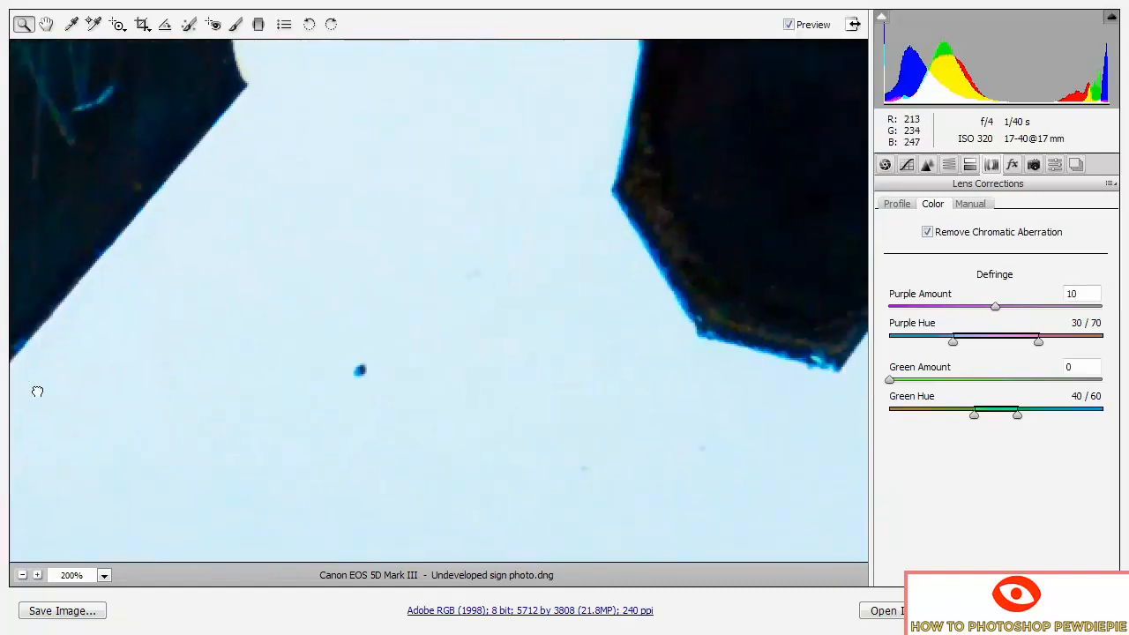
{"action": "left_click_drag", "start_coordinate": [728, 245], "coordinate": [459, 327]}
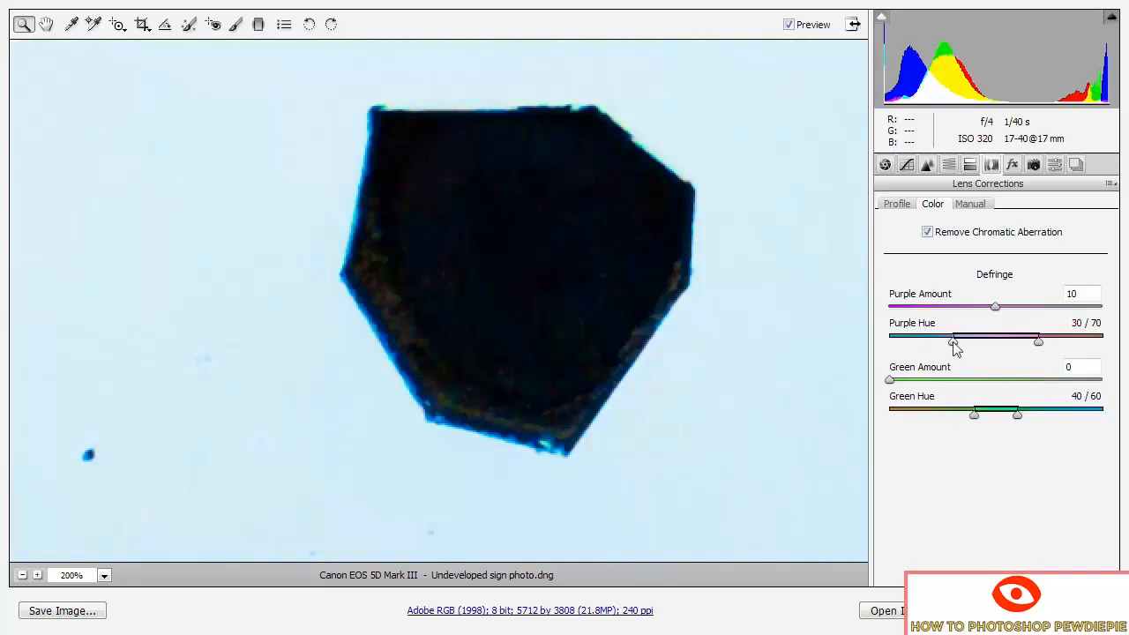
- Extend the Purple Hue range down to 0 to test the rock's edges, and settle on a range of 10/70
{"action": "left_click_drag", "start_coordinate": [954, 347], "coordinate": [876, 347]}
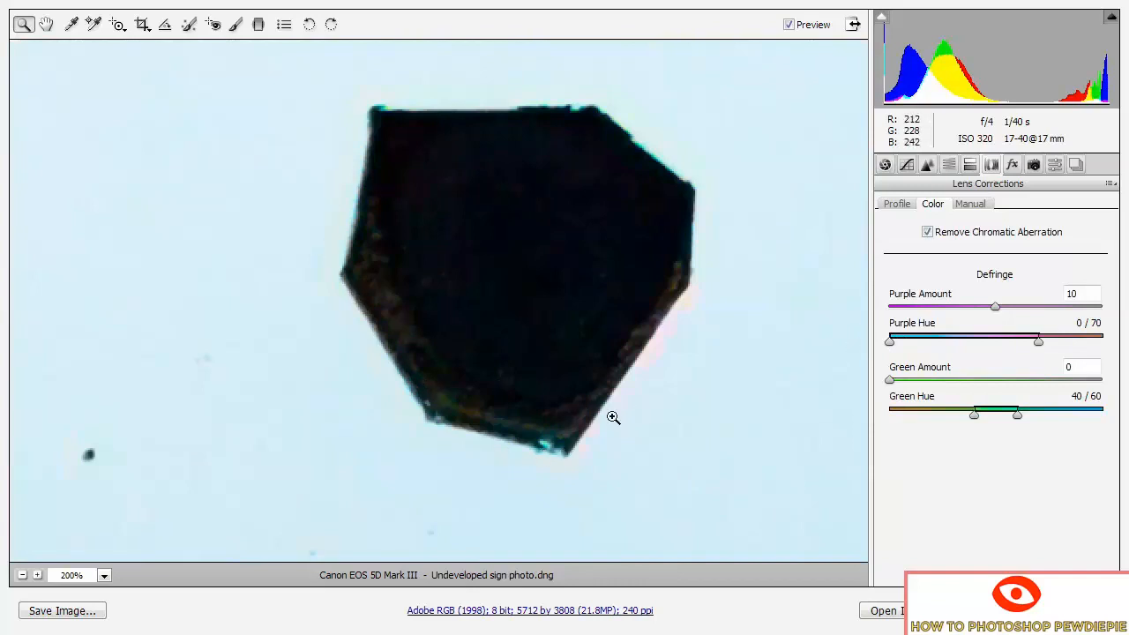
{"action": "left_click", "coordinate": [646, 356]}
{"action": "left_click", "coordinate": [441, 295]}
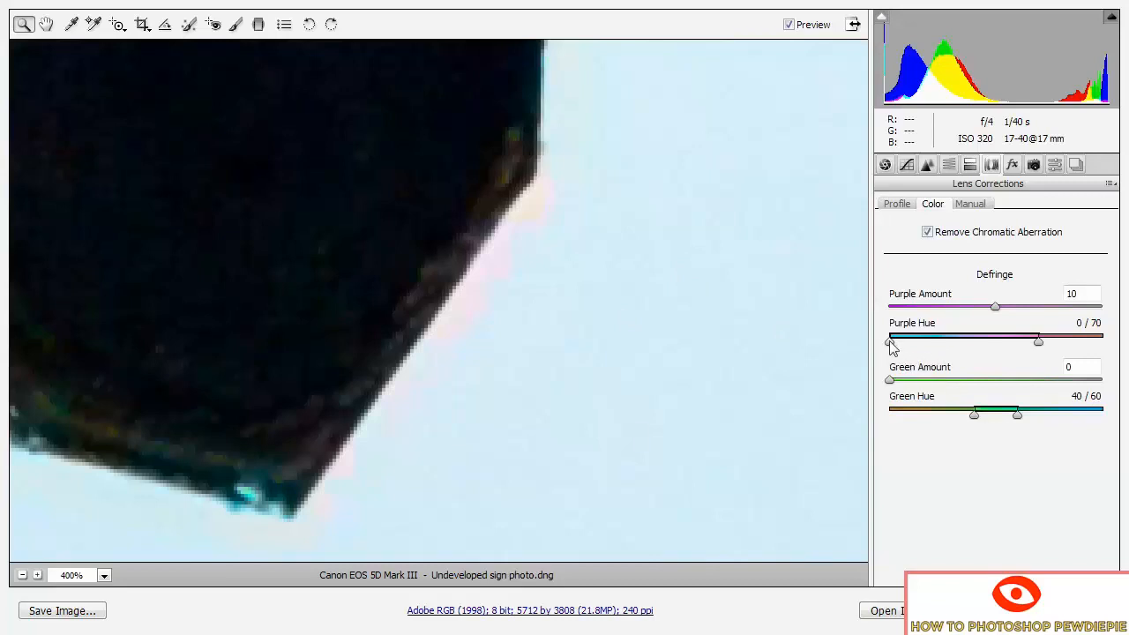
{"action": "left_click_drag", "start_coordinate": [890, 347], "coordinate": [912, 346]}
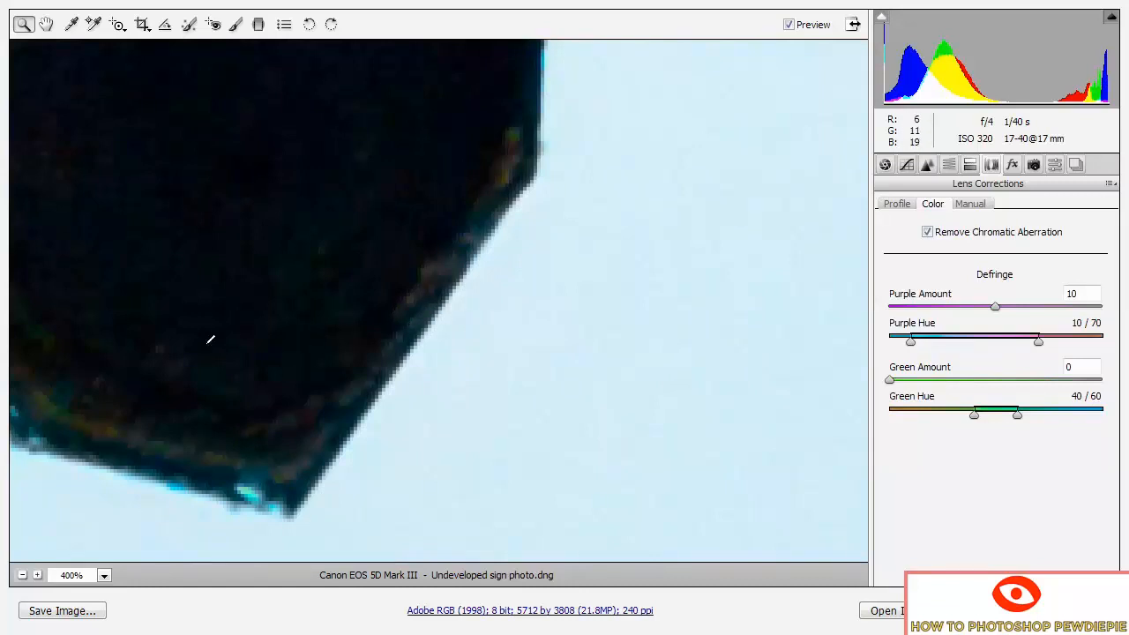
- Set the Green Amount for defringing to 10 and the Green Hue range to 40/80, judging by the sign's lower-left corner
{"action": "key", "text": "ctrl+minus"}
{"action": "key", "text": "ctrl+minus"}
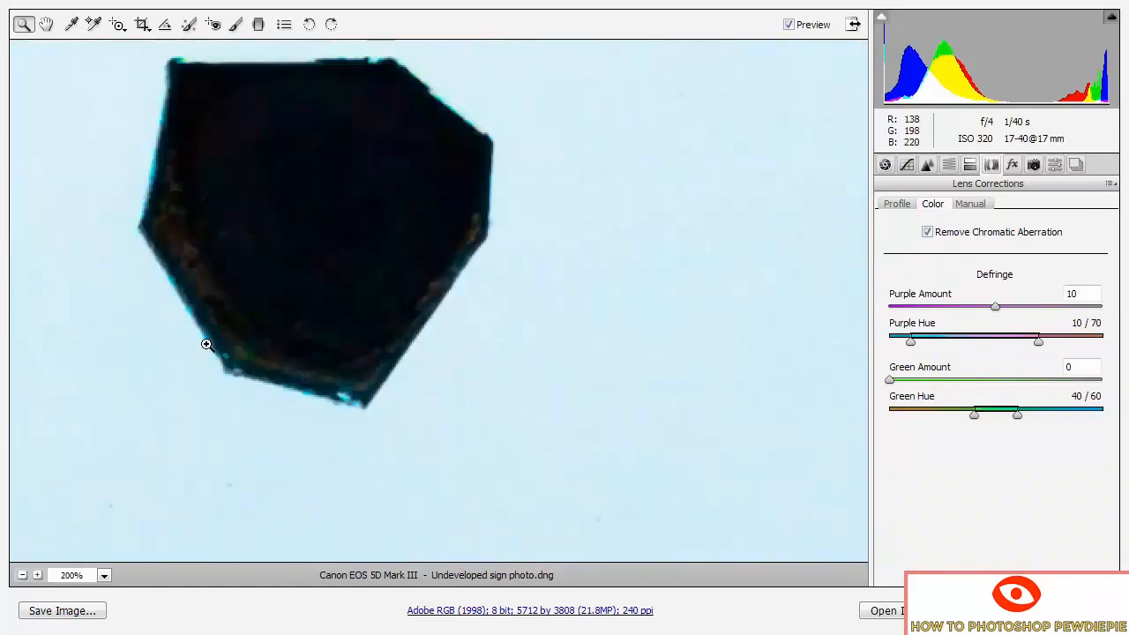
{"action": "key", "text": "space"}
{"action": "left_click_drag", "start_coordinate": [57, 456], "coordinate": [790, 269]}
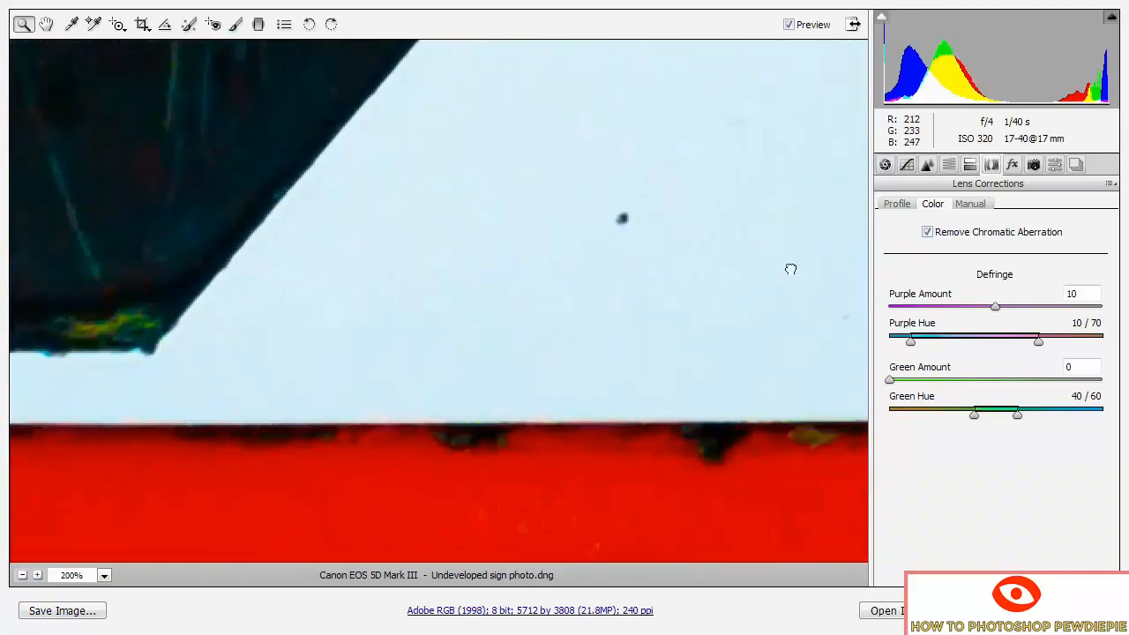
{"action": "left_click_drag", "start_coordinate": [309, 456], "coordinate": [793, 327]}
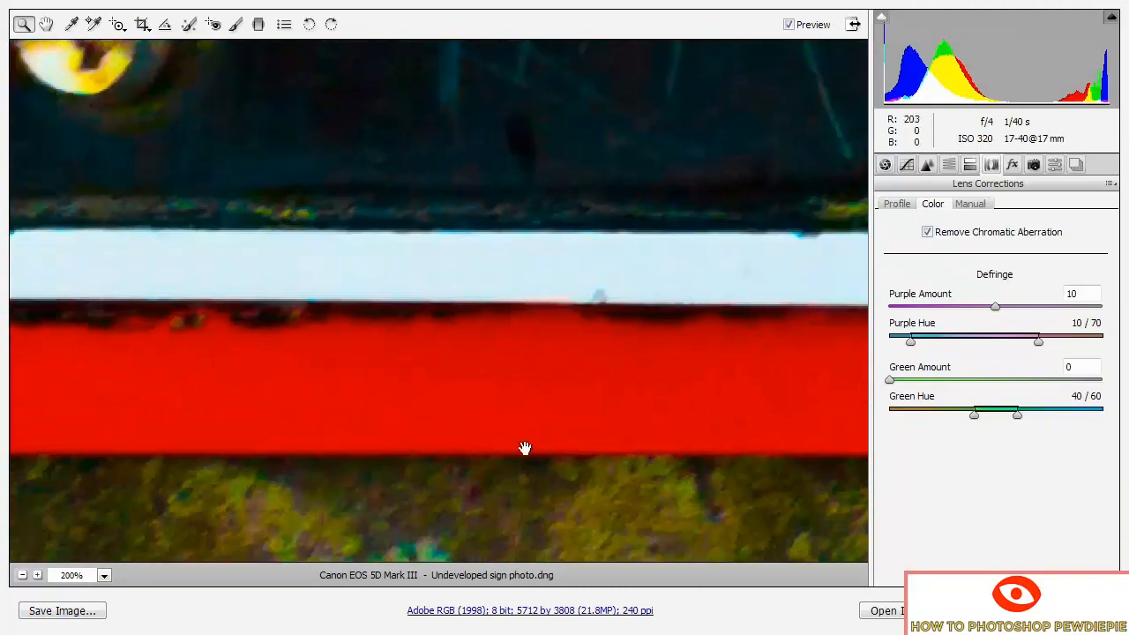
{"action": "left_click_drag", "start_coordinate": [18, 327], "coordinate": [454, 382]}
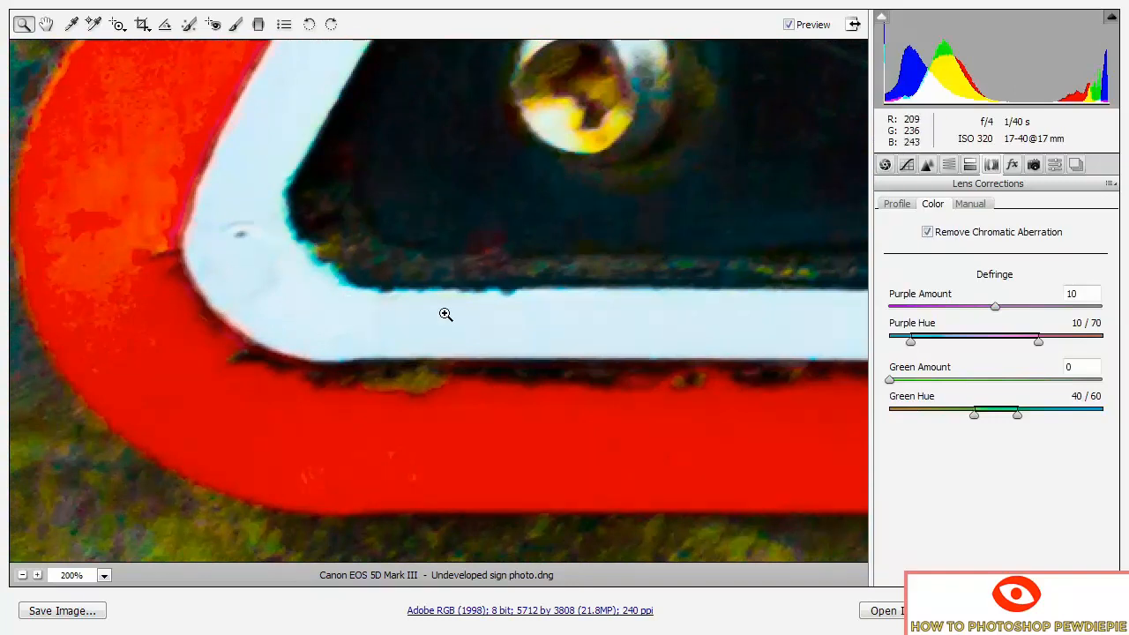
{"action": "left_click_drag", "start_coordinate": [892, 384], "coordinate": [976, 389]}
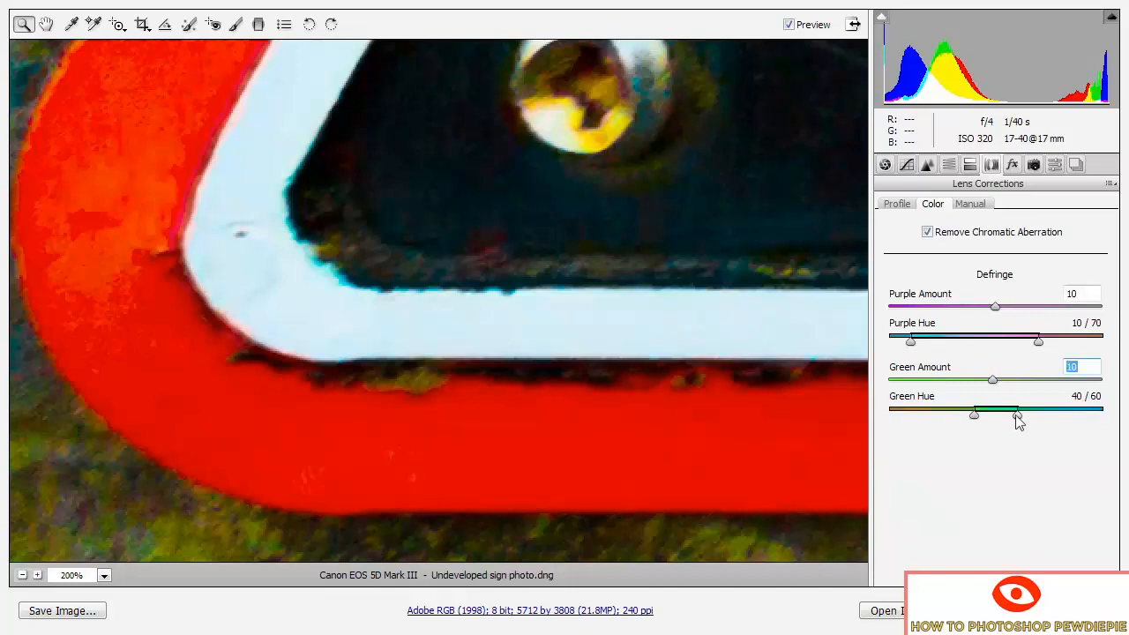
{"action": "left_click_drag", "start_coordinate": [1018, 422], "coordinate": [1107, 422]}
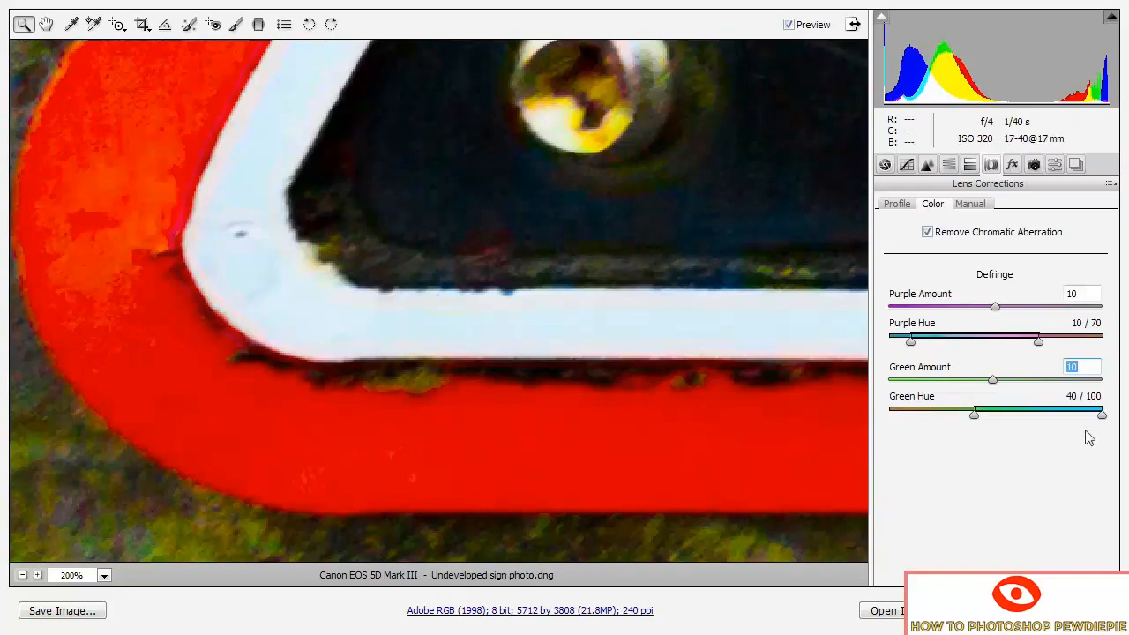
{"action": "left_click_drag", "start_coordinate": [1103, 416], "coordinate": [1060, 424]}
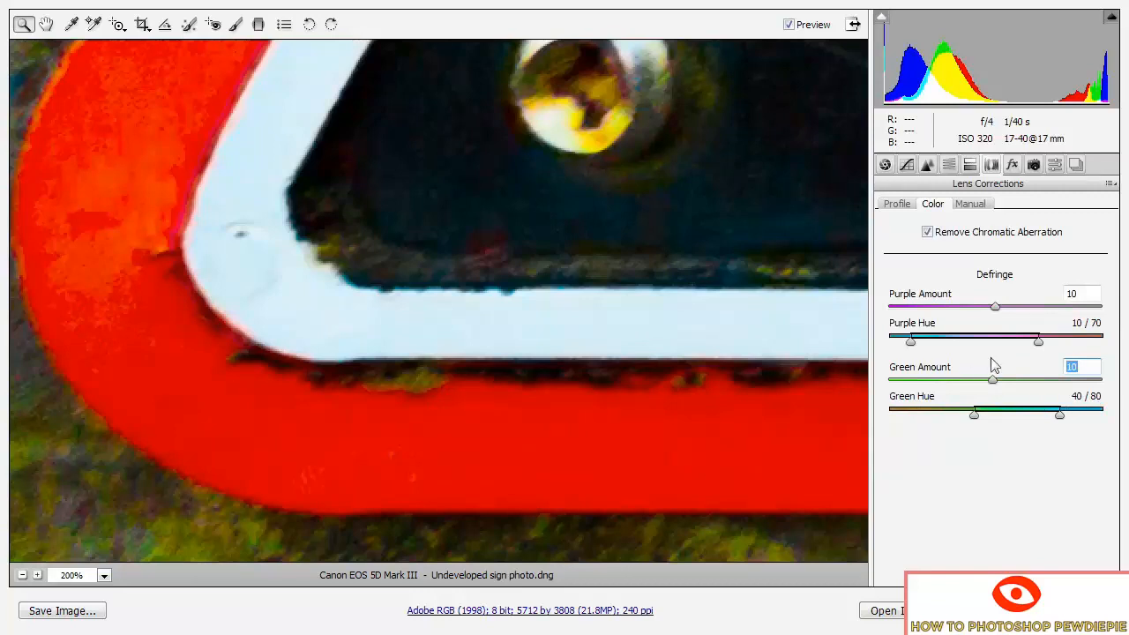
- Try Purple Hue at 10/100 and Green Hue at 0/80 on the sign's corner, and restore them to 10/70 and 40/80
{"action": "left_click_drag", "start_coordinate": [400, 423], "coordinate": [467, 323]}
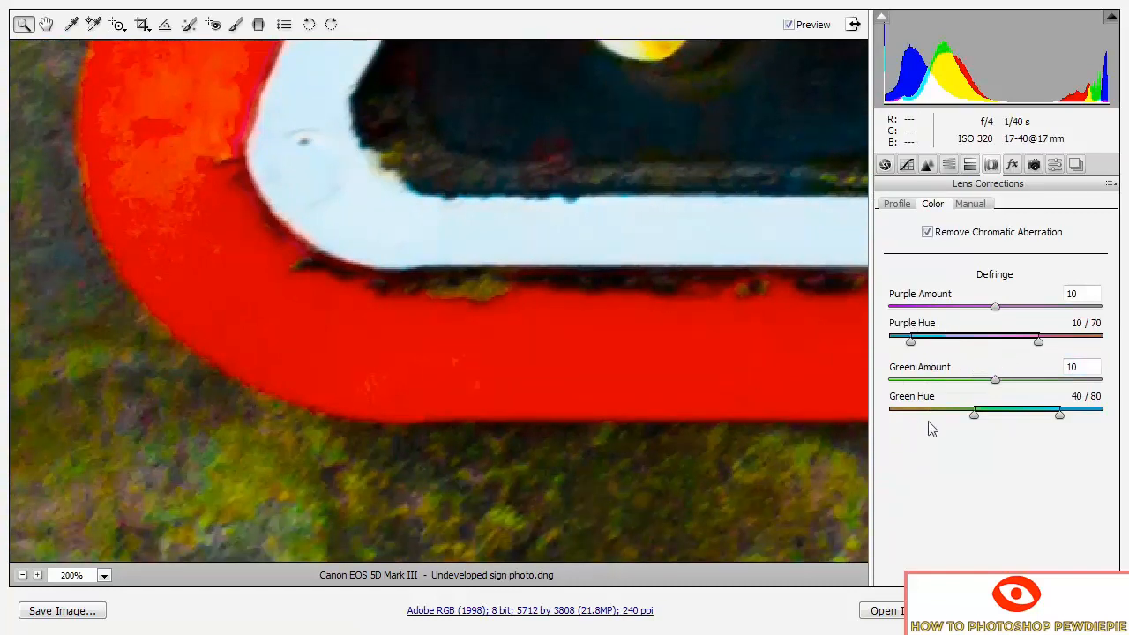
{"action": "left_click_drag", "start_coordinate": [1040, 349], "coordinate": [1123, 355]}
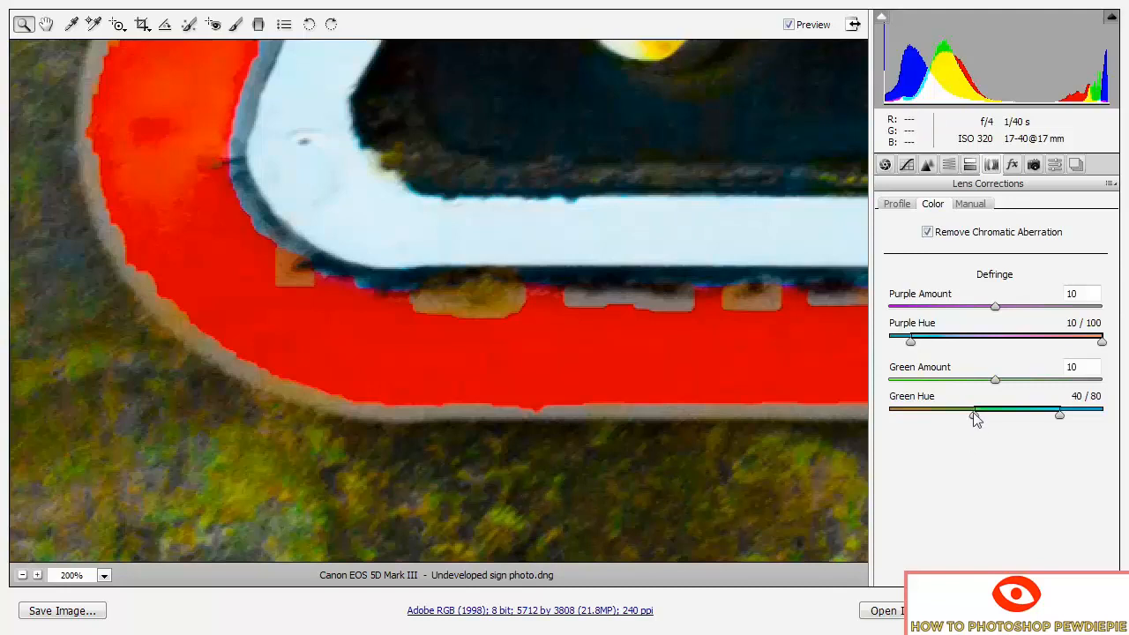
{"action": "left_click_drag", "start_coordinate": [975, 420], "coordinate": [882, 418]}
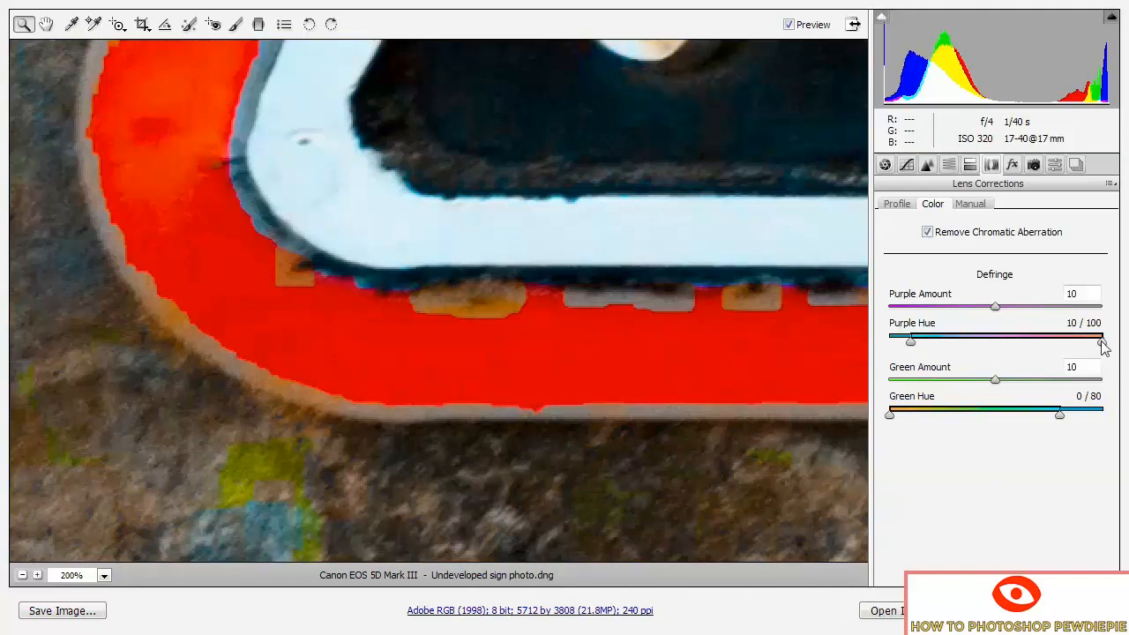
{"action": "left_click_drag", "start_coordinate": [1102, 345], "coordinate": [1038, 346]}
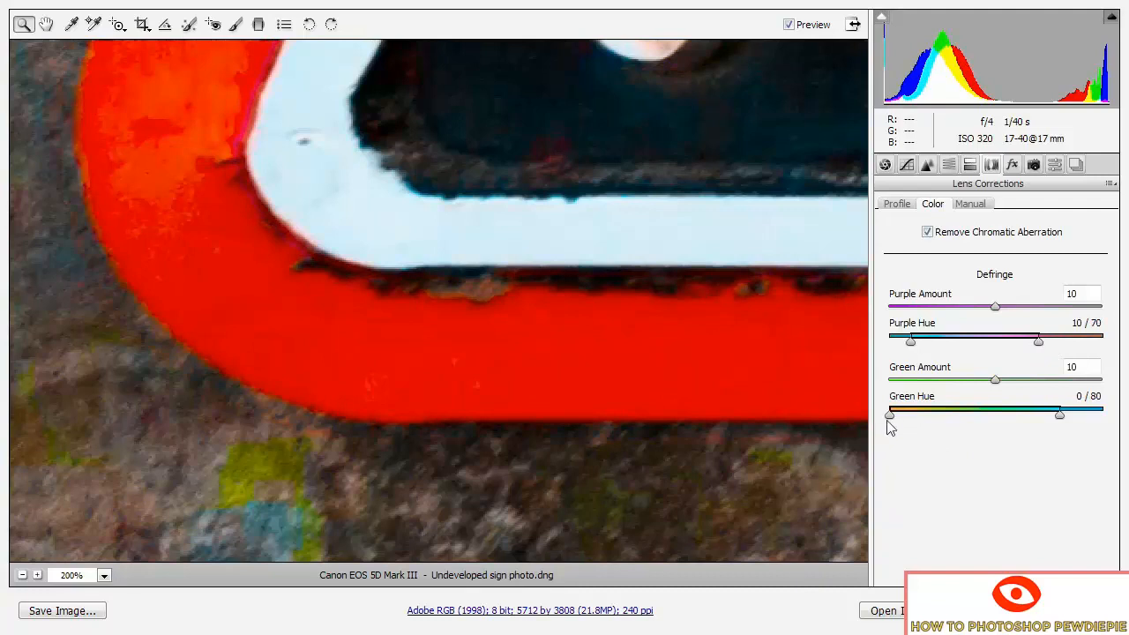
{"action": "left_click_drag", "start_coordinate": [889, 427], "coordinate": [974, 427]}
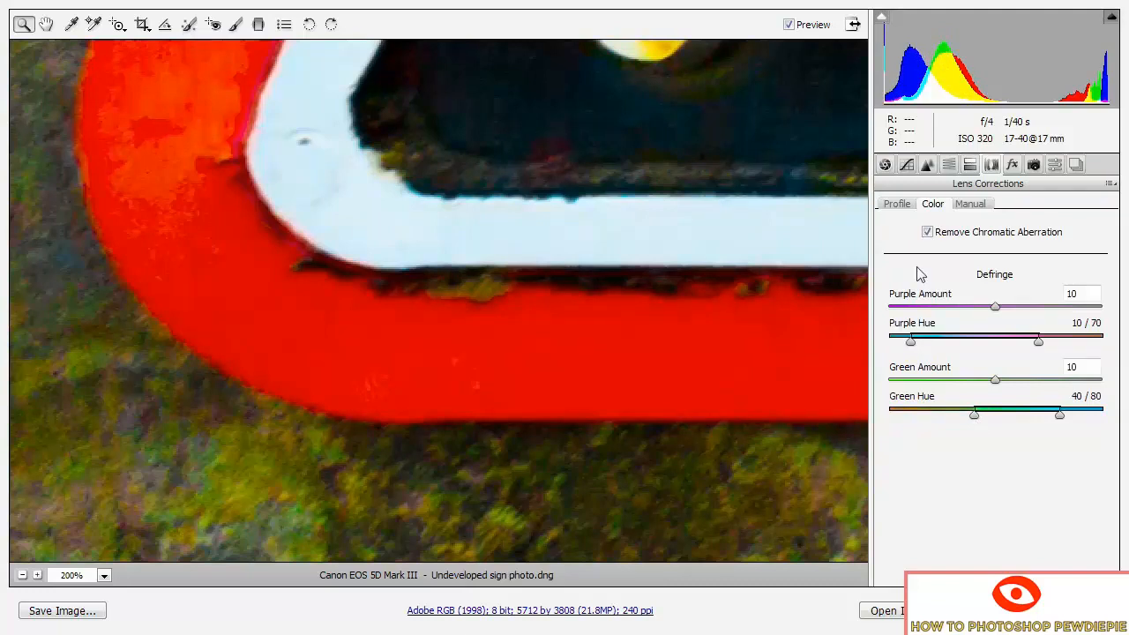
- Set the photo's Vibrance to +50 and Saturation to +20
{"action": "left_click", "coordinate": [885, 167]}
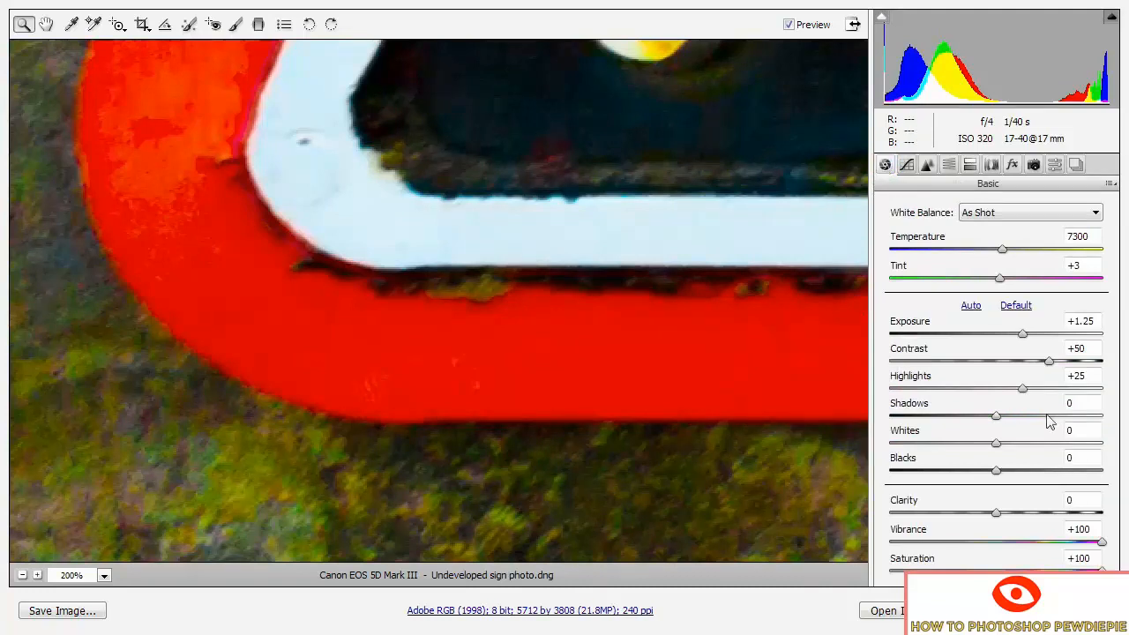
{"action": "left_click", "coordinate": [1071, 530]}
{"action": "type", "text": "50"}
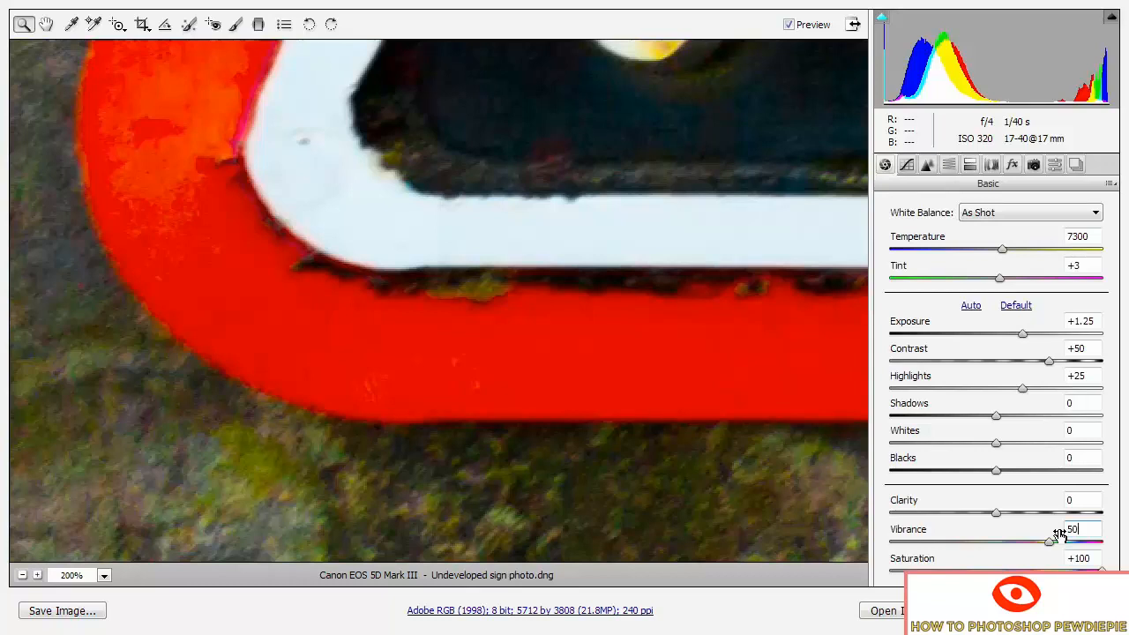
{"action": "key", "text": "Tab"}
{"action": "type", "text": "20"}
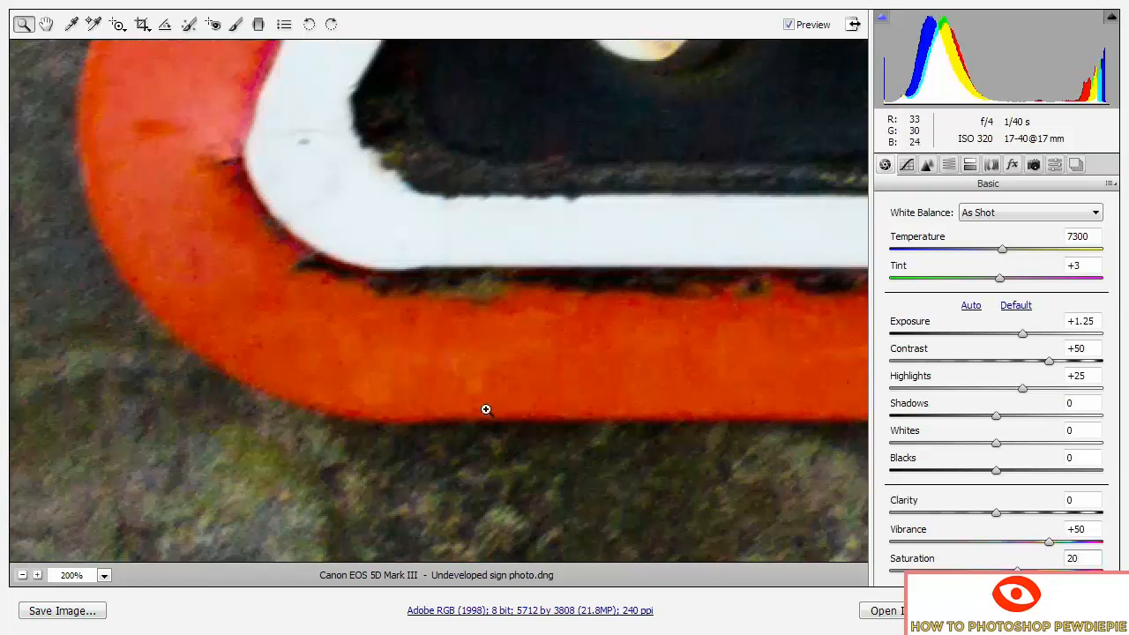
{"action": "key", "text": "Return"}
- Set the Luminance noise reduction to 25
{"action": "left_click", "coordinate": [927, 165]}
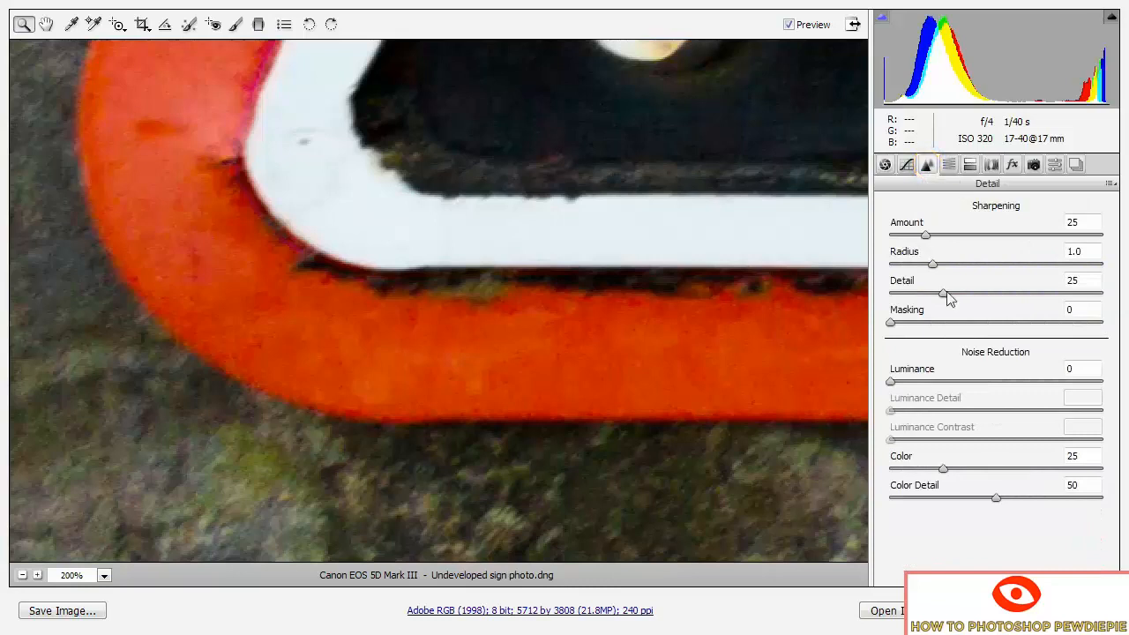
{"action": "left_click", "coordinate": [1071, 369]}
{"action": "type", "text": "25"}
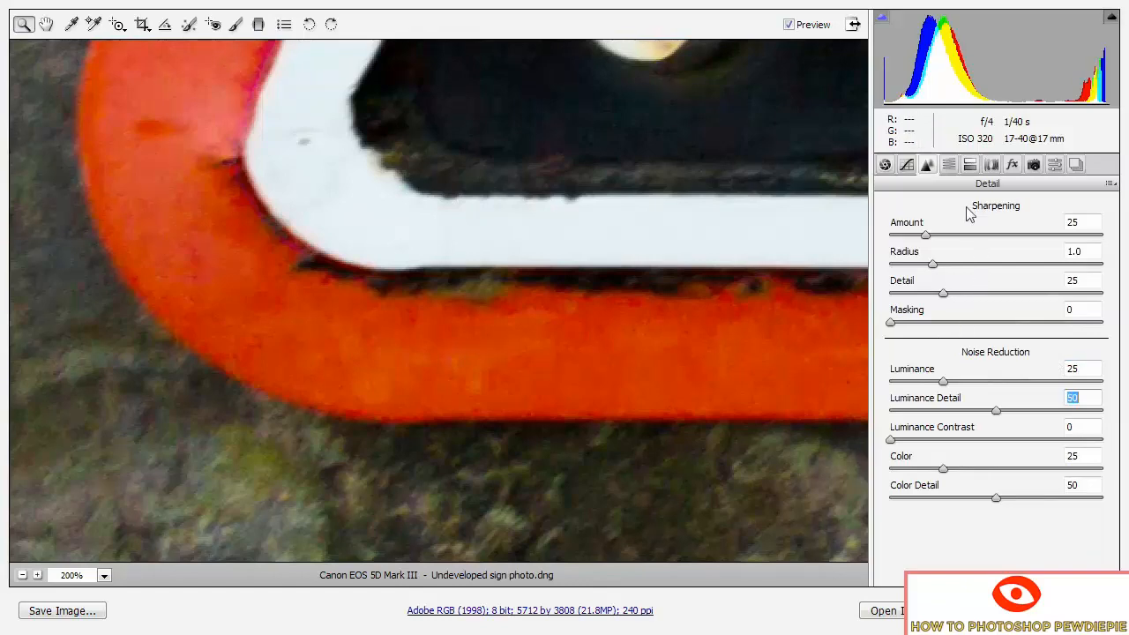
- Compare the whole photo with and without lens profile corrections, leaving the corrections enabled
{"action": "key", "text": "ctrl+0"}
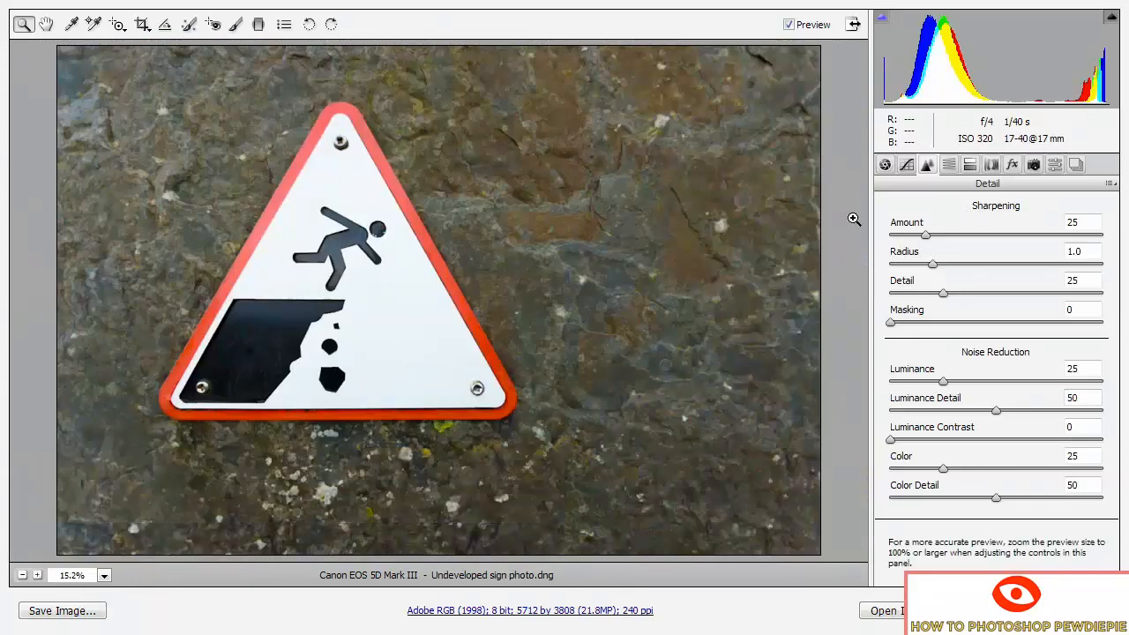
{"action": "left_click", "coordinate": [990, 168]}
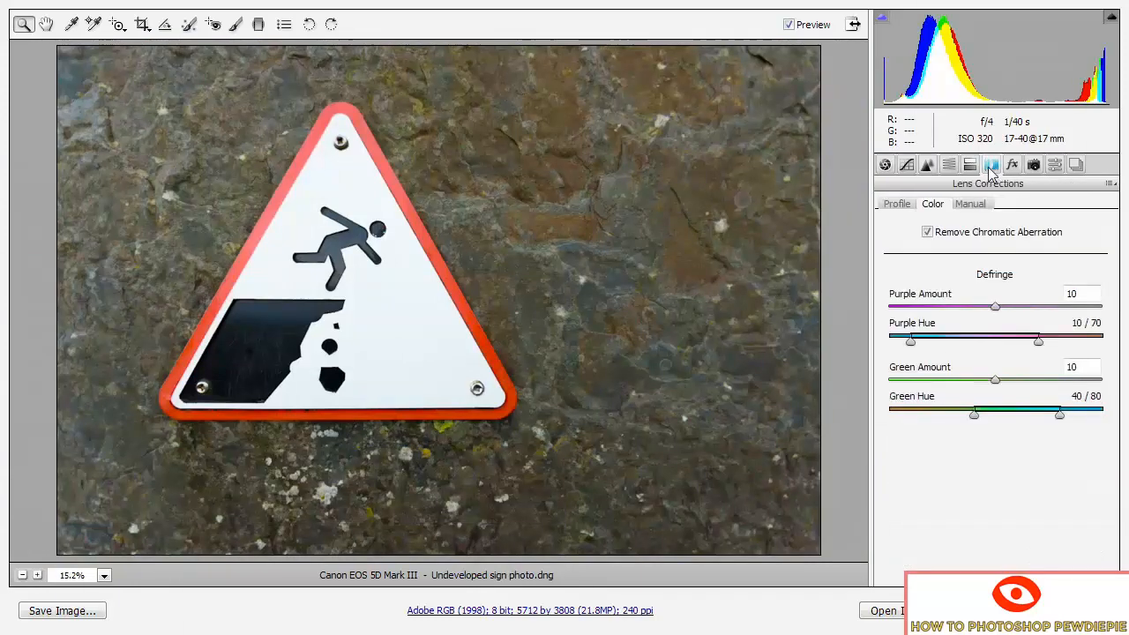
{"action": "left_click", "coordinate": [892, 204]}
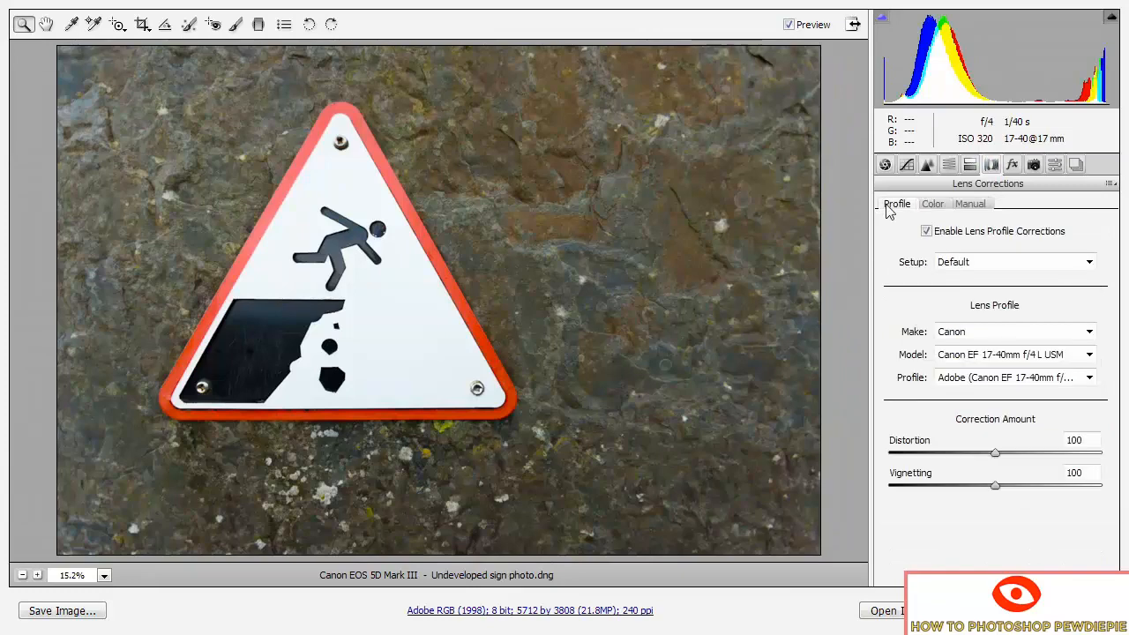
{"action": "left_click", "coordinate": [926, 233]}
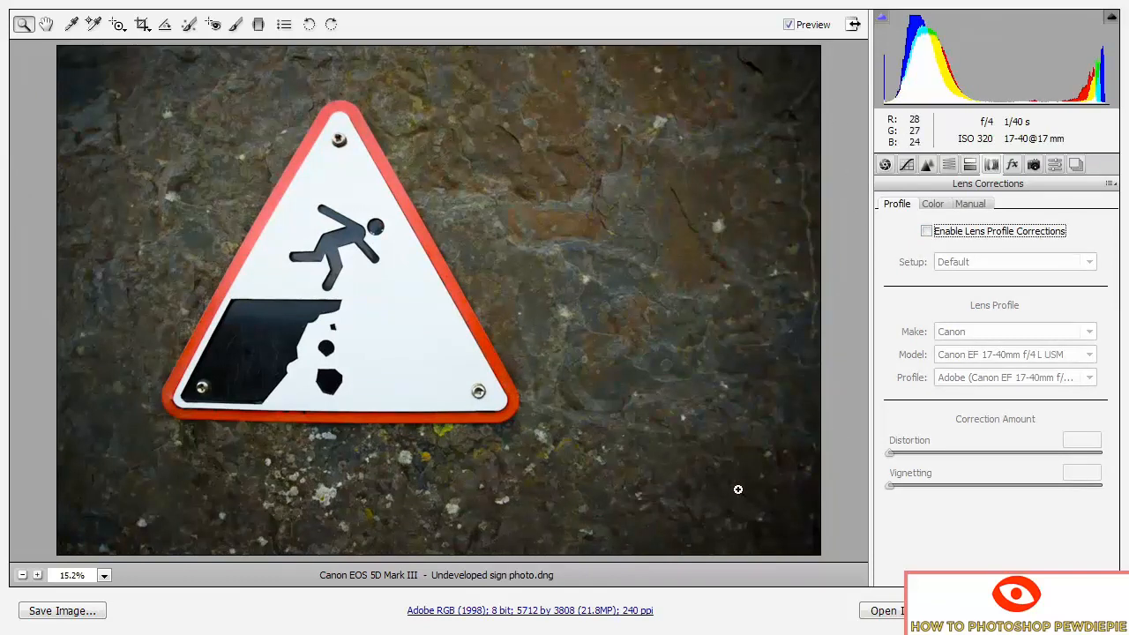
{"action": "left_click", "coordinate": [925, 233]}
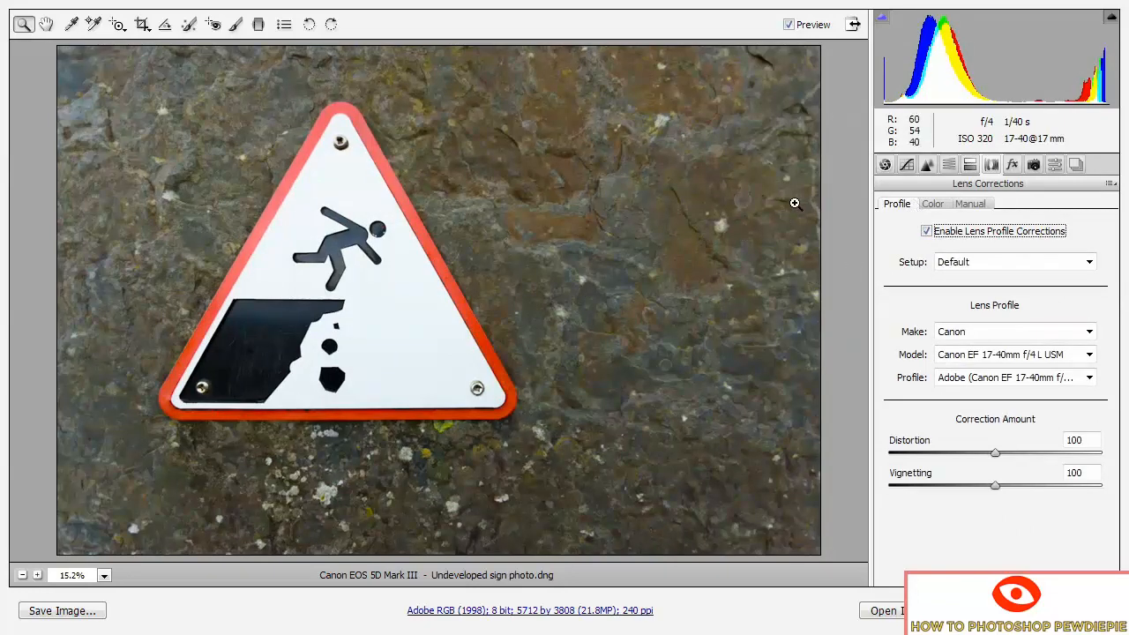
- Darken the photo's edges with a Post Crop Vignetting Amount of -35
{"action": "left_click", "coordinate": [1012, 166]}
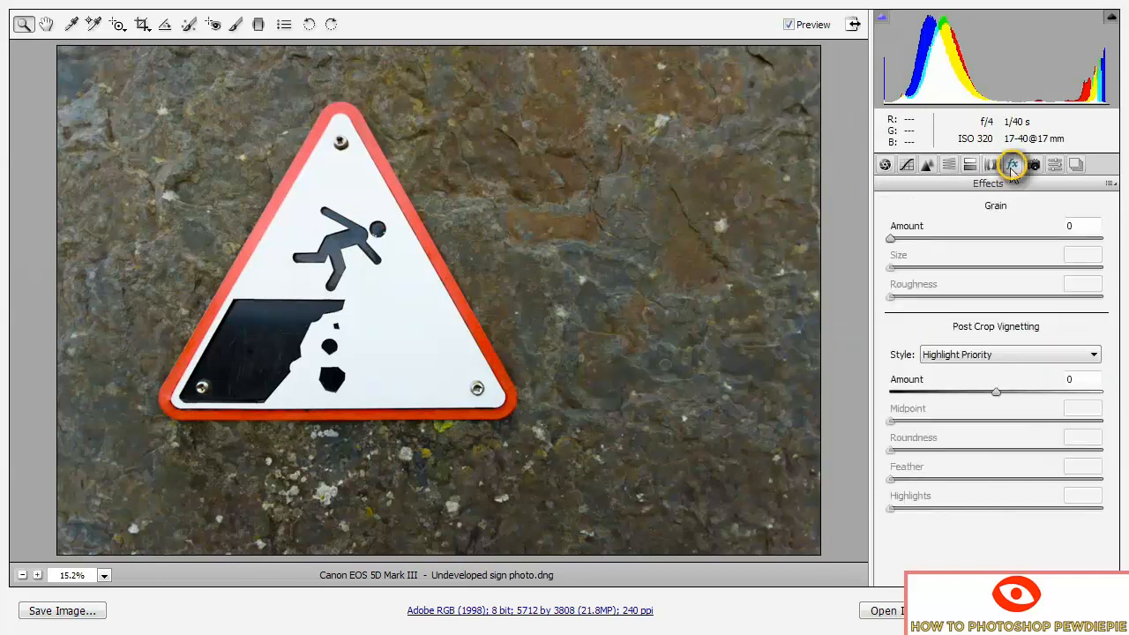
{"action": "double_click", "coordinate": [1070, 378]}
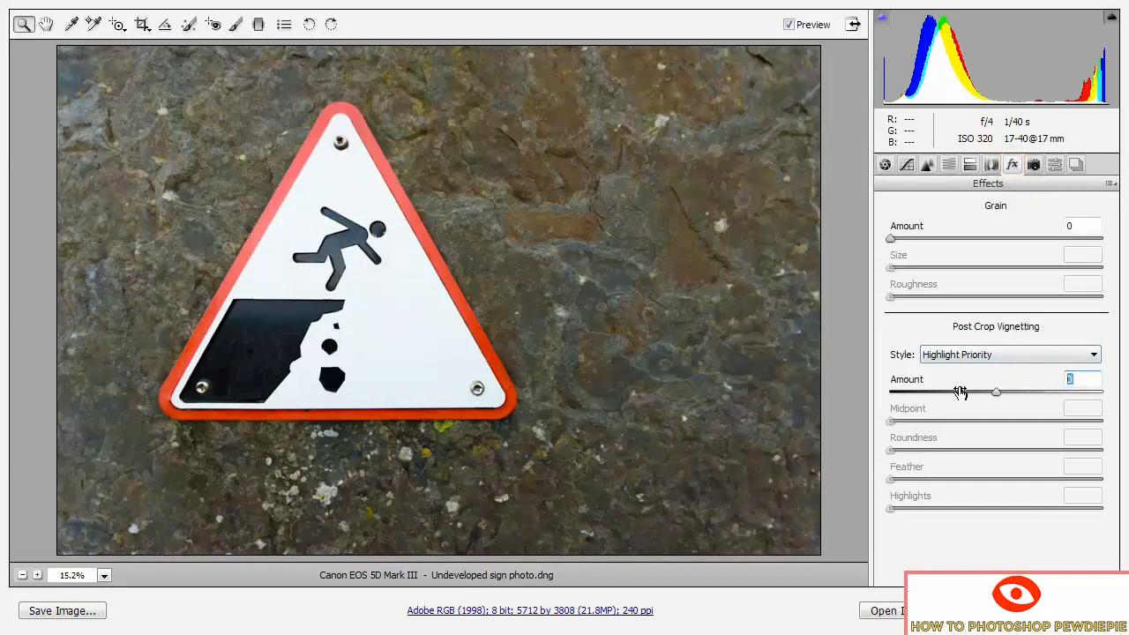
{"action": "type", "text": "-35"}
{"action": "key", "text": "Tab"}
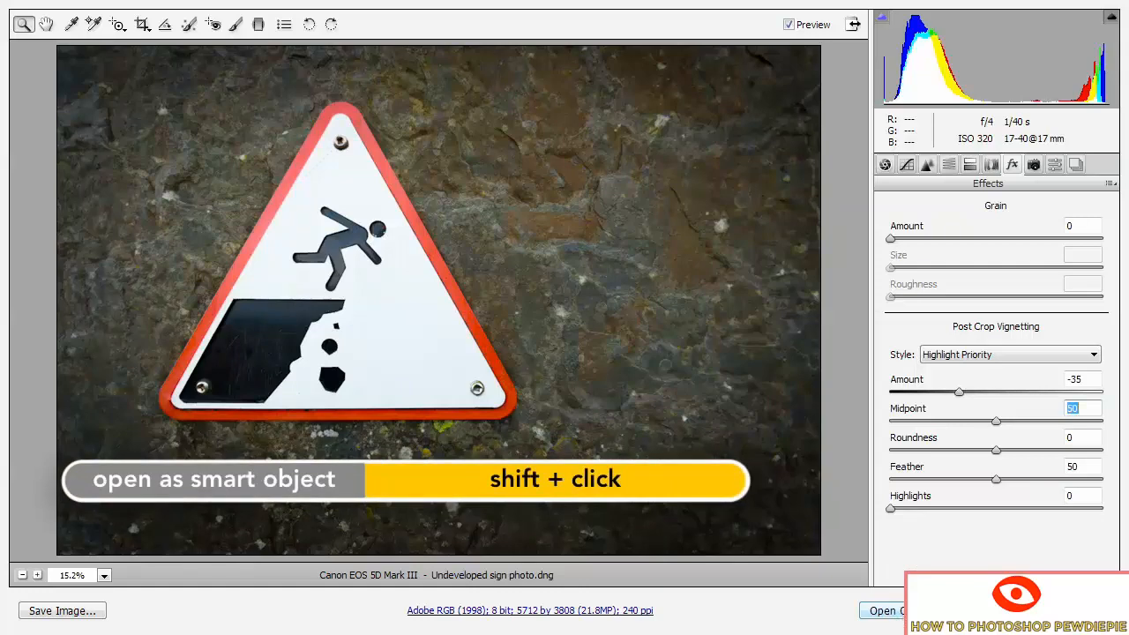
- Open the developed sign photo as a smart object in Photoshop and view it enlarged in full-screen mode
{"action": "left_click", "coordinate": [882, 610], "text": "shift"}
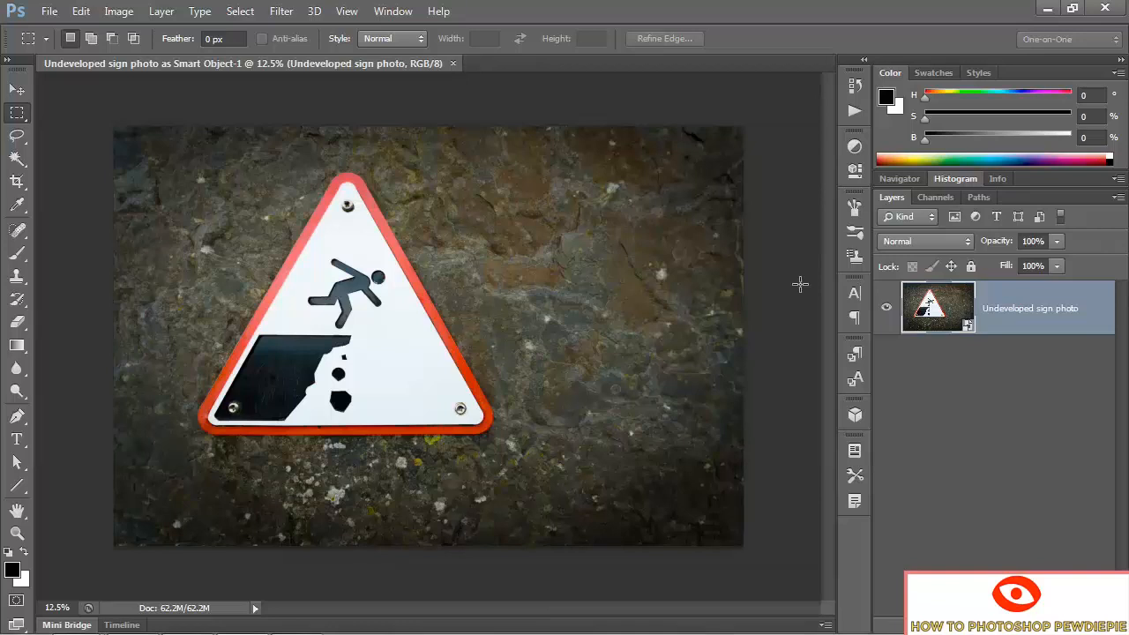
{"action": "key", "text": "f"}
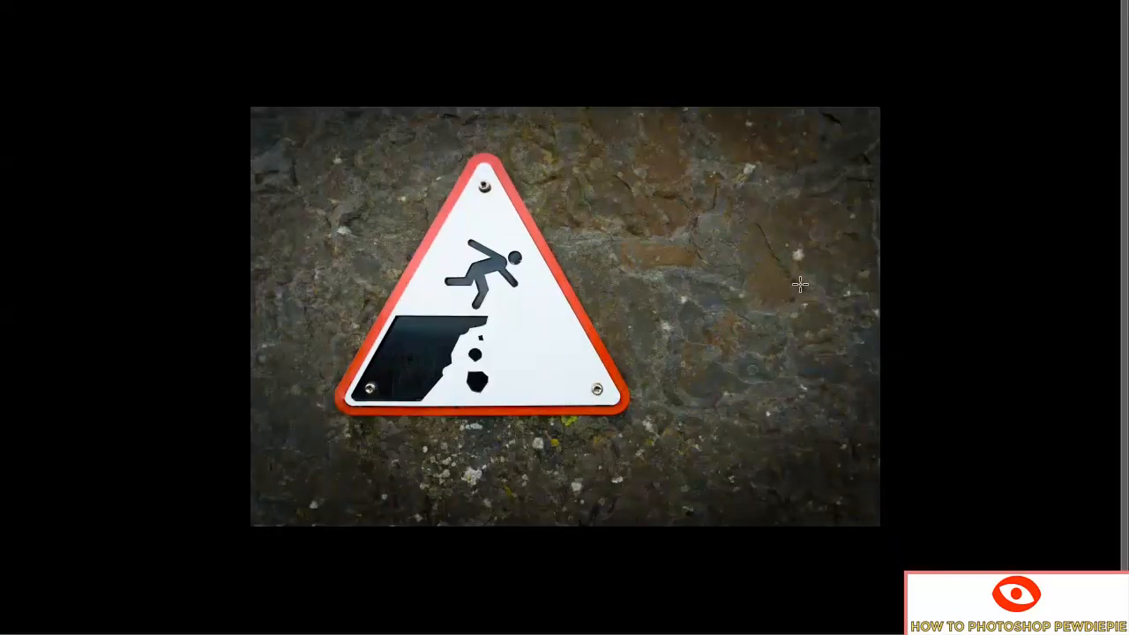
{"action": "key", "text": "ctrl+plus"}
{"action": "key", "text": "ctrl+plus"}
{"action": "key", "text": "m"}
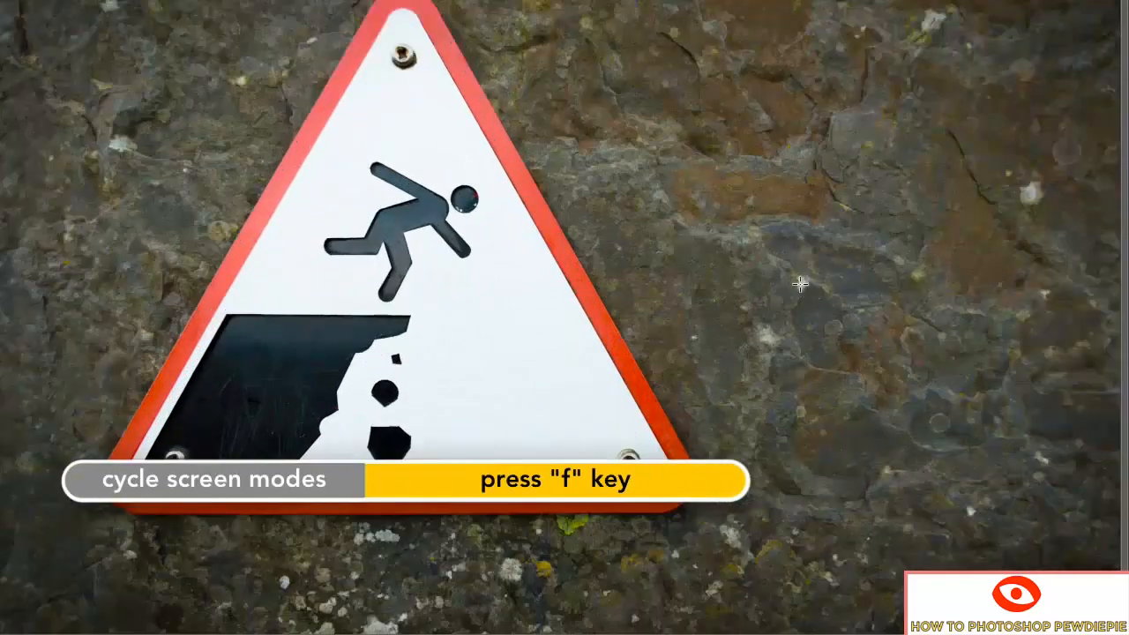
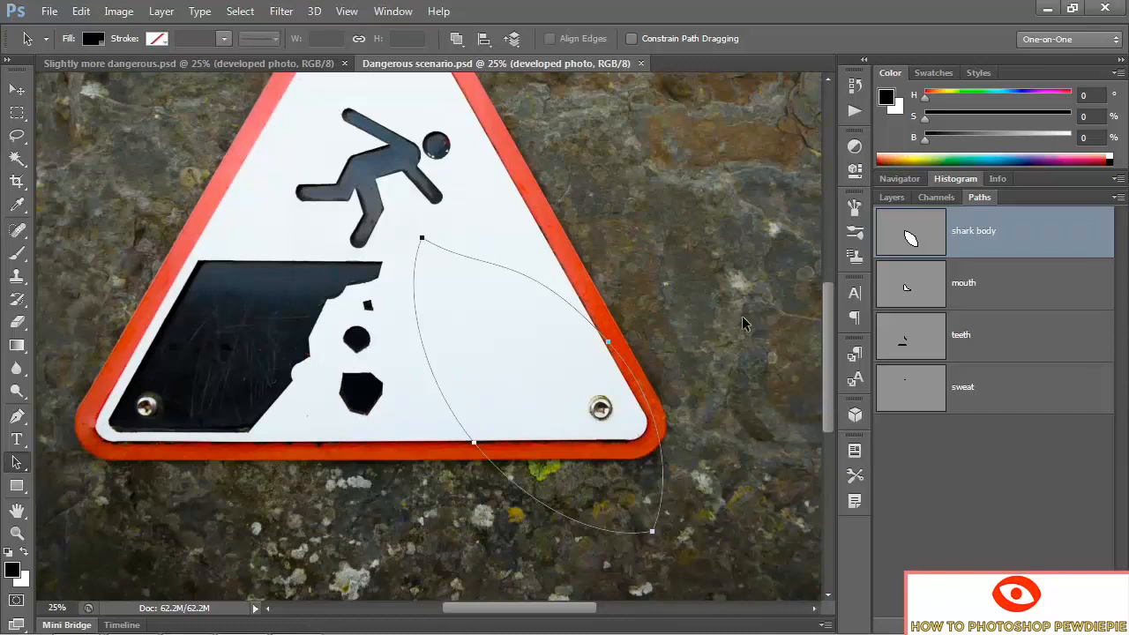
- Create a black (000000) Solid Color layer named "shark" from the active shark body path
{"action": "left_click", "coordinate": [889, 198]}
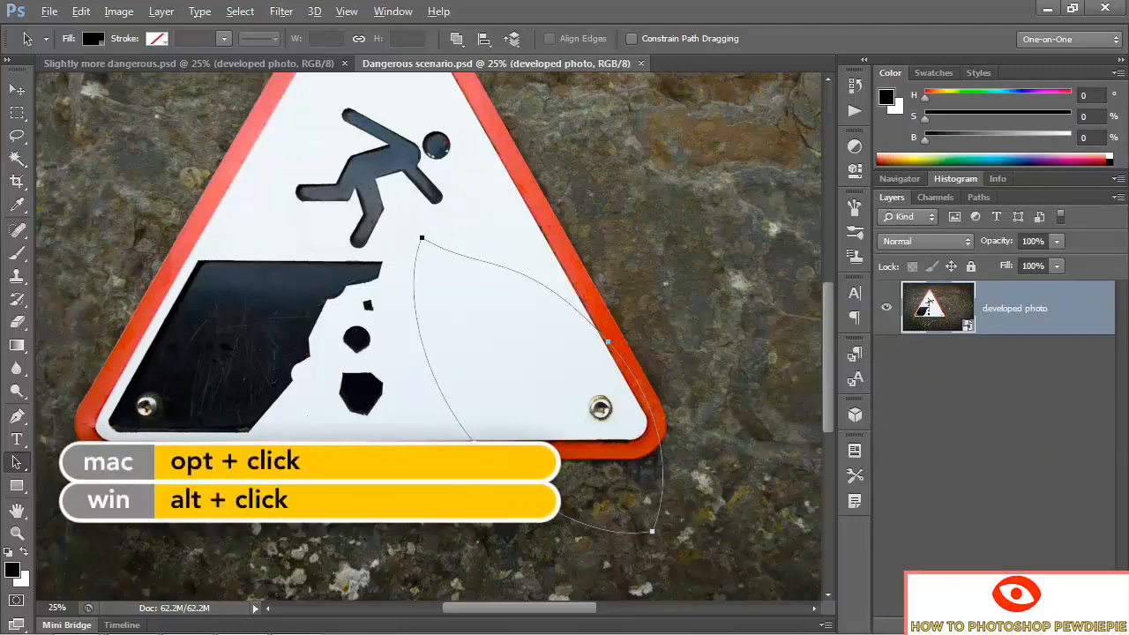
{"action": "left_click", "coordinate": [994, 624], "text": "alt"}
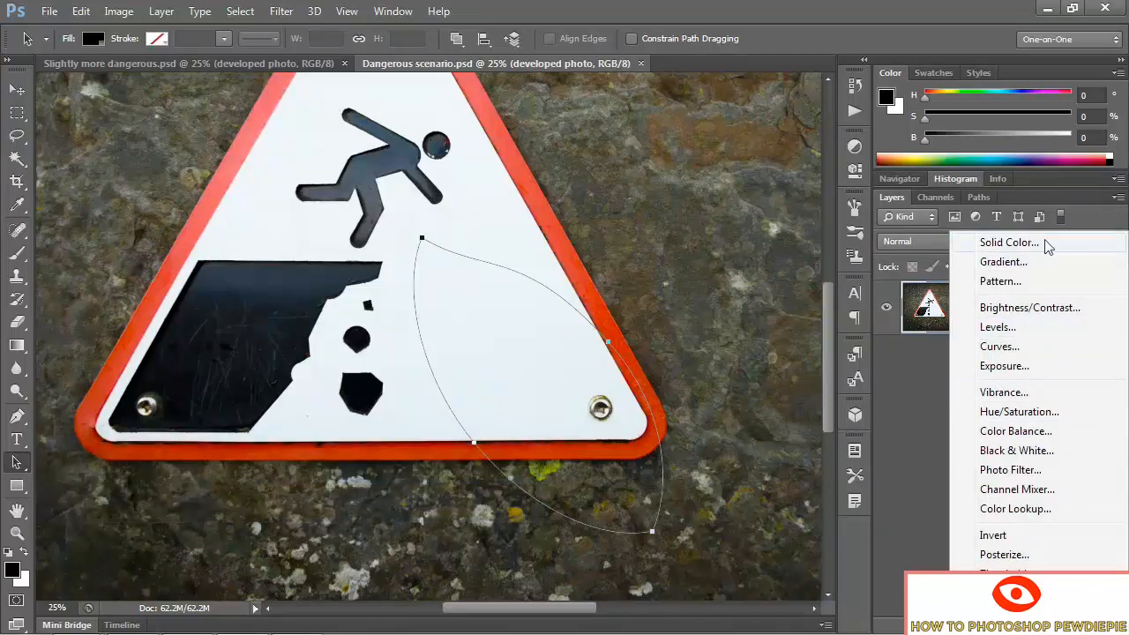
{"action": "left_click", "coordinate": [1008, 242]}
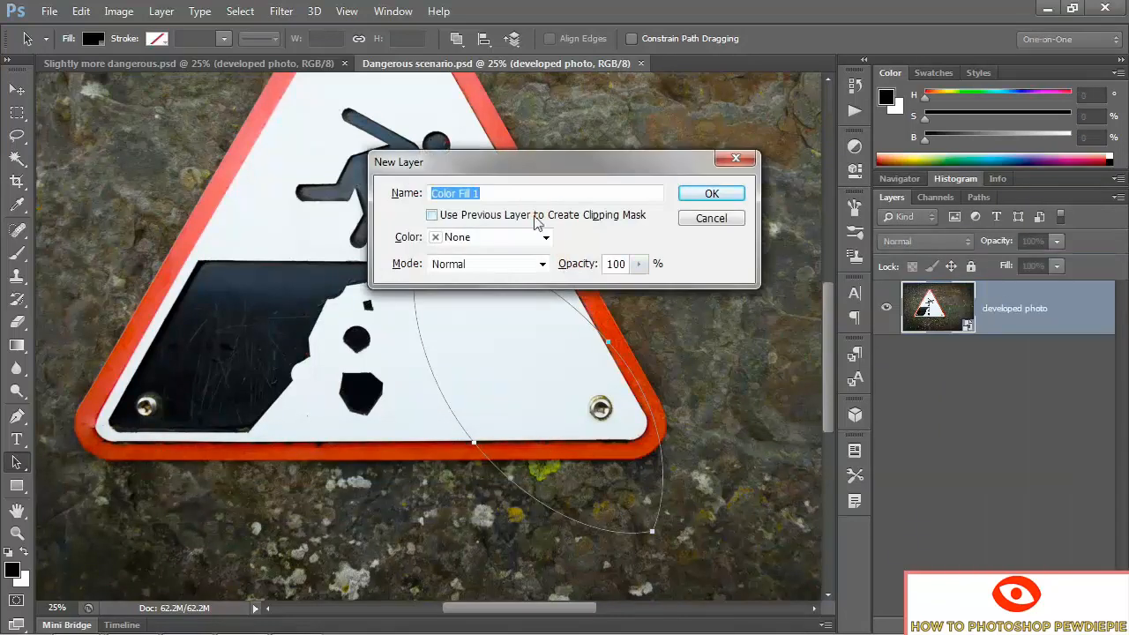
{"action": "type", "text": "shark"}
{"action": "left_click", "coordinate": [710, 194]}
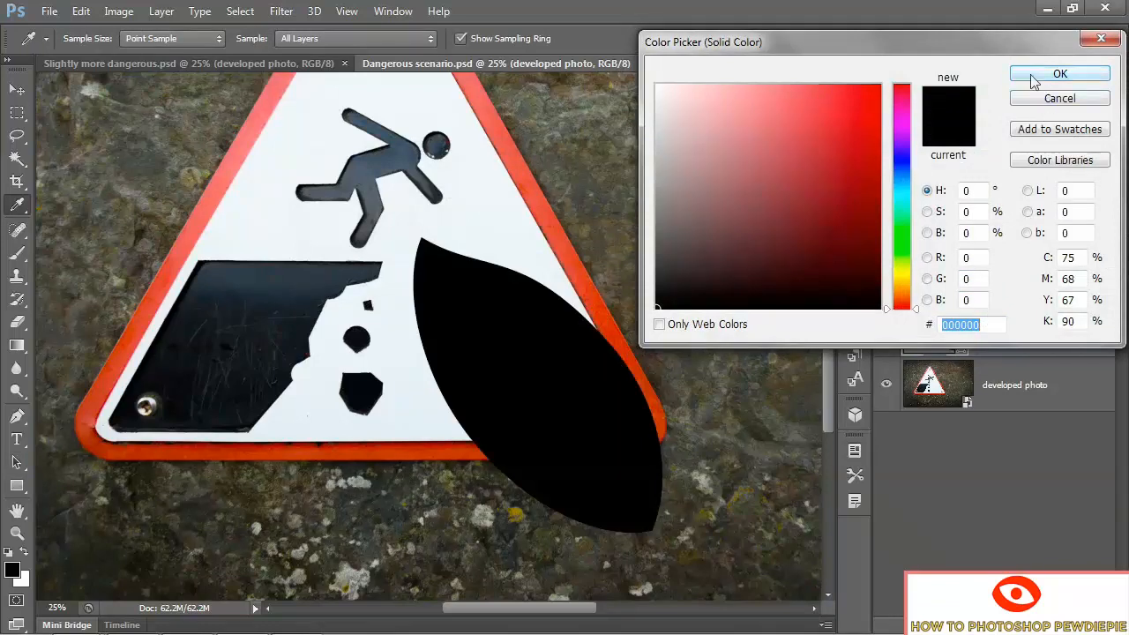
{"action": "left_click", "coordinate": [1058, 74]}
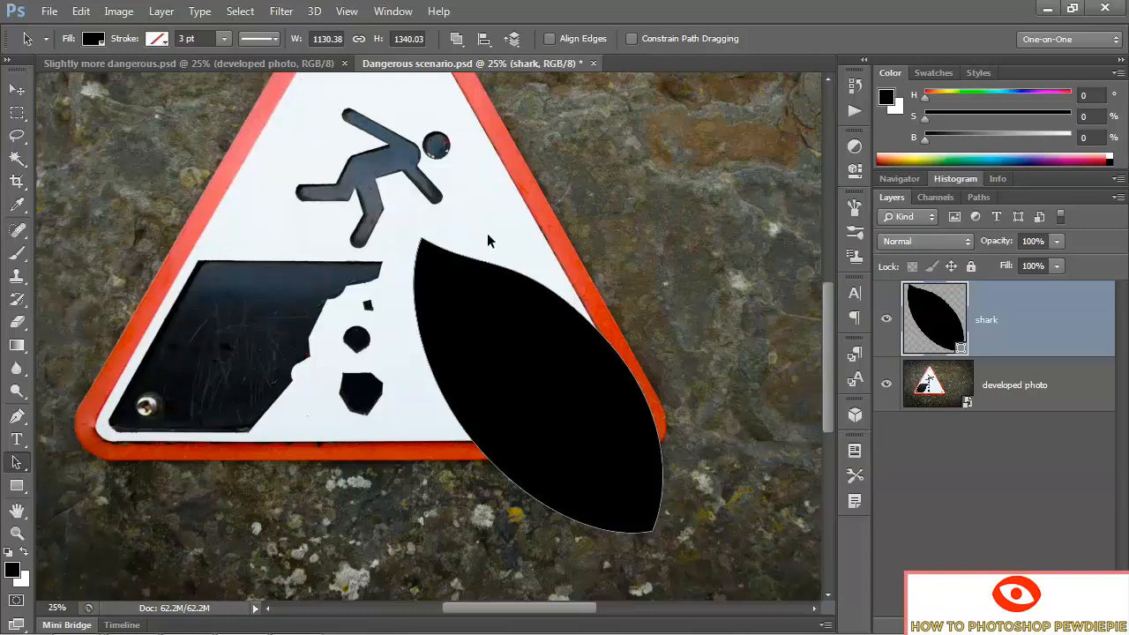
- Hide the shark layer and draw a Lasso selection around the sign's black cliff on the developed photo layer
{"action": "left_click", "coordinate": [886, 319]}
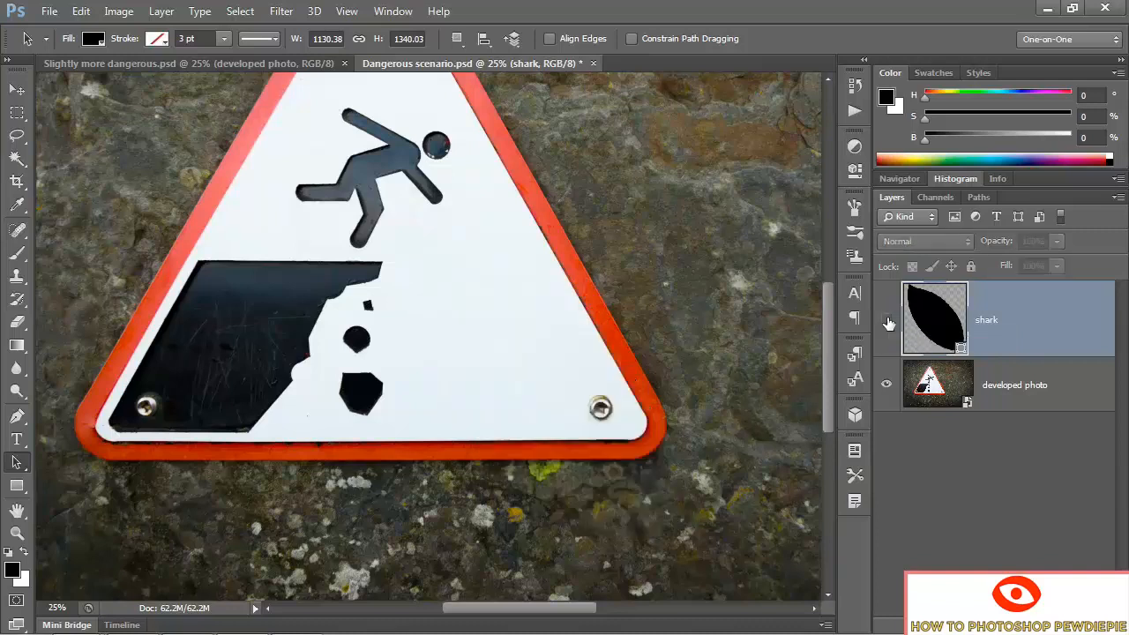
{"action": "left_click", "coordinate": [944, 388]}
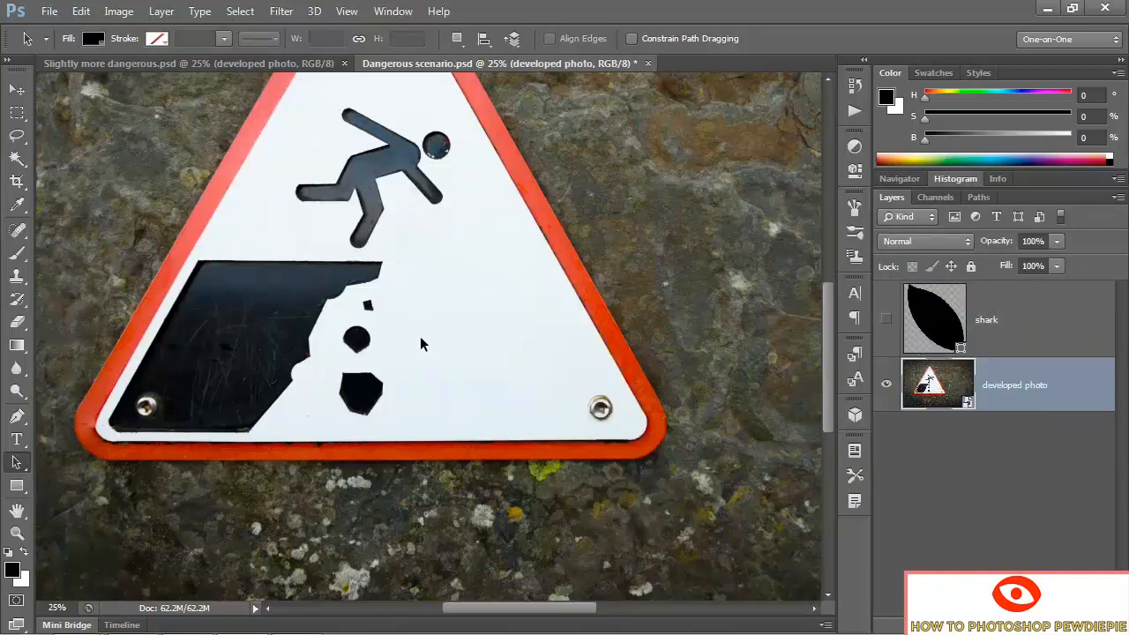
{"action": "key", "text": "l"}
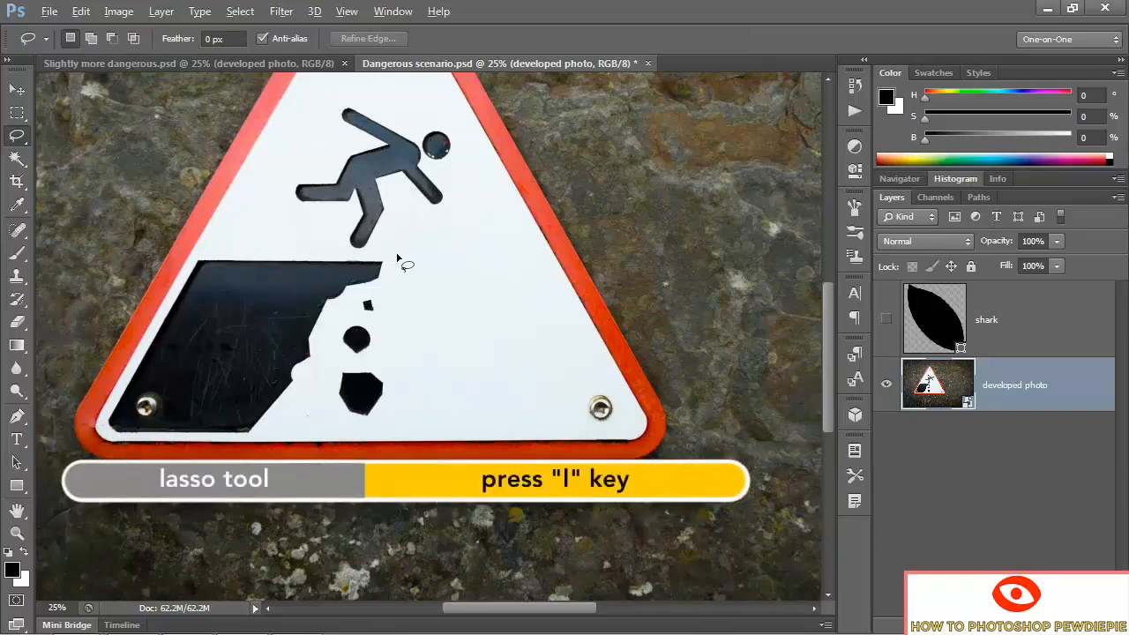
{"action": "mouse_move", "coordinate": [396, 255]}
{"action": "left_mouse_down"}
{"action": "mouse_move", "coordinate": [193, 254]}
{"action": "mouse_move", "coordinate": [94, 403]}
{"action": "mouse_move", "coordinate": [104, 441]}
{"action": "mouse_move", "coordinate": [254, 449]}
{"action": "mouse_move", "coordinate": [330, 375]}
{"action": "mouse_move", "coordinate": [329, 319]}
{"action": "mouse_move", "coordinate": [357, 297]}
{"action": "mouse_move", "coordinate": [398, 289]}
{"action": "mouse_move", "coordinate": [398, 263]}
{"action": "left_mouse_up"}
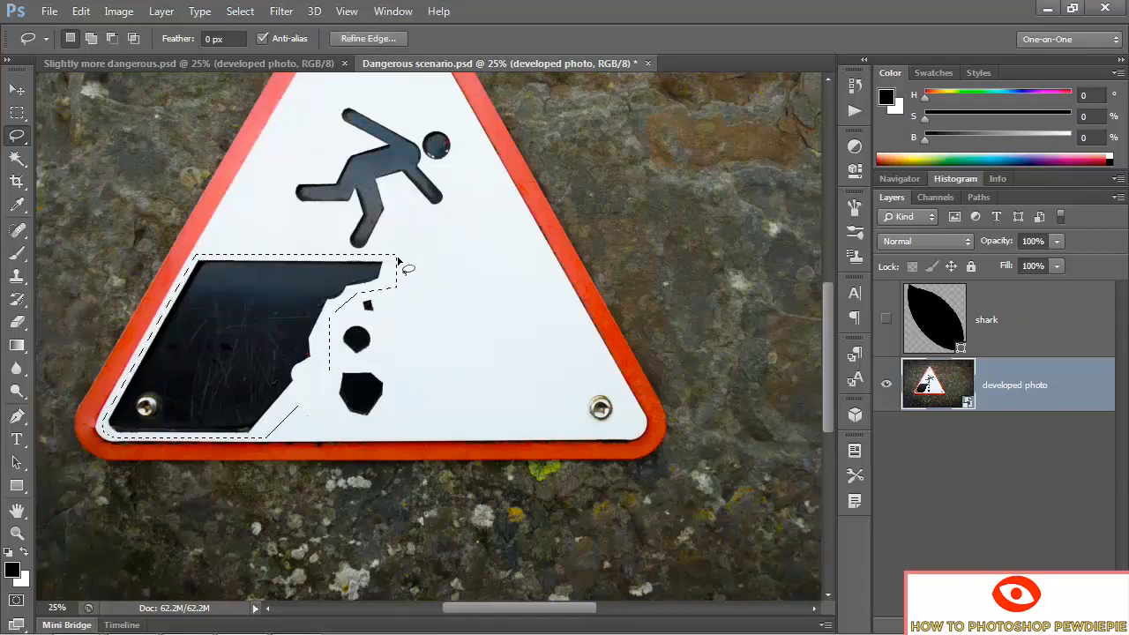
{"action": "left_click", "coordinate": [229, 341], "text": "ctrl"}
{"action": "left_click", "coordinate": [230, 340], "text": "ctrl"}
{"action": "left_click_drag", "start_coordinate": [224, 341], "coordinate": [323, 318]}
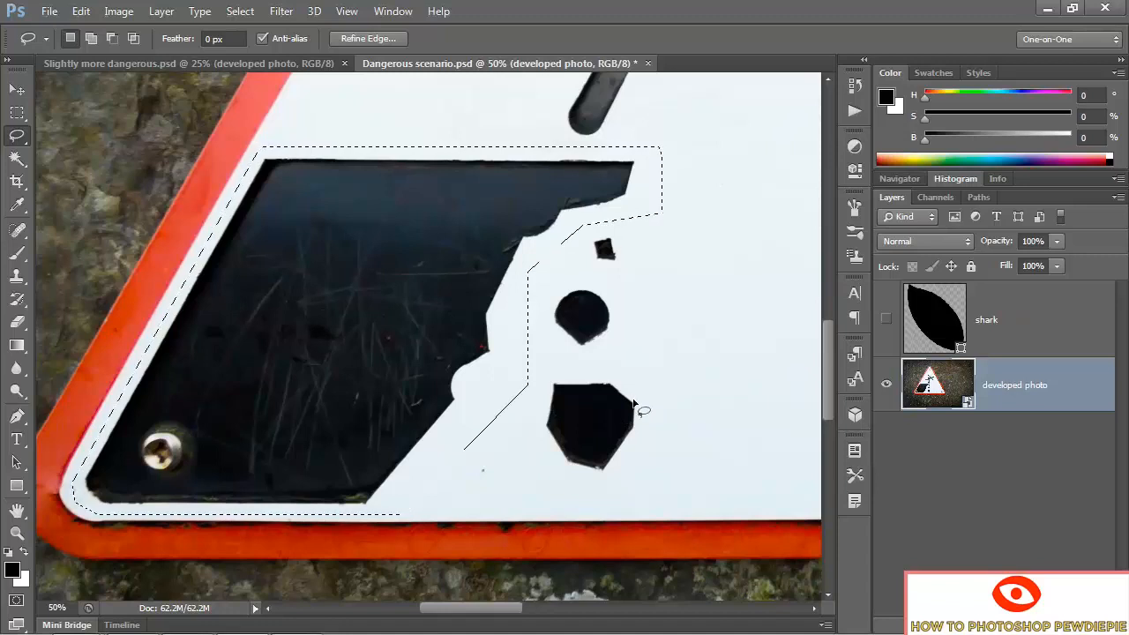
- Copy the selected cliff area of the photo to a new layer named "cliff"
{"action": "key", "text": "ctrl+alt+j"}
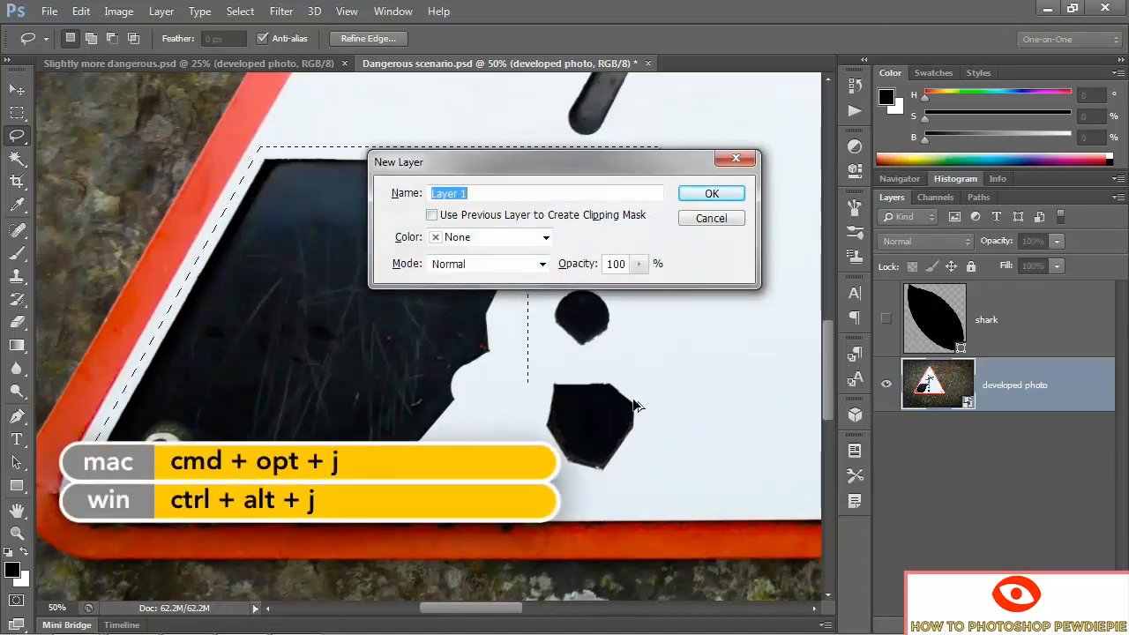
{"action": "type", "text": "cliff"}
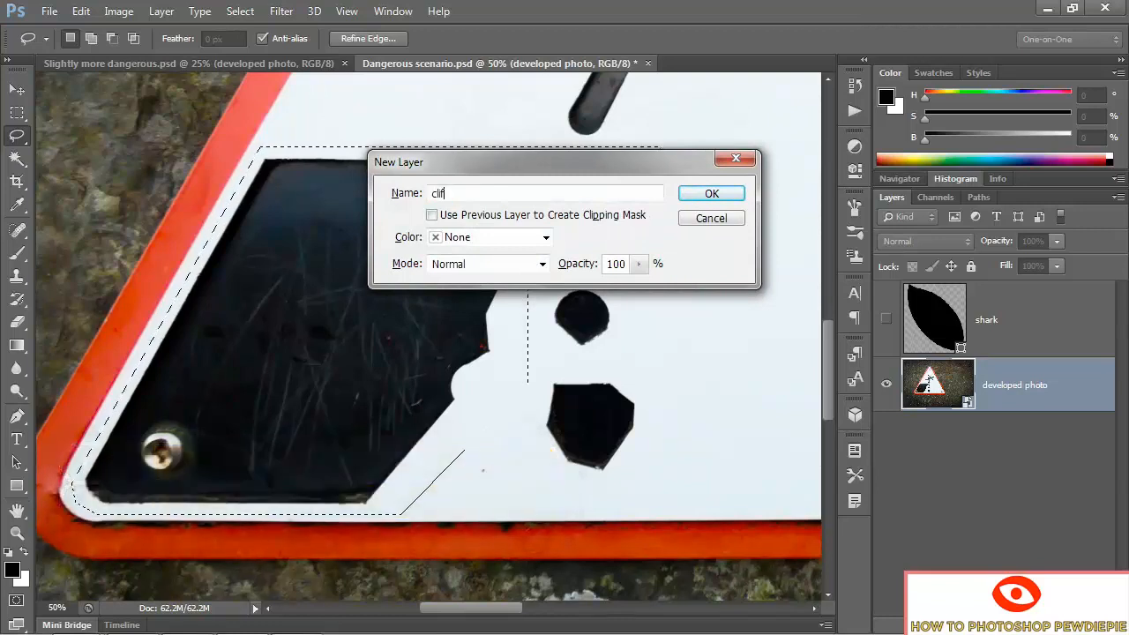
{"action": "left_click", "coordinate": [683, 198]}
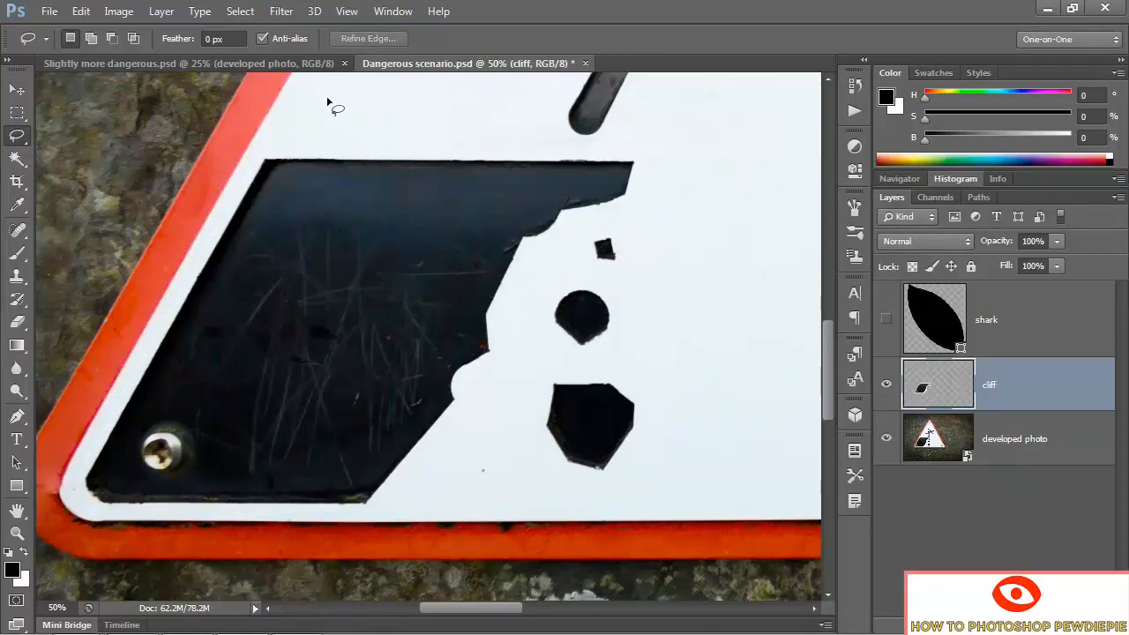
- Flip the cliff layer horizontally and move it about 1126 px straight right into the sign's opposite lower corner
{"action": "left_click", "coordinate": [80, 10]}
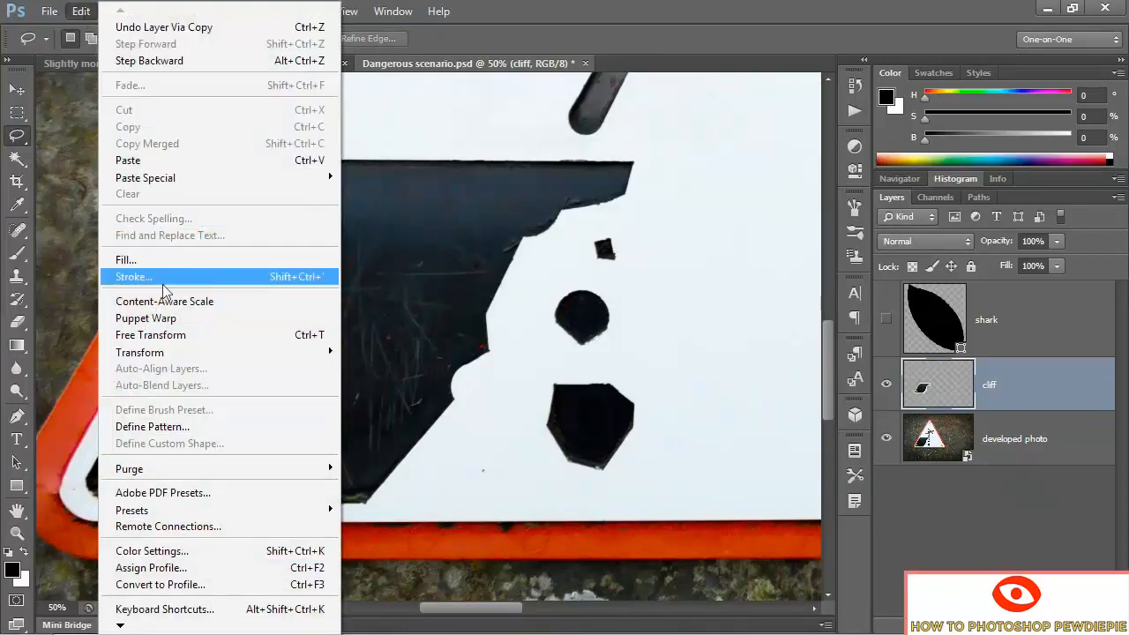
{"action": "mouse_move", "coordinate": [211, 350]}
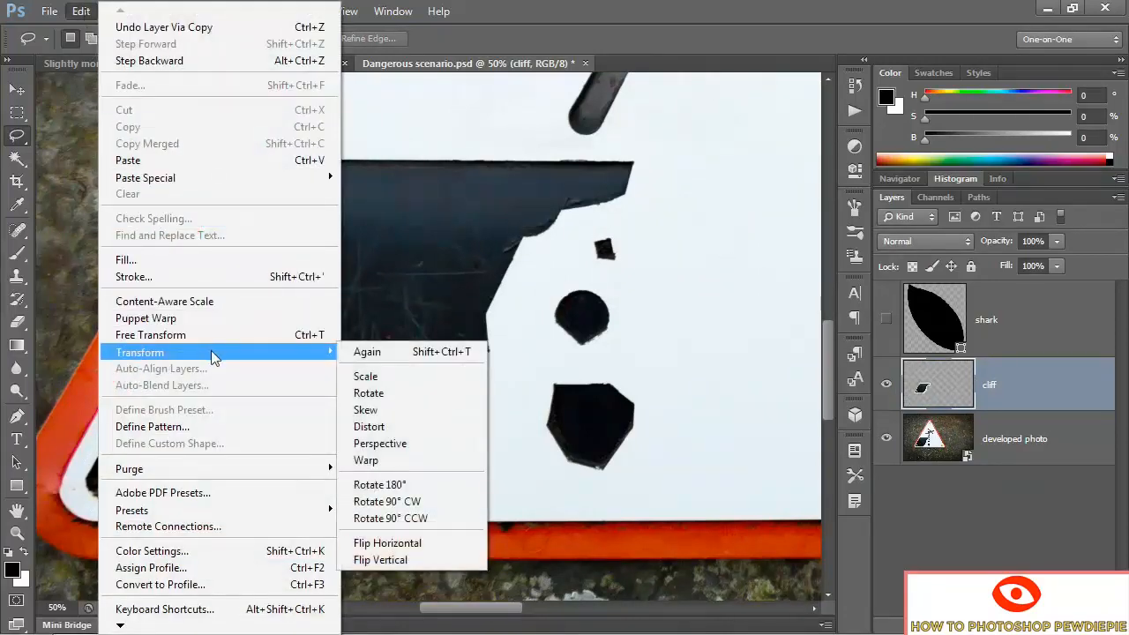
{"action": "left_click", "coordinate": [445, 543]}
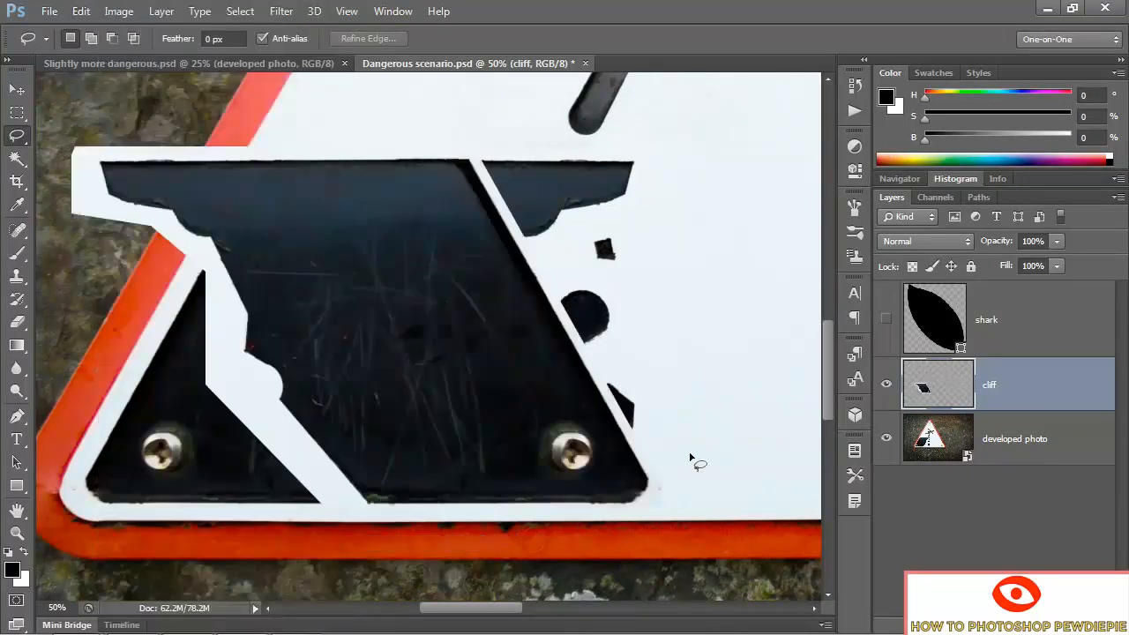
{"action": "scroll", "coordinate": [718, 403], "scroll_direction": "right", "scroll_amount": 5}
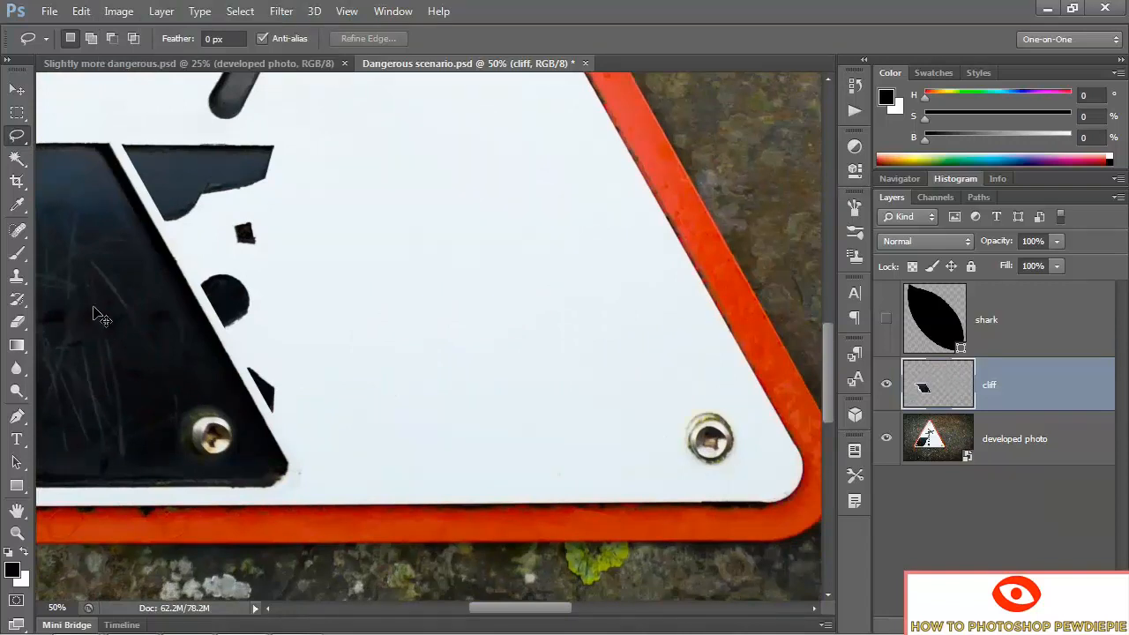
{"action": "left_click_drag", "start_coordinate": [100, 316], "coordinate": [591, 328]}
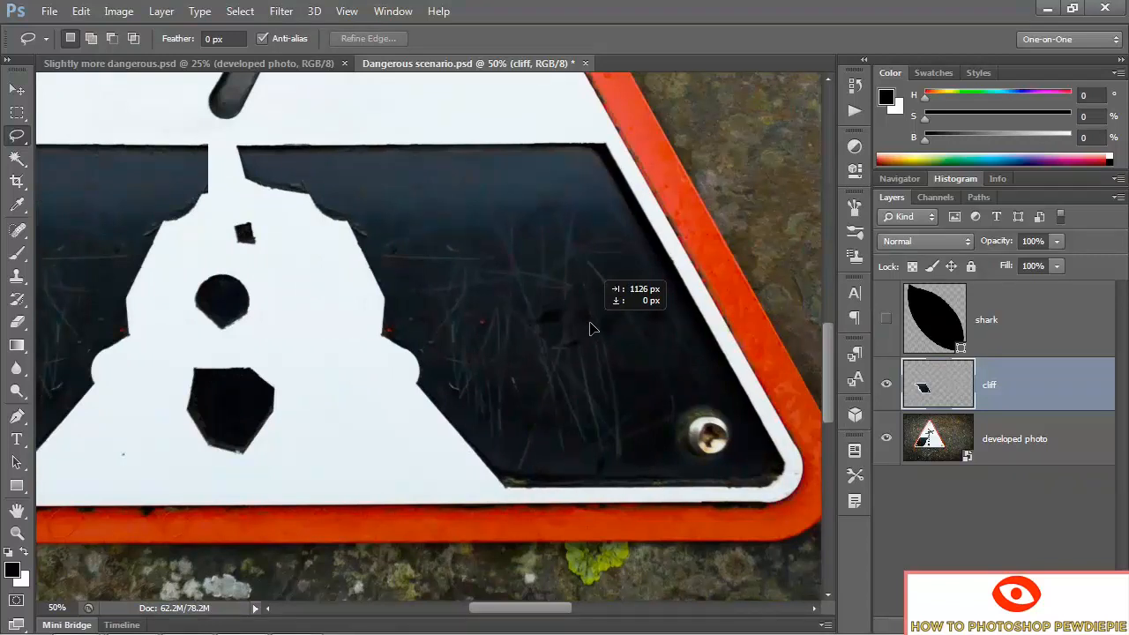
{"action": "left_click_drag", "start_coordinate": [592, 328], "coordinate": [591, 328]}
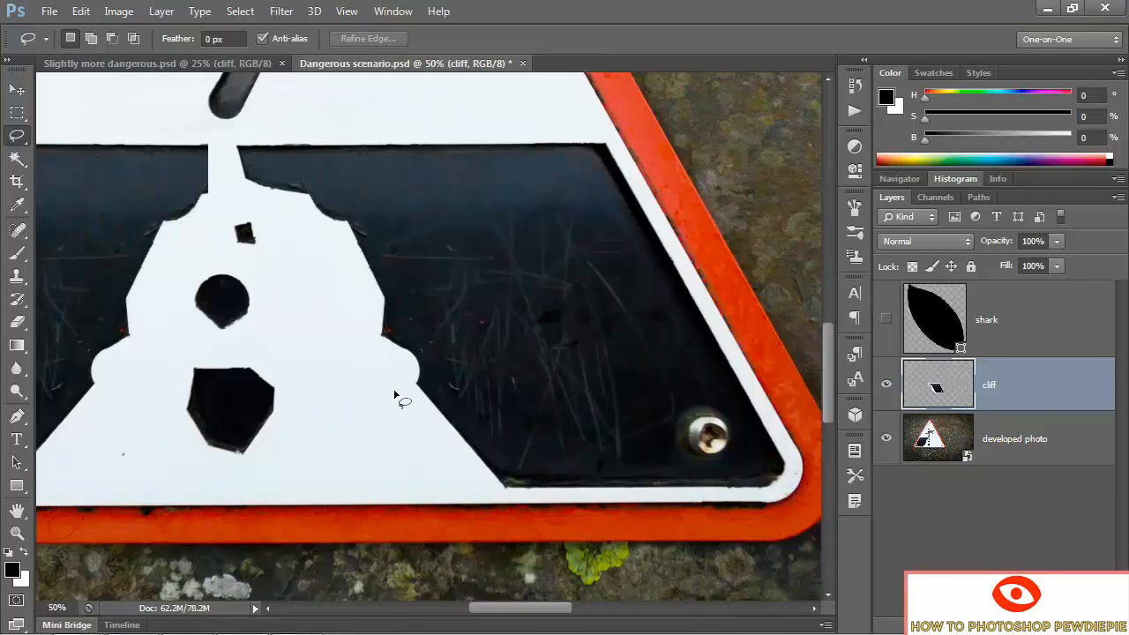
- Show the shark layer briefly over the sign and hide it again
{"action": "left_click", "coordinate": [885, 319]}
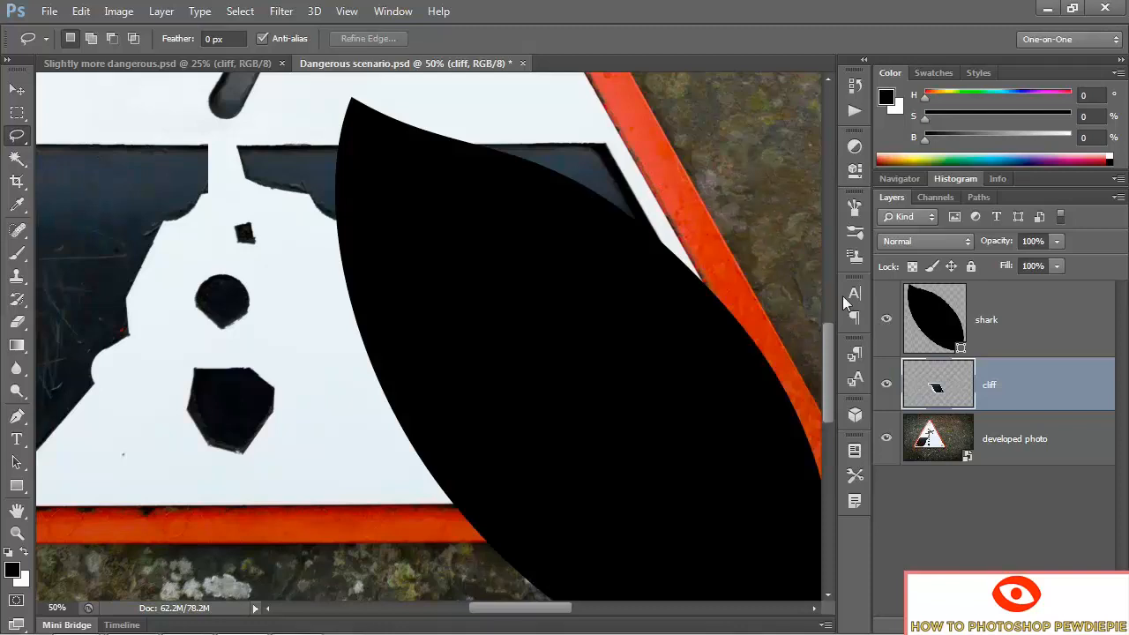
{"action": "left_click", "coordinate": [887, 323]}
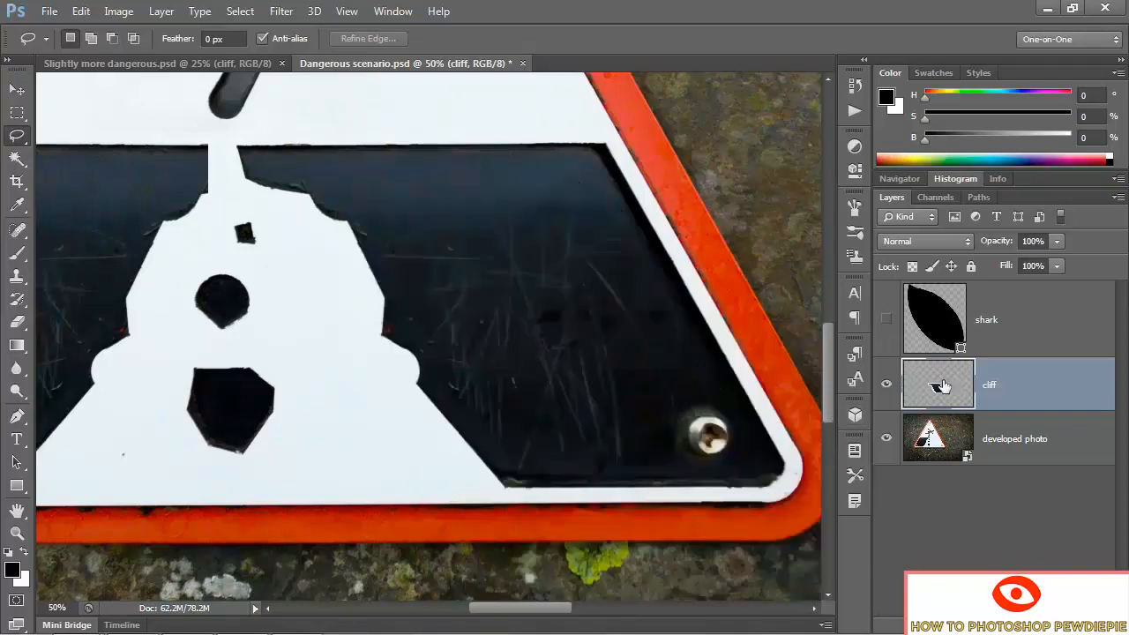
- Free Transform the cliff layer from its lower-right reference point, scaling width and height proportionally to 124%
{"action": "left_click", "coordinate": [91, 12]}
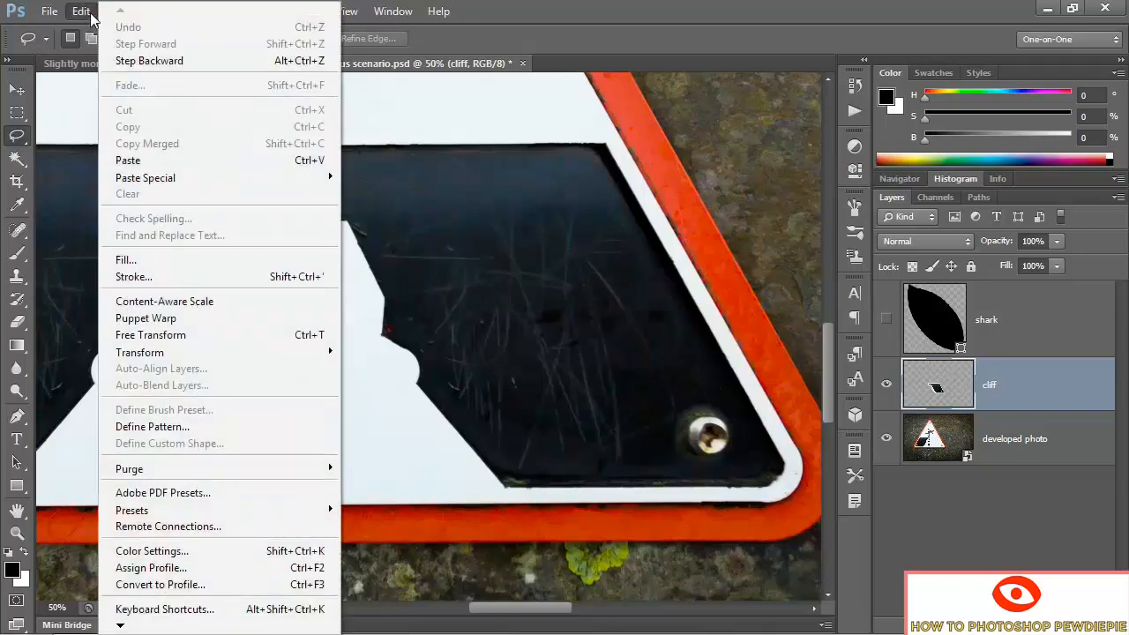
{"action": "left_click", "coordinate": [226, 333]}
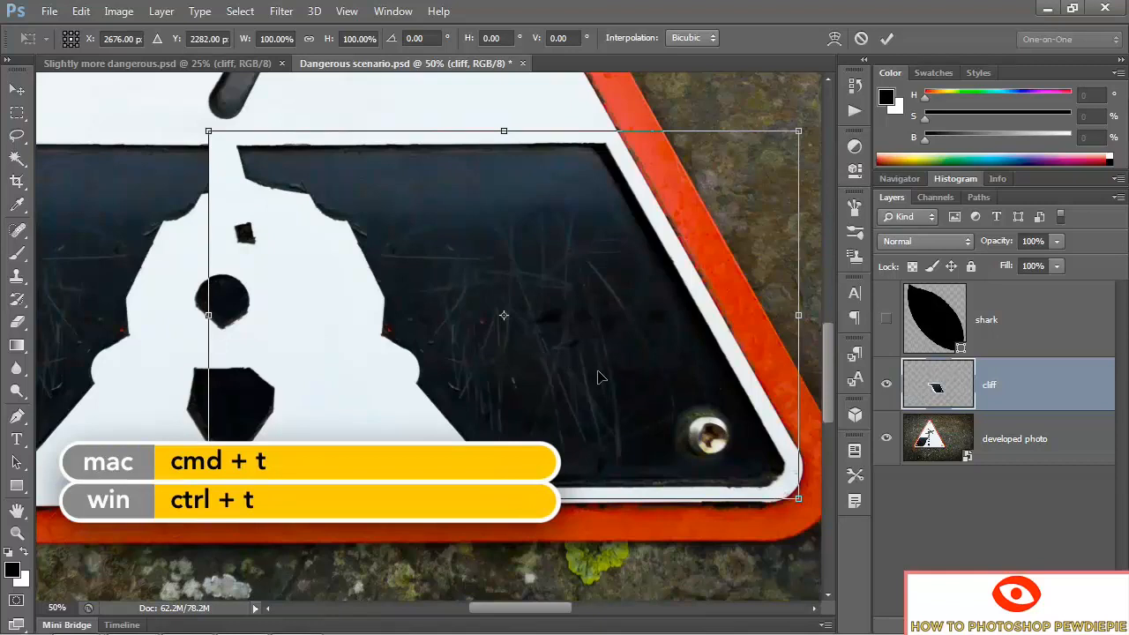
{"action": "left_click", "coordinate": [76, 43]}
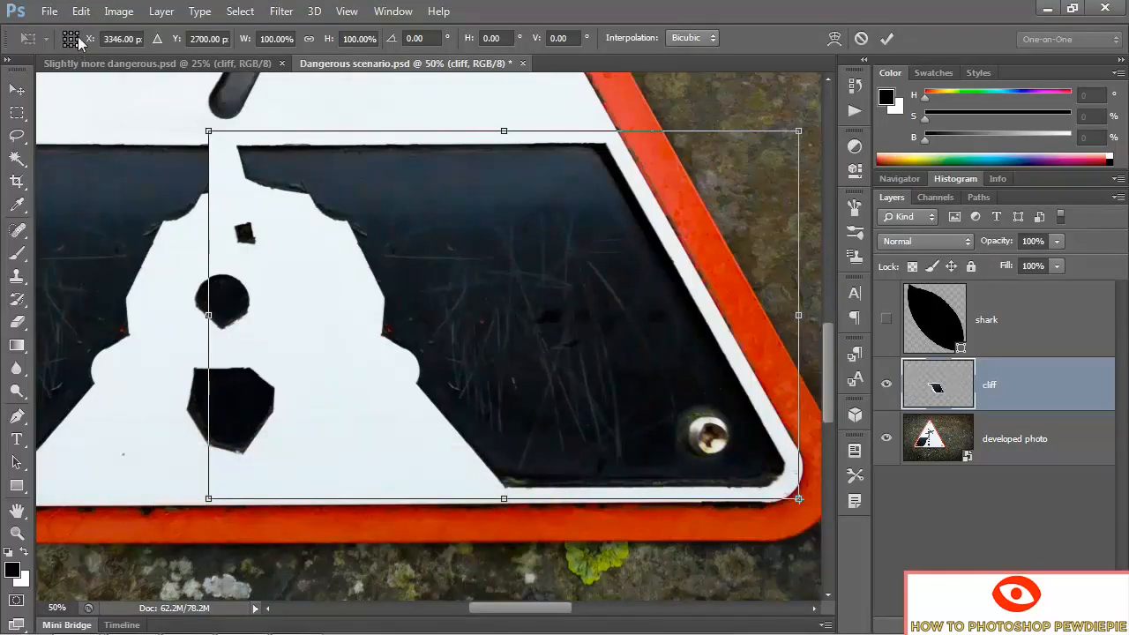
{"action": "left_click", "coordinate": [76, 42]}
{"action": "left_click", "coordinate": [76, 43]}
{"action": "left_click", "coordinate": [309, 40]}
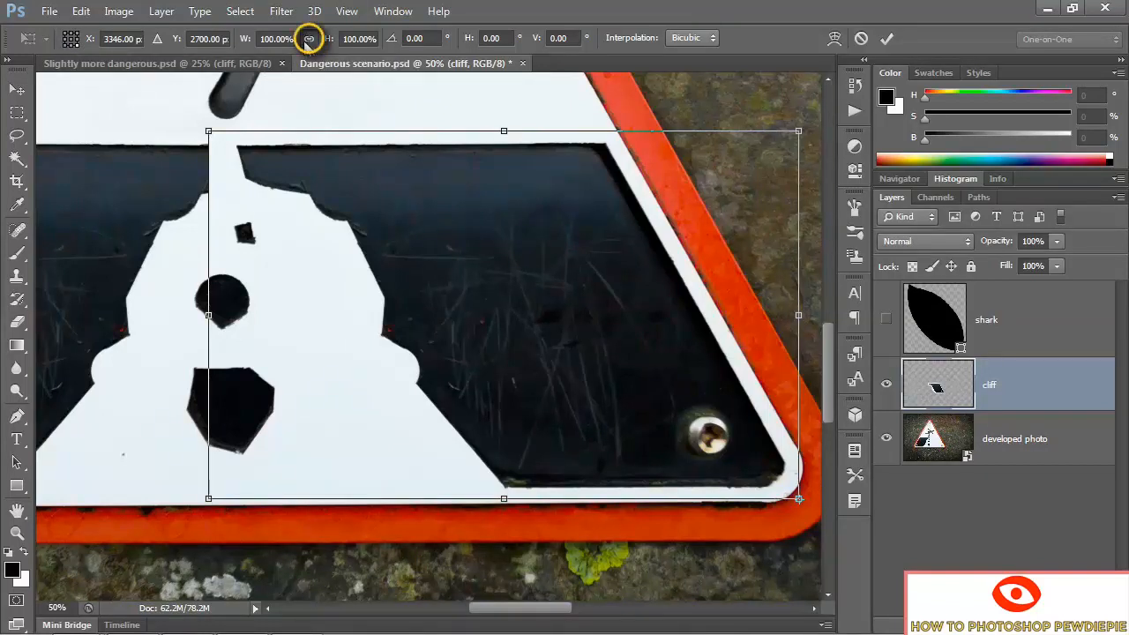
{"action": "left_click", "coordinate": [244, 39]}
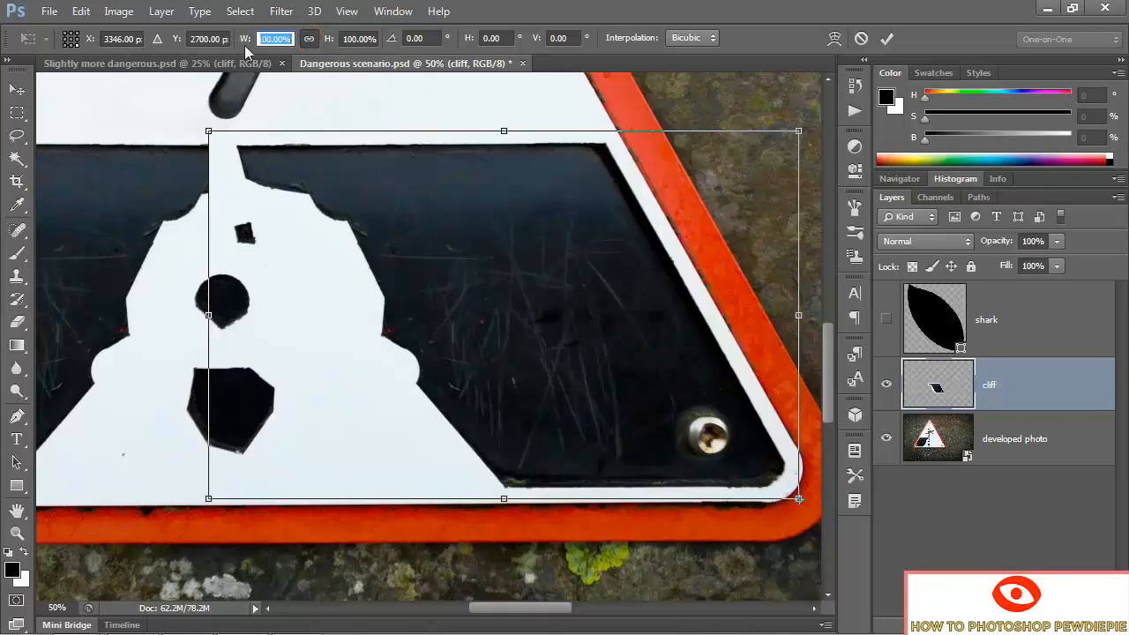
{"action": "type", "text": "124"}
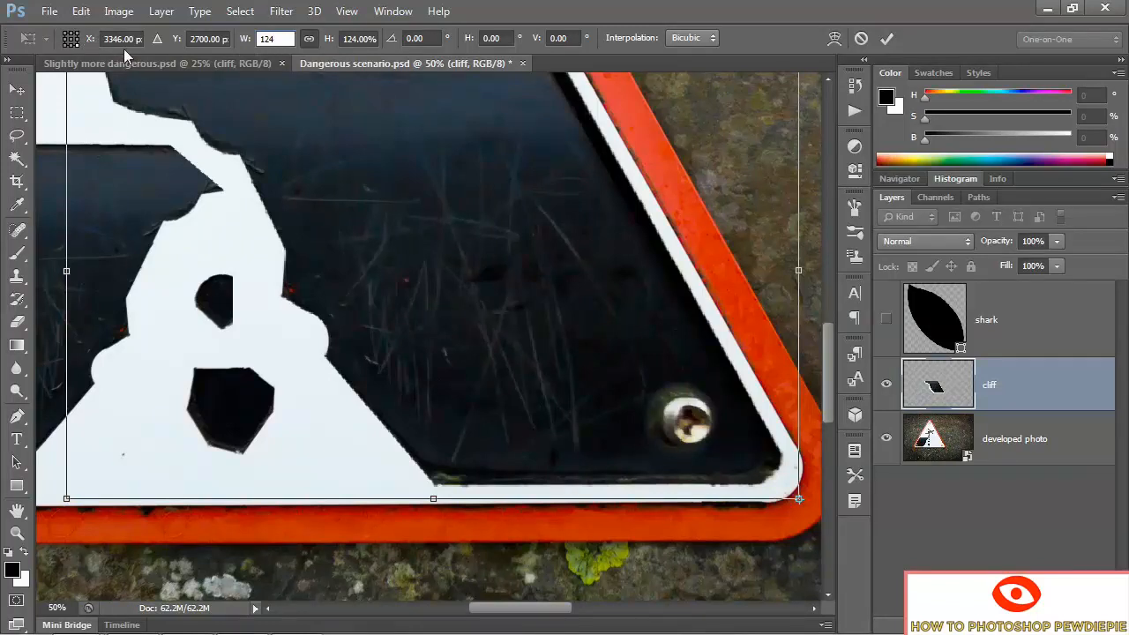
- Set the transform's reference position to X 3342 px and Y 2702 px, and apply the transformation
{"action": "left_click_drag", "start_coordinate": [118, 38], "coordinate": [160, 43]}
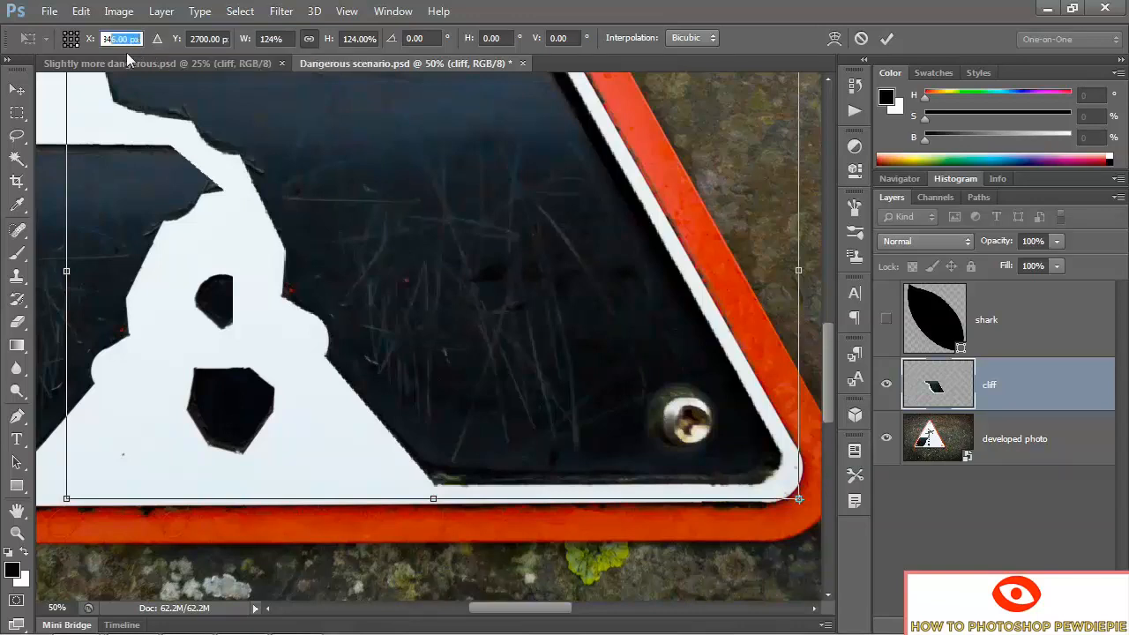
{"action": "left_click", "coordinate": [129, 39]}
{"action": "double_click", "coordinate": [129, 39]}
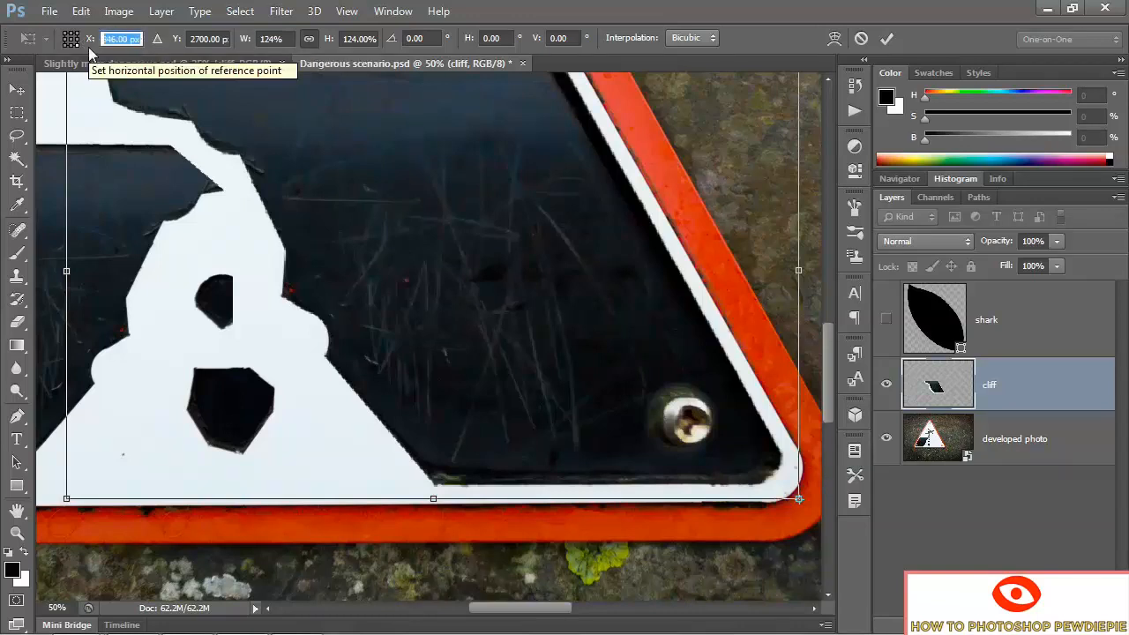
{"action": "type", "text": "3342"}
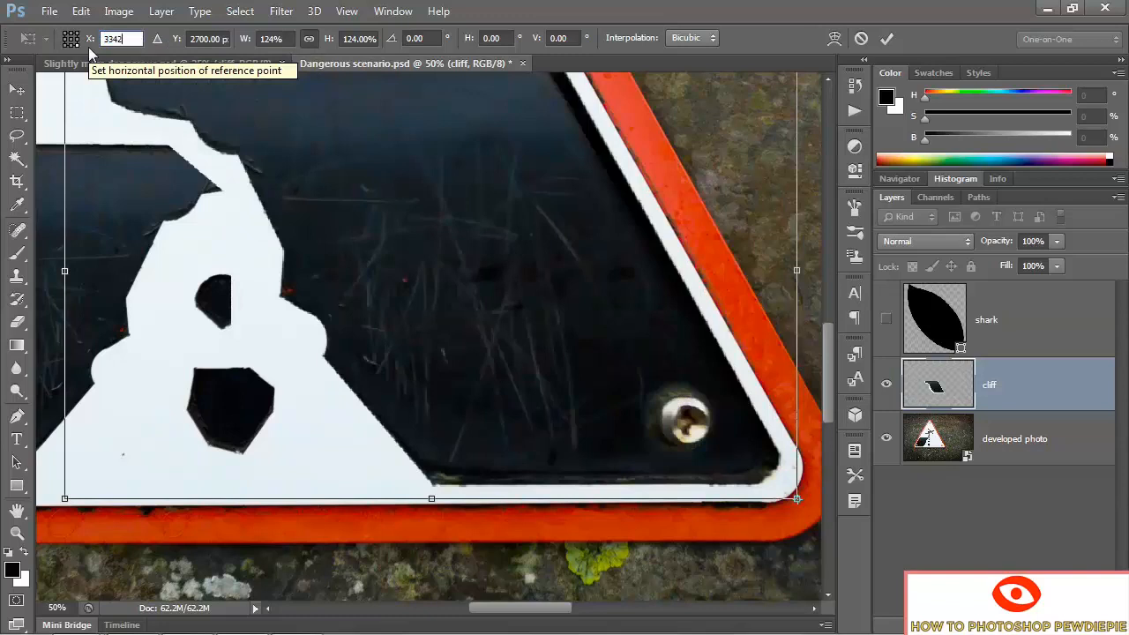
{"action": "key", "text": "Tab"}
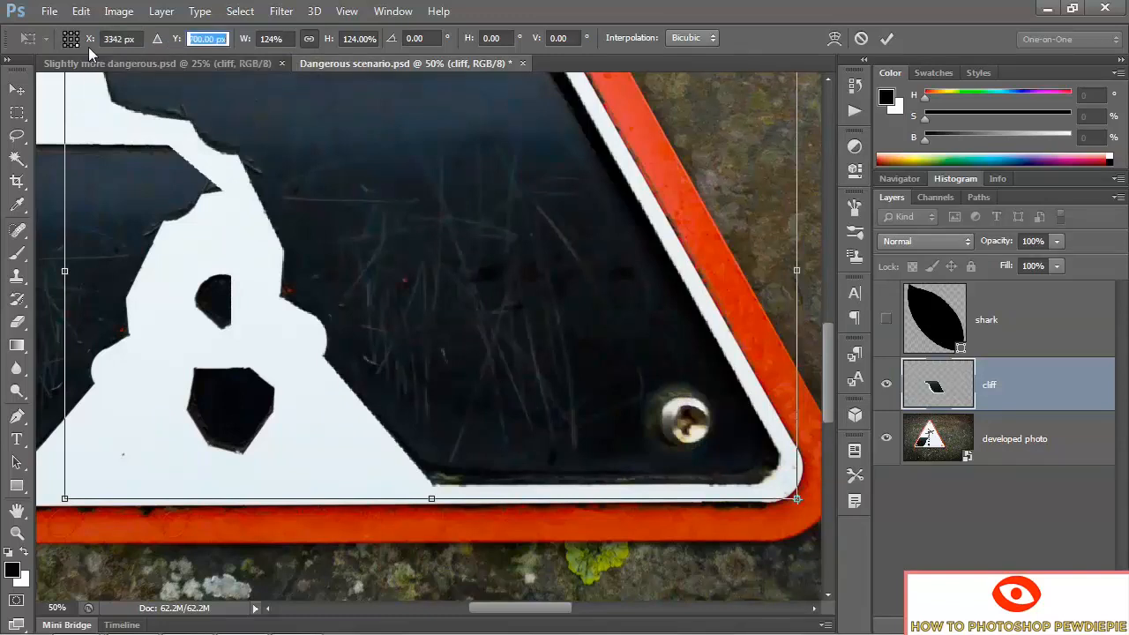
{"action": "type", "text": "2702"}
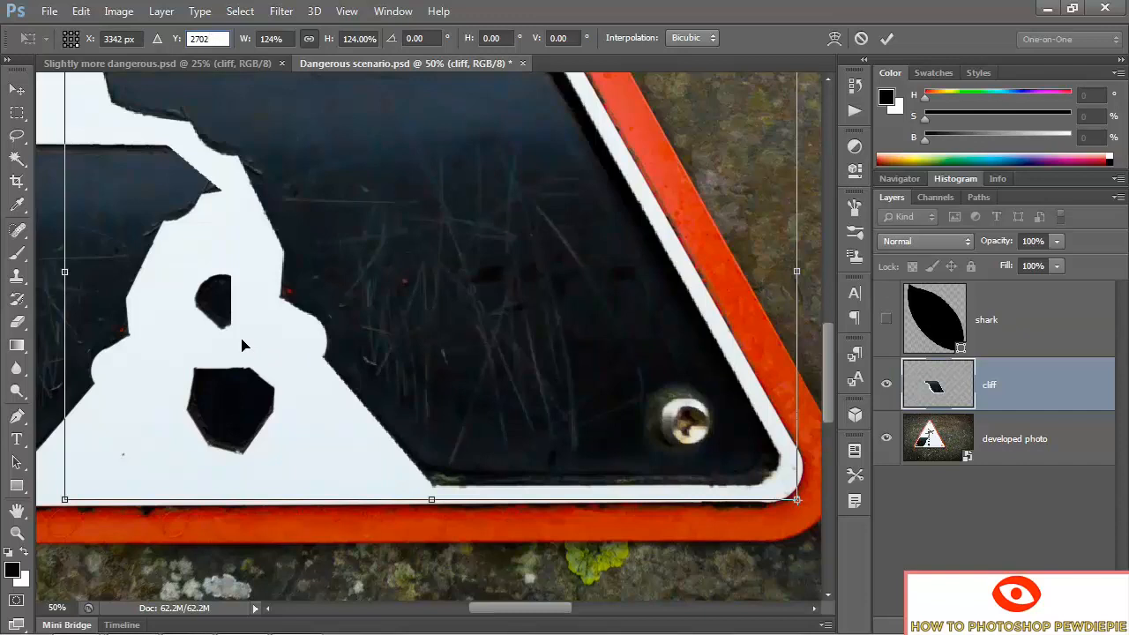
{"action": "key", "text": "Return"}
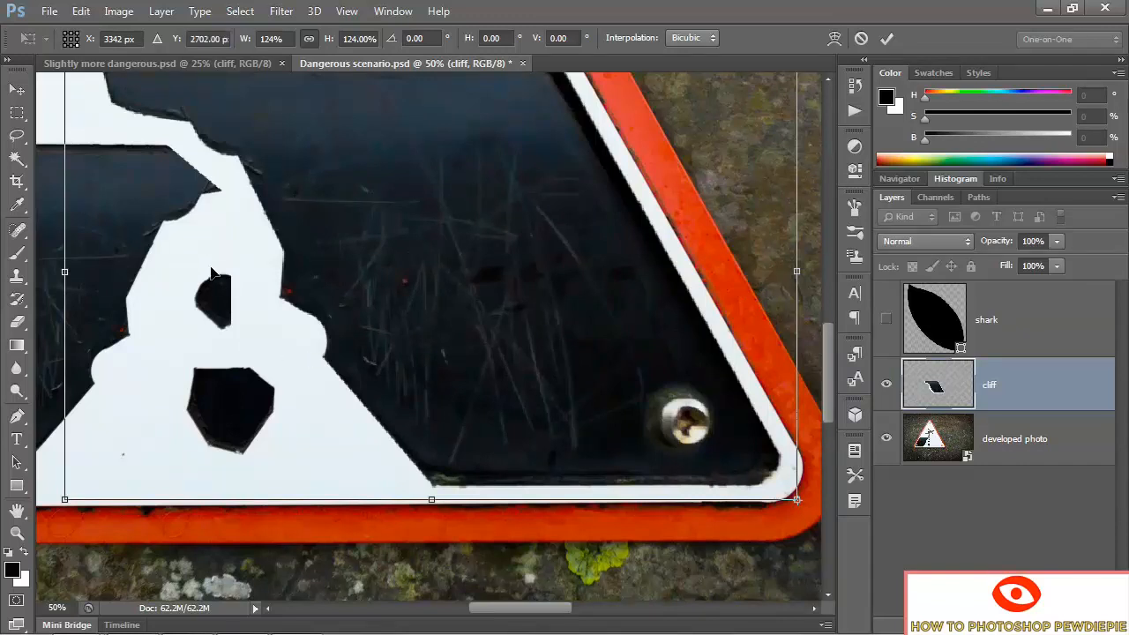
{"action": "key", "text": "Return"}
{"action": "key", "text": "l"}
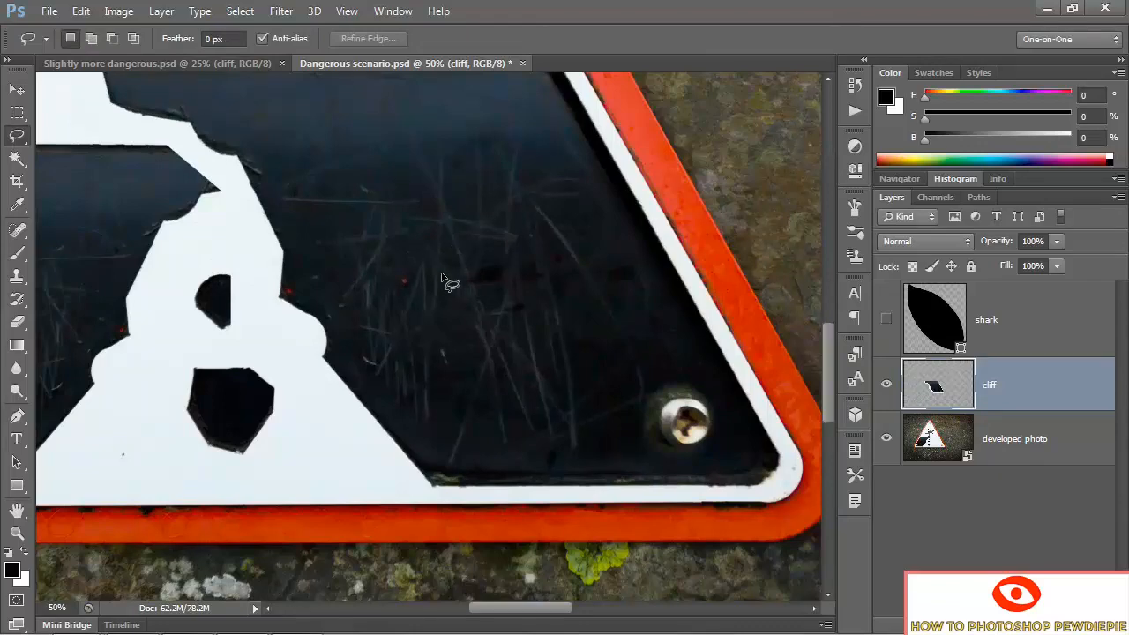
- Duplicate the Red channel and rename the copy "mask"
{"action": "key", "text": "ctrl+minus"}
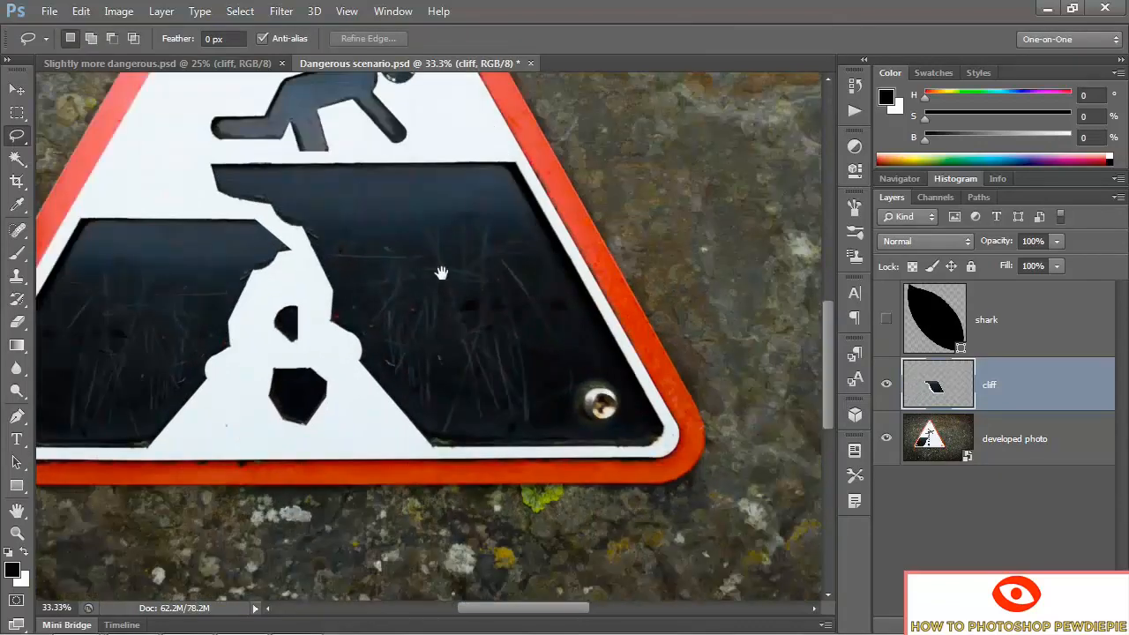
{"action": "left_click_drag", "start_coordinate": [445, 273], "coordinate": [487, 340]}
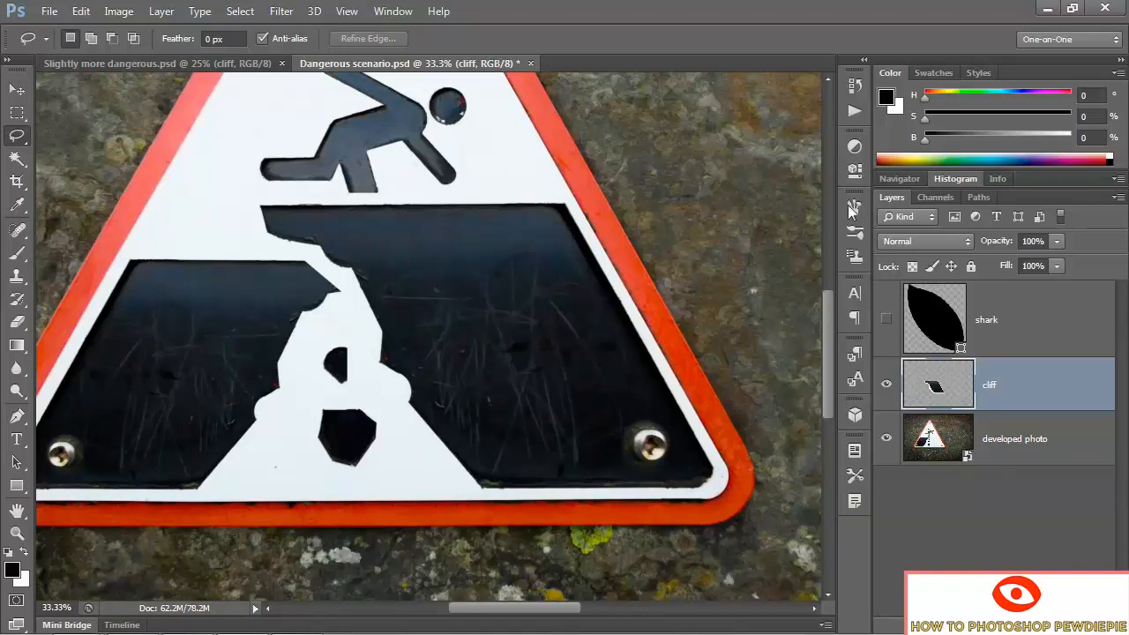
{"action": "left_click", "coordinate": [941, 198]}
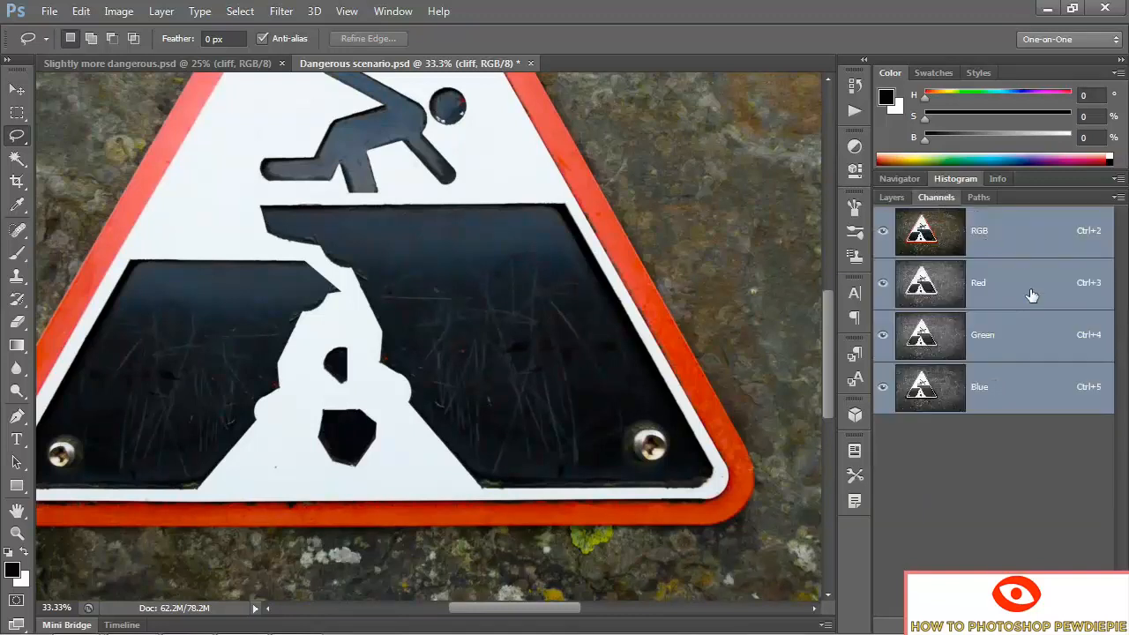
{"action": "left_click", "coordinate": [939, 282]}
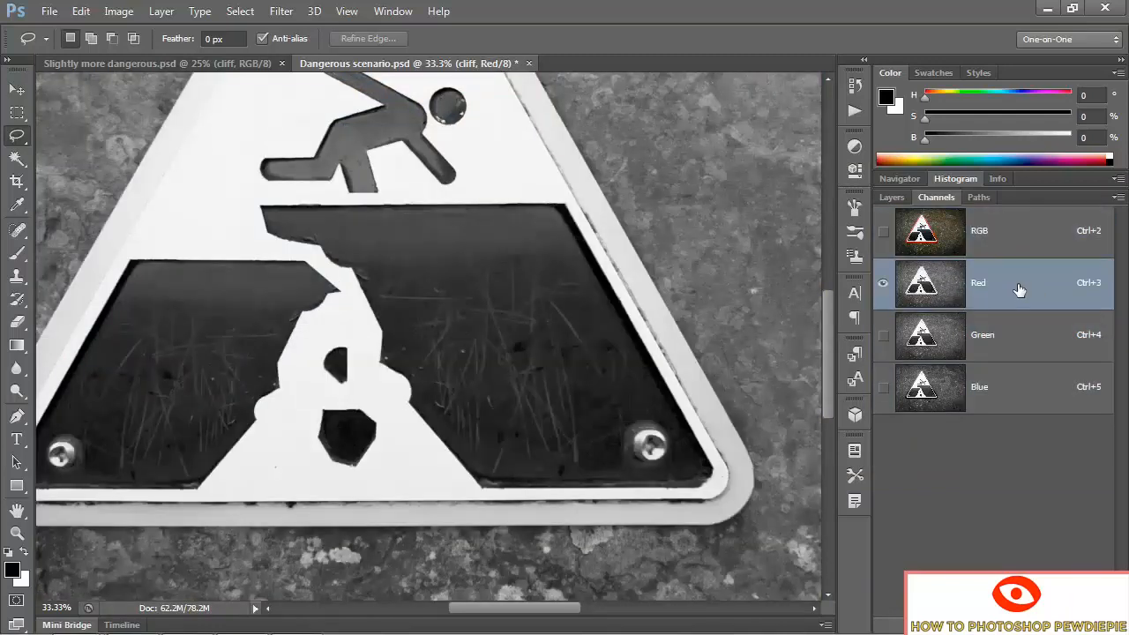
{"action": "left_click_drag", "start_coordinate": [1017, 290], "coordinate": [1083, 625]}
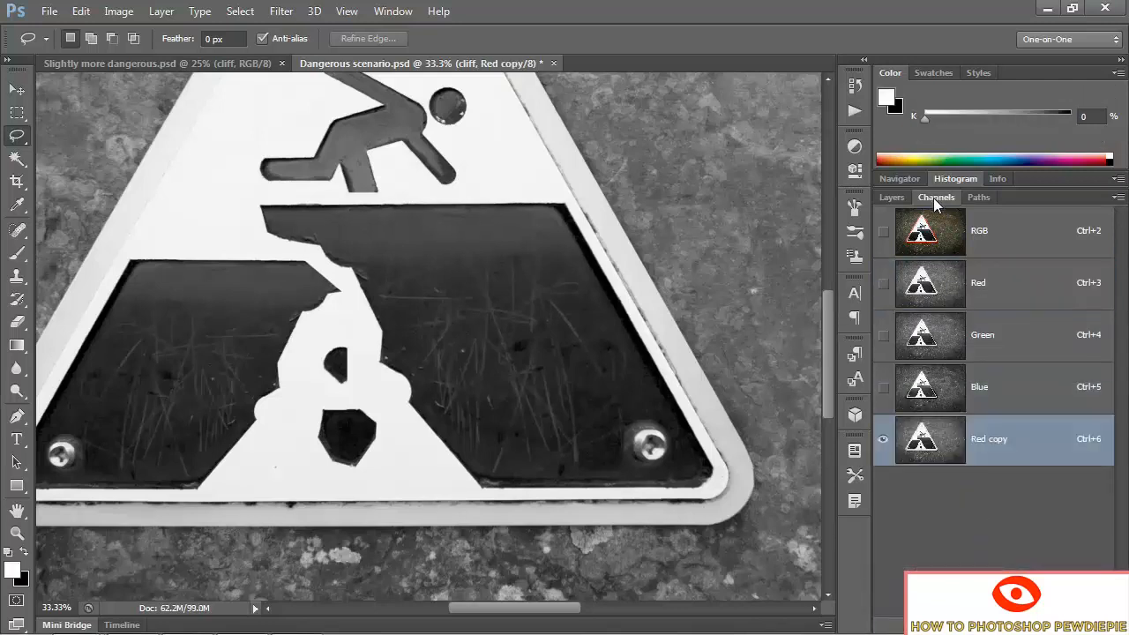
{"action": "double_click", "coordinate": [977, 441]}
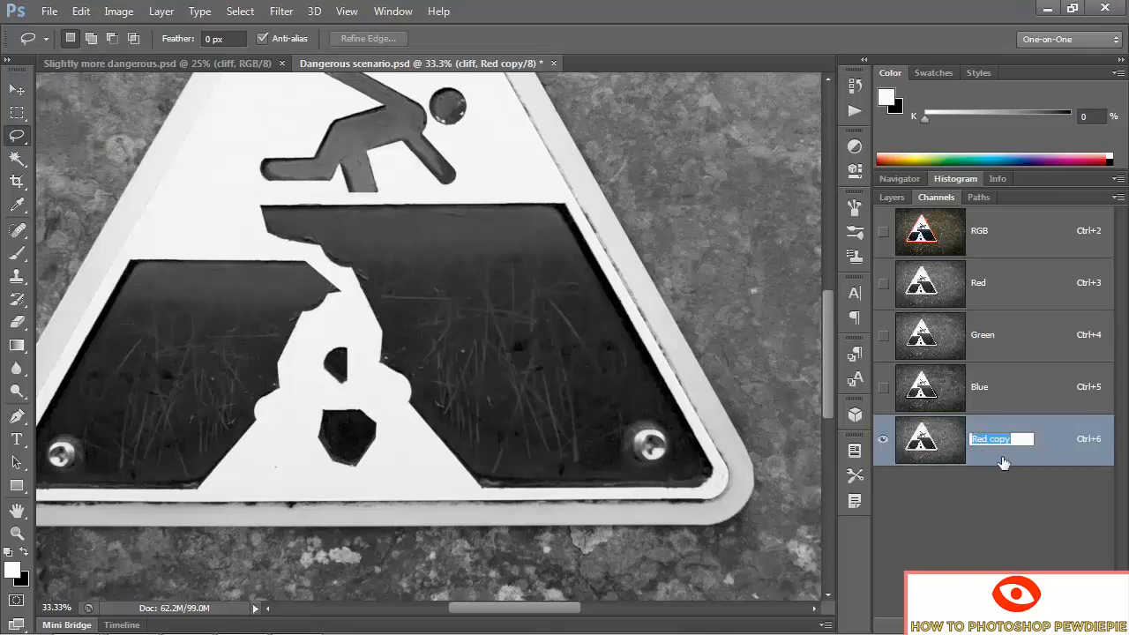
{"action": "type", "text": "mask"}
{"action": "key", "text": "Return"}
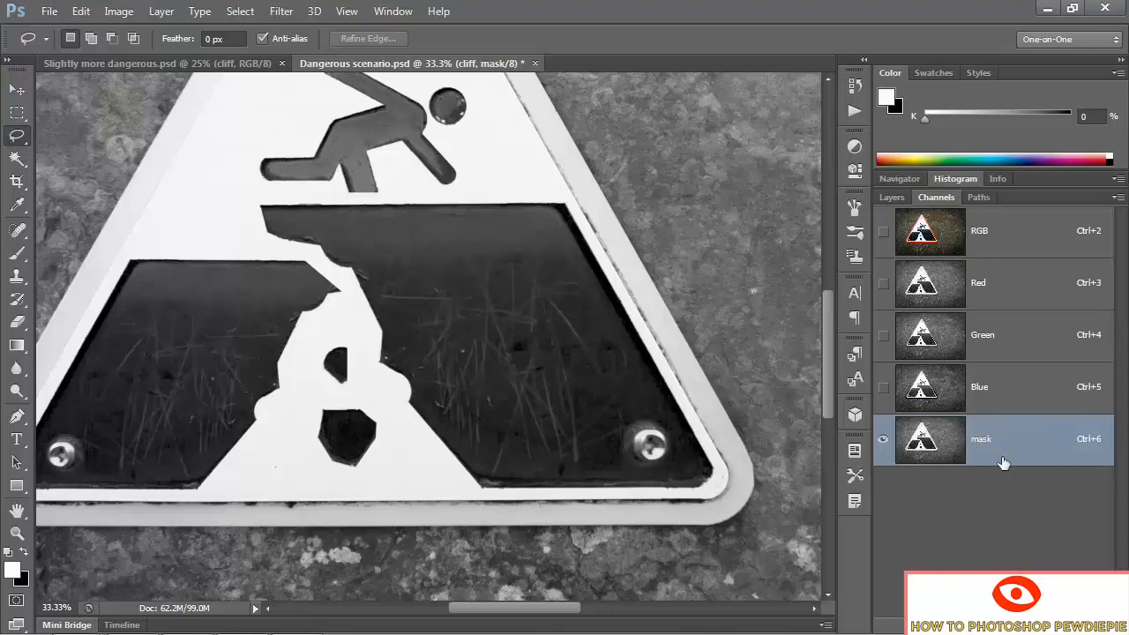
- Invert the mask channel and apply a Levels adjustment with input black point 100 and white point 200
{"action": "key", "text": "ctrl+i"}
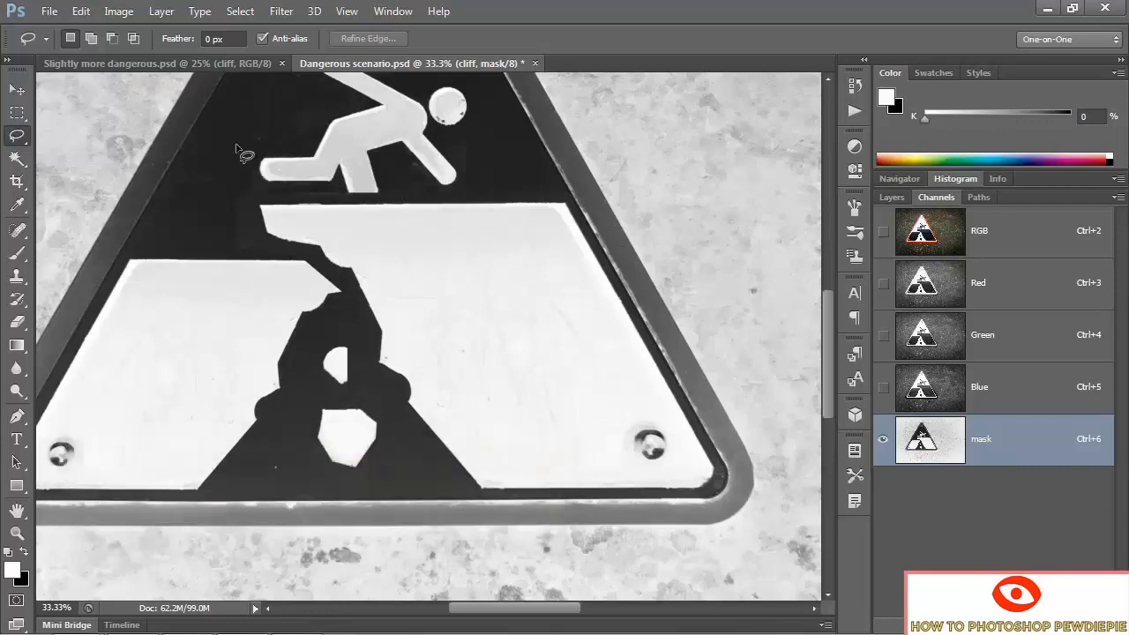
{"action": "left_click", "coordinate": [119, 12]}
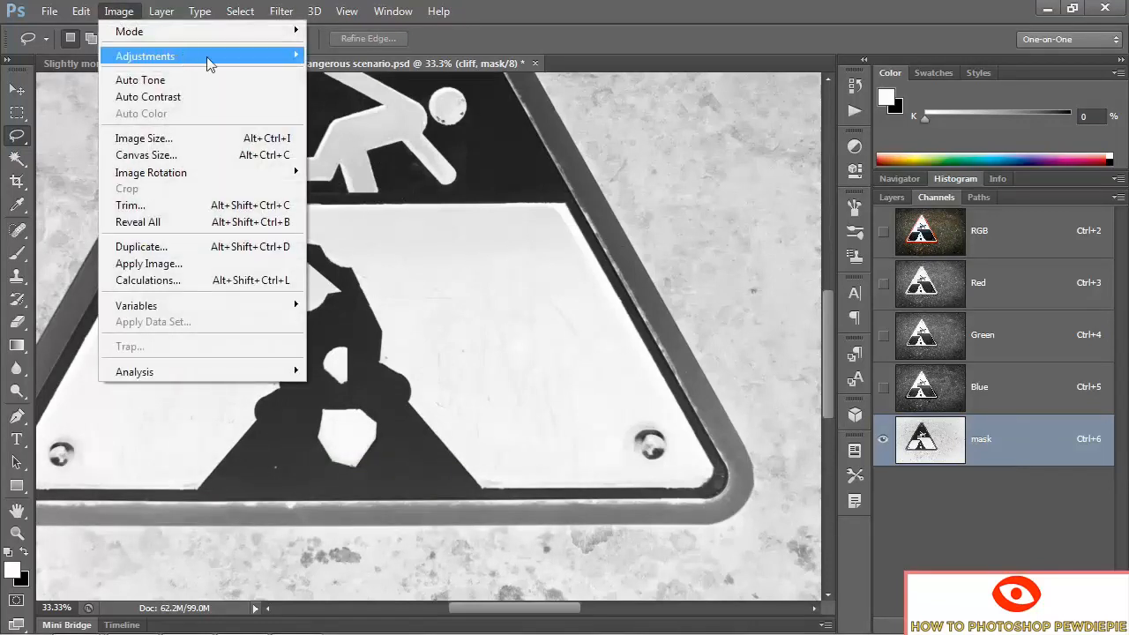
{"action": "mouse_move", "coordinate": [216, 56]}
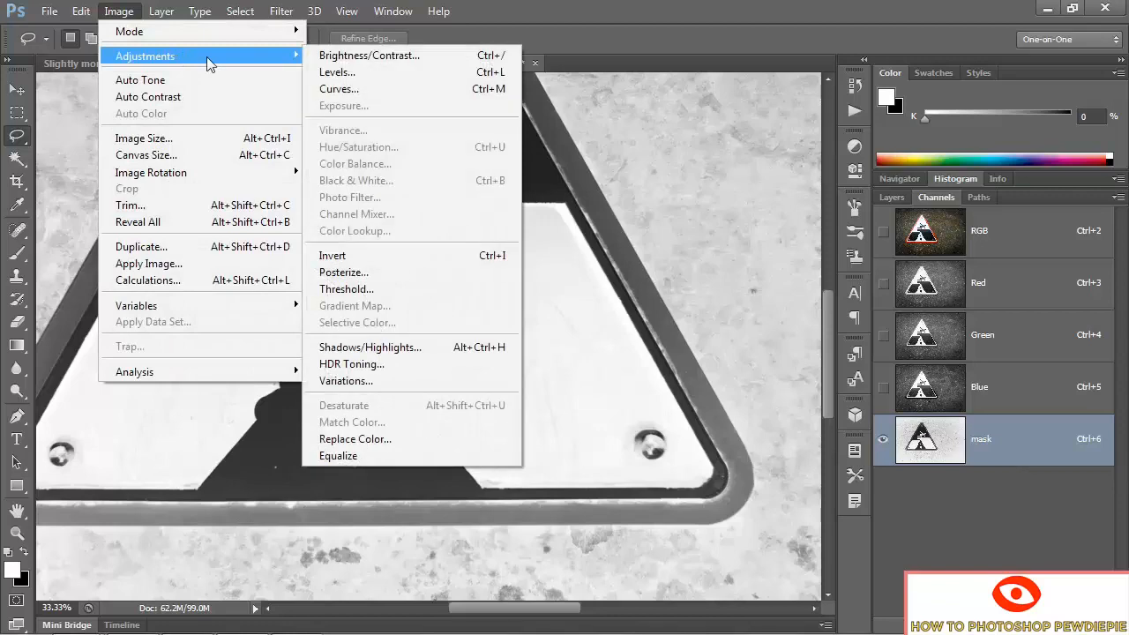
{"action": "left_click", "coordinate": [393, 76]}
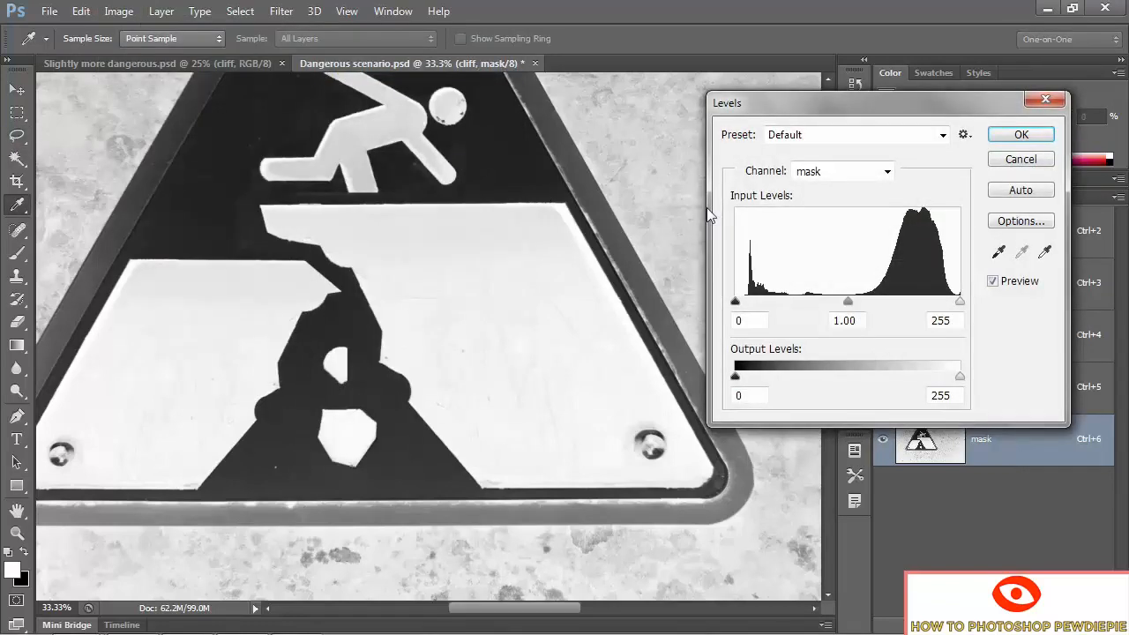
{"action": "type", "text": "100"}
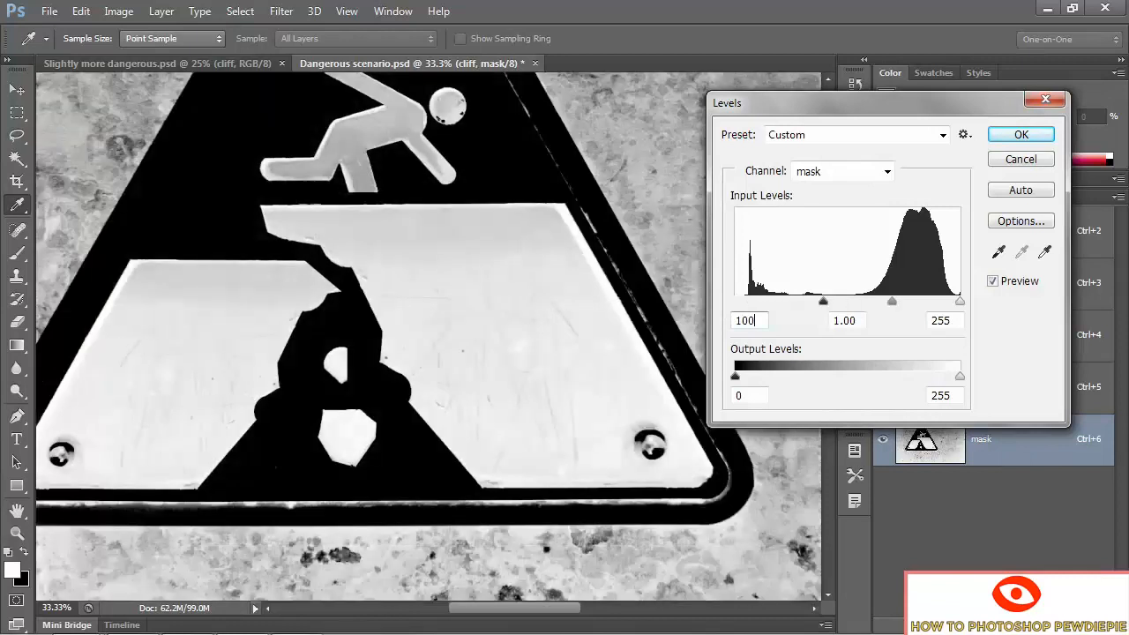
{"action": "key", "text": "Tab"}
{"action": "key", "text": "Tab"}
{"action": "type", "text": "200"}
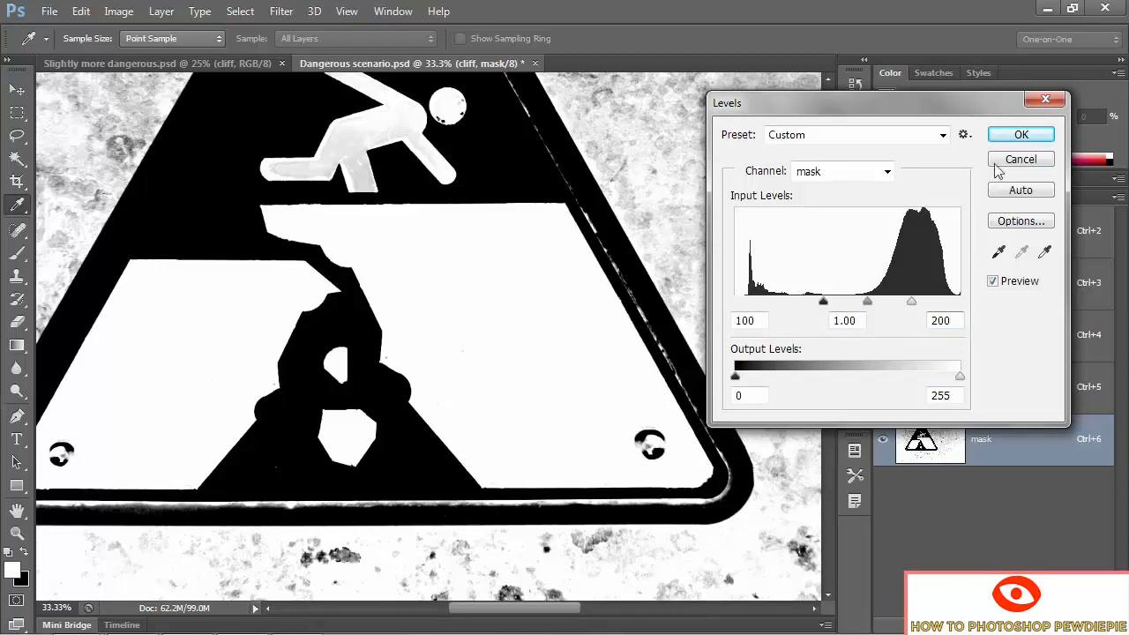
{"action": "left_click", "coordinate": [1017, 135]}
- Paint out the screw in the lower-right corner of the mask's right cliff with a hard white 175 px brush
{"action": "key", "text": "l"}
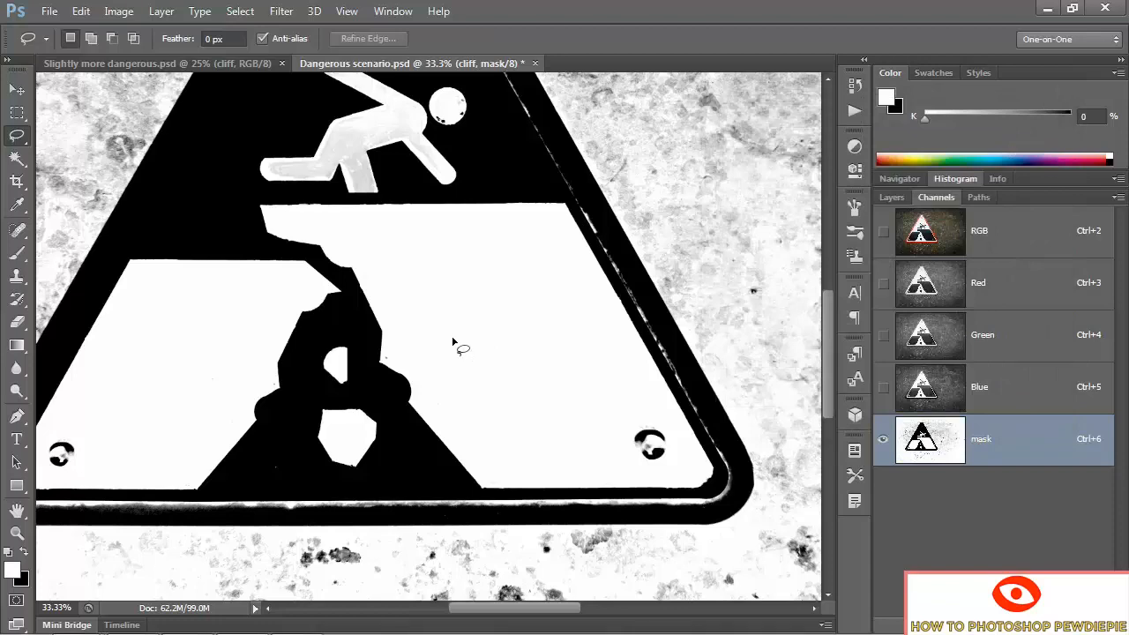
{"action": "key", "text": "ctrl+plus"}
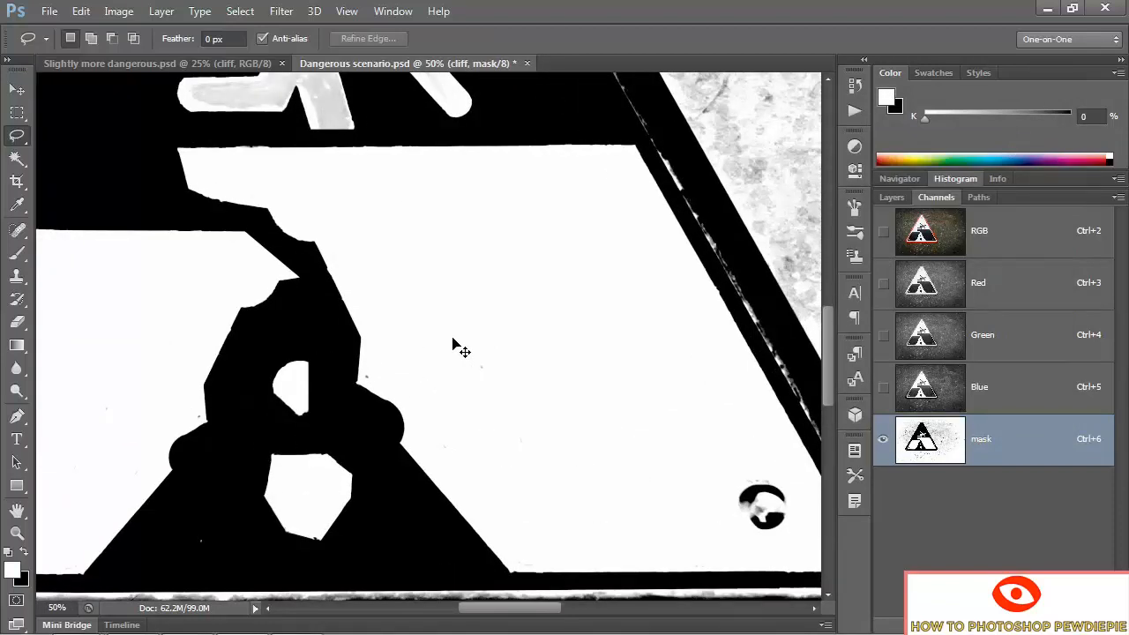
{"action": "mouse_move", "coordinate": [452, 342]}
{"action": "left_mouse_down"}
{"action": "mouse_move", "coordinate": [378, 320]}
{"action": "mouse_move", "coordinate": [383, 310]}
{"action": "left_mouse_up"}
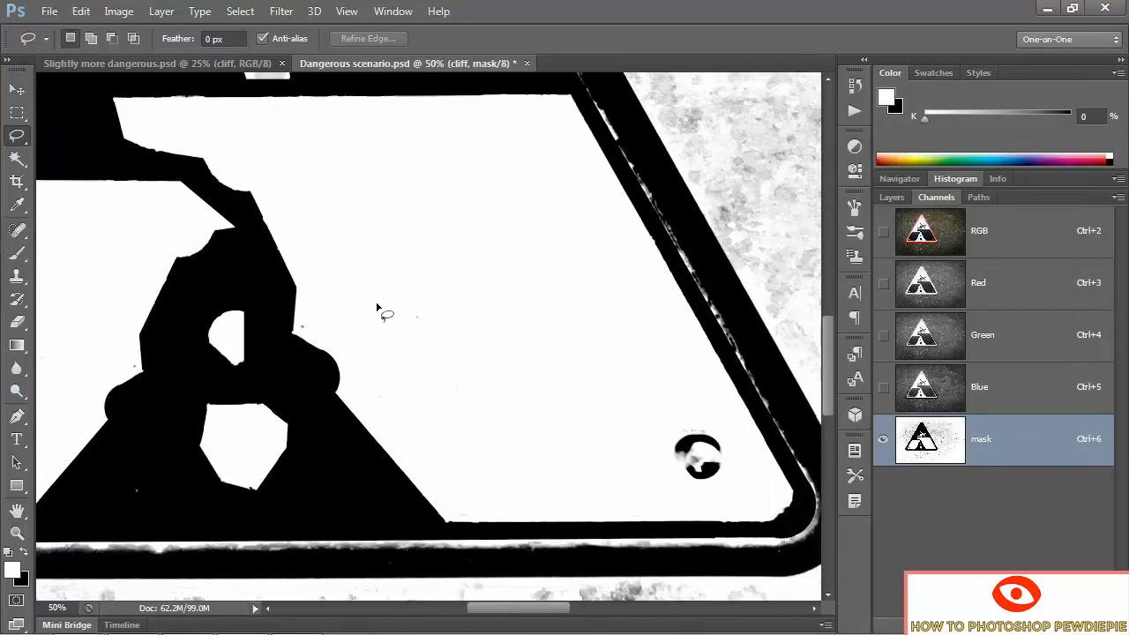
{"action": "key", "text": "b"}
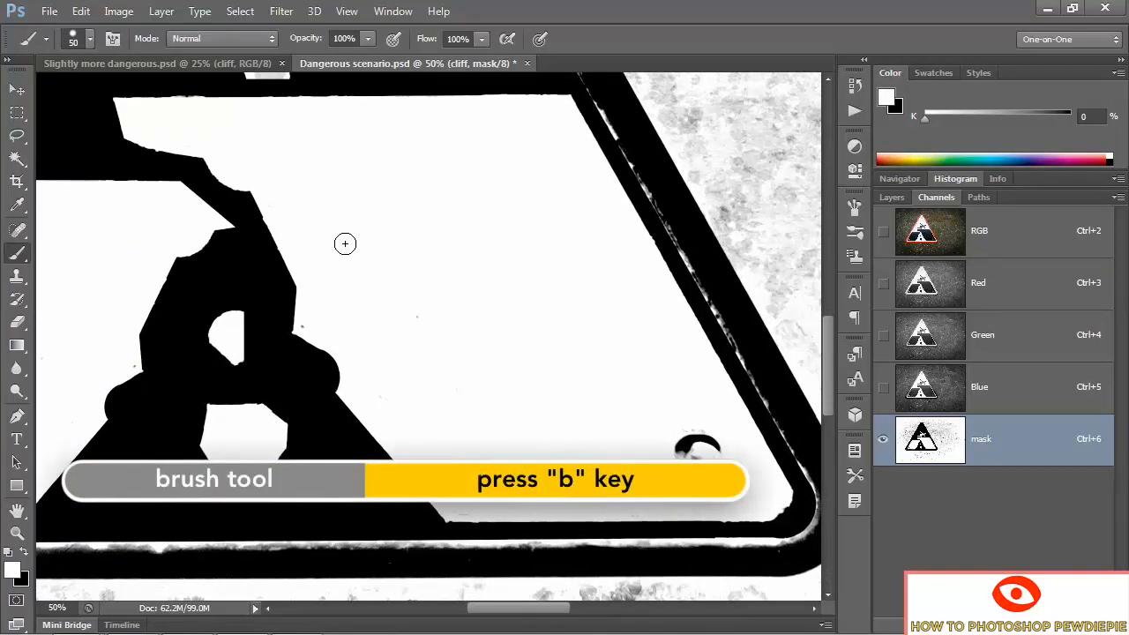
{"action": "key", "text": "d"}
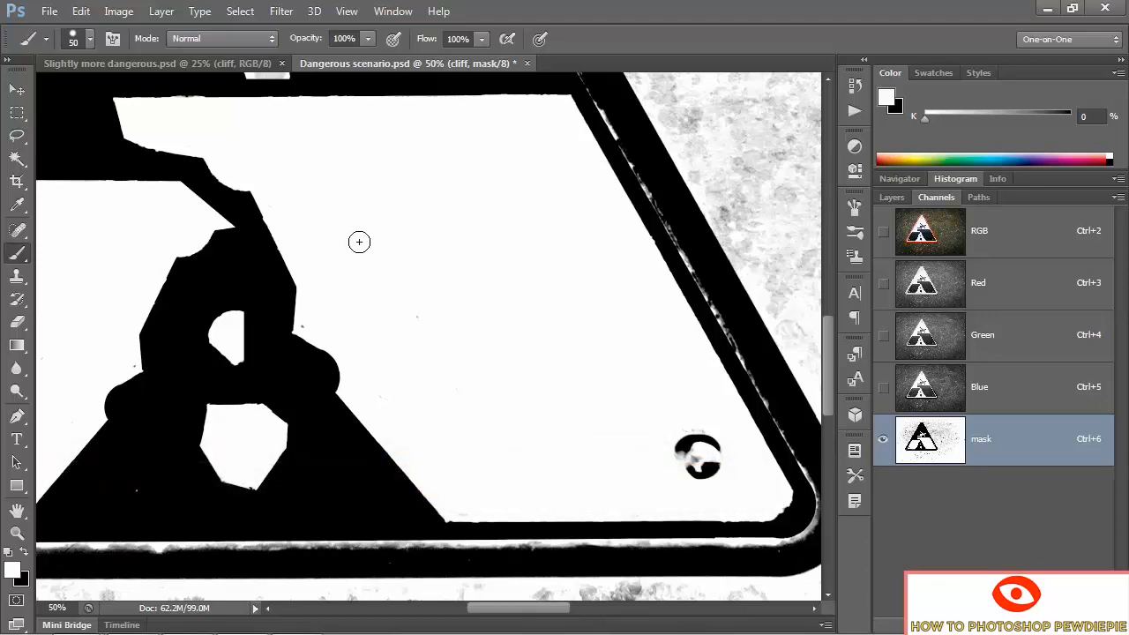
{"action": "right_click", "coordinate": [359, 241]}
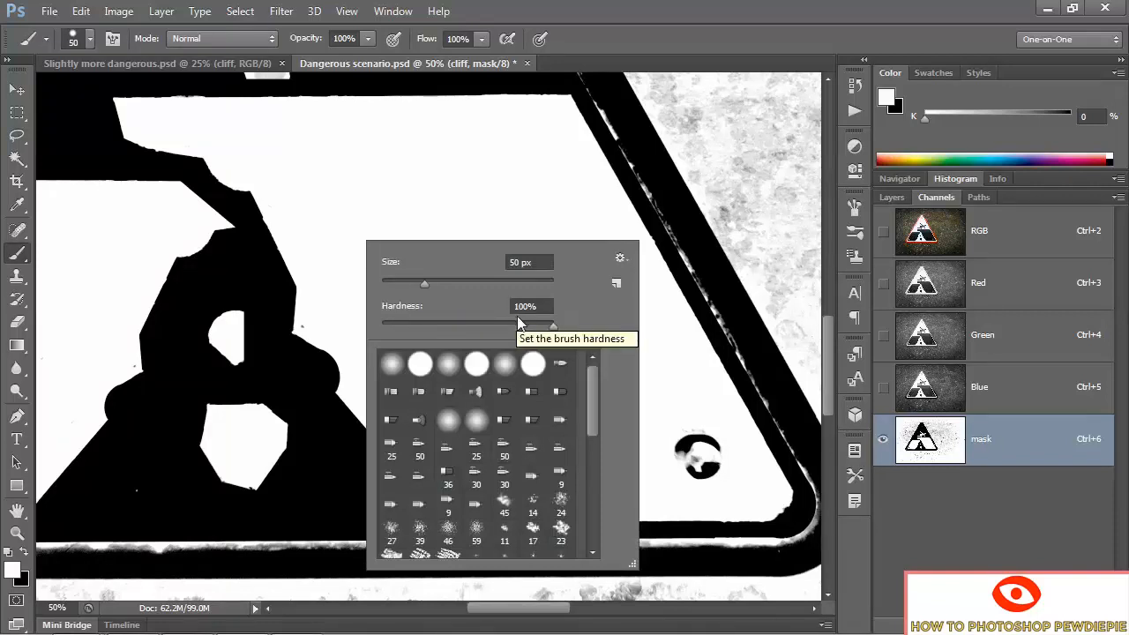
{"action": "key", "text": "Return"}
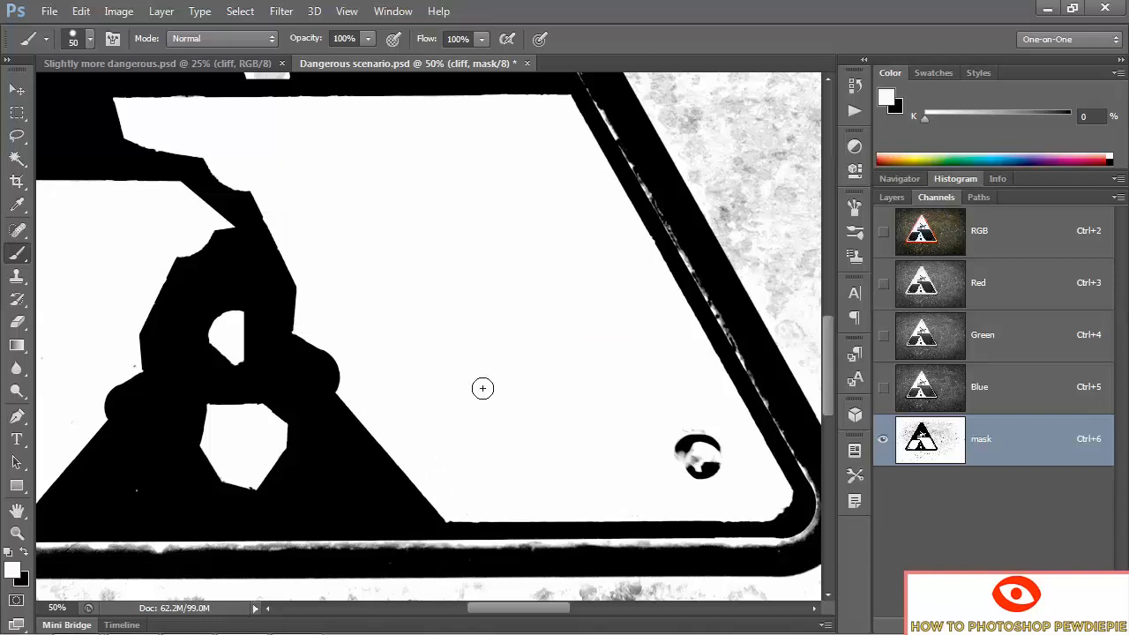
{"action": "key", "text": "bracketright"}
{"action": "key", "text": "bracketright"}
{"action": "key", "text": "bracketright"}
{"action": "key", "text": "bracketright"}
{"action": "key", "text": "bracketright"}
{"action": "key", "text": "bracketright"}
{"action": "key", "text": "bracketright"}
{"action": "key", "text": "bracketright"}
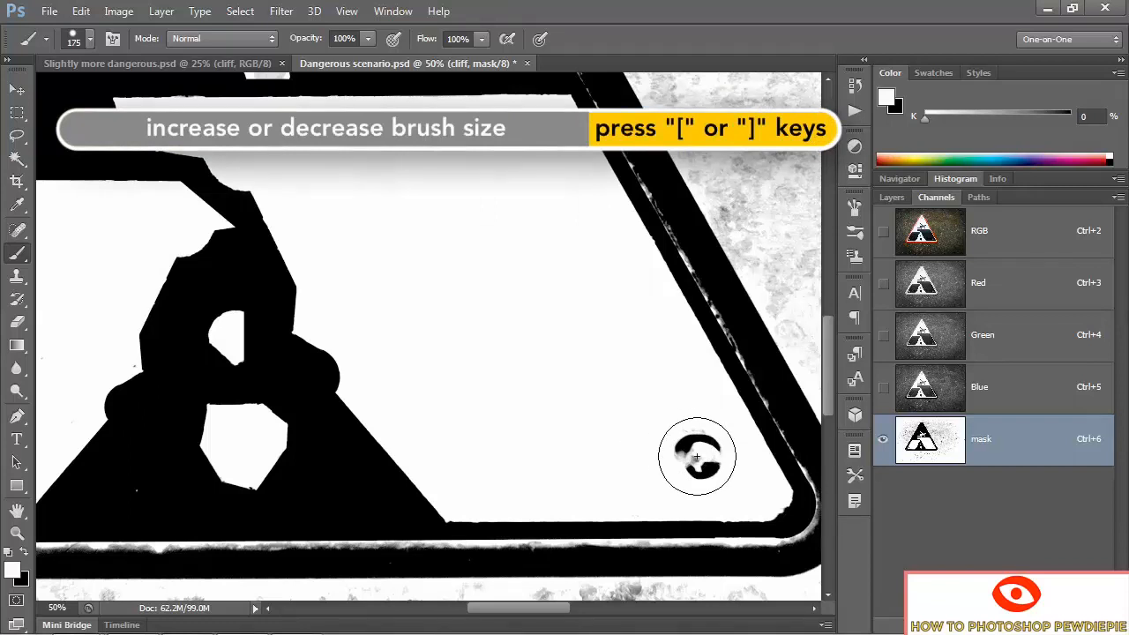
{"action": "left_click", "coordinate": [696, 456]}
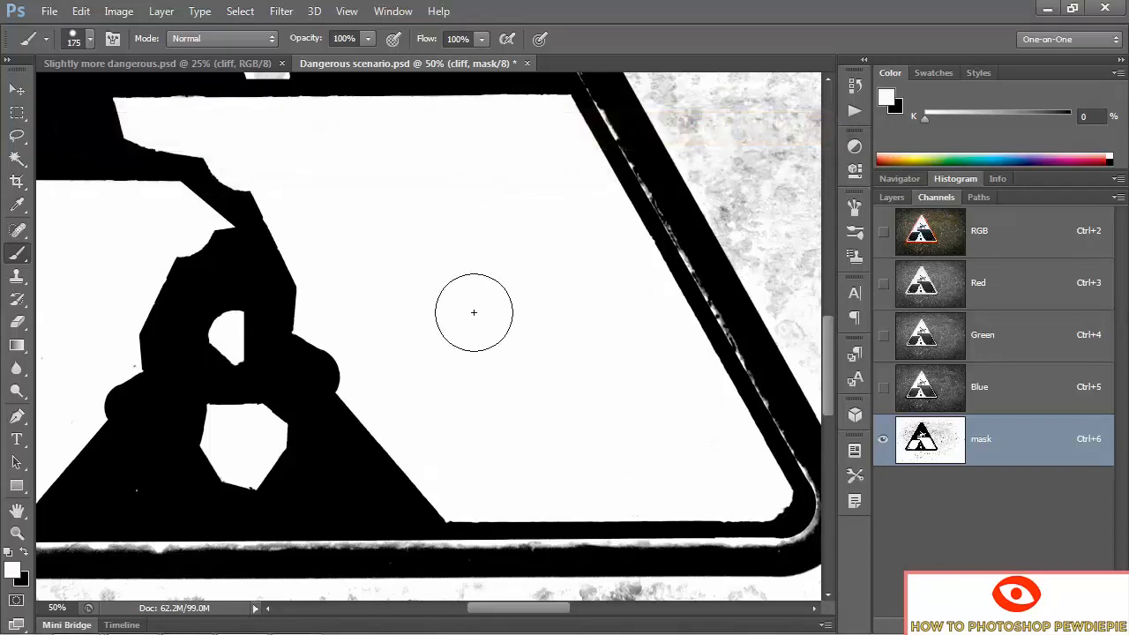
- Draw a loose Lasso selection around the right cliff through the surrounding black area of the mask channel
{"action": "key", "text": "l"}
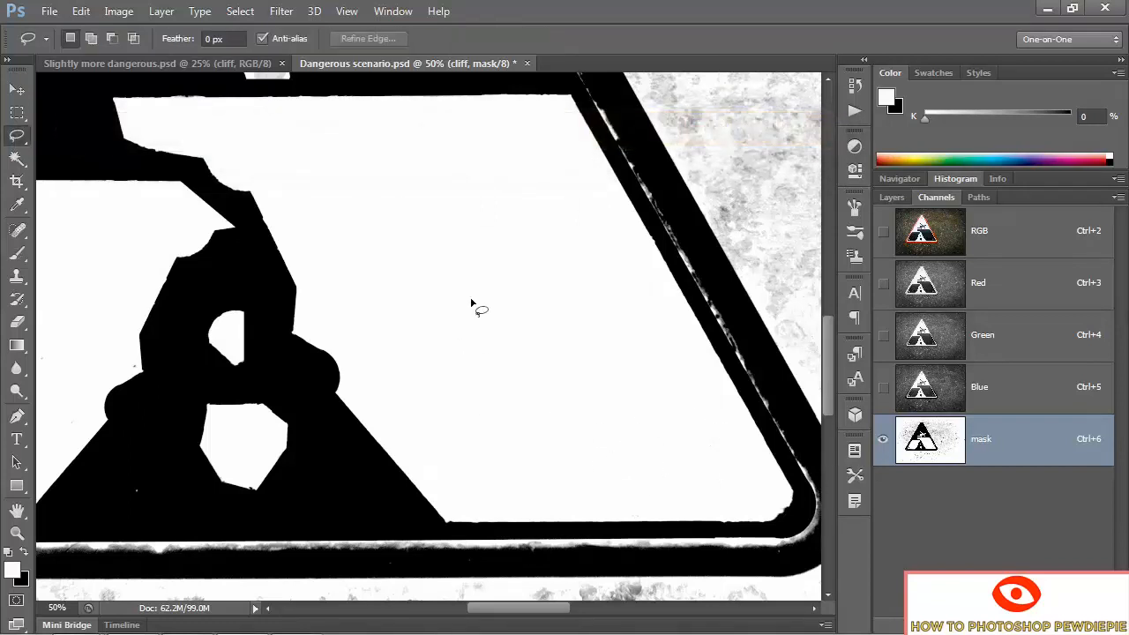
{"action": "key", "text": "ctrl+minus"}
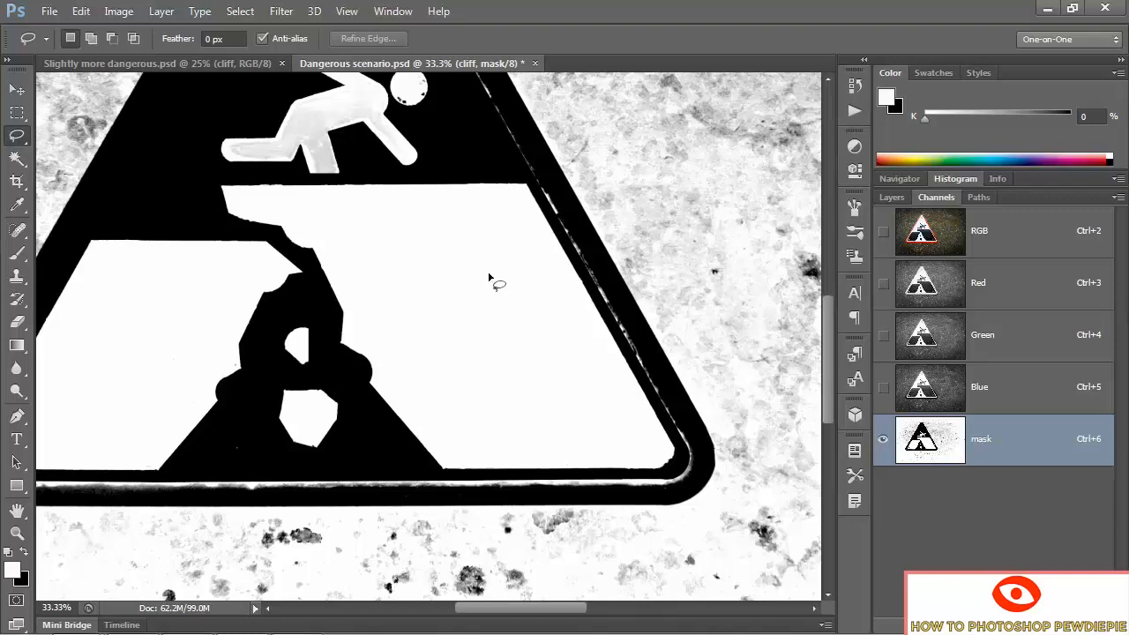
{"action": "mouse_move", "coordinate": [538, 182]}
{"action": "left_mouse_down"}
{"action": "mouse_move", "coordinate": [200, 178]}
{"action": "mouse_move", "coordinate": [205, 227]}
{"action": "mouse_move", "coordinate": [277, 231]}
{"action": "mouse_move", "coordinate": [311, 268]}
{"action": "mouse_move", "coordinate": [325, 363]}
{"action": "mouse_move", "coordinate": [369, 425]}
{"action": "mouse_move", "coordinate": [427, 475]}
{"action": "mouse_move", "coordinate": [672, 476]}
{"action": "mouse_move", "coordinate": [682, 444]}
{"action": "mouse_move", "coordinate": [535, 185]}
{"action": "left_mouse_up"}
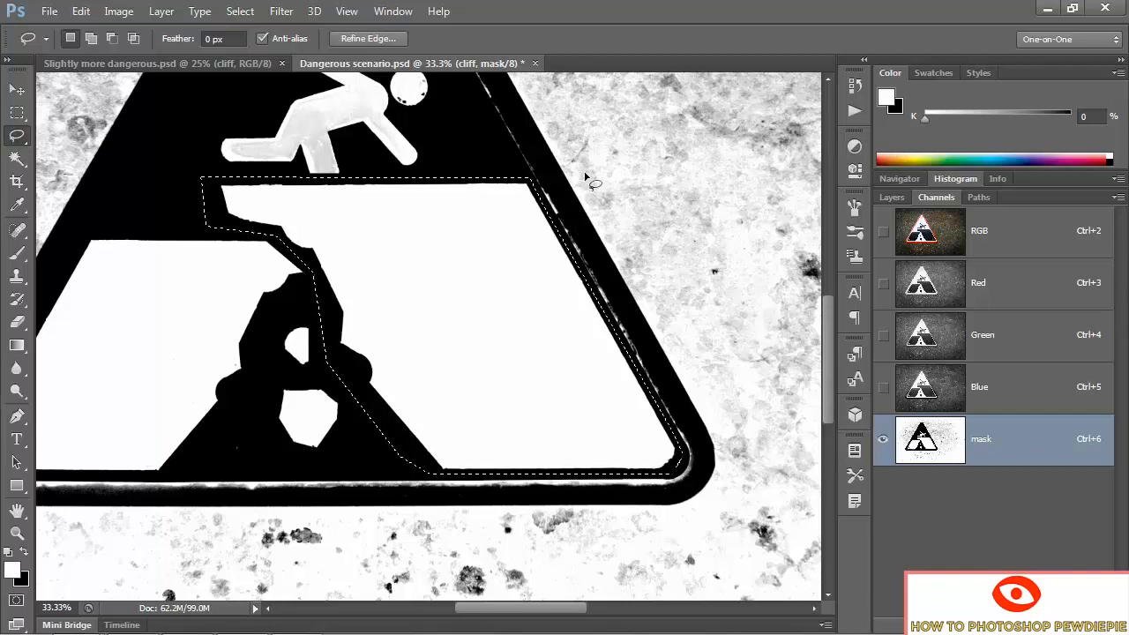
- Invert the selection to fill everything outside the right cliff with black, and deselect
{"action": "left_click", "coordinate": [239, 11]}
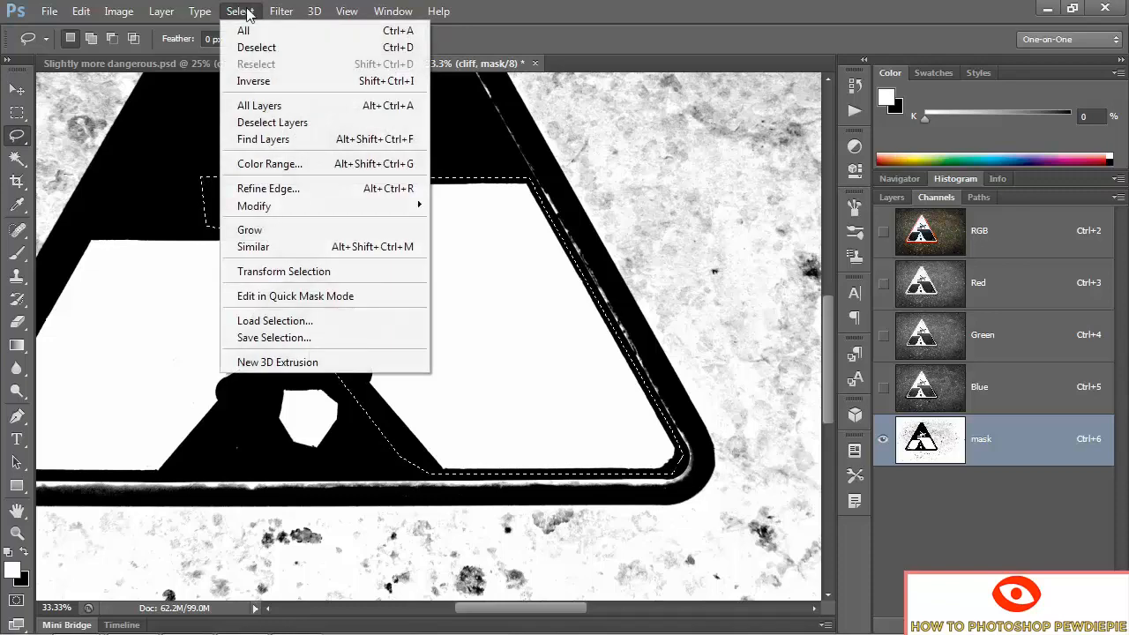
{"action": "left_click", "coordinate": [302, 80]}
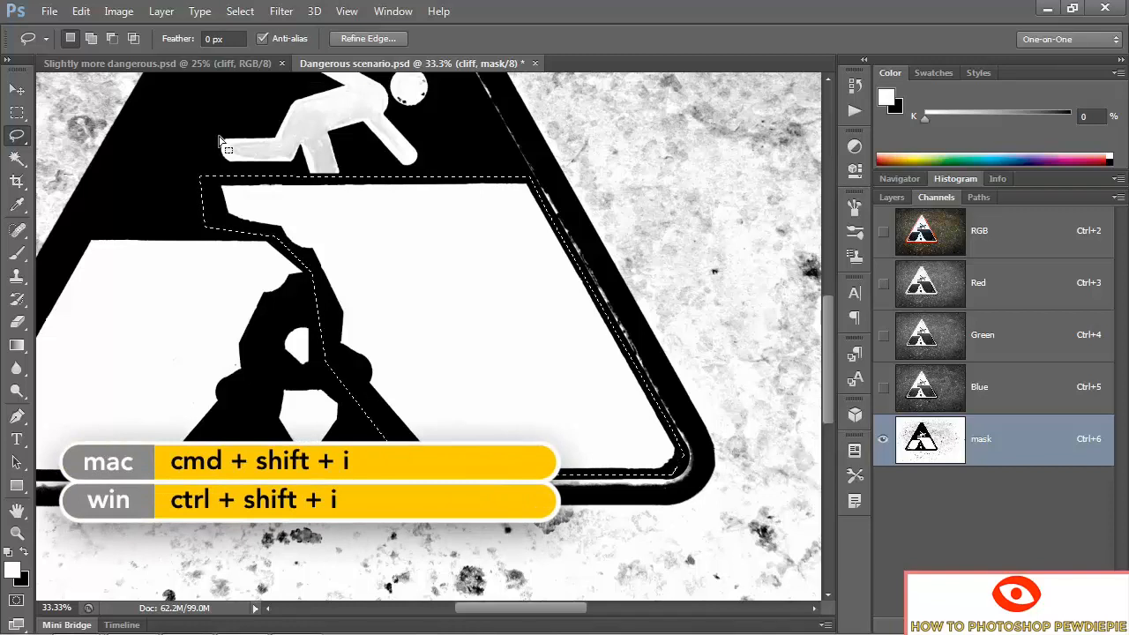
{"action": "key", "text": "ctrl+BackSpace"}
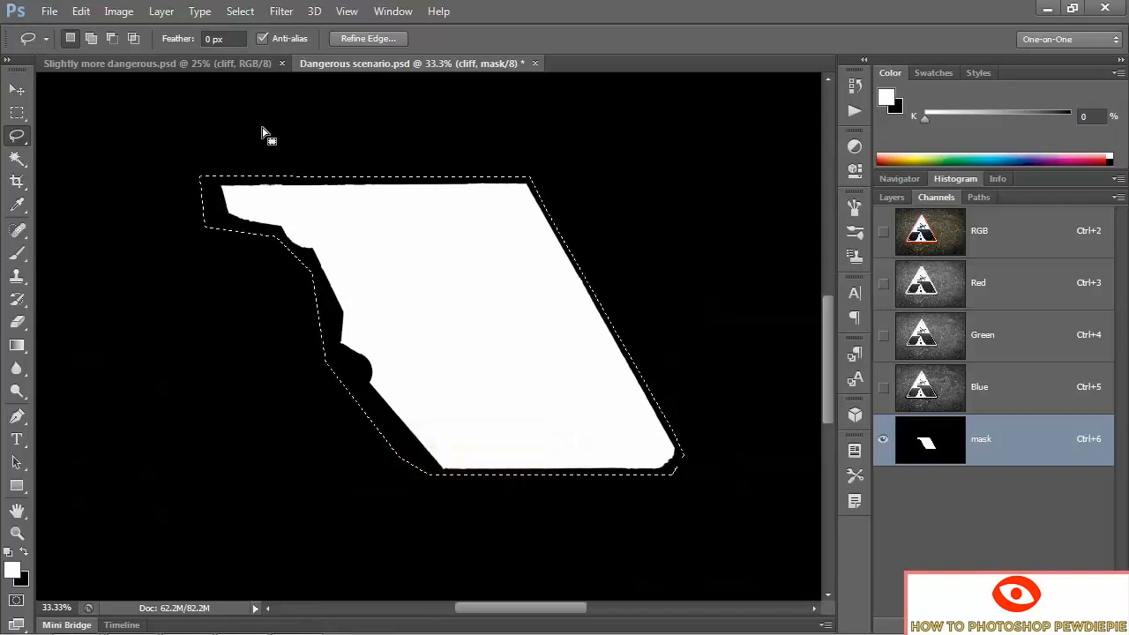
{"action": "key", "text": "ctrl+d"}
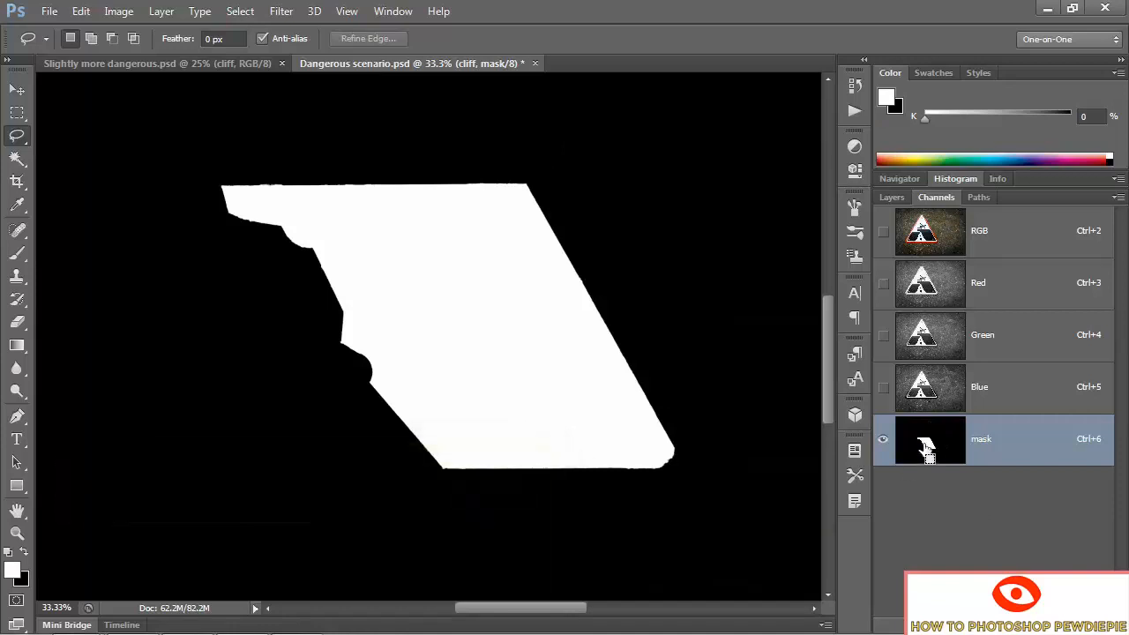
- Load the mask channel as a selection and return to the layers with the RGB composite active
{"action": "left_click", "coordinate": [926, 449], "text": "ctrl"}
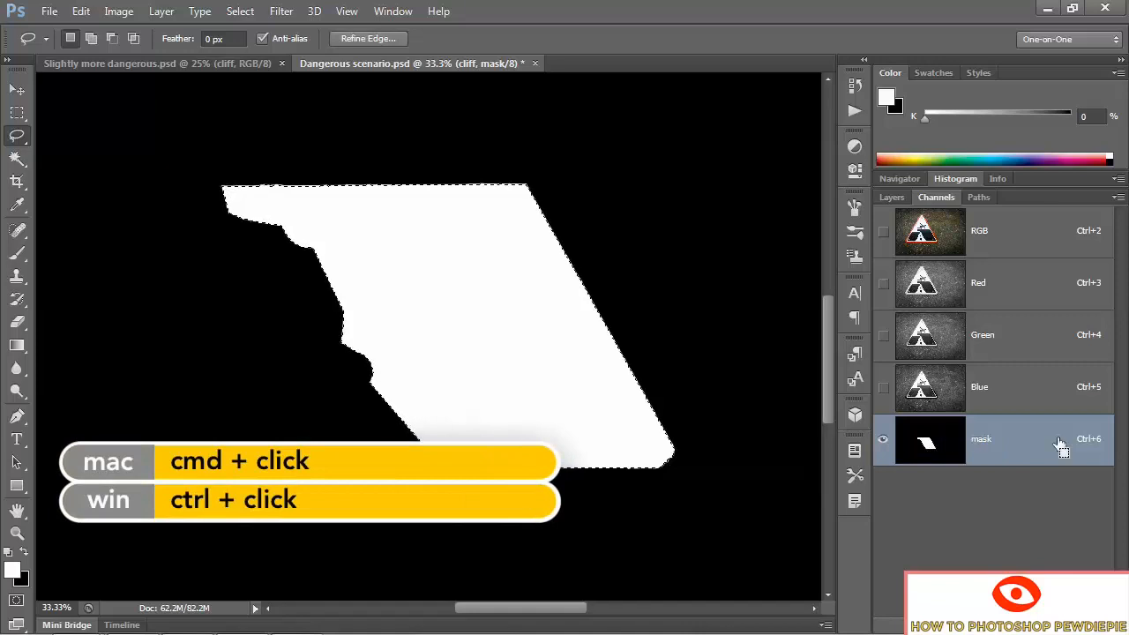
{"action": "left_click", "coordinate": [981, 233]}
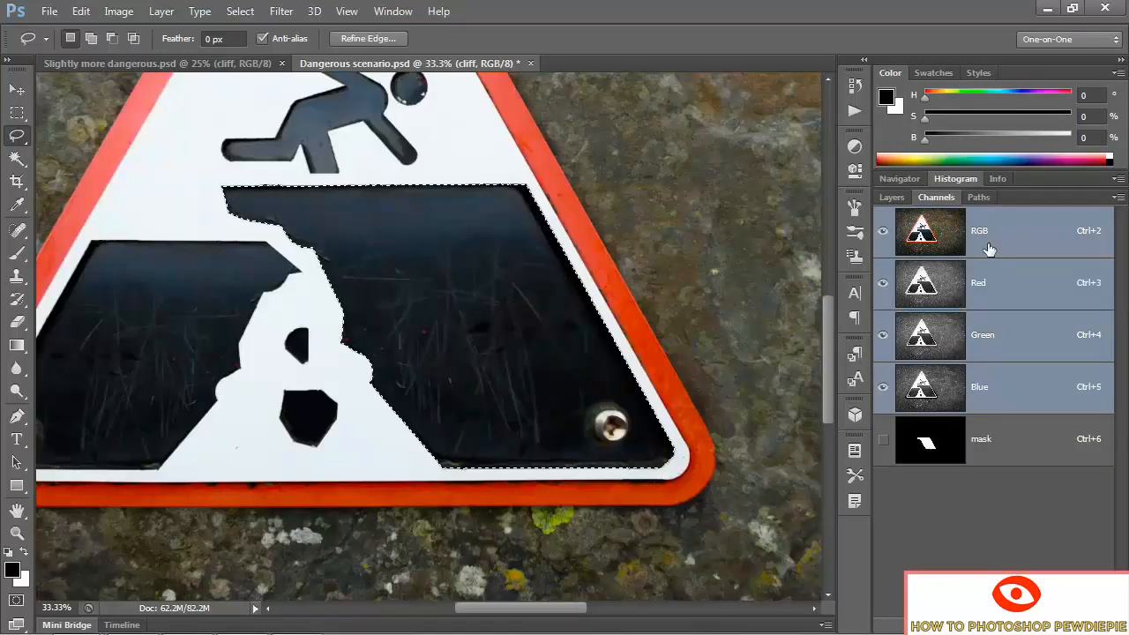
{"action": "left_click", "coordinate": [893, 197]}
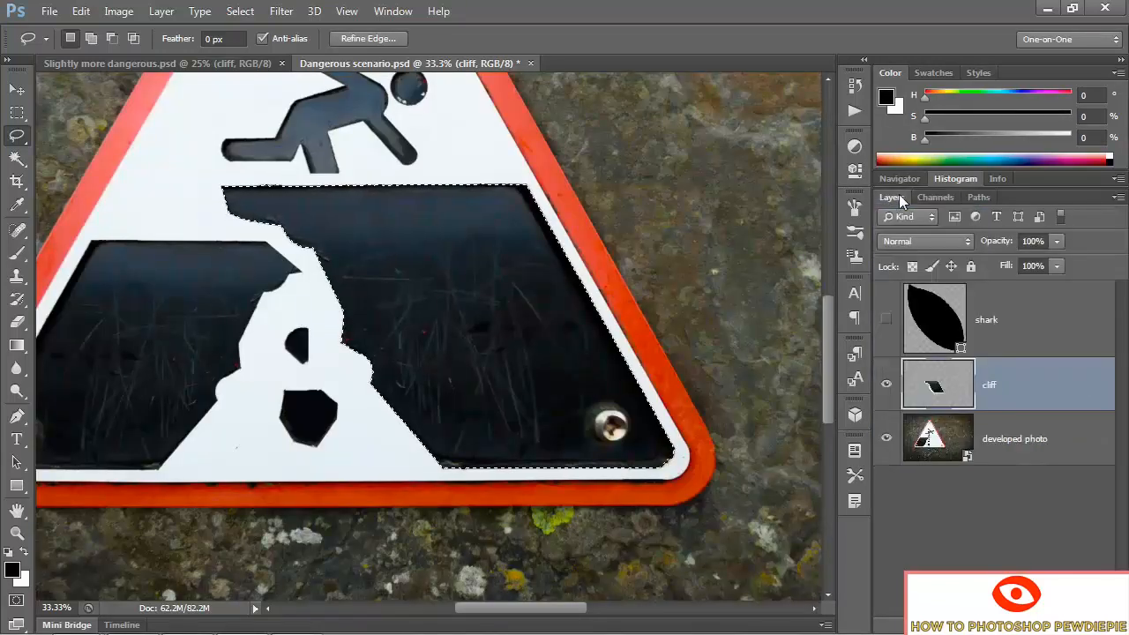
- Hide the cliff layer, then show the shark layer and add a layer mask to it from the selection
{"action": "left_click", "coordinate": [886, 384]}
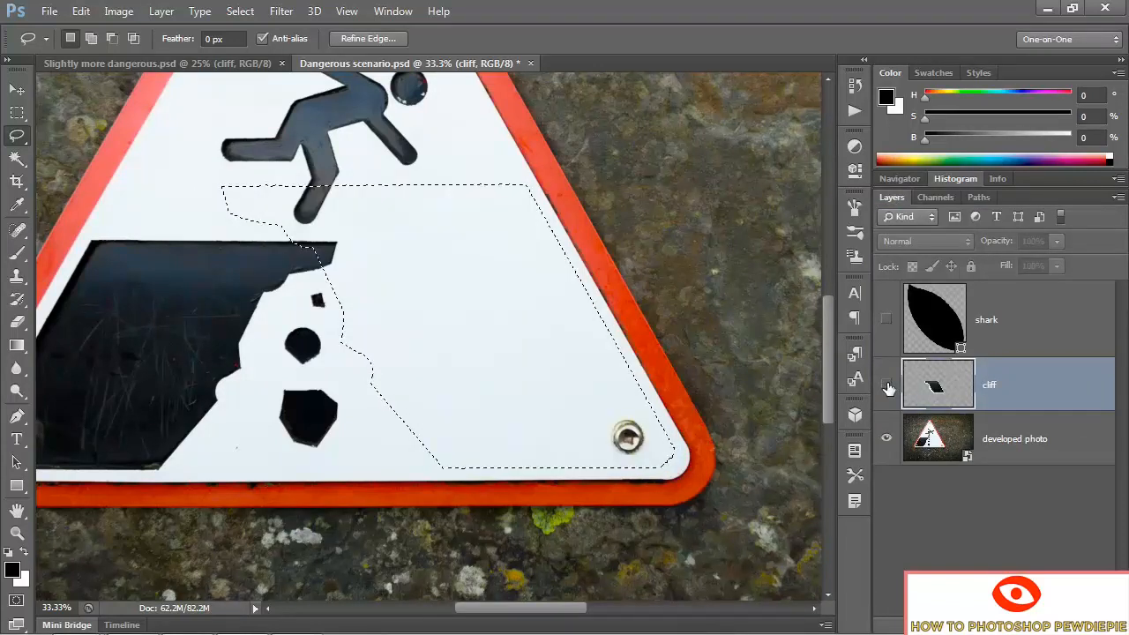
{"action": "left_click", "coordinate": [886, 320]}
{"action": "left_click", "coordinate": [1005, 342]}
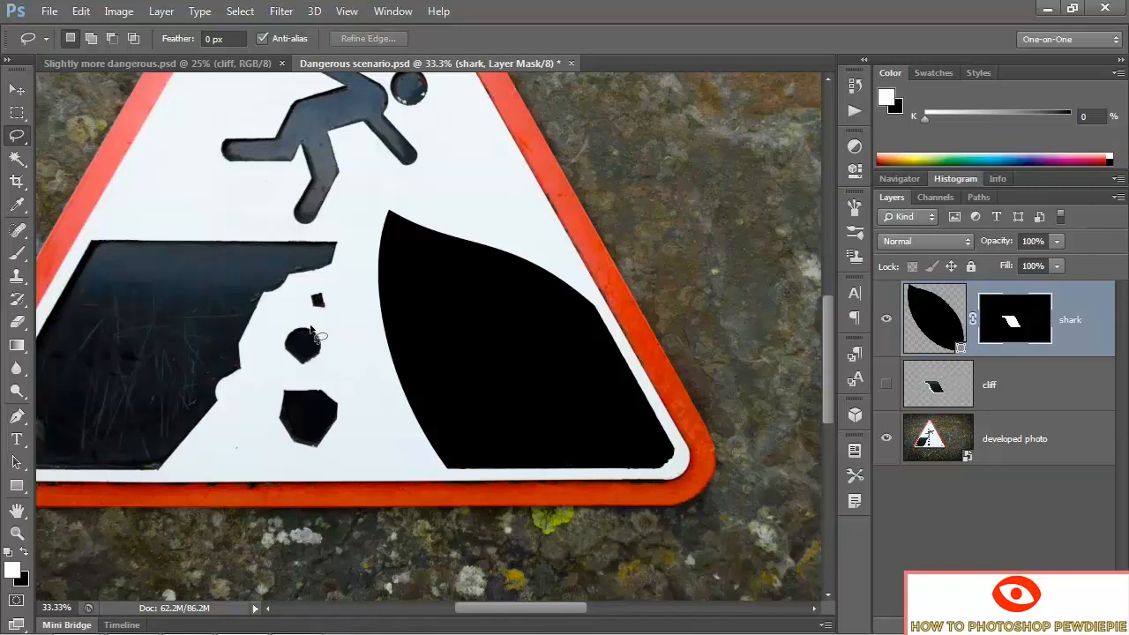
- Copy the mouth path and paste it into the shark layer's shape path
{"action": "left_click", "coordinate": [982, 199]}
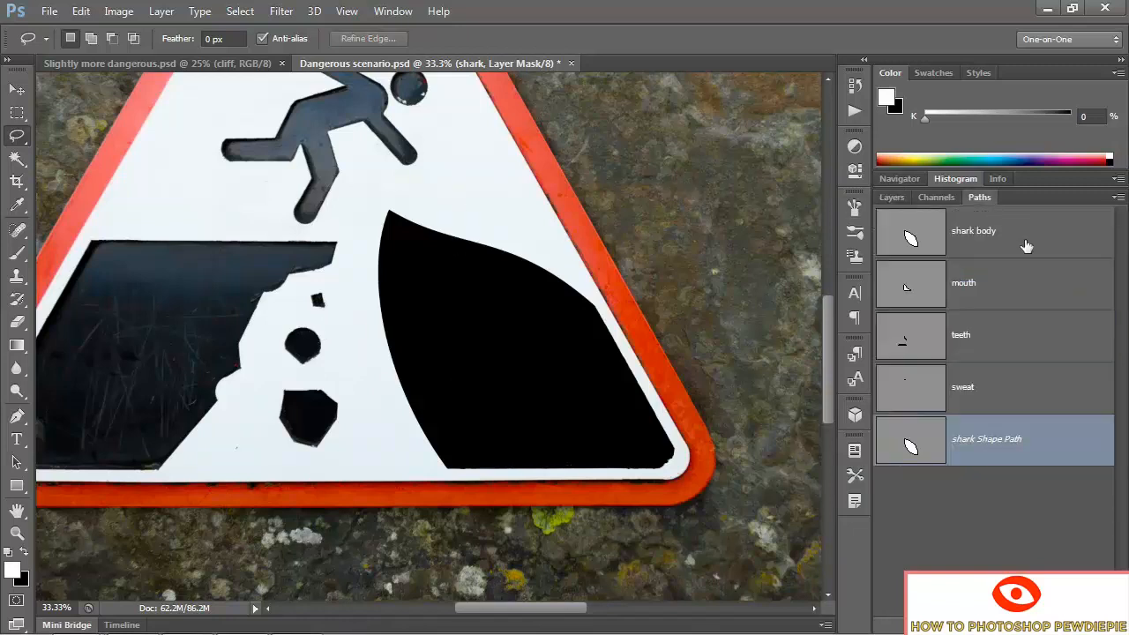
{"action": "left_click", "coordinate": [1004, 290]}
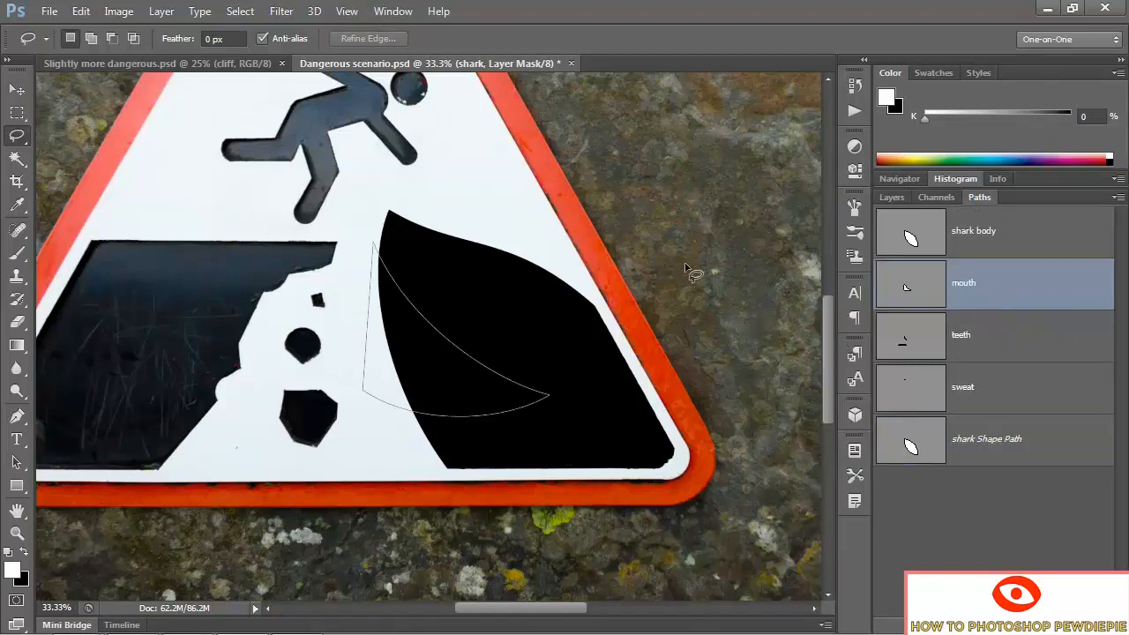
{"action": "key", "text": "a"}
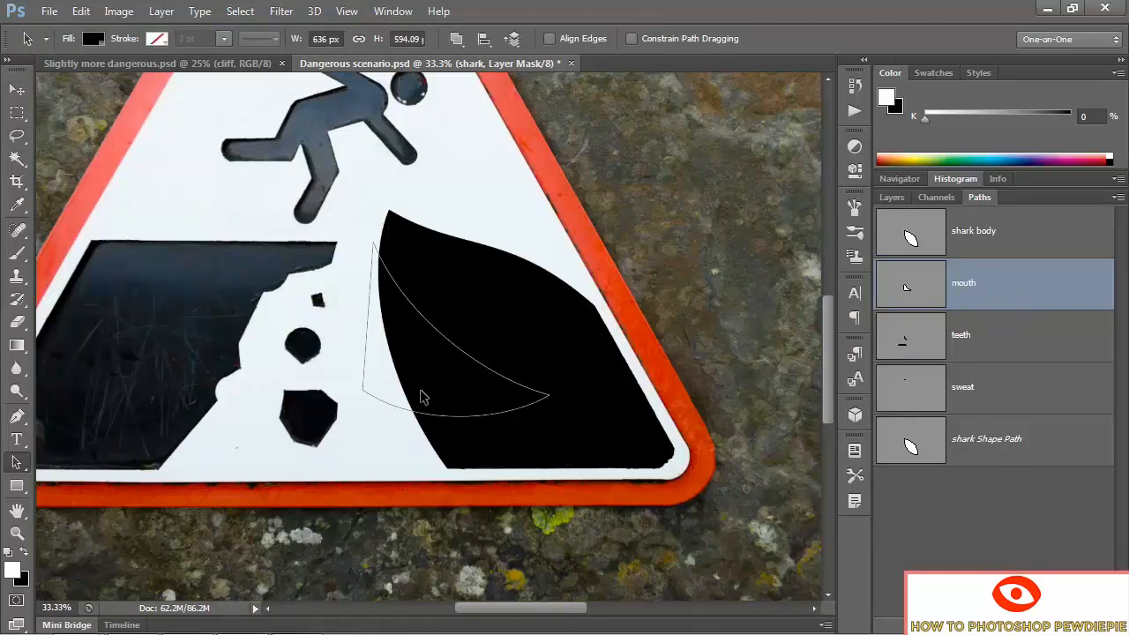
{"action": "left_click", "coordinate": [396, 405]}
{"action": "left_click", "coordinate": [947, 447]}
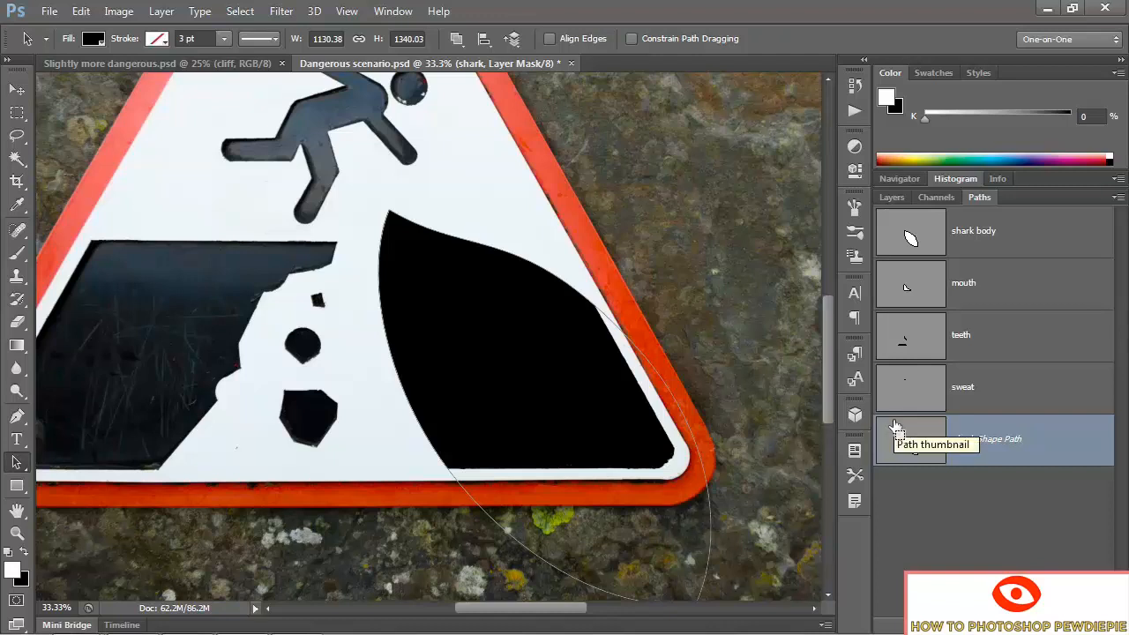
{"action": "key", "text": "ctrl+v"}
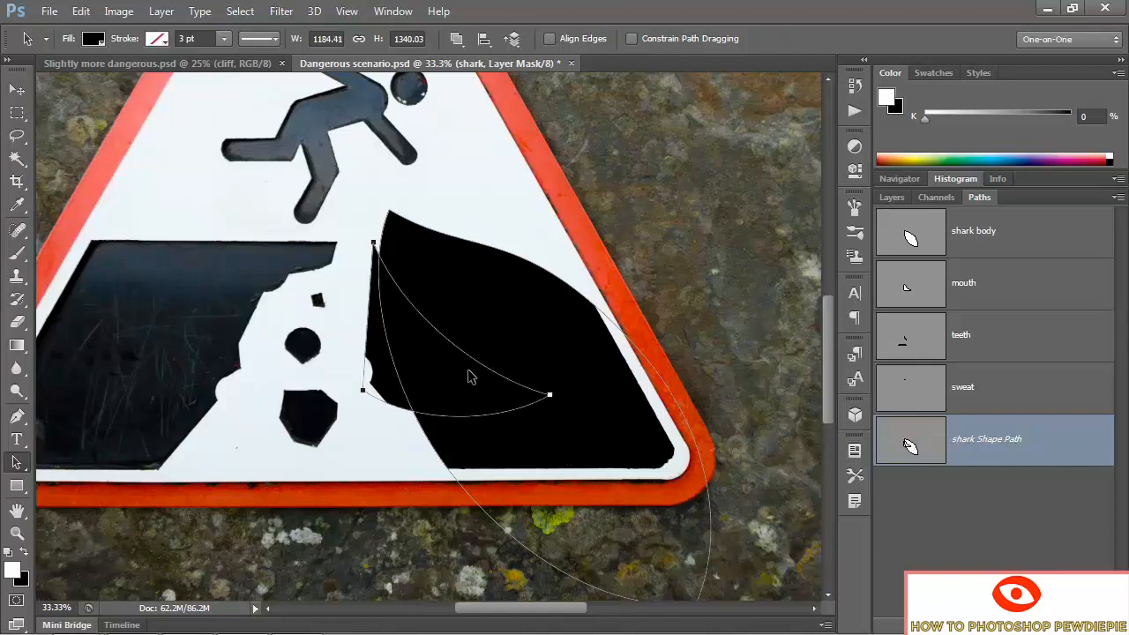
- Set the pasted mouth path to Subtract Front Shape so it cuts into the shark body
{"action": "left_click", "coordinate": [454, 42]}
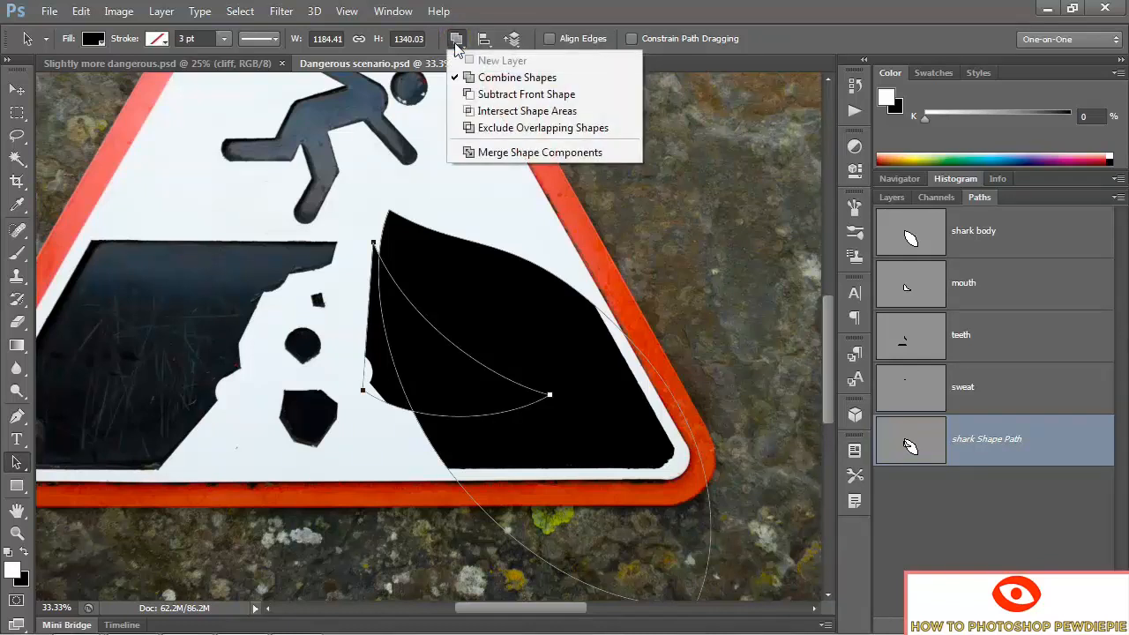
{"action": "left_click", "coordinate": [460, 95]}
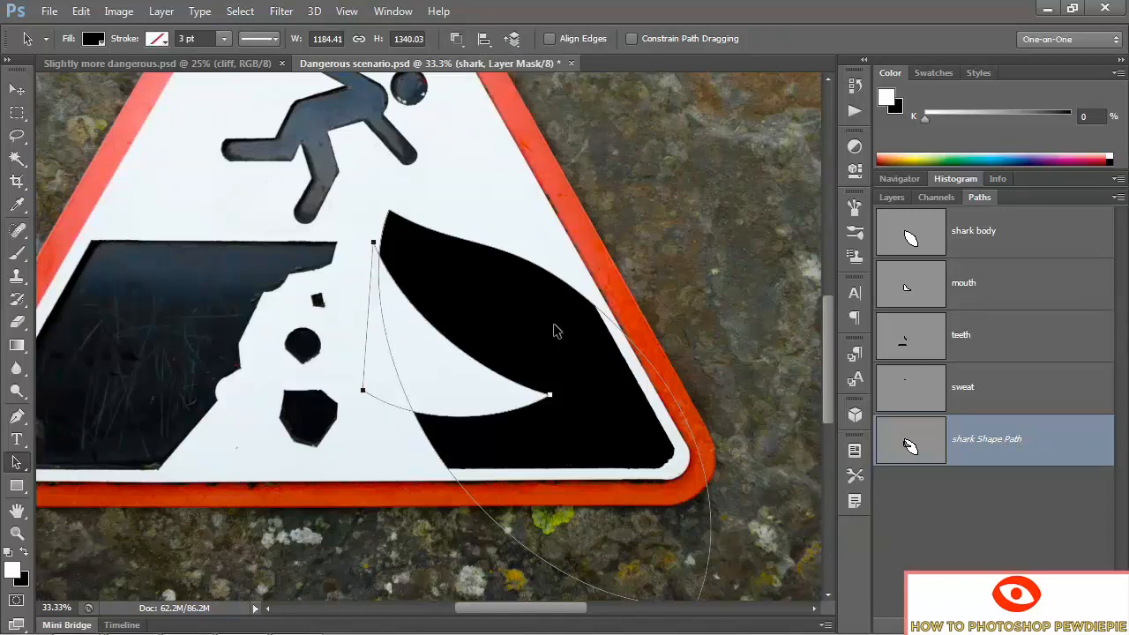
{"action": "left_click_drag", "start_coordinate": [397, 134], "coordinate": [427, 239]}
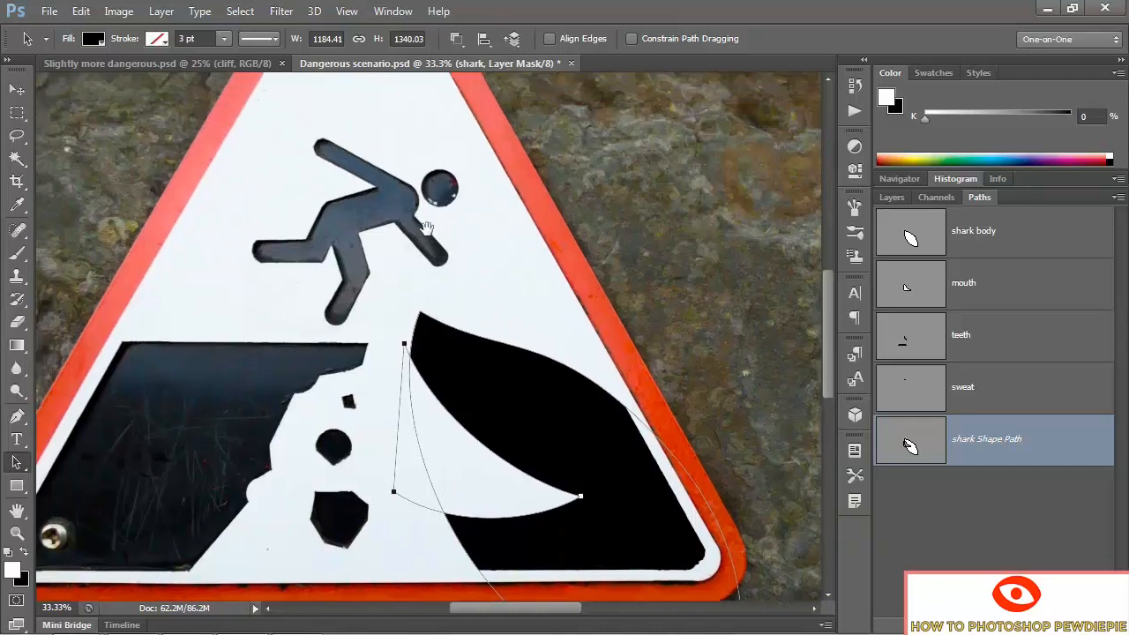
- Copy both sweat drops from the sweat path, paste them into the shark shape path, and set them to Combine Shapes
{"action": "left_click", "coordinate": [1005, 394]}
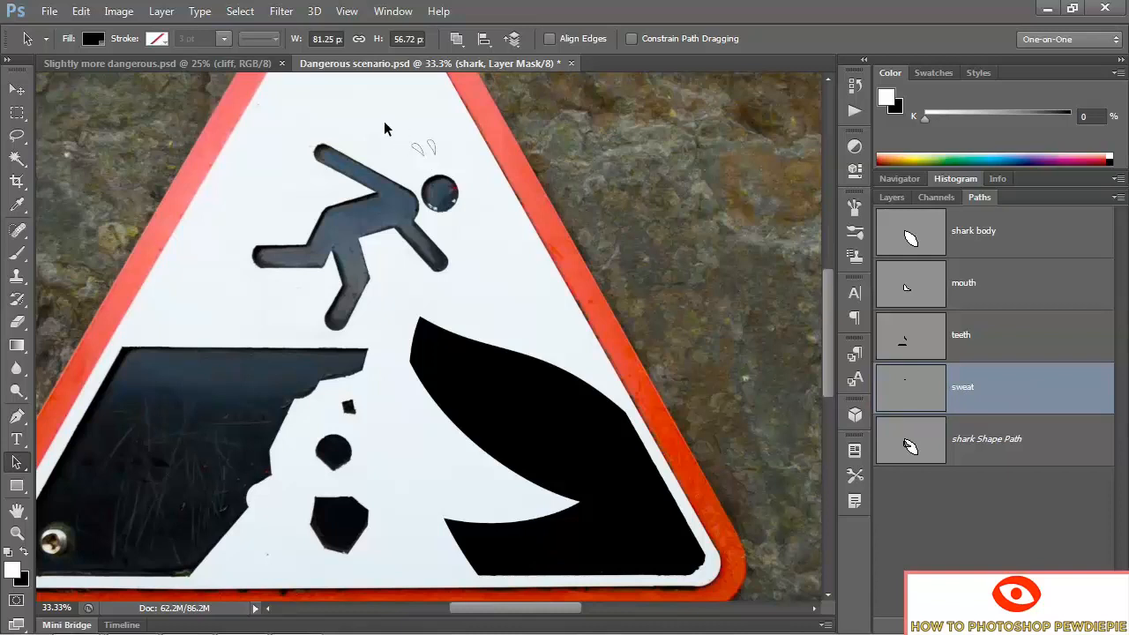
{"action": "left_click_drag", "start_coordinate": [455, 164], "coordinate": [459, 169]}
{"action": "left_click", "coordinate": [917, 436]}
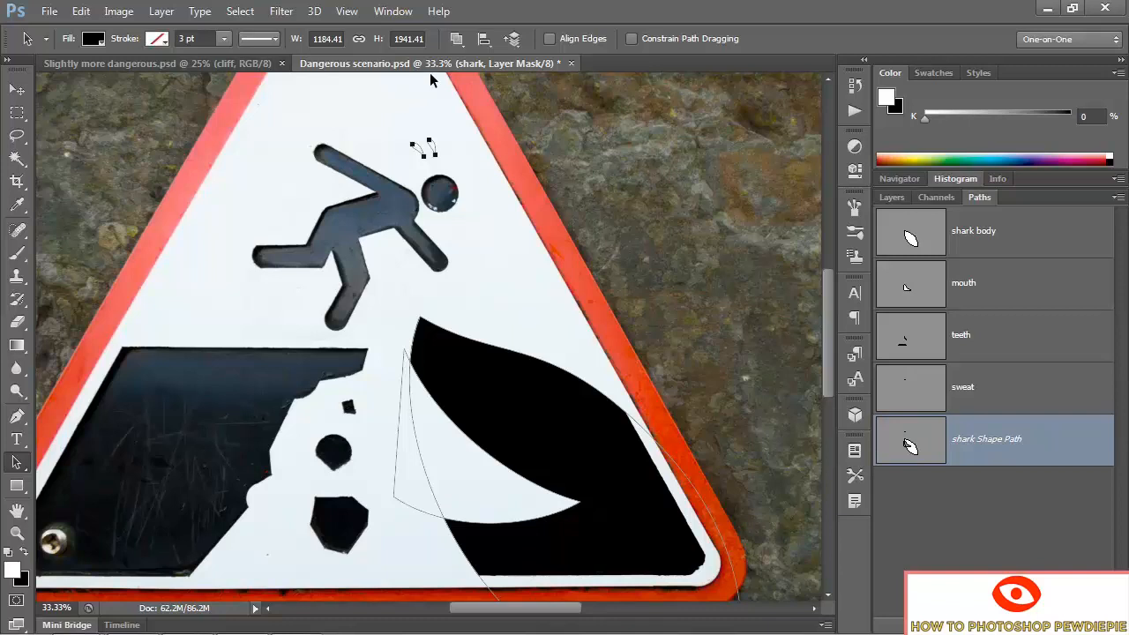
{"action": "left_click", "coordinate": [457, 39]}
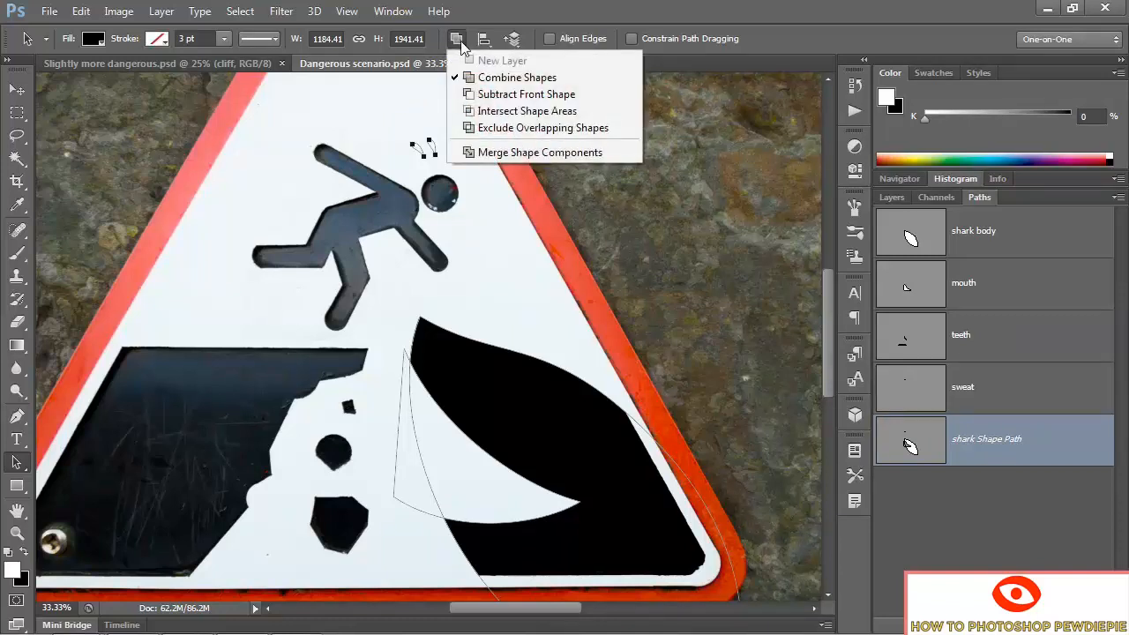
{"action": "left_click", "coordinate": [568, 82]}
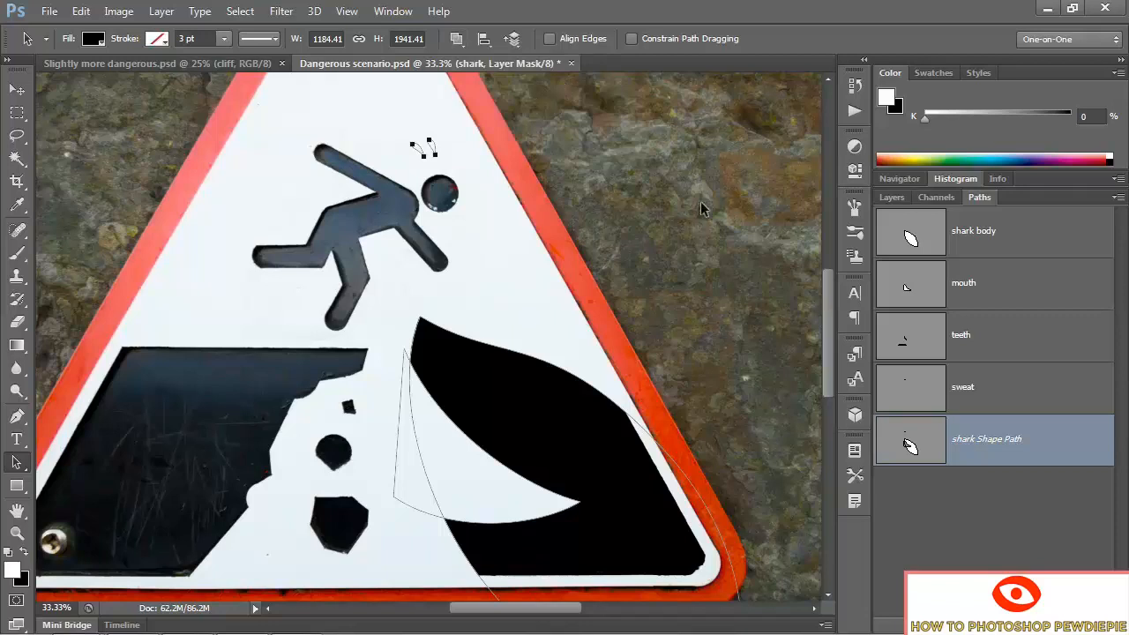
- Reveal the sweat drops by filling a rectangular selection around them with white in the shark layer mask, and deselect
{"action": "left_click", "coordinate": [889, 197]}
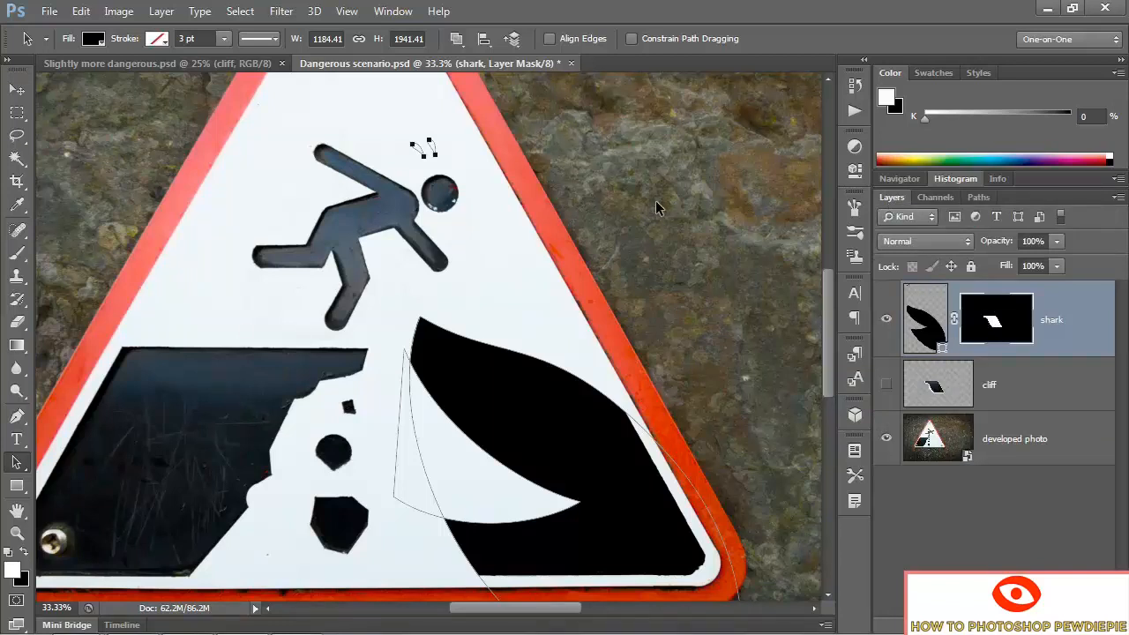
{"action": "key", "text": "m"}
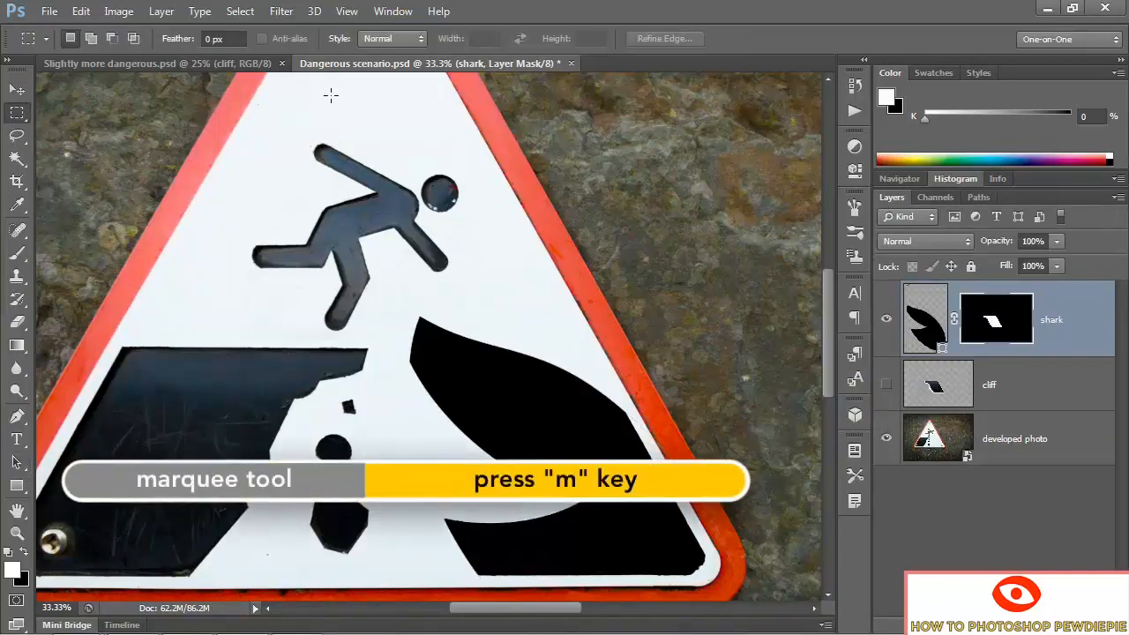
{"action": "left_click_drag", "start_coordinate": [331, 94], "coordinate": [511, 209]}
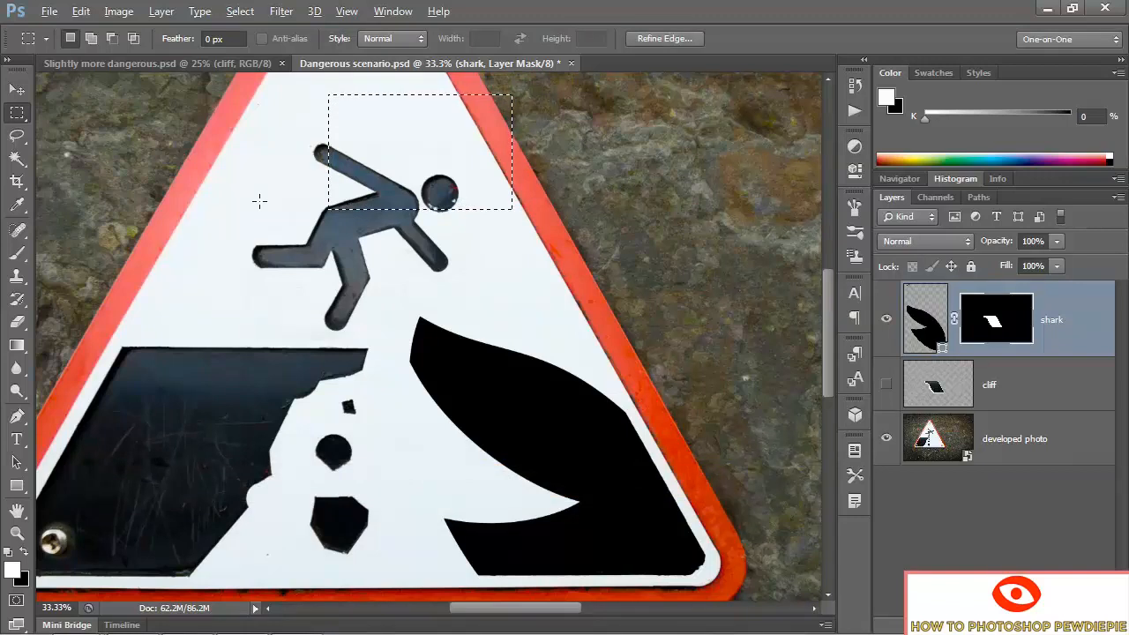
{"action": "key", "text": "alt+BackSpace"}
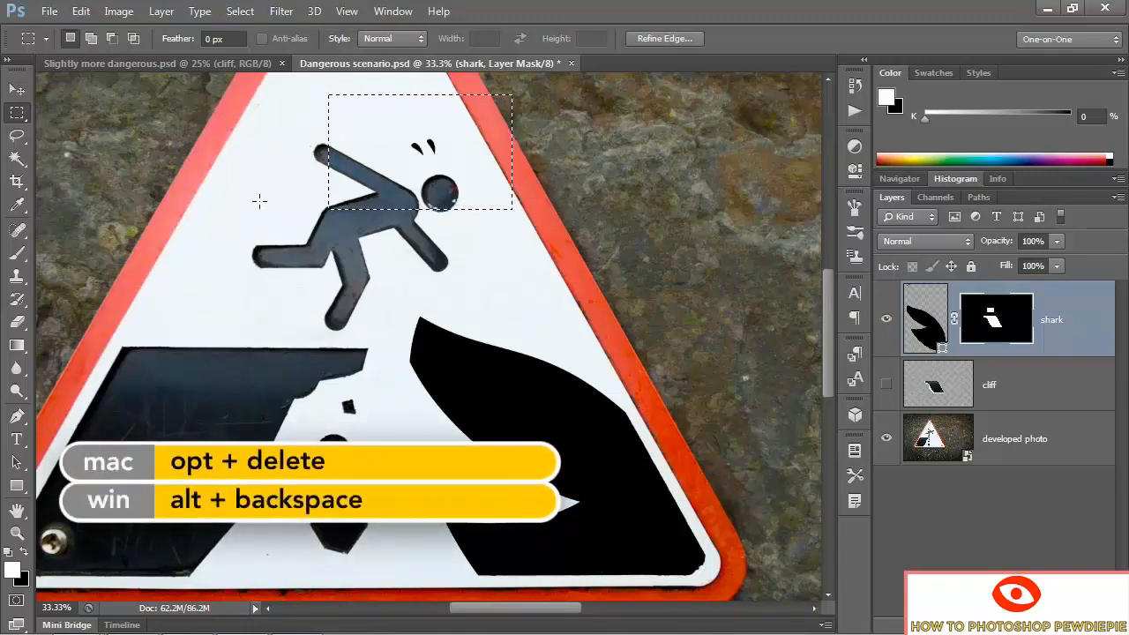
{"action": "left_click", "coordinate": [502, 256]}
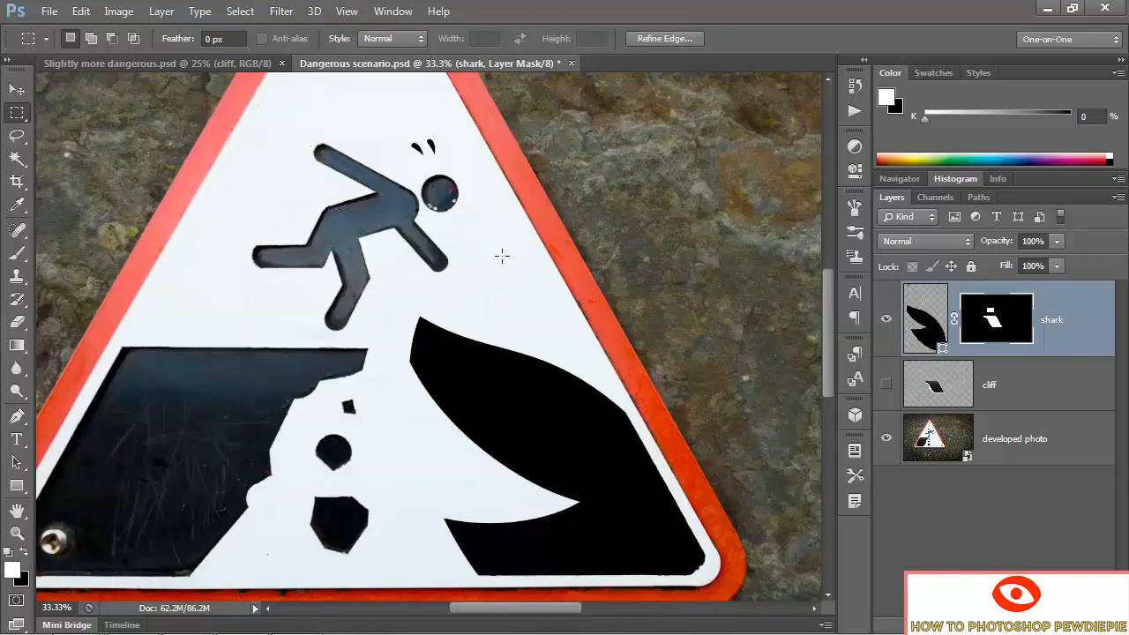
- Copy both the upper and lower rows of the teeth path and paste them into the shark shape path
{"action": "left_click", "coordinate": [978, 198]}
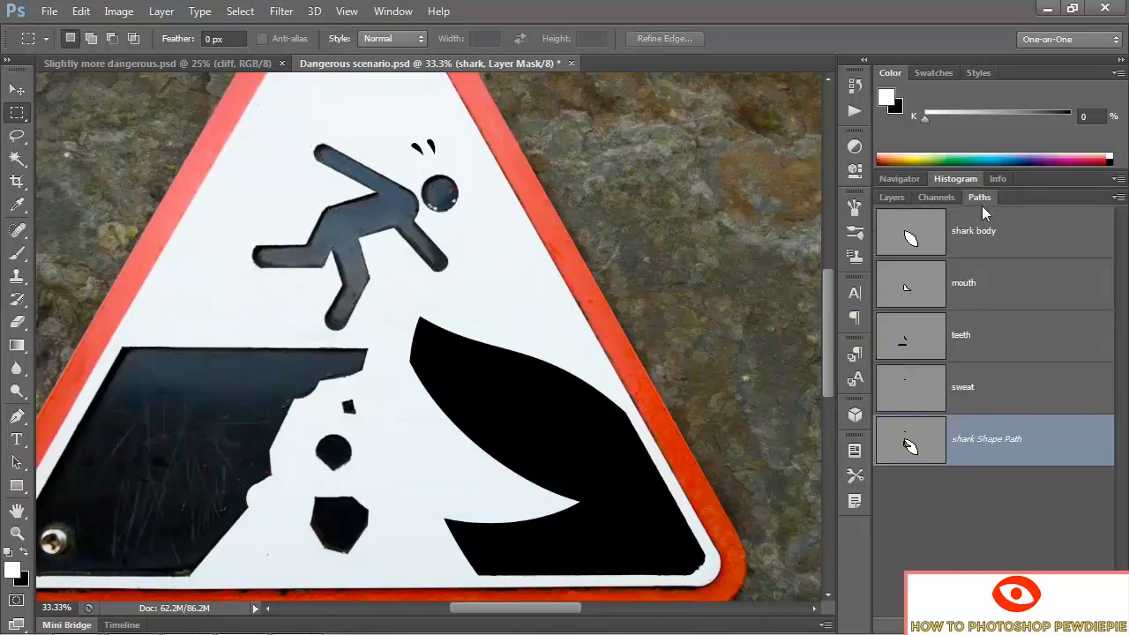
{"action": "left_click", "coordinate": [913, 341]}
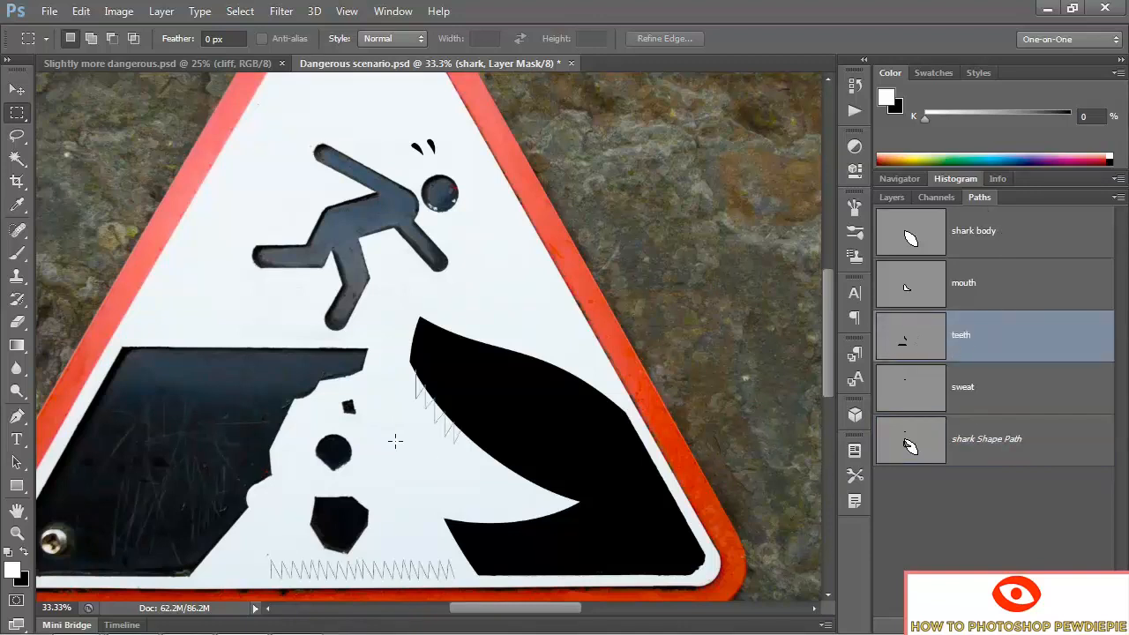
{"action": "key", "text": "a"}
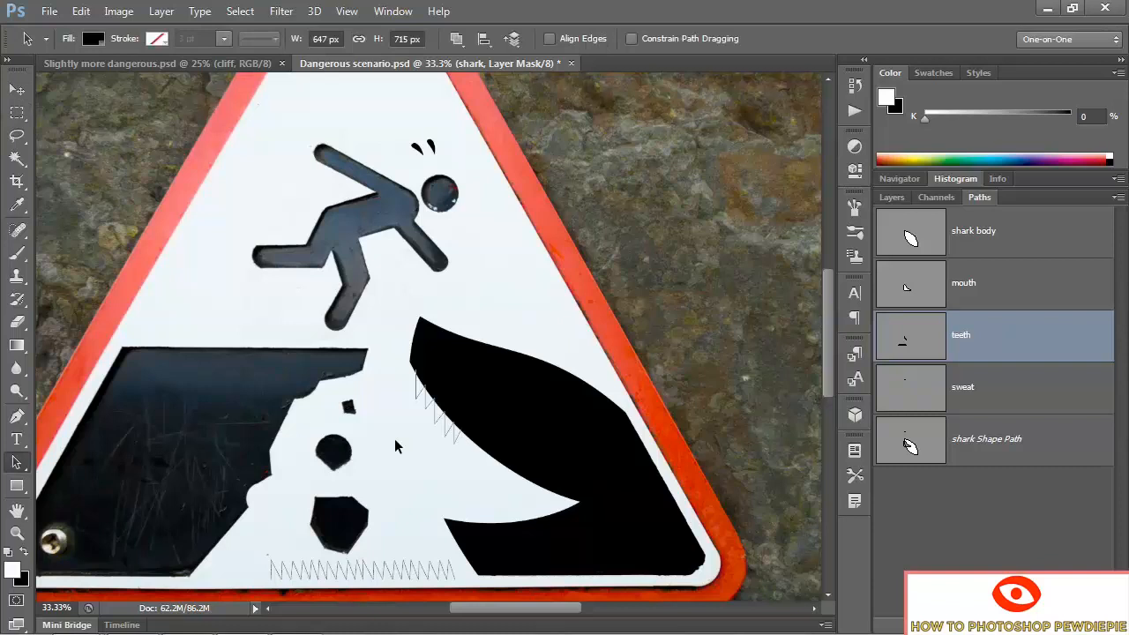
{"action": "left_click", "coordinate": [439, 425]}
{"action": "left_click", "coordinate": [406, 577], "text": "shift"}
{"action": "left_click", "coordinate": [982, 460]}
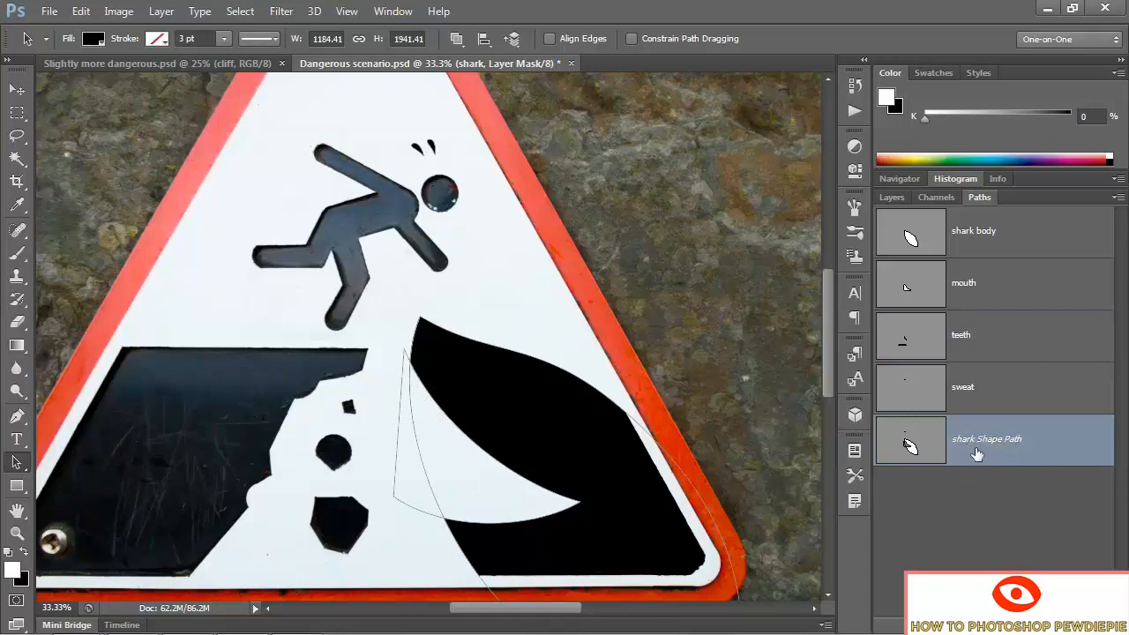
{"action": "key", "text": "ctrl+v"}
- Duplicate the upper teeth and place the copy so it continues the row along the shark's upper jaw
{"action": "left_click", "coordinate": [517, 491]}
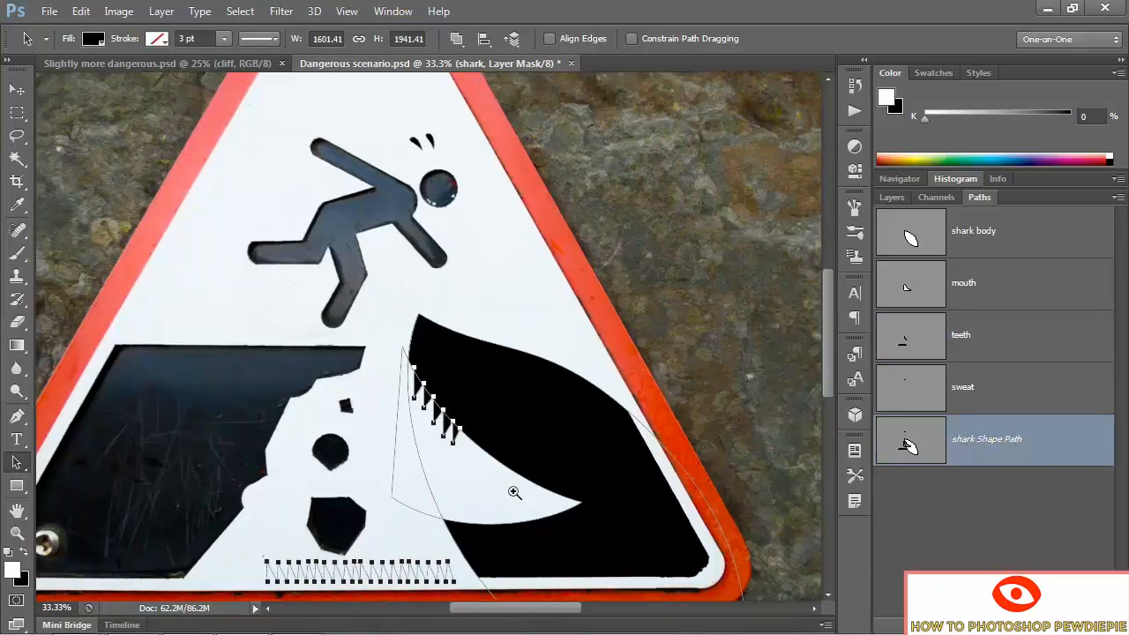
{"action": "left_click", "coordinate": [476, 511]}
{"action": "left_click", "coordinate": [456, 521]}
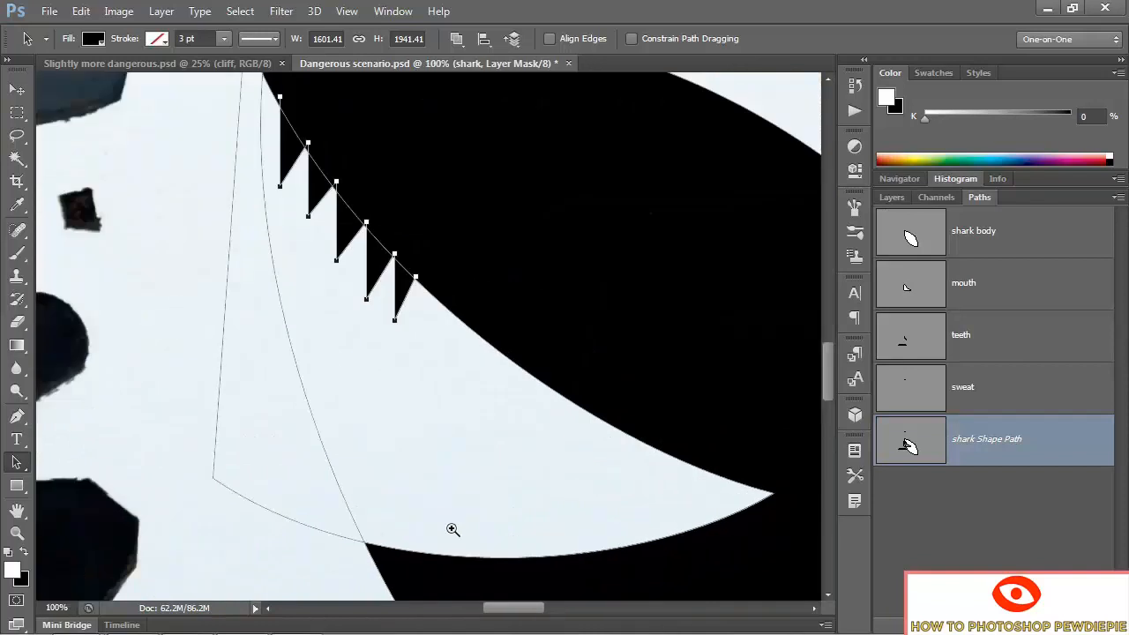
{"action": "left_click_drag", "start_coordinate": [448, 540], "coordinate": [521, 305]}
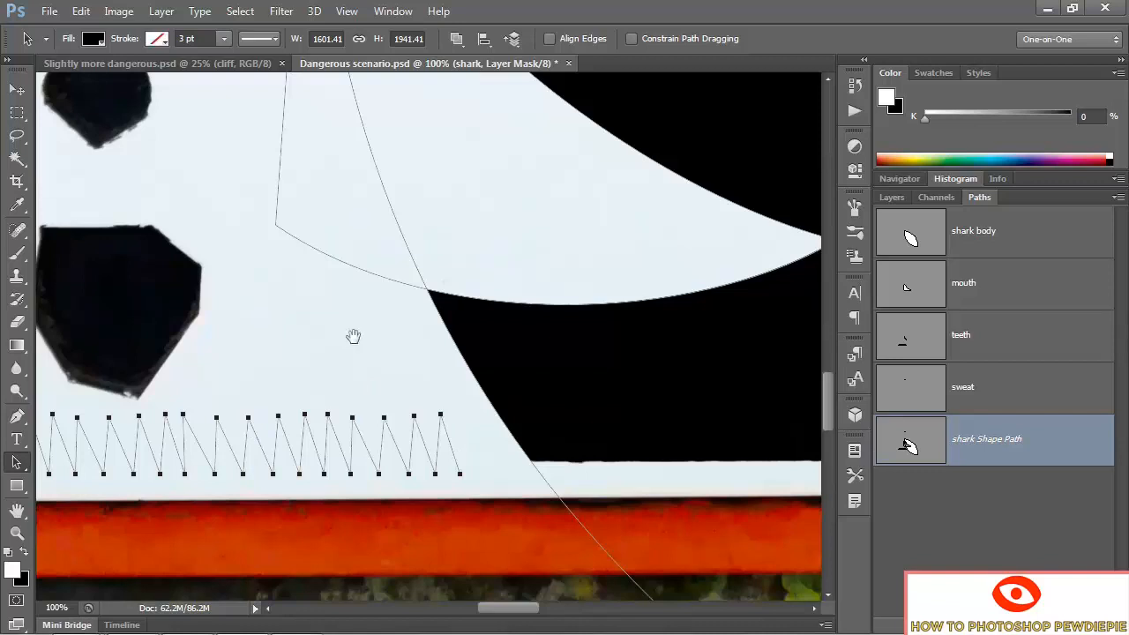
{"action": "left_click_drag", "start_coordinate": [345, 327], "coordinate": [523, 364]}
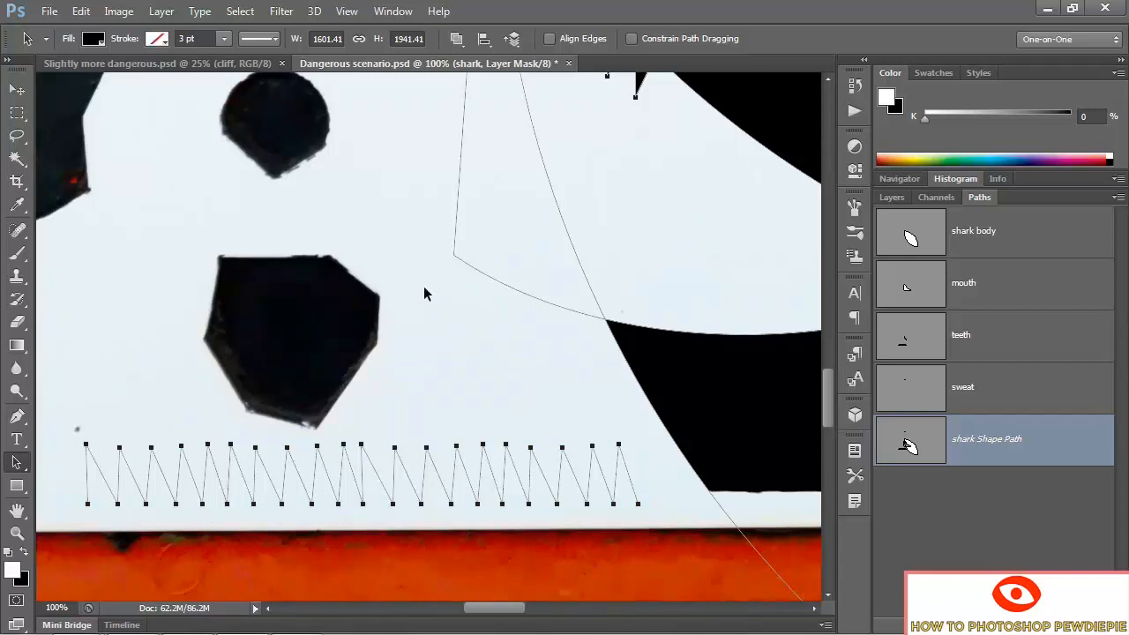
{"action": "left_click", "coordinate": [401, 352]}
{"action": "left_click_drag", "start_coordinate": [647, 181], "coordinate": [539, 506]}
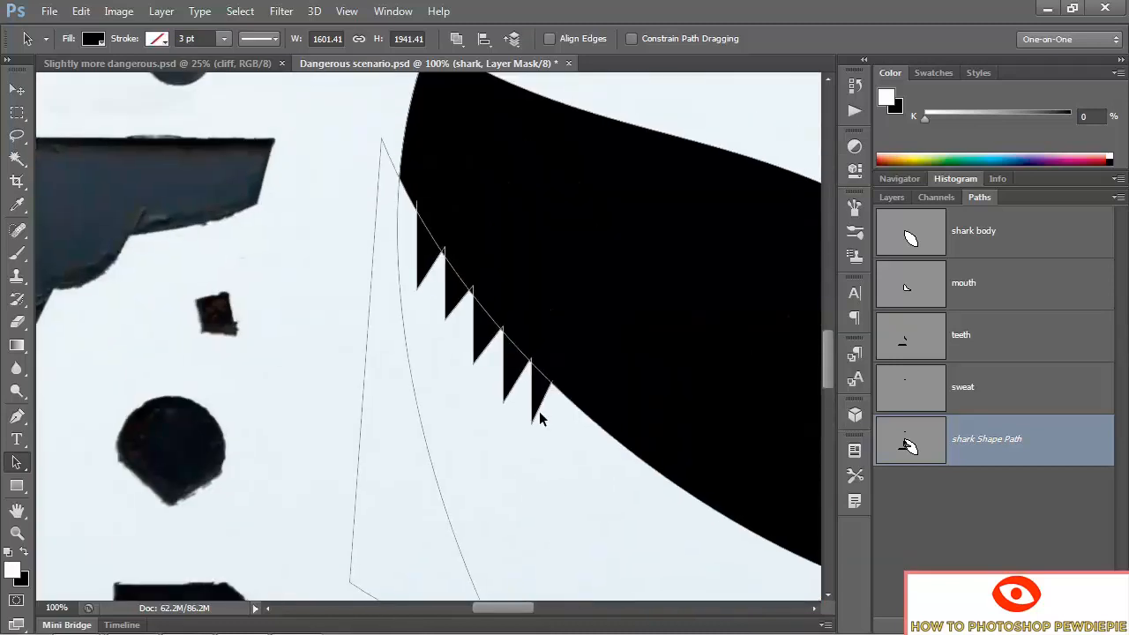
{"action": "left_click", "coordinate": [539, 411]}
{"action": "left_click_drag", "start_coordinate": [534, 388], "coordinate": [280, 322]}
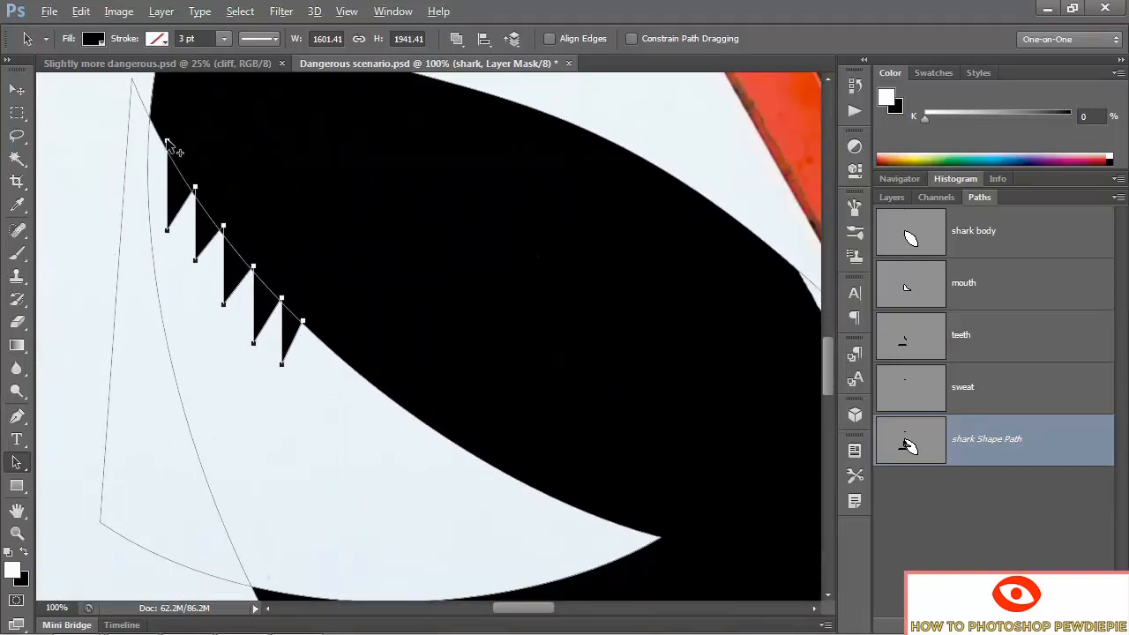
{"action": "left_click_drag", "start_coordinate": [167, 141], "coordinate": [303, 315]}
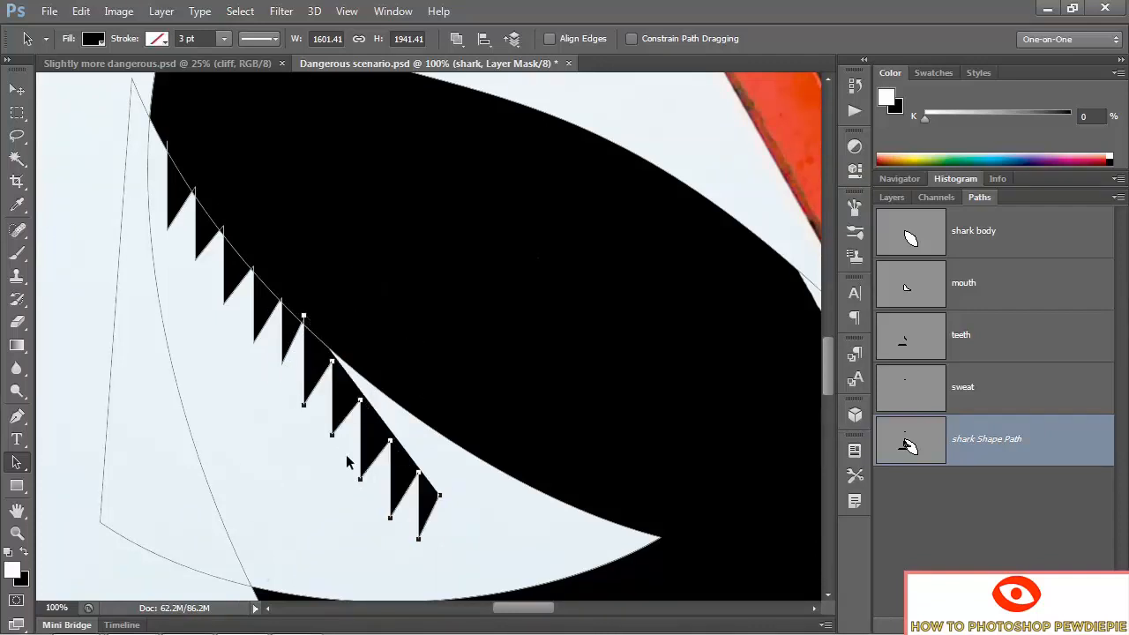
- Rotate the duplicated teeth about -15.8° around their bounding box's upper-left corner to follow the jaw's curve
{"action": "key", "text": "ctrl+t"}
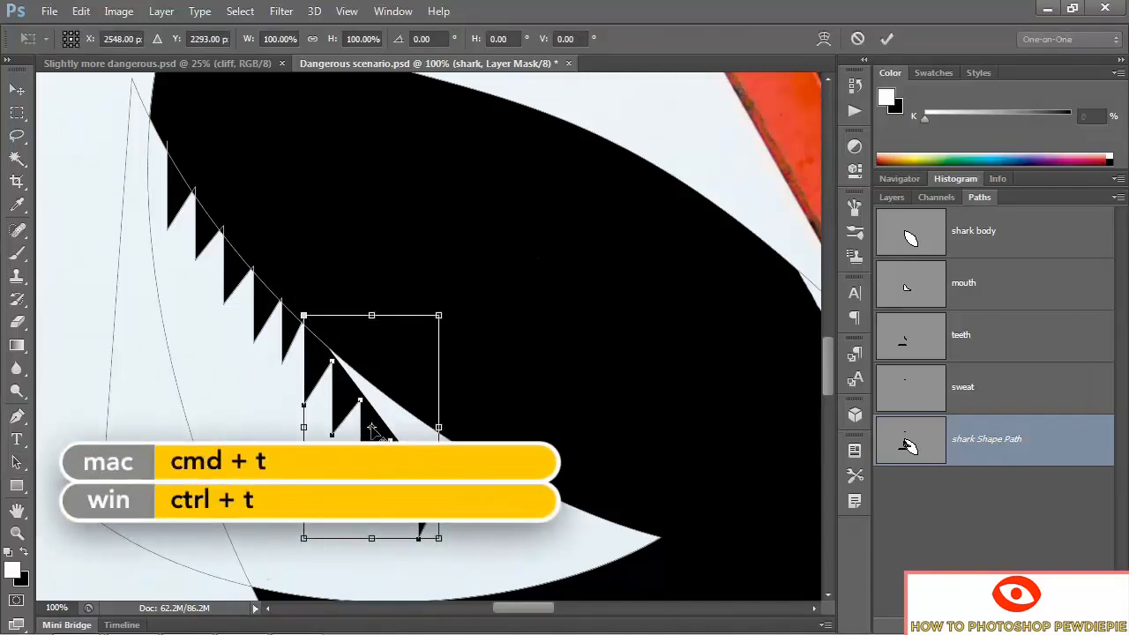
{"action": "left_click_drag", "start_coordinate": [372, 428], "coordinate": [304, 316]}
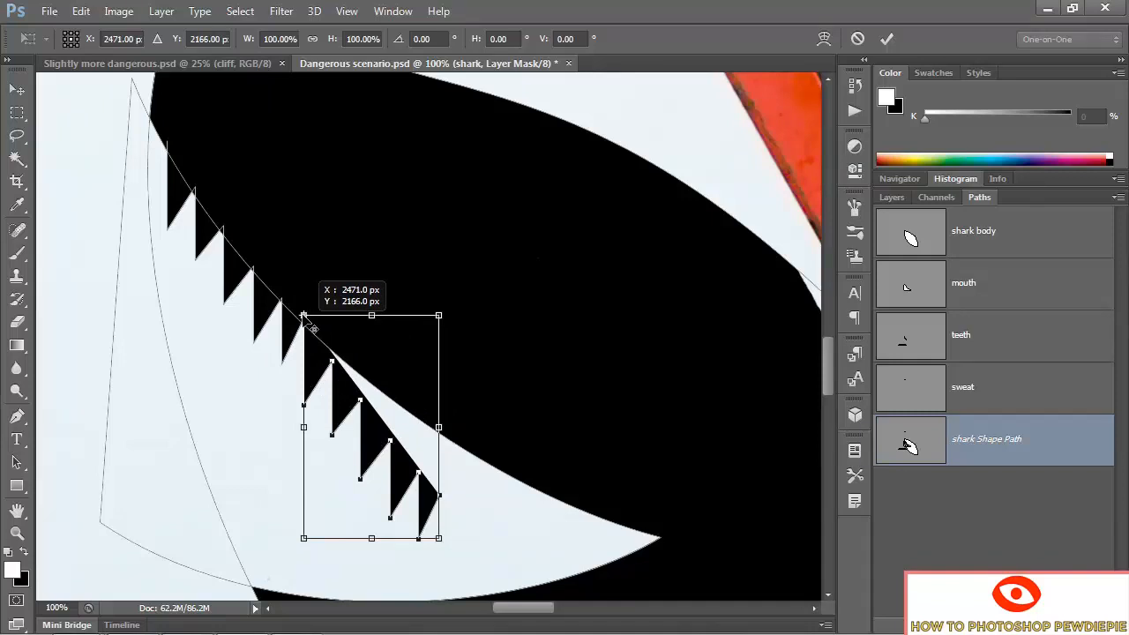
{"action": "left_click_drag", "start_coordinate": [455, 559], "coordinate": [520, 518]}
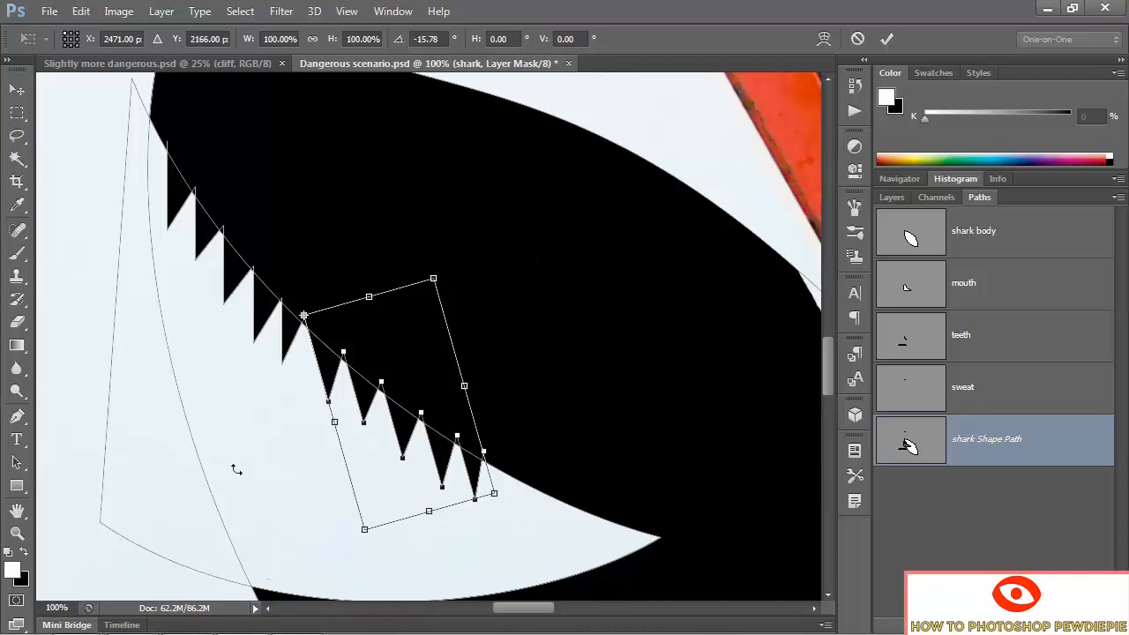
{"action": "key", "text": "Return"}
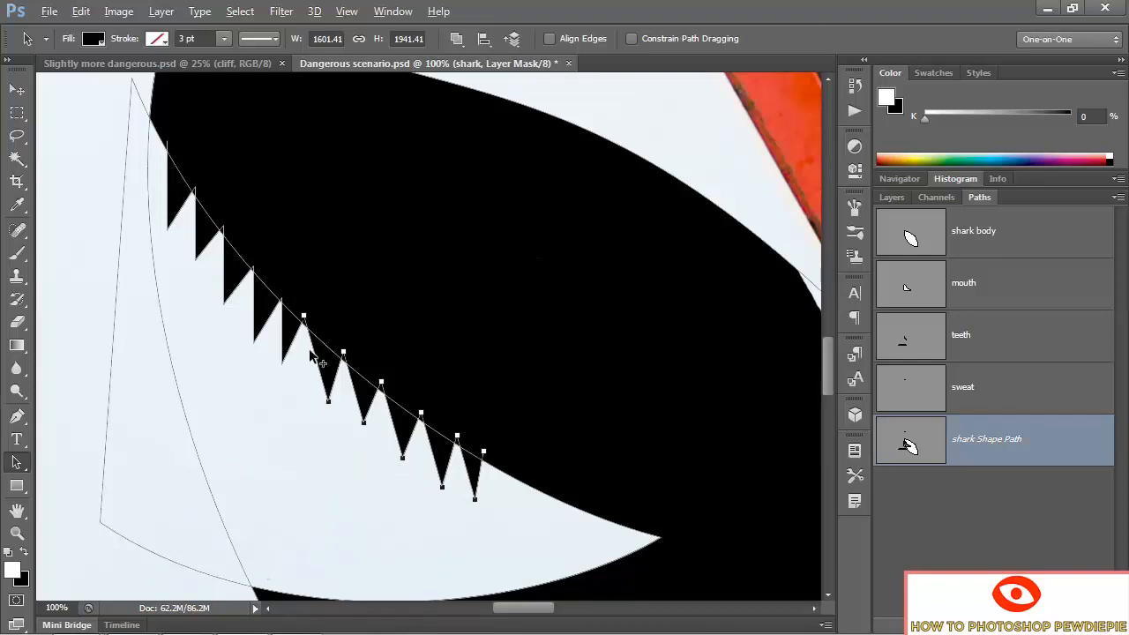
- Duplicate the rotated teeth toward the mouth corner, scaling the copy to about 80% and rotating it about -12.6° around its upper-left corner
{"action": "left_click_drag", "start_coordinate": [313, 350], "coordinate": [492, 482]}
{"action": "left_click_drag", "start_coordinate": [582, 479], "coordinate": [438, 327]}
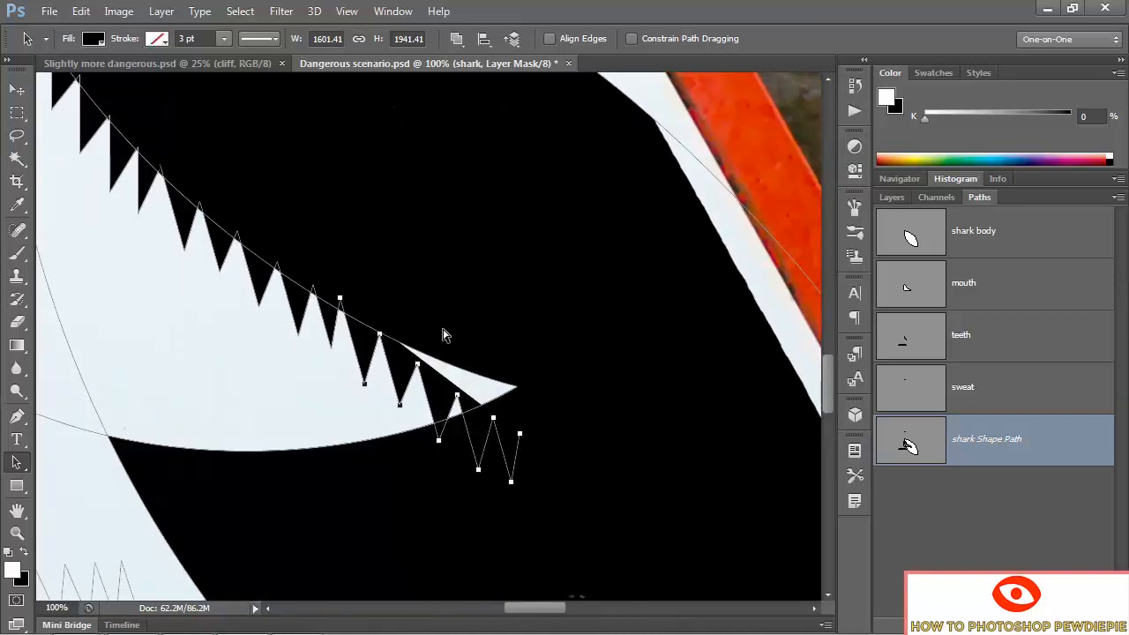
{"action": "key", "text": "ctrl+t"}
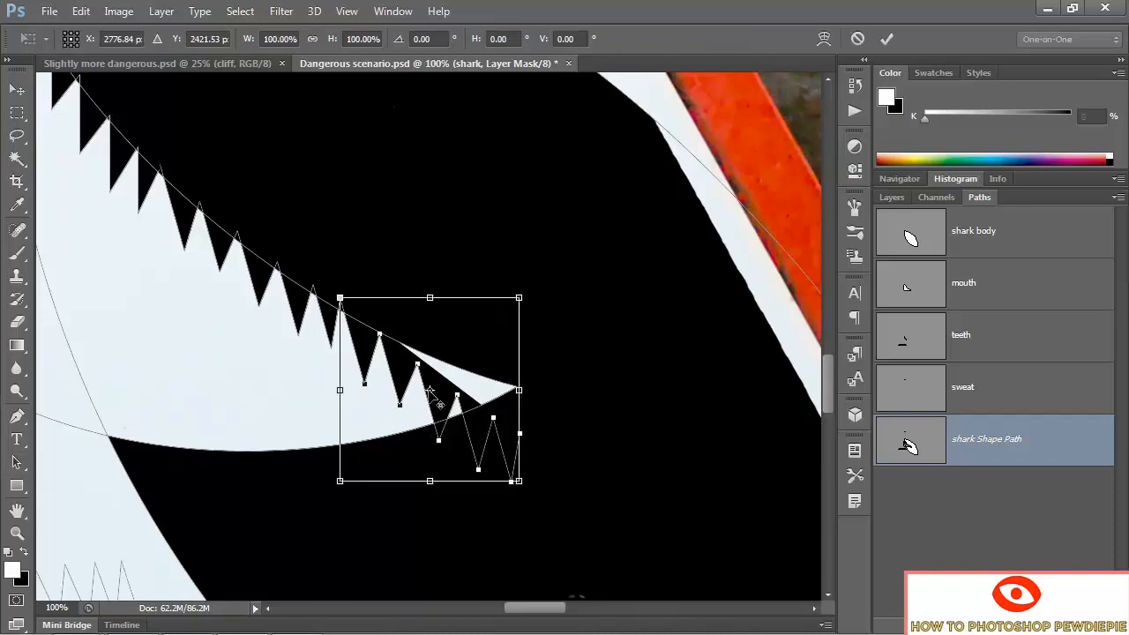
{"action": "left_click_drag", "start_coordinate": [429, 389], "coordinate": [340, 298]}
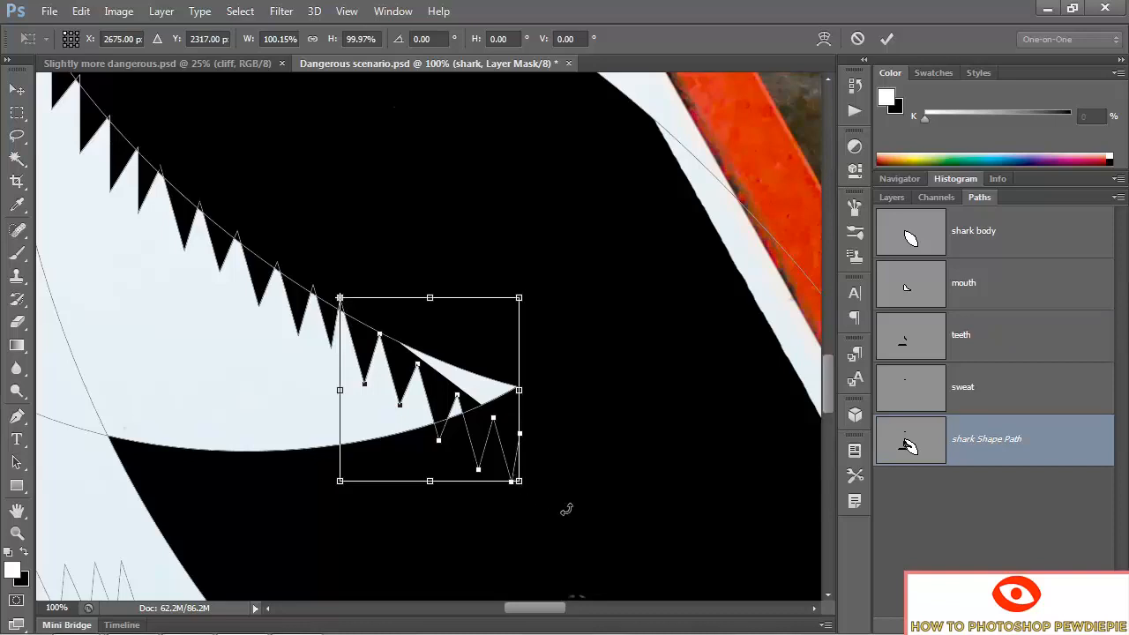
{"action": "left_click_drag", "start_coordinate": [566, 510], "coordinate": [515, 406]}
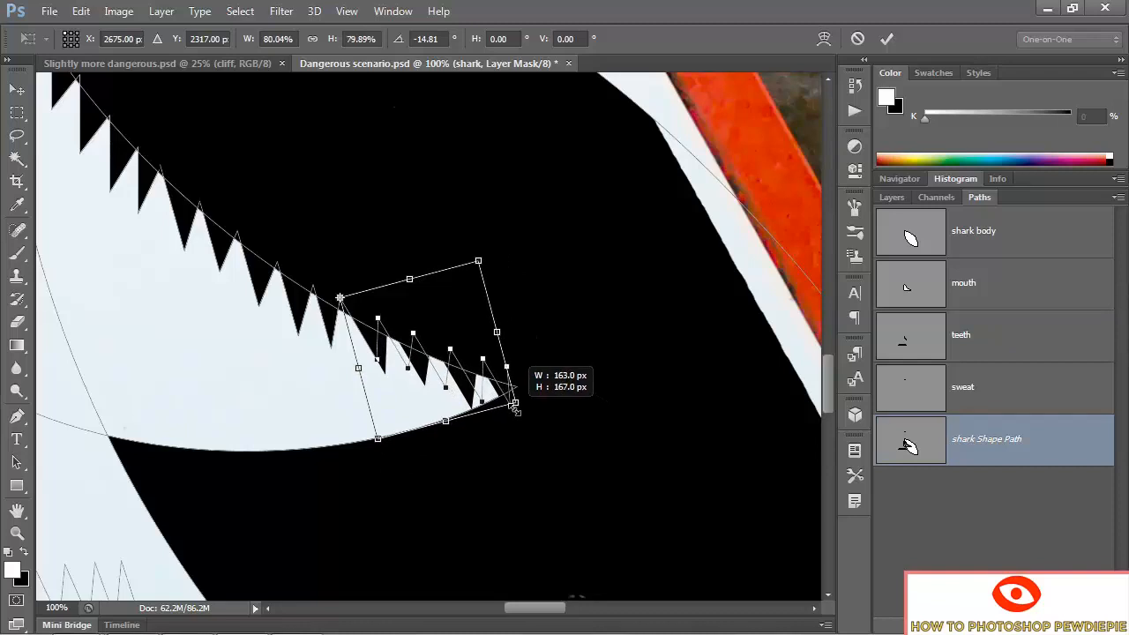
{"action": "left_click_drag", "start_coordinate": [515, 407], "coordinate": [515, 407]}
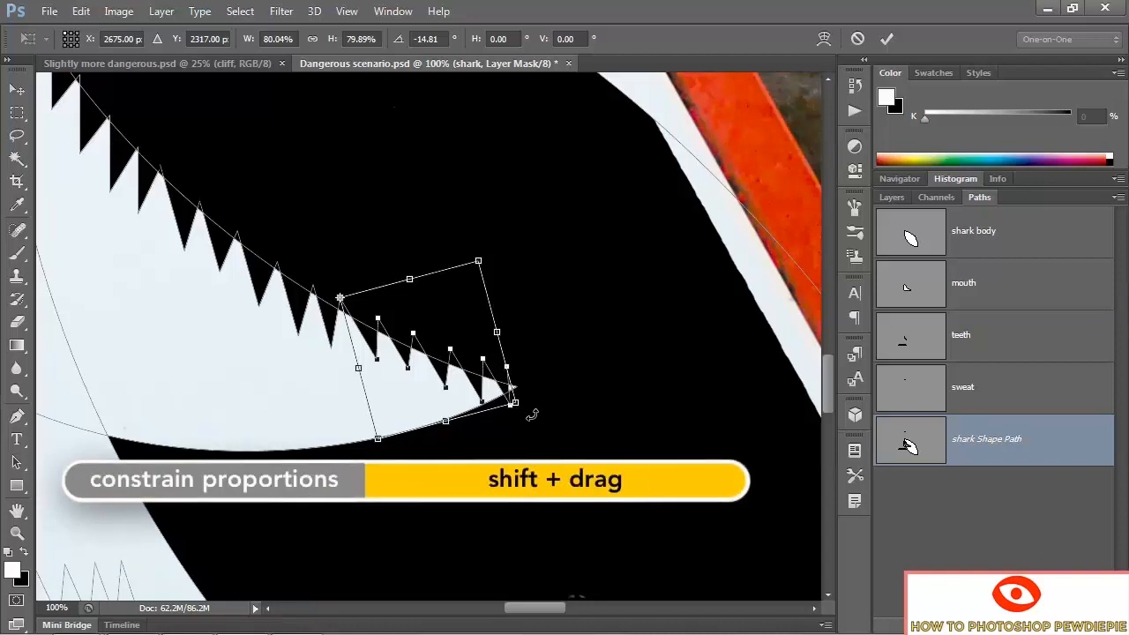
{"action": "left_click_drag", "start_coordinate": [529, 414], "coordinate": [526, 423]}
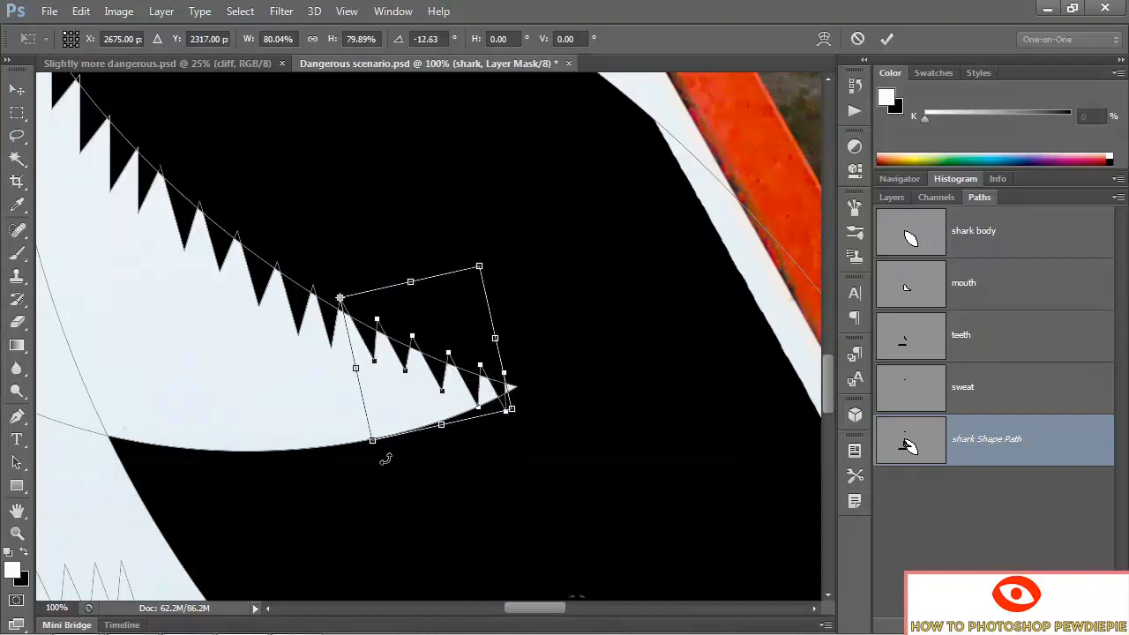
{"action": "key", "text": "Return"}
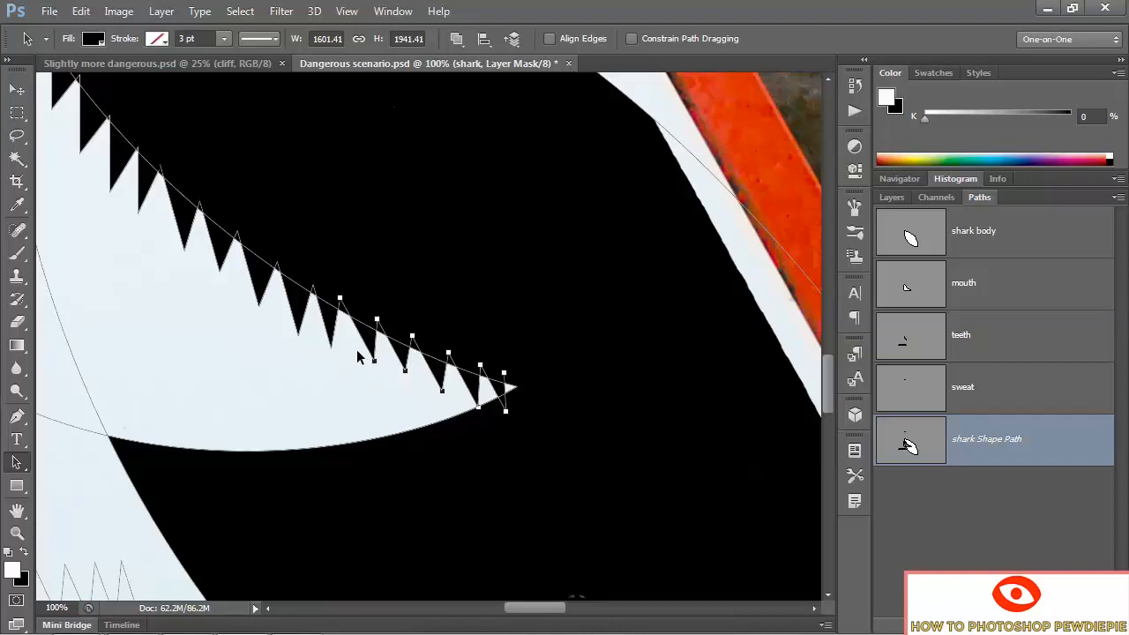
- Lengthen the smallest upper teeth by moving their tip points down with the Direct Selection tool, and deselect the path
{"action": "left_click", "coordinate": [18, 467]}
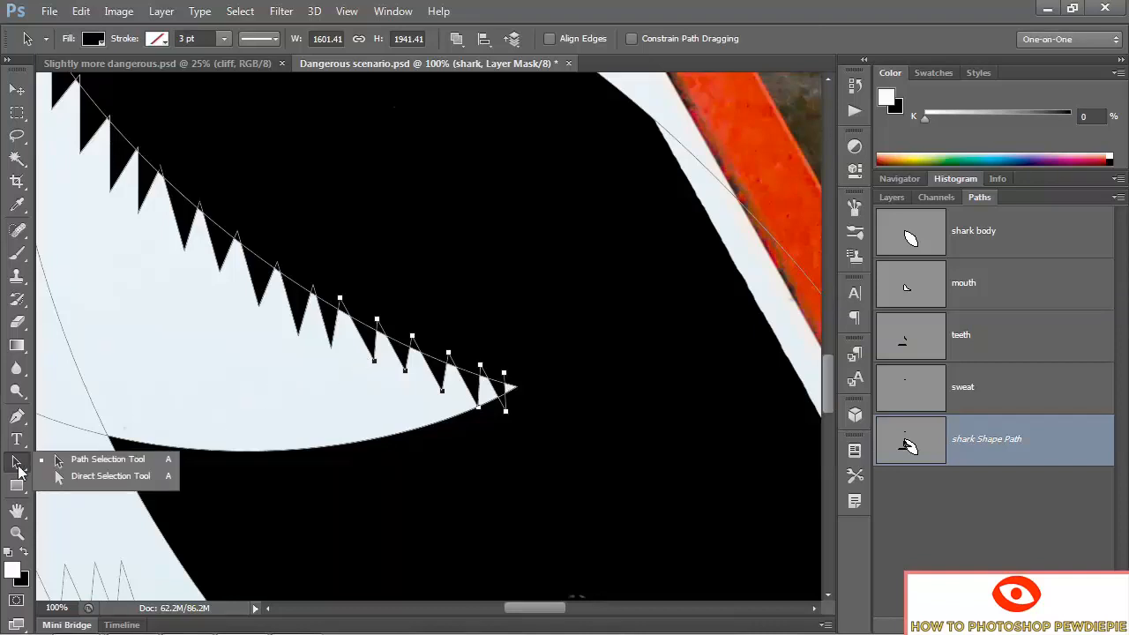
{"action": "left_click", "coordinate": [88, 480]}
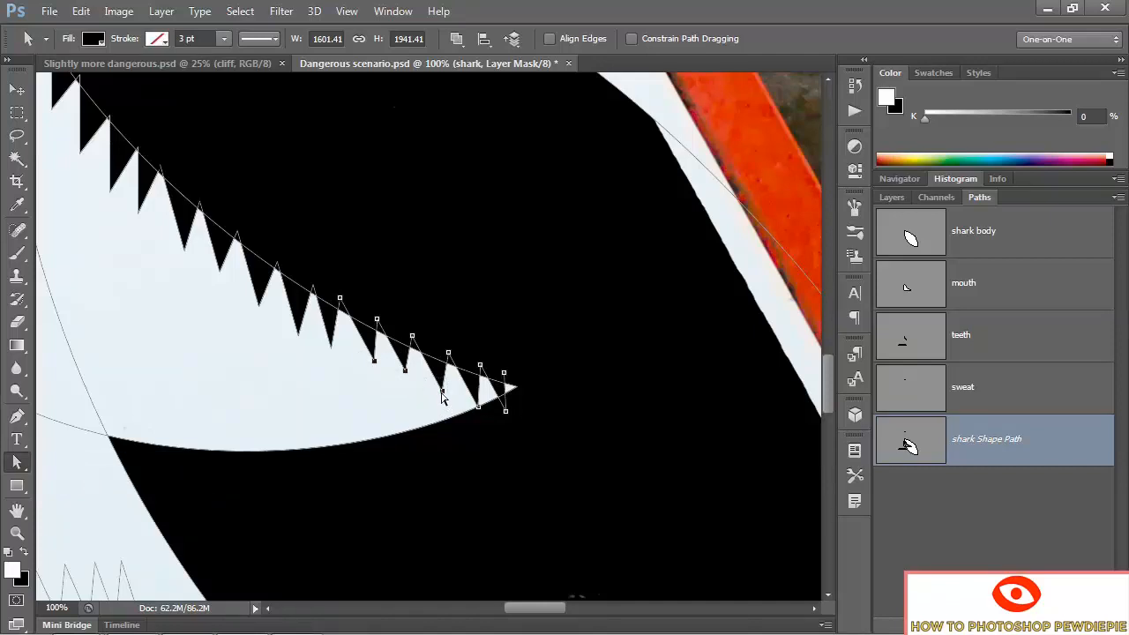
{"action": "left_click_drag", "start_coordinate": [443, 396], "coordinate": [437, 412]}
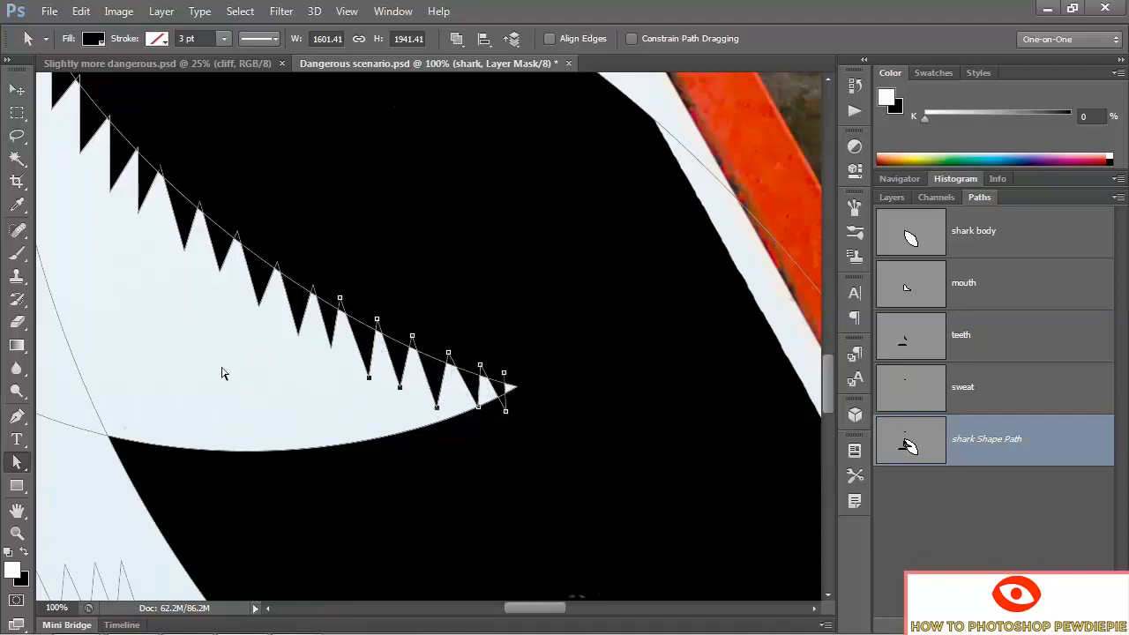
{"action": "left_click_drag", "start_coordinate": [478, 406], "coordinate": [473, 403]}
{"action": "left_click", "coordinate": [237, 394]}
{"action": "left_click_drag", "start_coordinate": [344, 531], "coordinate": [682, 302]}
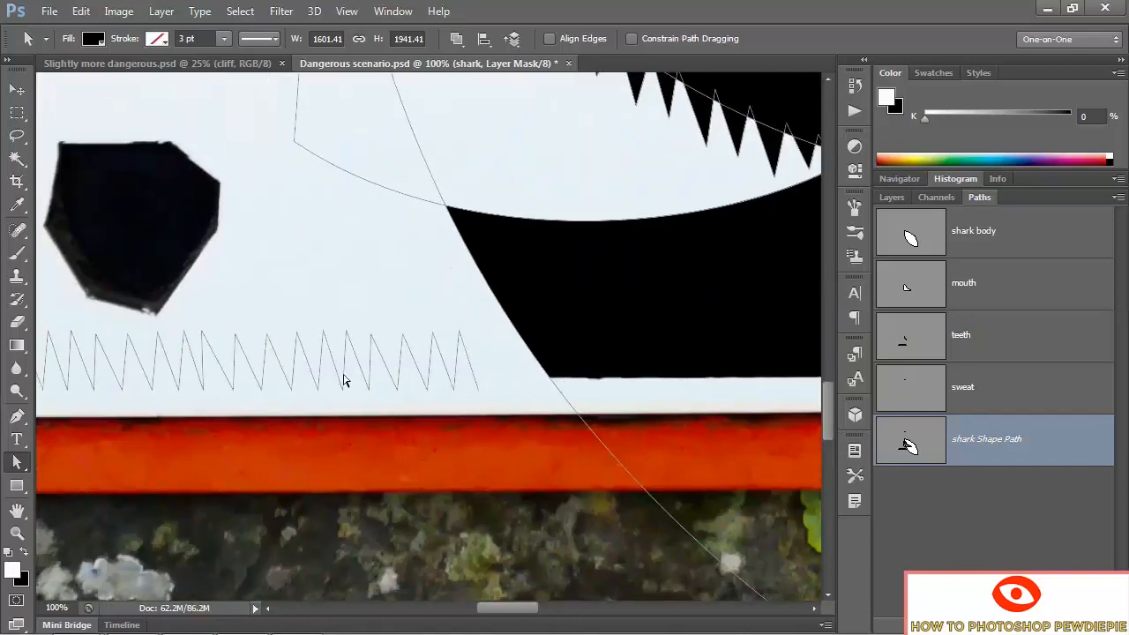
- Select the remaining zigzag teeth path as a whole and move it onto the shark's lower jaw, reaching the mouth corner
{"action": "left_click_drag", "start_coordinate": [287, 383], "coordinate": [426, 387]}
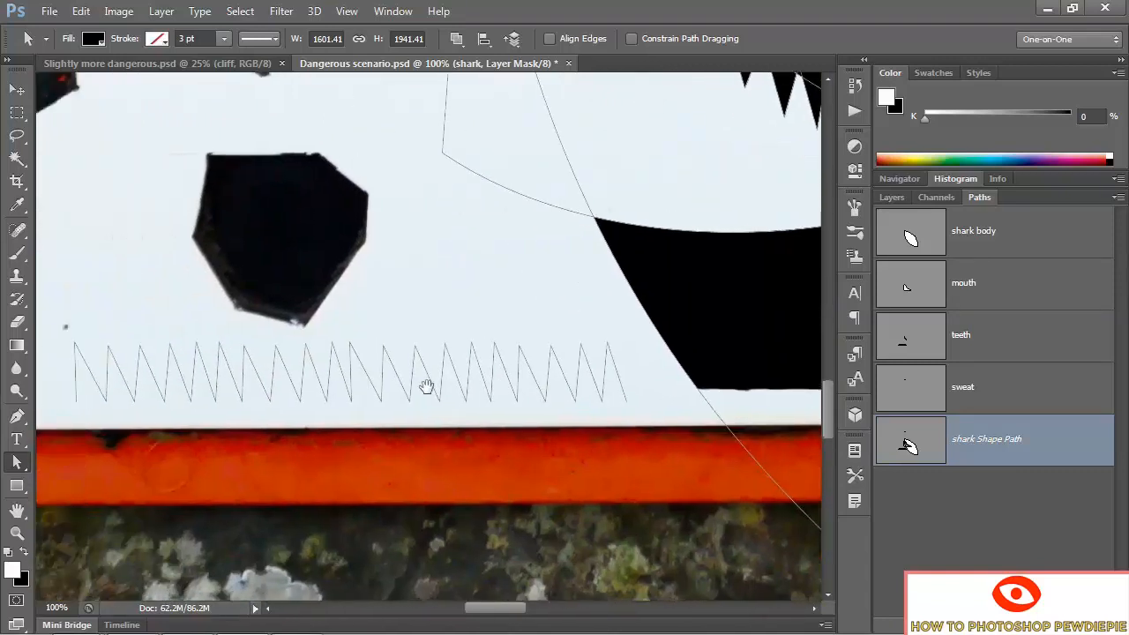
{"action": "key", "text": "shift+a"}
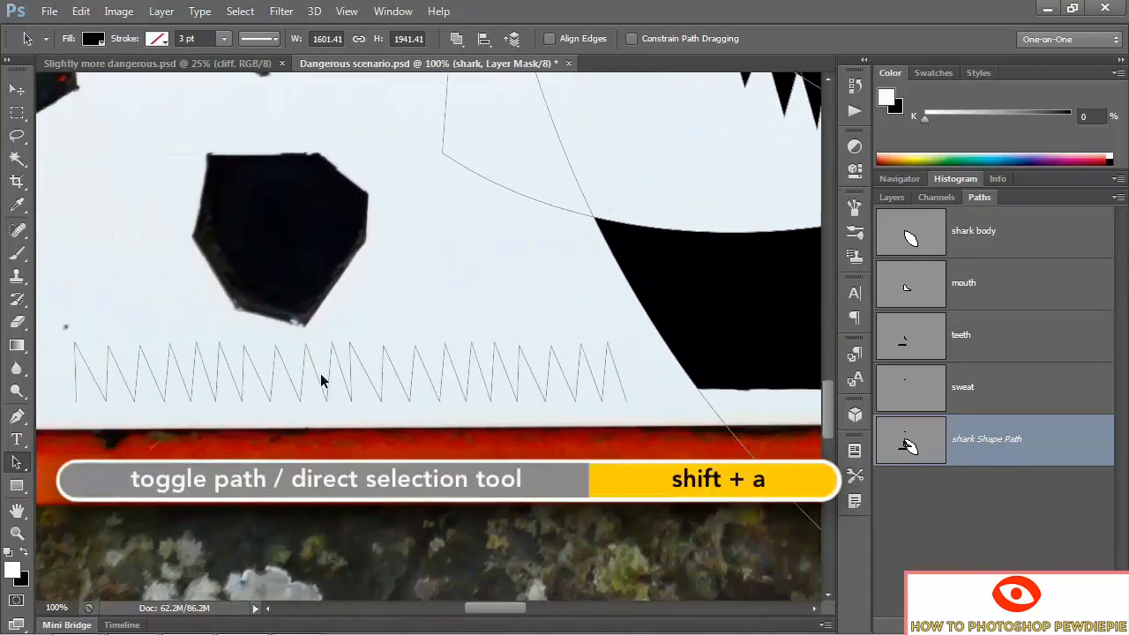
{"action": "left_click", "coordinate": [329, 383]}
{"action": "left_click_drag", "start_coordinate": [330, 384], "coordinate": [593, 219]}
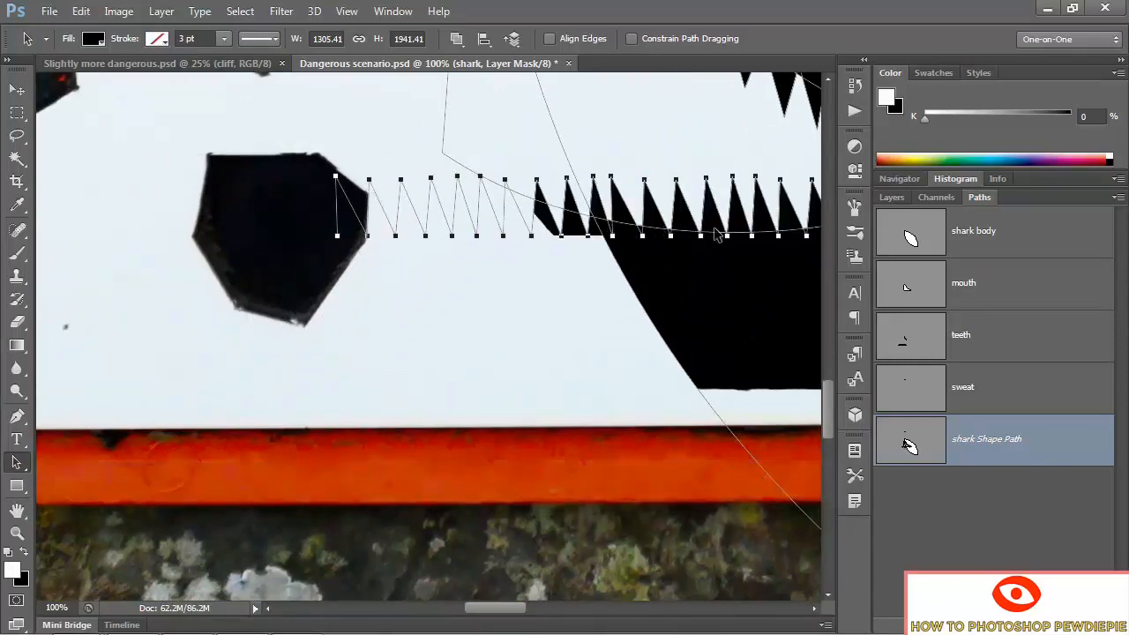
{"action": "left_click_drag", "start_coordinate": [690, 268], "coordinate": [331, 375]}
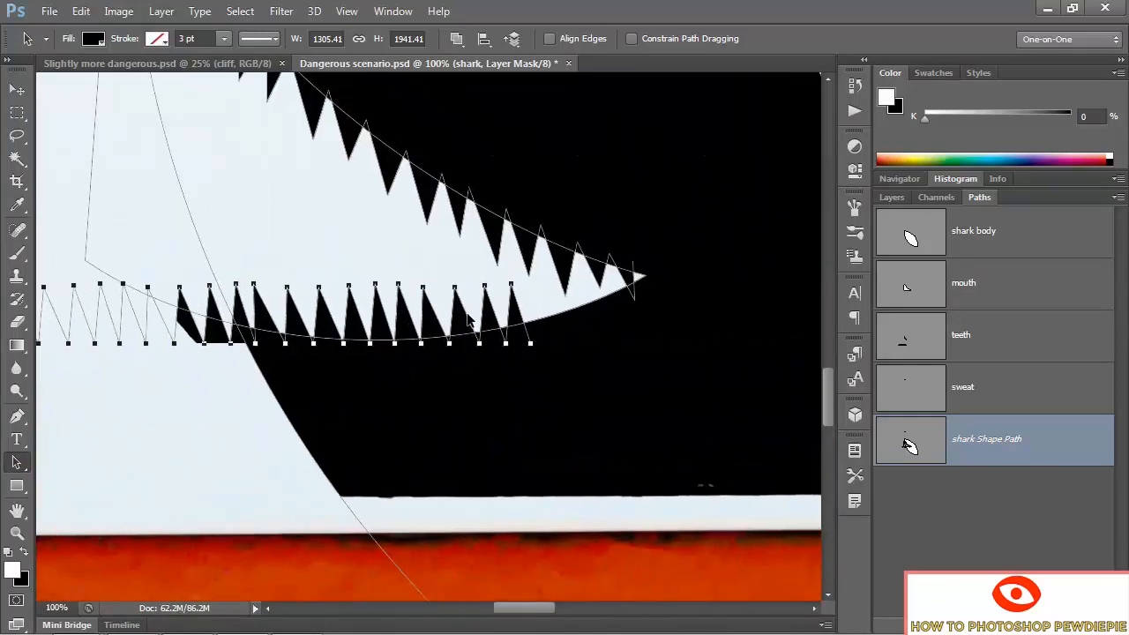
{"action": "left_click_drag", "start_coordinate": [467, 320], "coordinate": [591, 316]}
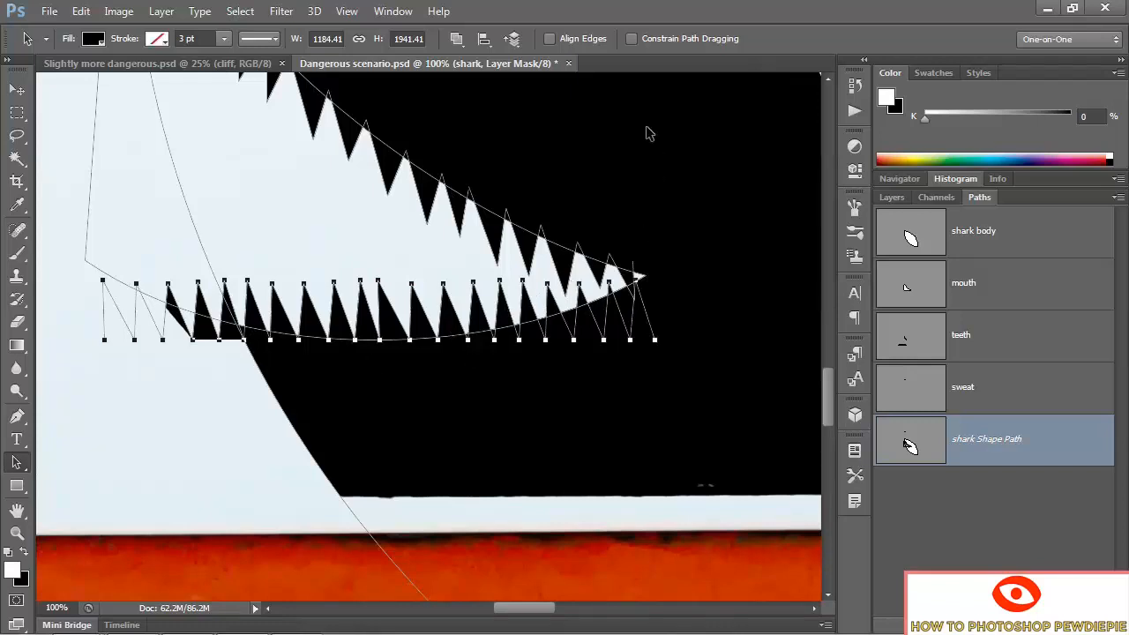
- Warp the lower teeth with the Arch style, using a Bend of -26% and a horizontal distortion of -45%
{"action": "key", "text": "ctrl+t"}
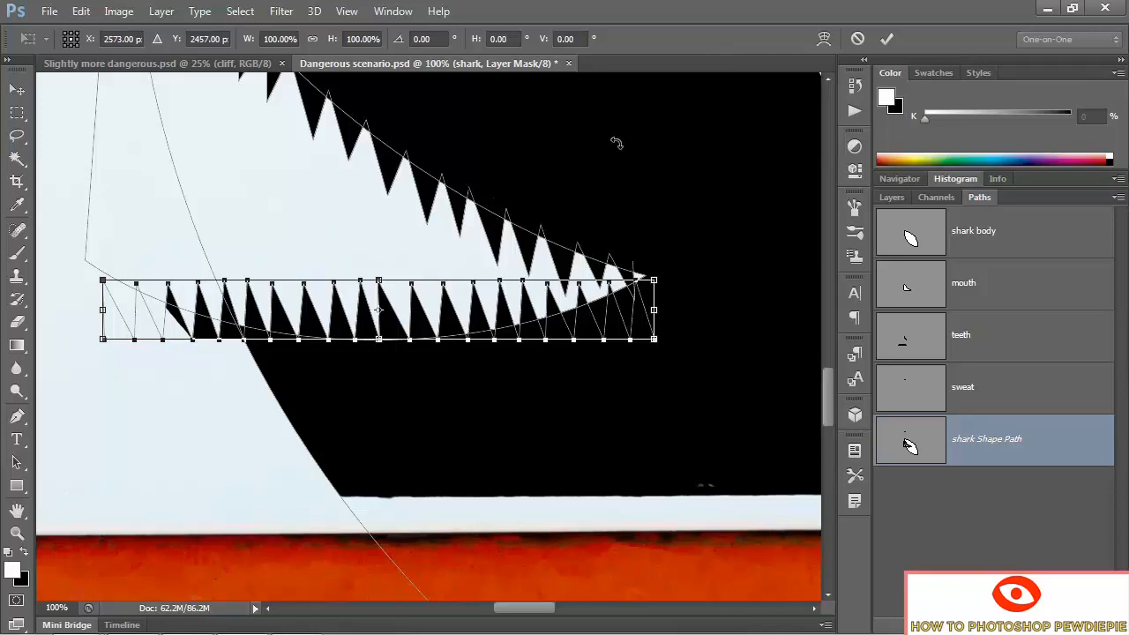
{"action": "left_click", "coordinate": [823, 39]}
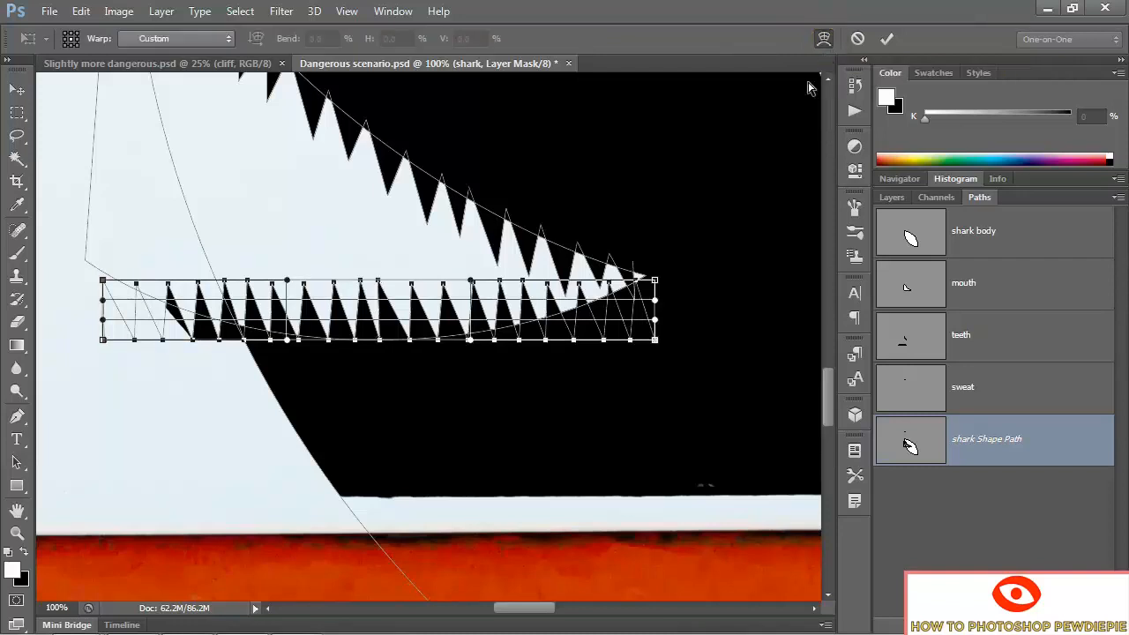
{"action": "left_click", "coordinate": [176, 39]}
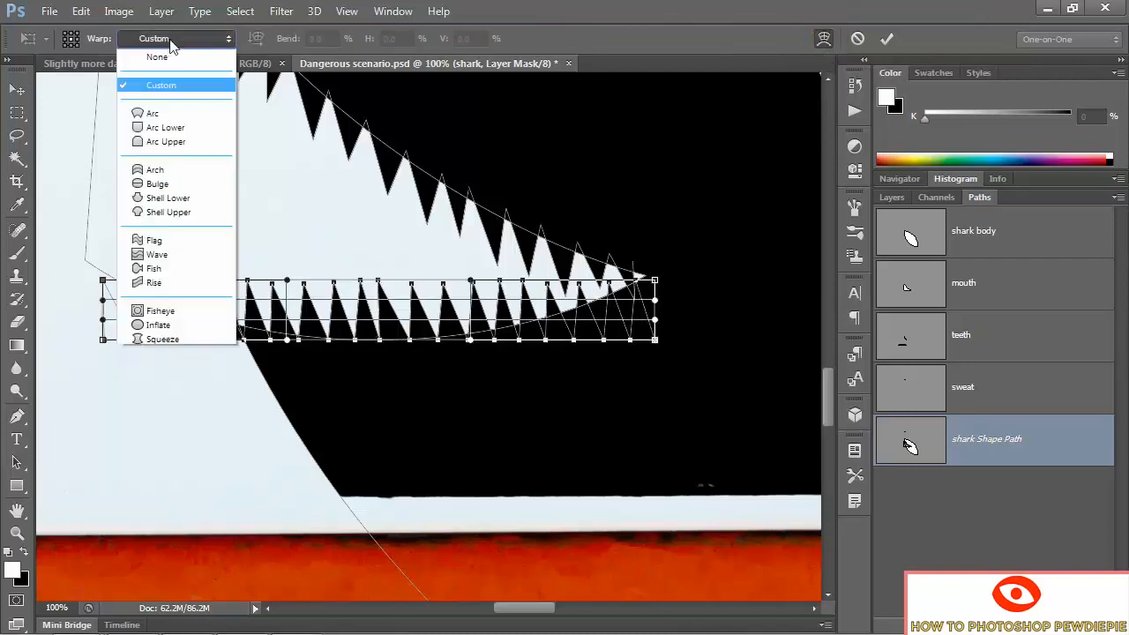
{"action": "left_click", "coordinate": [176, 171]}
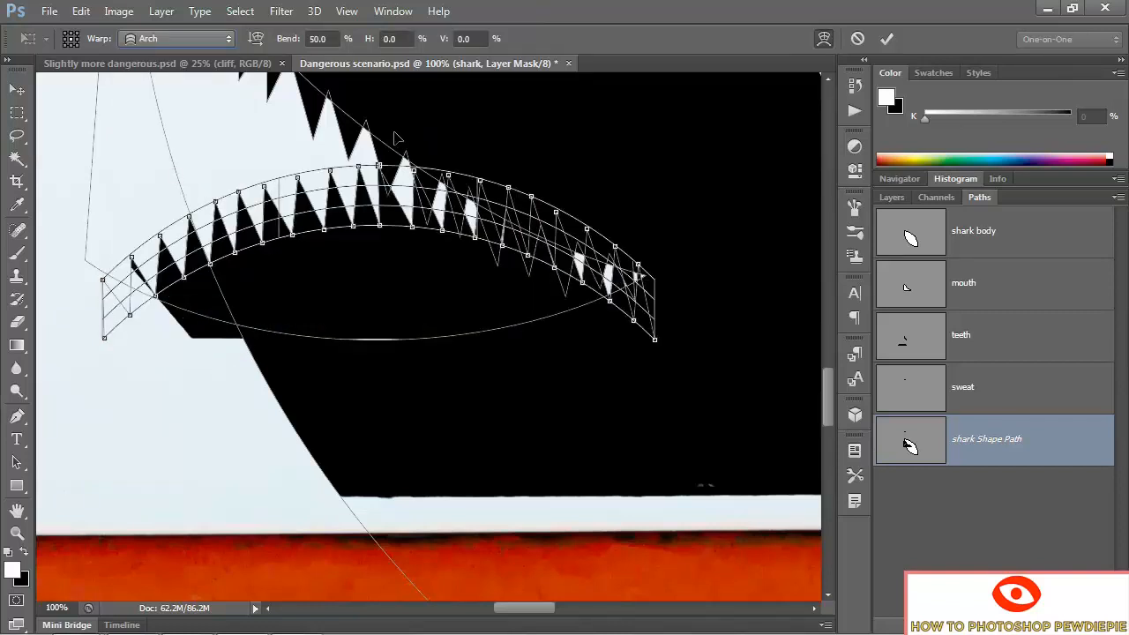
{"action": "double_click", "coordinate": [323, 37]}
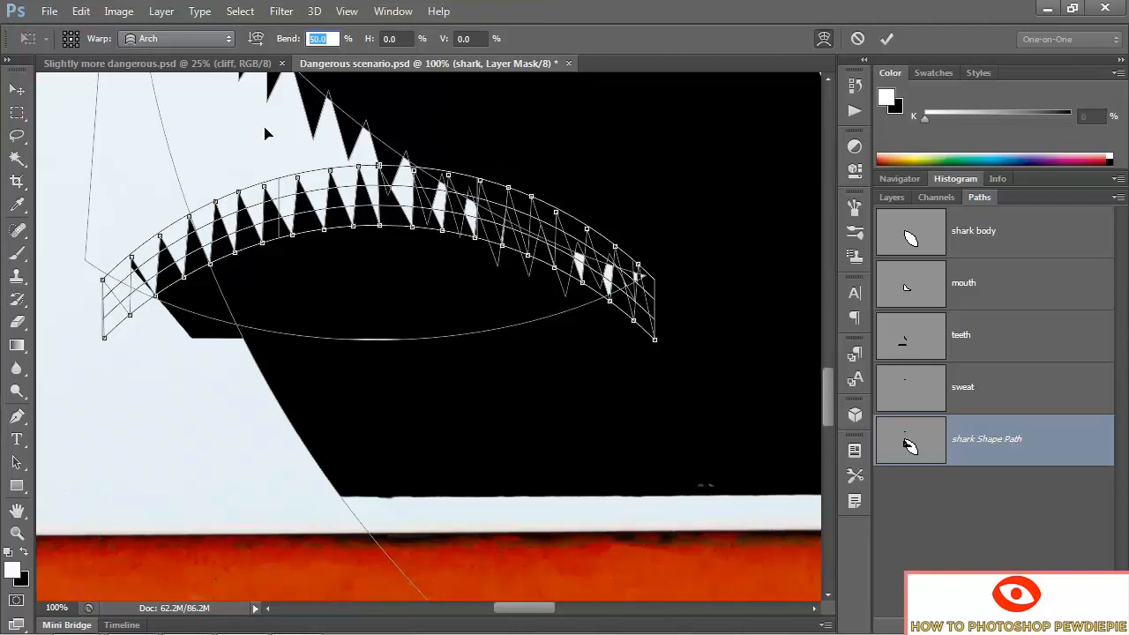
{"action": "type", "text": "-26"}
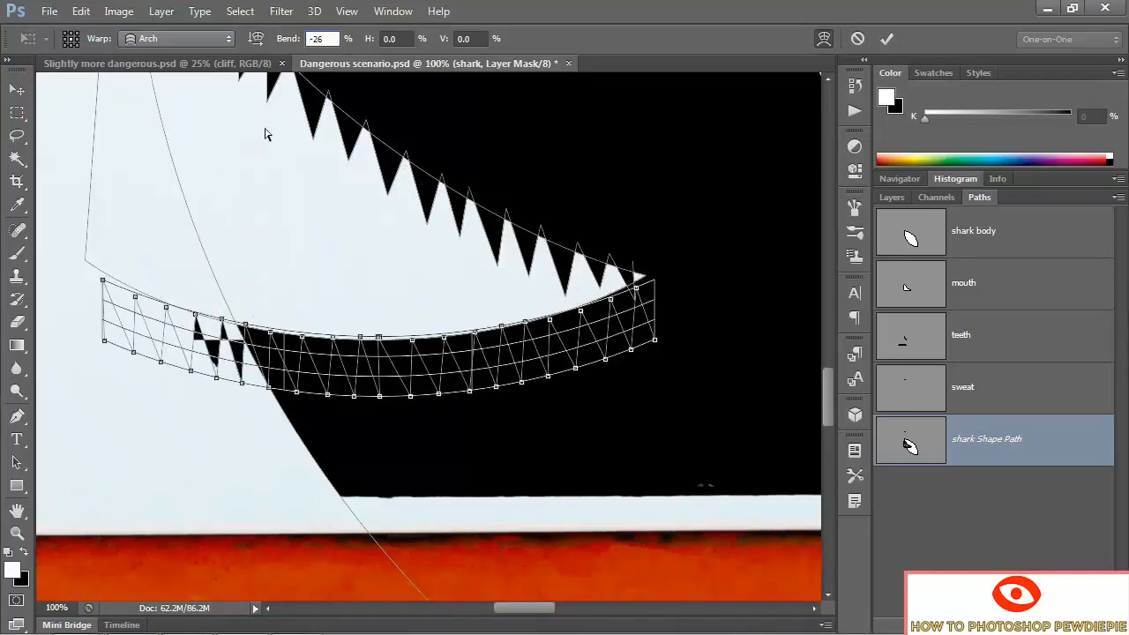
{"action": "key", "text": "Tab"}
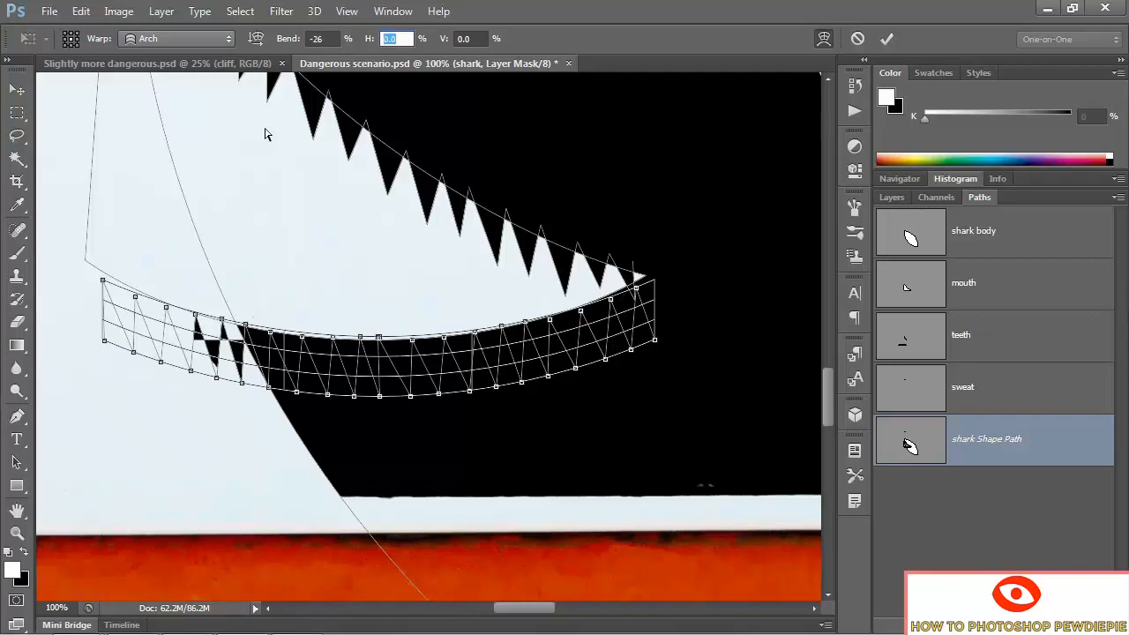
{"action": "type", "text": "-45"}
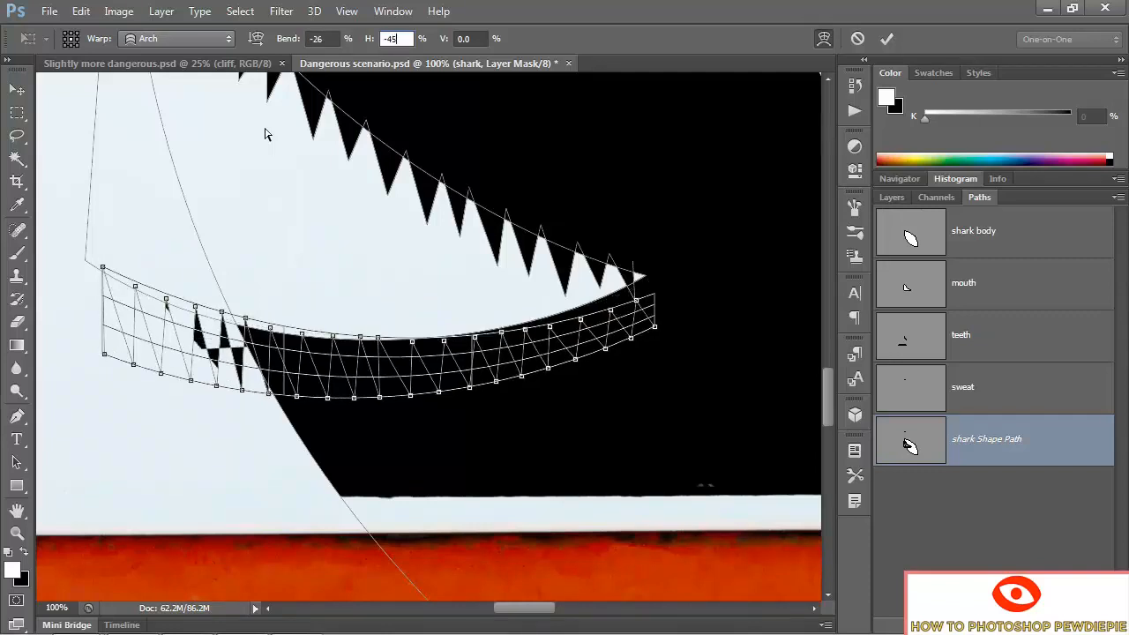
{"action": "key", "text": "Return"}
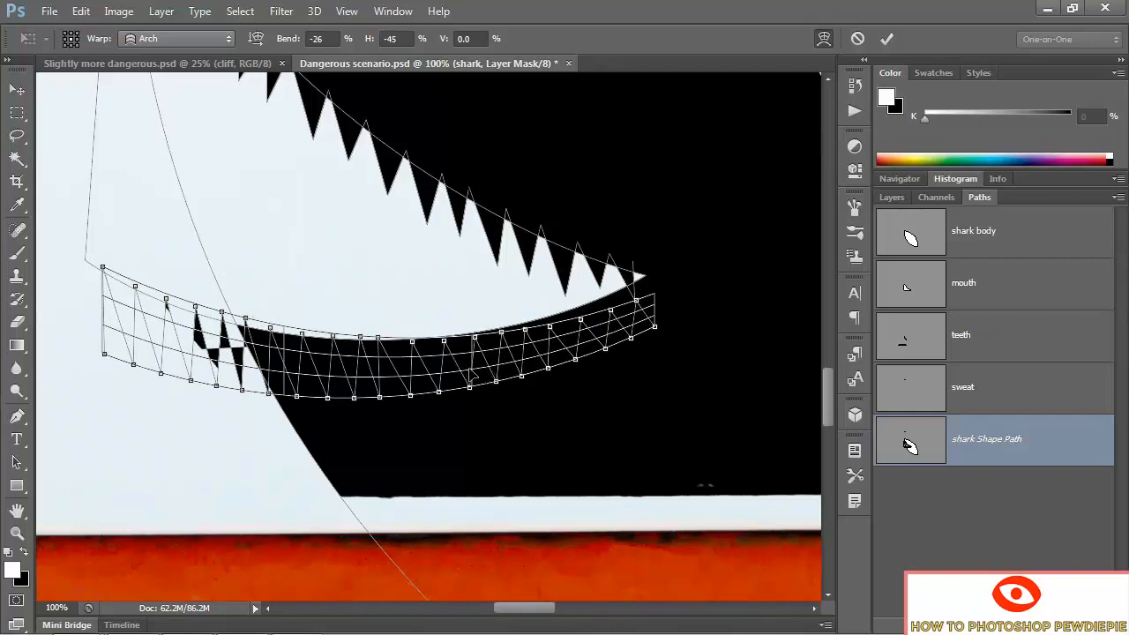
- Move the warped teeth up over the lower lip and rotate them about 3° around the mouth corner
{"action": "left_click_drag", "start_coordinate": [474, 373], "coordinate": [469, 332]}
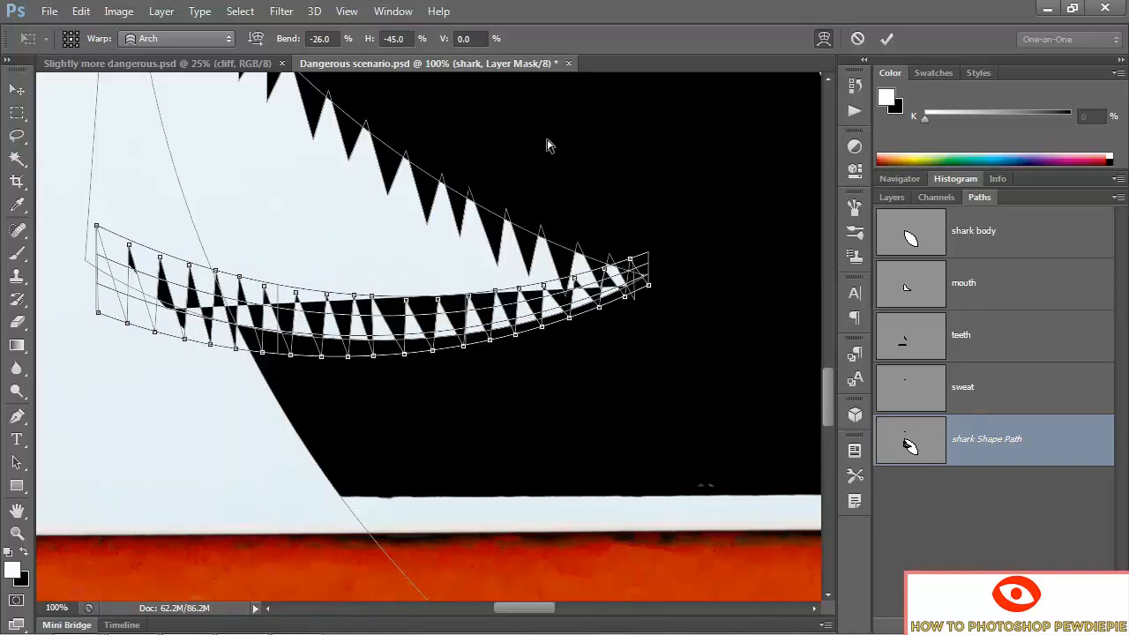
{"action": "left_click", "coordinate": [823, 39]}
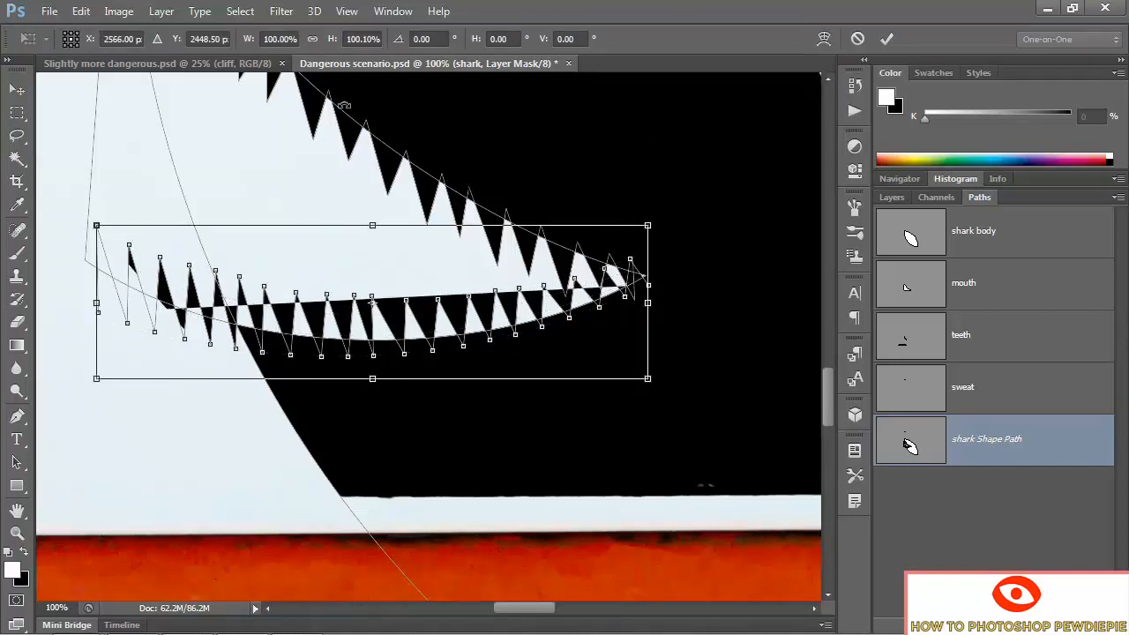
{"action": "left_click_drag", "start_coordinate": [373, 303], "coordinate": [652, 282]}
{"action": "left_click_drag", "start_coordinate": [126, 412], "coordinate": [109, 385]}
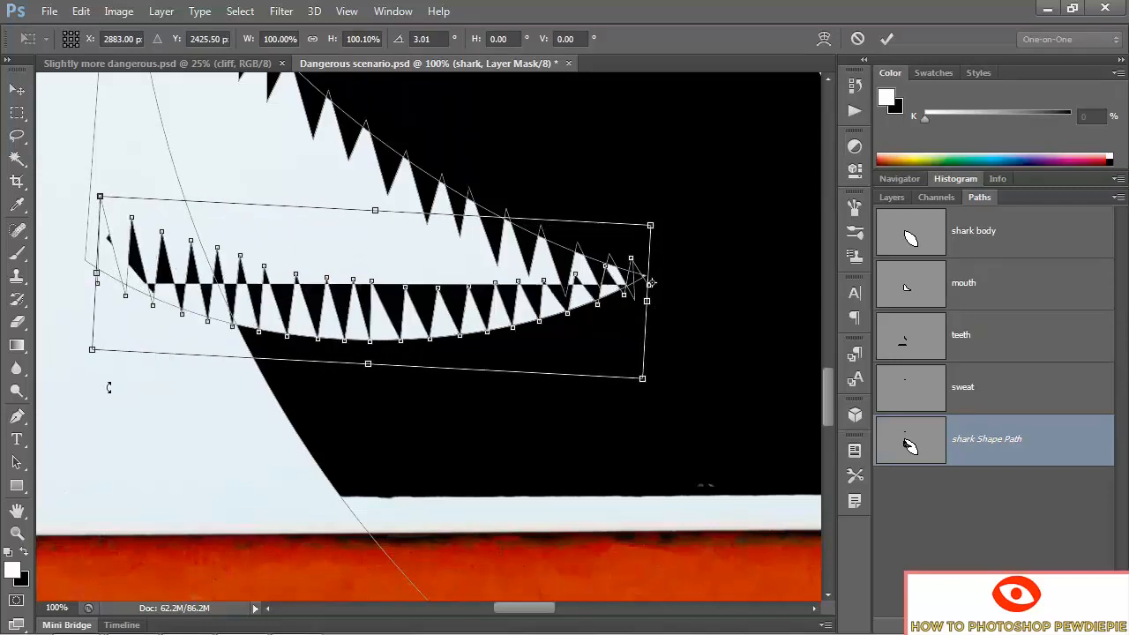
- Nudge the transformed lower teeth down and slightly right so they follow the curve of the lower jaw
{"action": "key", "text": "Down"}
{"action": "key", "text": "Down"}
{"action": "key", "text": "Down"}
{"action": "key", "text": "Down"}
{"action": "key", "text": "Down"}
{"action": "key", "text": "Down"}
{"action": "key", "text": "Down"}
{"action": "key", "text": "Down"}
{"action": "key", "text": "Down"}
{"action": "key", "text": "Down"}
{"action": "key", "text": "Down"}
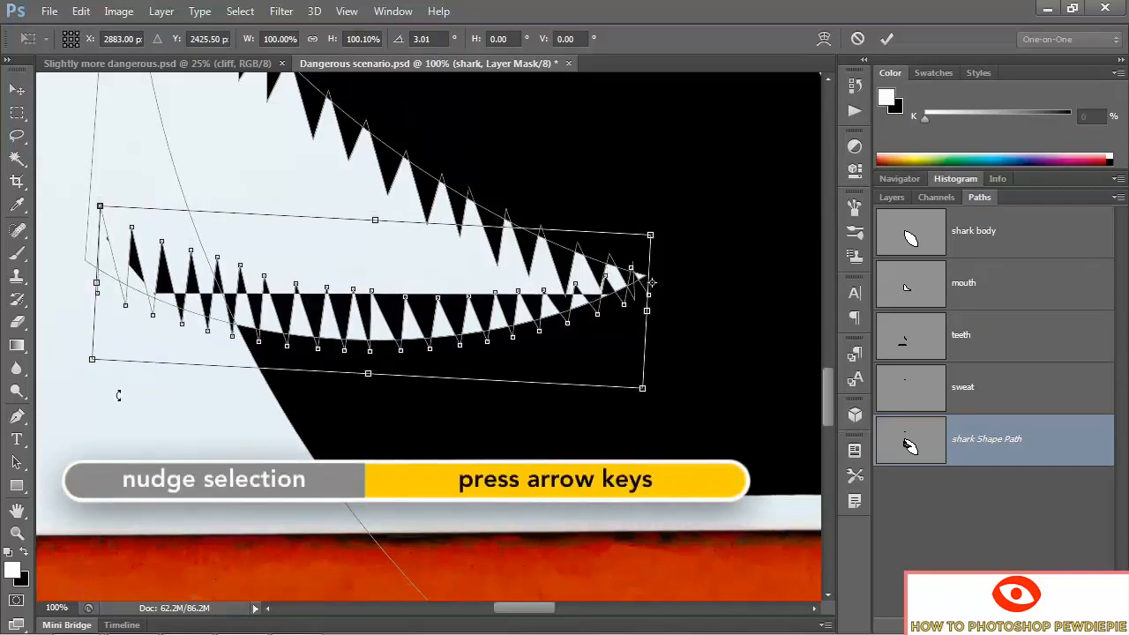
{"action": "key", "text": "Right"}
{"action": "key", "text": "Right"}
{"action": "key", "text": "Right"}
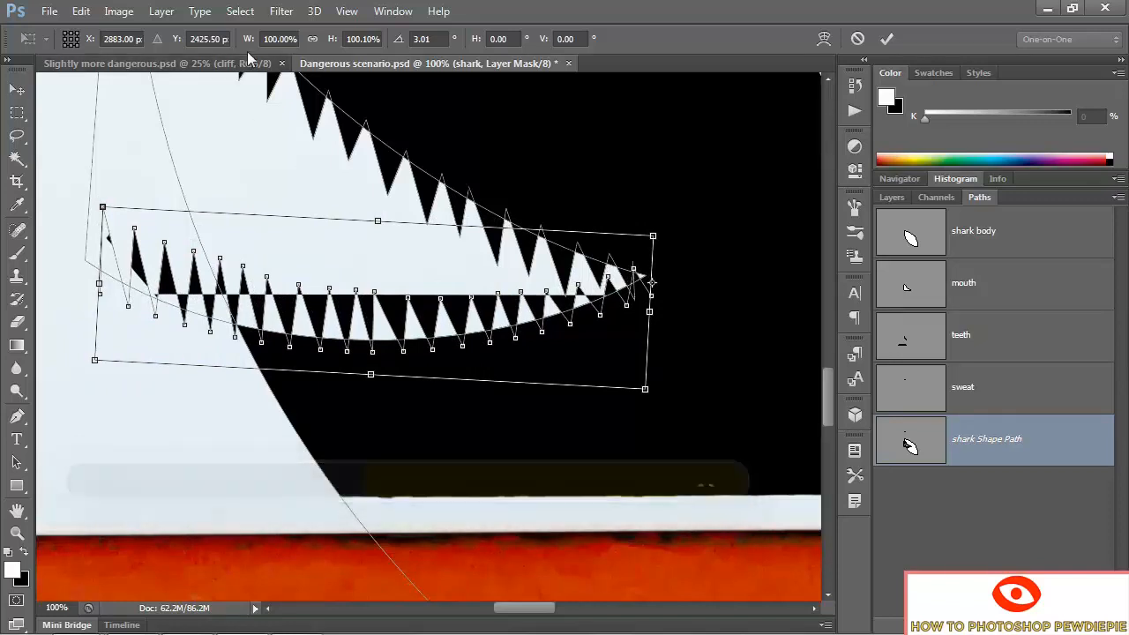
- Scale the lower teeth to 98% width, apply the transformation, and shift the path slightly left and down along the jaw
{"action": "left_click", "coordinate": [245, 46]}
{"action": "type", "text": "98"}
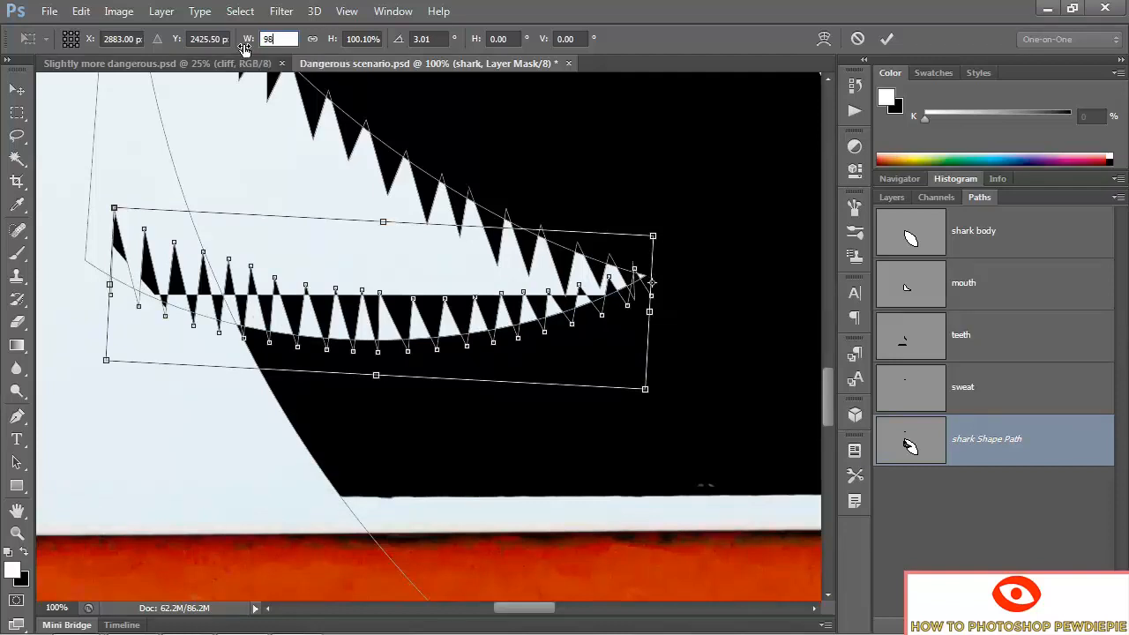
{"action": "key", "text": "Return"}
{"action": "key", "text": "Return"}
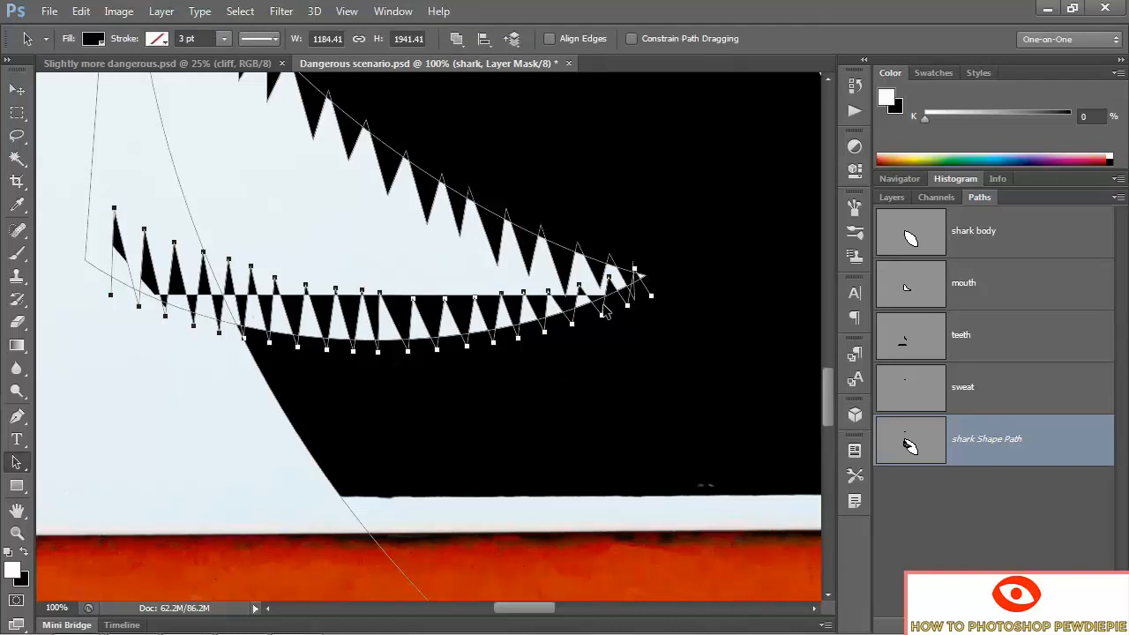
{"action": "left_click_drag", "start_coordinate": [605, 310], "coordinate": [583, 316]}
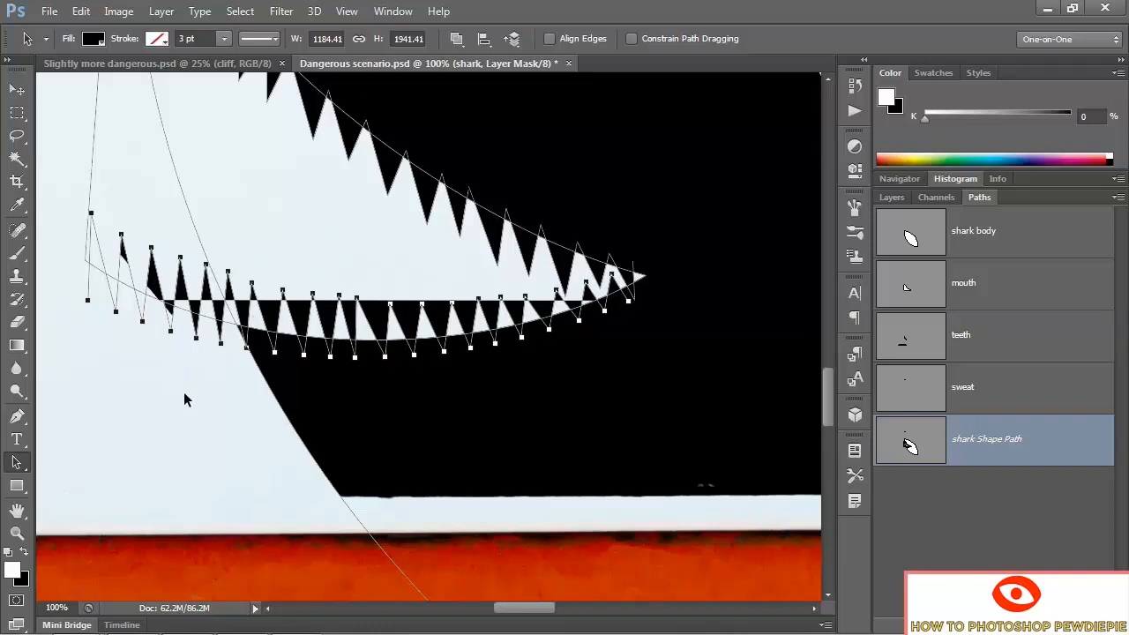
- Delete the lower-teeth points that extend past the front of the shark's jaw, keeping the mouth path out of the selection
{"action": "scroll", "coordinate": [212, 363], "scroll_direction": "down", "scroll_amount": 1}
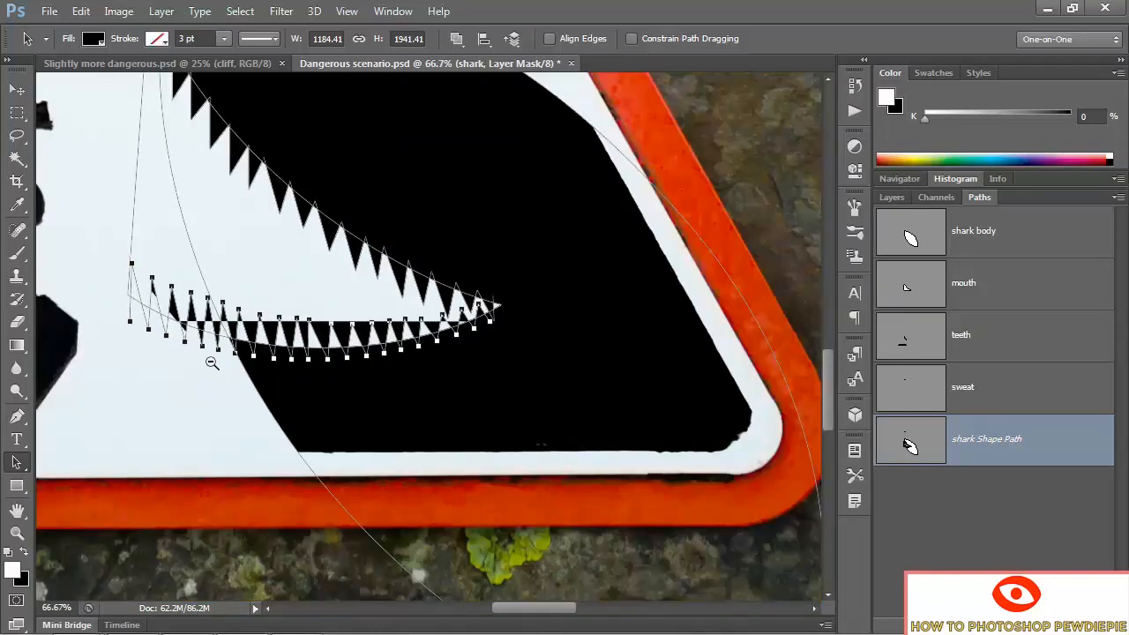
{"action": "left_click_drag", "start_coordinate": [202, 321], "coordinate": [292, 446]}
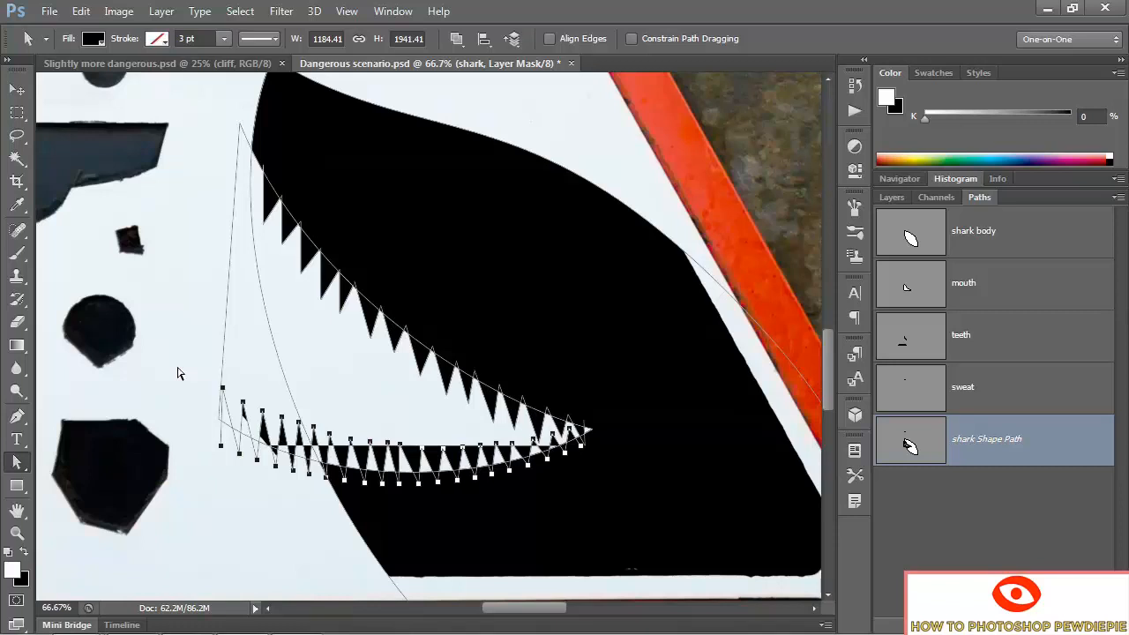
{"action": "left_click_drag", "start_coordinate": [188, 369], "coordinate": [320, 505]}
{"action": "left_click_drag", "start_coordinate": [320, 505], "coordinate": [320, 505]}
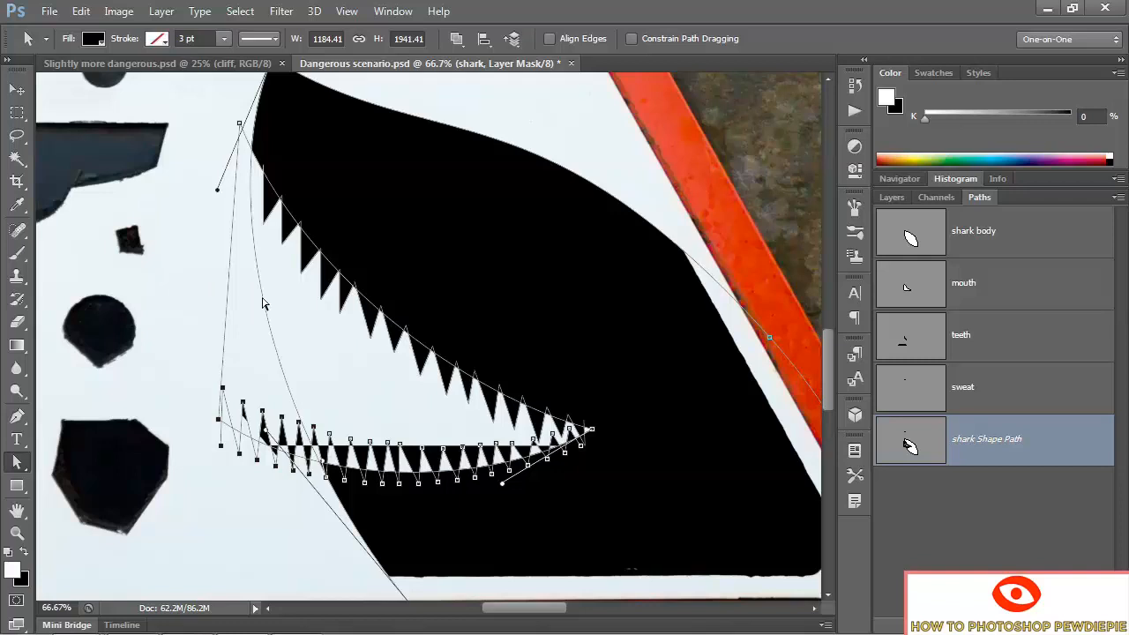
{"action": "left_click_drag", "start_coordinate": [262, 296], "coordinate": [267, 326]}
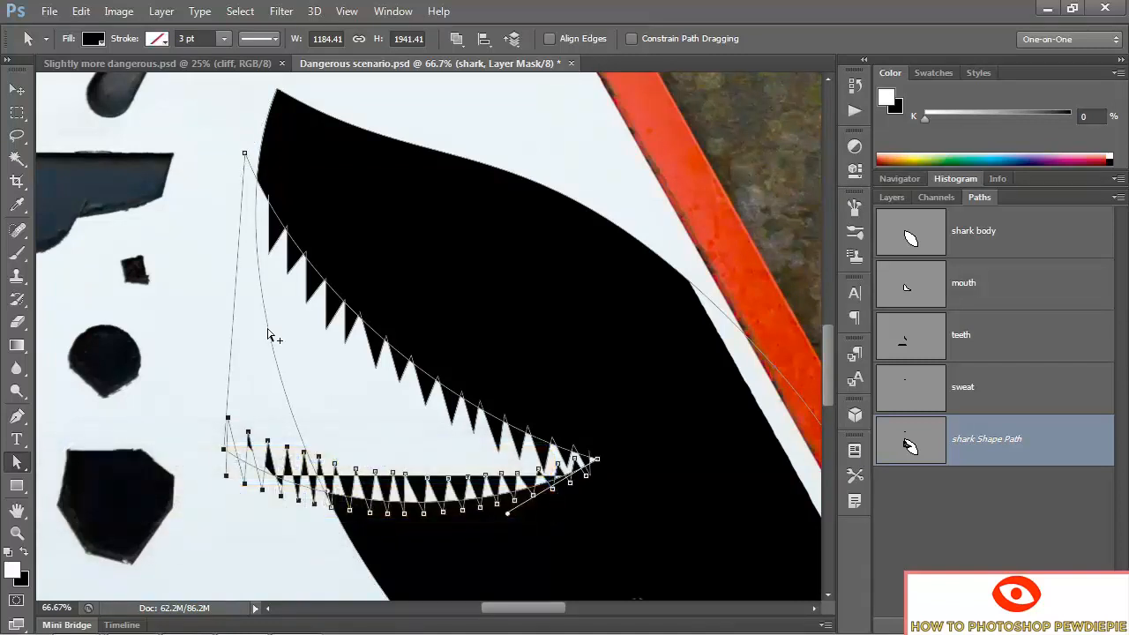
{"action": "left_click", "coordinate": [235, 294], "text": "alt+shift"}
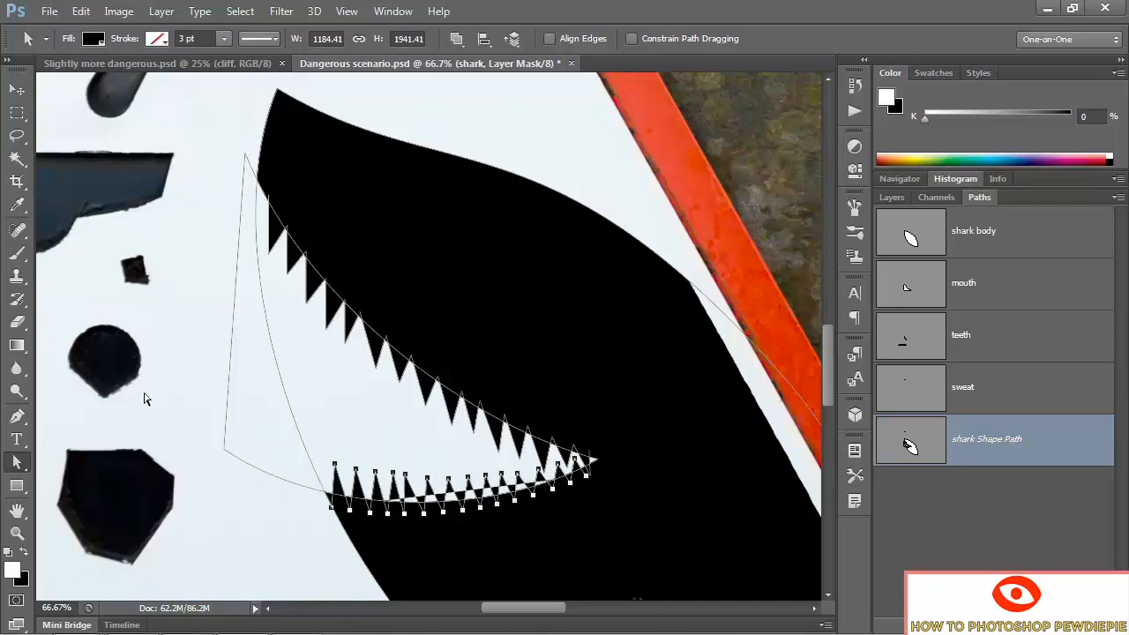
- Close the open lower-teeth path with the Pen tool, drawing a curved segment below the jaw from the front endpoint to the mouth corner
{"action": "left_click", "coordinate": [456, 508], "text": "ctrl"}
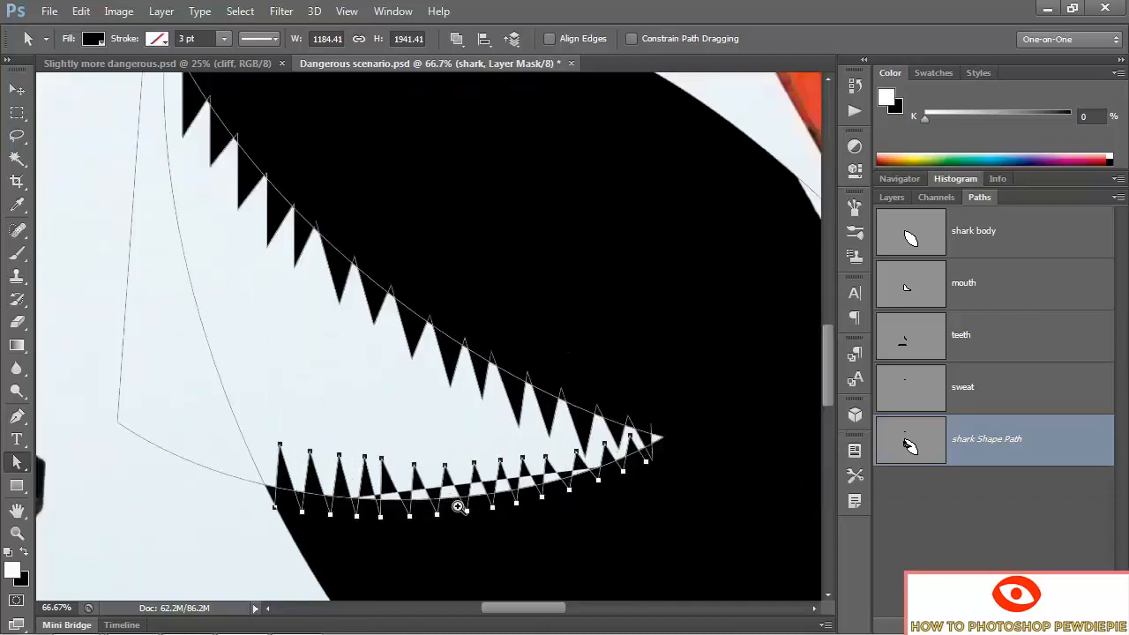
{"action": "left_click", "coordinate": [271, 505]}
{"action": "left_click", "coordinate": [274, 507]}
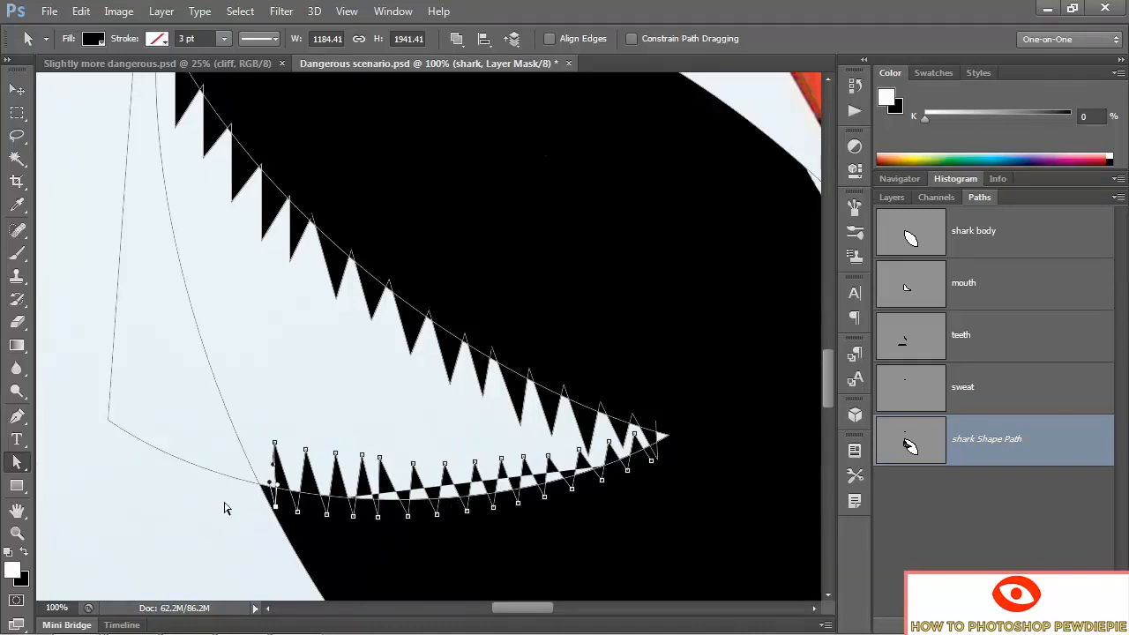
{"action": "left_click_drag", "start_coordinate": [259, 521], "coordinate": [224, 391]}
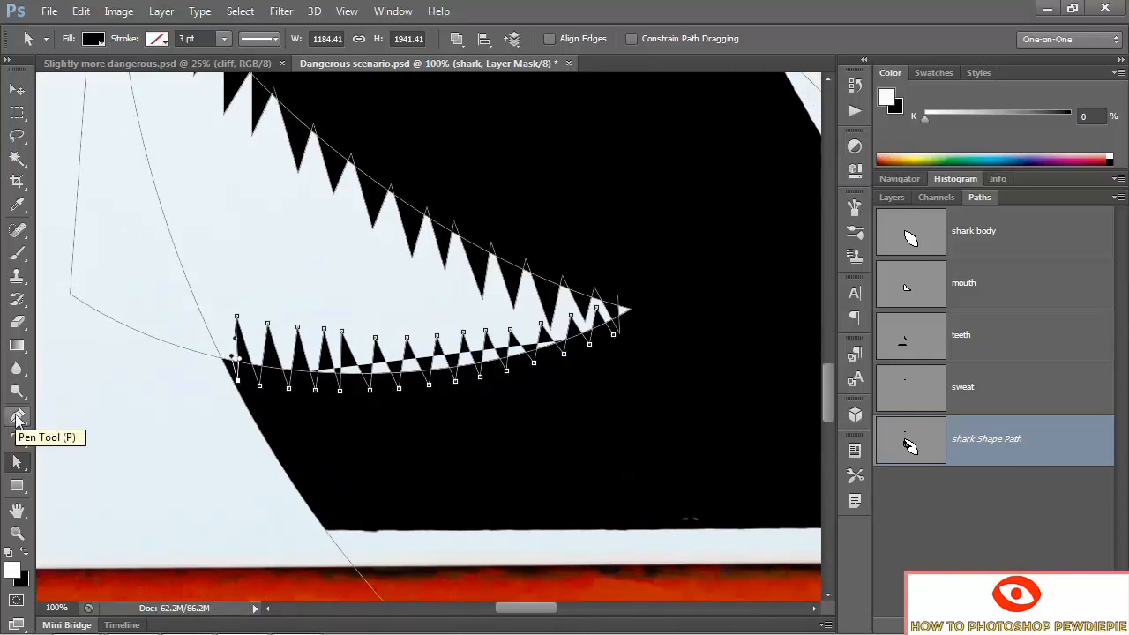
{"action": "left_click", "coordinate": [18, 419]}
{"action": "left_click_drag", "start_coordinate": [237, 380], "coordinate": [462, 509]}
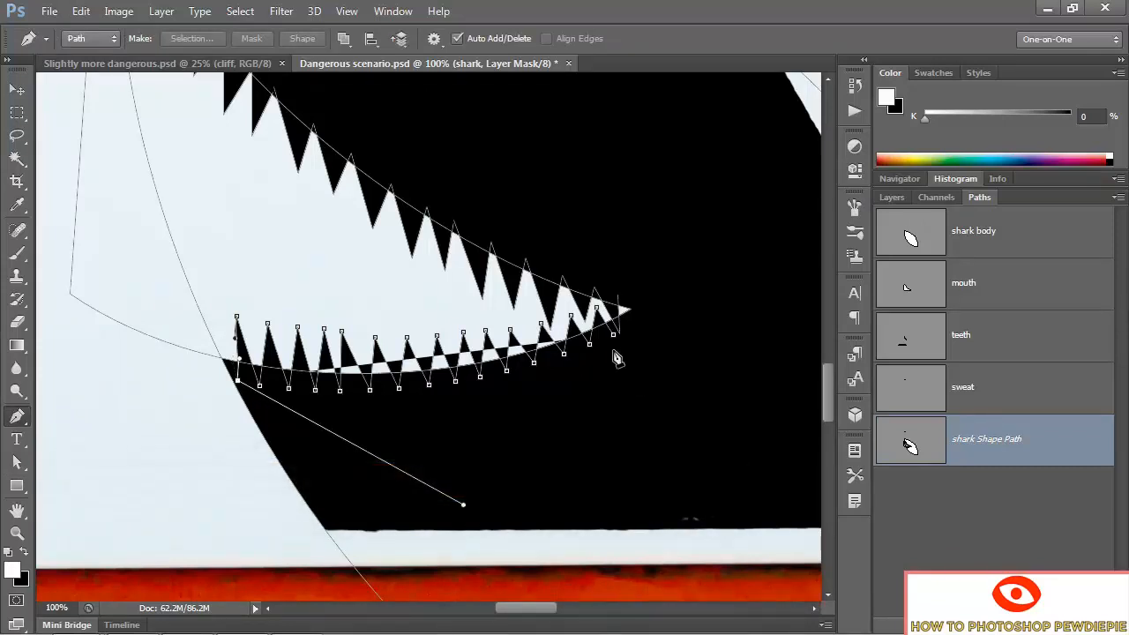
{"action": "left_click_drag", "start_coordinate": [613, 332], "coordinate": [671, 215]}
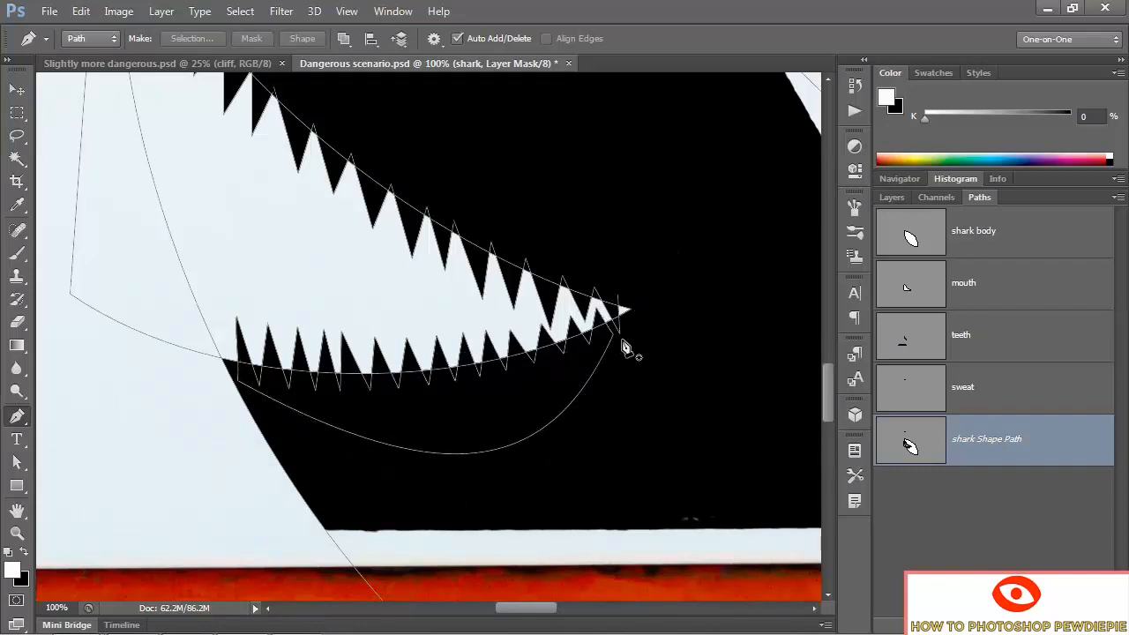
- Switch to the Rectangular Marquee tool to hide the path outlines and review the whole shark
{"action": "key", "text": "ctrl+minus"}
{"action": "key", "text": "ctrl+minus"}
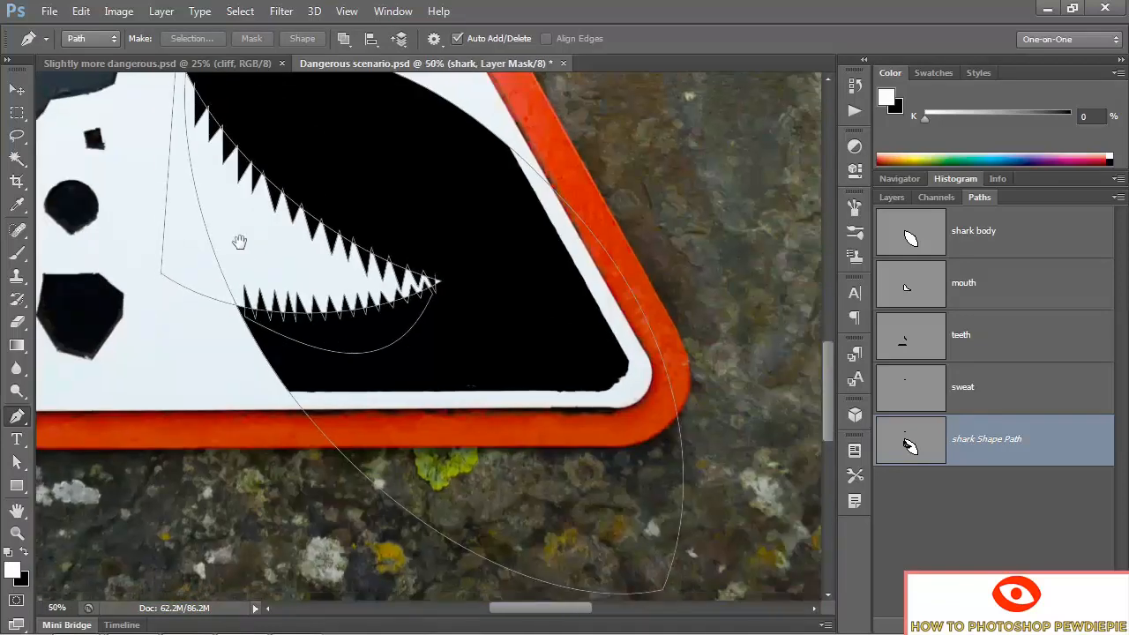
{"action": "left_click_drag", "start_coordinate": [239, 242], "coordinate": [324, 369]}
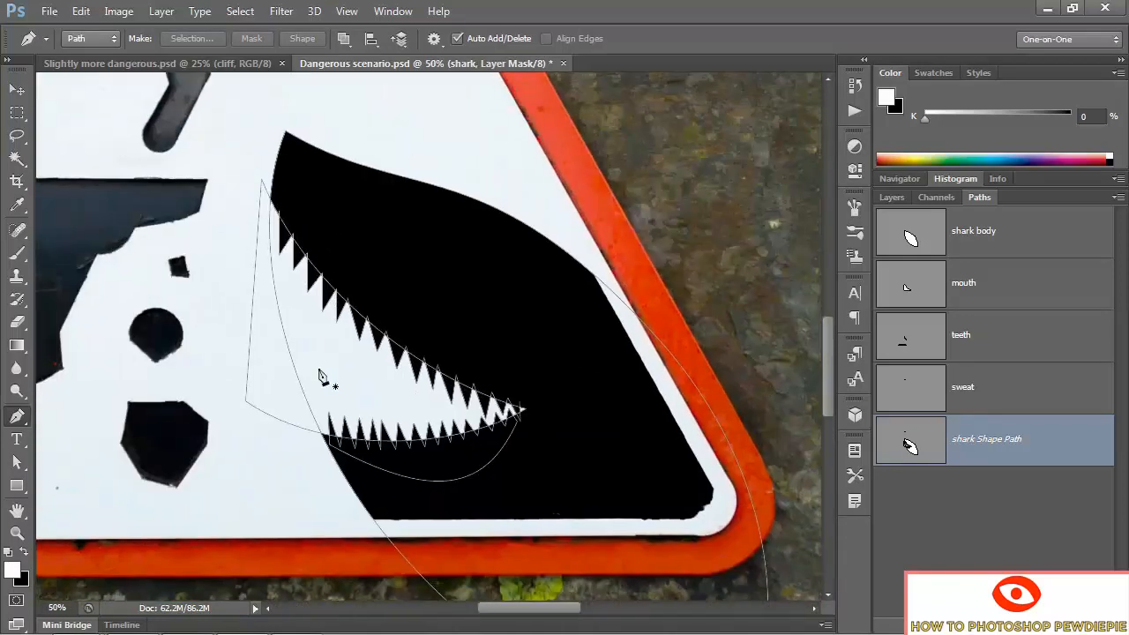
{"action": "left_click", "coordinate": [16, 113]}
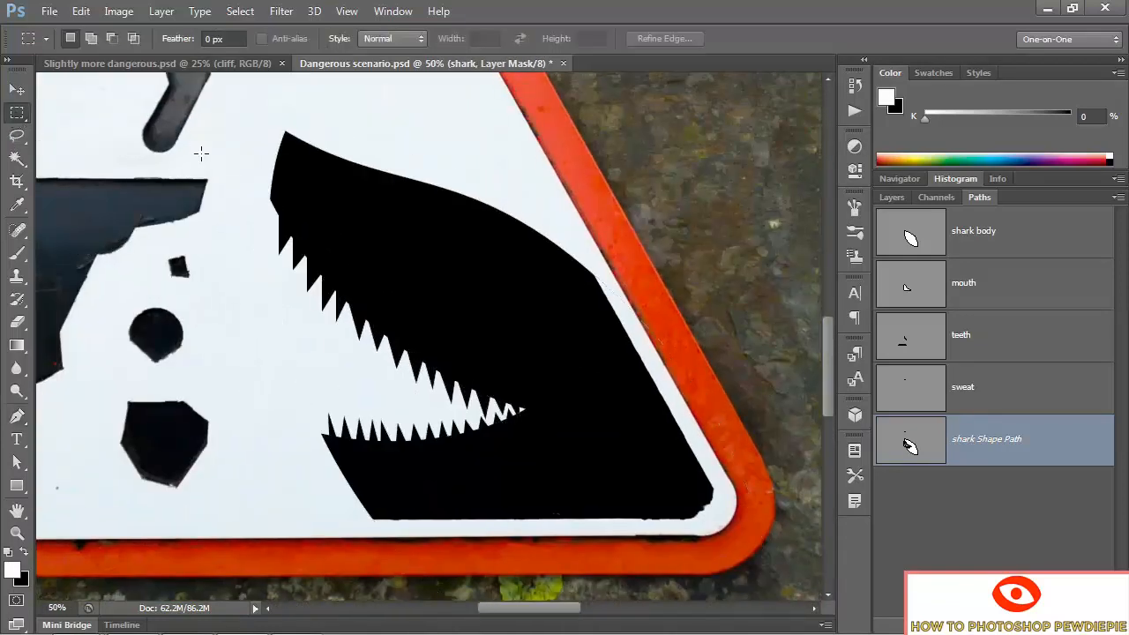
- Move the cliff layer above the shark layer, make it visible, and clip it to the shark shape
{"action": "left_click", "coordinate": [892, 197]}
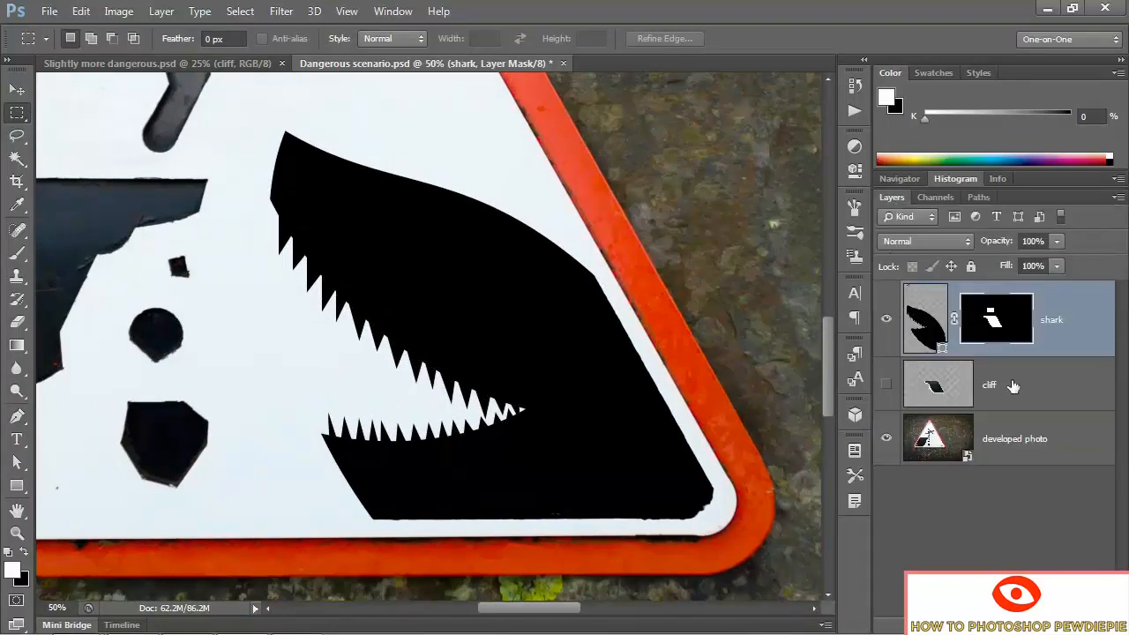
{"action": "left_click_drag", "start_coordinate": [1012, 387], "coordinate": [982, 298]}
{"action": "left_click", "coordinate": [886, 311]}
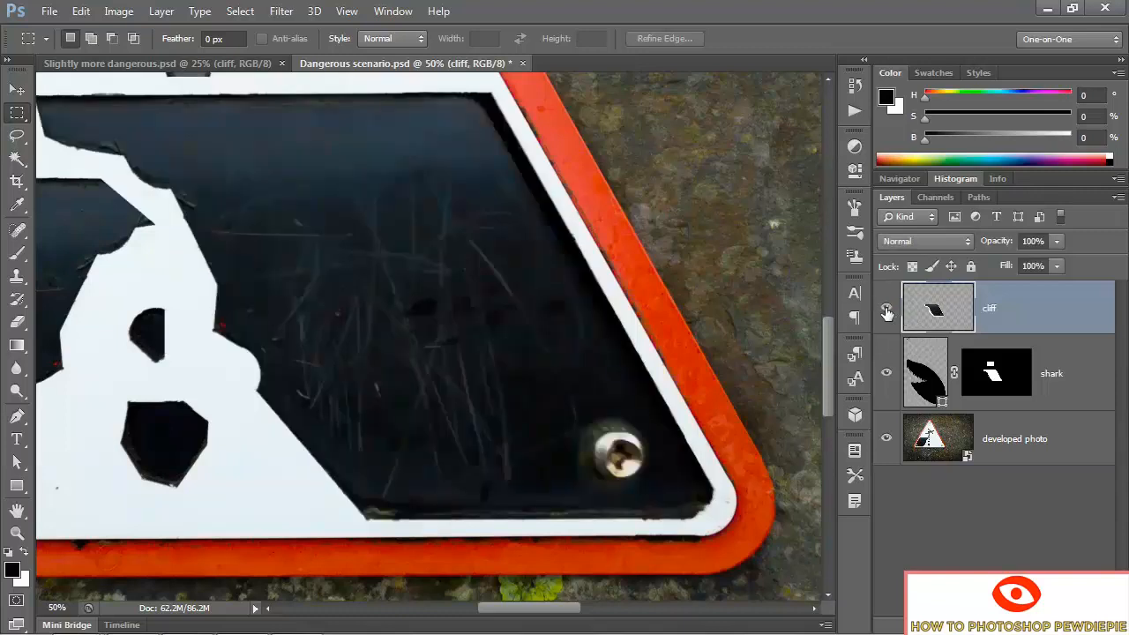
{"action": "left_click", "coordinate": [1006, 327], "text": "alt"}
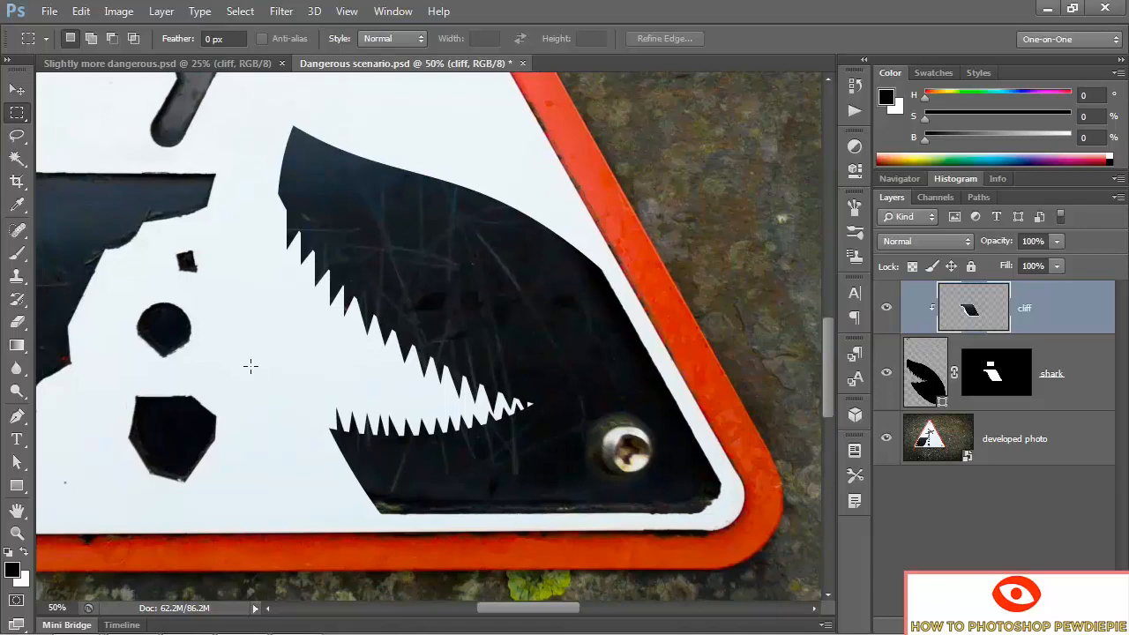
- Review the whole sign and compare it with the finished composition in Slightly more dangerous.psd
{"action": "key", "text": "ctrl+minus"}
{"action": "key", "text": "ctrl+minus"}
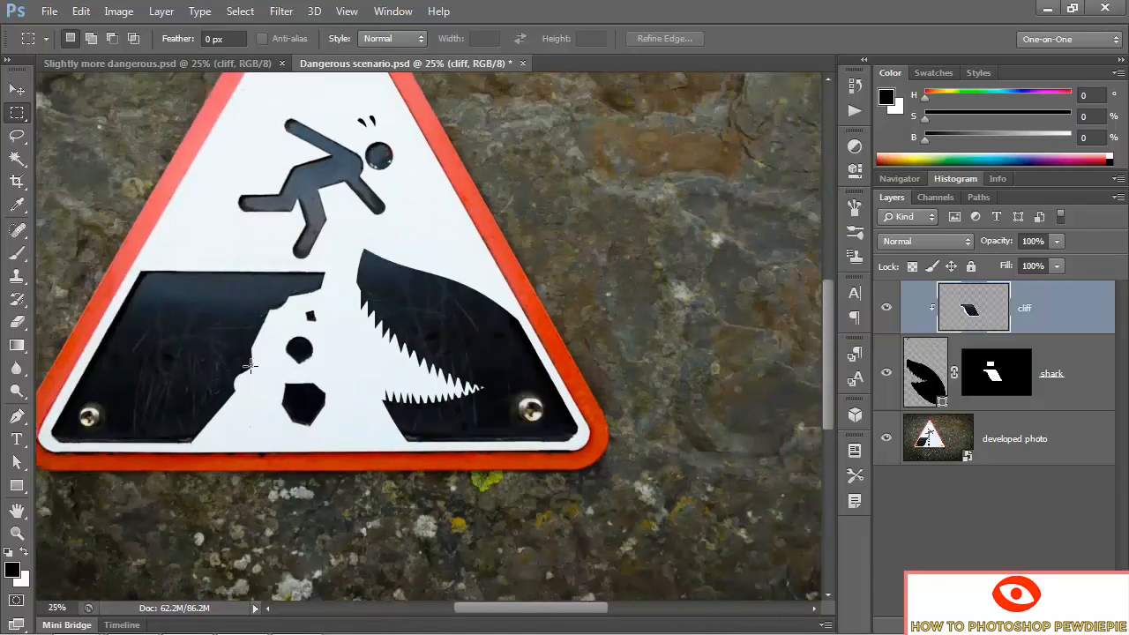
{"action": "left_click_drag", "start_coordinate": [145, 379], "coordinate": [269, 474]}
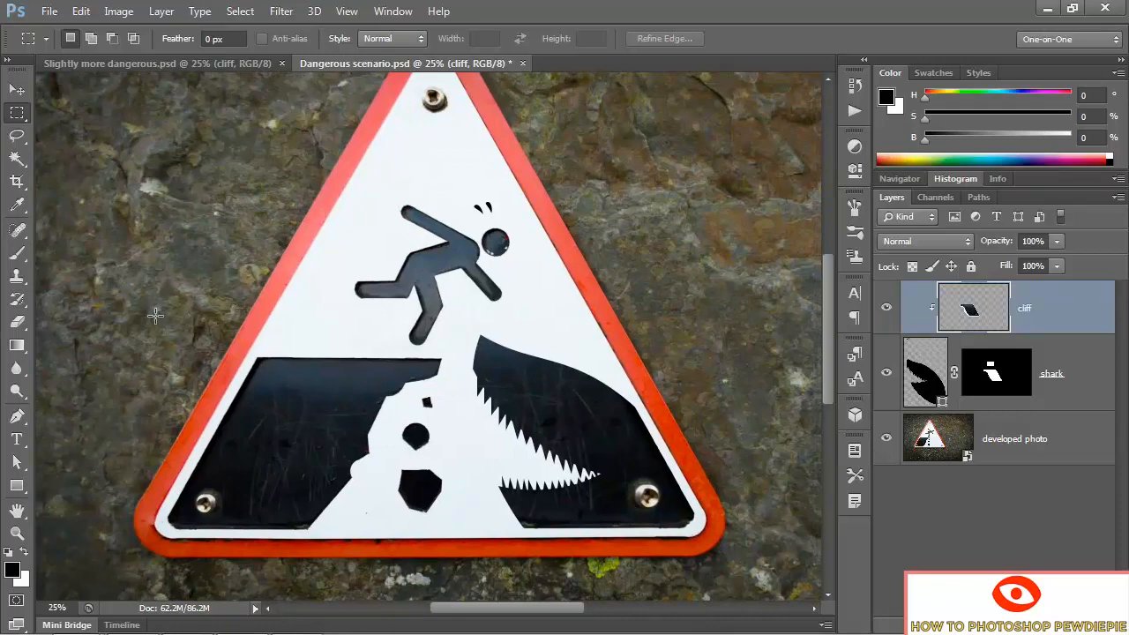
{"action": "key", "text": "ctrl+Tab"}
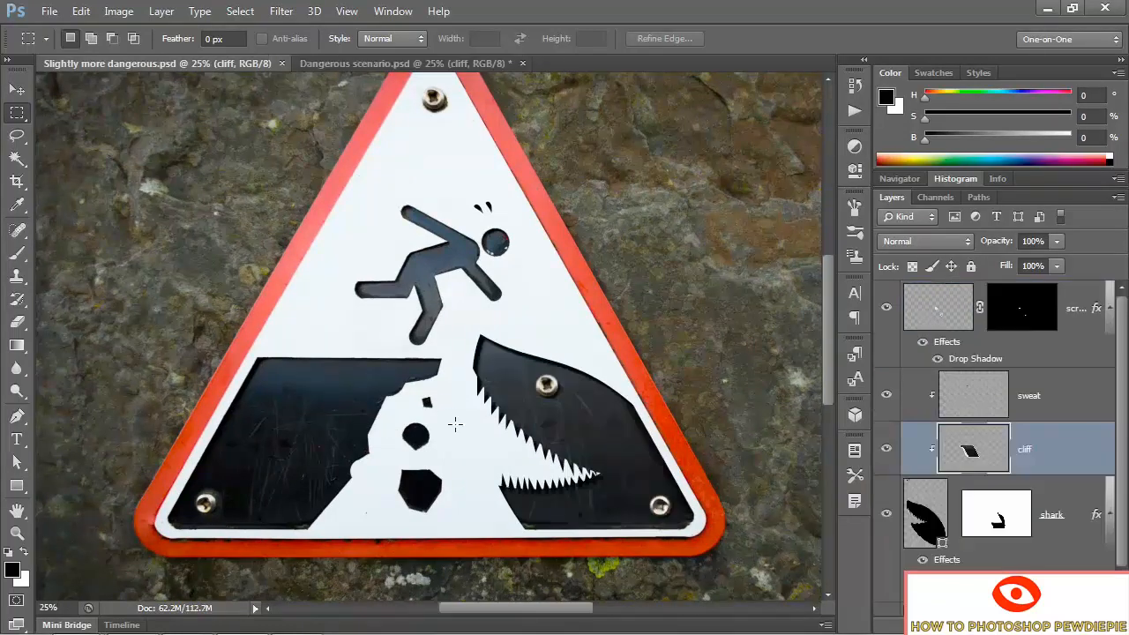
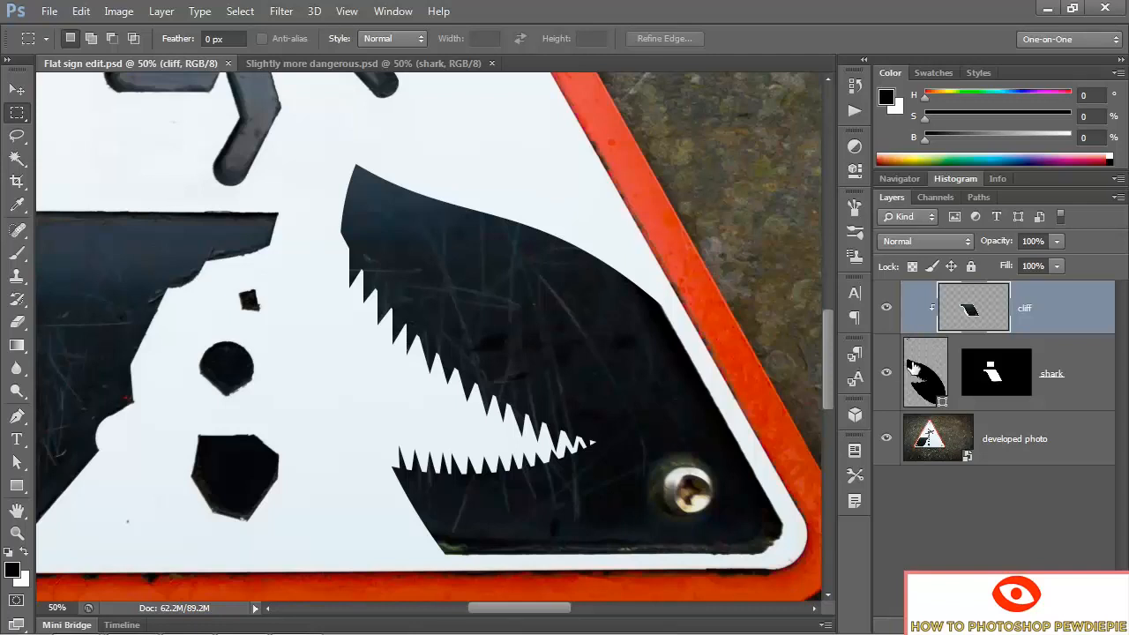
- Add an Inner Shadow effect to the shark layer in Flat sign edit.psd with its opacity set to 100%
{"action": "left_click", "coordinate": [1084, 381]}
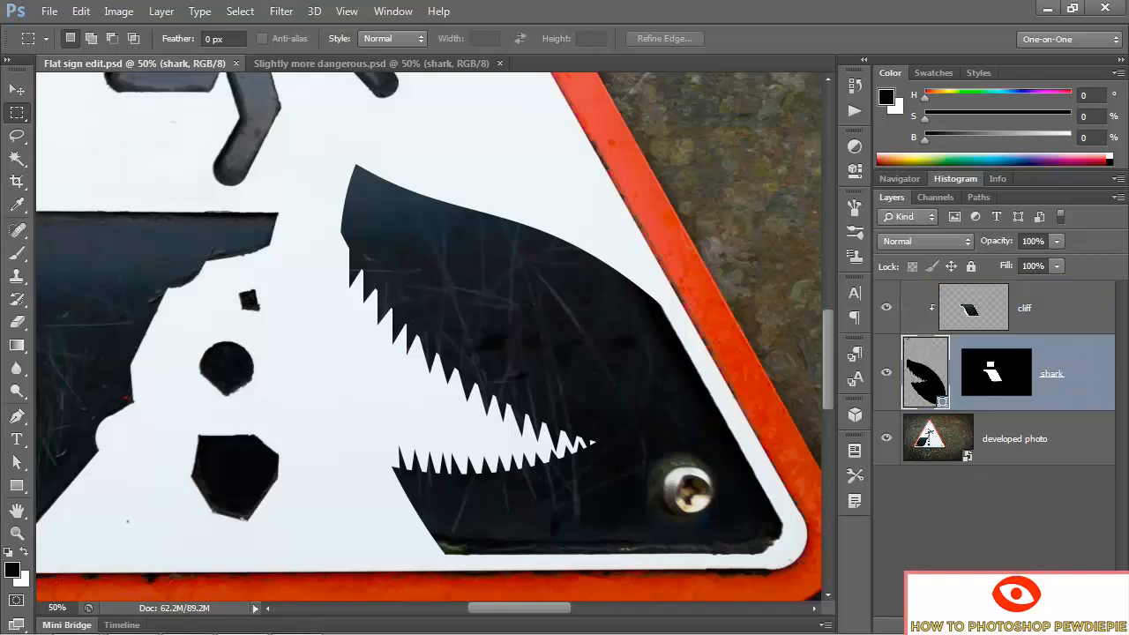
{"action": "left_click", "coordinate": [955, 624]}
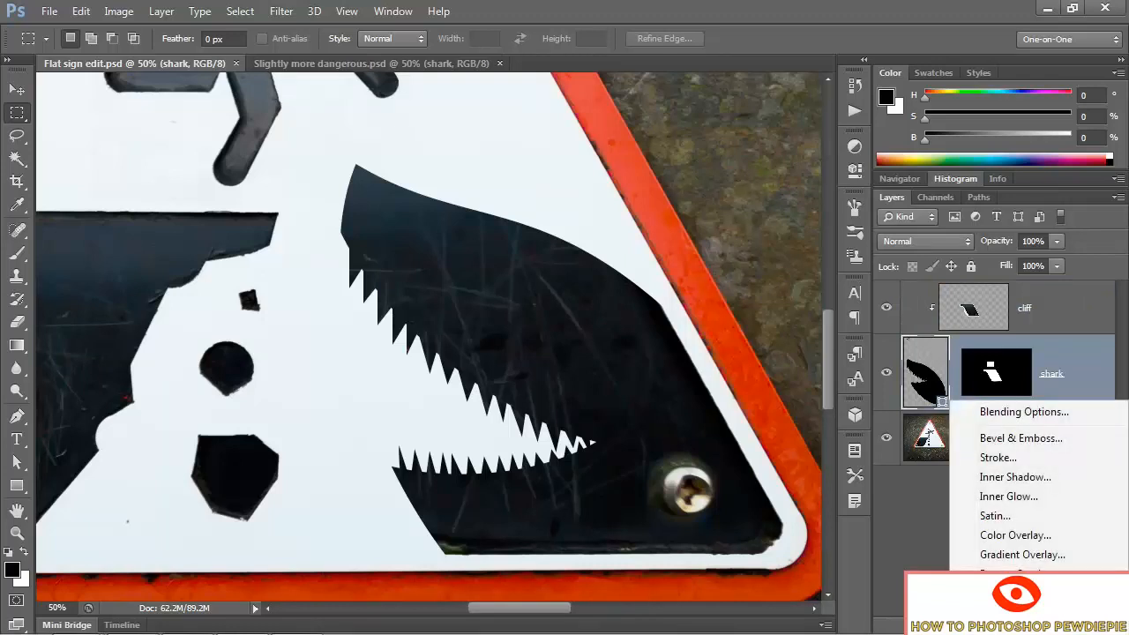
{"action": "left_click", "coordinate": [988, 482]}
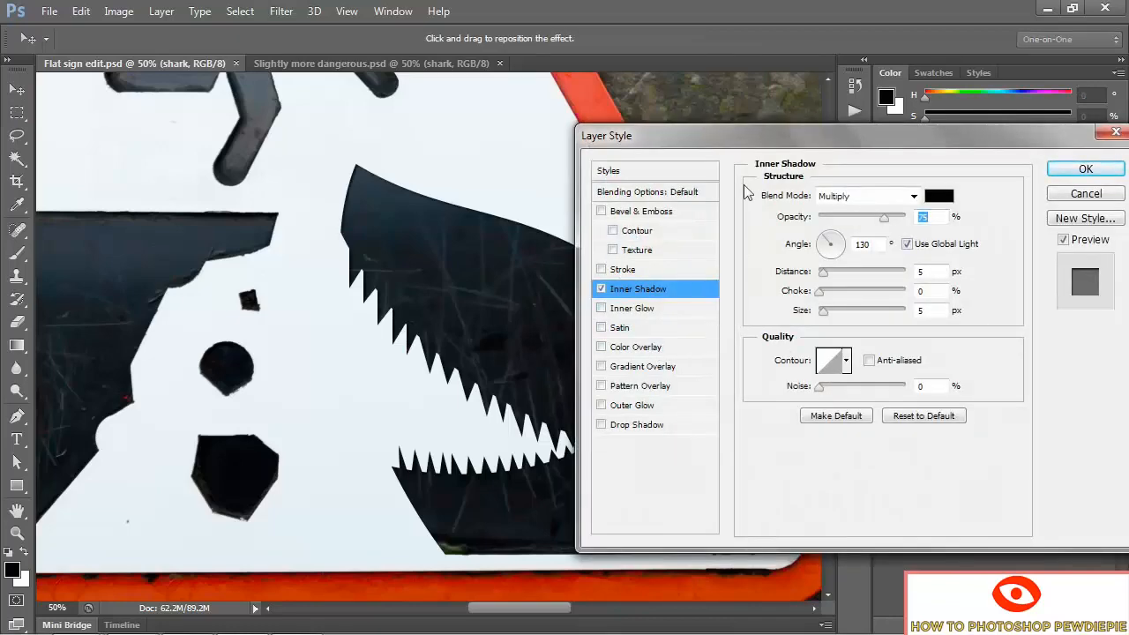
{"action": "left_click_drag", "start_coordinate": [692, 137], "coordinate": [755, 107]}
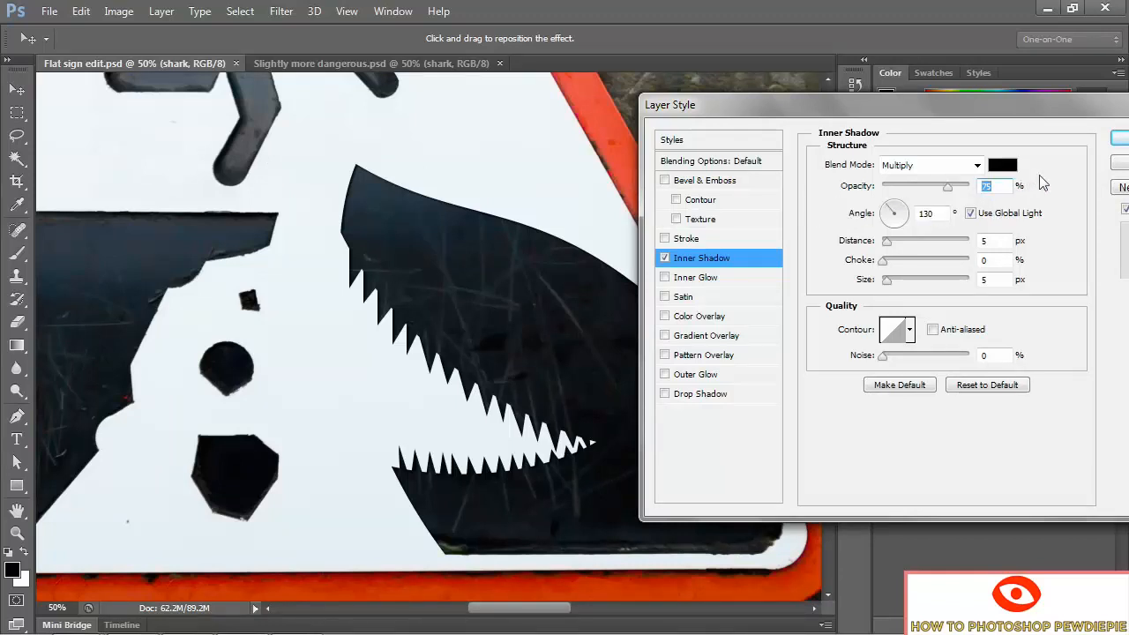
{"action": "type", "text": "100"}
{"action": "key", "text": "Tab"}
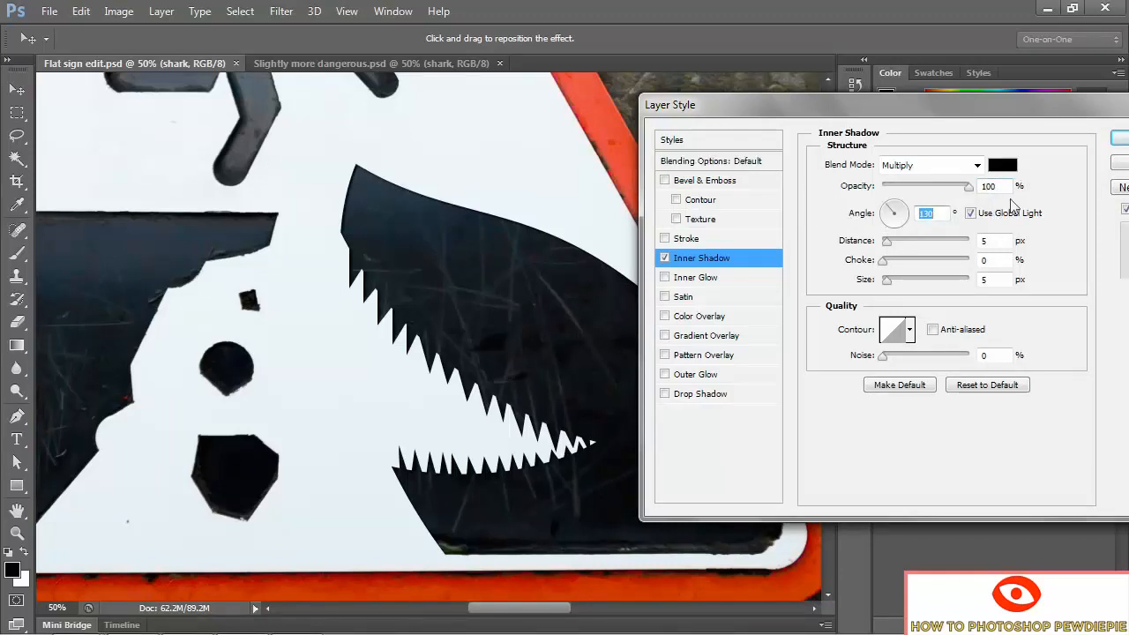
- Set the shark's inner shadow distance to 30 px and size to 12 px, and compare its edges with the original cliff
{"action": "left_click", "coordinate": [936, 215]}
{"action": "left_click", "coordinate": [995, 240]}
{"action": "type", "text": "30"}
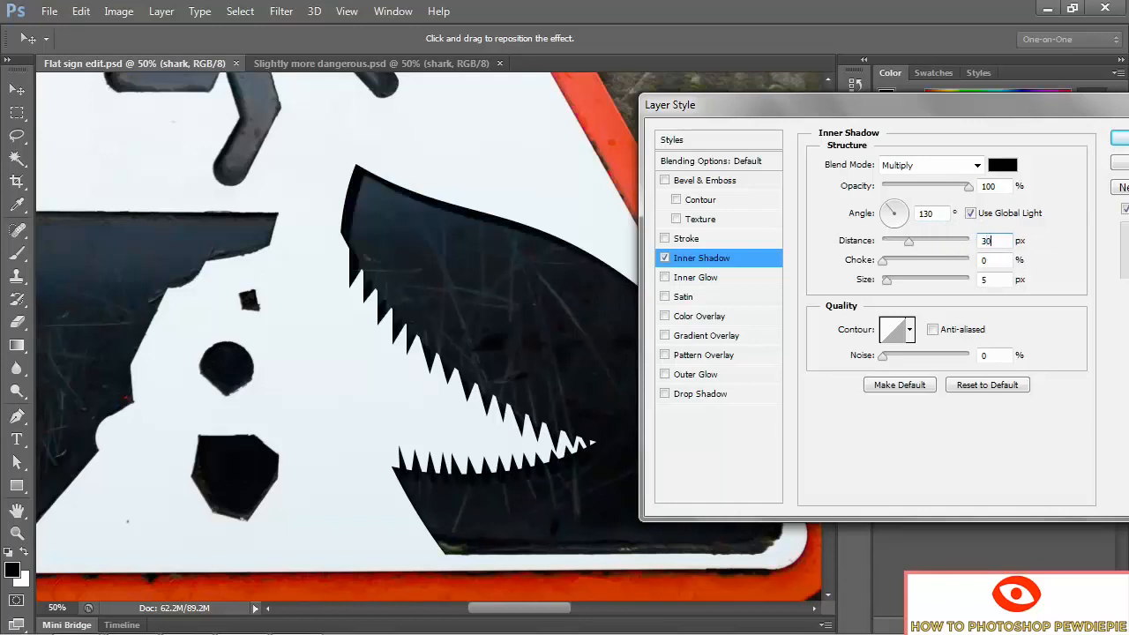
{"action": "key", "text": "Tab"}
{"action": "key", "text": "Tab"}
{"action": "type", "text": "12"}
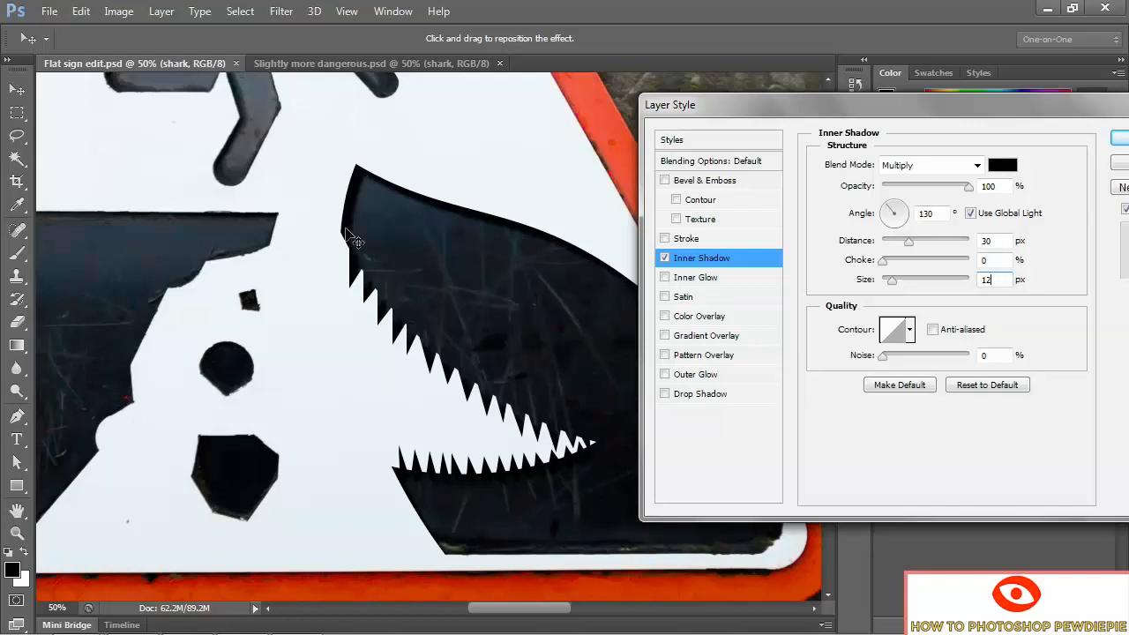
{"action": "left_click_drag", "start_coordinate": [113, 294], "coordinate": [334, 314]}
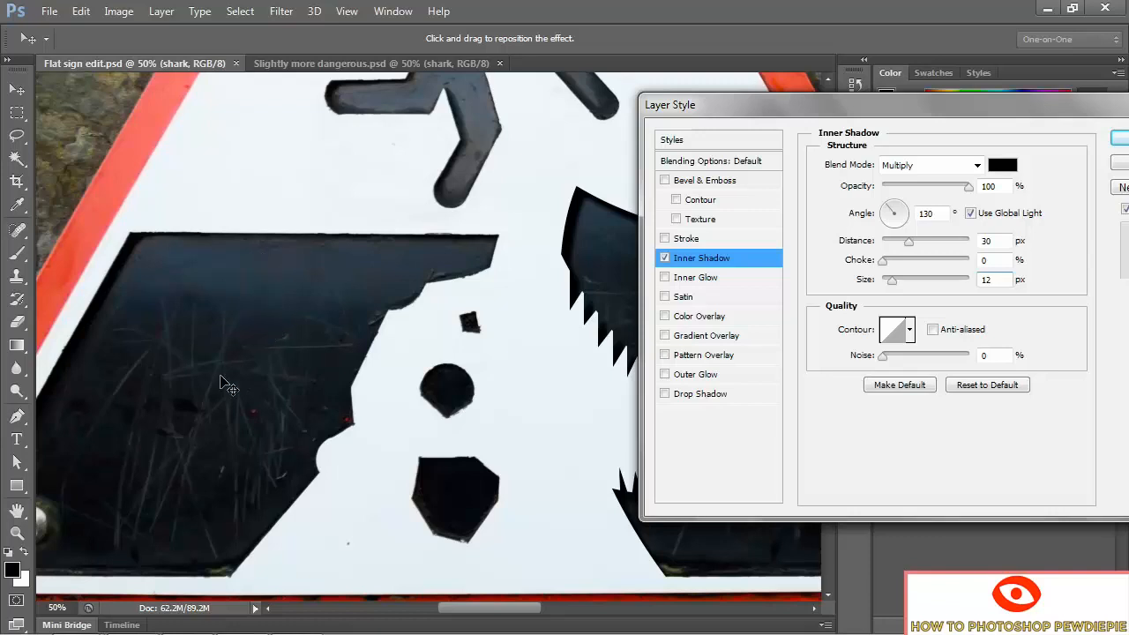
{"action": "left_click_drag", "start_coordinate": [564, 365], "coordinate": [277, 365]}
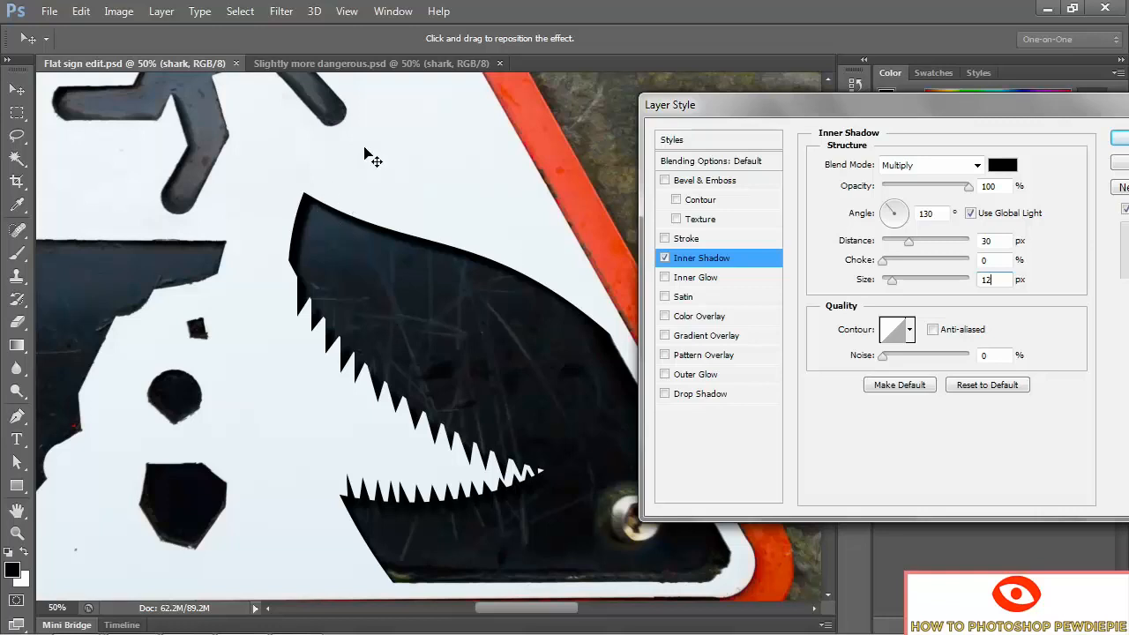
- Add a Gradient Overlay to the shark layer with Screen blend mode and 15% opacity, and apply the layer style
{"action": "left_click", "coordinate": [696, 337]}
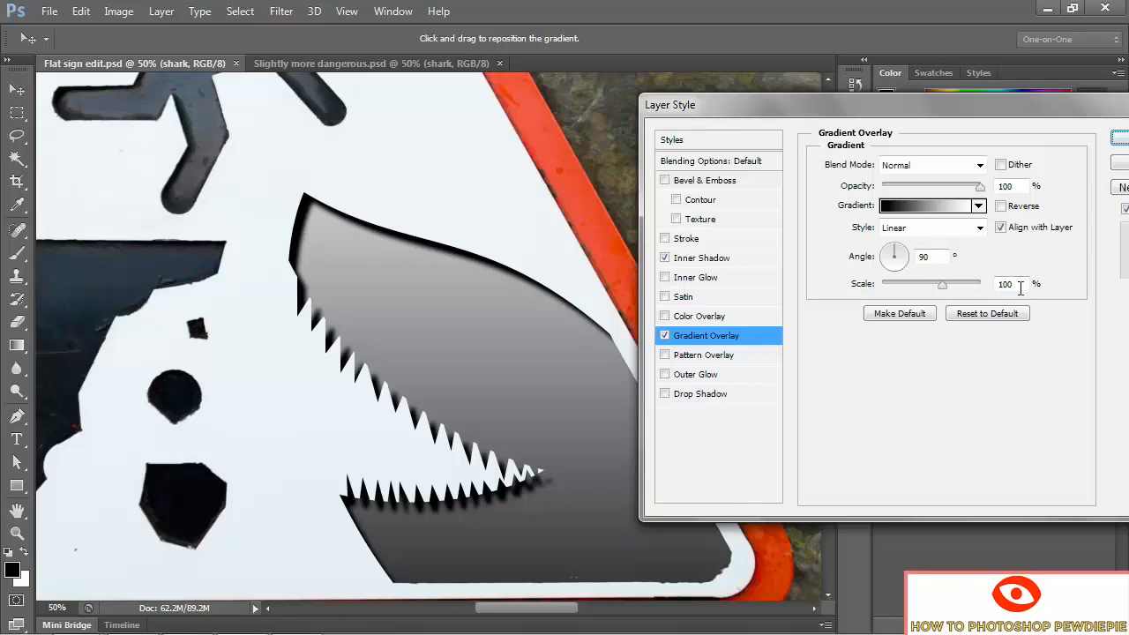
{"action": "left_click", "coordinate": [933, 165]}
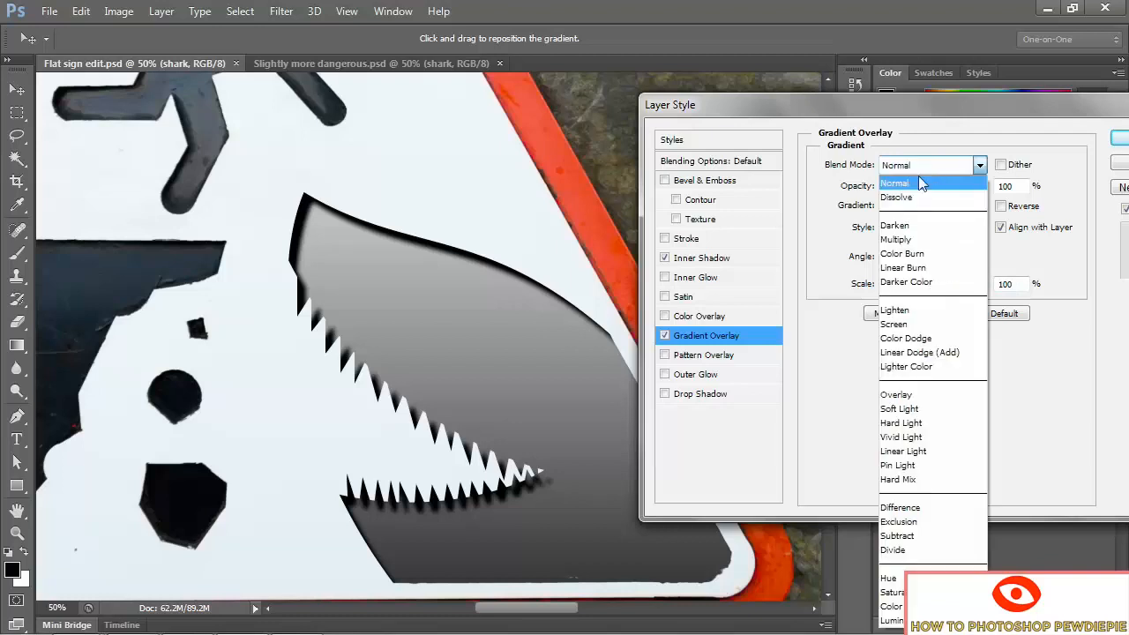
{"action": "left_click", "coordinate": [936, 324]}
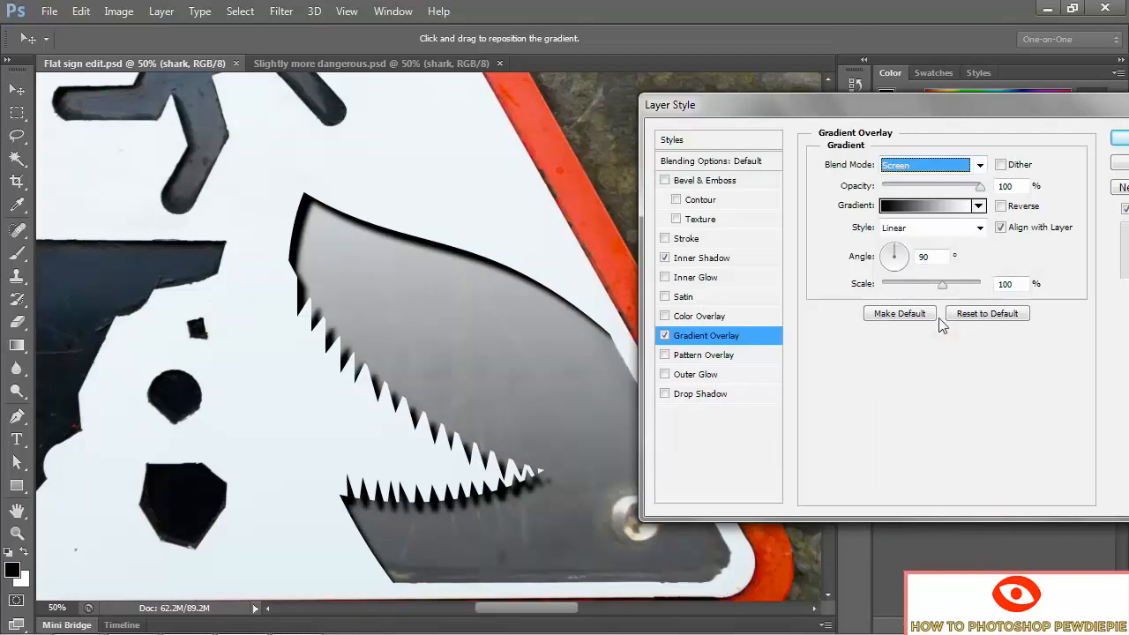
{"action": "key", "text": "Tab"}
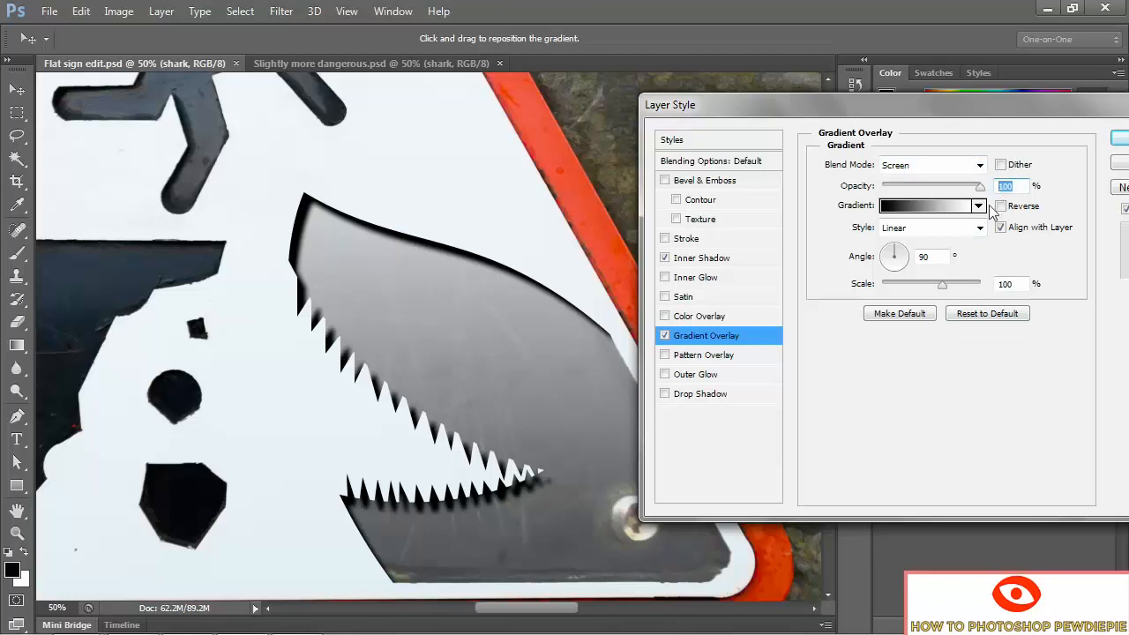
{"action": "type", "text": "15"}
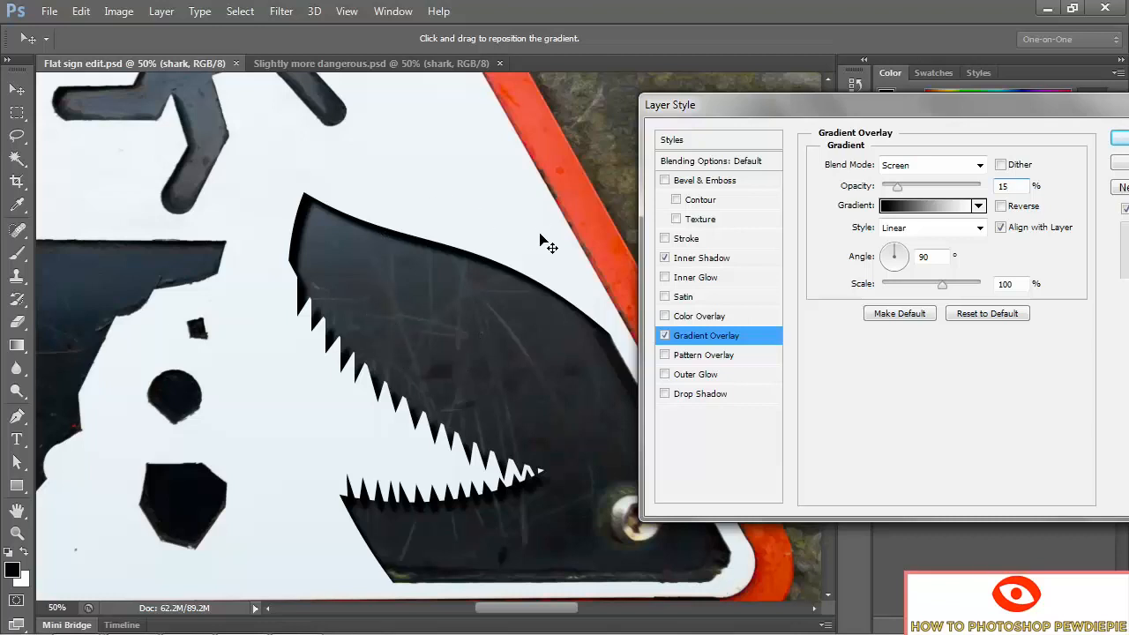
{"action": "left_click_drag", "start_coordinate": [1067, 119], "coordinate": [984, 121]}
{"action": "left_click", "coordinate": [1042, 143]}
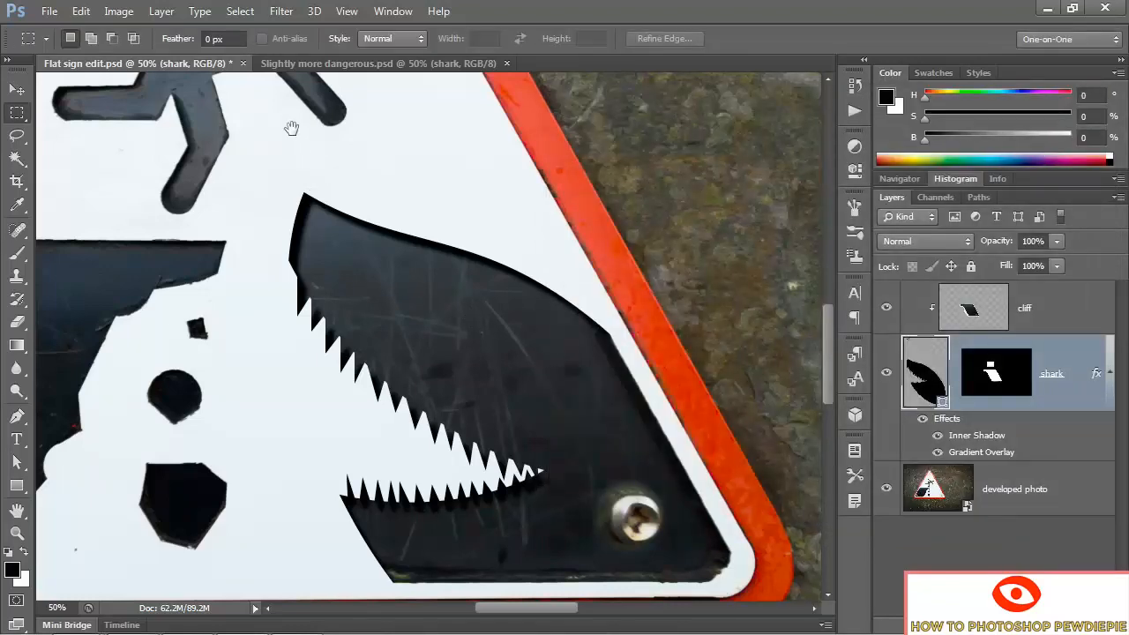
- Select a rectangular area around the falling figure's torso on the developed photo layer and copy it to a new layer named sweat
{"action": "left_click_drag", "start_coordinate": [290, 121], "coordinate": [396, 466]}
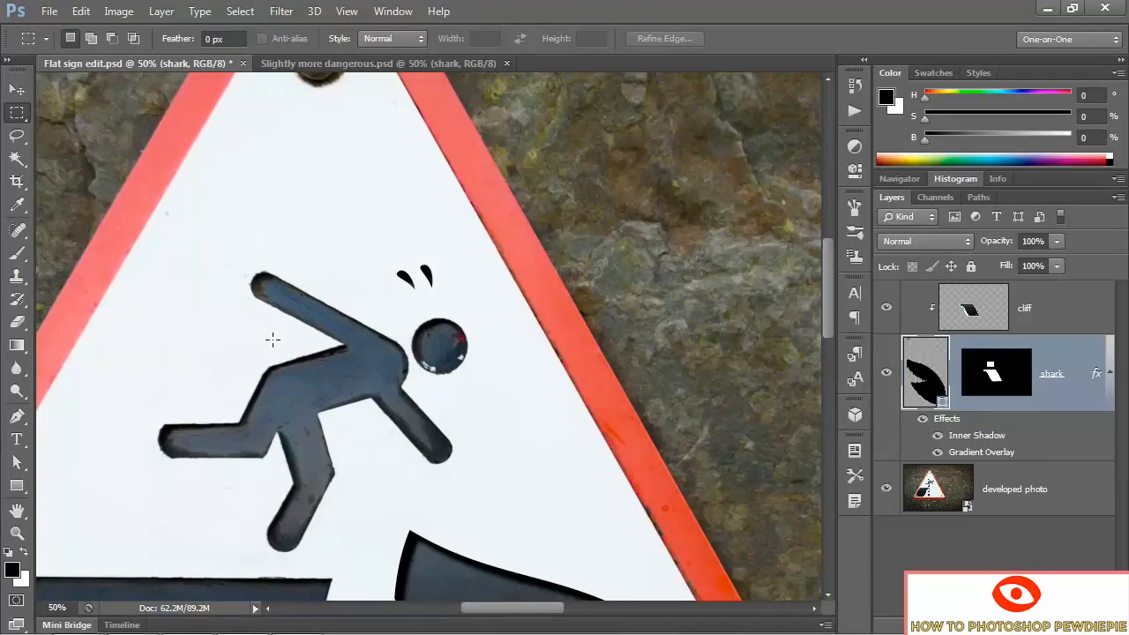
{"action": "left_click_drag", "start_coordinate": [273, 339], "coordinate": [389, 416]}
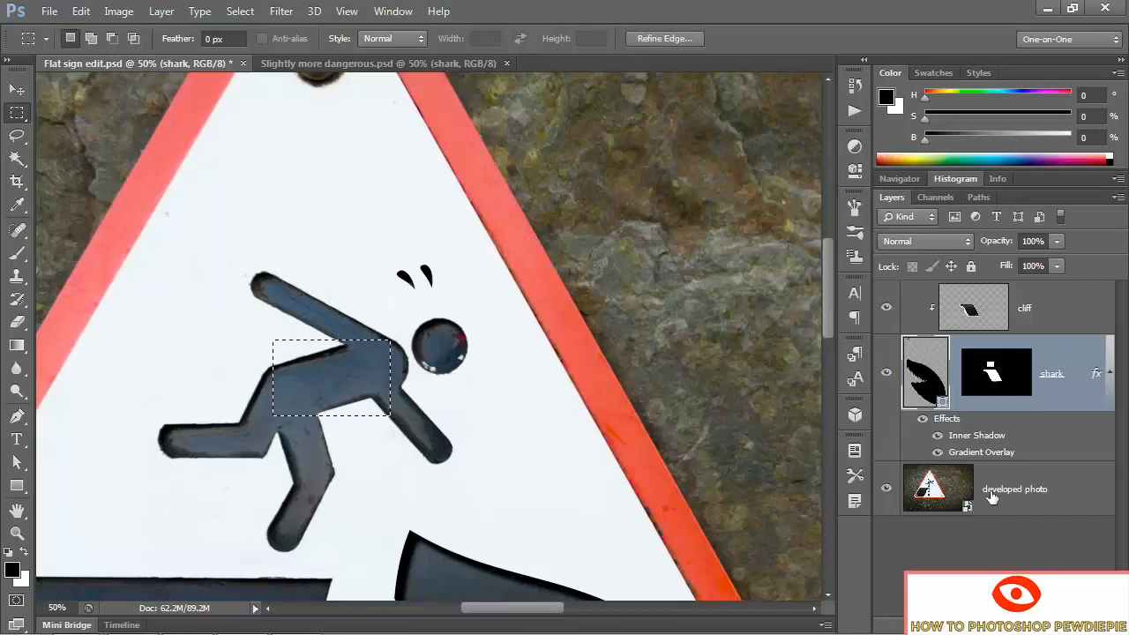
{"action": "left_click", "coordinate": [1049, 505]}
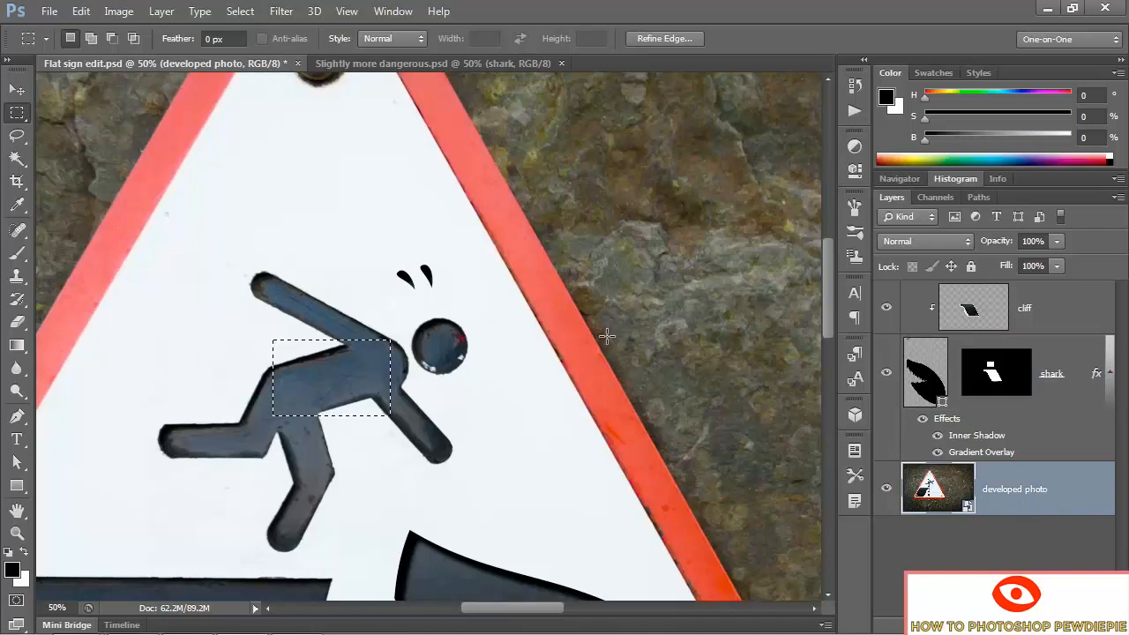
{"action": "key", "text": "ctrl+alt+j"}
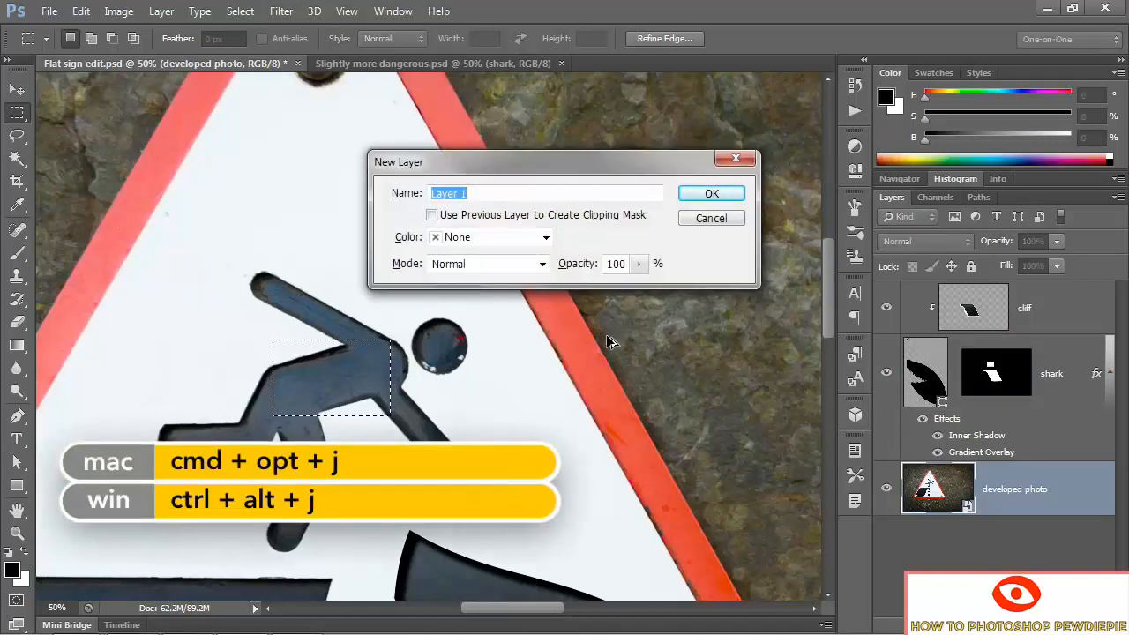
{"action": "type", "text": "sweat"}
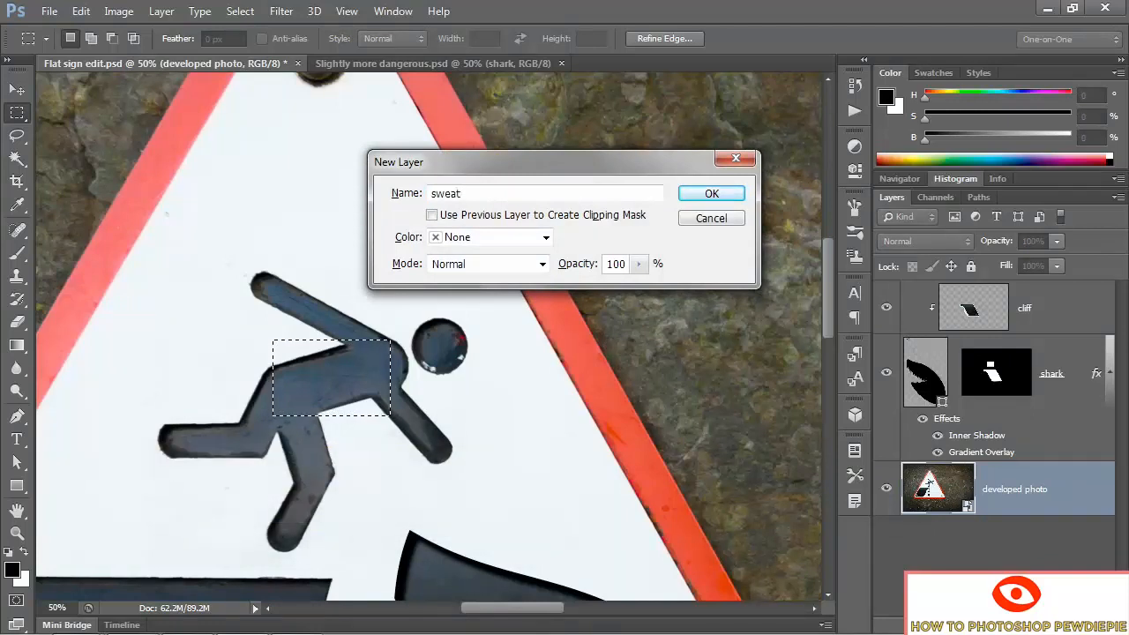
{"action": "left_click", "coordinate": [689, 194]}
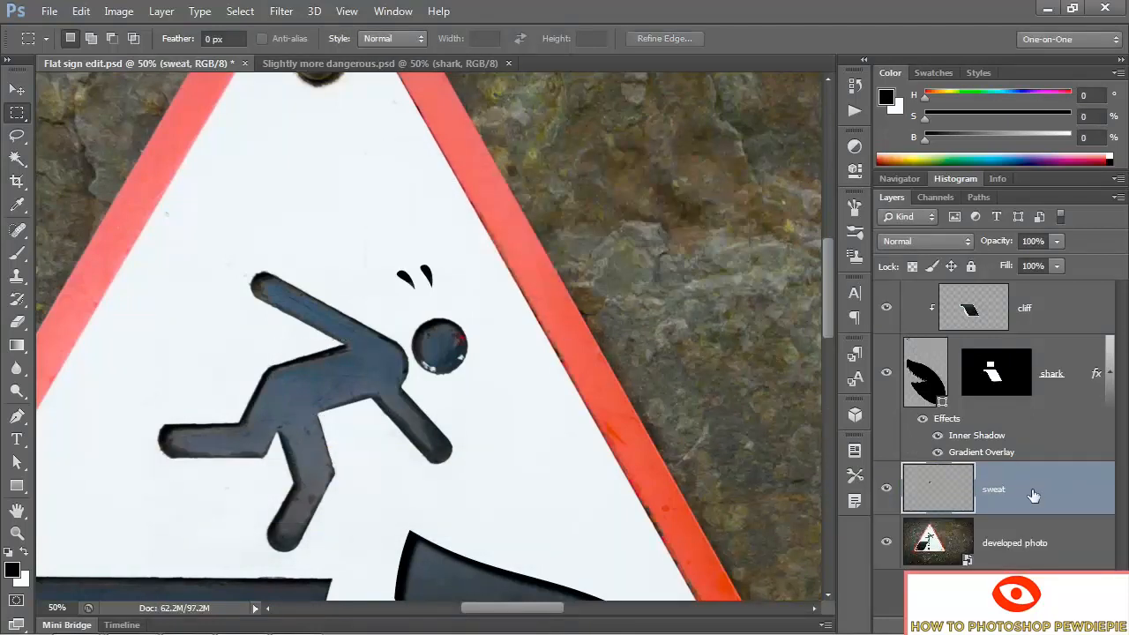
- Move the sweat layer above the cliff layer, position its torso patch over the sweat drops, and clip it to the shark shapes
{"action": "left_click_drag", "start_coordinate": [1033, 496], "coordinate": [958, 291]}
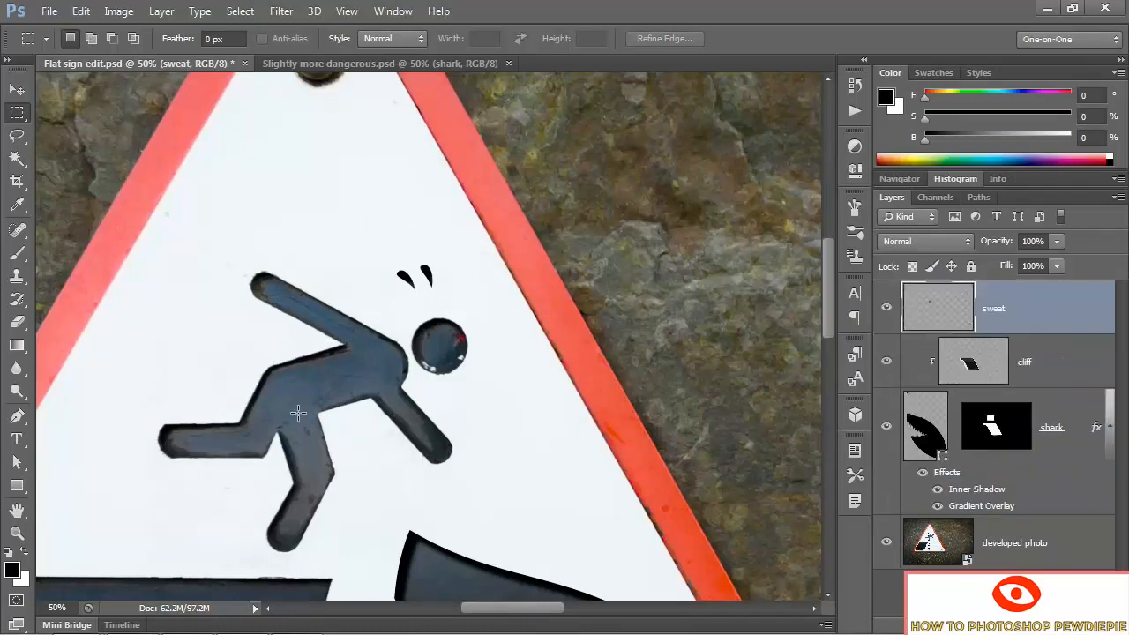
{"action": "left_click_drag", "start_coordinate": [331, 381], "coordinate": [414, 282]}
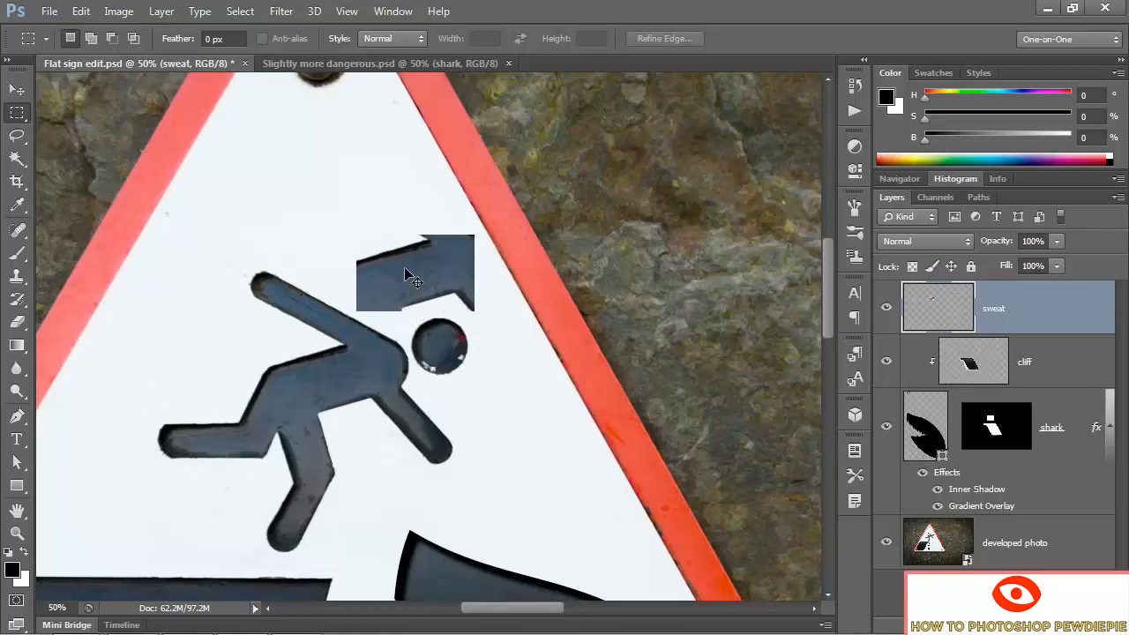
{"action": "left_click", "coordinate": [999, 327], "text": "alt"}
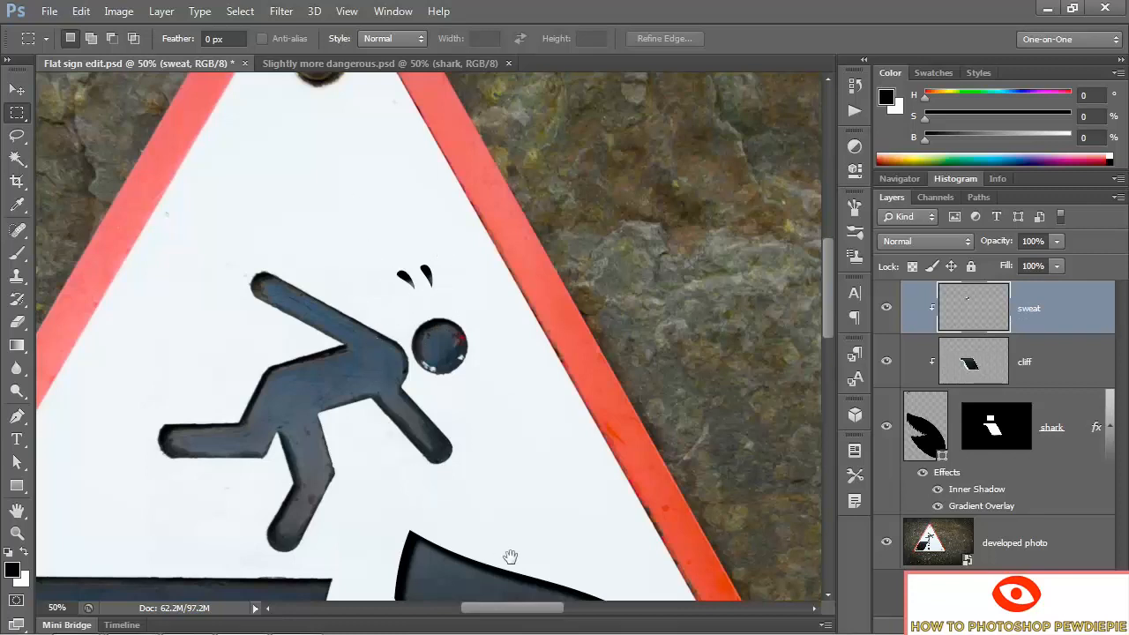
- Compare the shading of the shark and the falling figure, and hide every layer except developed photo
{"action": "left_click_drag", "start_coordinate": [520, 570], "coordinate": [428, 176]}
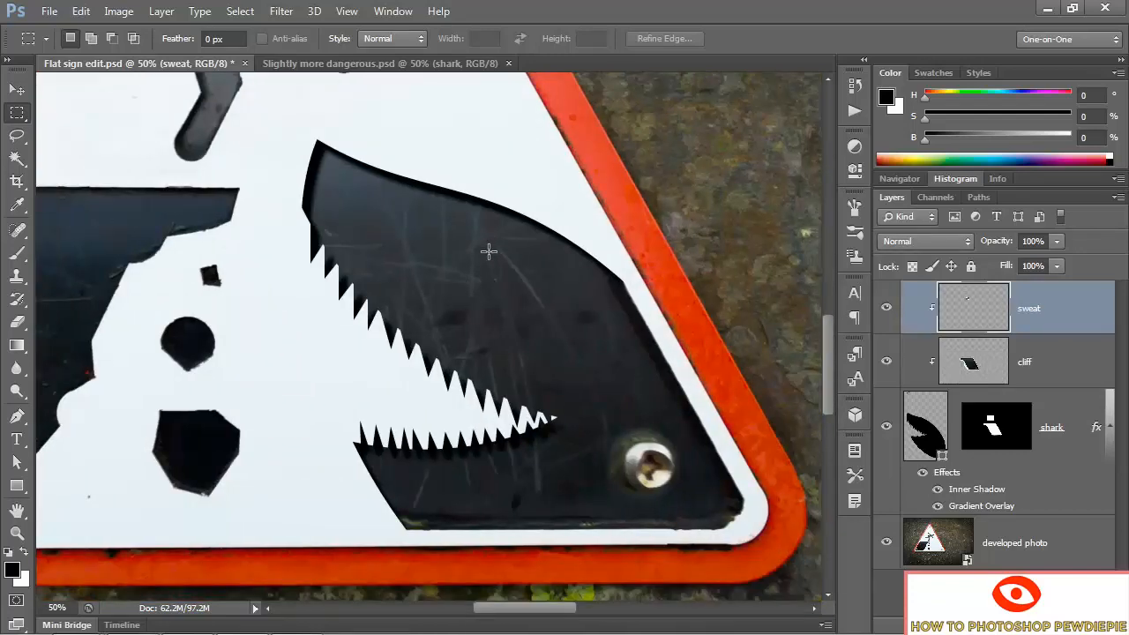
{"action": "left_click_drag", "start_coordinate": [377, 105], "coordinate": [468, 397]}
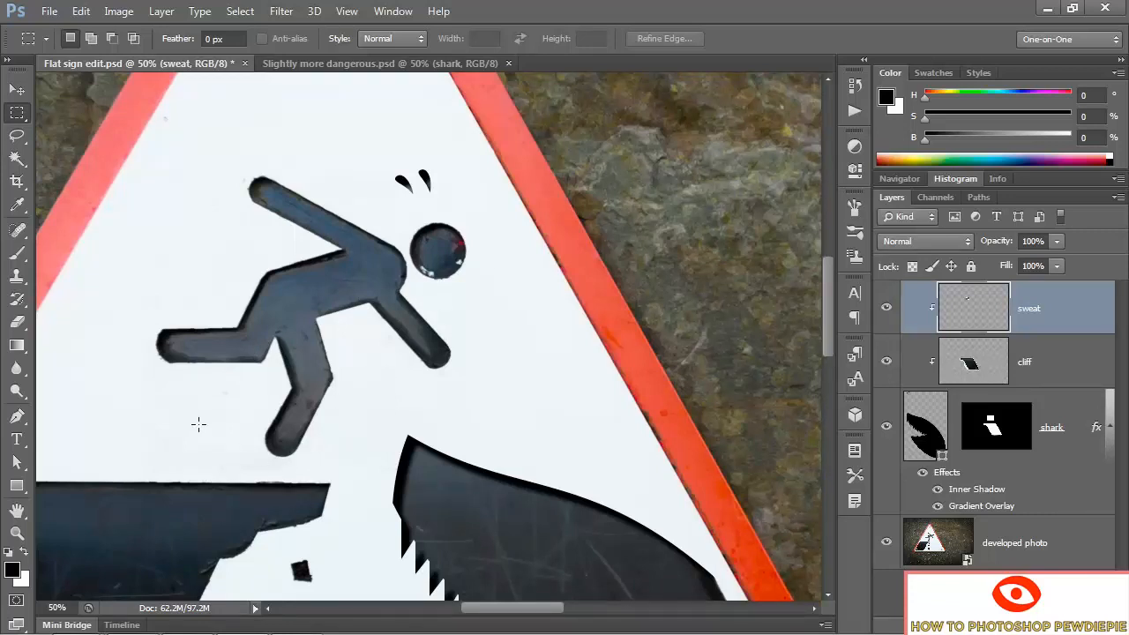
{"action": "left_click_drag", "start_coordinate": [488, 525], "coordinate": [405, 236]}
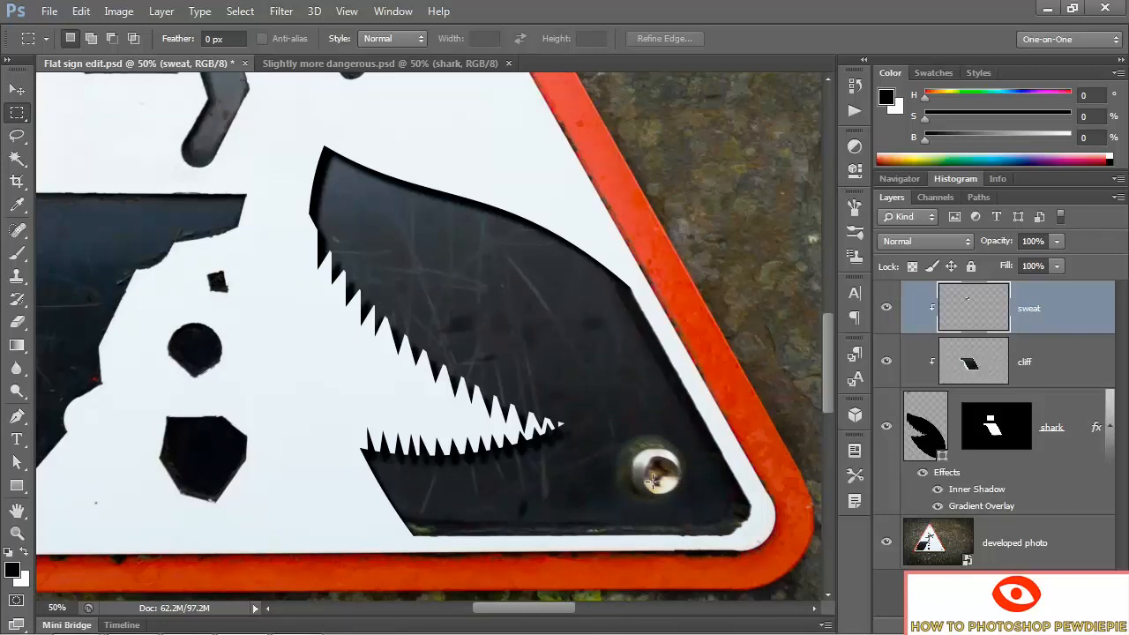
{"action": "left_click", "coordinate": [887, 547], "text": "alt"}
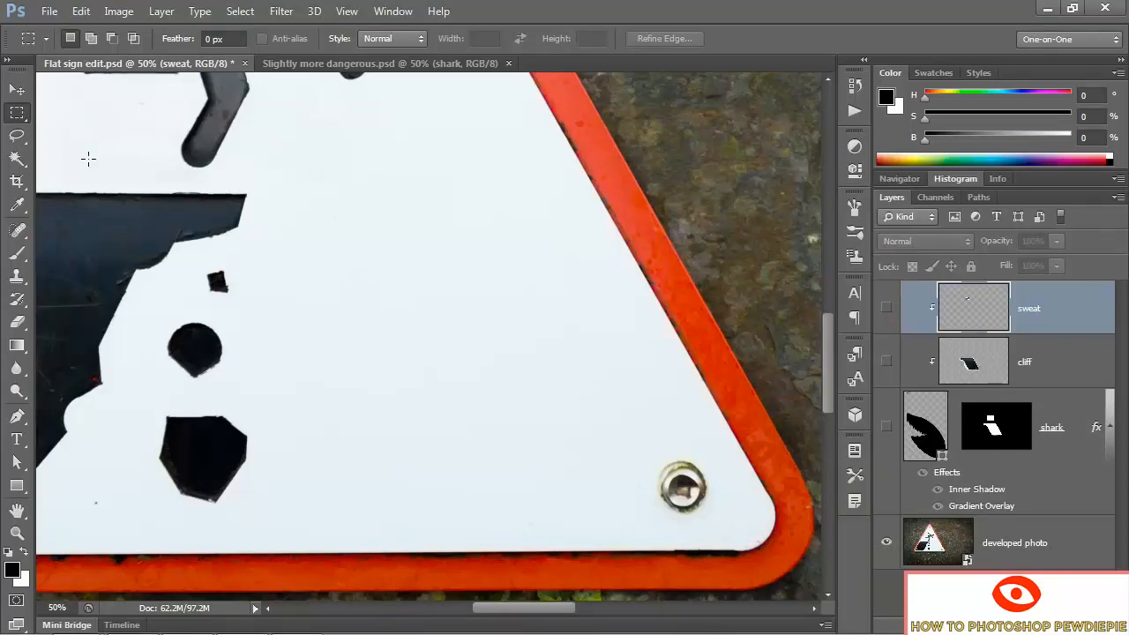
- Draw two circular selections with the Elliptical Marquee, one around the sign's lower-right screw and one around its top screw
{"action": "left_click", "coordinate": [16, 112]}
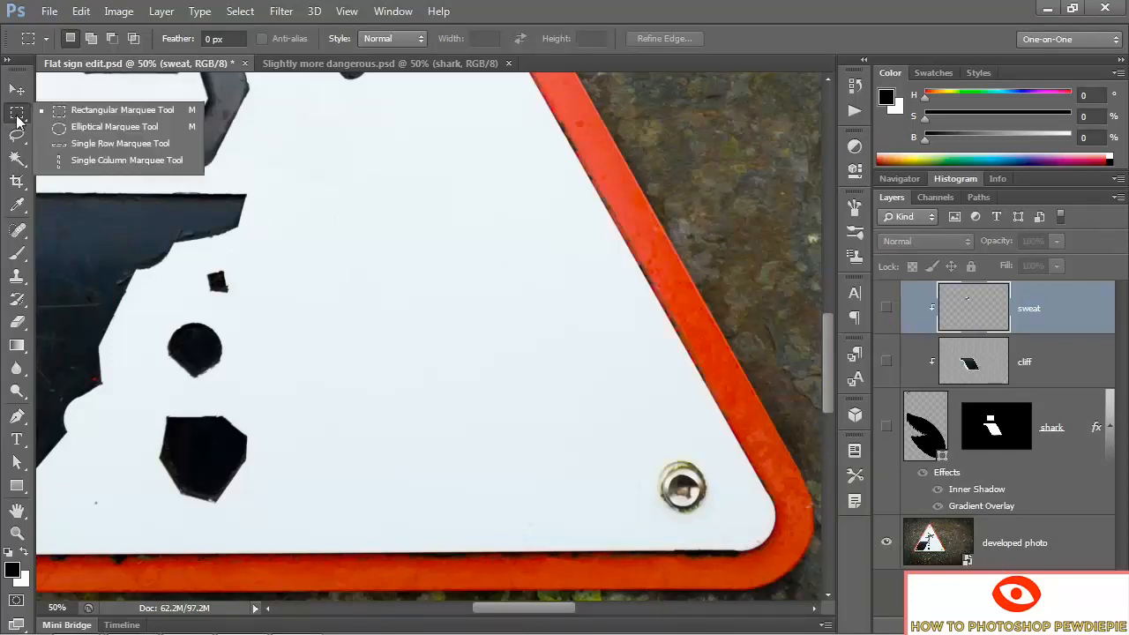
{"action": "left_click", "coordinate": [89, 128]}
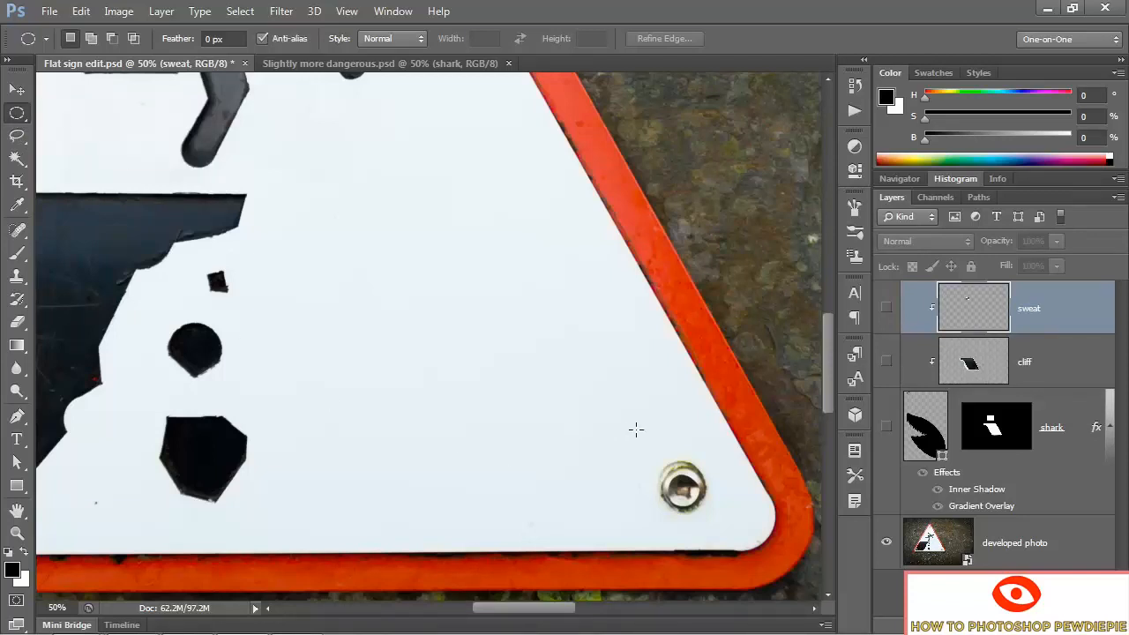
{"action": "left_click_drag", "start_coordinate": [621, 420], "coordinate": [738, 538]}
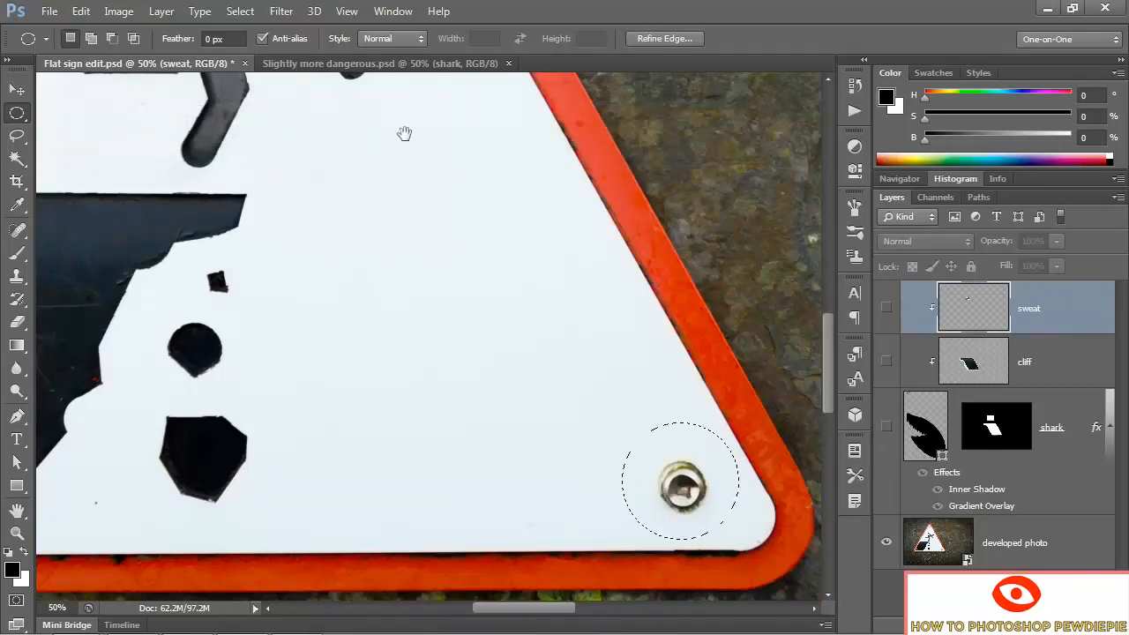
{"action": "left_click_drag", "start_coordinate": [312, 88], "coordinate": [434, 595]}
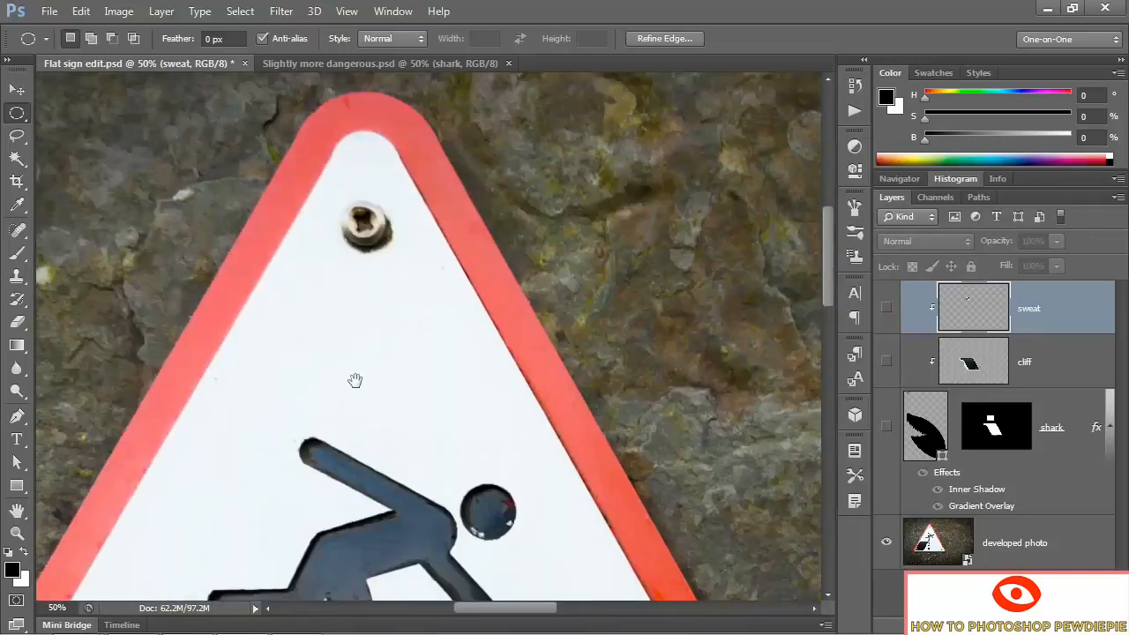
{"action": "left_click_drag", "start_coordinate": [323, 186], "coordinate": [421, 322]}
- Copy the selected screws from the developed photo layer to a new layer named screws and stack it above the redisplayed sweat, cliff and shark layers
{"action": "left_click", "coordinate": [963, 546]}
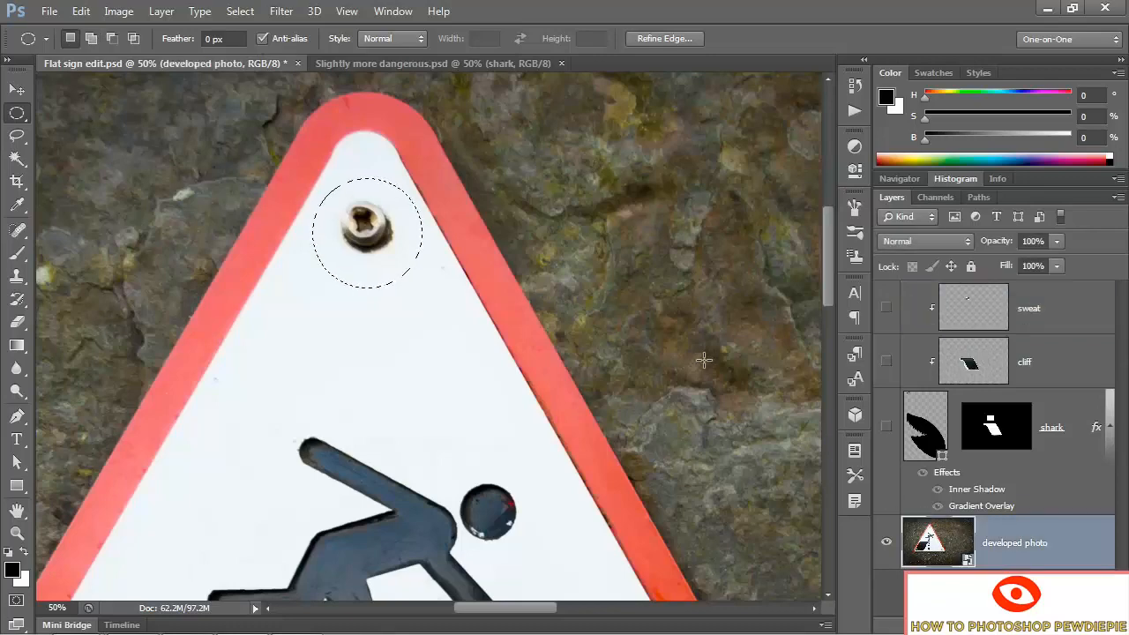
{"action": "key", "text": "ctrl+alt+j"}
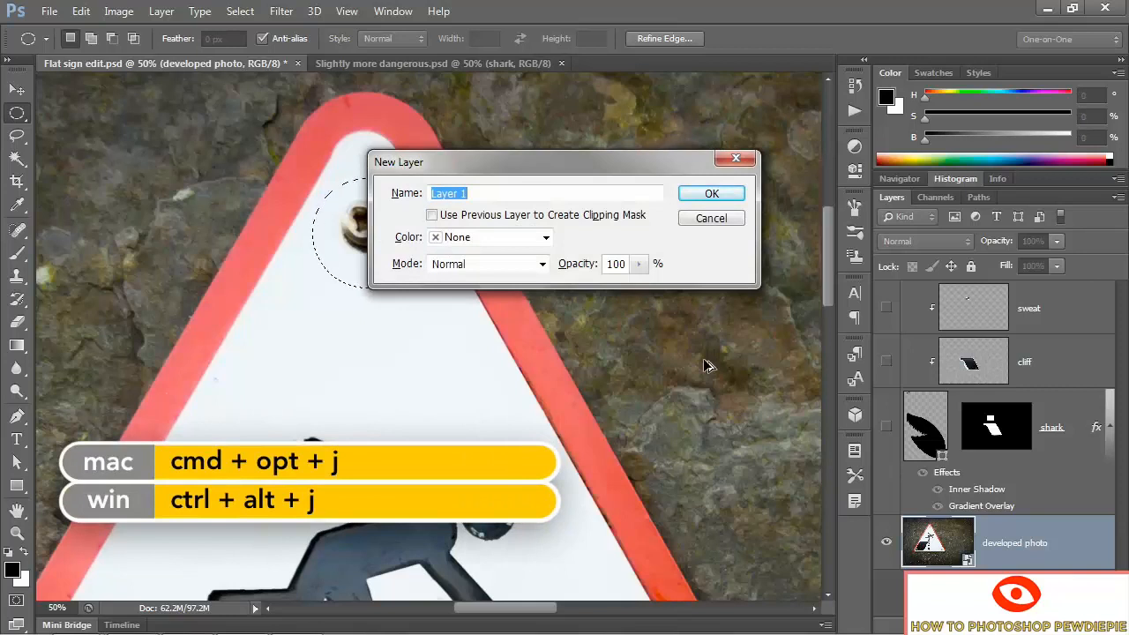
{"action": "type", "text": "screws"}
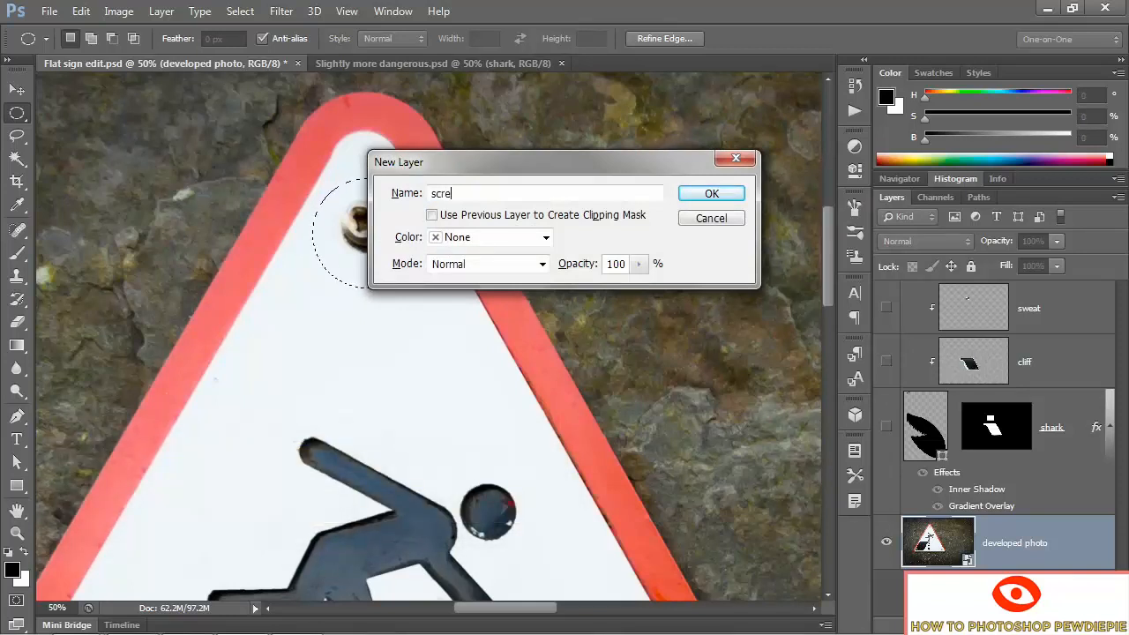
{"action": "left_click", "coordinate": [710, 196]}
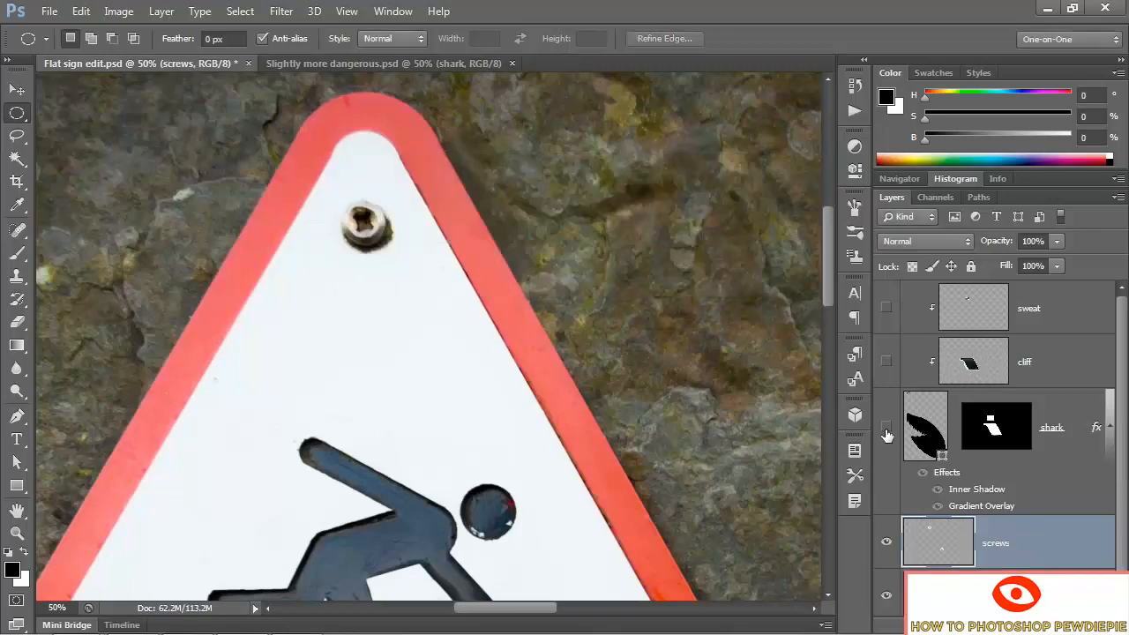
{"action": "left_click_drag", "start_coordinate": [887, 431], "coordinate": [879, 307]}
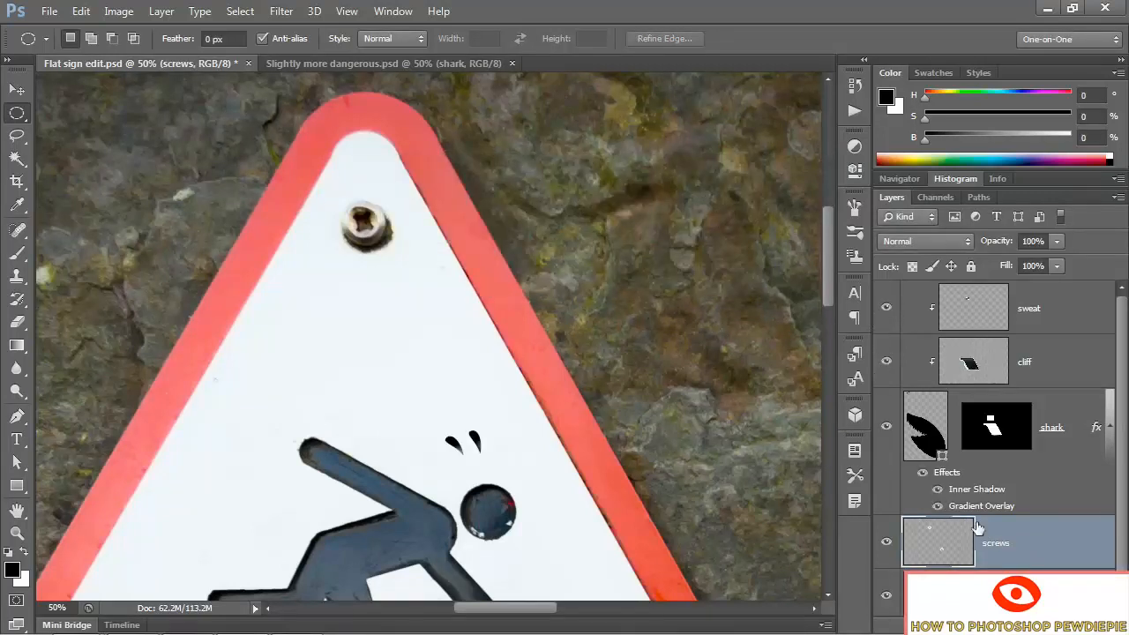
{"action": "left_click_drag", "start_coordinate": [1034, 544], "coordinate": [1008, 295]}
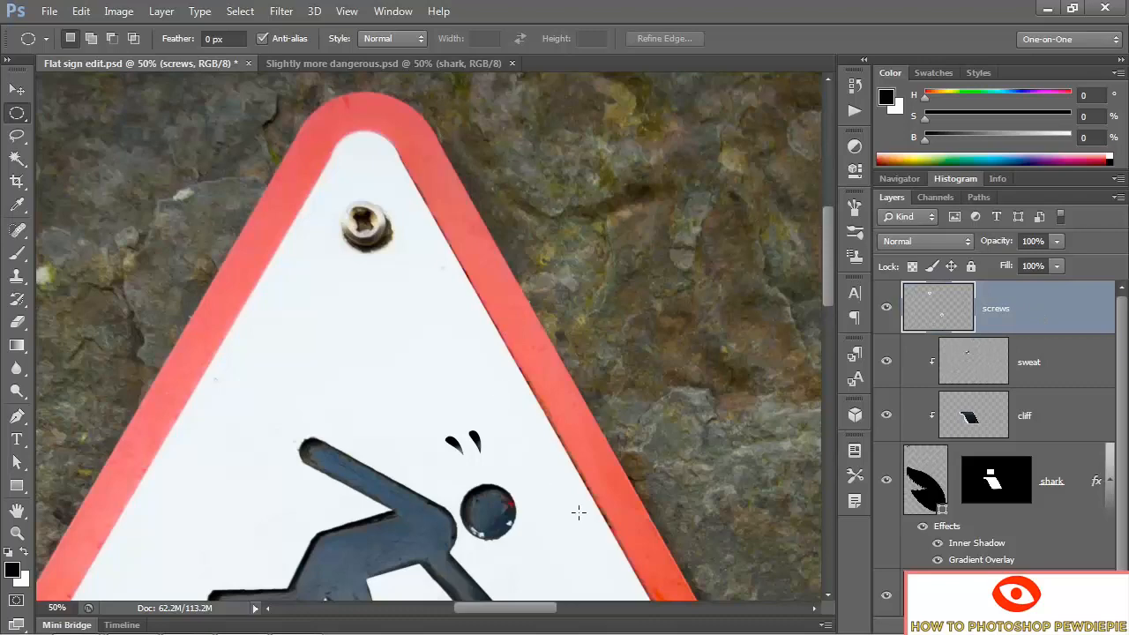
- Hide the screws layer and remove the duplicated screw from the cliff layer with a 200 px Content-Aware Spot Healing Brush
{"action": "left_click_drag", "start_coordinate": [579, 511], "coordinate": [584, 56]}
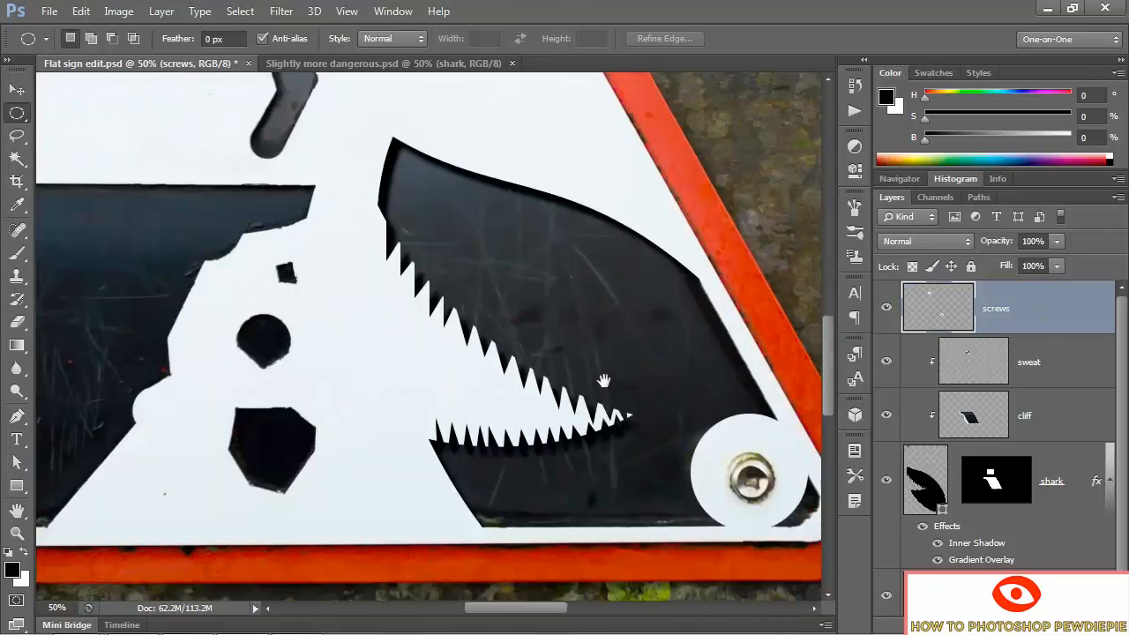
{"action": "left_click_drag", "start_coordinate": [603, 380], "coordinate": [452, 274]}
{"action": "left_click", "coordinate": [570, 371], "text": "ctrl"}
{"action": "left_click", "coordinate": [570, 370], "text": "ctrl"}
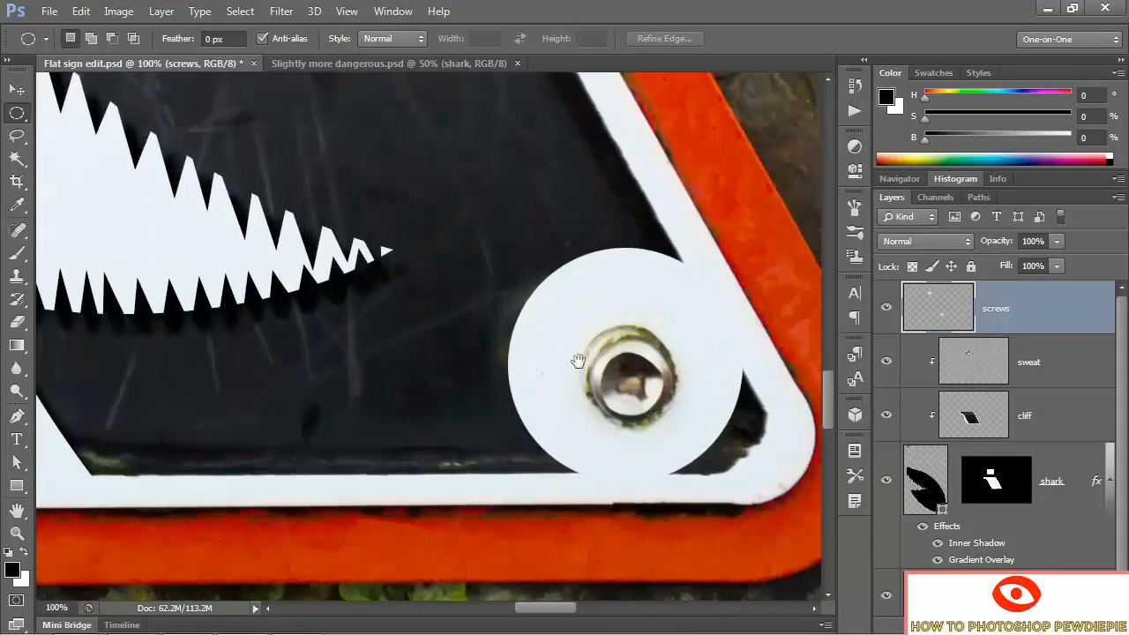
{"action": "left_click_drag", "start_coordinate": [578, 361], "coordinate": [478, 361]}
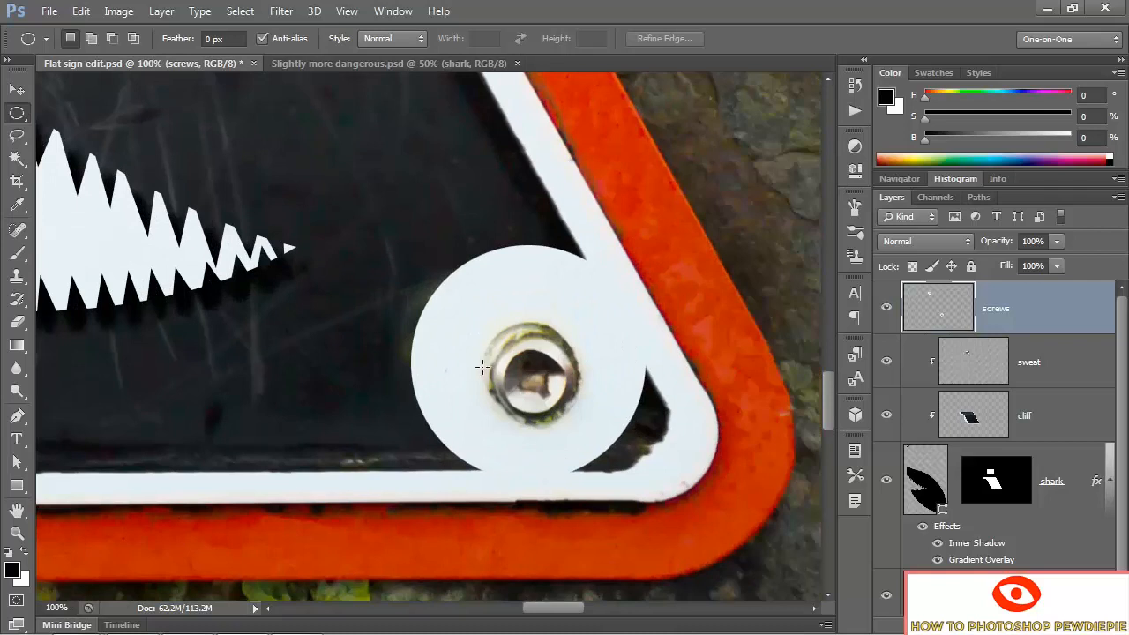
{"action": "left_click", "coordinate": [887, 308]}
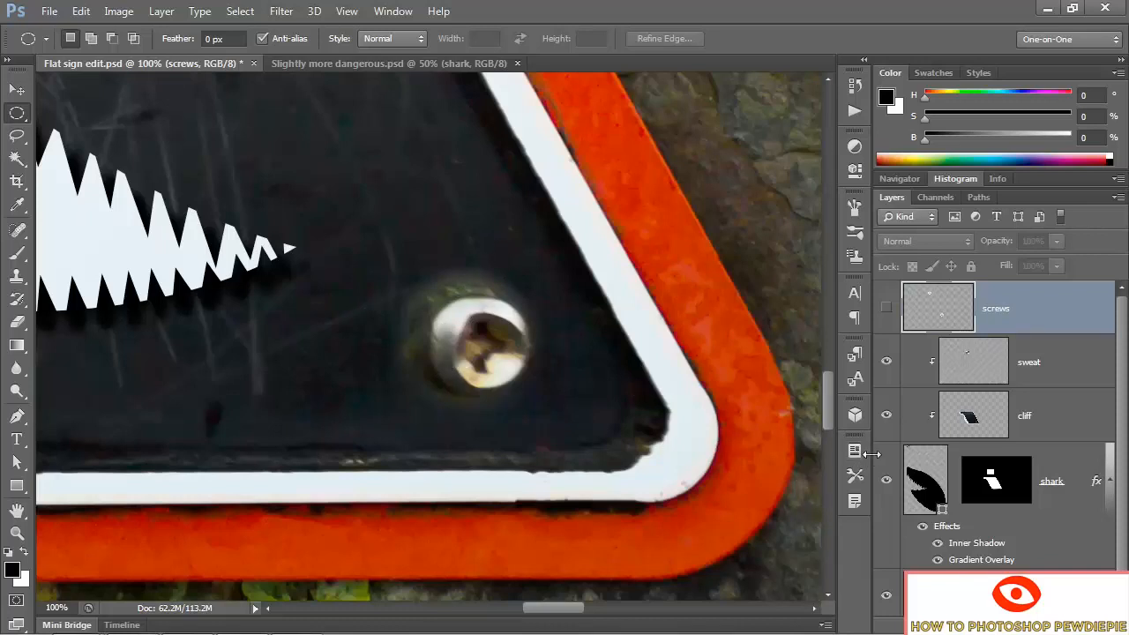
{"action": "left_click", "coordinate": [979, 418]}
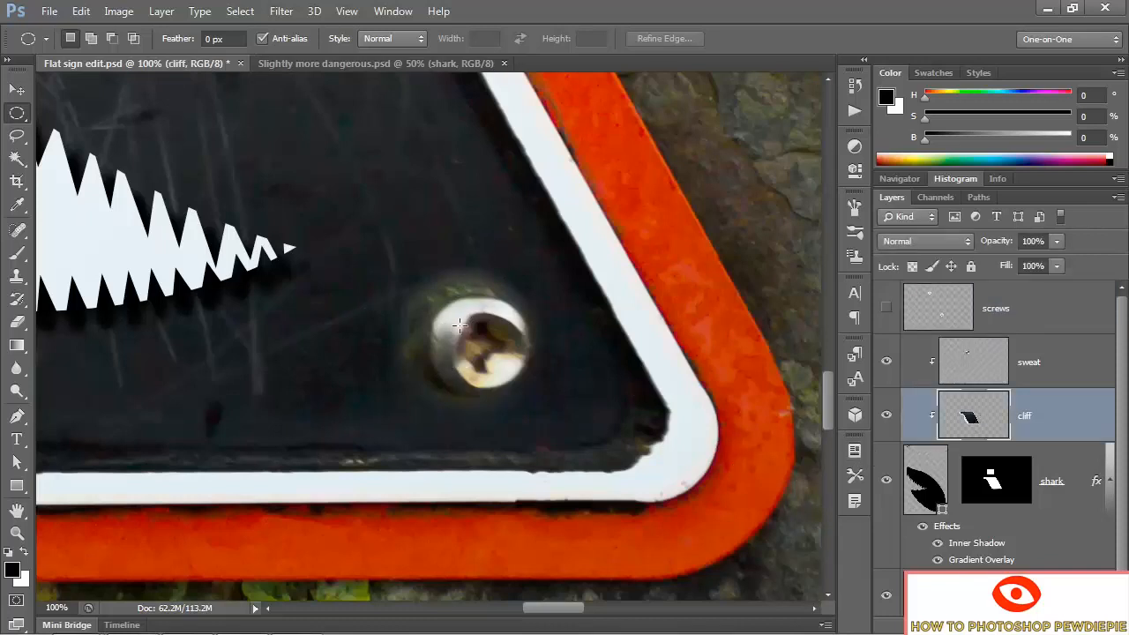
{"action": "left_click", "coordinate": [19, 231]}
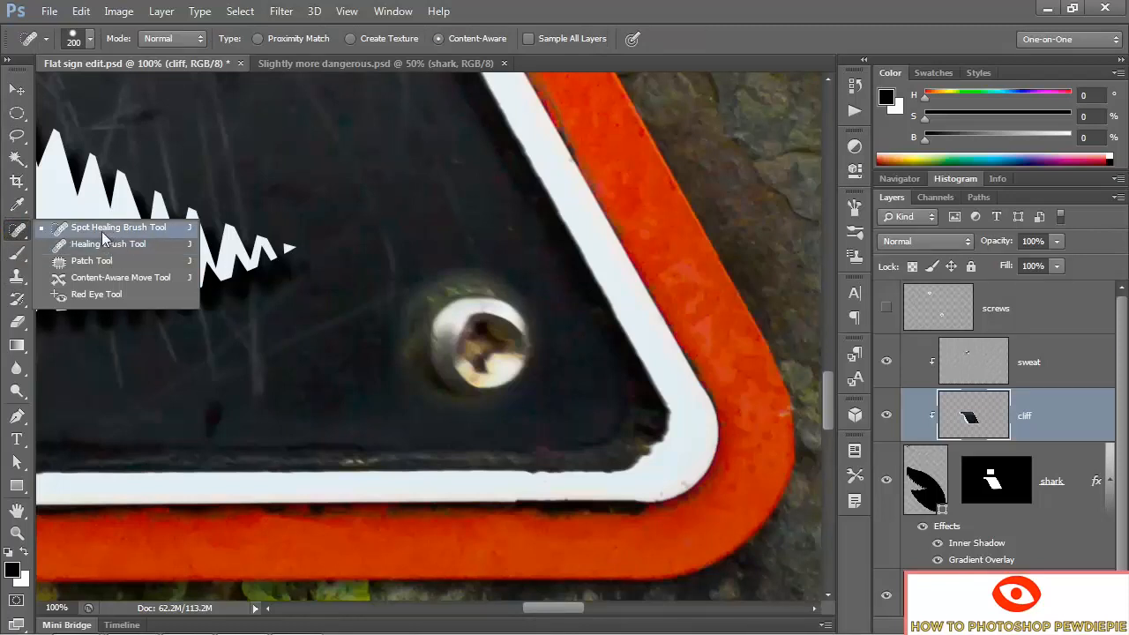
{"action": "left_click", "coordinate": [101, 229]}
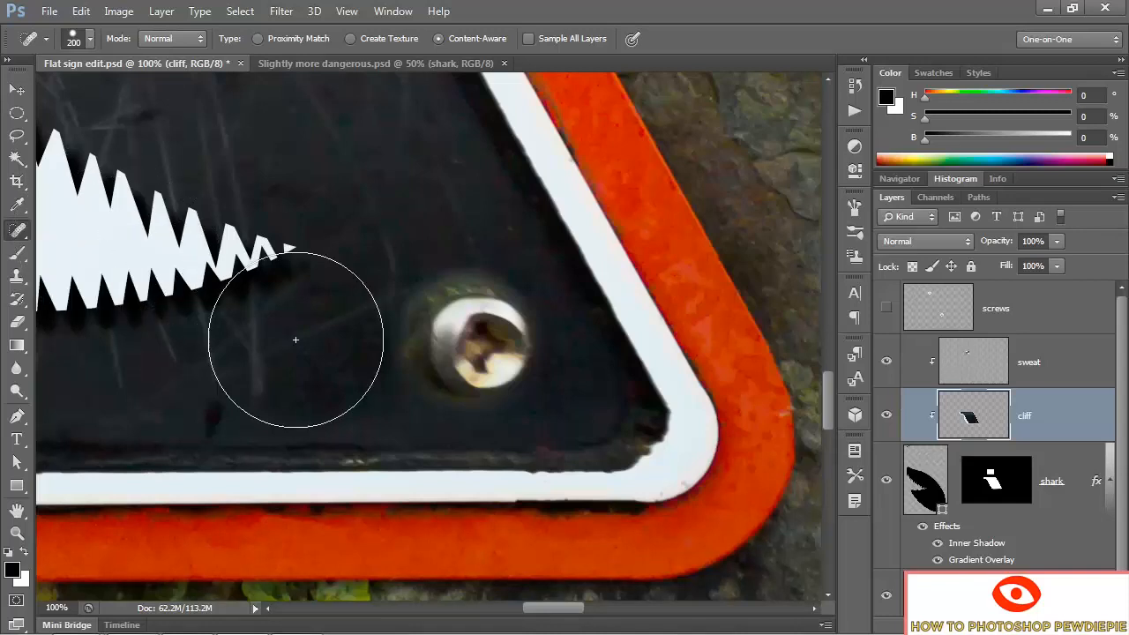
{"action": "right_click", "coordinate": [464, 338]}
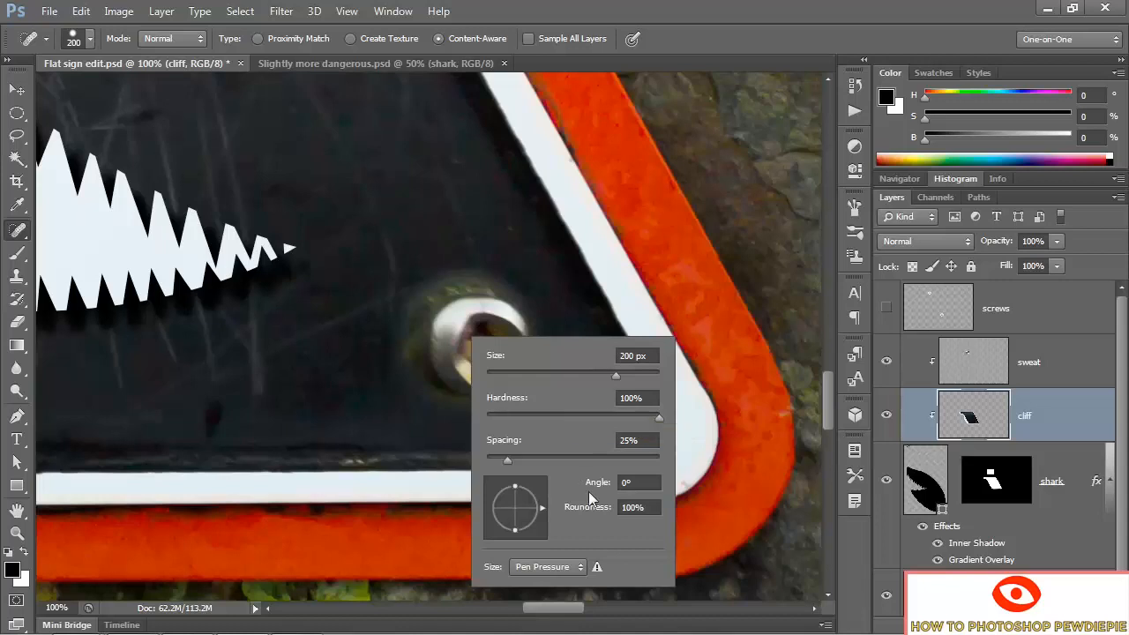
{"action": "key", "text": "Return"}
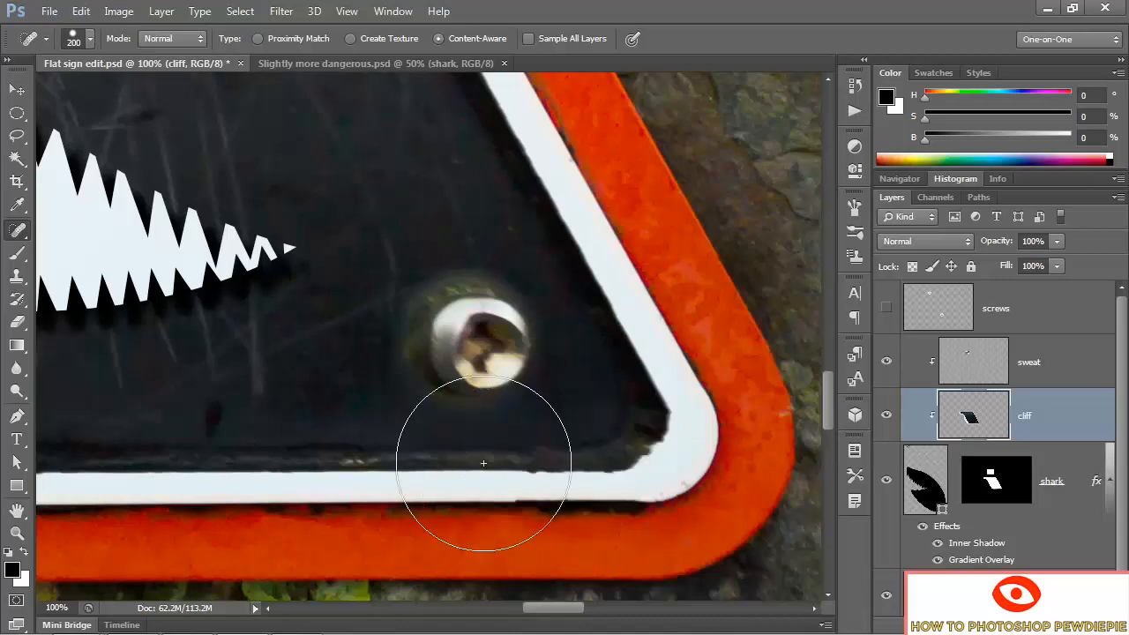
{"action": "left_click", "coordinate": [470, 341]}
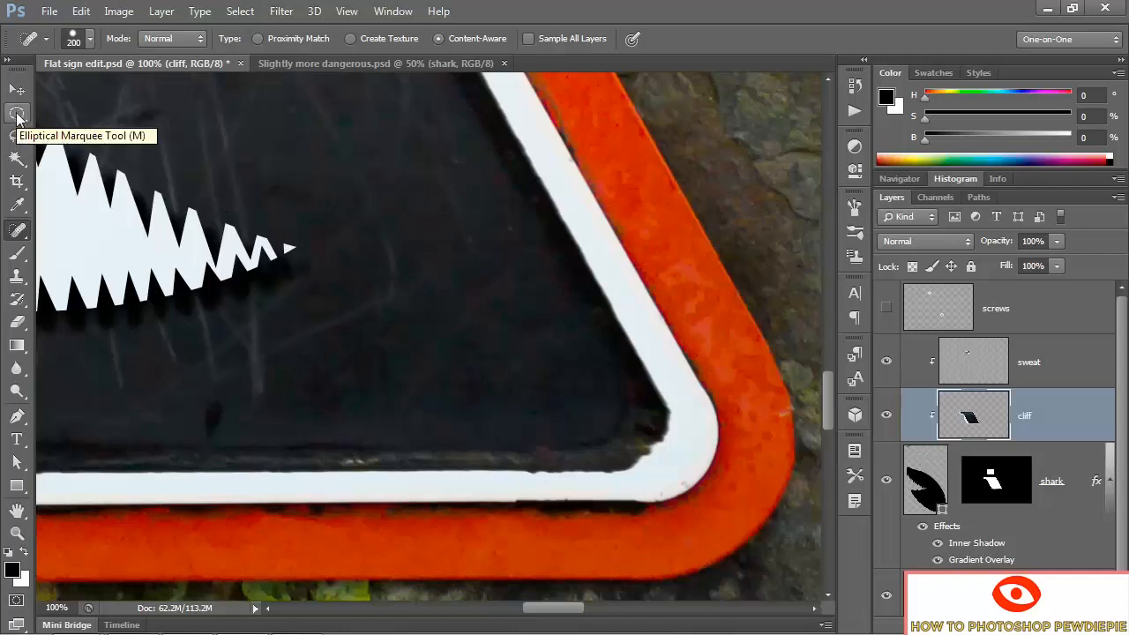
- Show the screws layer again and add a layer mask limiting it to a tight circle around the lower-right screw
{"action": "left_click", "coordinate": [17, 112]}
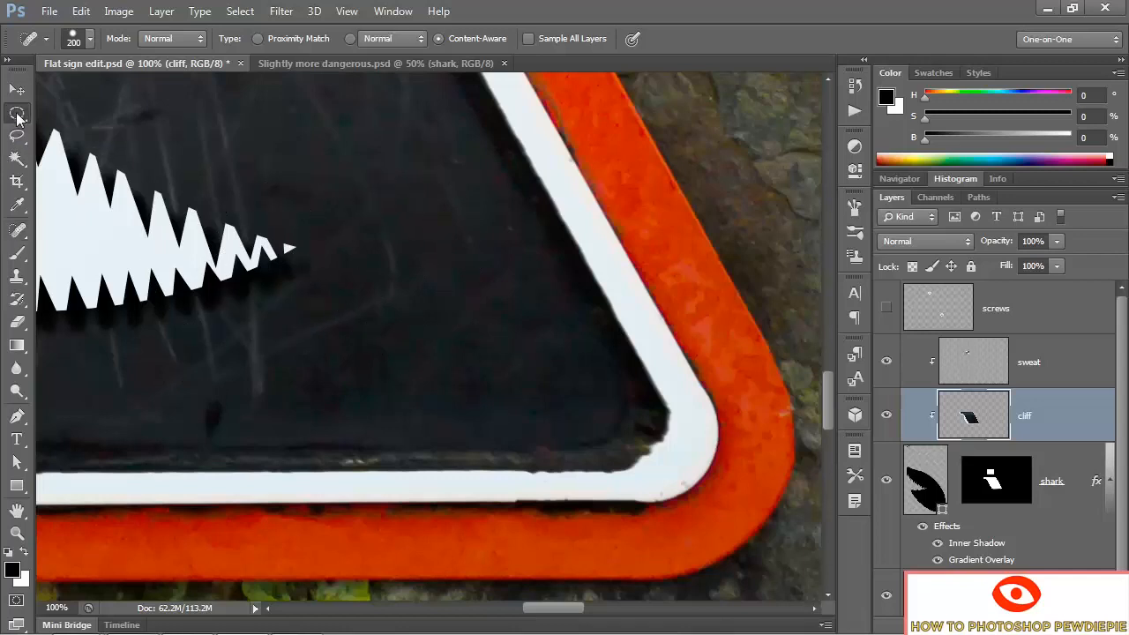
{"action": "left_click", "coordinate": [887, 310]}
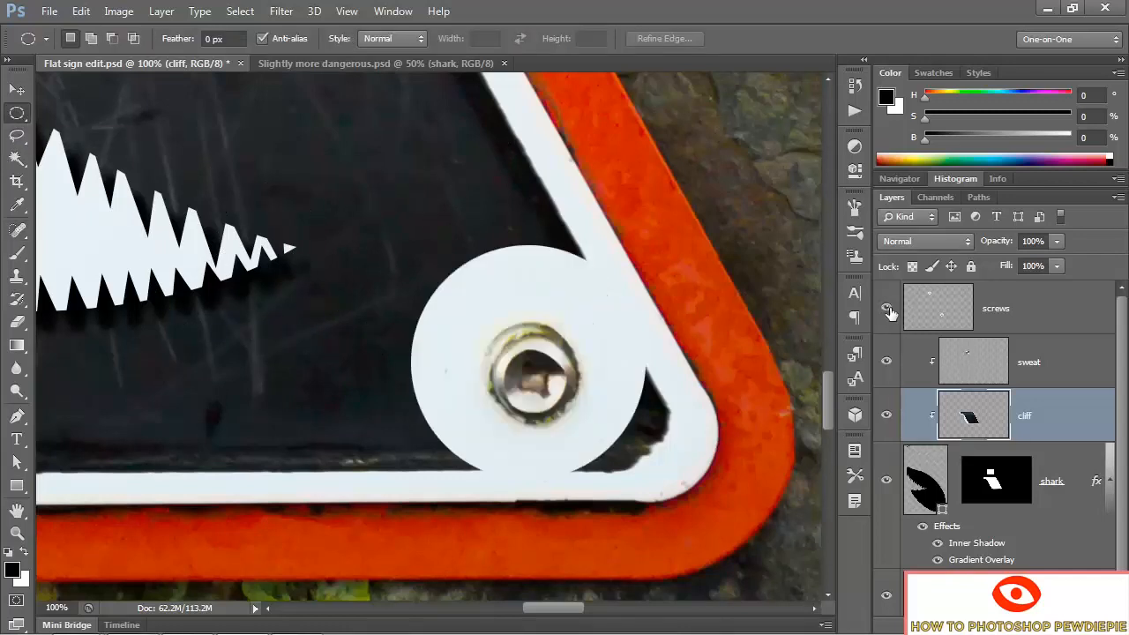
{"action": "left_click", "coordinate": [947, 304]}
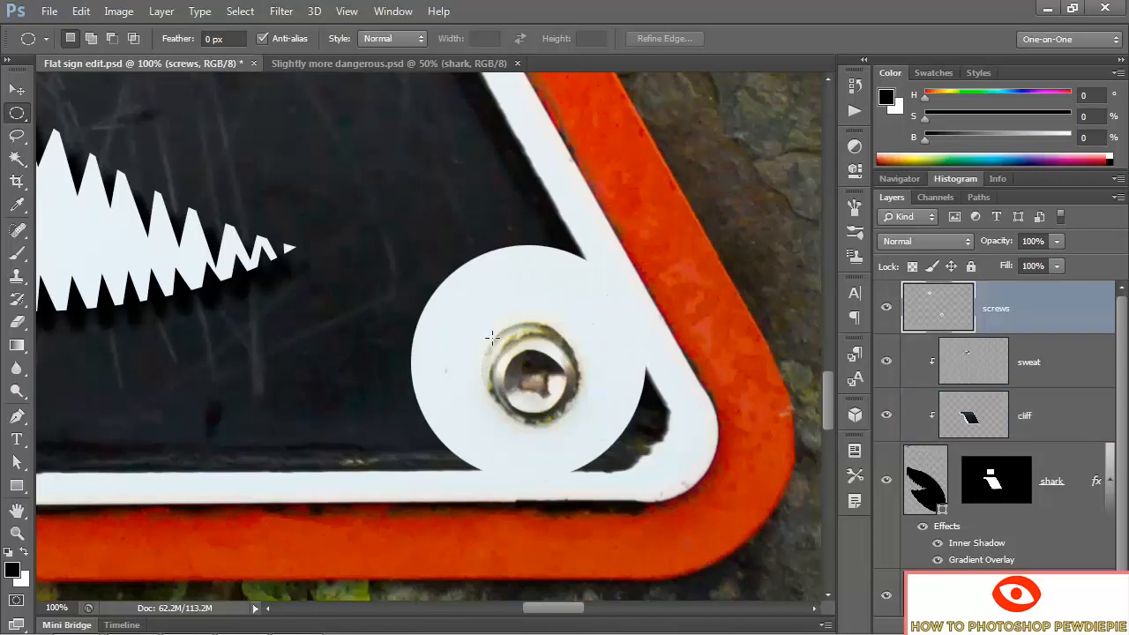
{"action": "left_click_drag", "start_coordinate": [492, 333], "coordinate": [575, 416]}
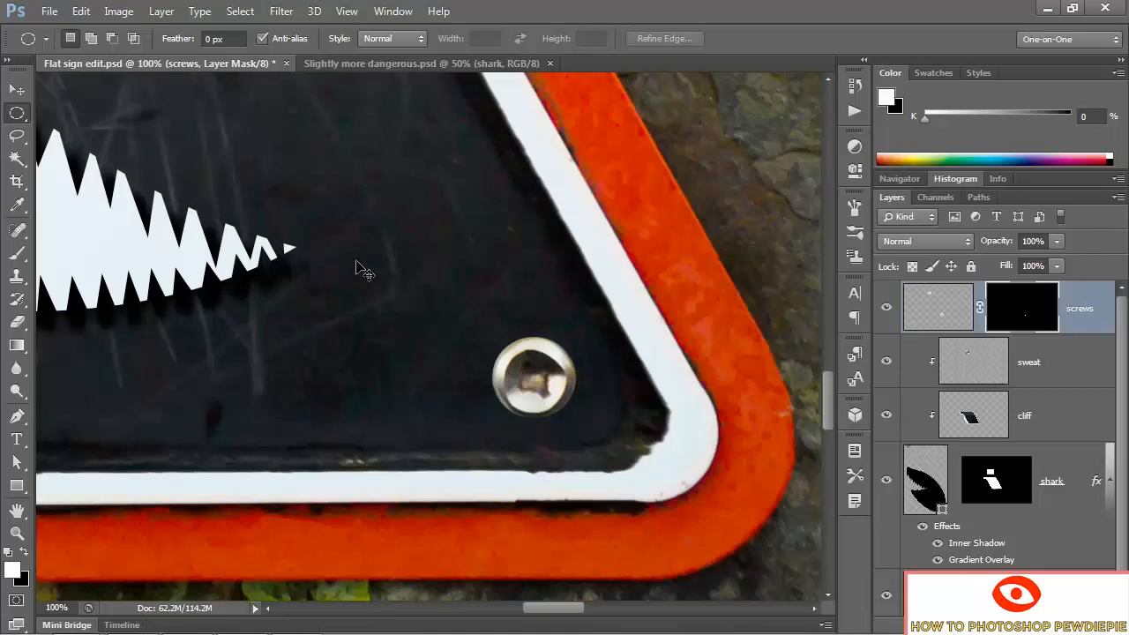
- Fill a full-width rectangular area of the screws layer mask above the lower-right screw with white, and deselect
{"action": "key", "text": "ctrl+0"}
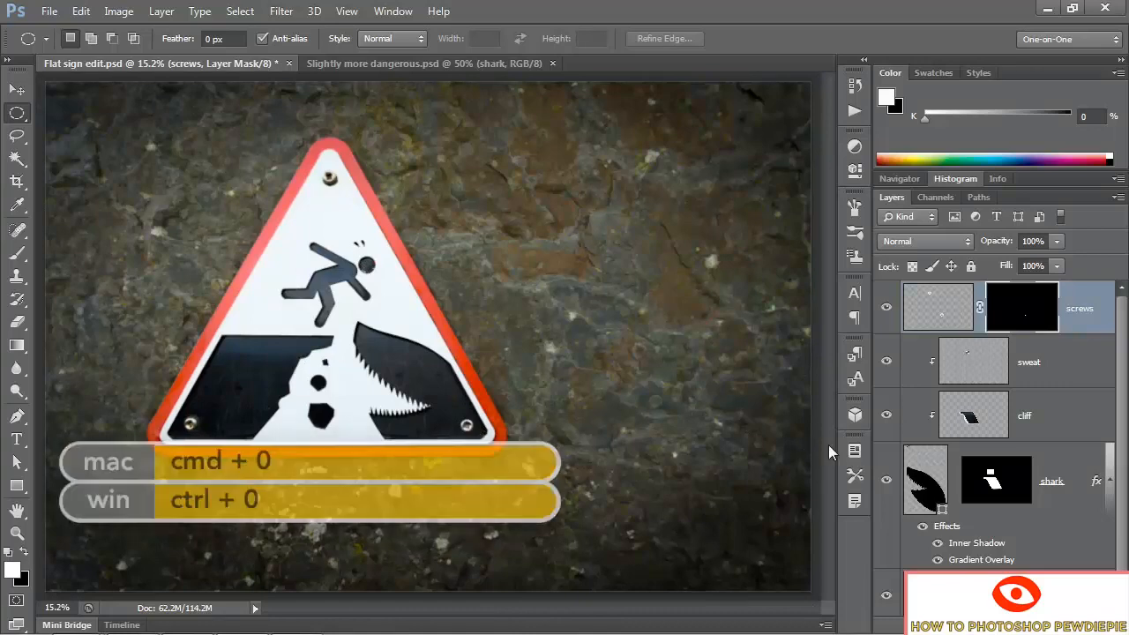
{"action": "key", "text": "ctrl+minus"}
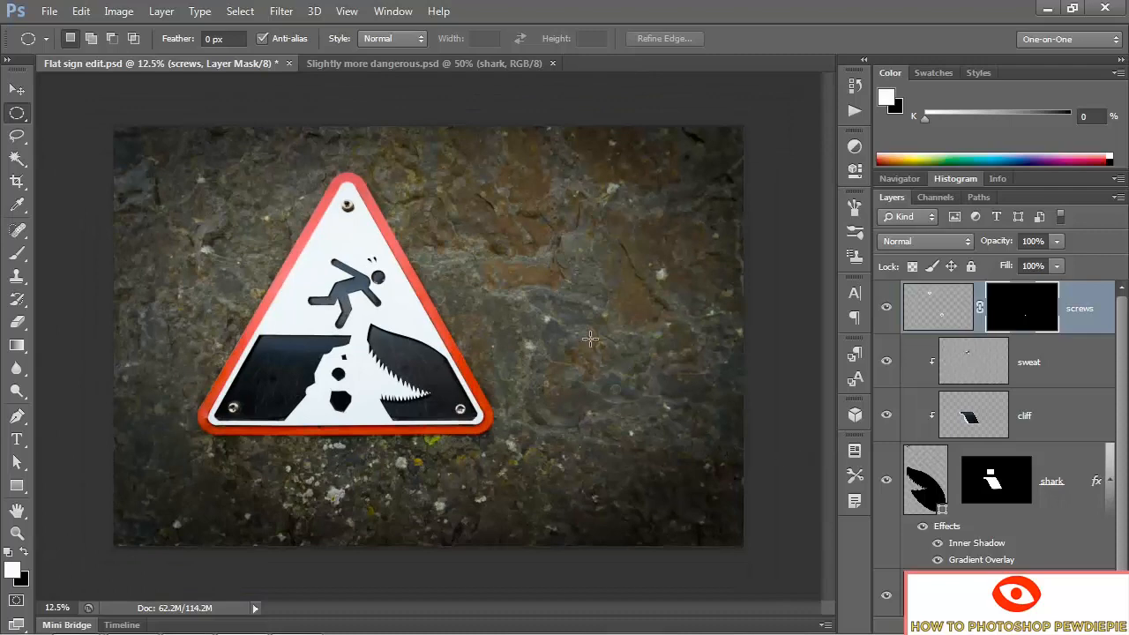
{"action": "left_click", "coordinate": [1000, 309], "text": "alt"}
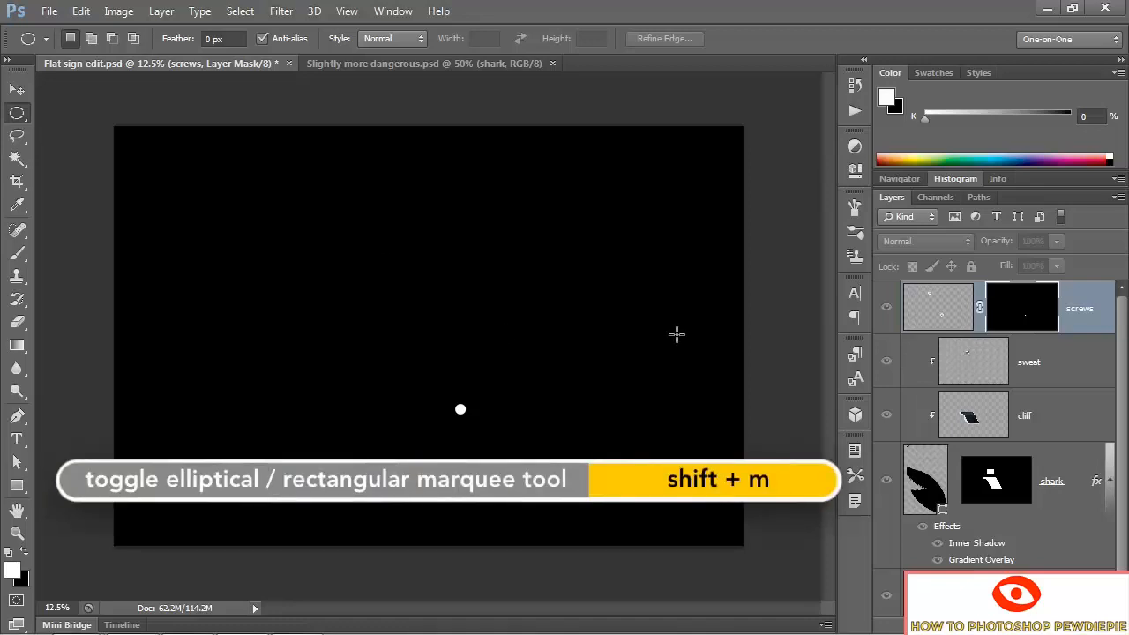
{"action": "key", "text": "shift+m"}
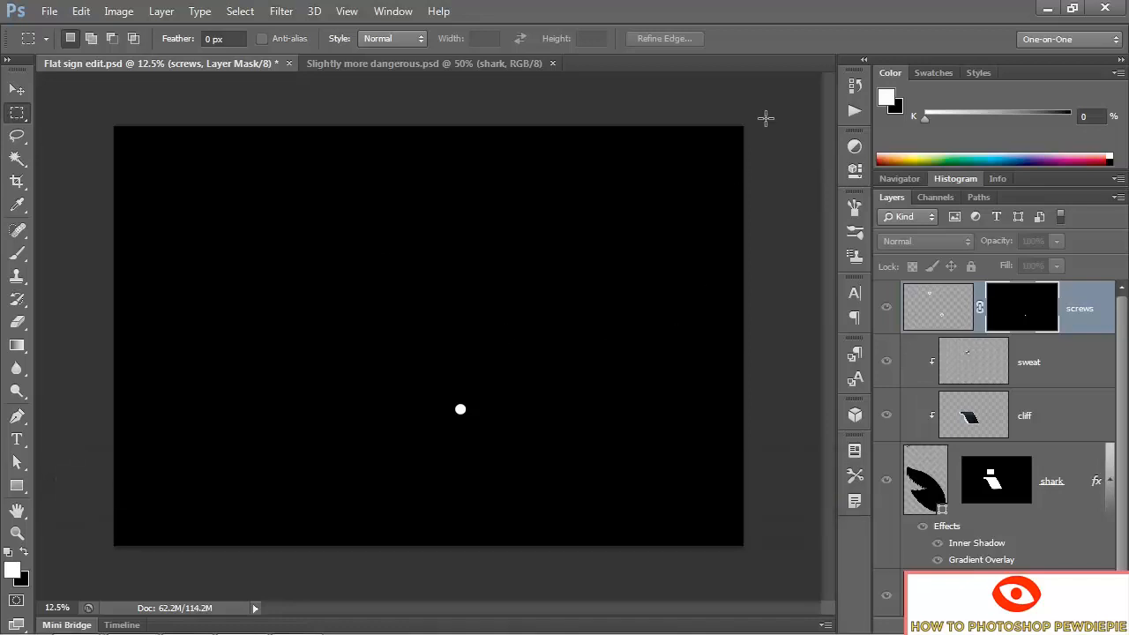
{"action": "left_click_drag", "start_coordinate": [765, 118], "coordinate": [82, 364]}
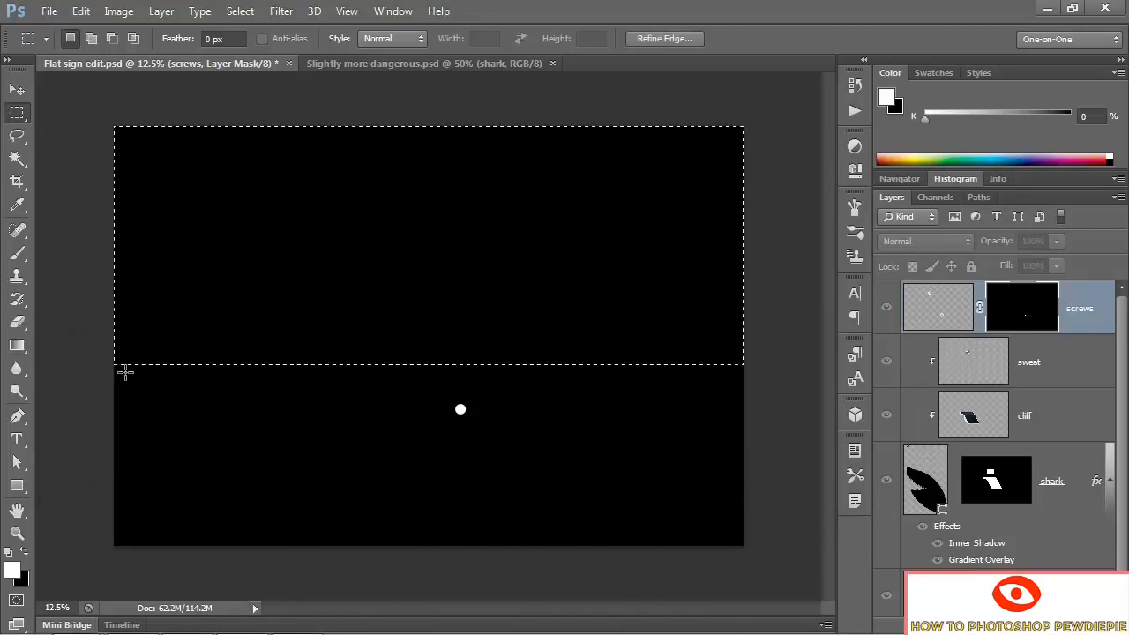
{"action": "left_click", "coordinate": [1023, 320], "text": "alt"}
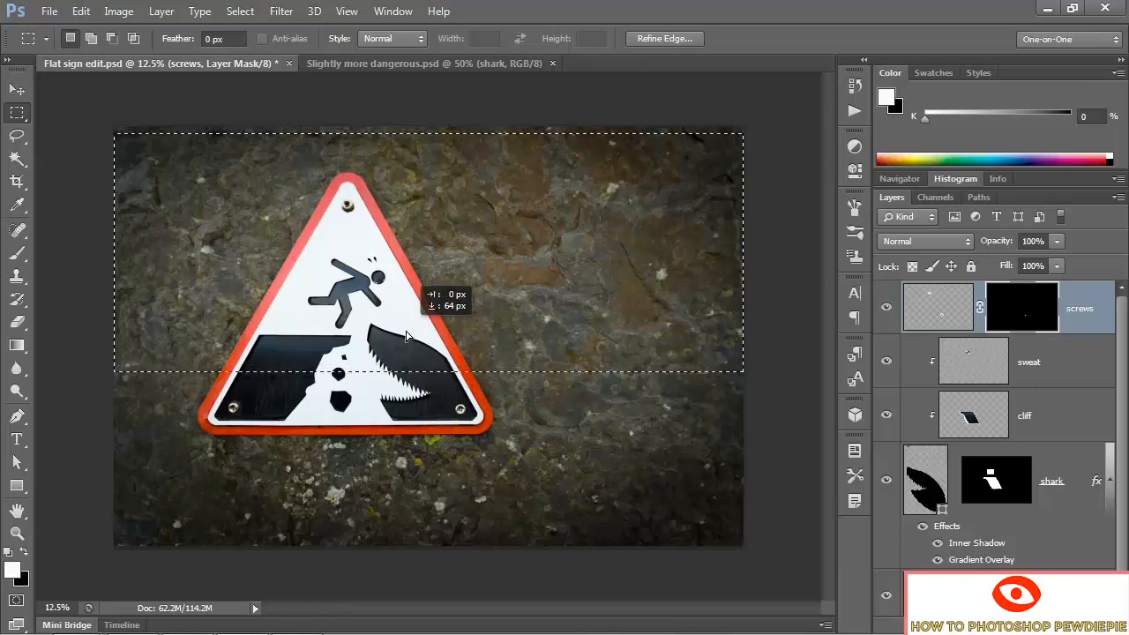
{"action": "left_click_drag", "start_coordinate": [406, 335], "coordinate": [407, 352]}
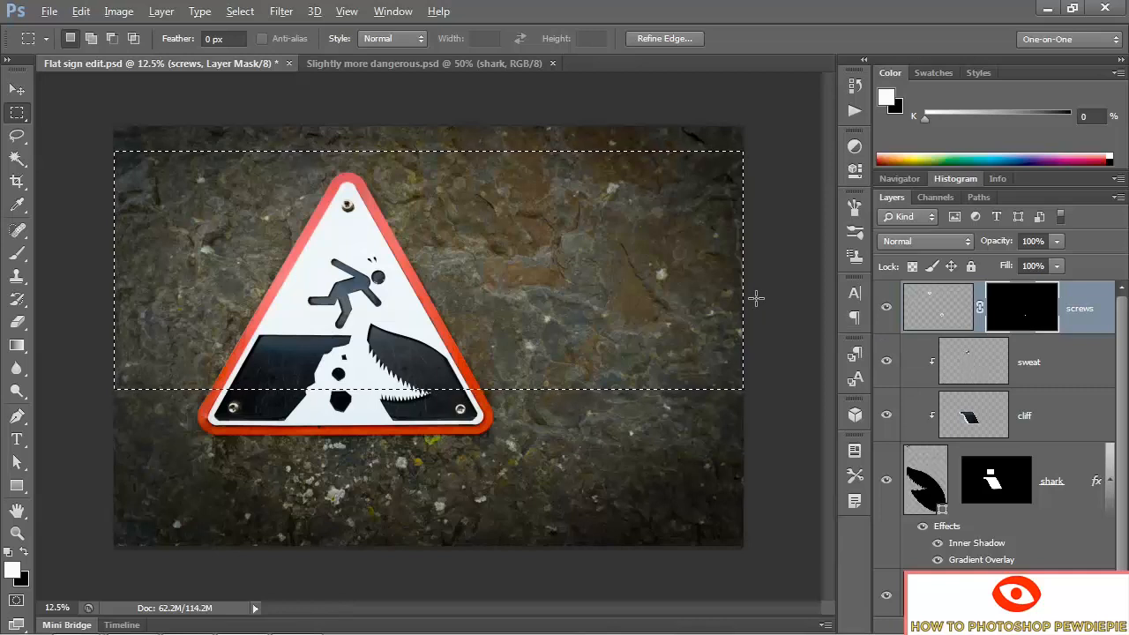
{"action": "key", "text": "alt+BackSpace"}
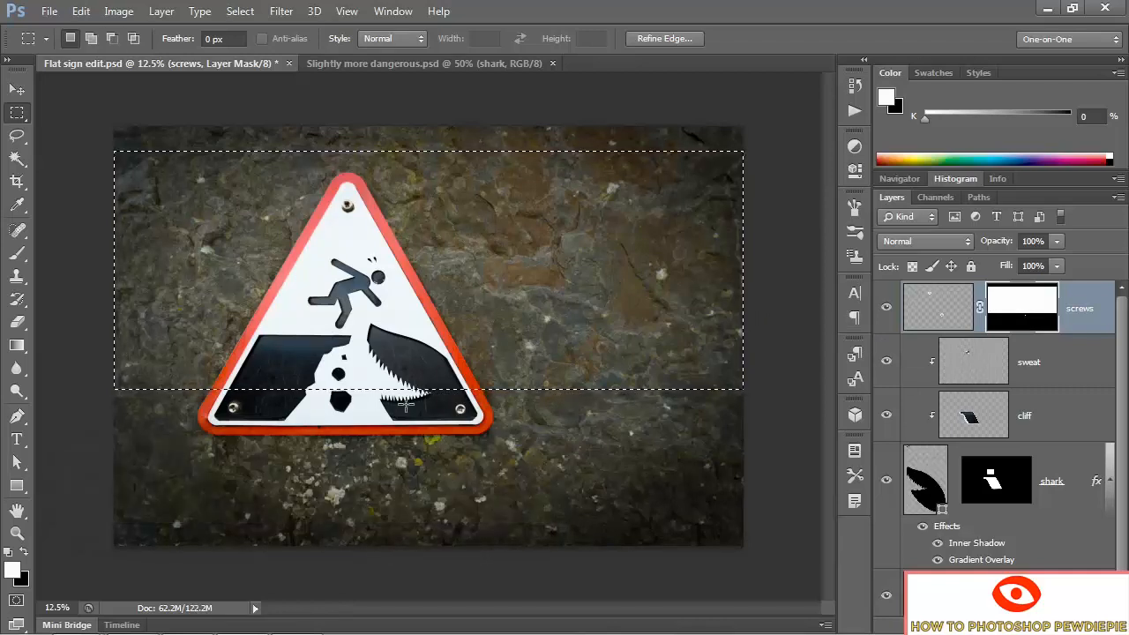
{"action": "key", "text": "ctrl+d"}
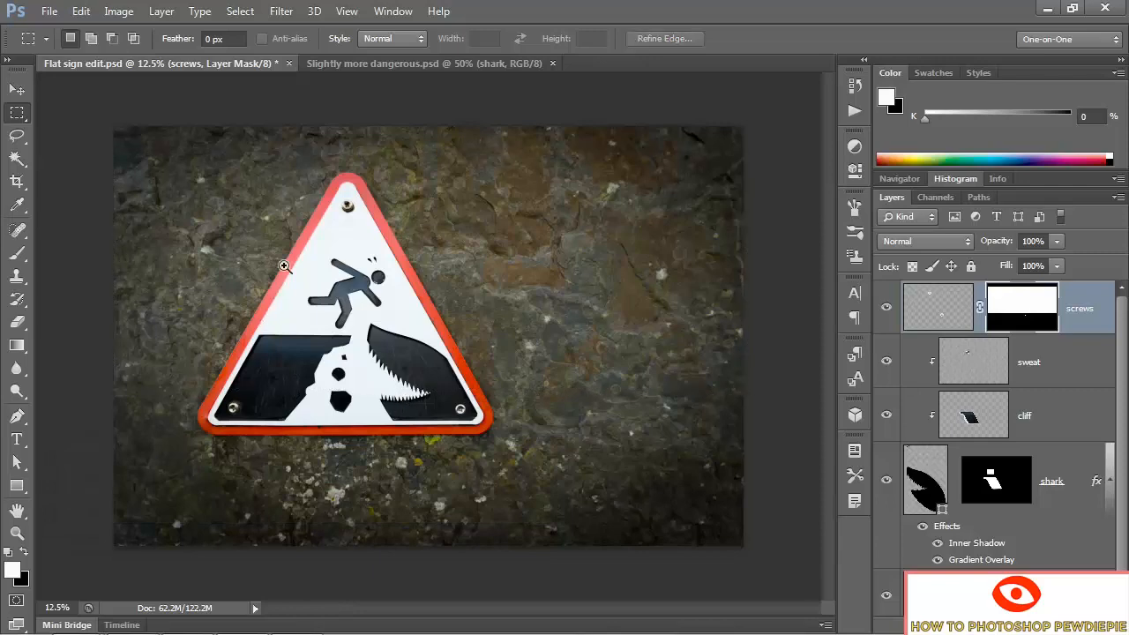
- Select a rectangular area around the sign's top screw and make the screws layer's image active instead of its mask
{"action": "left_click", "coordinate": [346, 220]}
{"action": "left_click", "coordinate": [346, 220]}
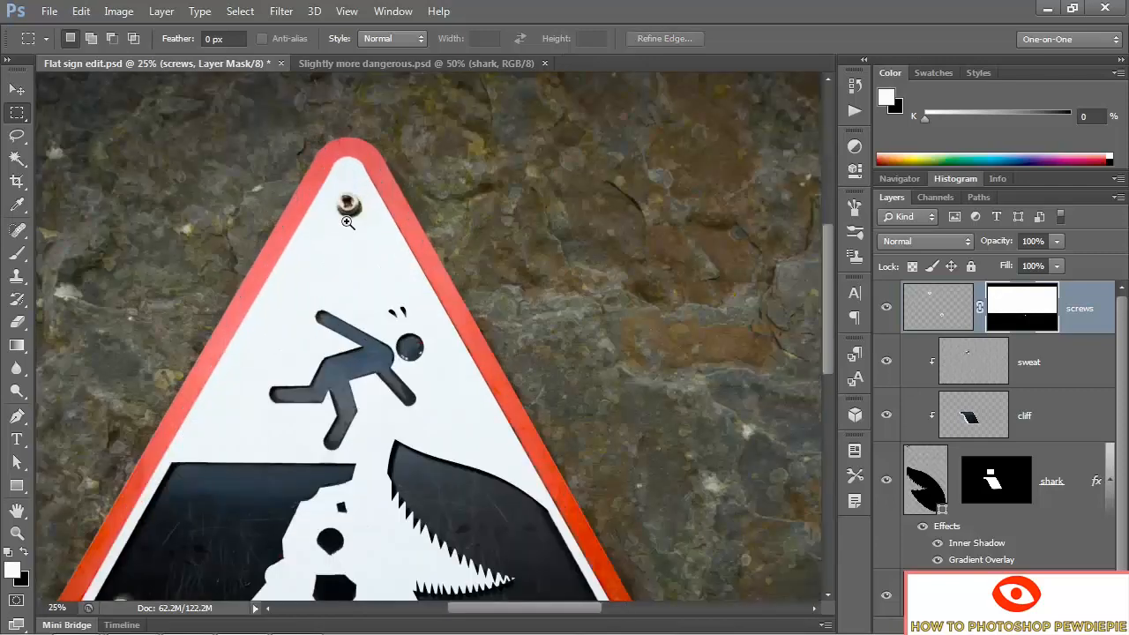
{"action": "left_click", "coordinate": [348, 222]}
{"action": "left_click", "coordinate": [349, 222]}
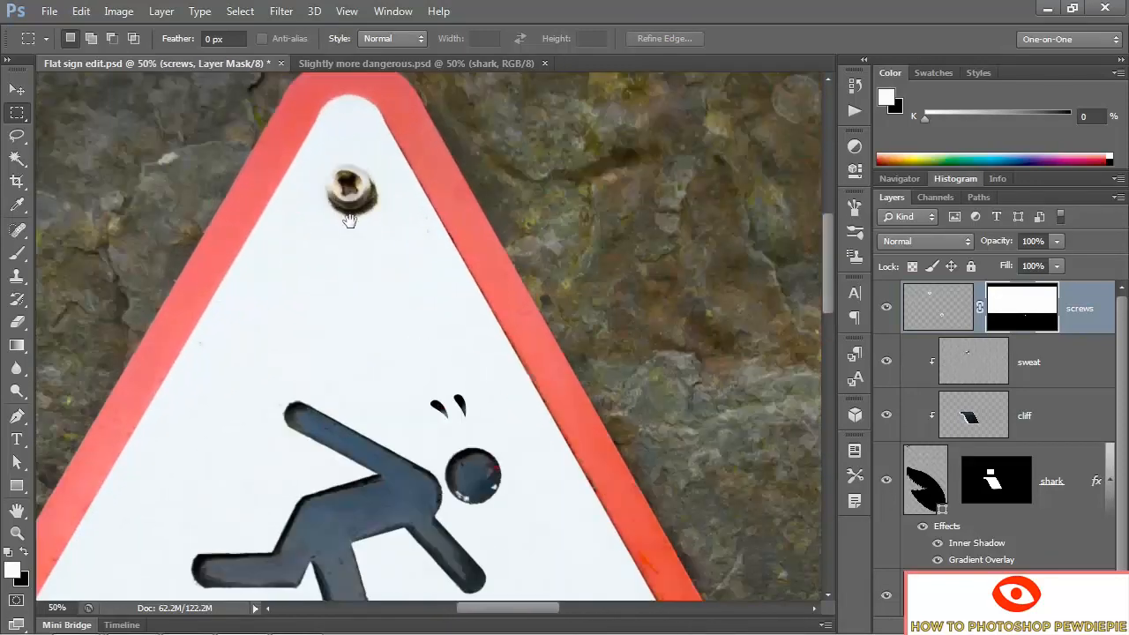
{"action": "left_click_drag", "start_coordinate": [349, 220], "coordinate": [387, 306]}
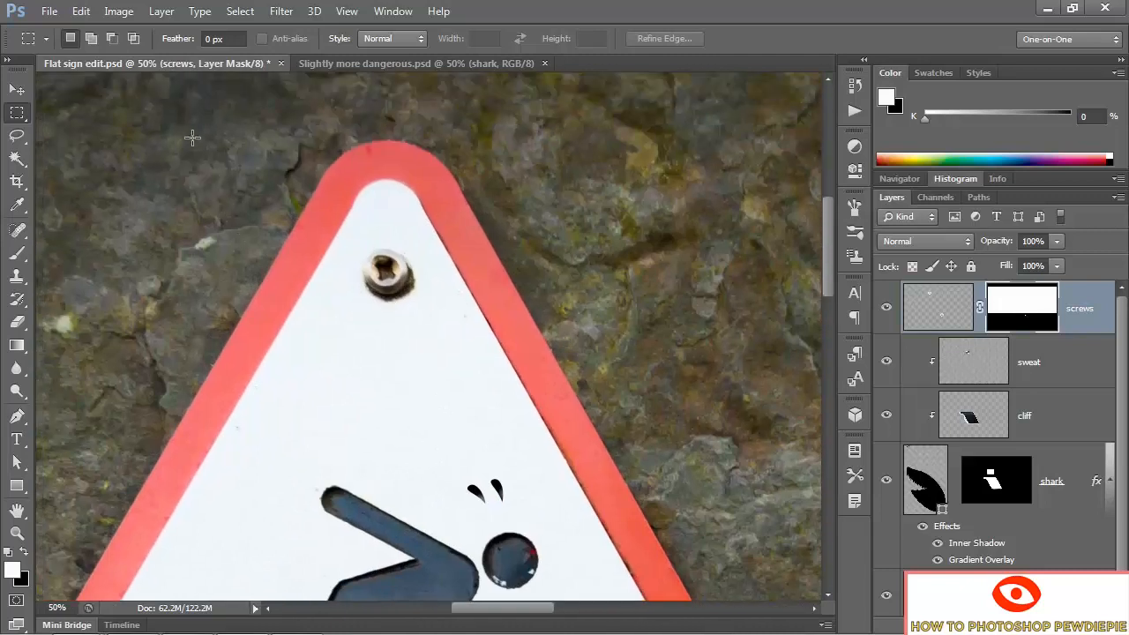
{"action": "left_click_drag", "start_coordinate": [614, 406], "coordinate": [629, 424]}
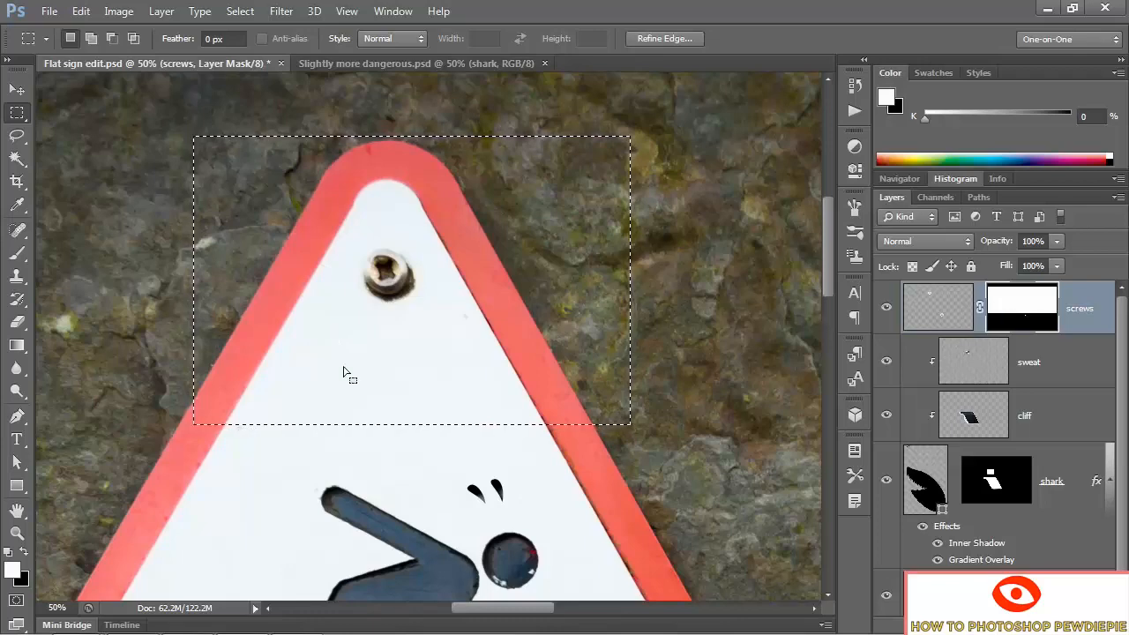
{"action": "left_click", "coordinate": [931, 308]}
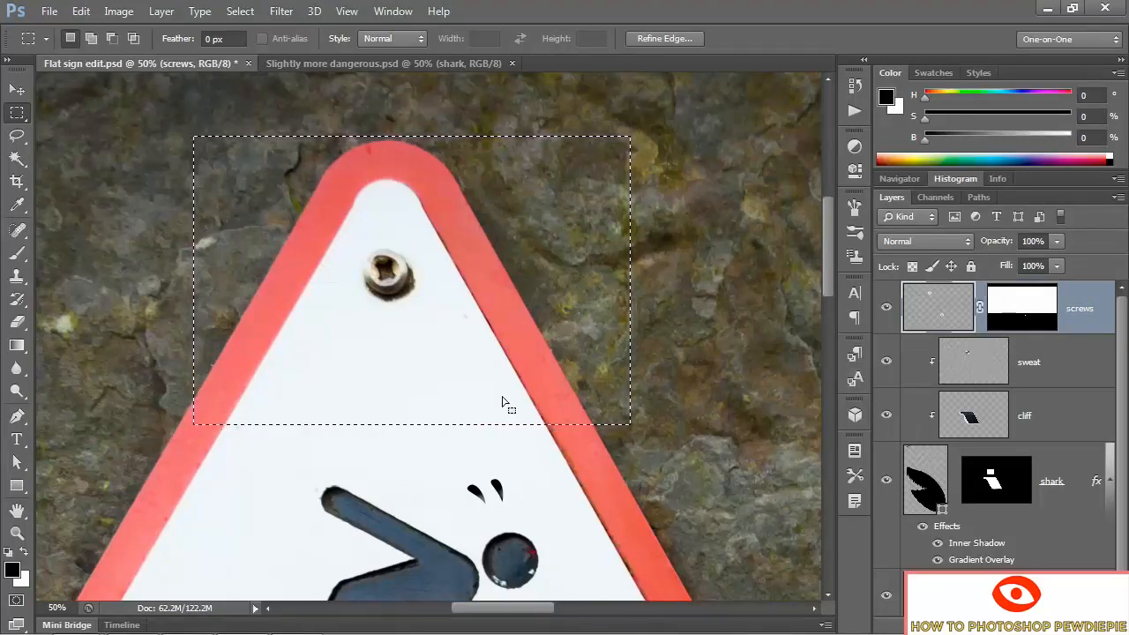
- Move the selected screw onto the shark's head as its eye, centred where the guides cross, then deselect and hide the guides
{"action": "left_click_drag", "start_coordinate": [504, 398], "coordinate": [385, 204]}
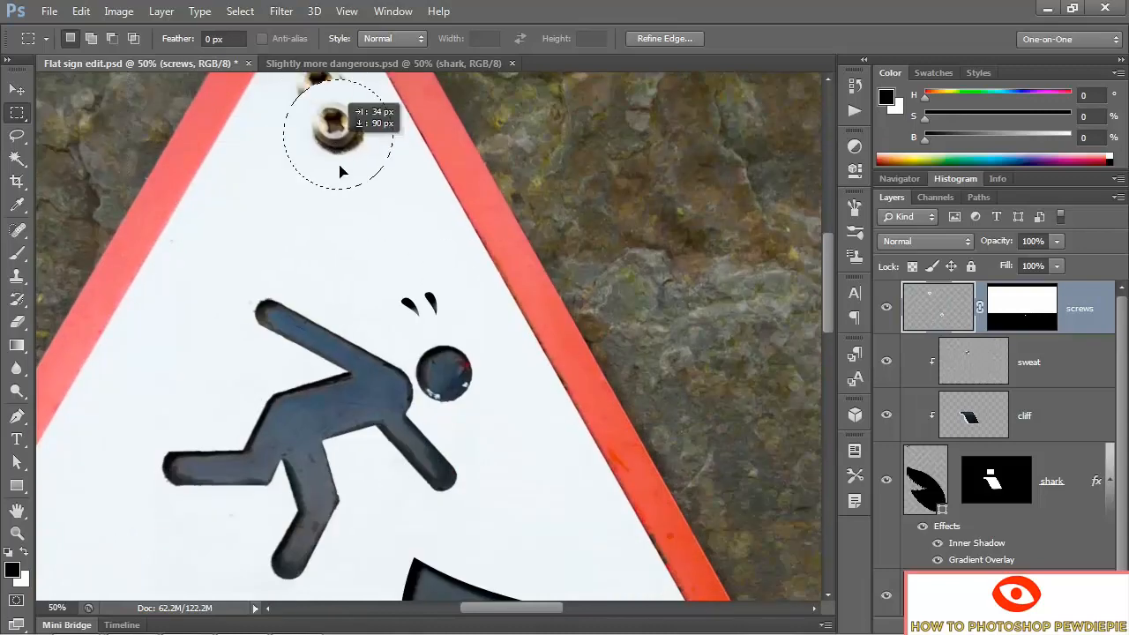
{"action": "left_click_drag", "start_coordinate": [331, 115], "coordinate": [535, 501]}
{"action": "left_click_drag", "start_coordinate": [451, 498], "coordinate": [314, 223]}
{"action": "left_click_drag", "start_coordinate": [399, 222], "coordinate": [484, 328]}
{"action": "left_click", "coordinate": [443, 412], "text": "ctrl"}
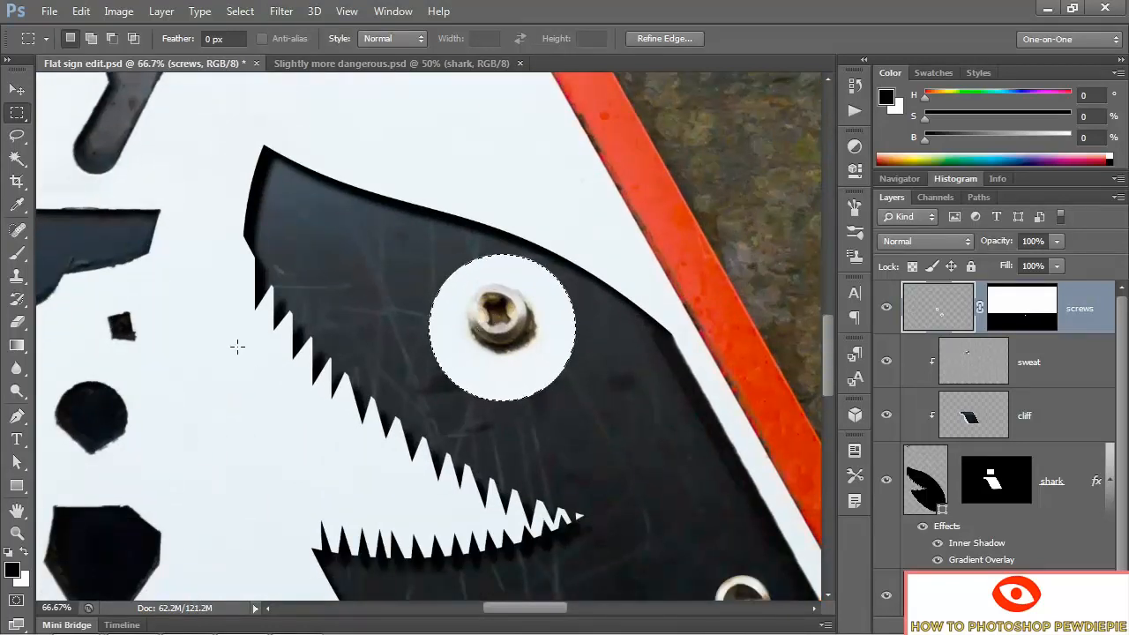
{"action": "key", "text": "ctrl+semicolon"}
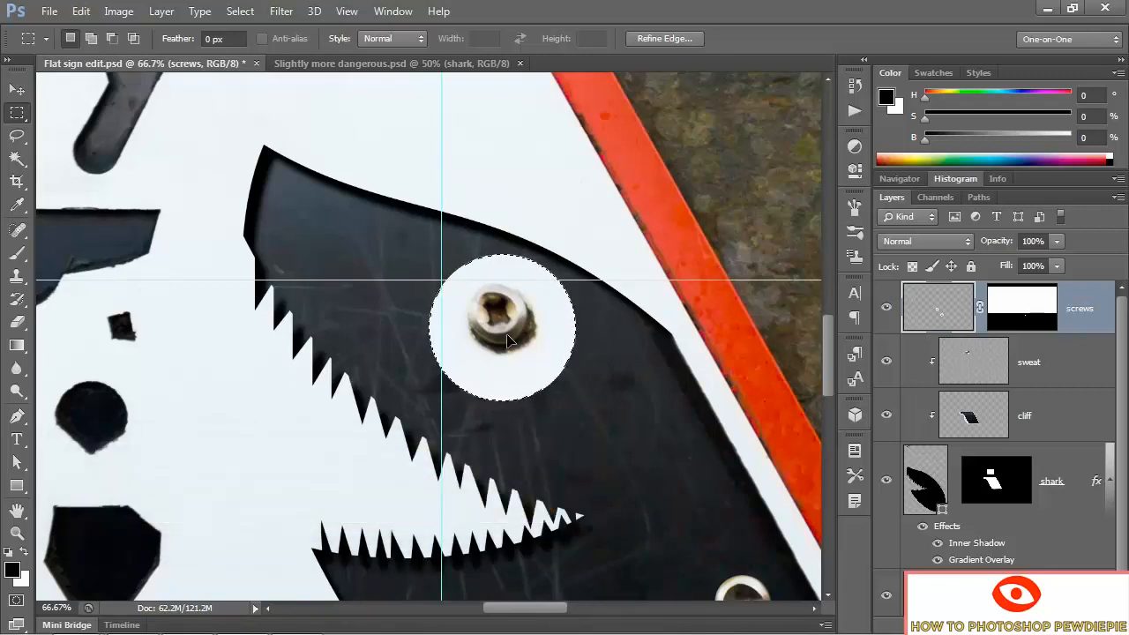
{"action": "left_click_drag", "start_coordinate": [499, 346], "coordinate": [446, 310]}
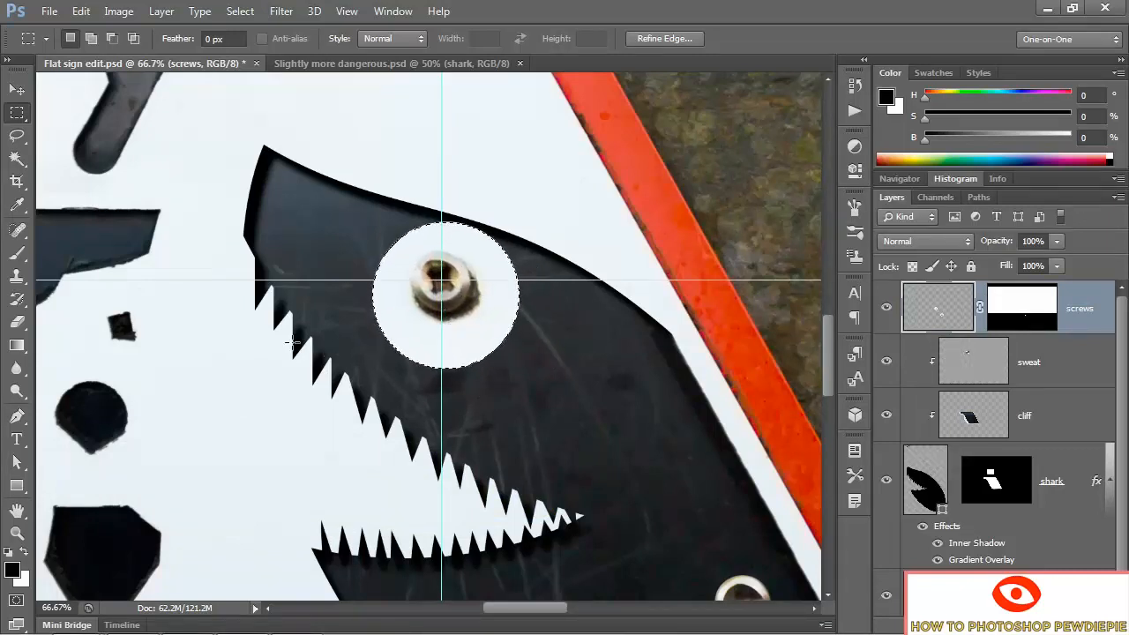
{"action": "key", "text": "ctrl+d"}
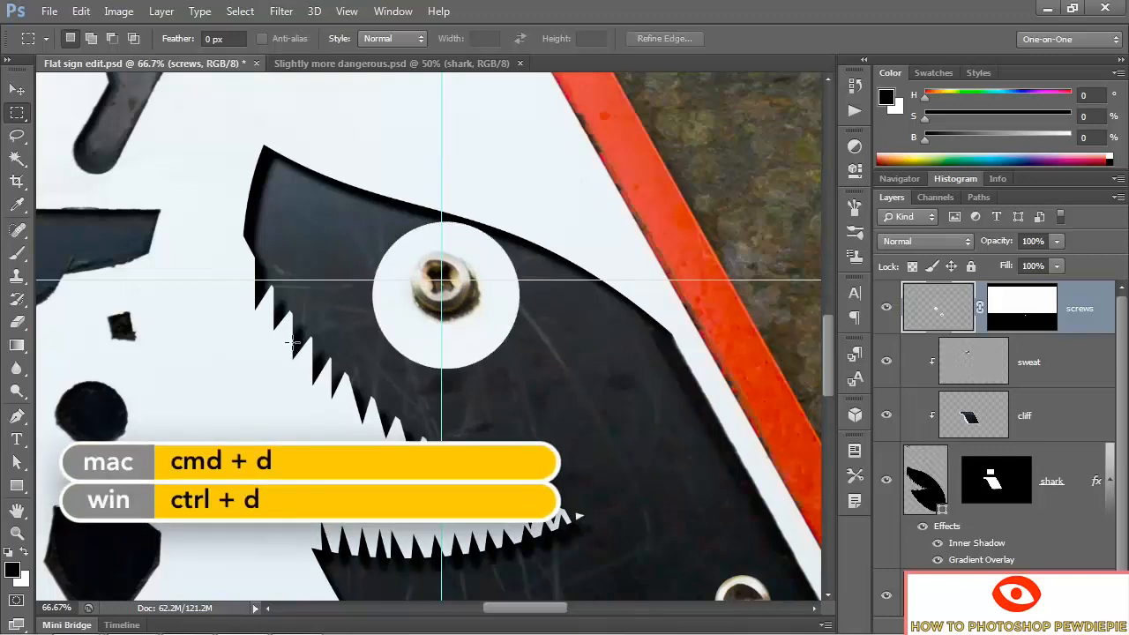
{"action": "key", "text": "ctrl+semicolon"}
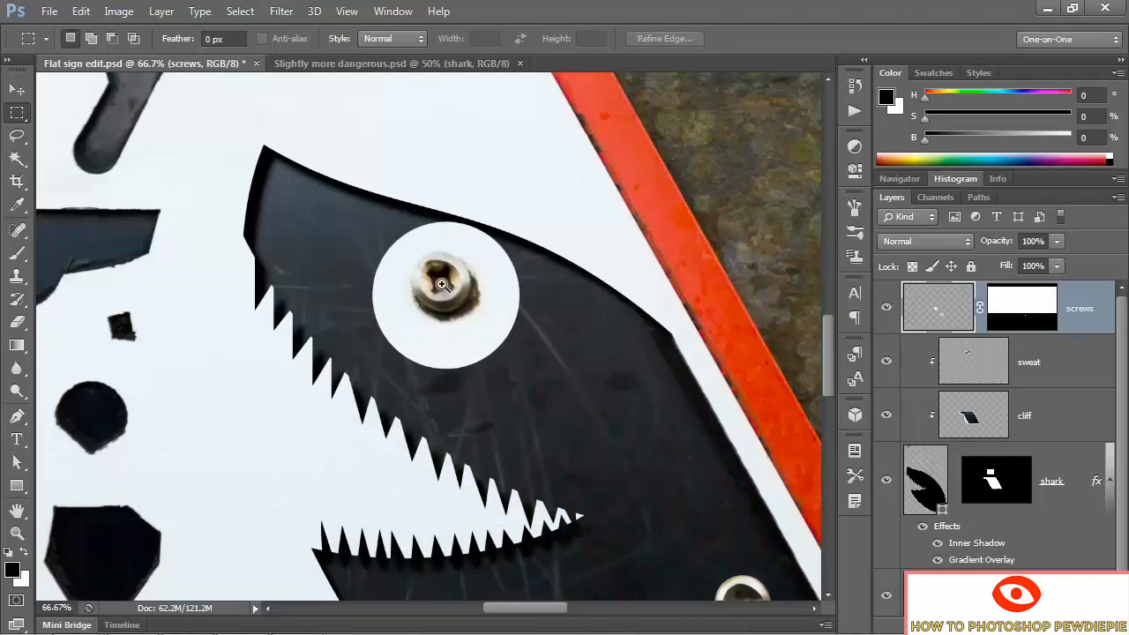
- Select the eye screw's head with a tight circular marquee, activate the screws layer mask and invert the selection
{"action": "scroll", "coordinate": [441, 283], "scroll_direction": "up", "scroll_amount": 1}
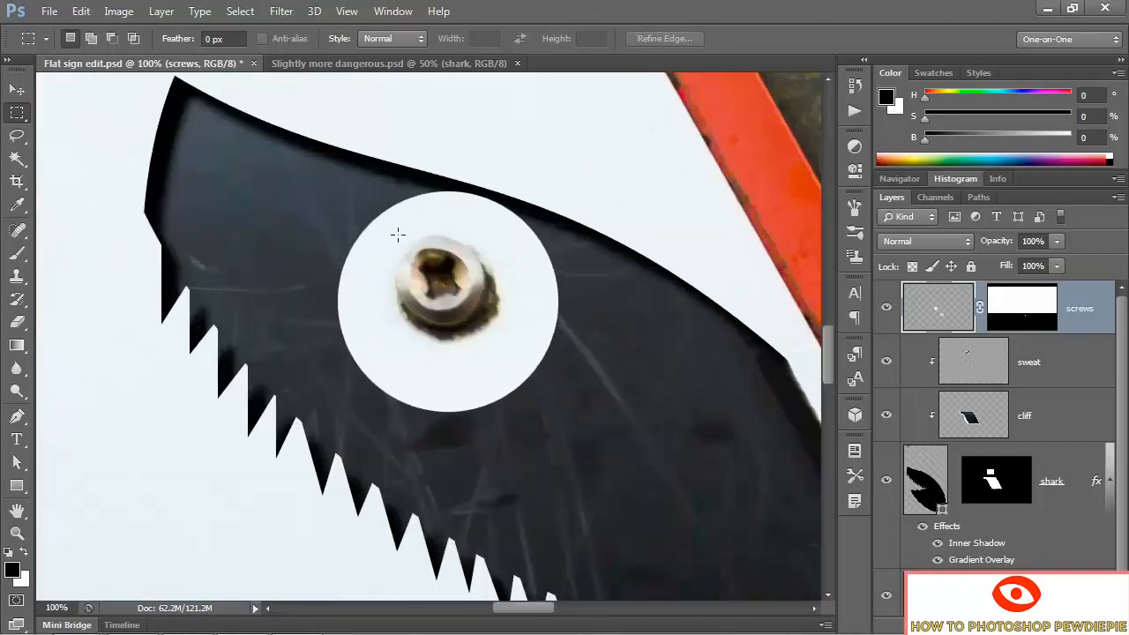
{"action": "key", "text": "shift+m"}
{"action": "left_click_drag", "start_coordinate": [401, 233], "coordinate": [484, 325]}
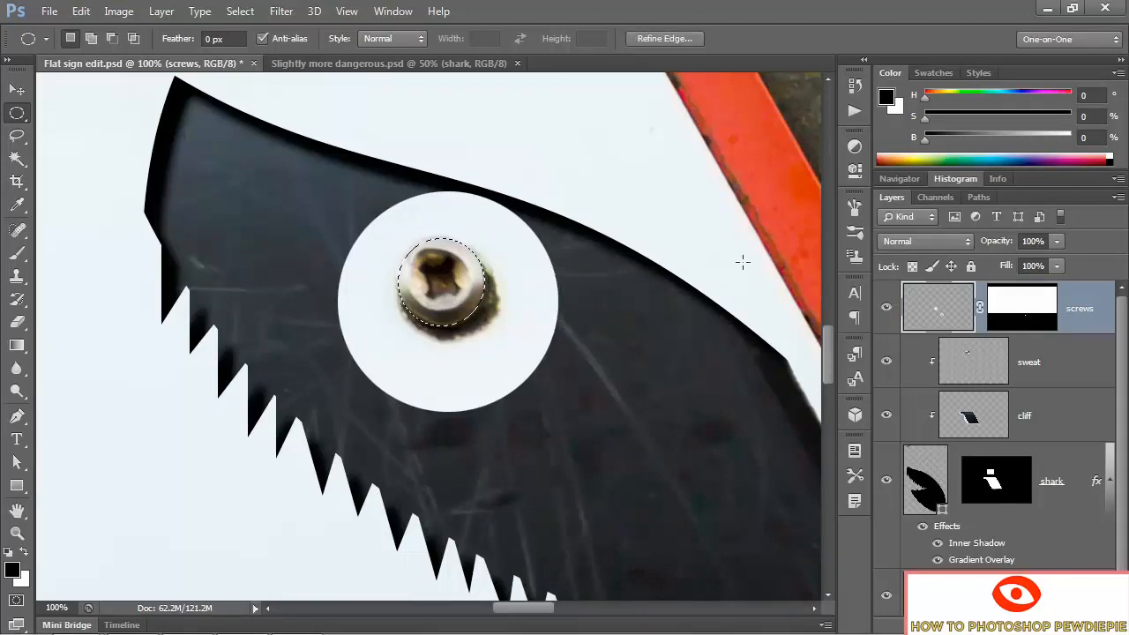
{"action": "left_click", "coordinate": [1022, 307]}
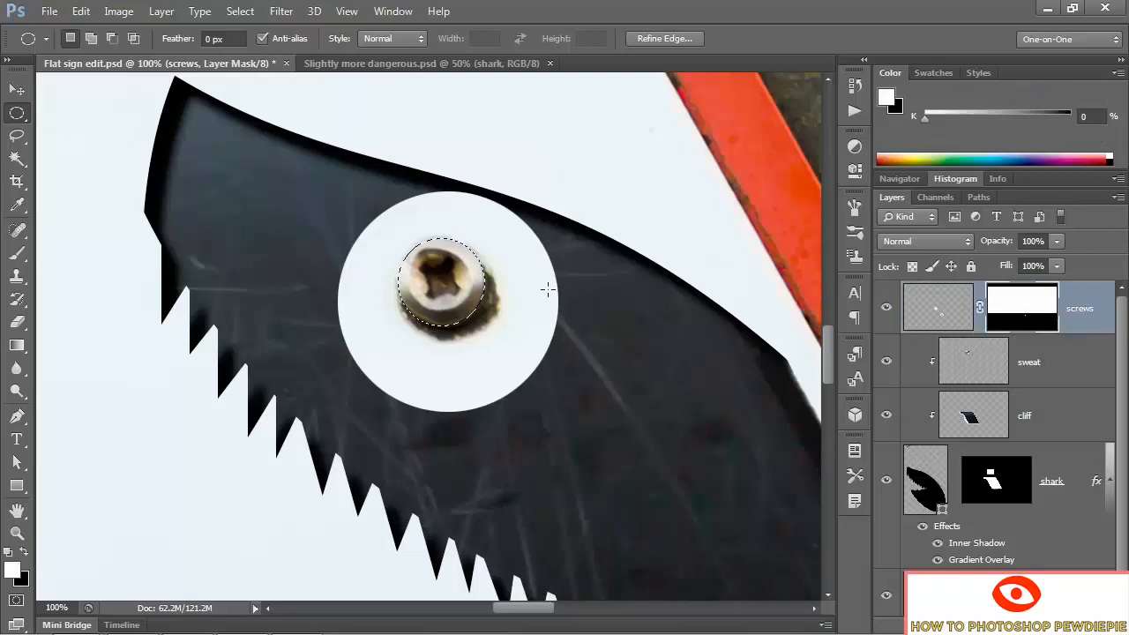
{"action": "left_click", "coordinate": [238, 13]}
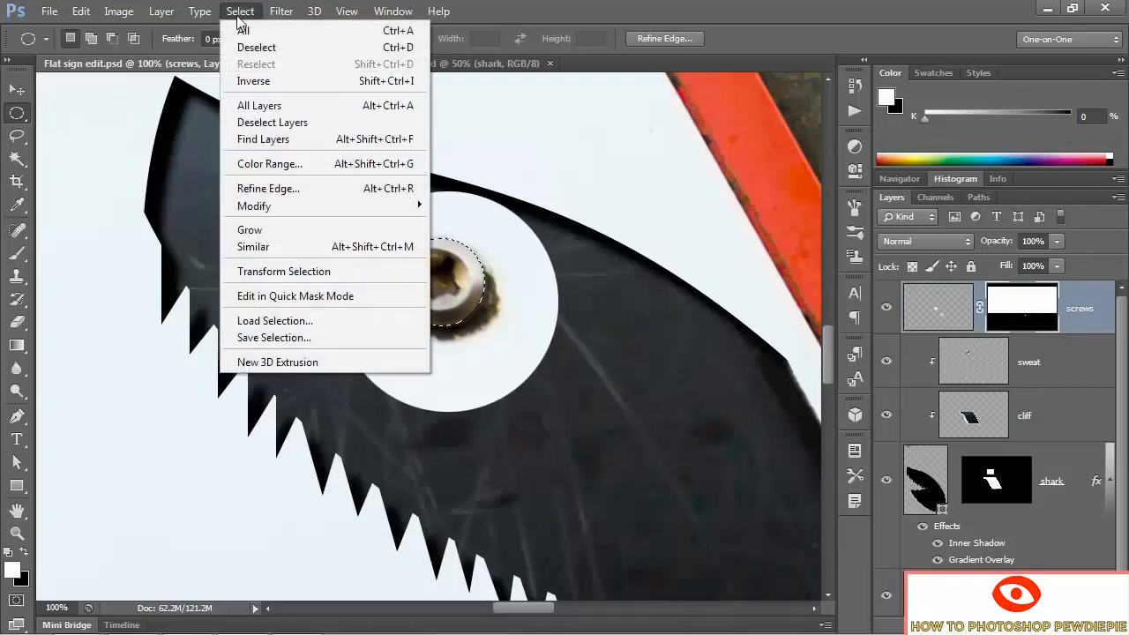
{"action": "left_click", "coordinate": [310, 81]}
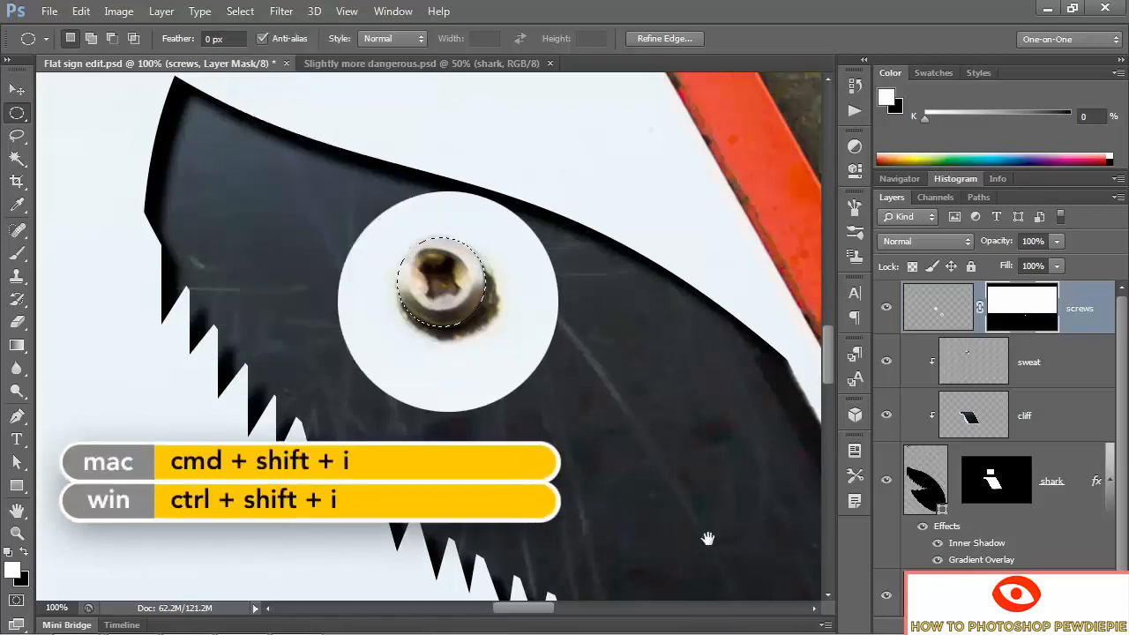
- Subtract a circle around the lower-right screw from the selection, fill the rest of the screws layer mask with black, and deselect
{"action": "left_click_drag", "start_coordinate": [696, 537], "coordinate": [458, 156]}
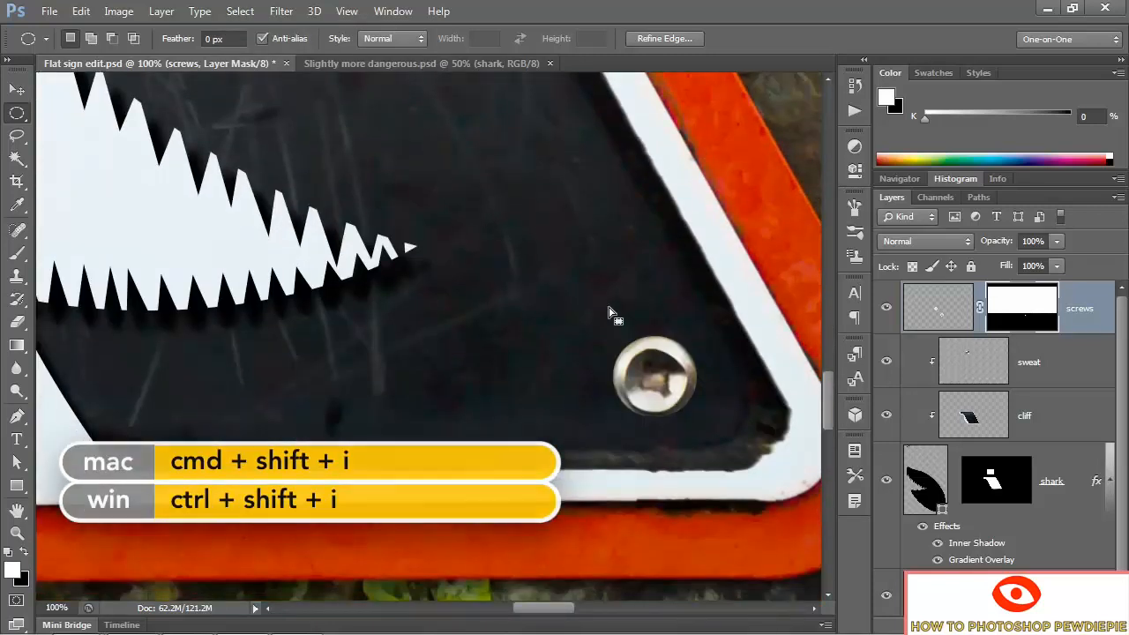
{"action": "key", "text": "shift"}
{"action": "key", "text": "alt"}
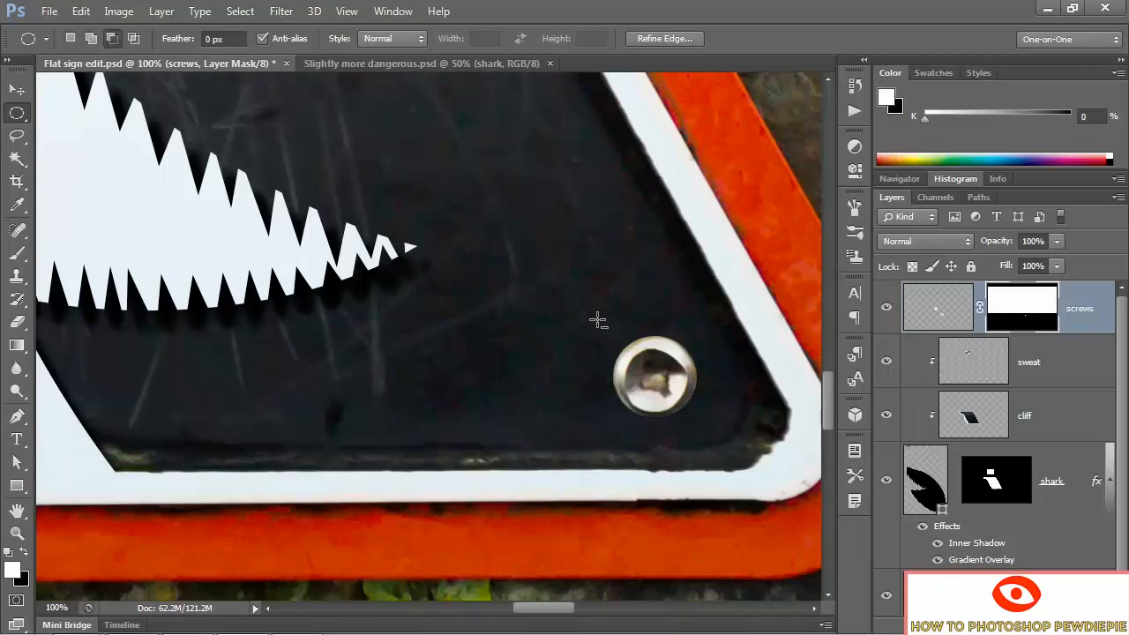
{"action": "left_click_drag", "start_coordinate": [594, 315], "coordinate": [727, 447]}
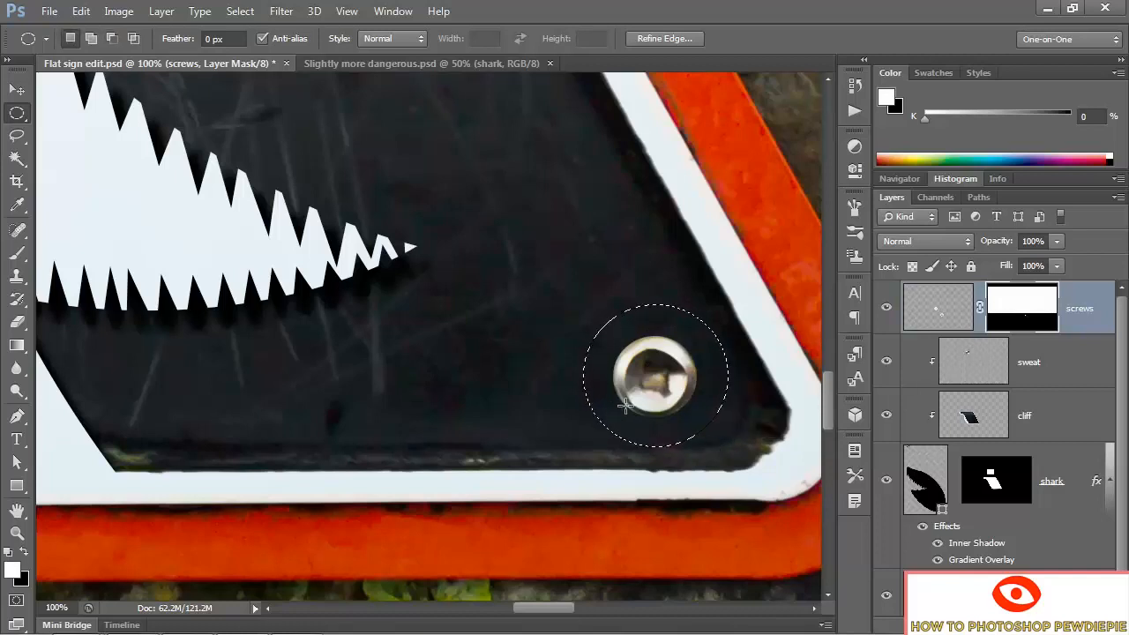
{"action": "key", "text": "space"}
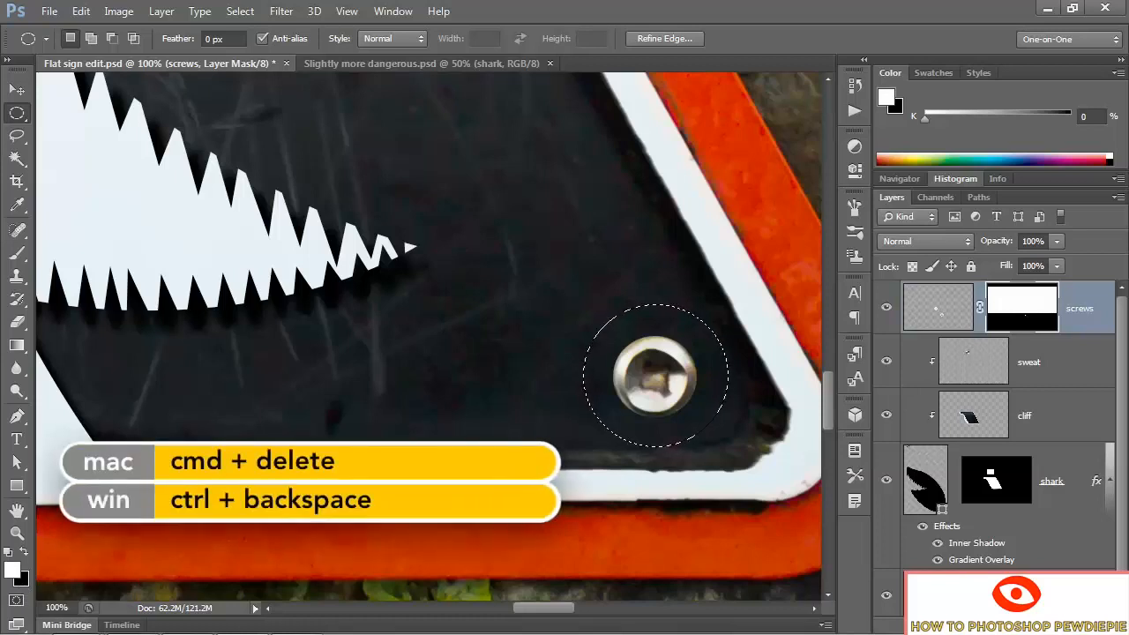
{"action": "key", "text": "ctrl+BackSpace"}
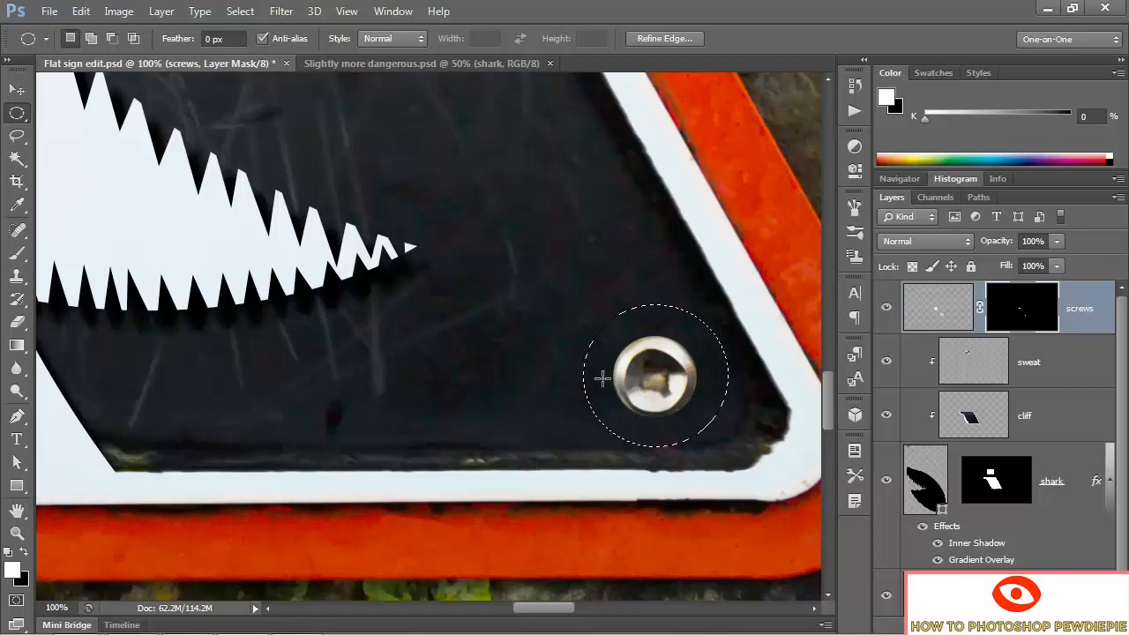
{"action": "left_click_drag", "start_coordinate": [341, 138], "coordinate": [560, 470]}
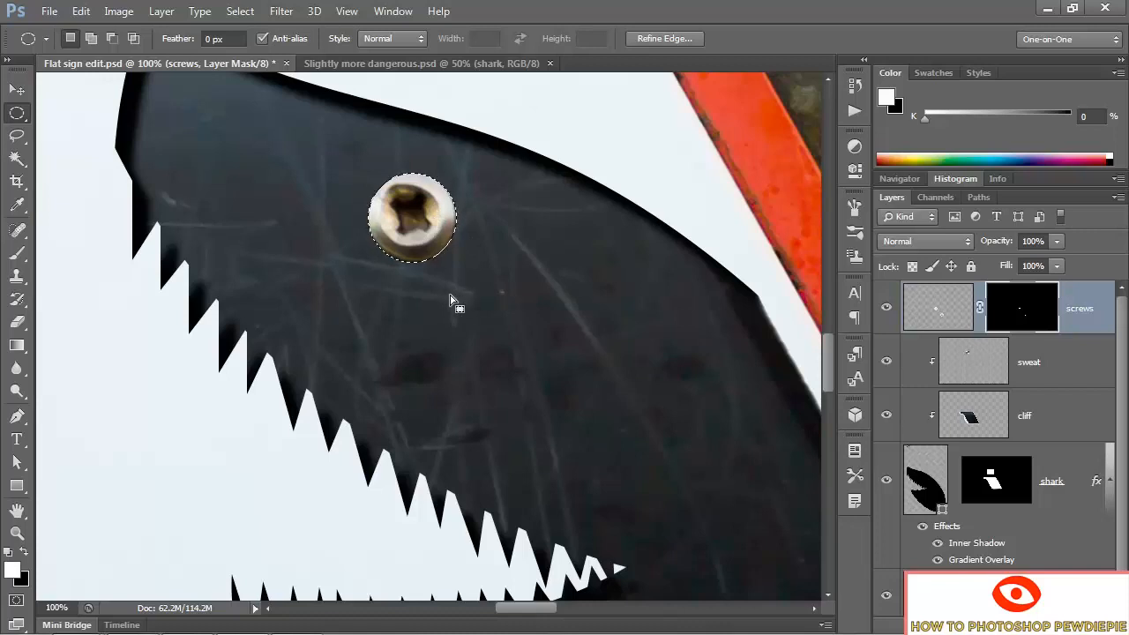
{"action": "left_click", "coordinate": [425, 290]}
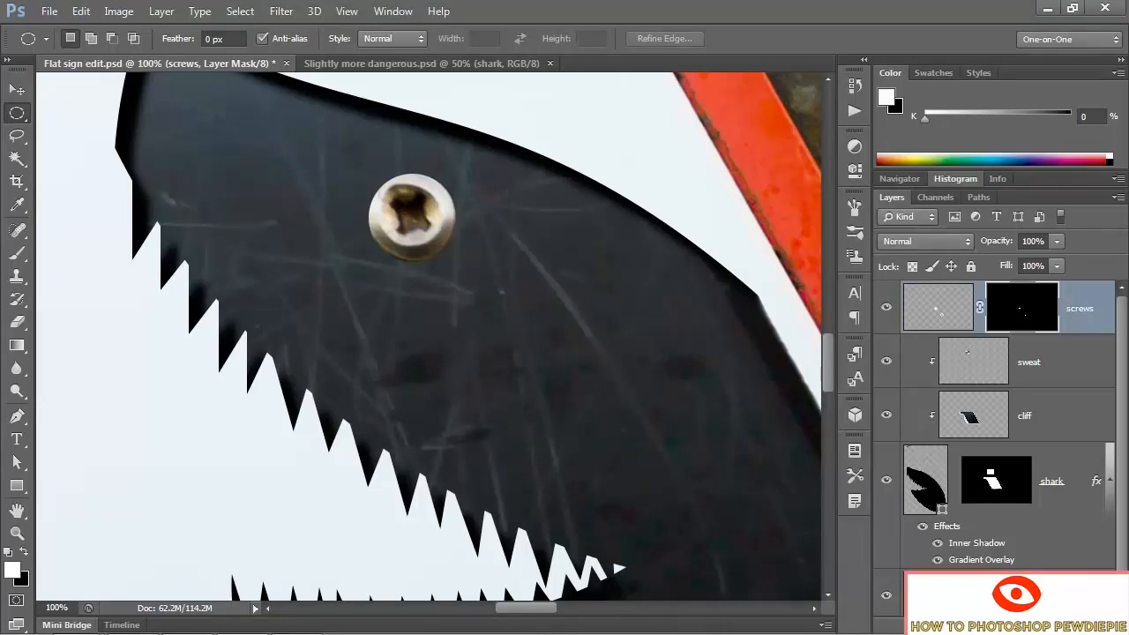
- Add a black Multiply drop shadow to the screws layer with 100% opacity, 12 px distance and 12 px size
{"action": "left_click", "coordinate": [958, 624]}
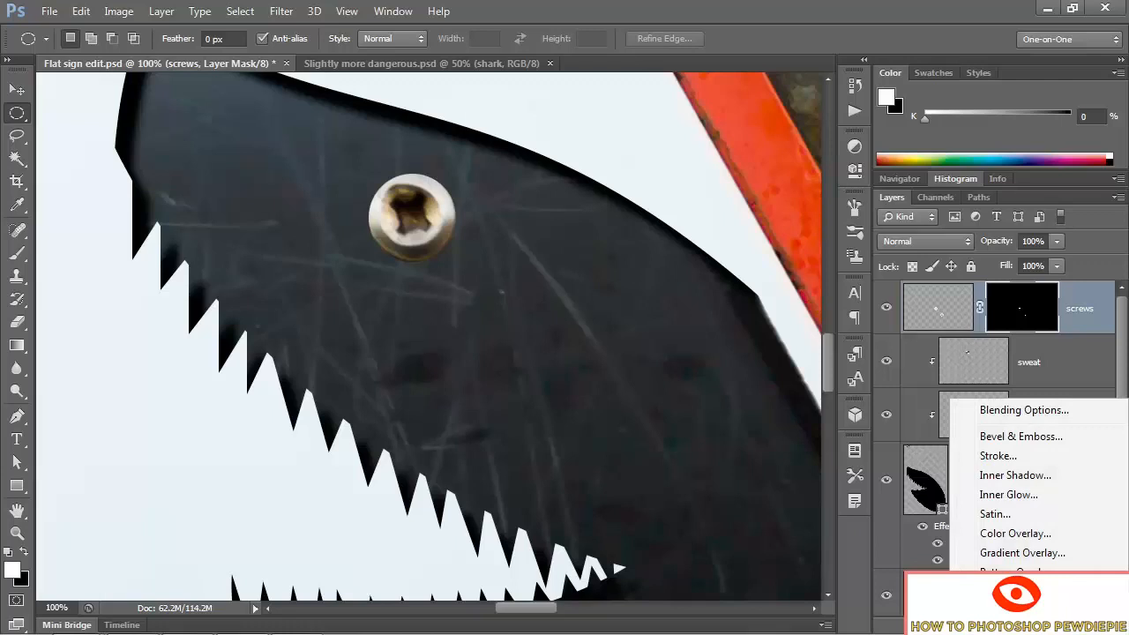
{"action": "left_click", "coordinate": [1005, 610]}
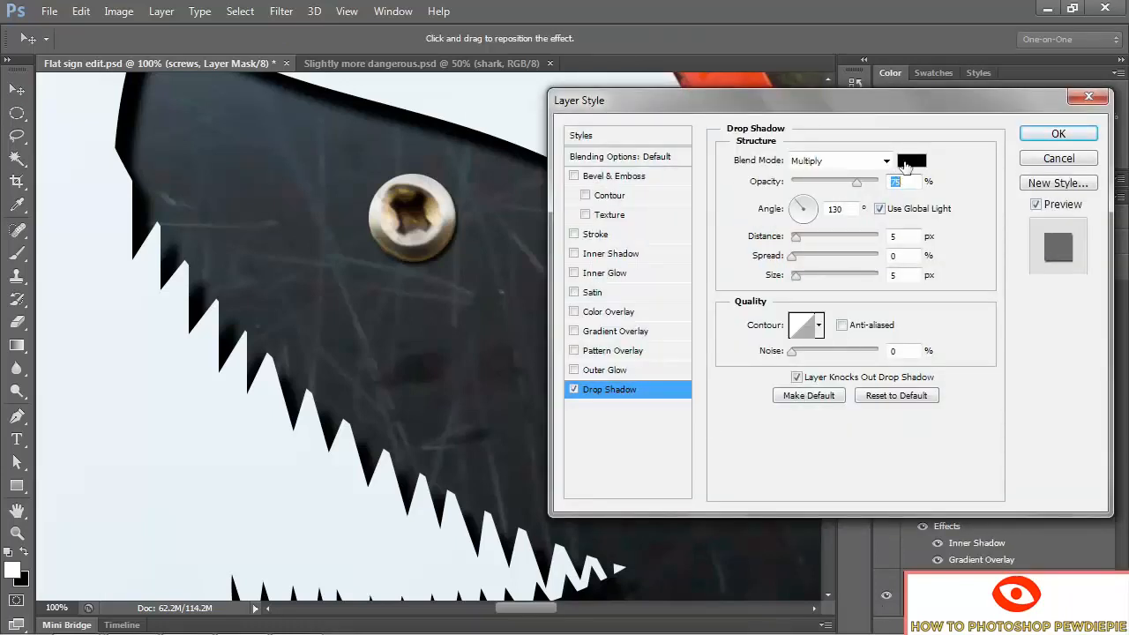
{"action": "type", "text": "100"}
{"action": "key", "text": "Tab"}
{"action": "key", "text": "Tab"}
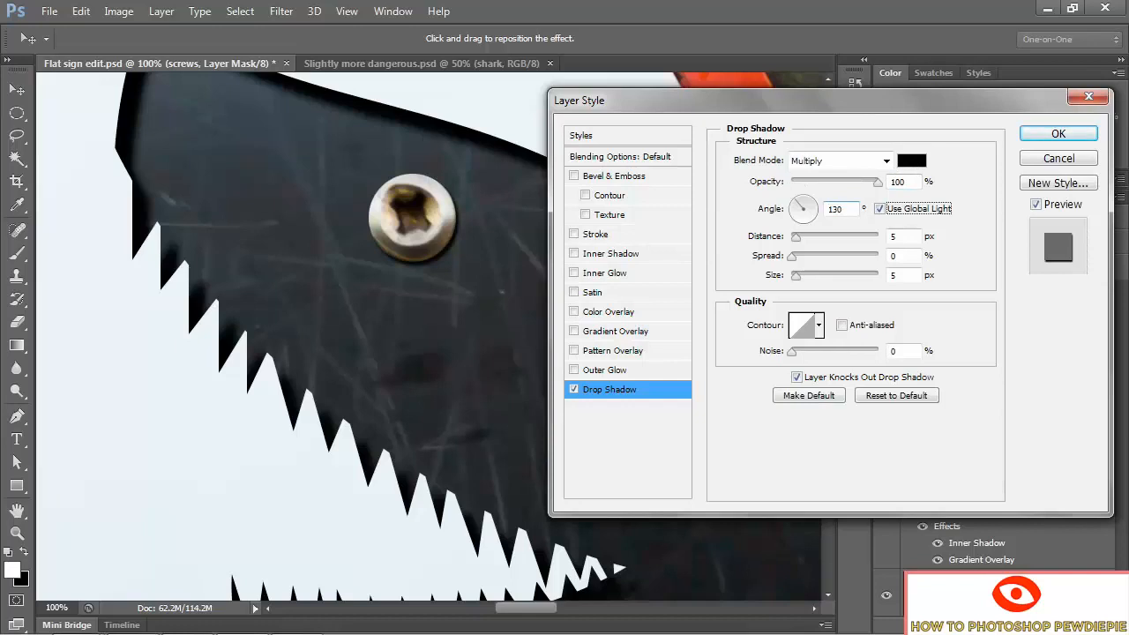
{"action": "key", "text": "Tab"}
{"action": "type", "text": "12"}
{"action": "key", "text": "Tab"}
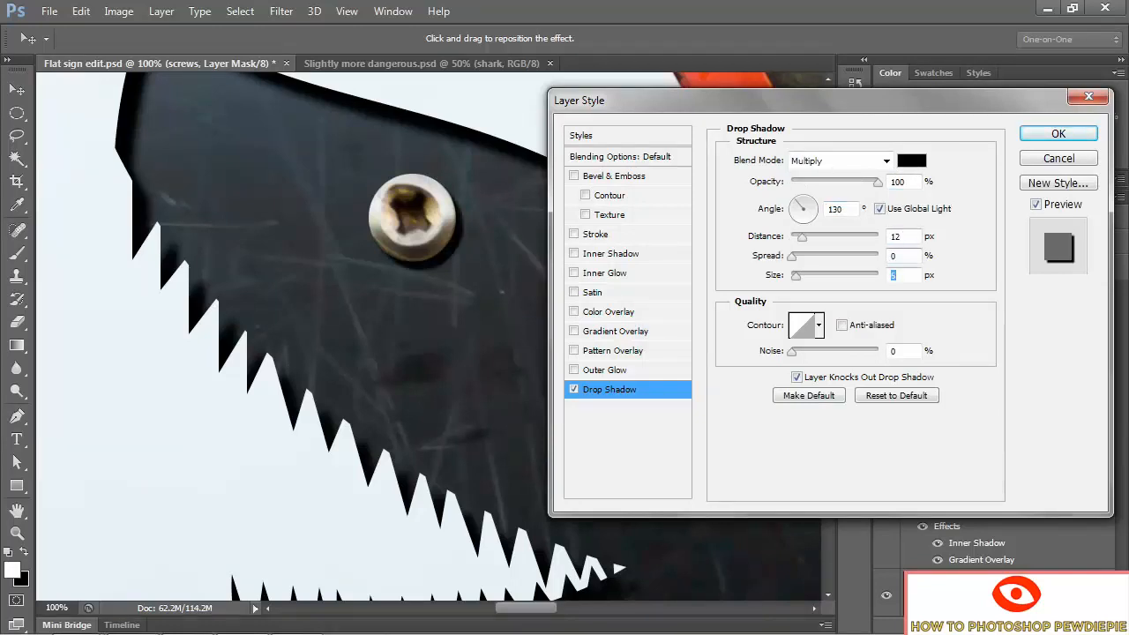
{"action": "key", "text": "Tab"}
{"action": "type", "text": "12"}
{"action": "key", "text": "Tab"}
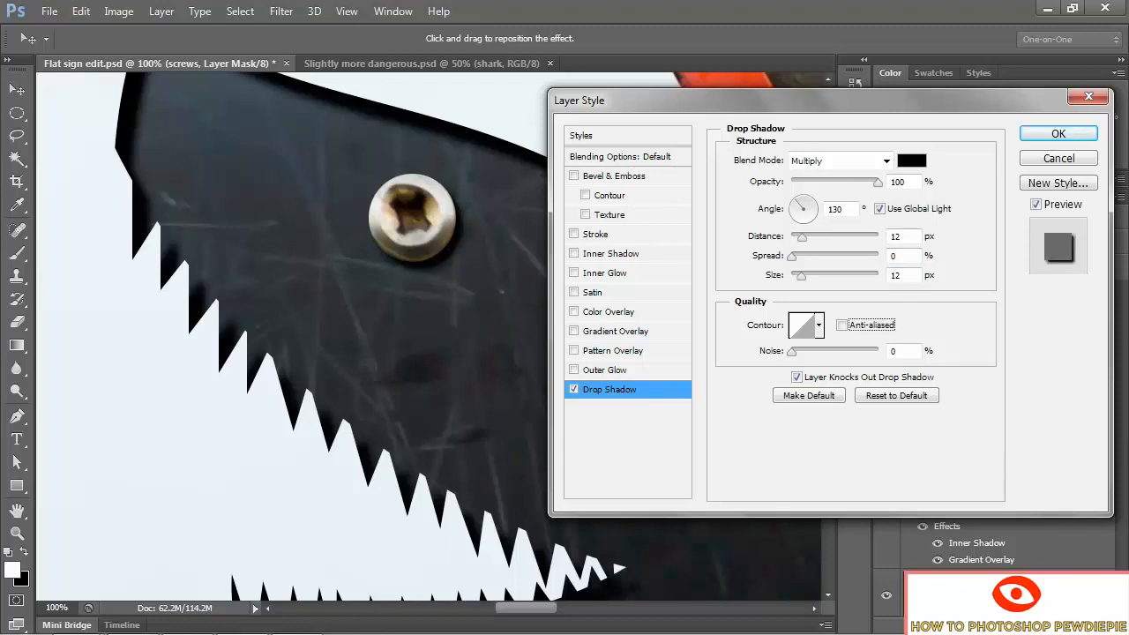
{"action": "left_click", "coordinate": [1057, 134]}
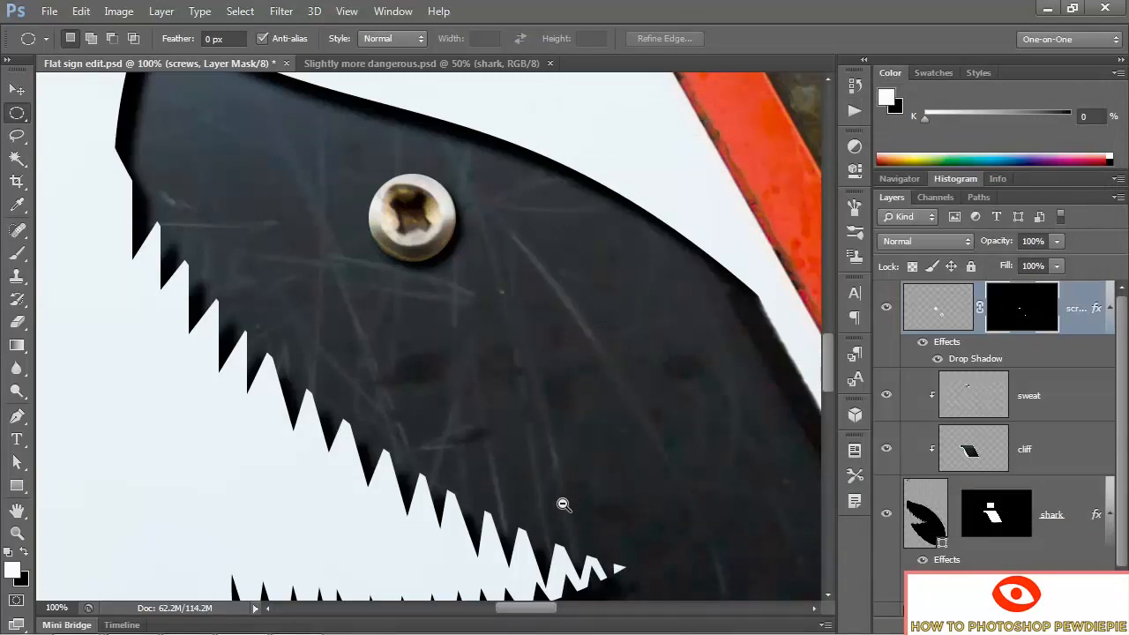
- Feather the shark layer's vector shape mask by 1 px to soften the teeth and outline
{"action": "scroll", "coordinate": [516, 485], "scroll_direction": "down", "scroll_amount": 5}
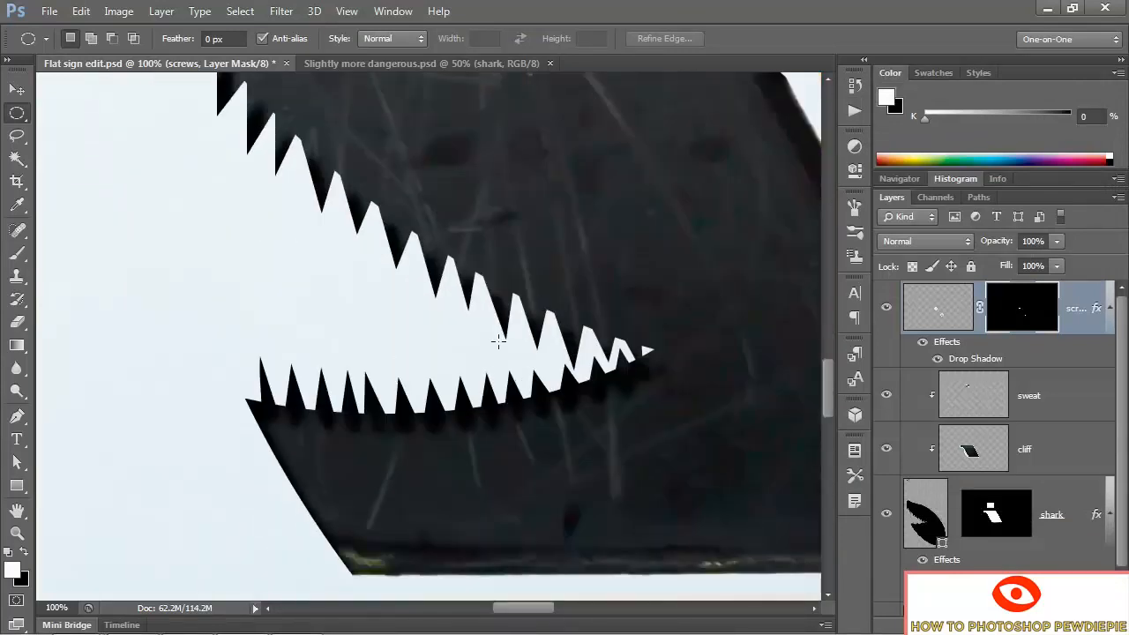
{"action": "scroll", "coordinate": [374, 330], "scroll_direction": "down", "scroll_amount": 1}
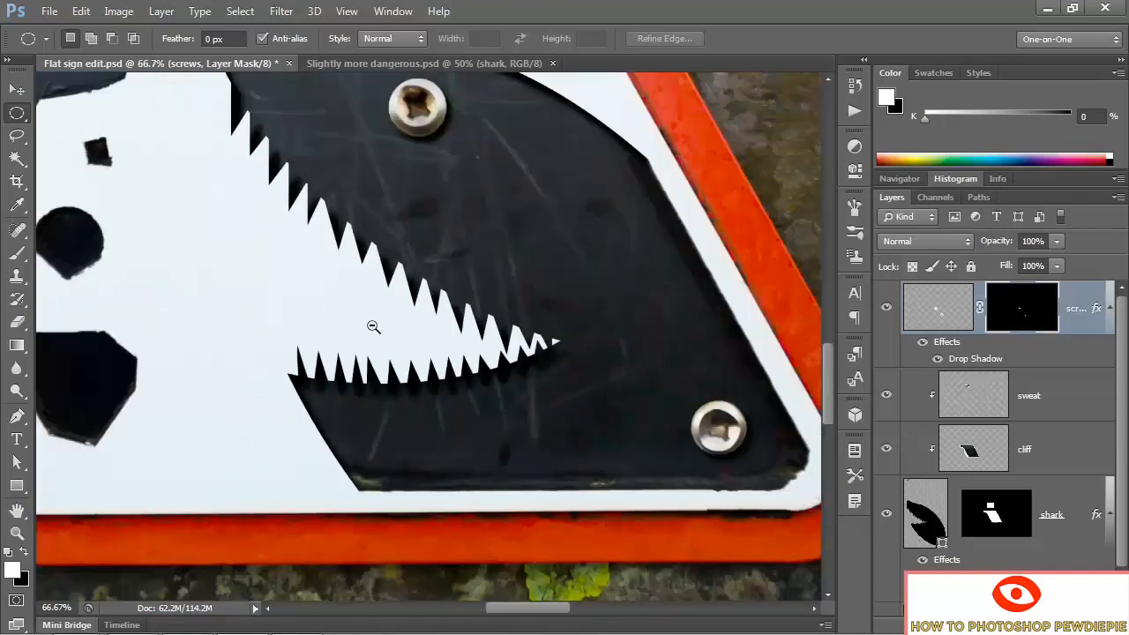
{"action": "left_click_drag", "start_coordinate": [252, 352], "coordinate": [461, 432]}
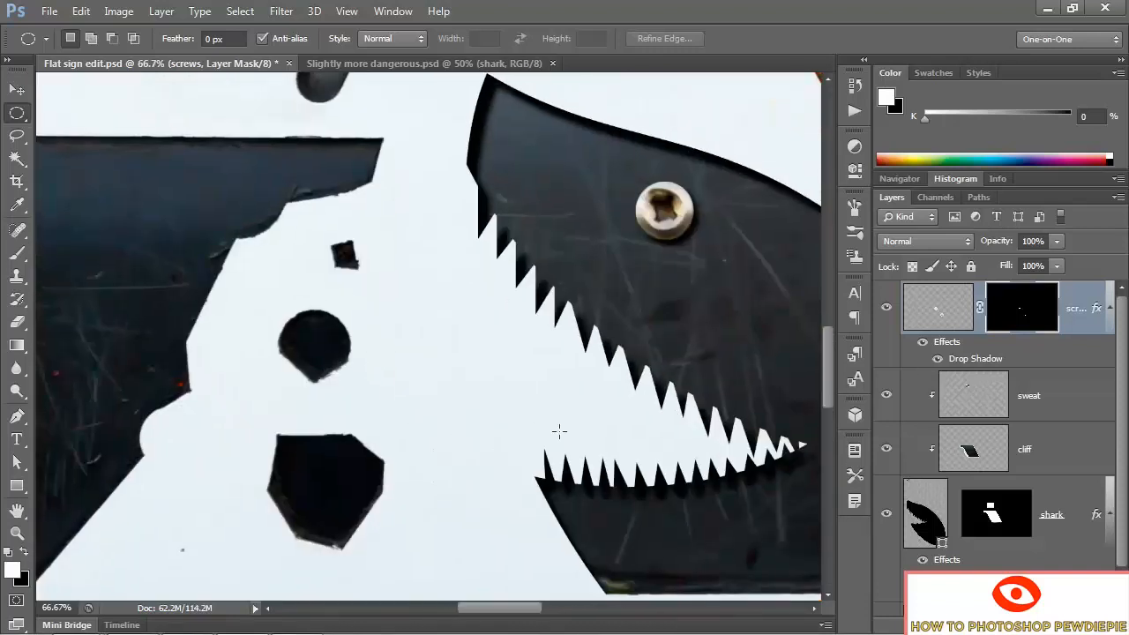
{"action": "left_click_drag", "start_coordinate": [587, 403], "coordinate": [466, 352]}
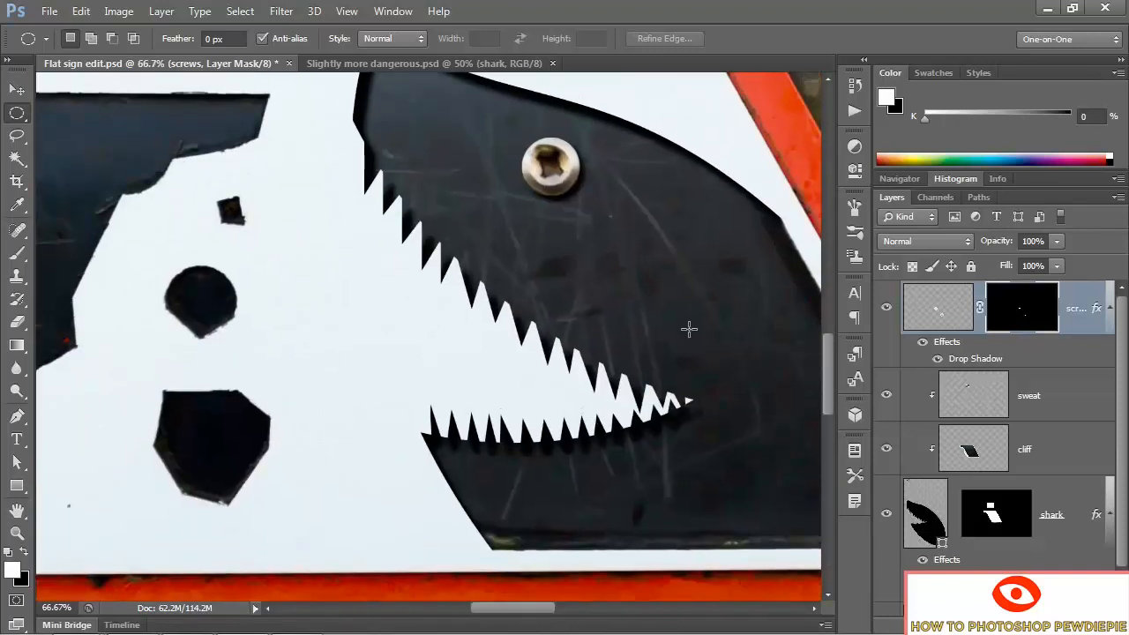
{"action": "left_click", "coordinate": [923, 524]}
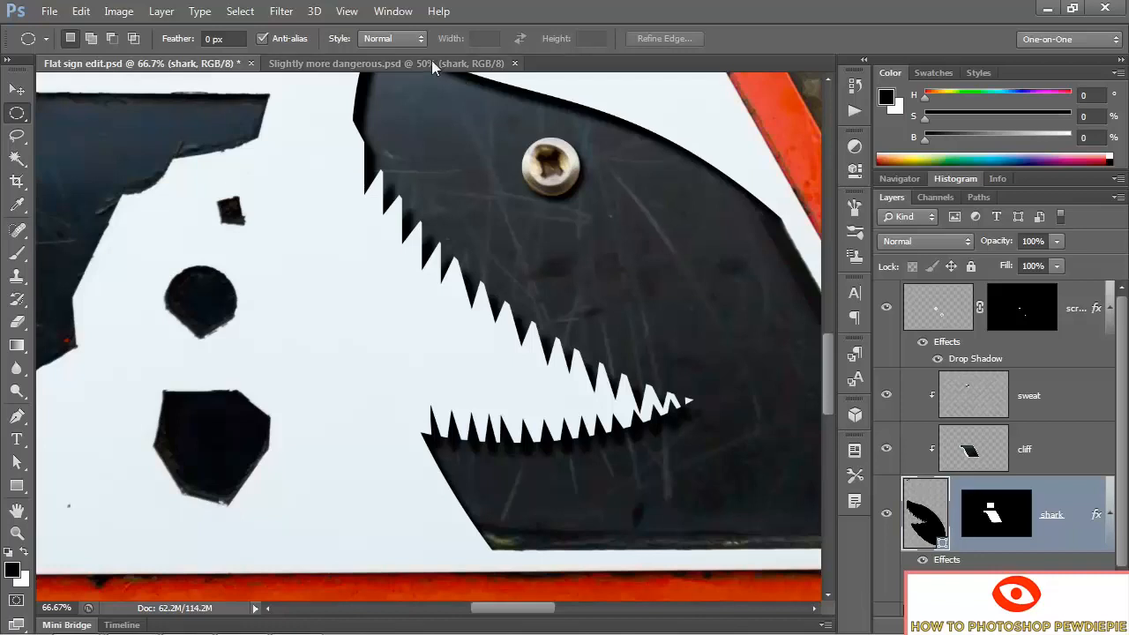
{"action": "left_click", "coordinate": [389, 11]}
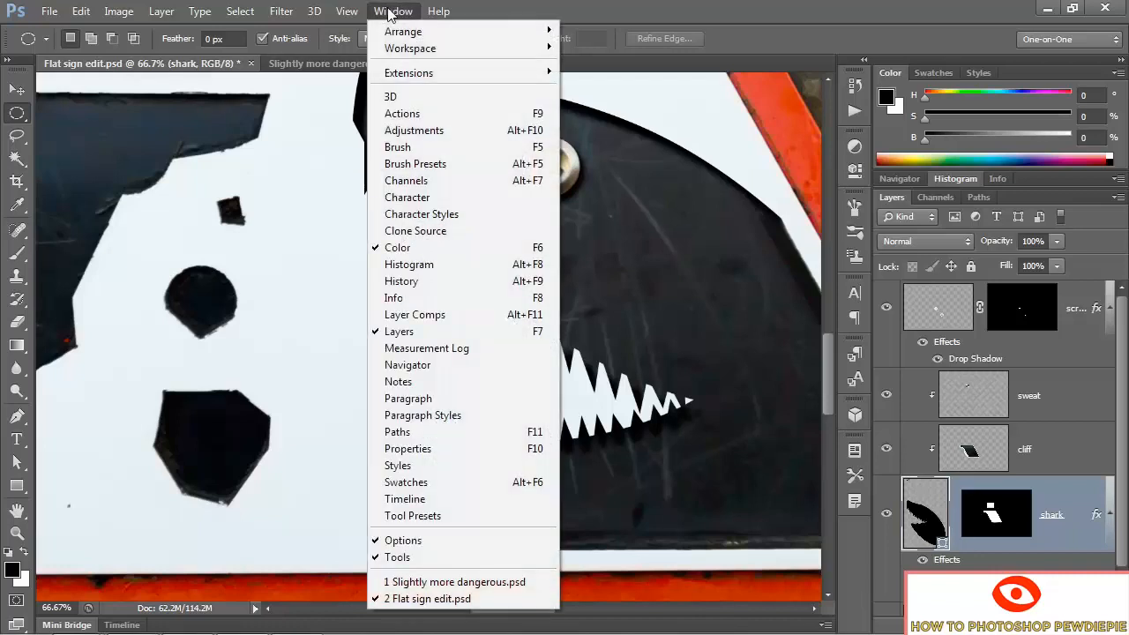
{"action": "left_click", "coordinate": [493, 448]}
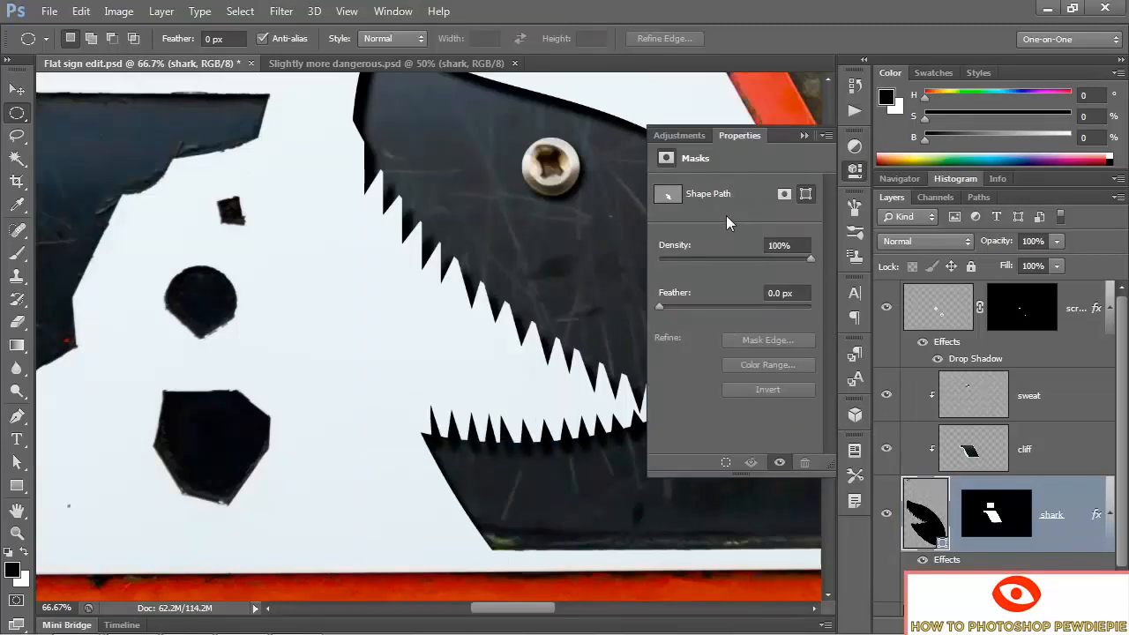
{"action": "left_click", "coordinate": [799, 296]}
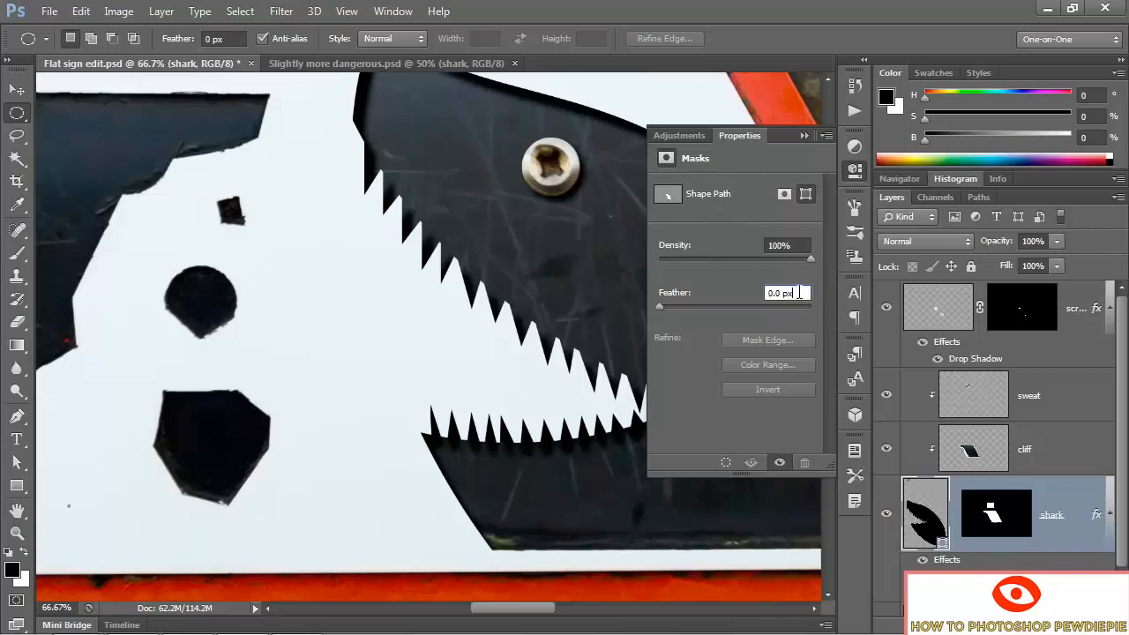
{"action": "type", "text": "1"}
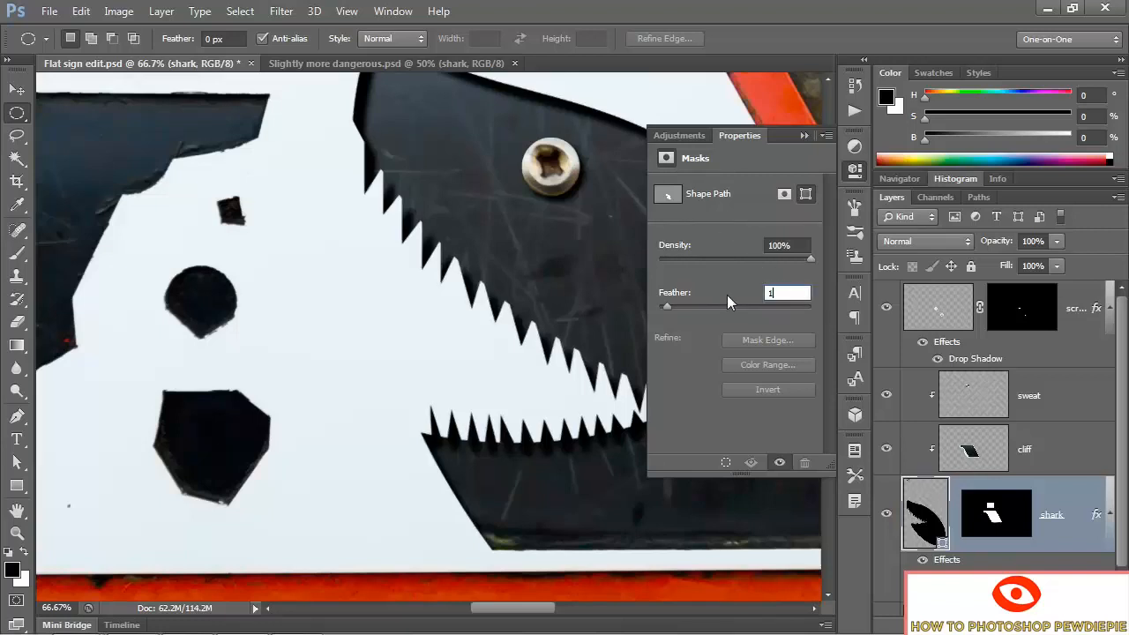
{"action": "key", "text": "Return"}
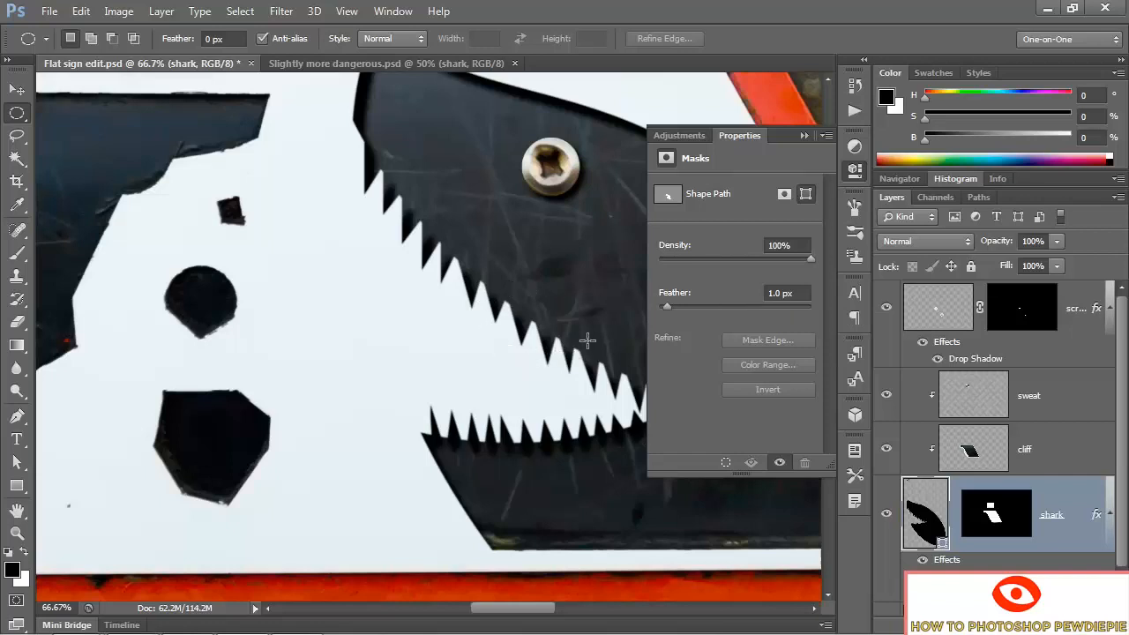
- Feather the shark layer's pixel layer mask by 2 px
{"action": "left_click_drag", "start_coordinate": [589, 338], "coordinate": [309, 352]}
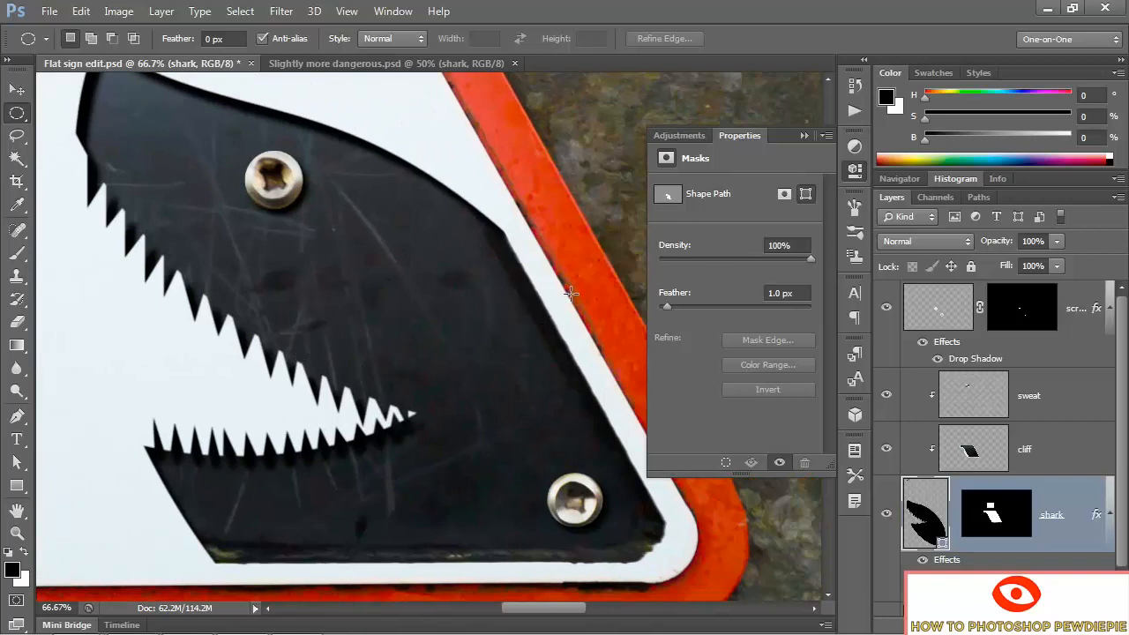
{"action": "left_click", "coordinate": [1001, 520]}
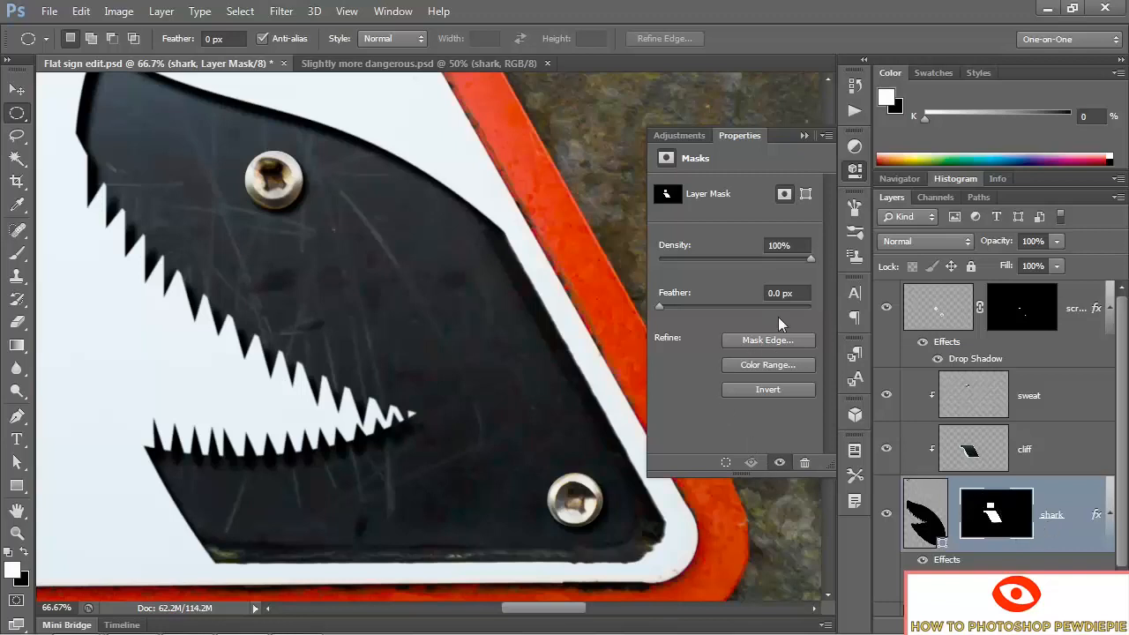
{"action": "left_click", "coordinate": [797, 295]}
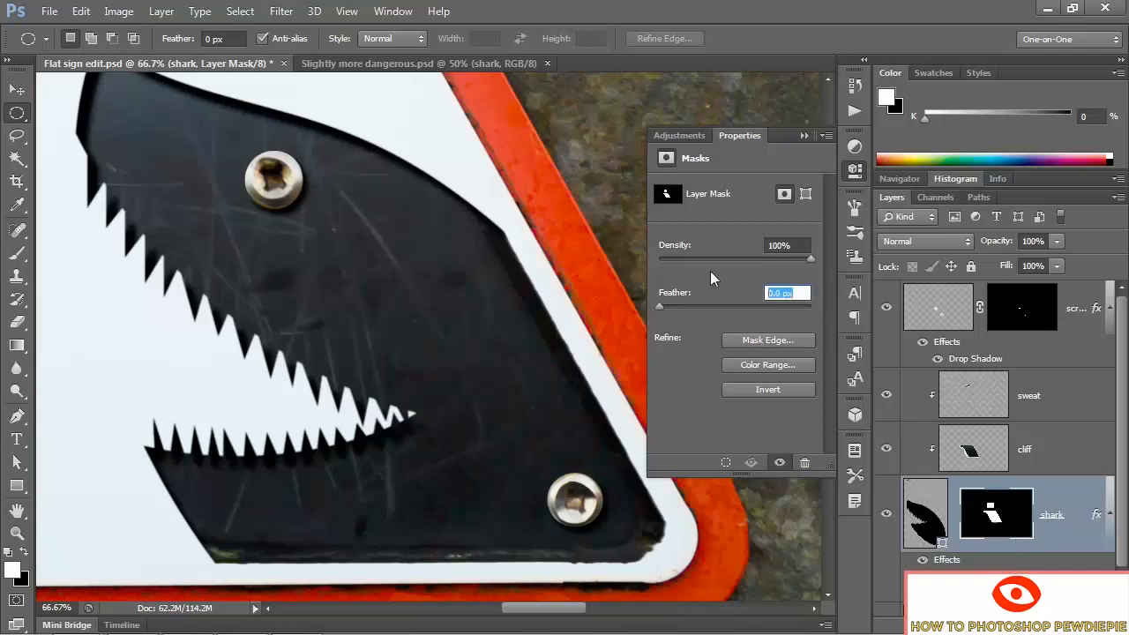
{"action": "type", "text": "2"}
{"action": "key", "text": "Return"}
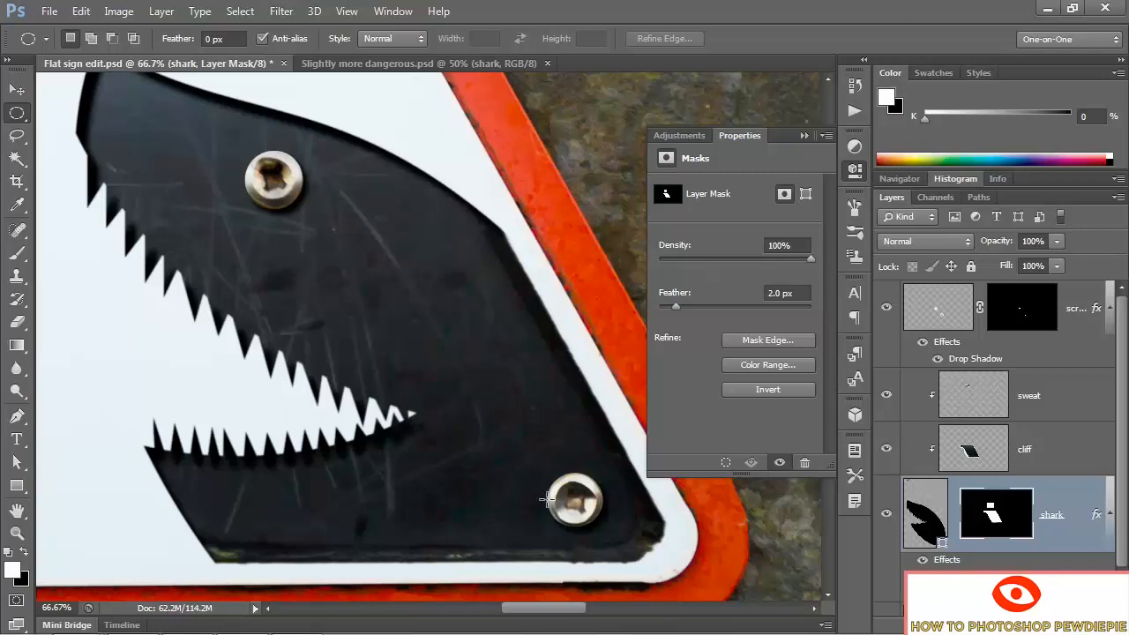
- Feather the screws layer mask by 1.5 px and collapse the mask properties
{"action": "left_click", "coordinate": [1016, 321]}
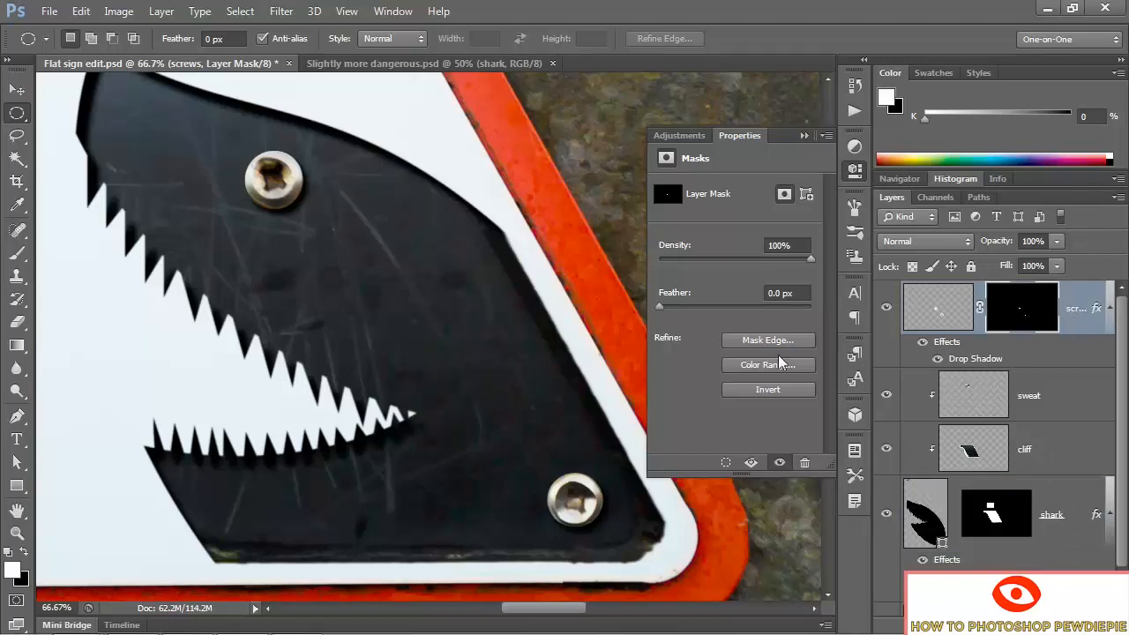
{"action": "left_click", "coordinate": [798, 296]}
{"action": "left_click_drag", "start_coordinate": [798, 295], "coordinate": [760, 294]}
{"action": "type", "text": "1.5"}
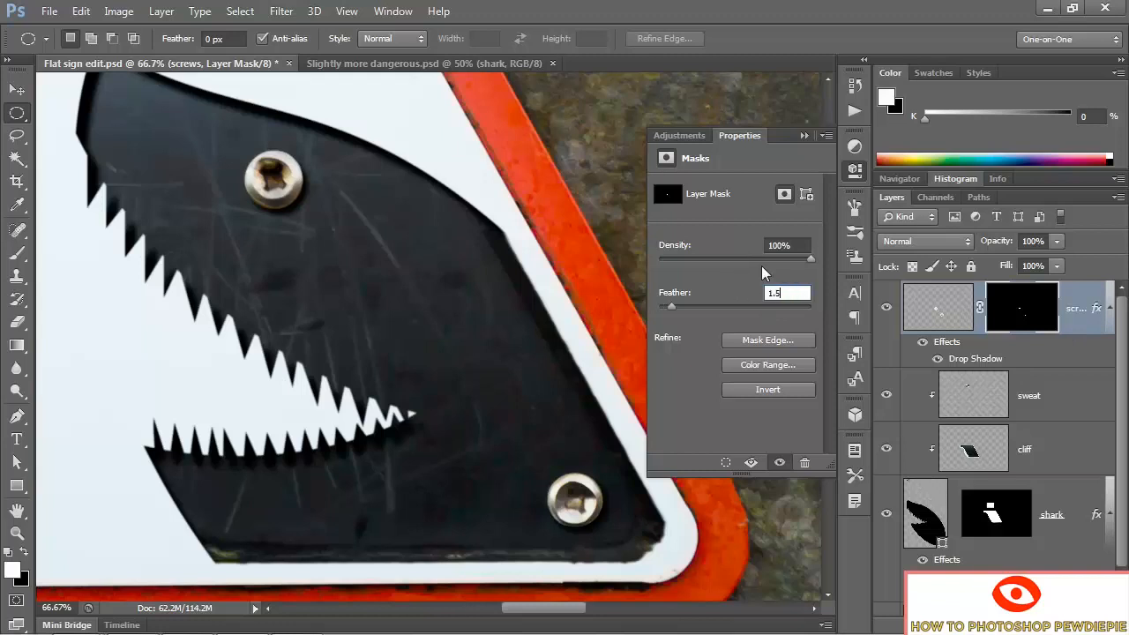
{"action": "key", "text": "Tab"}
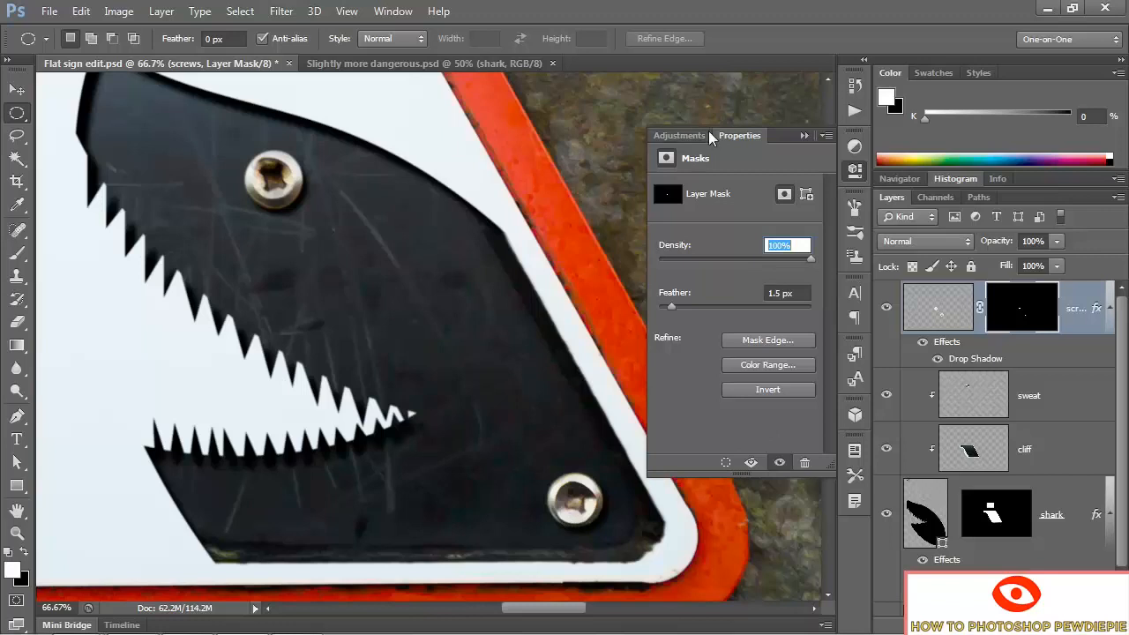
{"action": "left_click", "coordinate": [805, 137]}
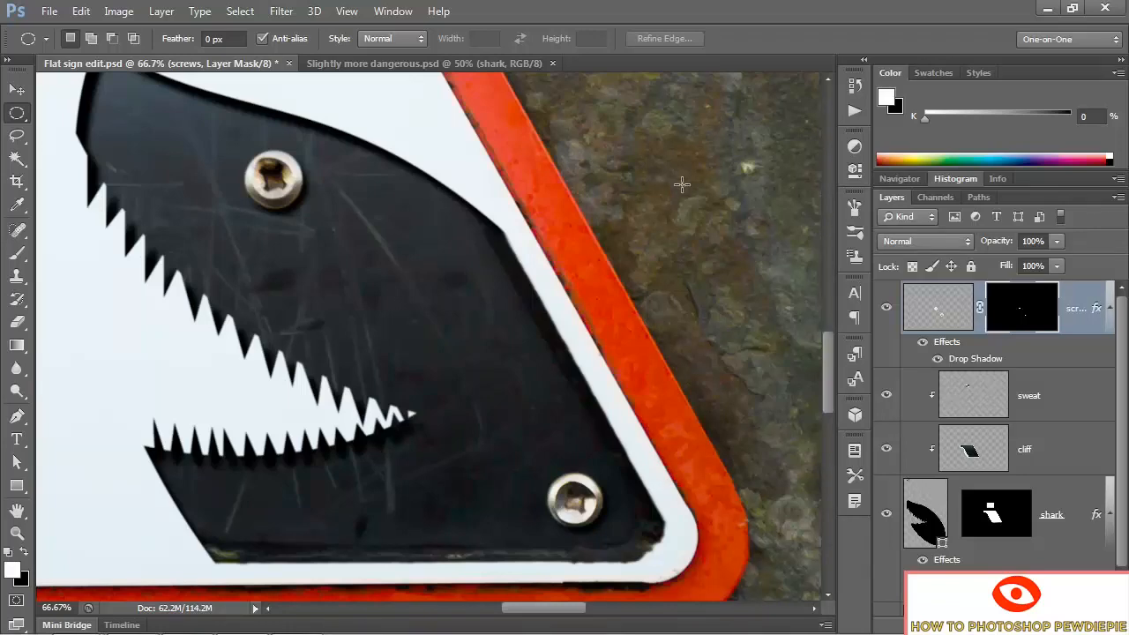
- Show the finished sign in full-screen mode, enlarged and centred, to examine the whole composition
{"action": "key", "text": "f"}
{"action": "key", "text": "f"}
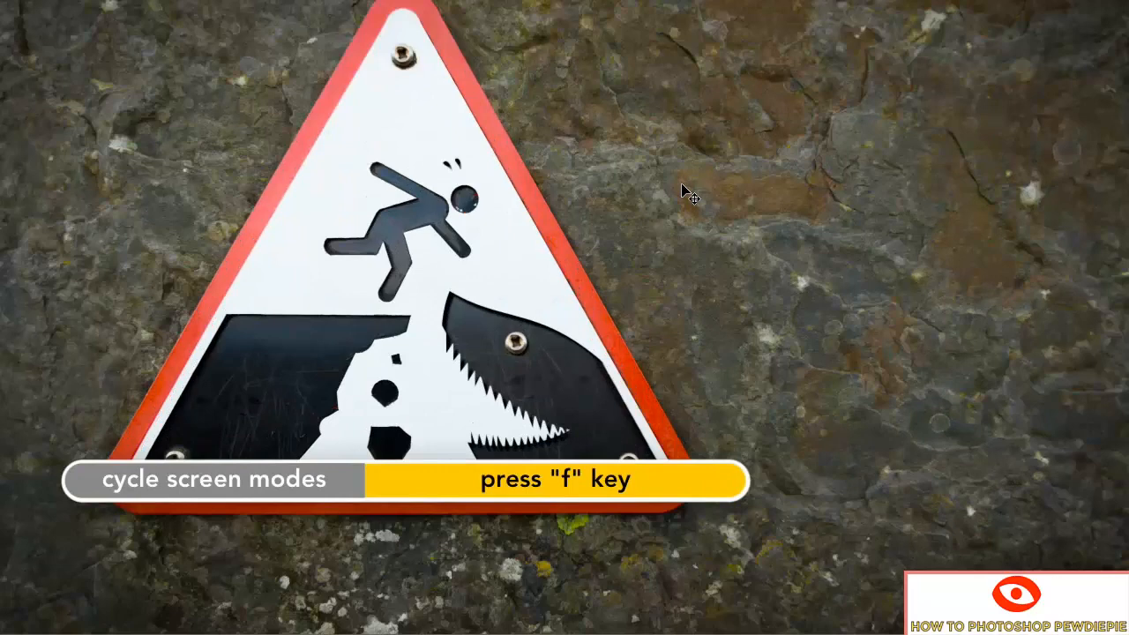
{"action": "key", "text": "ctrl+plus"}
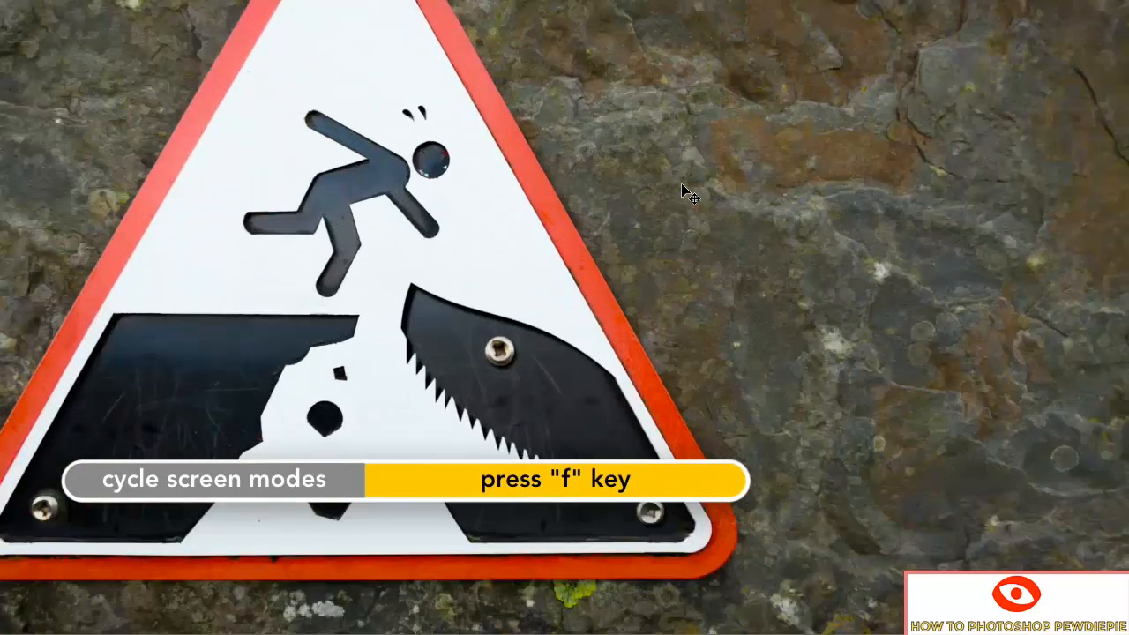
{"action": "left_click_drag", "start_coordinate": [429, 354], "coordinate": [624, 349]}
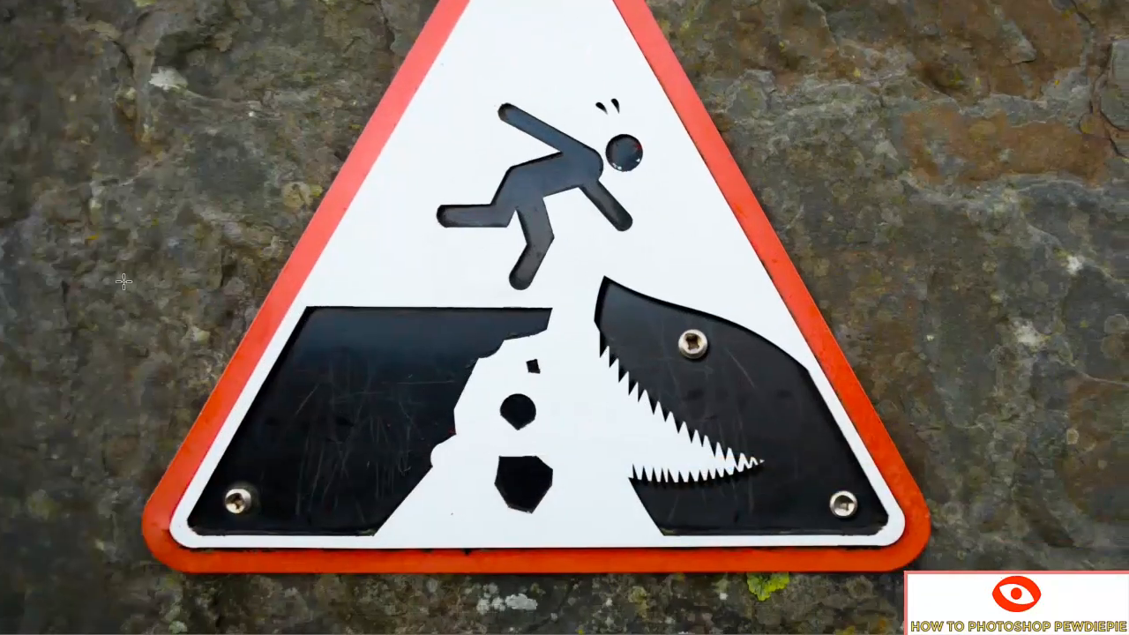
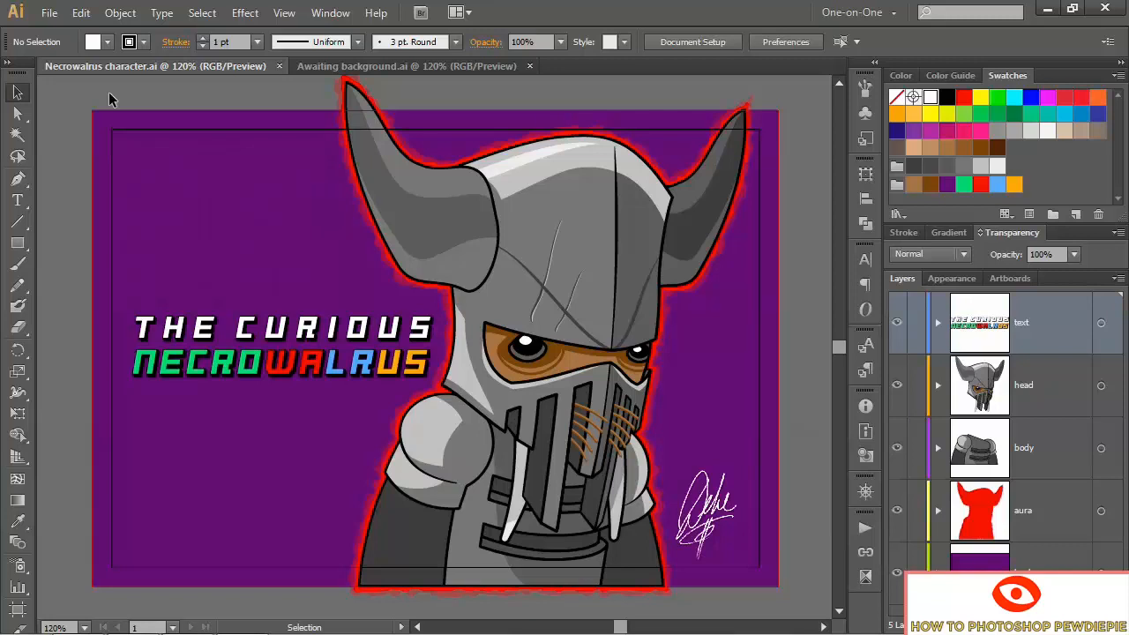
- Switch to Awaiting background.ai in Illustrator and set a linked bleed of 0.25 in on all four sides of the document
{"action": "key", "text": "ctrl+Tab"}
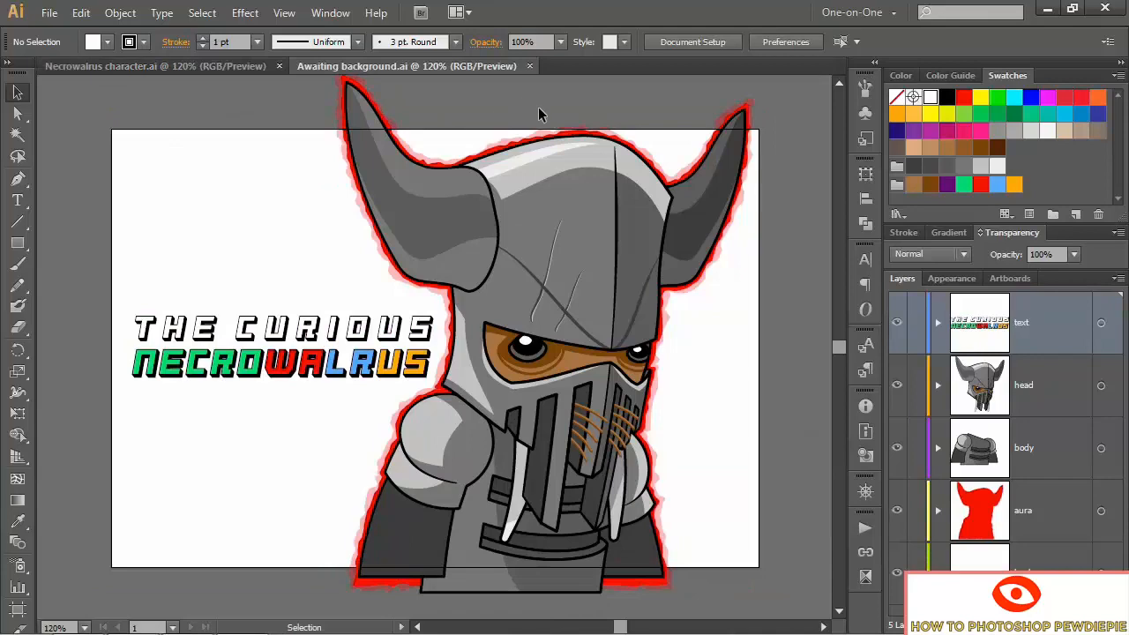
{"action": "left_click", "coordinate": [672, 43]}
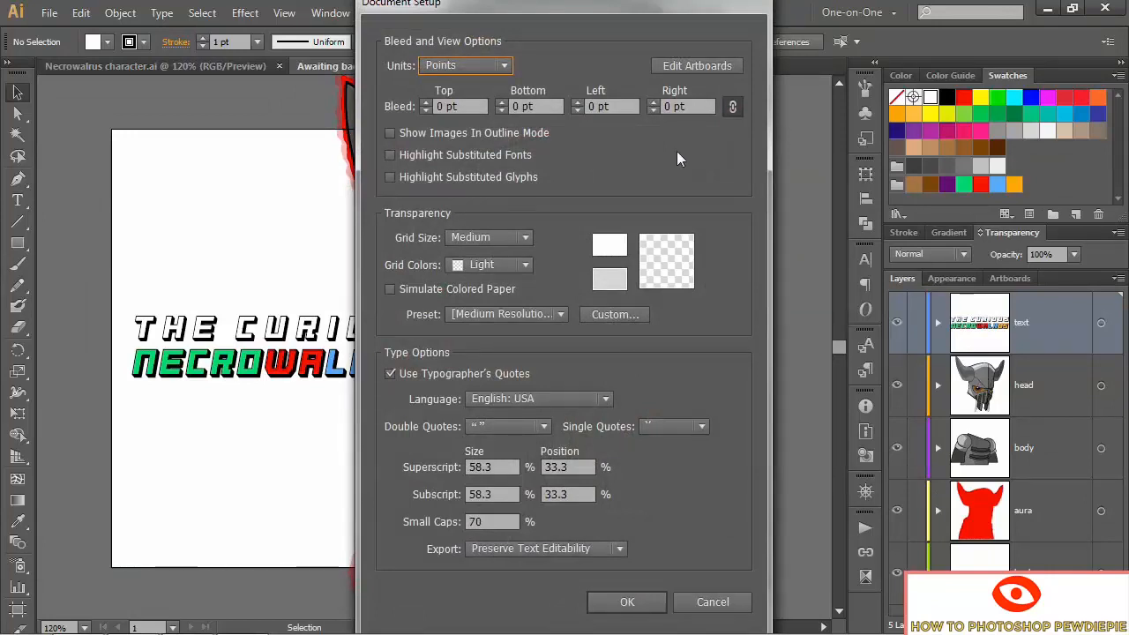
{"action": "left_click", "coordinate": [727, 114]}
{"action": "left_click_drag", "start_coordinate": [465, 108], "coordinate": [413, 100]}
{"action": "type", "text": "0."}
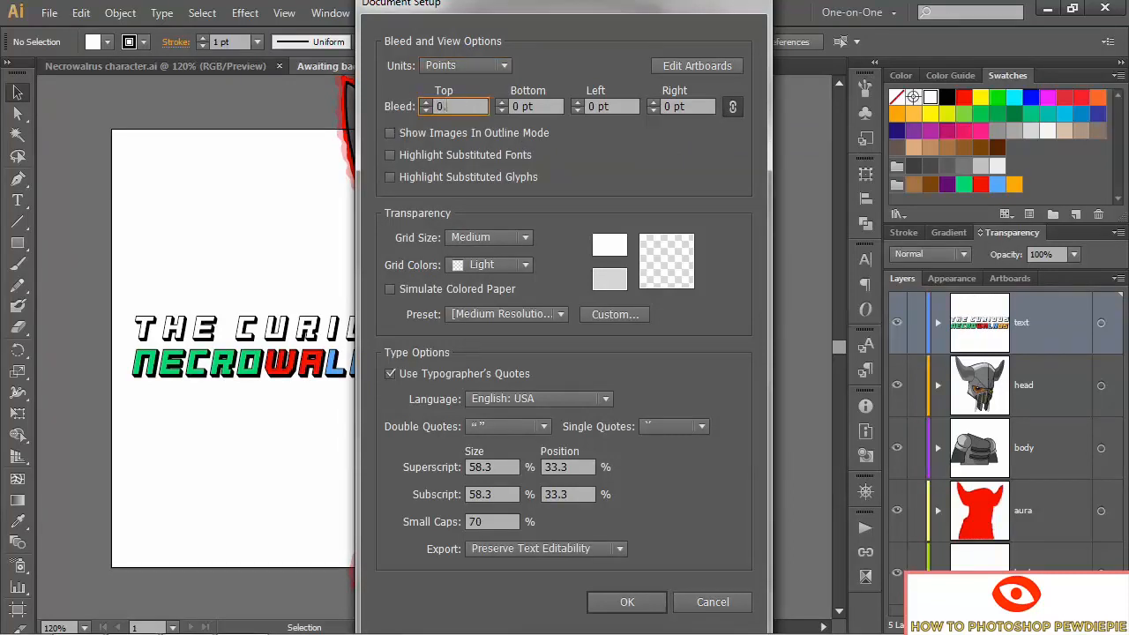
{"action": "type", "text": "25 in"}
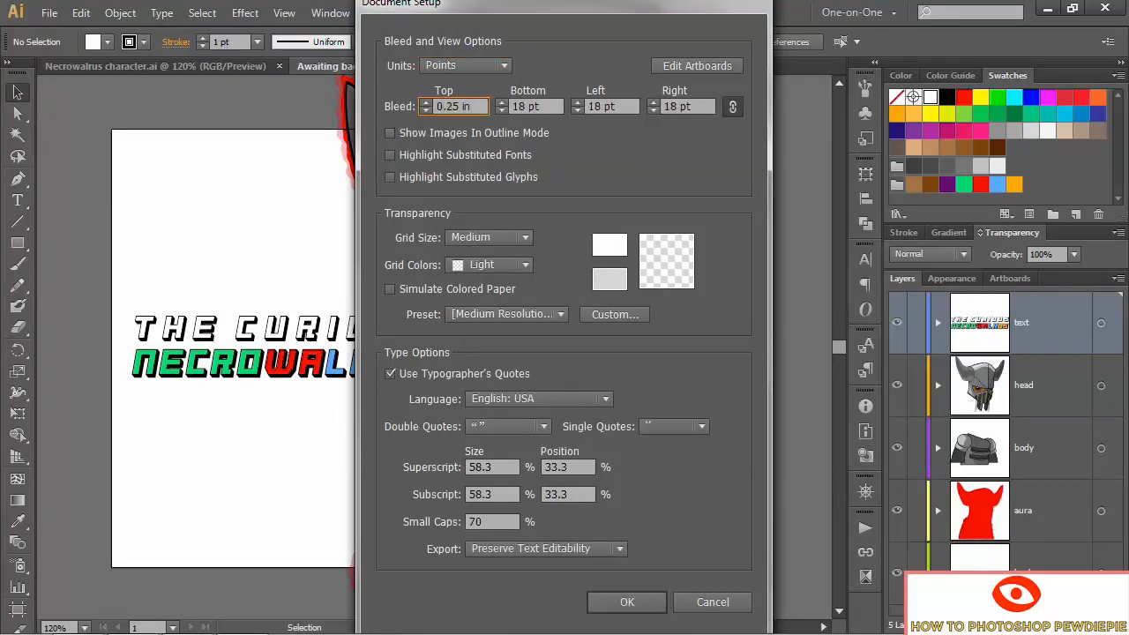
{"action": "key", "text": "Tab"}
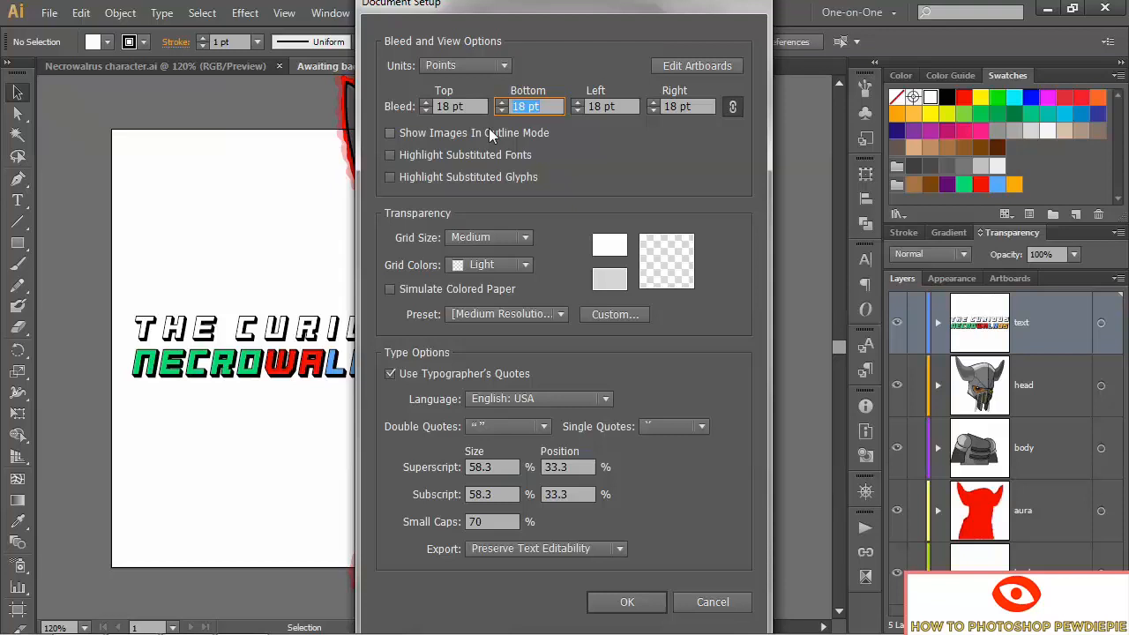
{"action": "left_click", "coordinate": [545, 107]}
{"action": "left_click", "coordinate": [626, 601]}
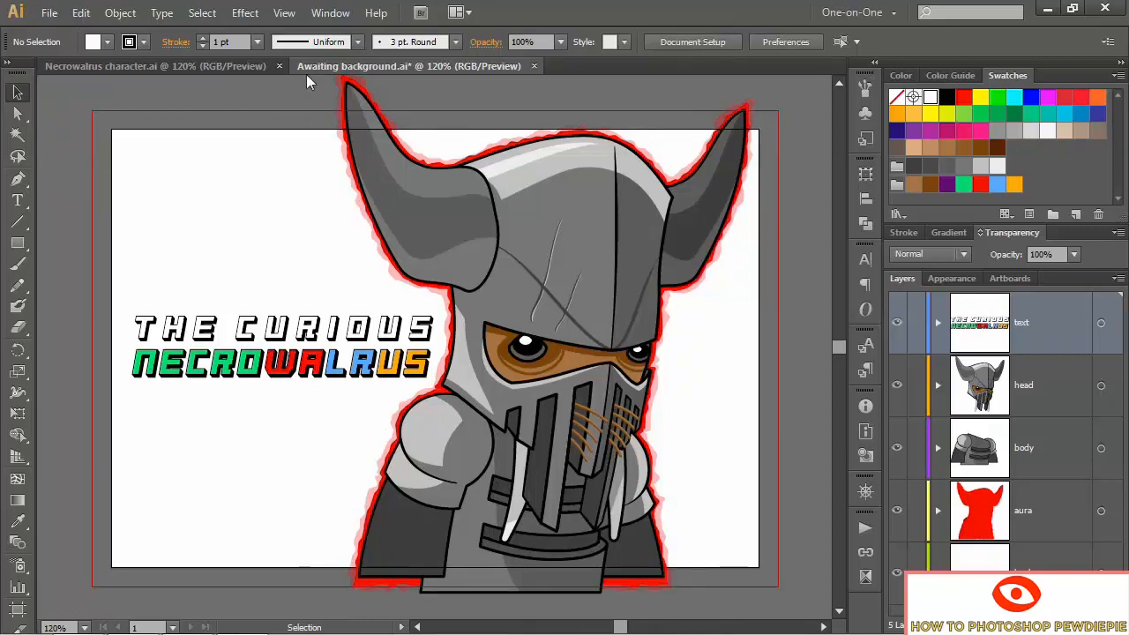
- Turn on Smart Guides, activate the Rectangle tool and make the layer below the aura the active layer
{"action": "left_click", "coordinate": [285, 13]}
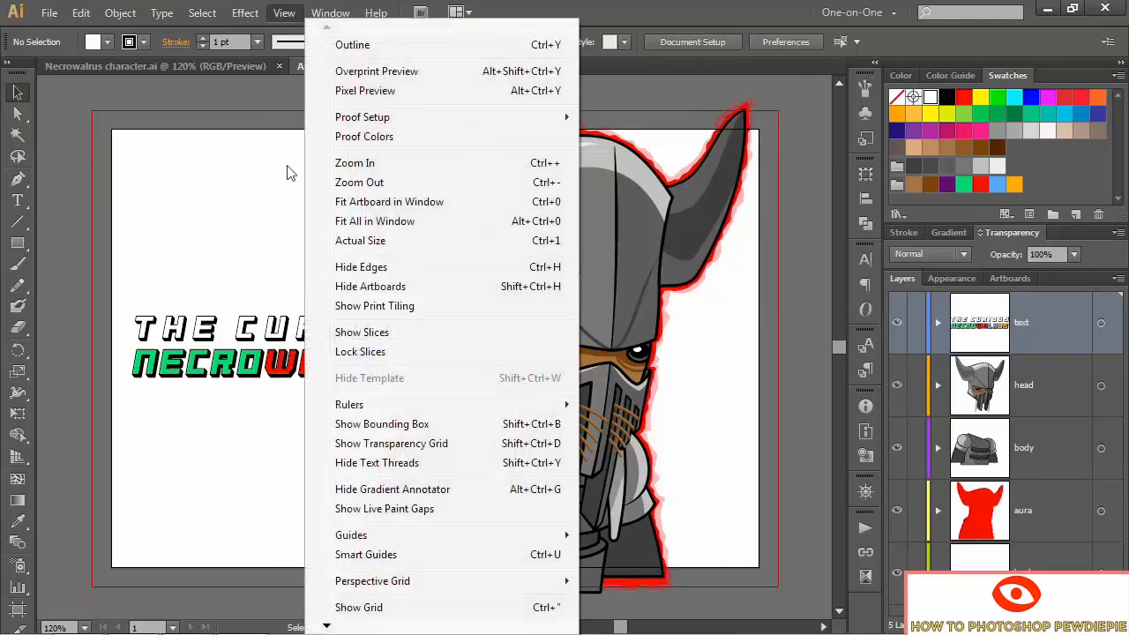
{"action": "left_click", "coordinate": [447, 556]}
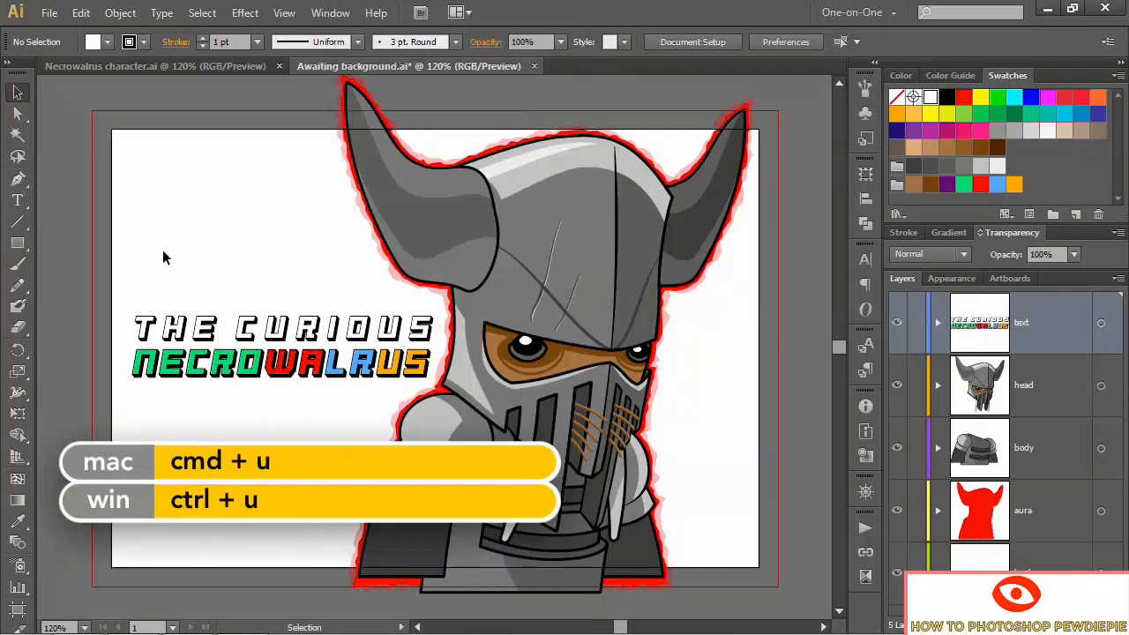
{"action": "left_click", "coordinate": [18, 249]}
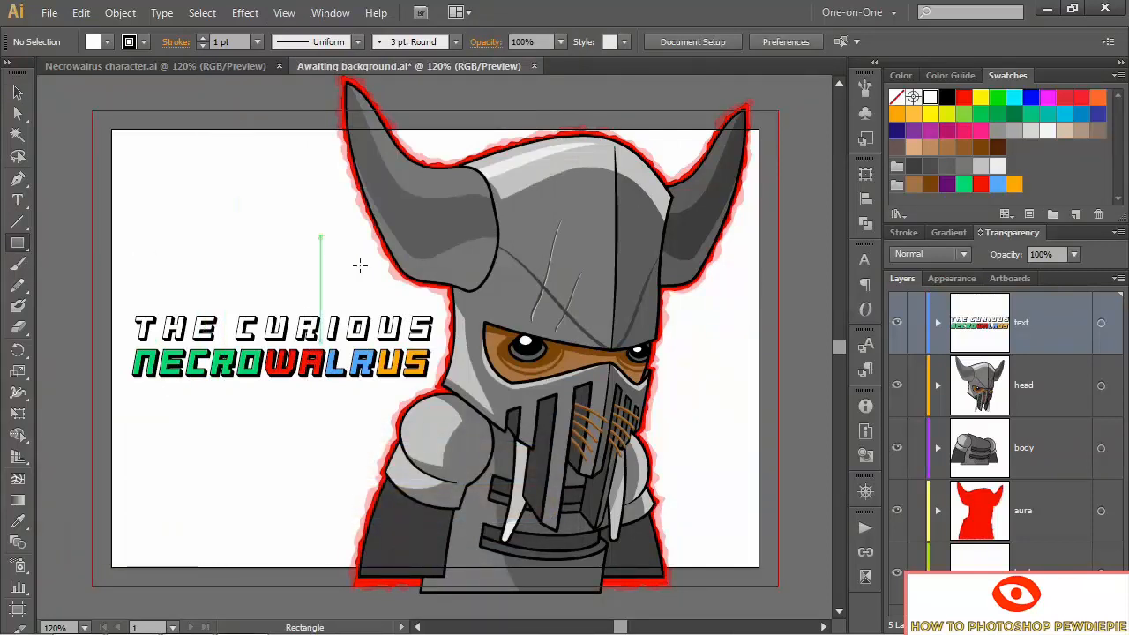
{"action": "left_click", "coordinate": [1022, 573]}
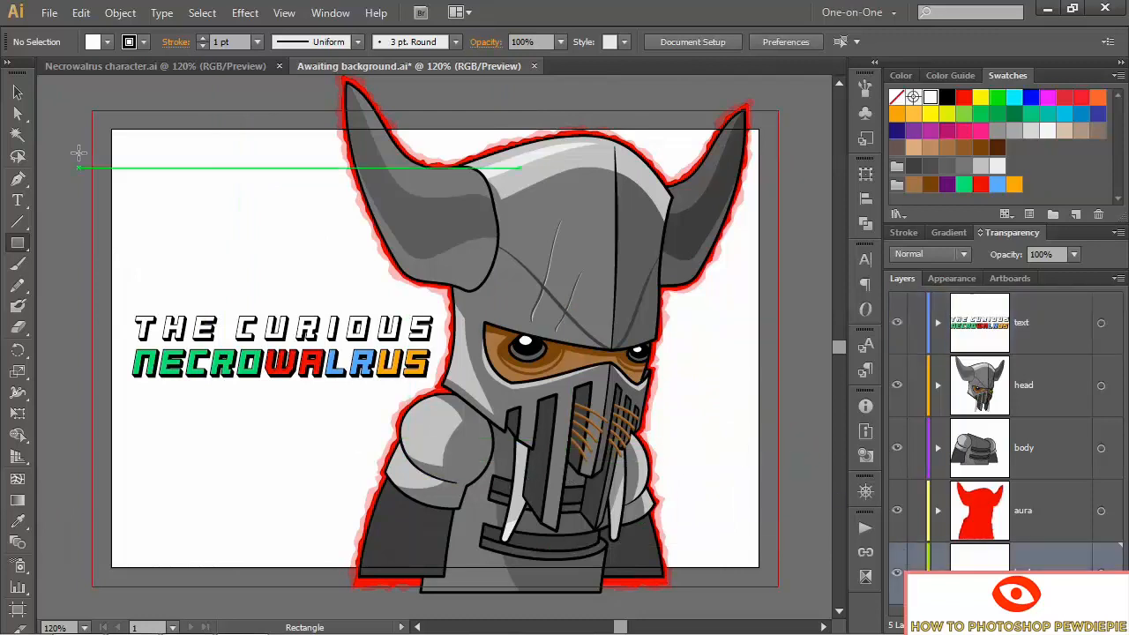
- Set the fill for new shapes to the dark purple swatch from the bottom color group and the stroke to None
{"action": "left_click", "coordinate": [107, 43]}
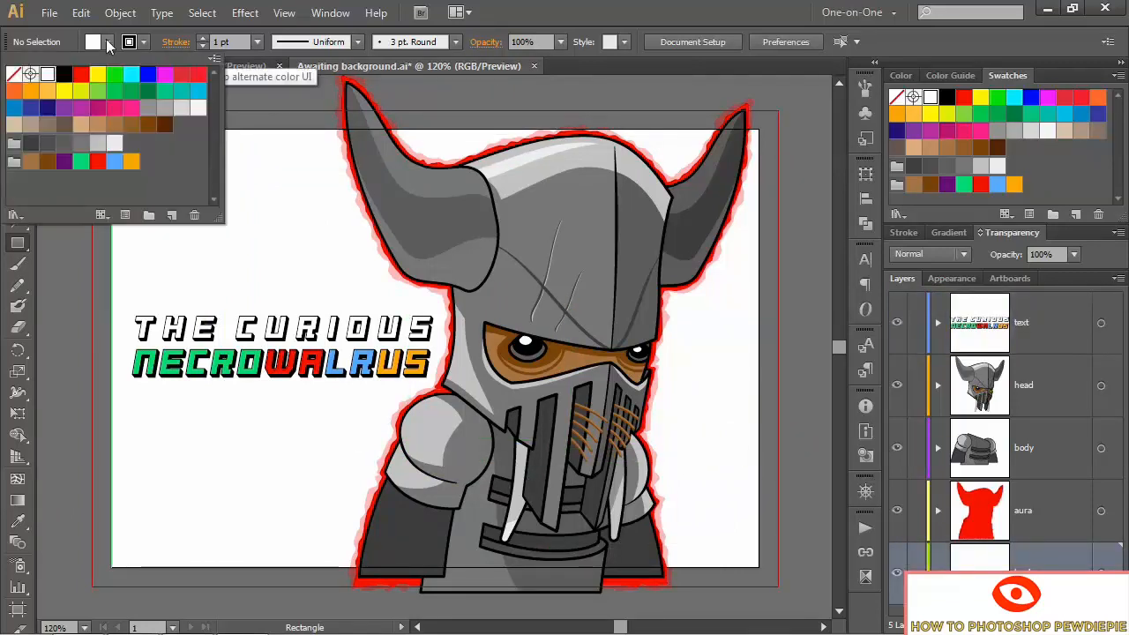
{"action": "left_click", "coordinate": [64, 167]}
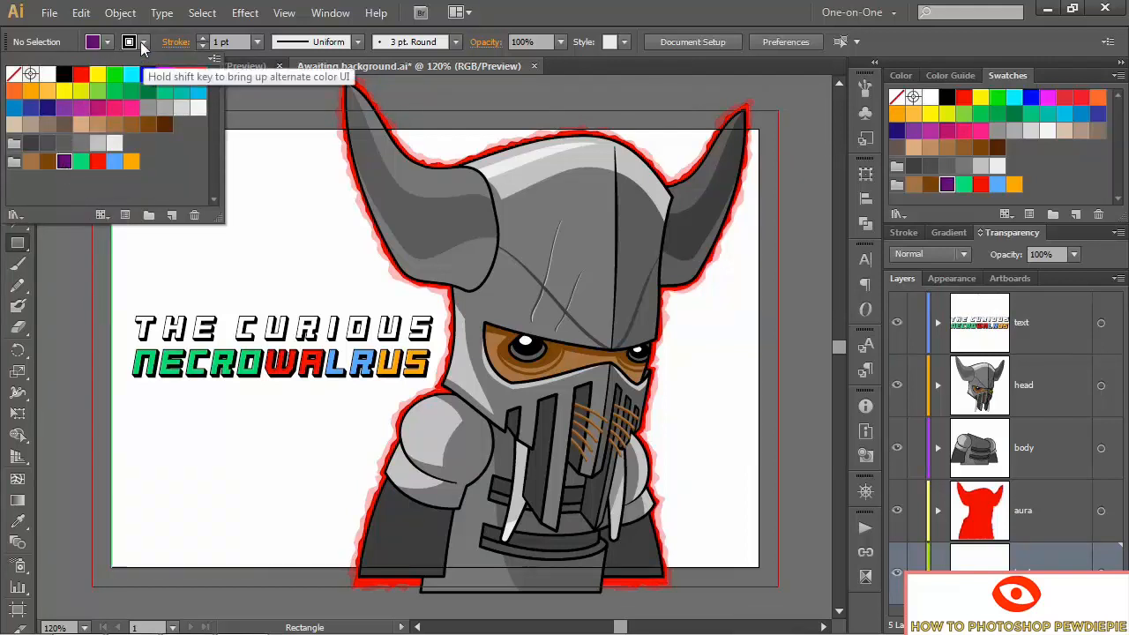
{"action": "left_click", "coordinate": [143, 43]}
{"action": "left_click", "coordinate": [144, 43]}
{"action": "left_click", "coordinate": [13, 75]}
{"action": "left_click", "coordinate": [165, 47]}
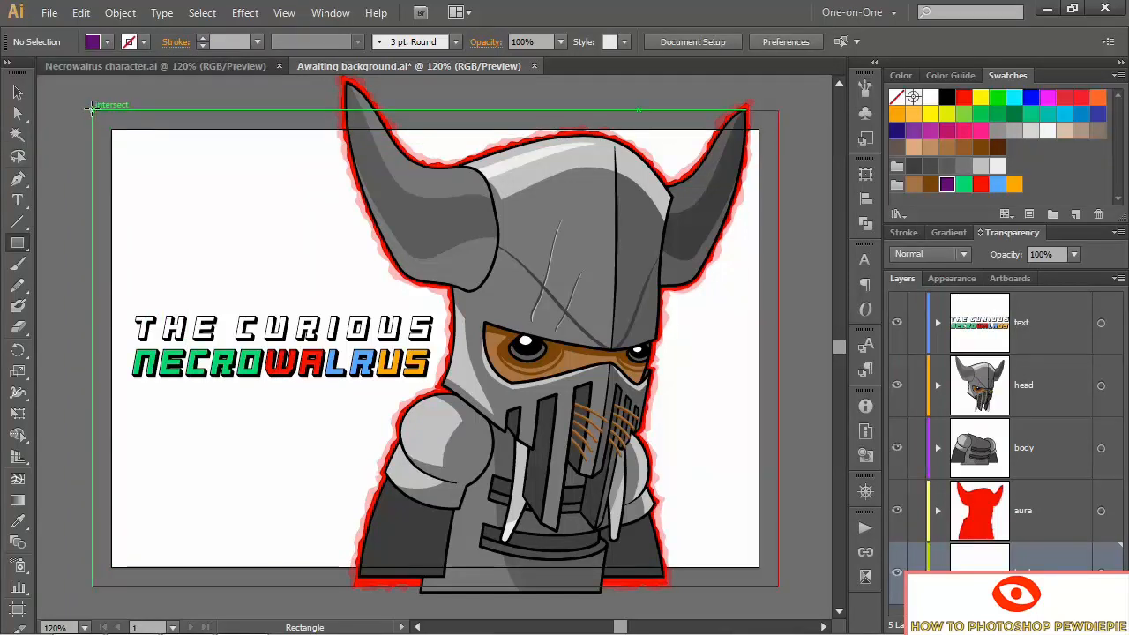
- Try drawing the background rectangle freehand along the bleed boundary, check its dimensions and delete it
{"action": "left_click_drag", "start_coordinate": [92, 107], "coordinate": [776, 586]}
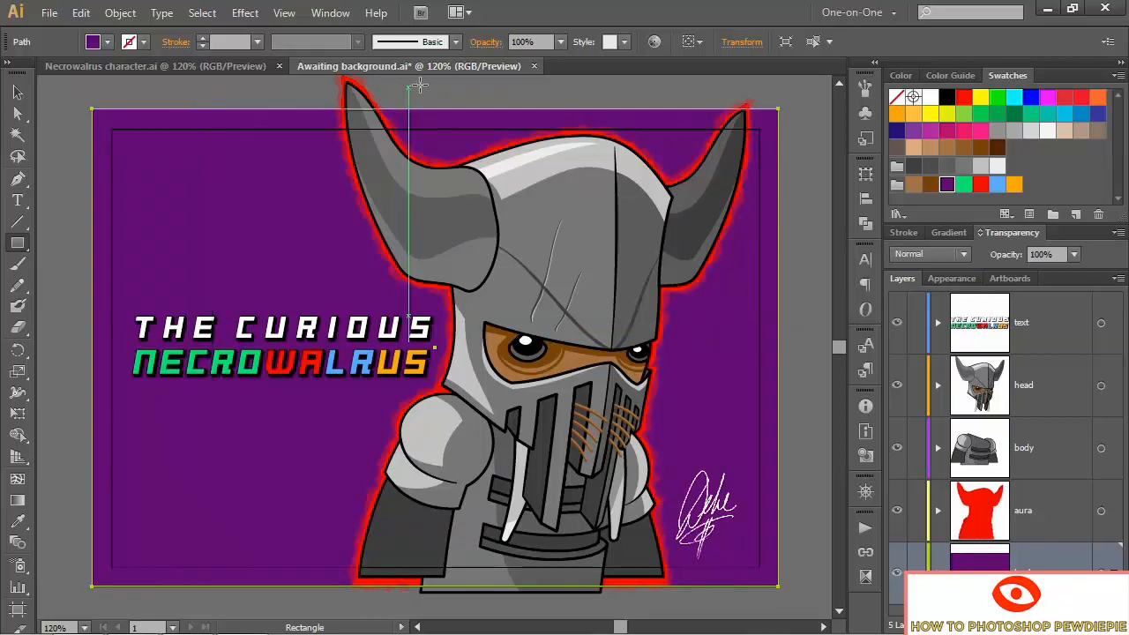
{"action": "left_click", "coordinate": [739, 46]}
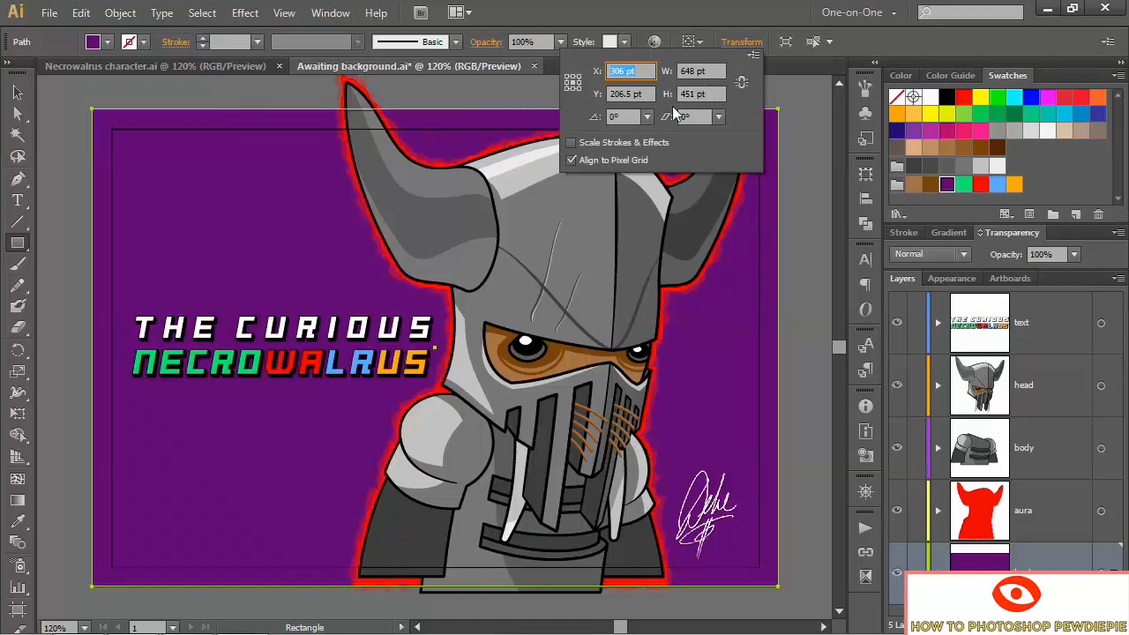
{"action": "left_click", "coordinate": [738, 44]}
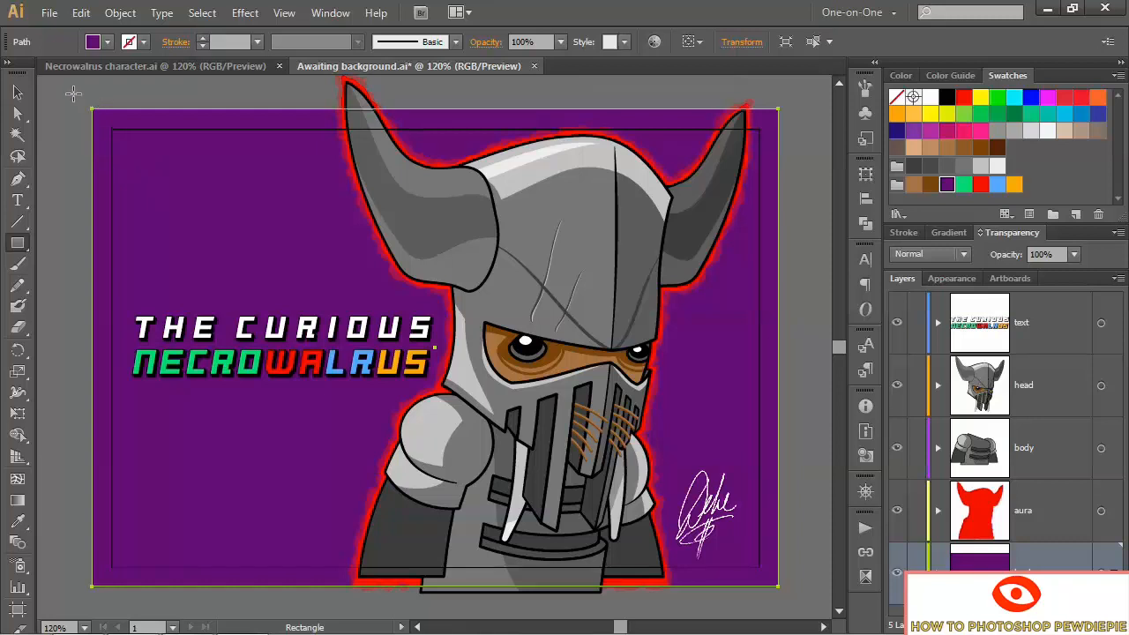
{"action": "key", "text": "Delete"}
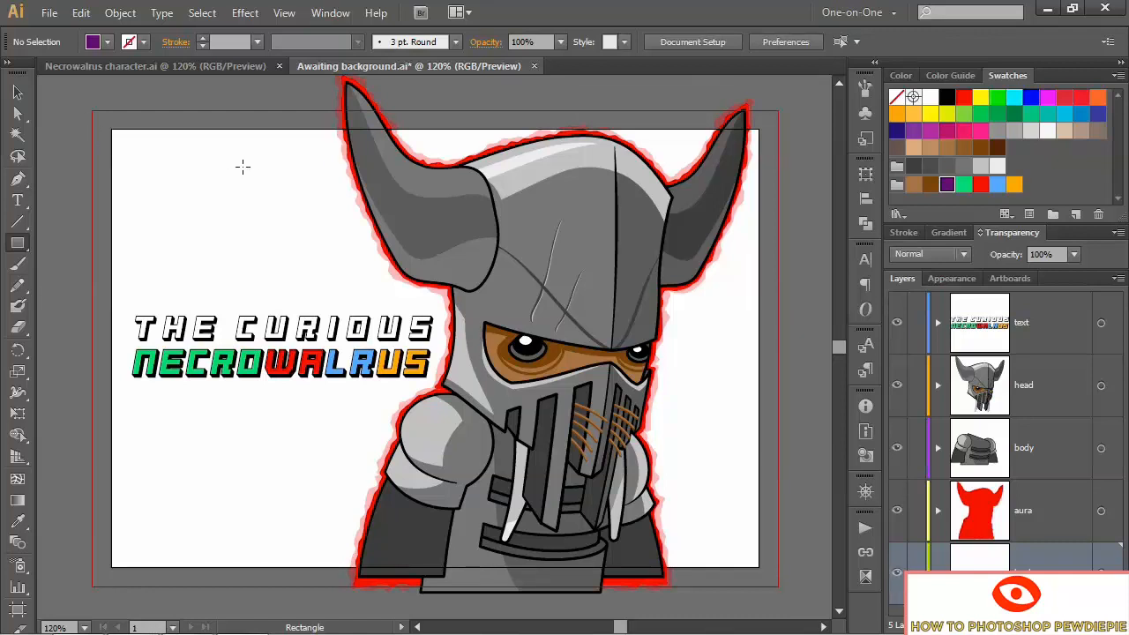
- Check the artboard's dimensions and create a background rectangle exactly 612 pt wide and 414 pt high
{"action": "key", "text": "shift+o"}
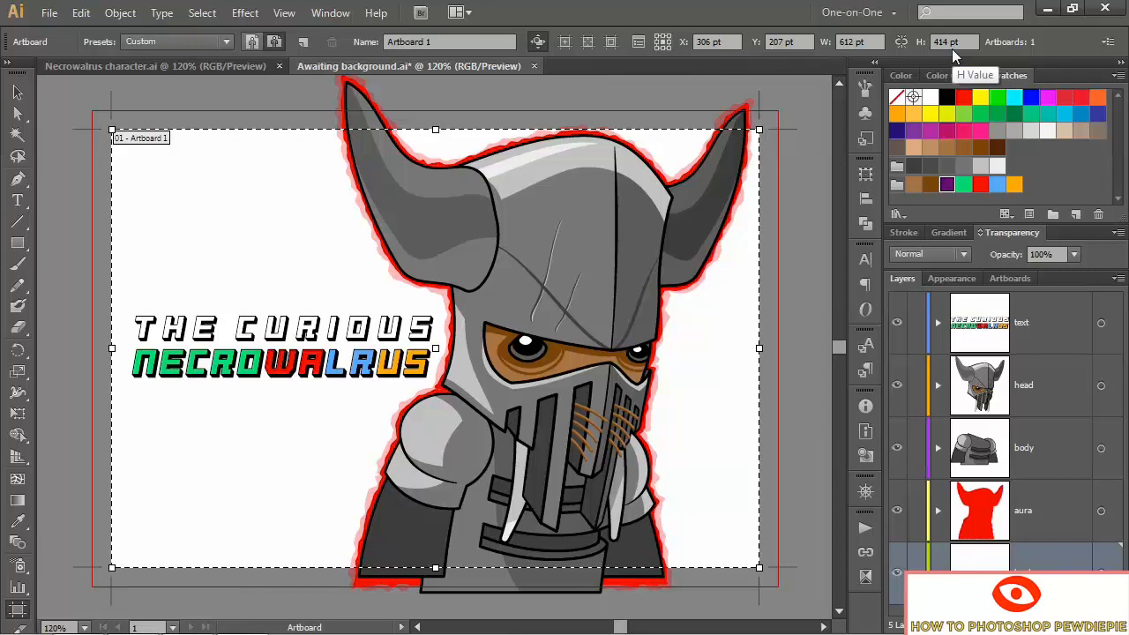
{"action": "key", "text": "m"}
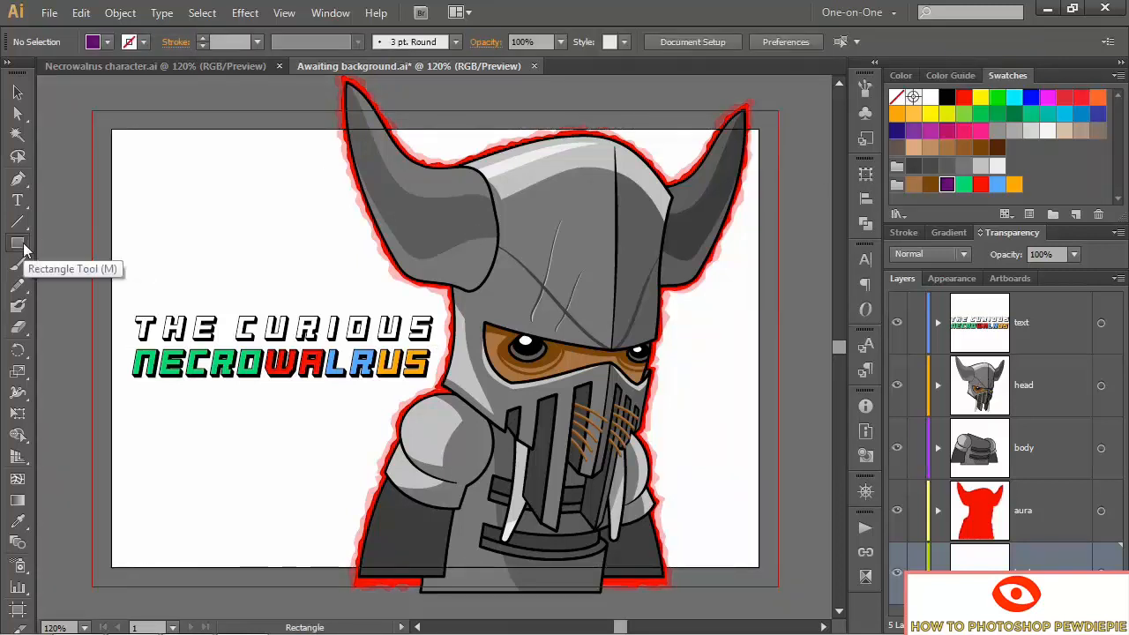
{"action": "left_click", "coordinate": [155, 167]}
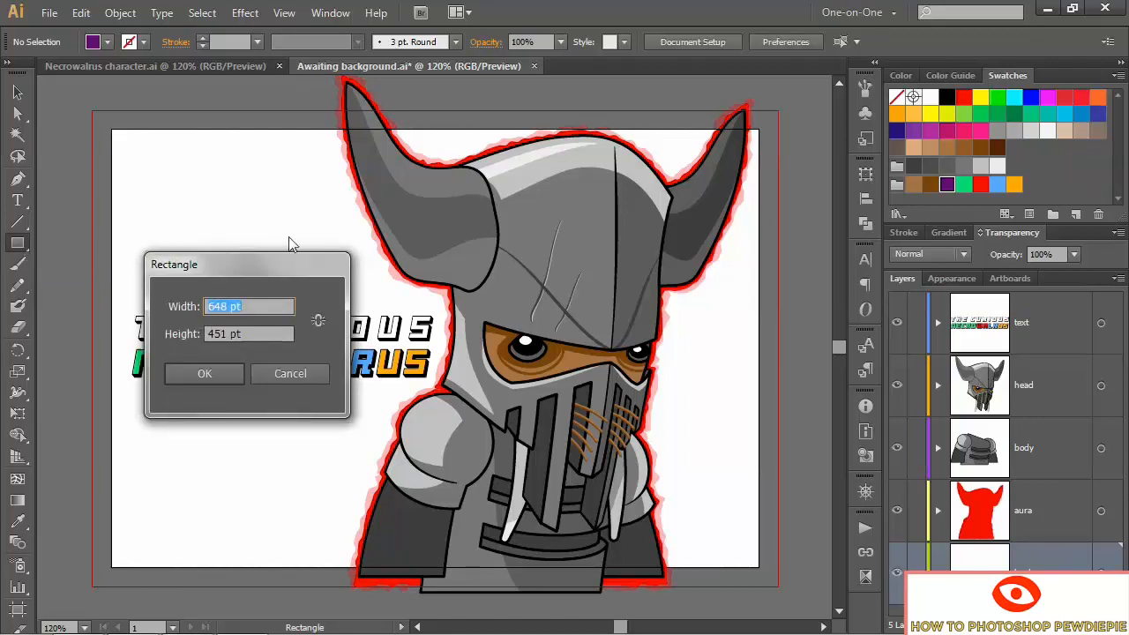
{"action": "type", "text": "612"}
{"action": "key", "text": "Tab"}
{"action": "type", "text": "414"}
{"action": "key", "text": "Tab"}
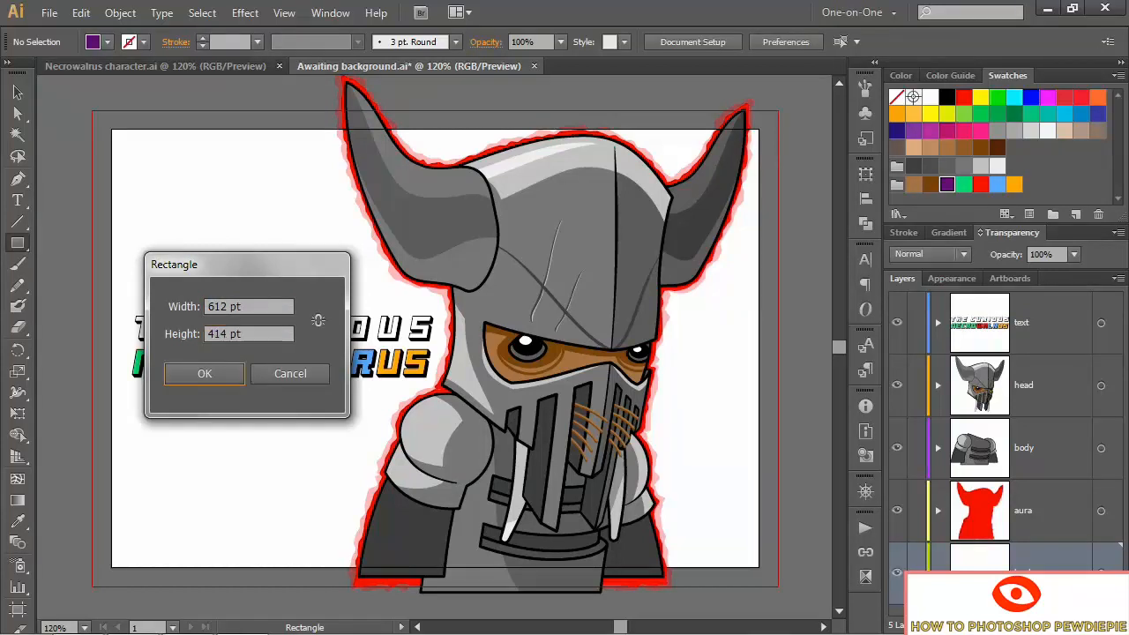
{"action": "left_click", "coordinate": [228, 373]}
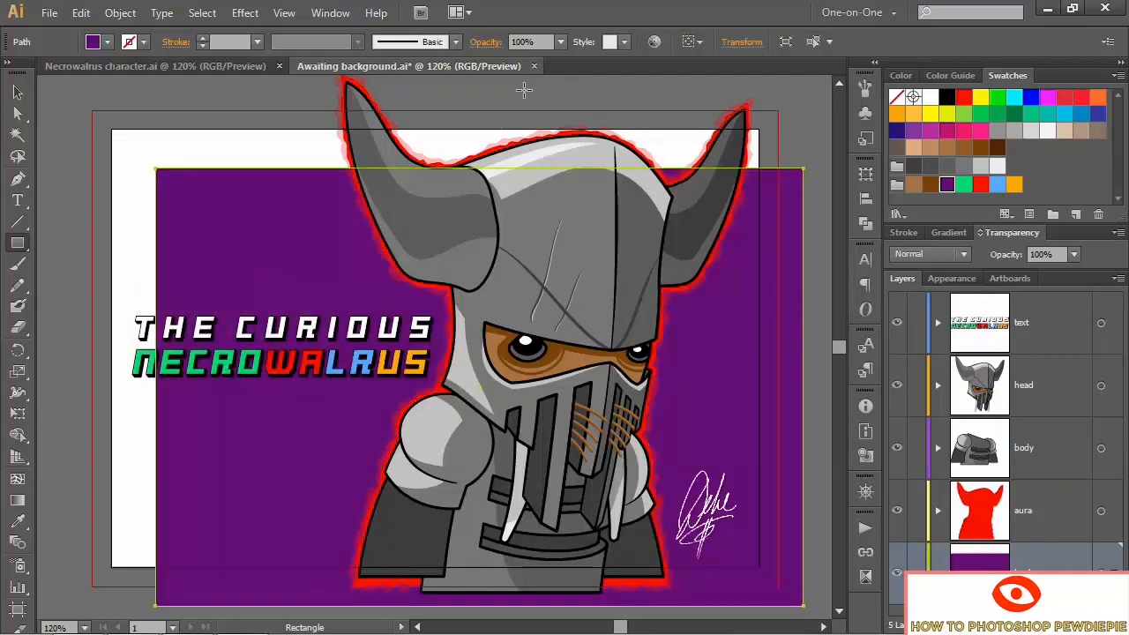
- Align the purple rectangle to the left and top edges of the artboard
{"action": "left_click", "coordinate": [697, 42]}
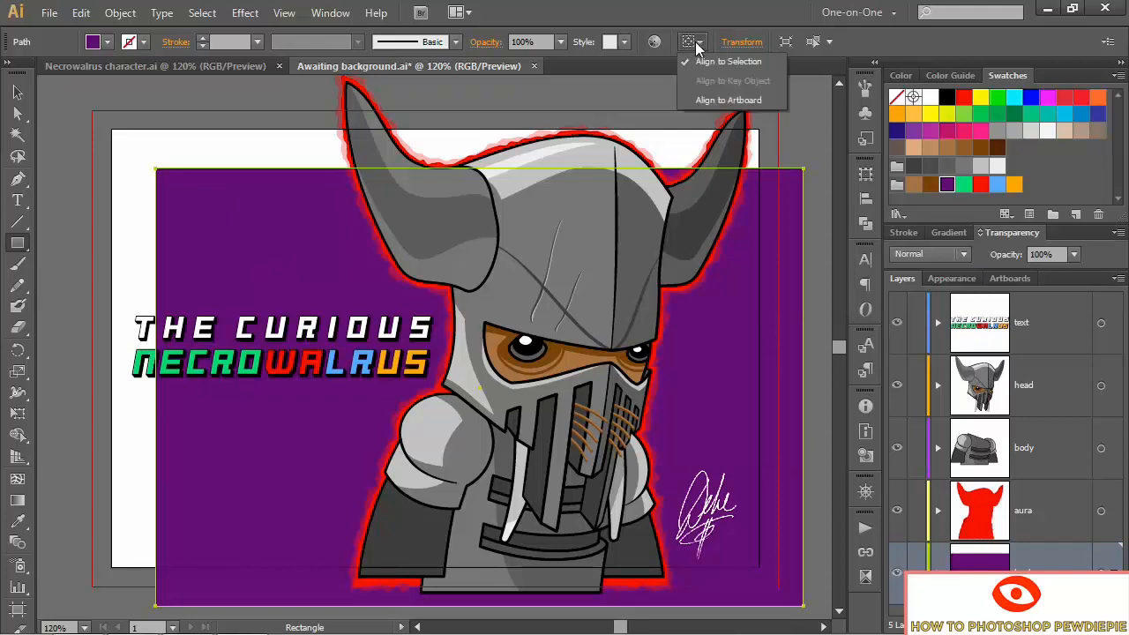
{"action": "left_click", "coordinate": [701, 102]}
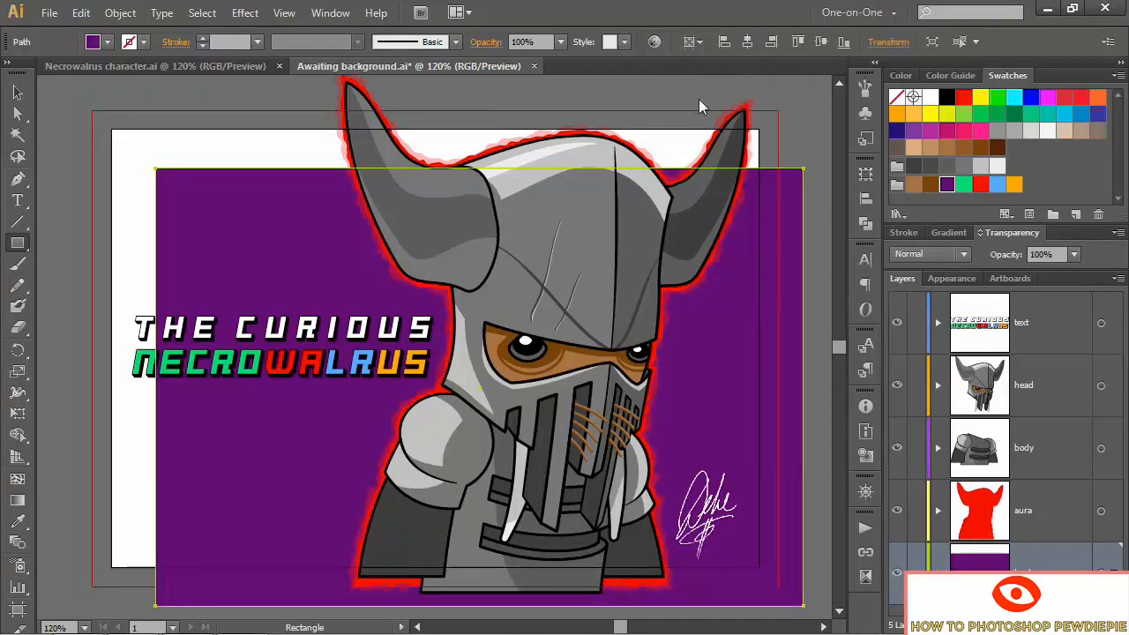
{"action": "left_click", "coordinate": [723, 44]}
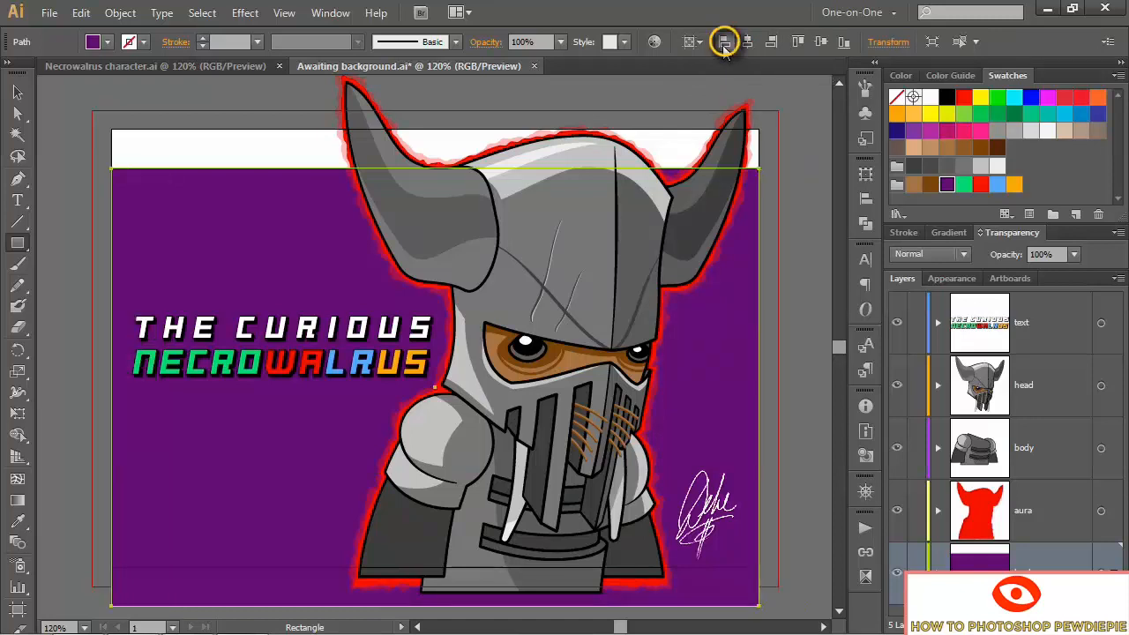
{"action": "left_click", "coordinate": [799, 44]}
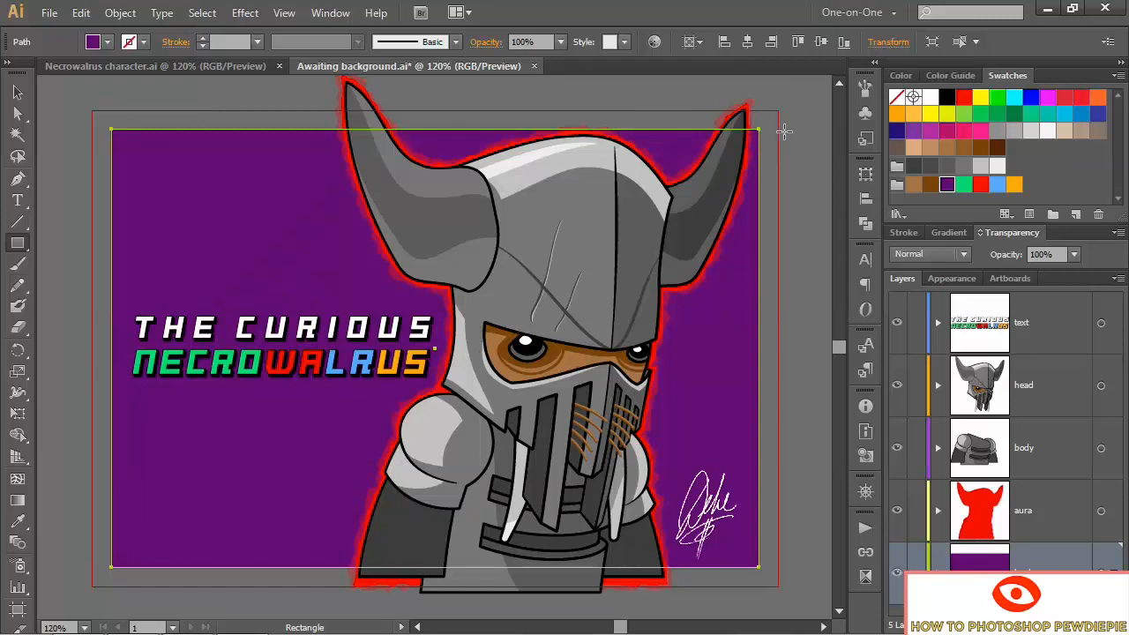
- Enlarge the purple rectangle from its center to 648 pt wide and 450 pt high so it fills the bleed
{"action": "left_click", "coordinate": [887, 43]}
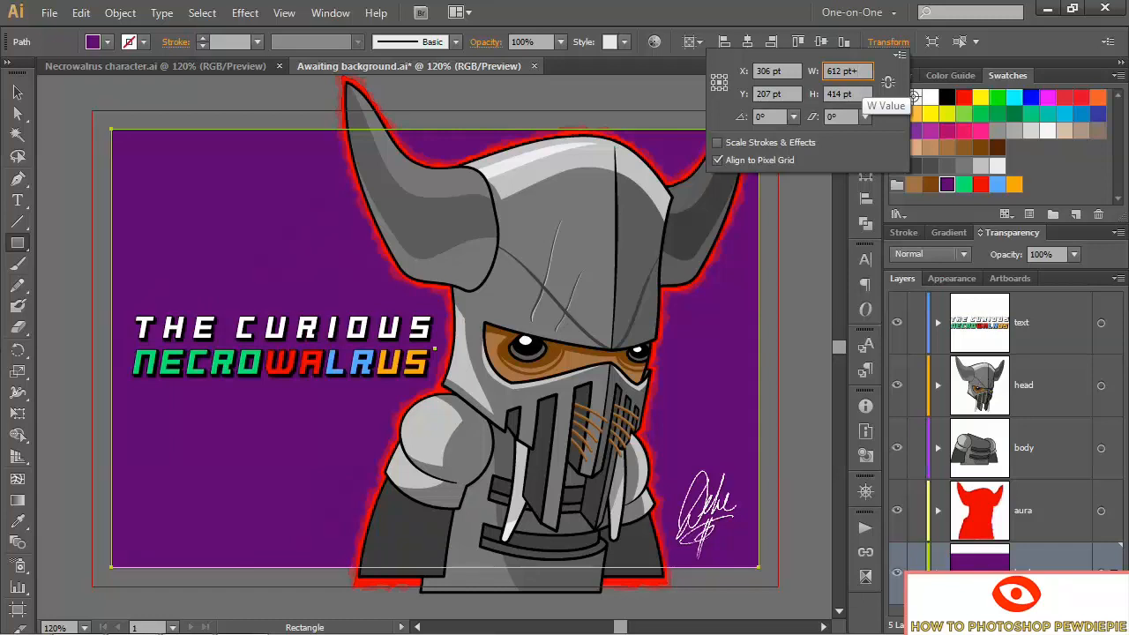
{"action": "type", "text": "6"}
{"action": "key", "text": "Tab"}
{"action": "key", "text": "Right"}
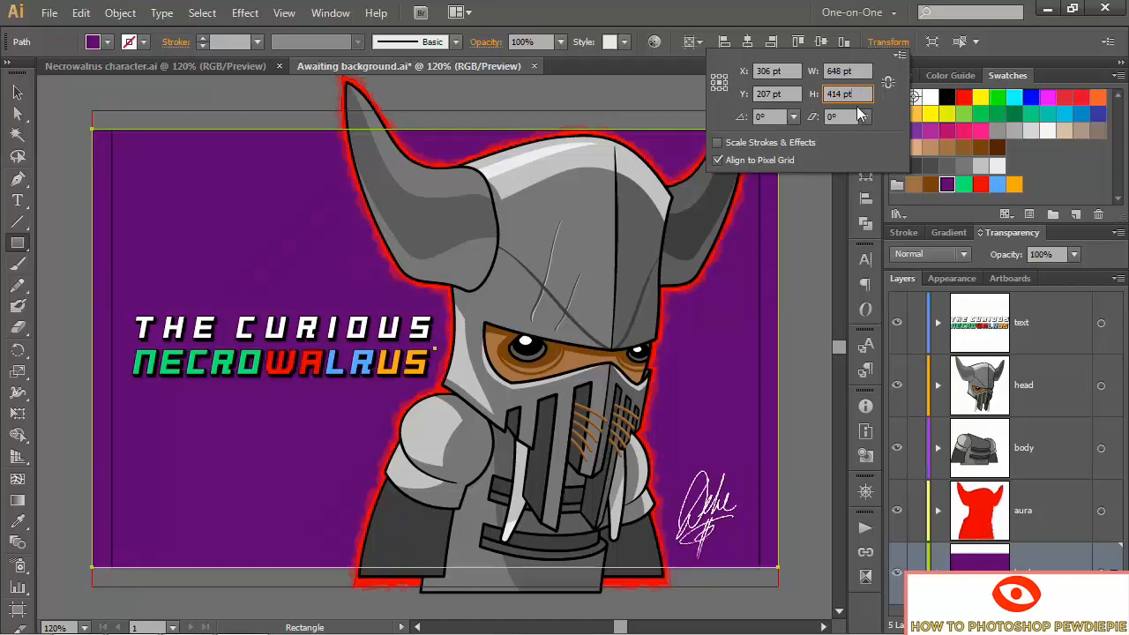
{"action": "type", "text": "+"}
{"action": "key", "text": "Tab"}
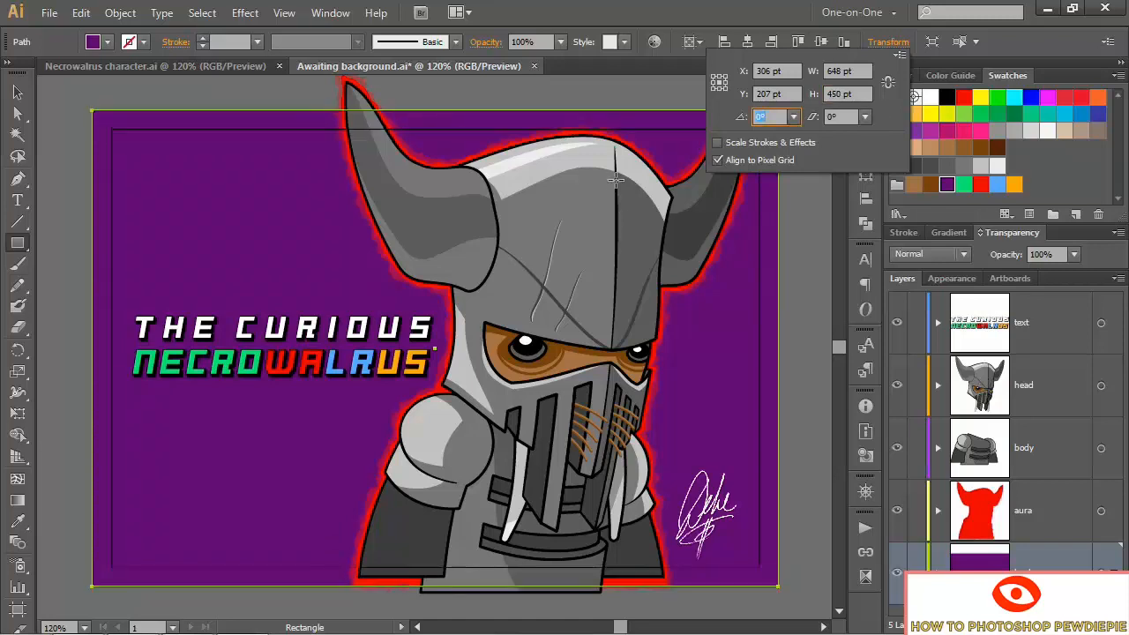
{"action": "left_click", "coordinate": [872, 43]}
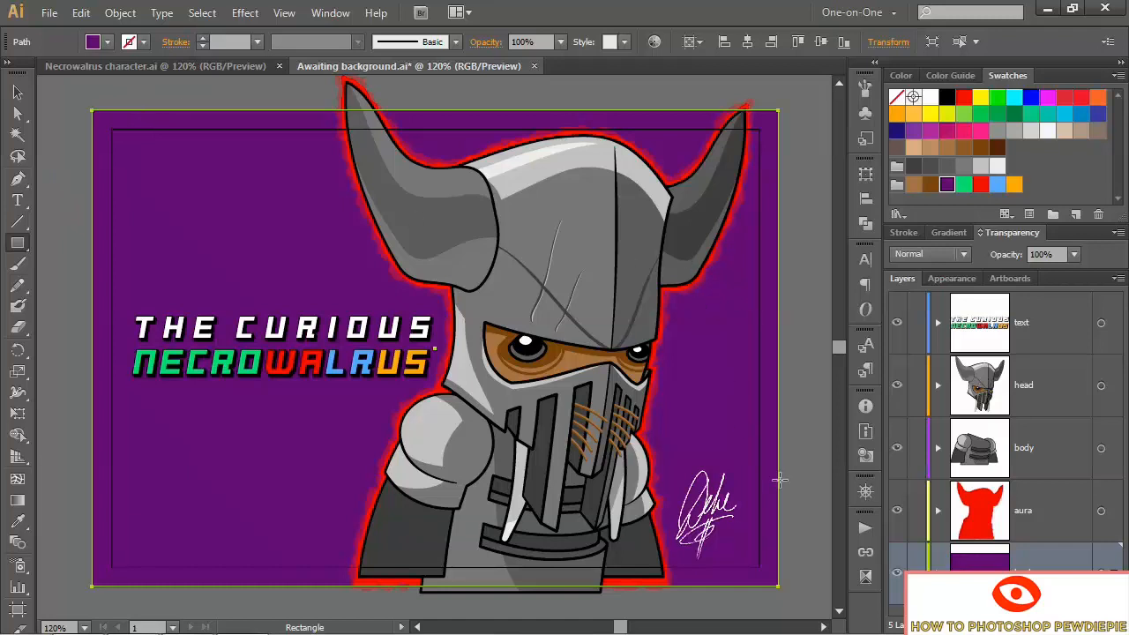
- Lock the background layer and align the bottom anchor points of the body and aura to the artboard's bottom edge
{"action": "left_click", "coordinate": [916, 572]}
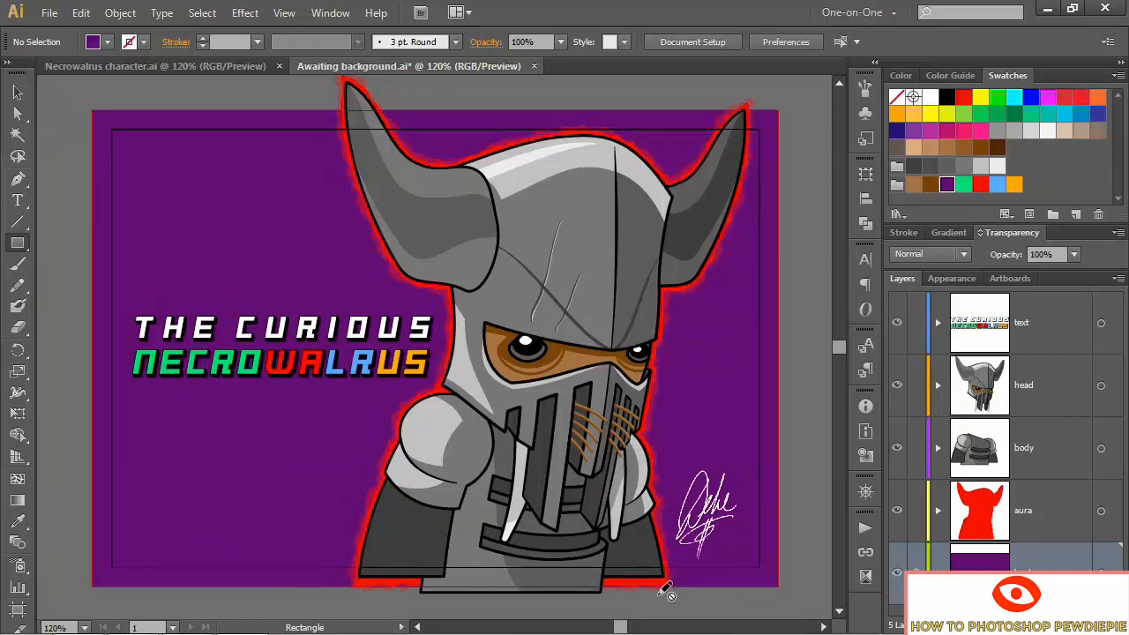
{"action": "key", "text": "a"}
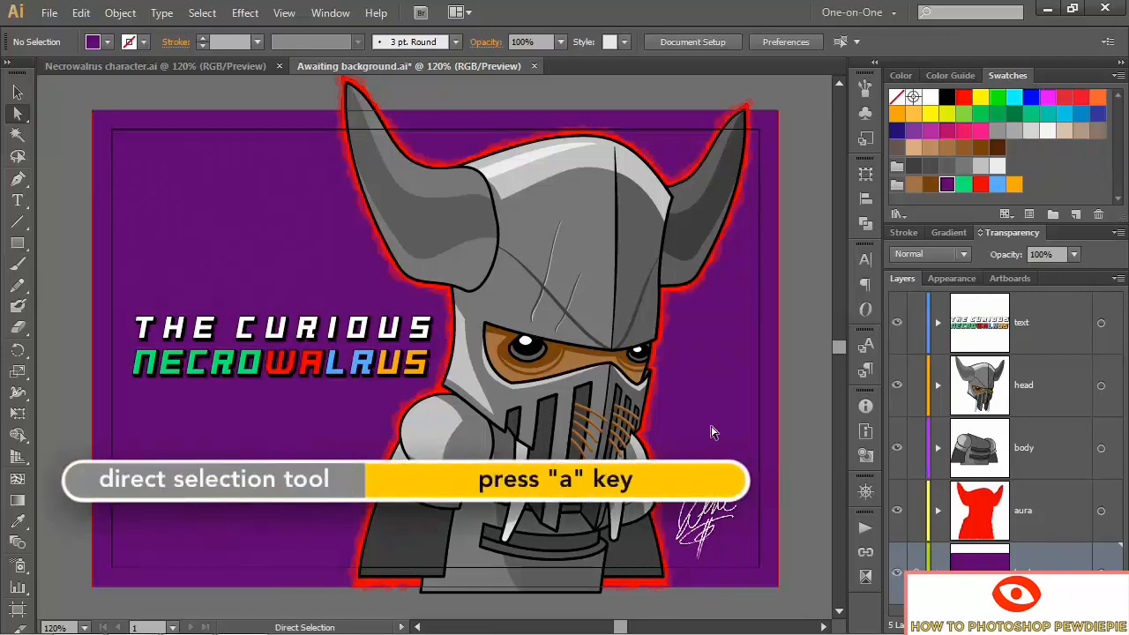
{"action": "left_click_drag", "start_coordinate": [673, 604], "coordinate": [328, 579]}
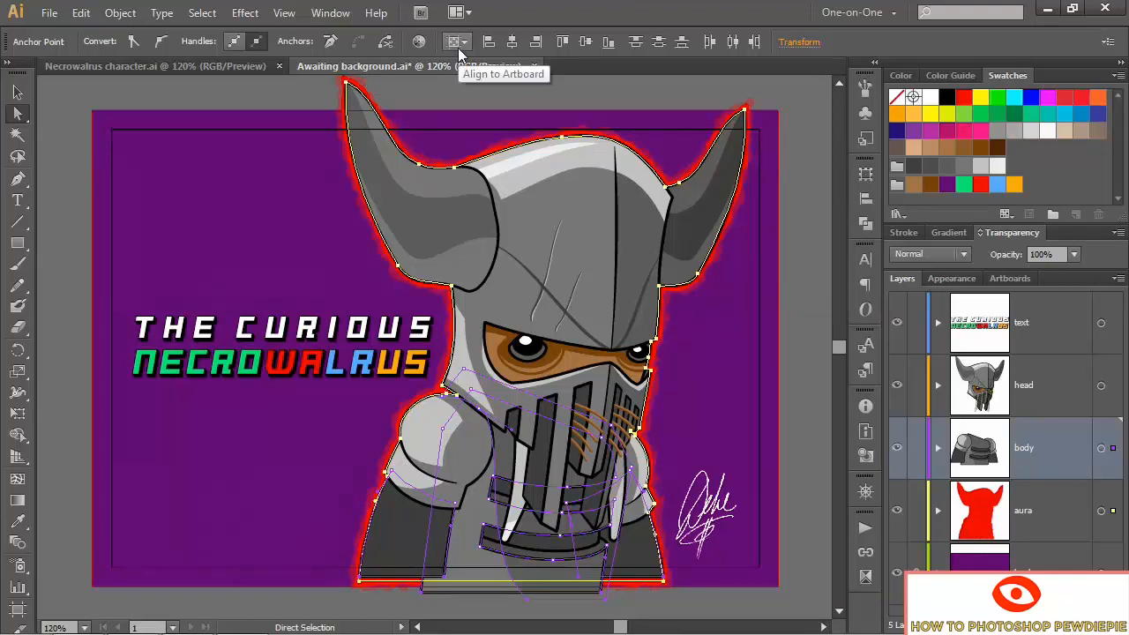
{"action": "left_click", "coordinate": [608, 44]}
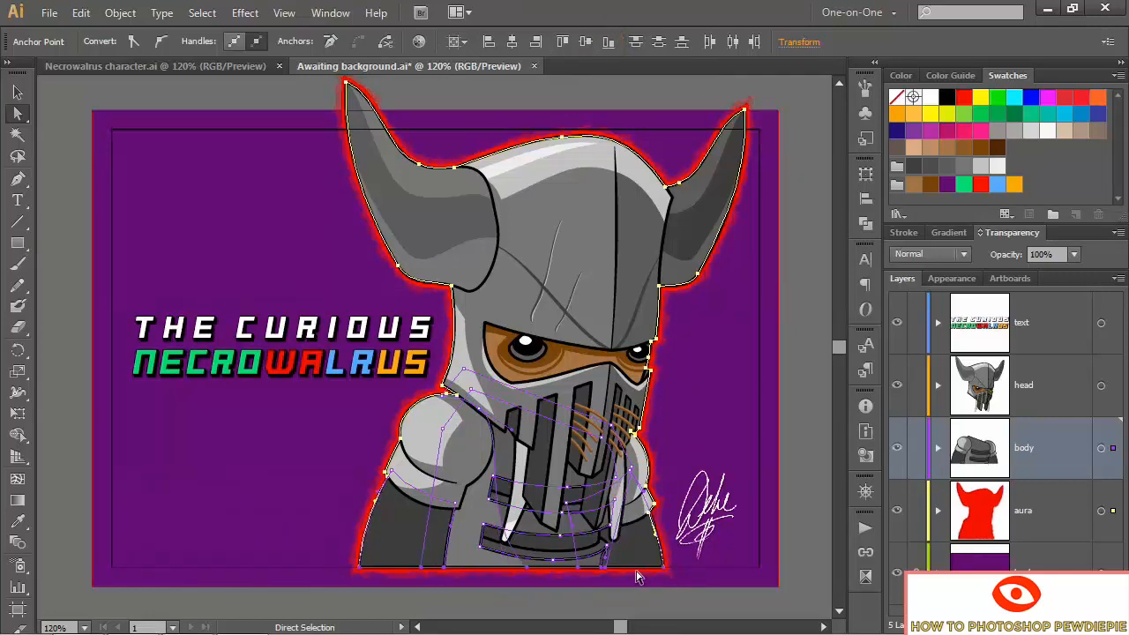
- Move the selected bottom anchor points 0 pt horizontally and 18 pt vertically, down to the bleed edge, and deselect the artwork
{"action": "double_click", "coordinate": [21, 117]}
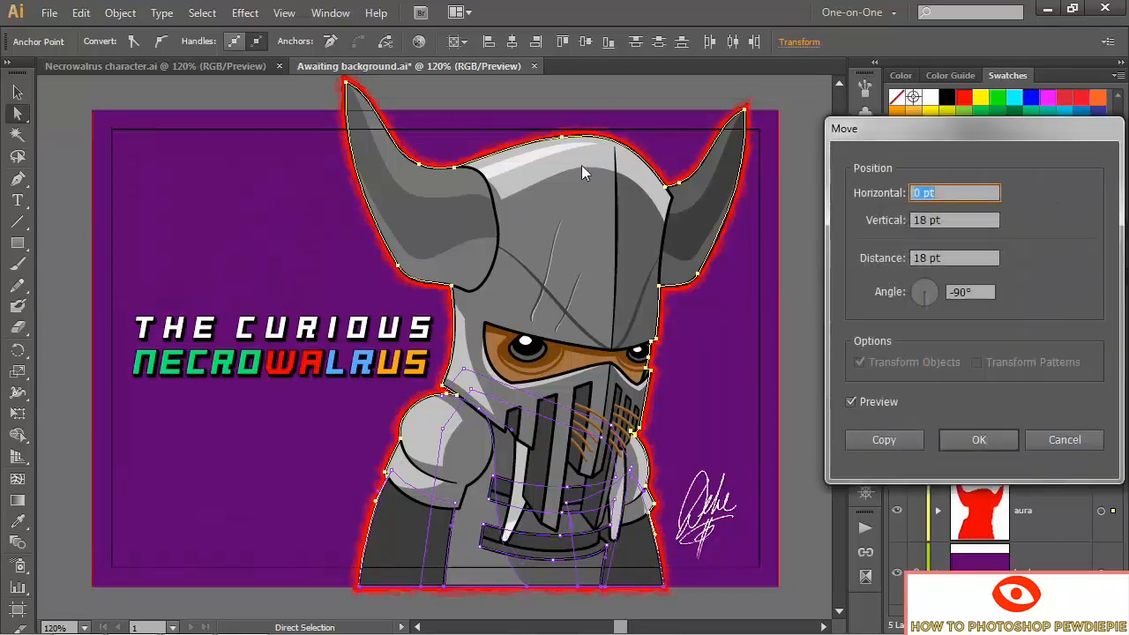
{"action": "left_click", "coordinate": [945, 192]}
{"action": "key", "text": "Tab"}
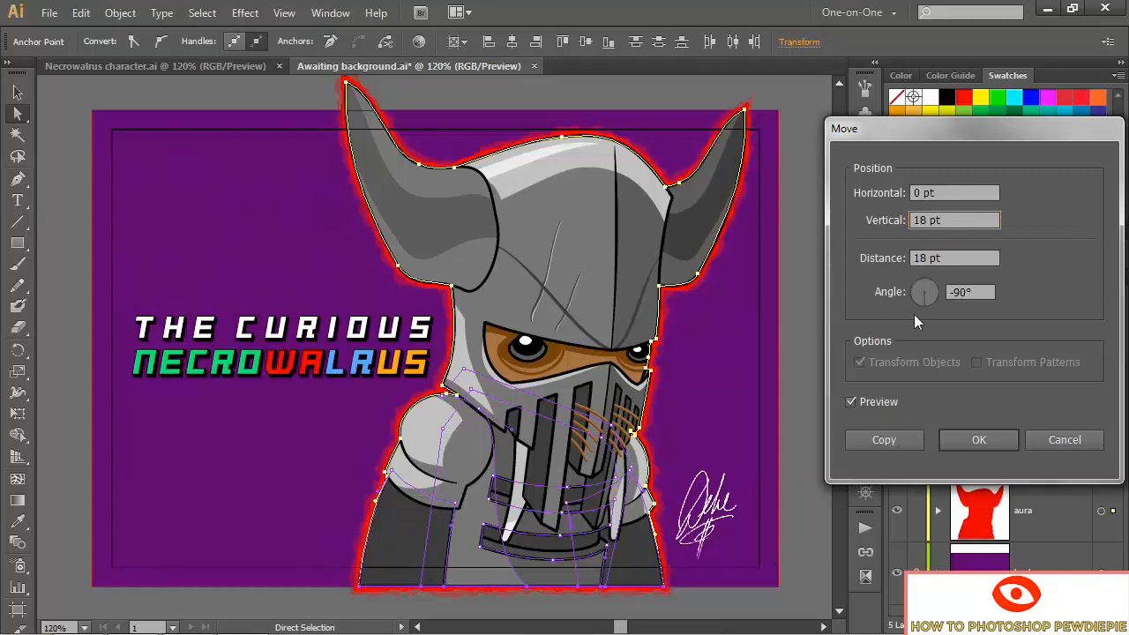
{"action": "left_click", "coordinate": [962, 441]}
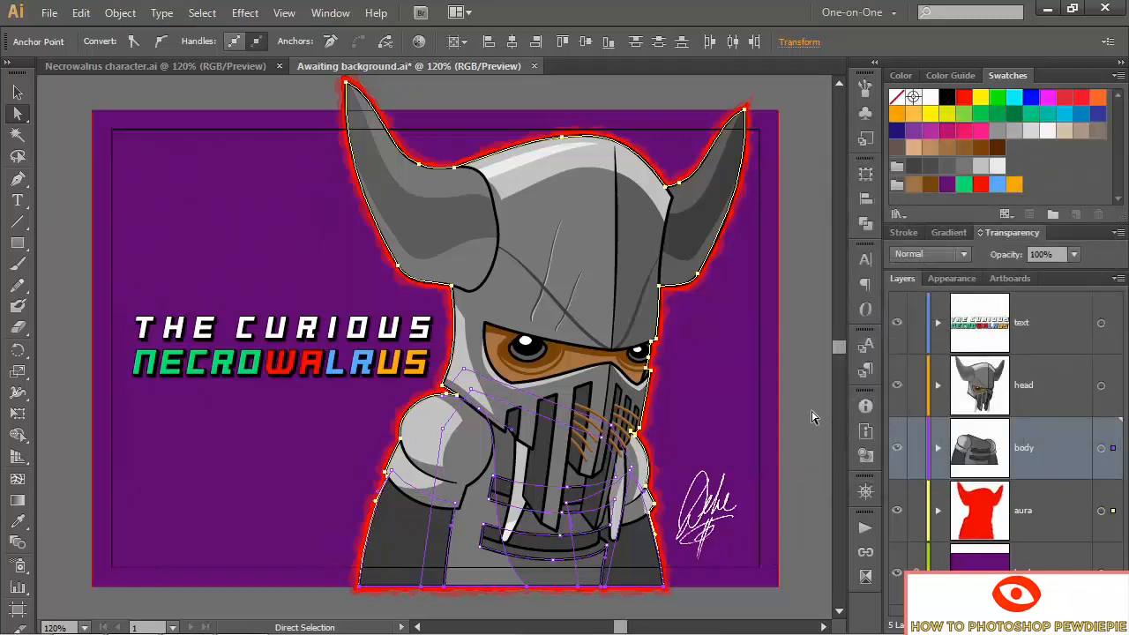
{"action": "left_click", "coordinate": [812, 418]}
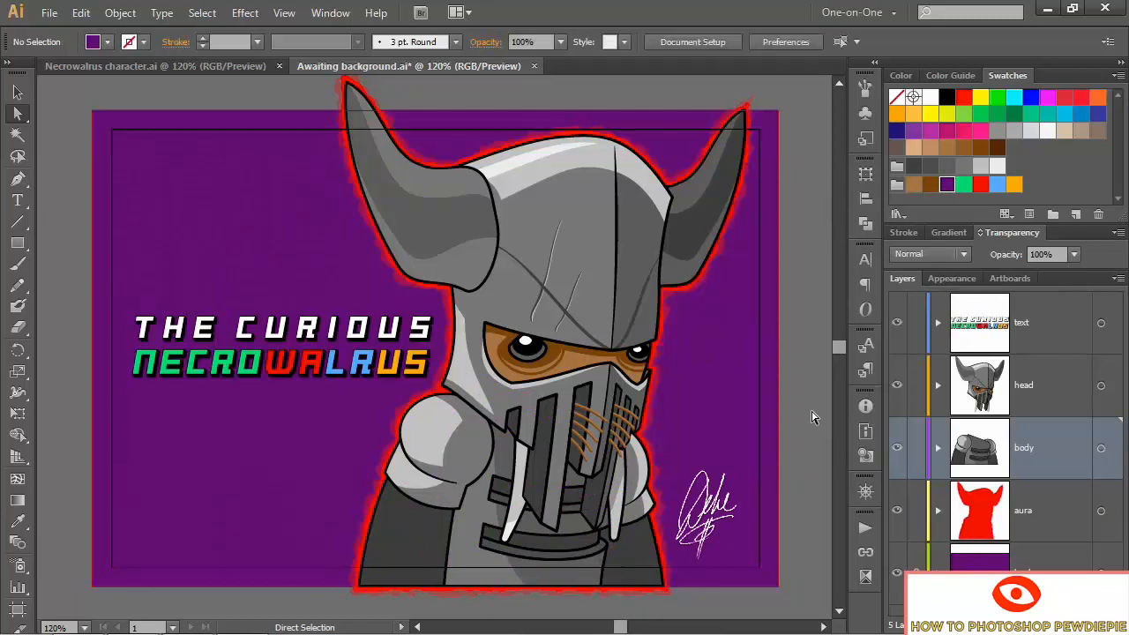
- Show the artwork in full-screen mode with the artboard fitted to the window to examine the composition
{"action": "key", "text": "v"}
{"action": "key", "text": "a"}
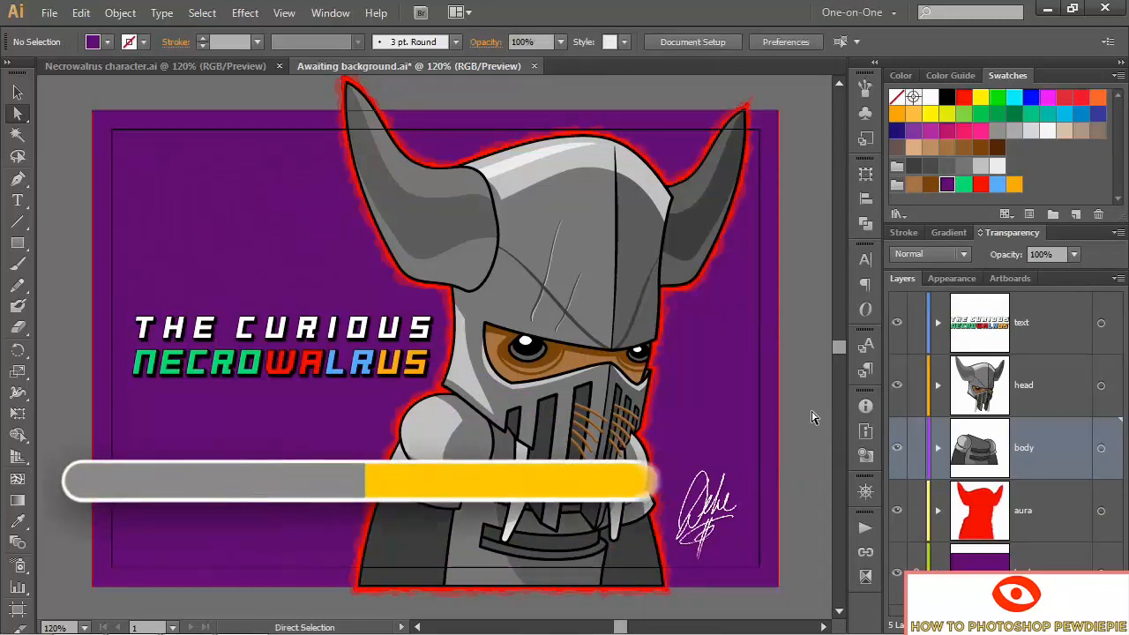
{"action": "key", "text": "f"}
{"action": "key", "text": "f"}
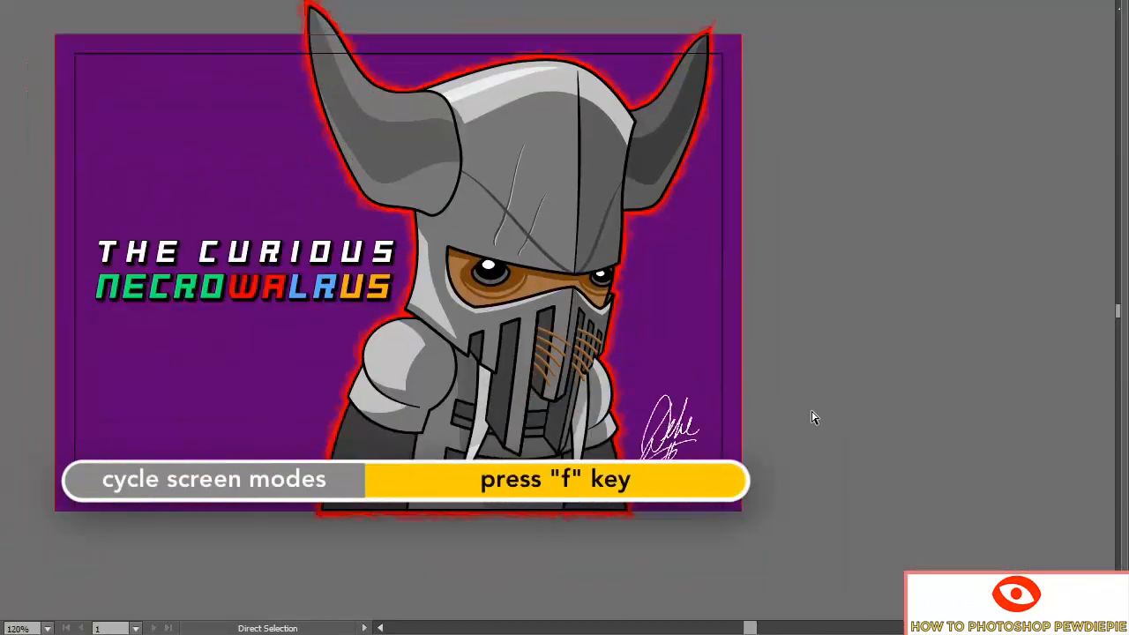
{"action": "key", "text": "ctrl+0"}
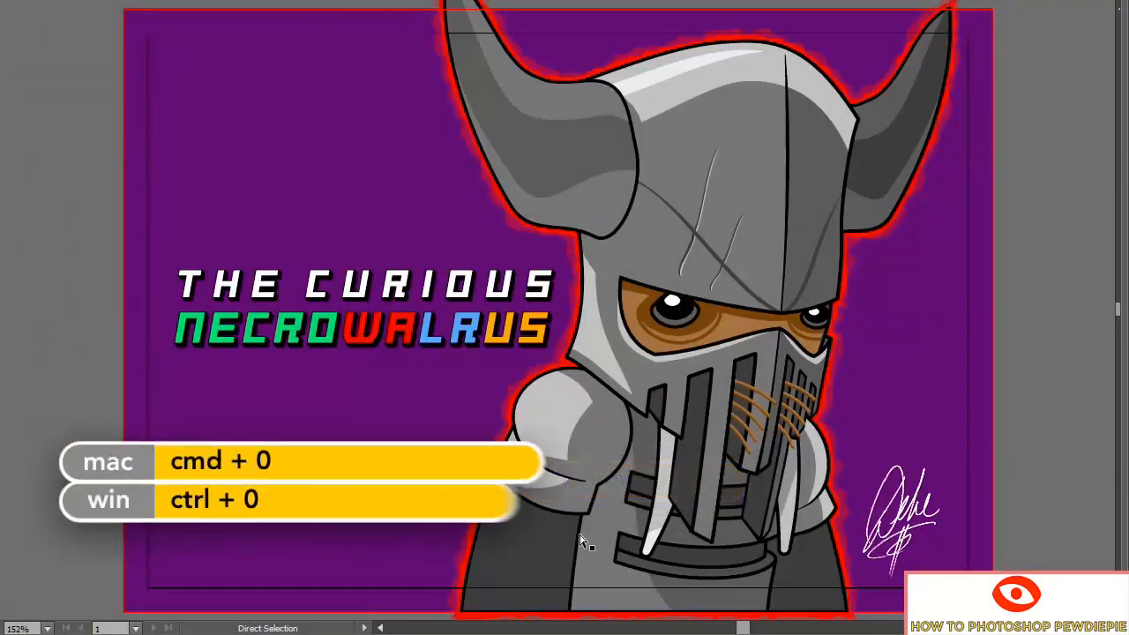